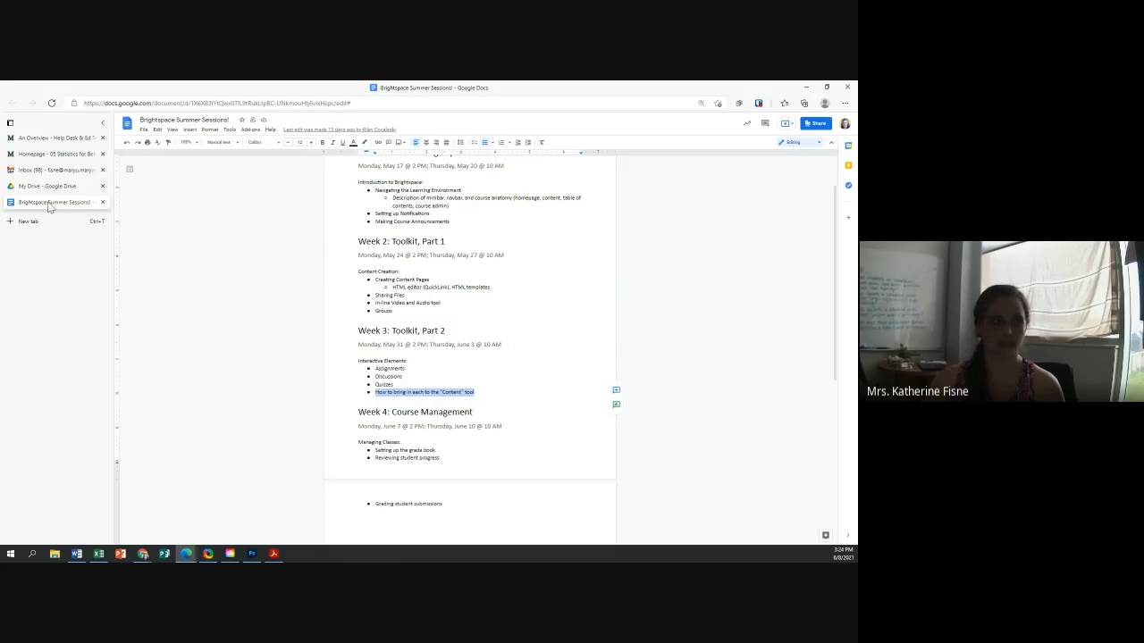
Open the content area of the 05 Statistics for Behavioral/Social Science course and leave the new content experience off
left_click(43, 137)
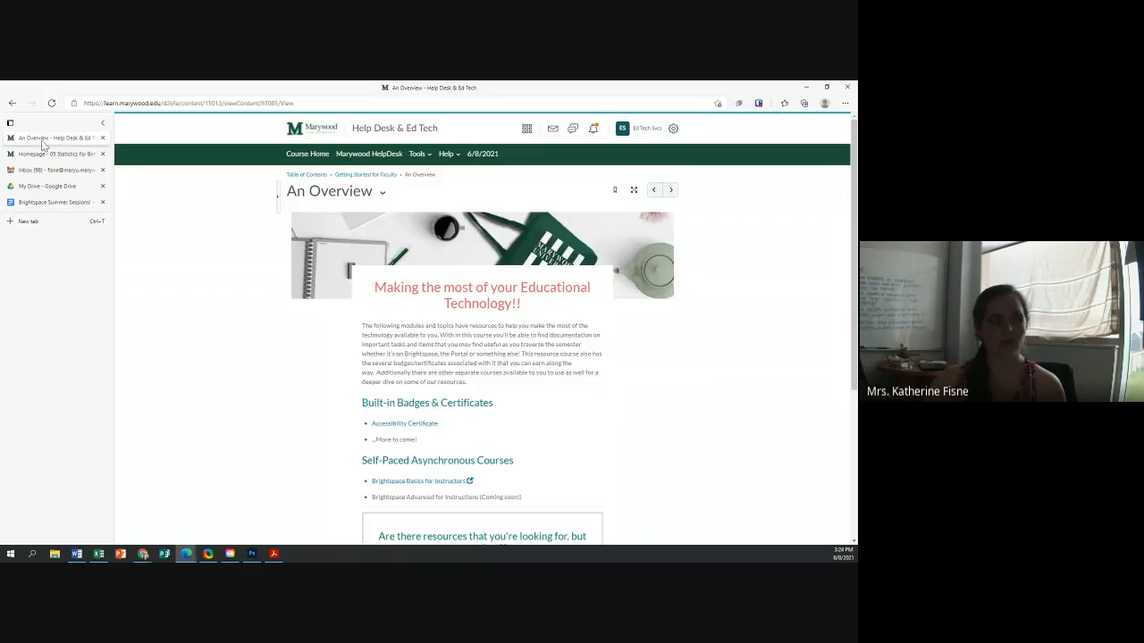
left_click(39, 156)
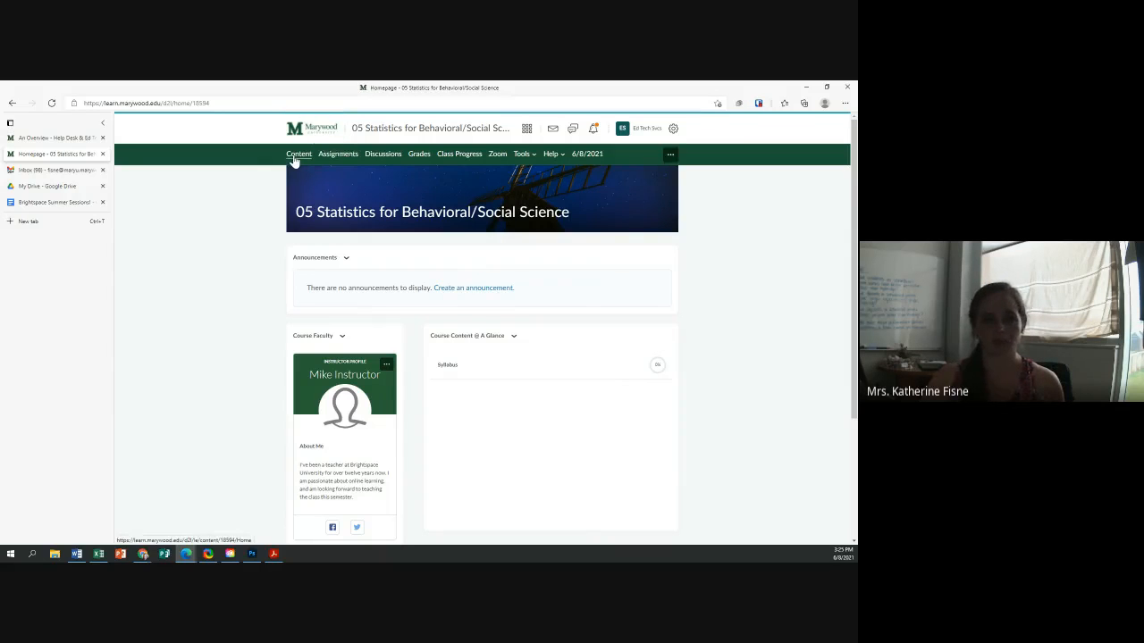
left_click(296, 157)
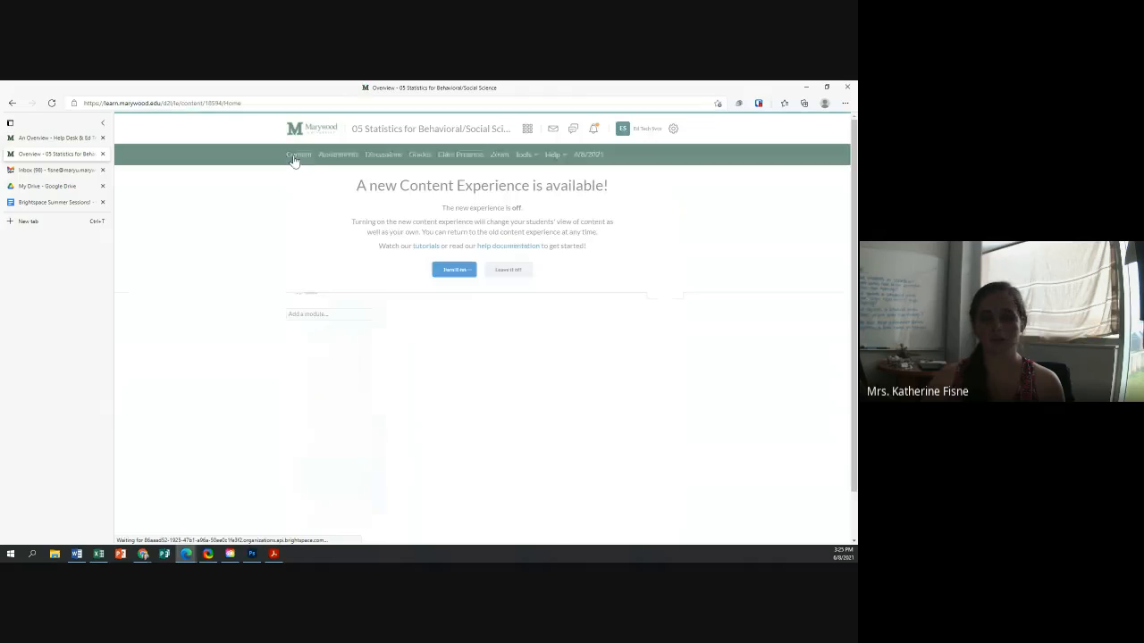
left_click(516, 273)
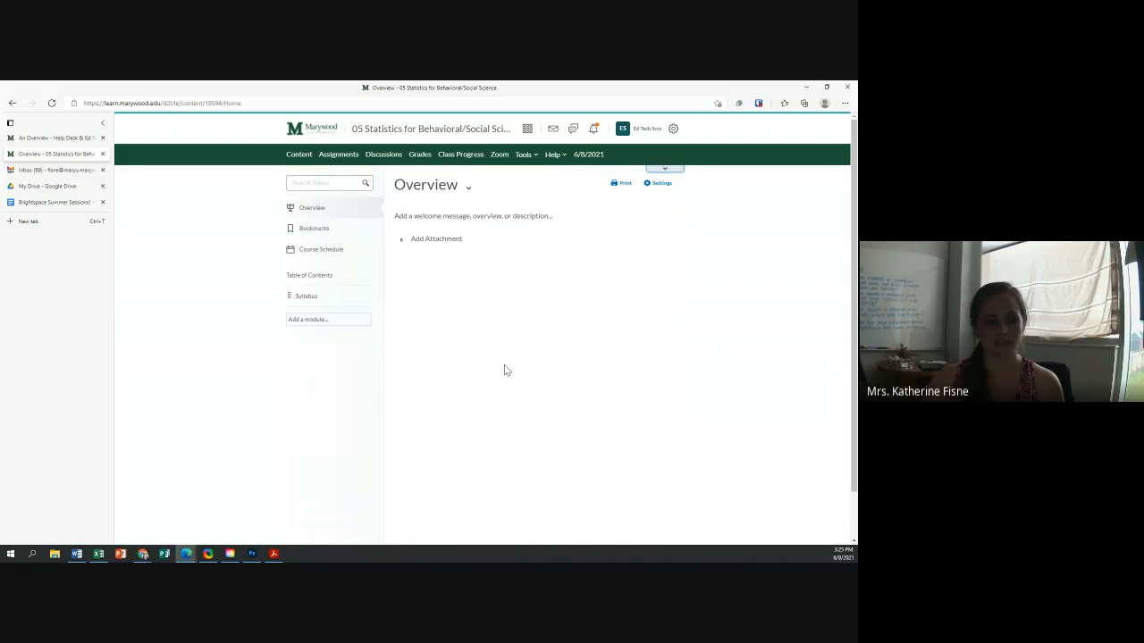
Add a module named Week 1 to the course's table of contents
left_click(316, 324)
type("Waek")
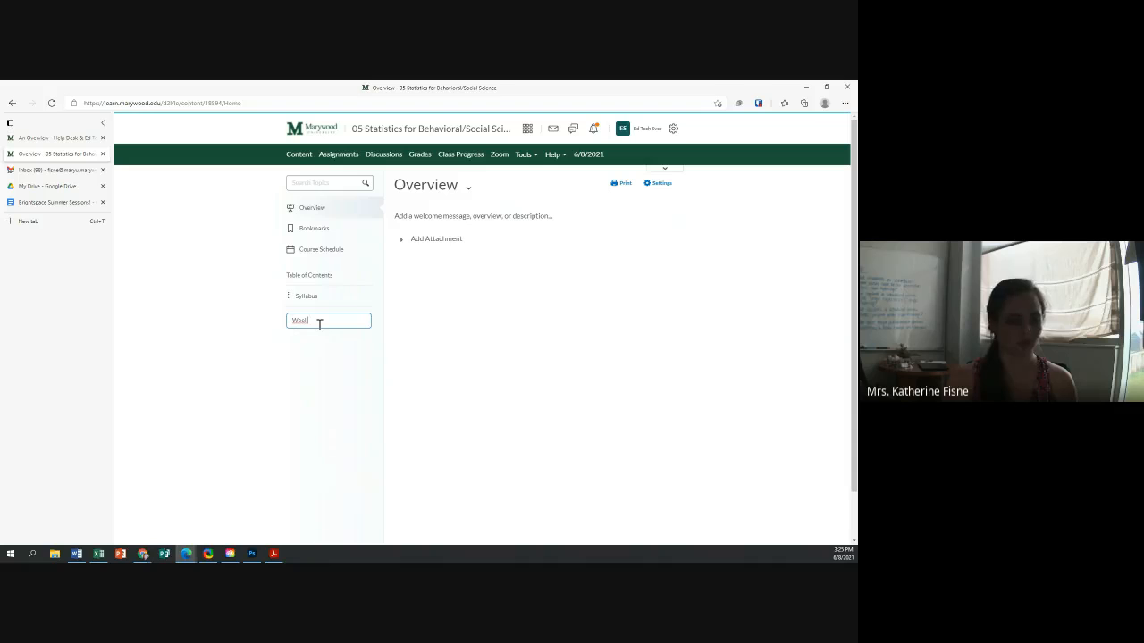
type(" 1")
key("Return")
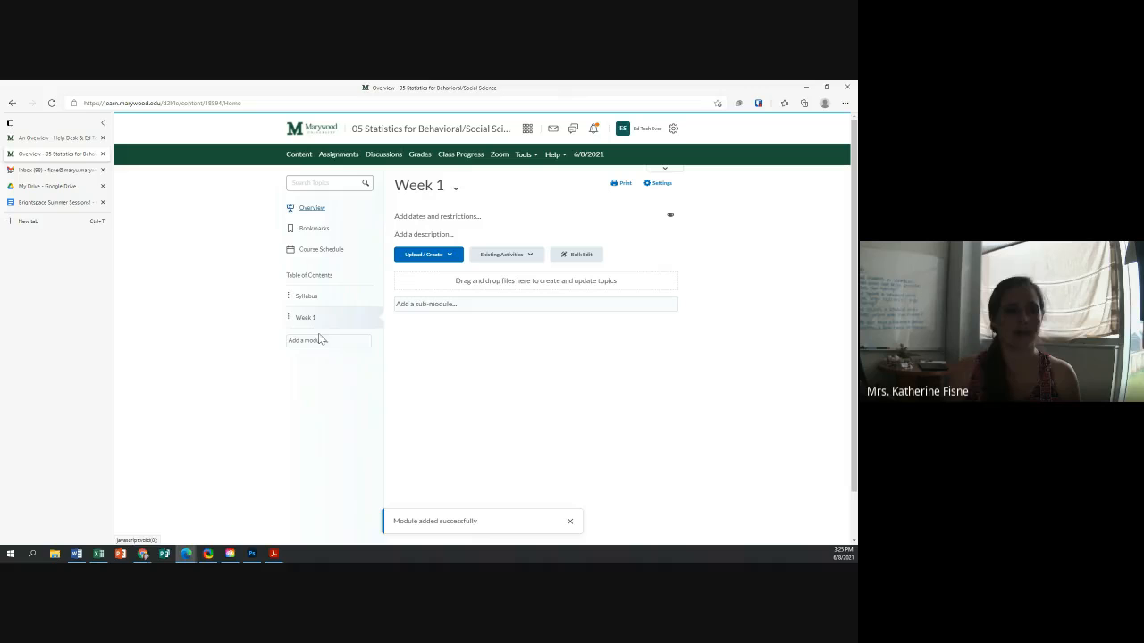
Add a second module named Week 2 below Week 1
left_click(317, 341)
type("Week ")
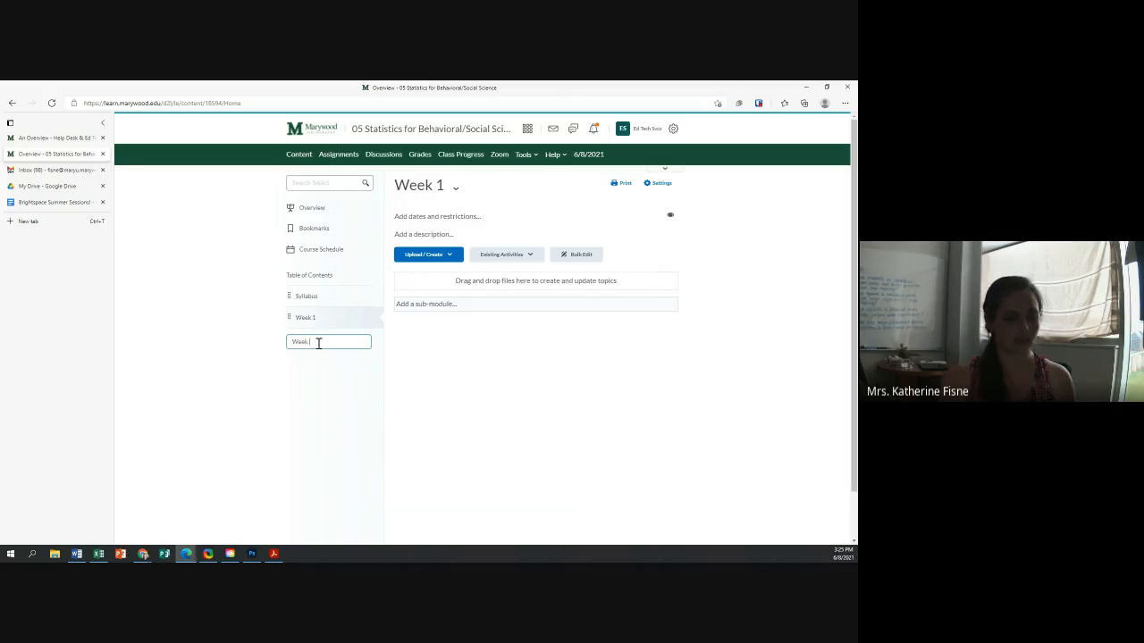
type("2")
key("Return")
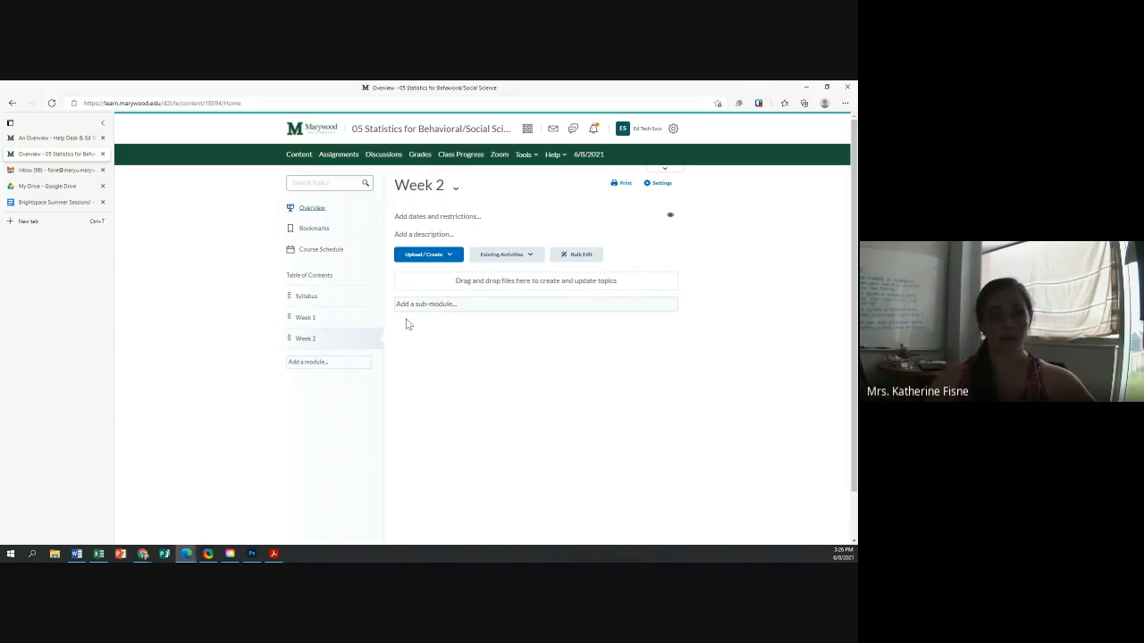
Create a new assignment in the Week 1 module
left_click(306, 318)
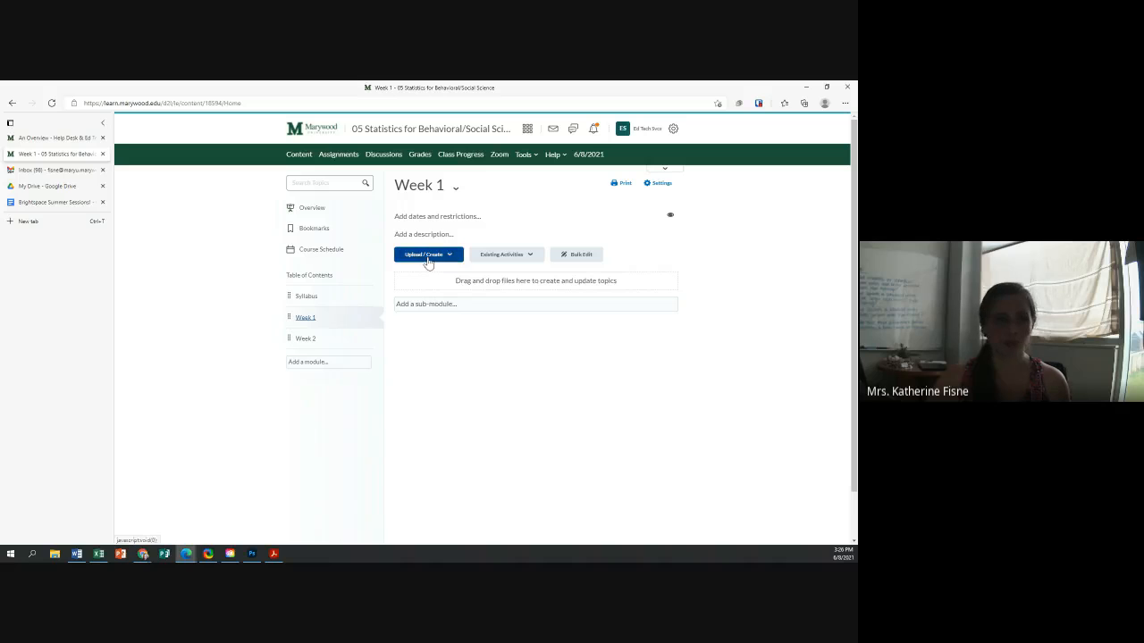
left_click(427, 255)
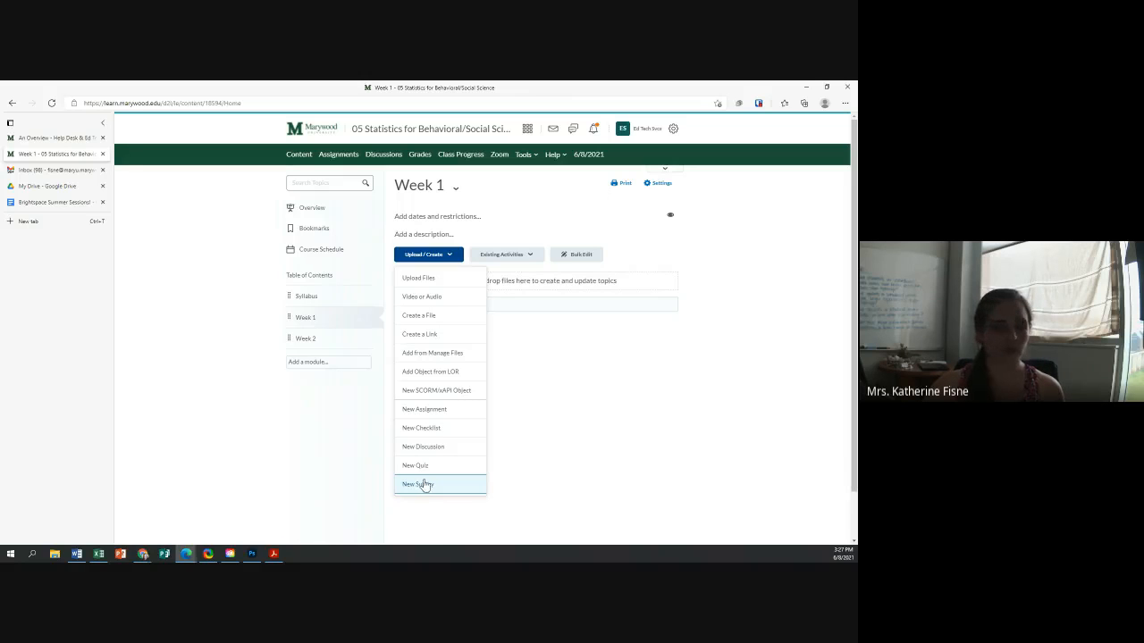
left_click(431, 413)
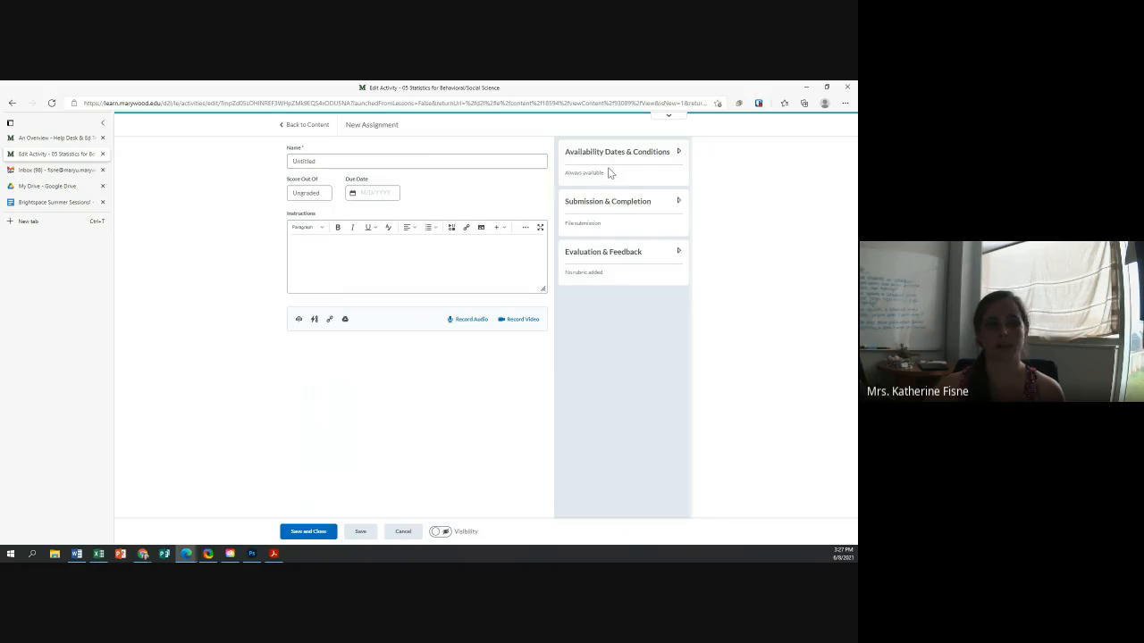
Examine the new assignment's availability dates and conditions and its submission and completion settings
left_click(677, 157)
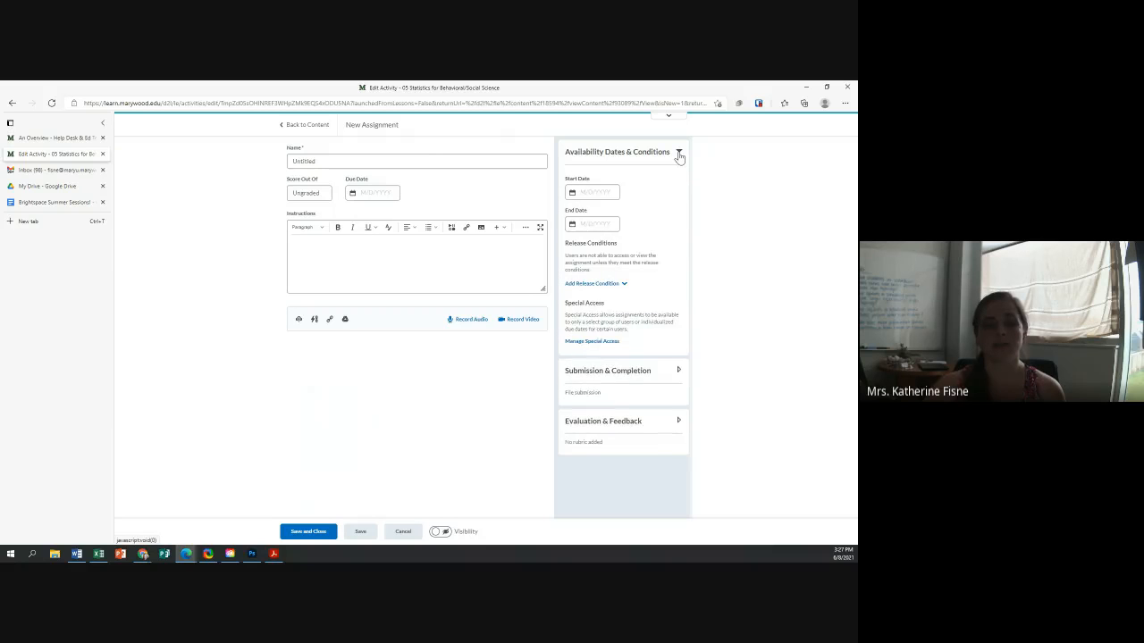
left_click(678, 154)
left_click(678, 202)
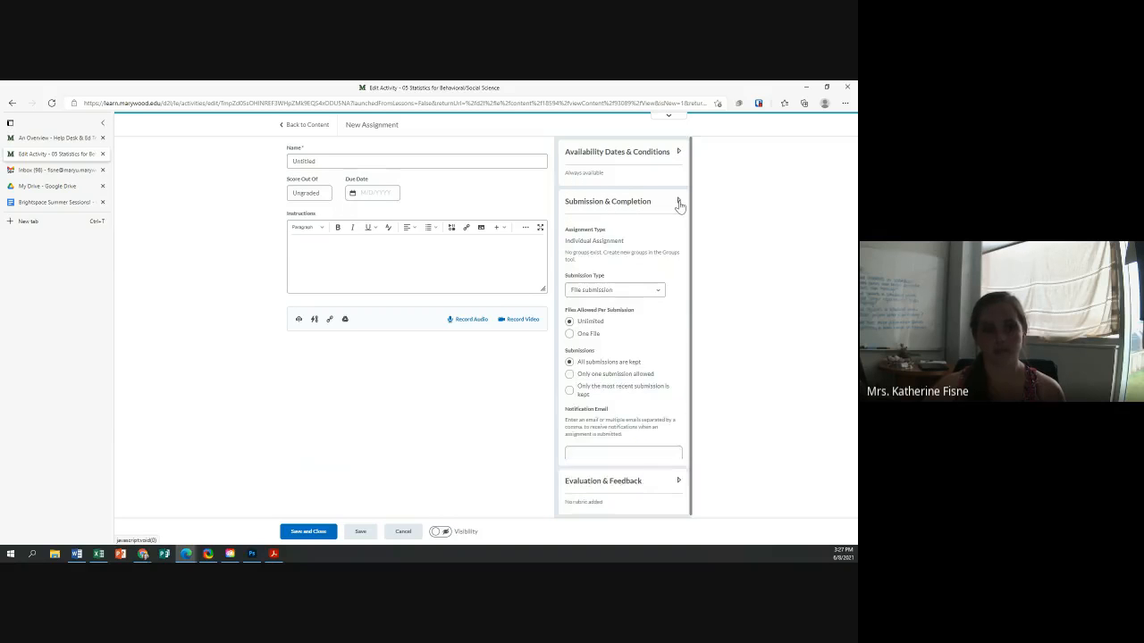
left_click(678, 202)
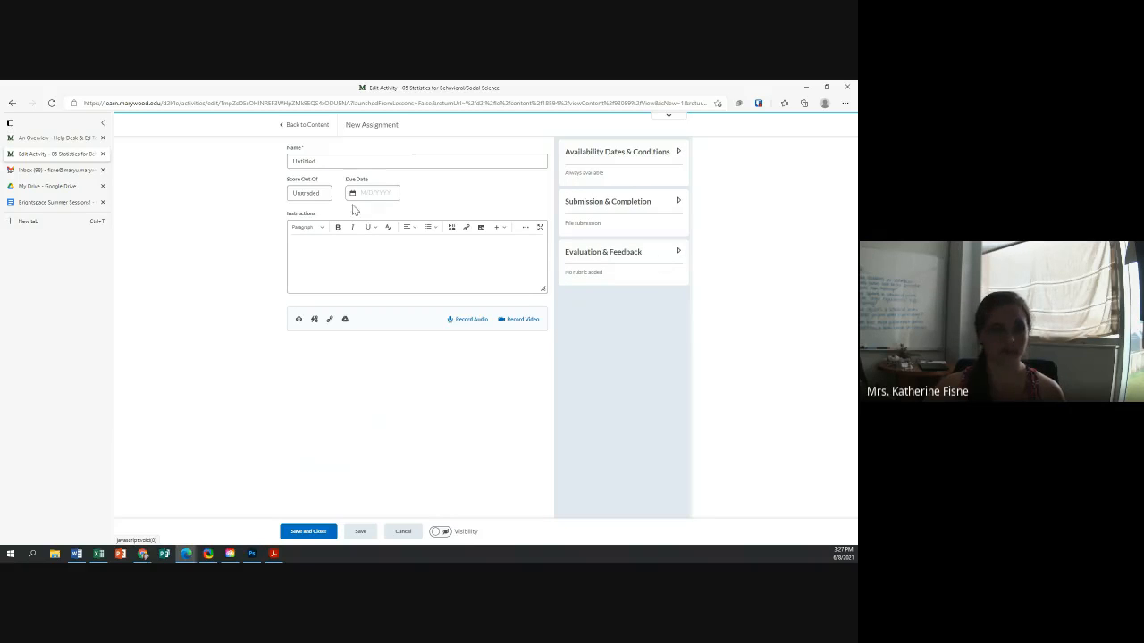
Name the new assignment "Assignment 1"
left_click(322, 162)
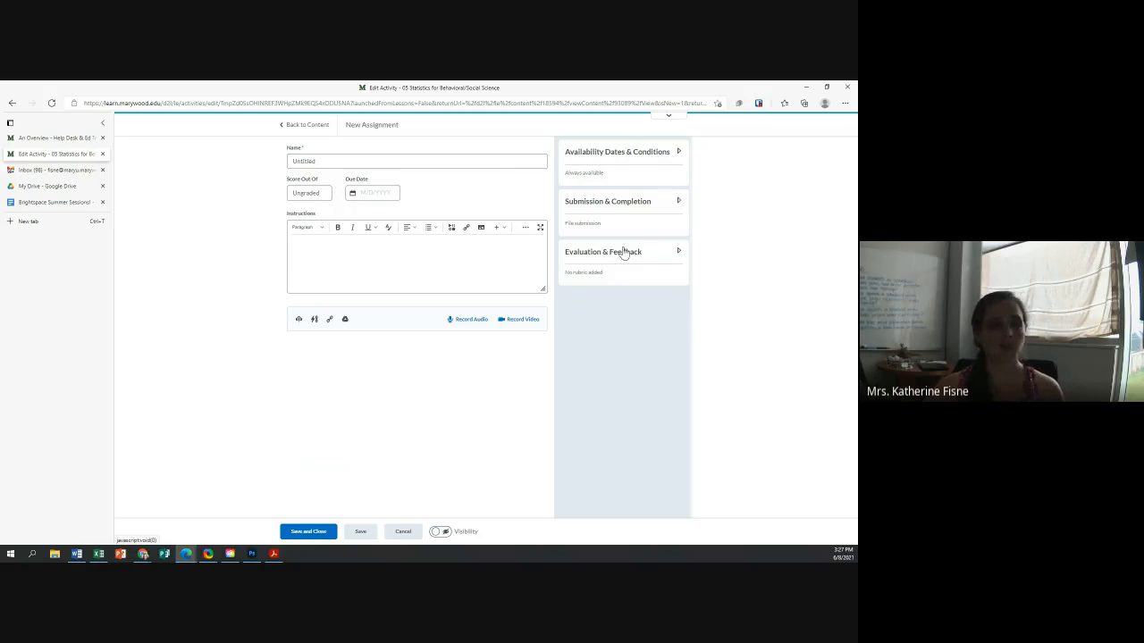
double_click(302, 161)
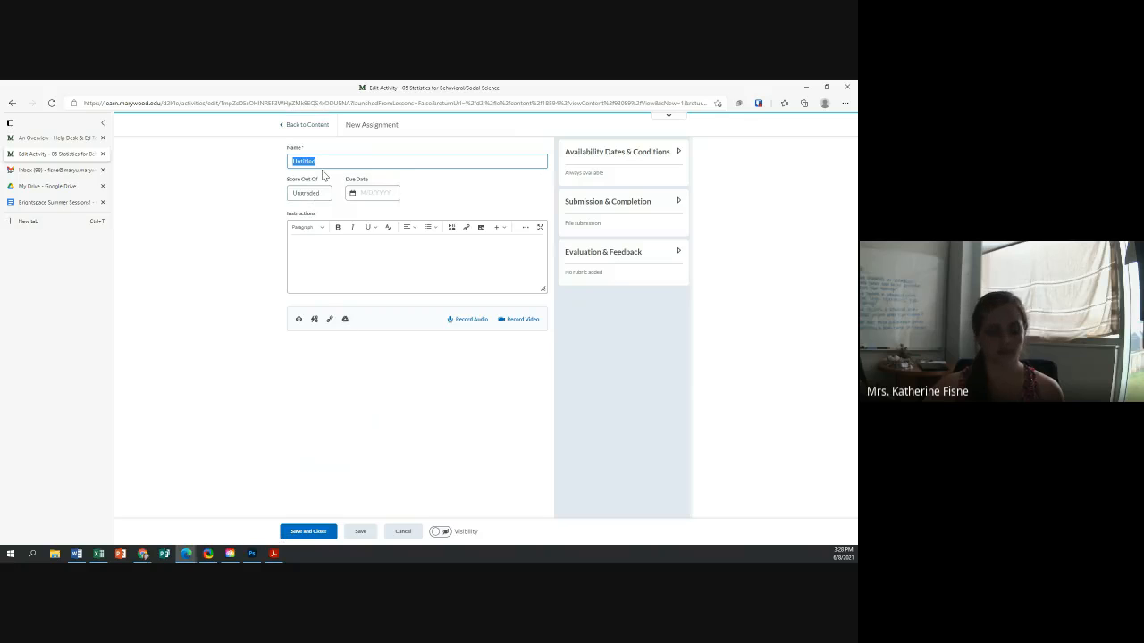
type("Assignm")
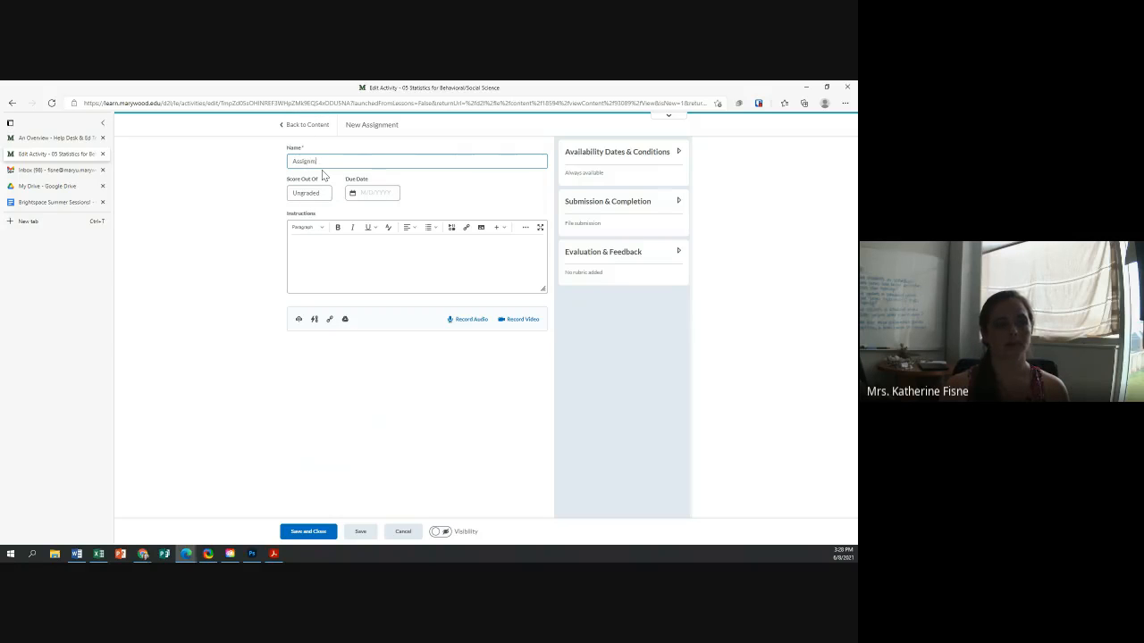
type("ent 1")
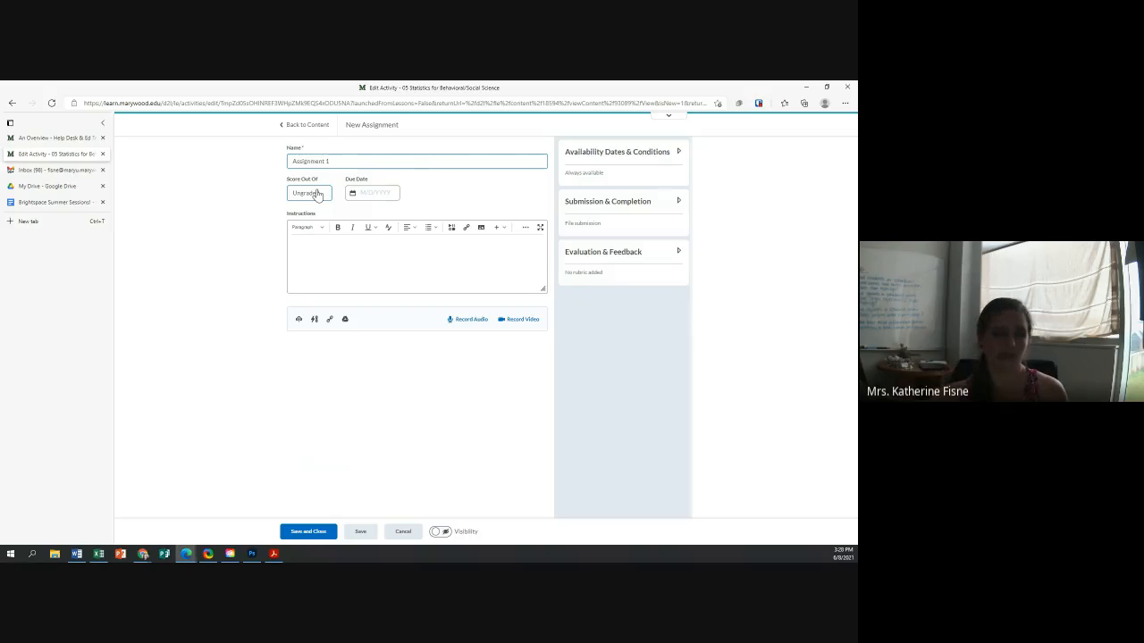
Try scoring the assignment out of 20 points and removing it from Grades
left_click(315, 194)
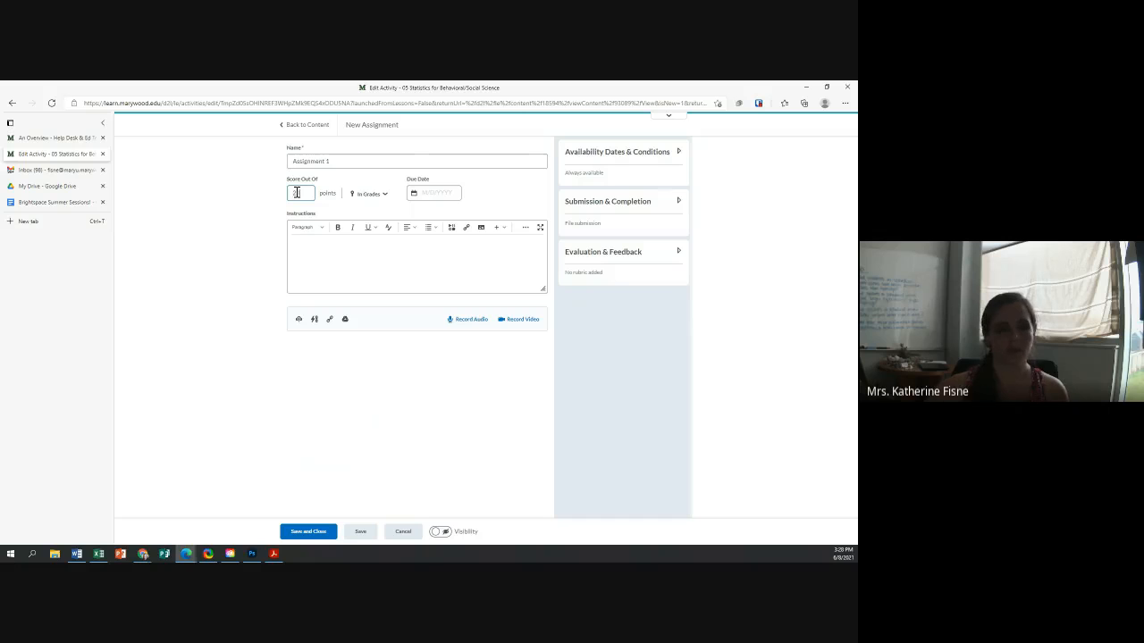
left_click(367, 194)
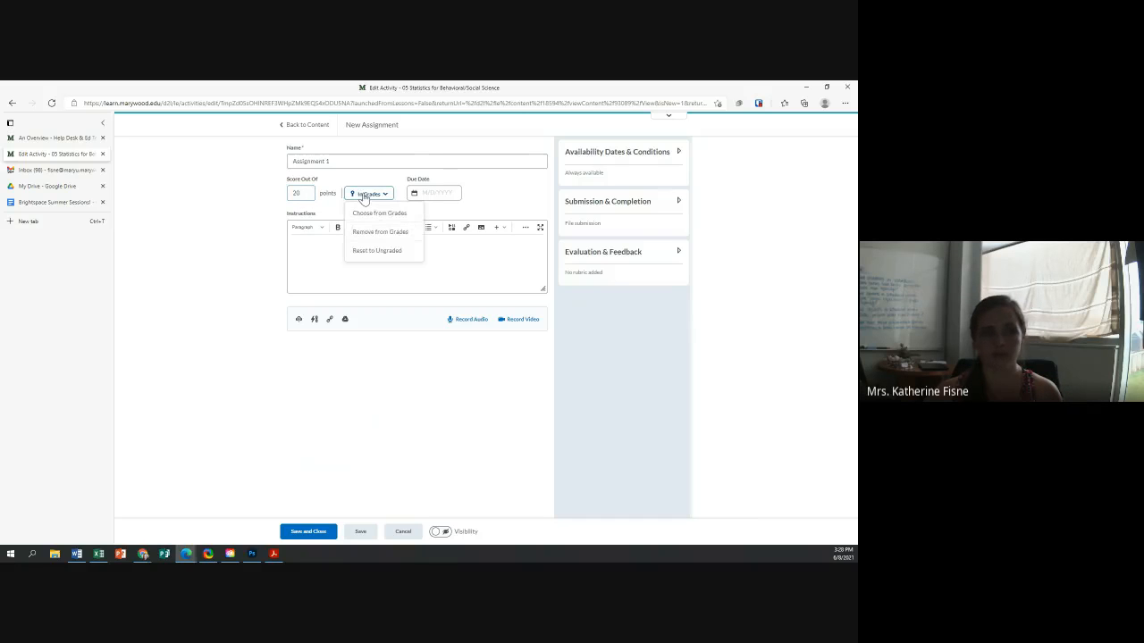
left_click(379, 253)
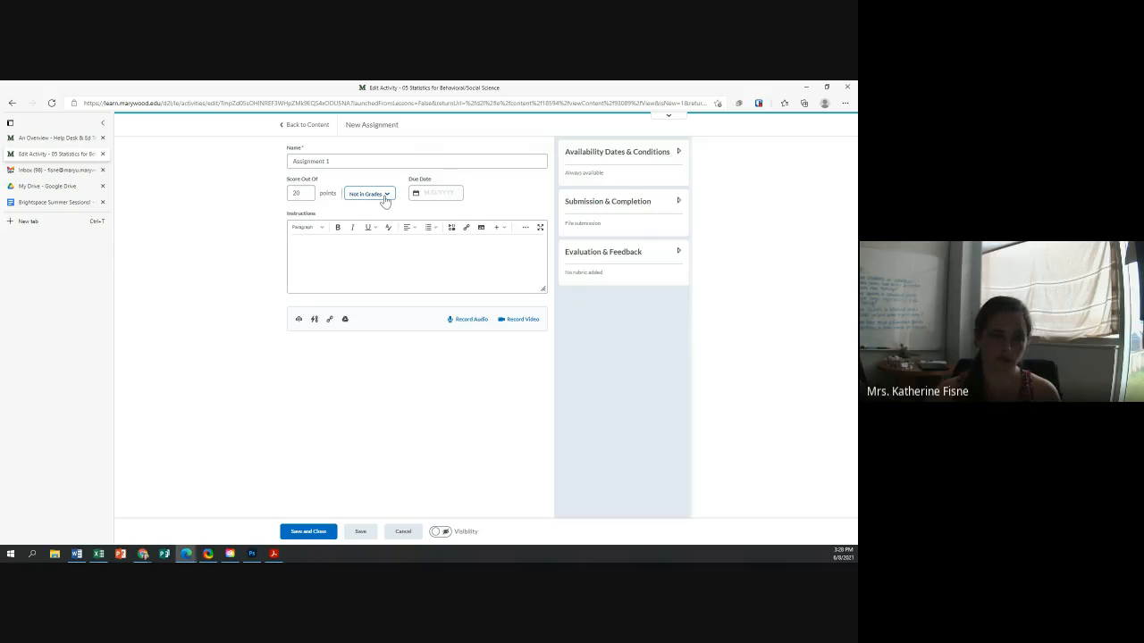
View the options for linking the assignment to a grade item without applying them, and reset its score to ungraded
left_click(383, 196)
left_click(380, 214)
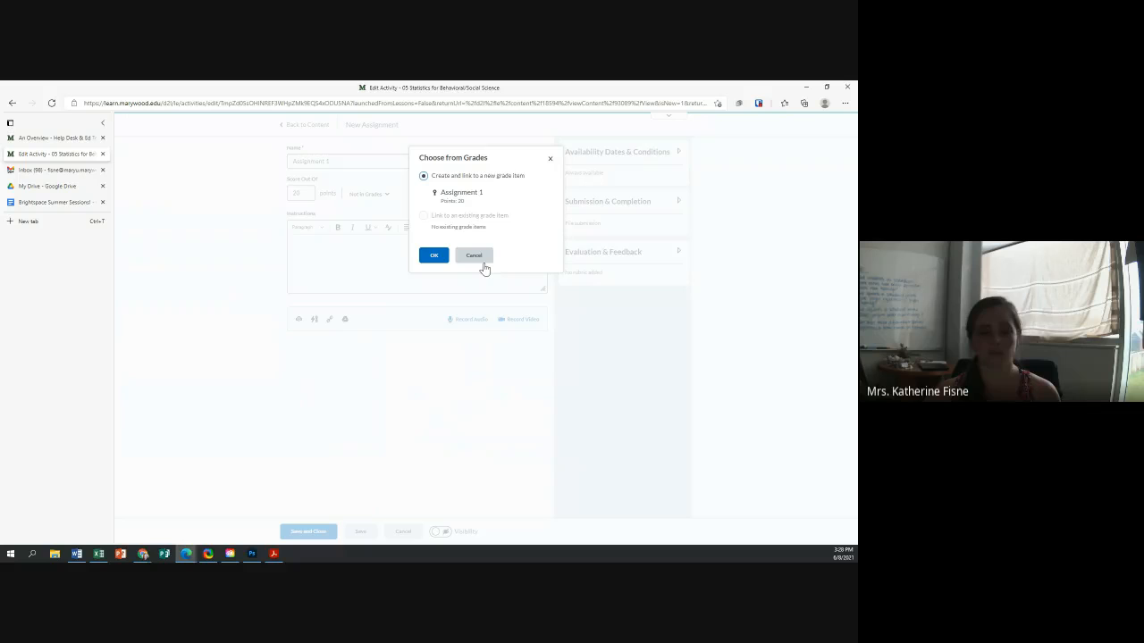
left_click(474, 256)
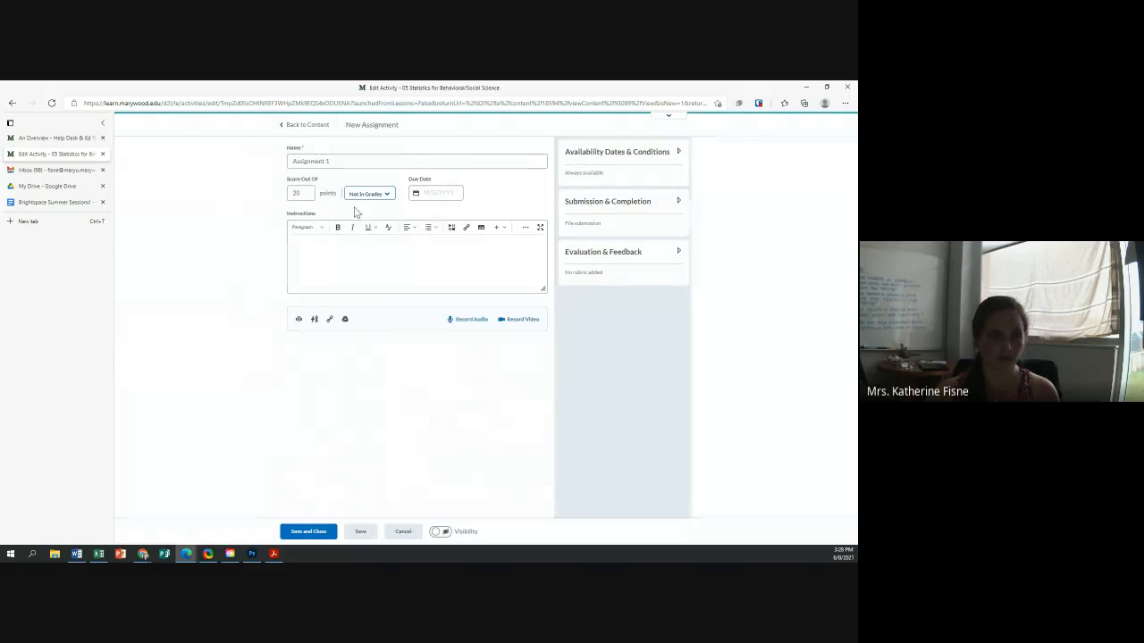
left_click(357, 195)
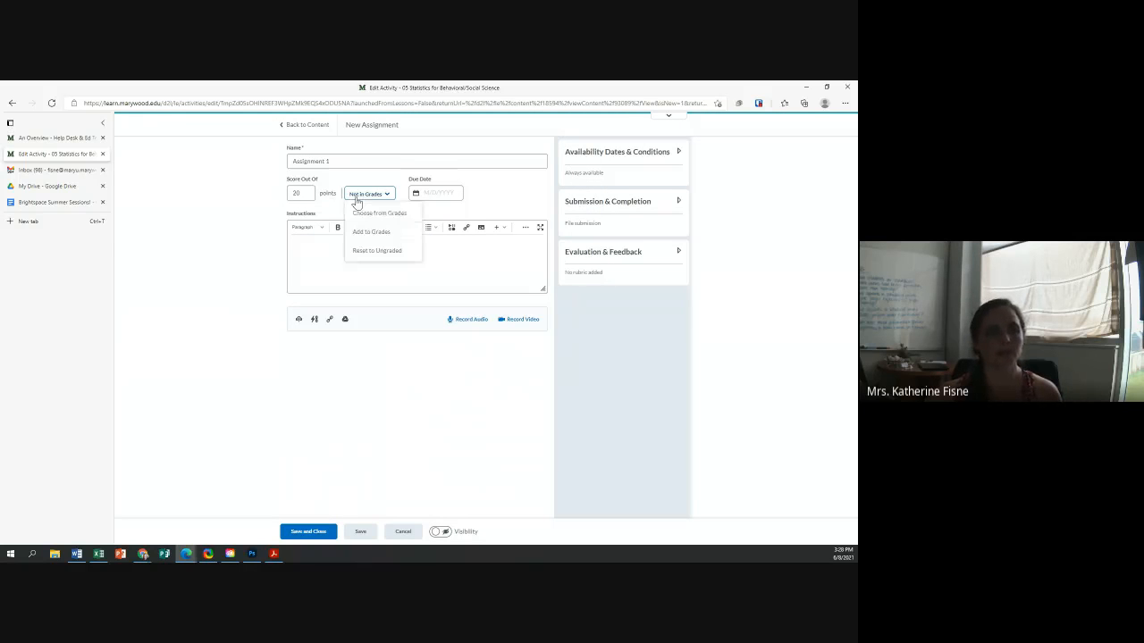
left_click(361, 249)
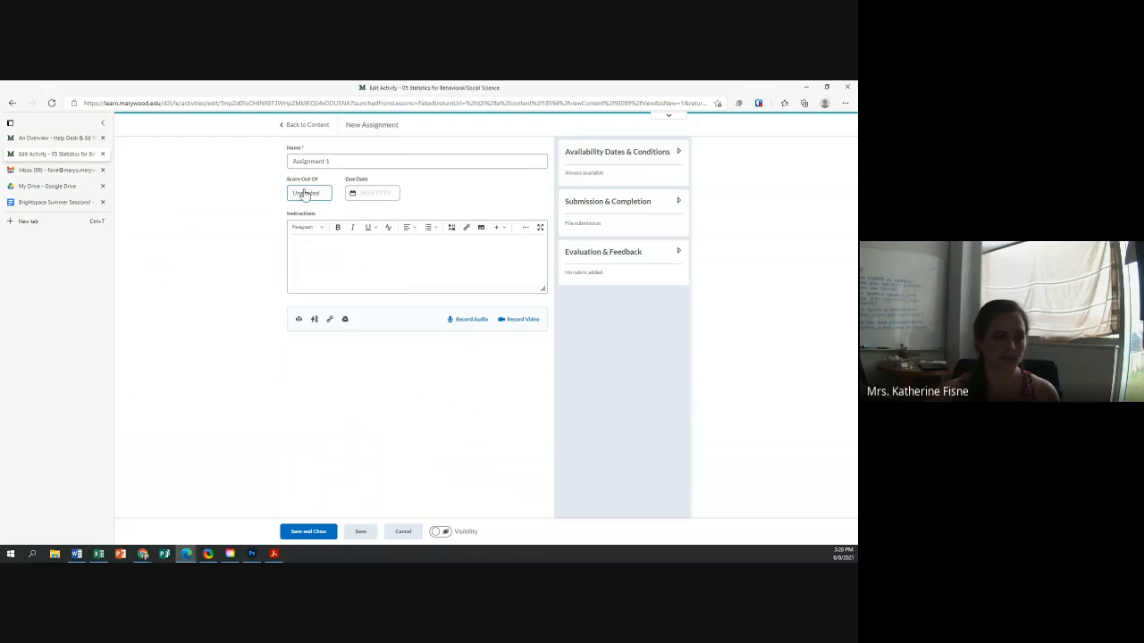
Set the assignment's due date to 7/3/2021
left_click(375, 193)
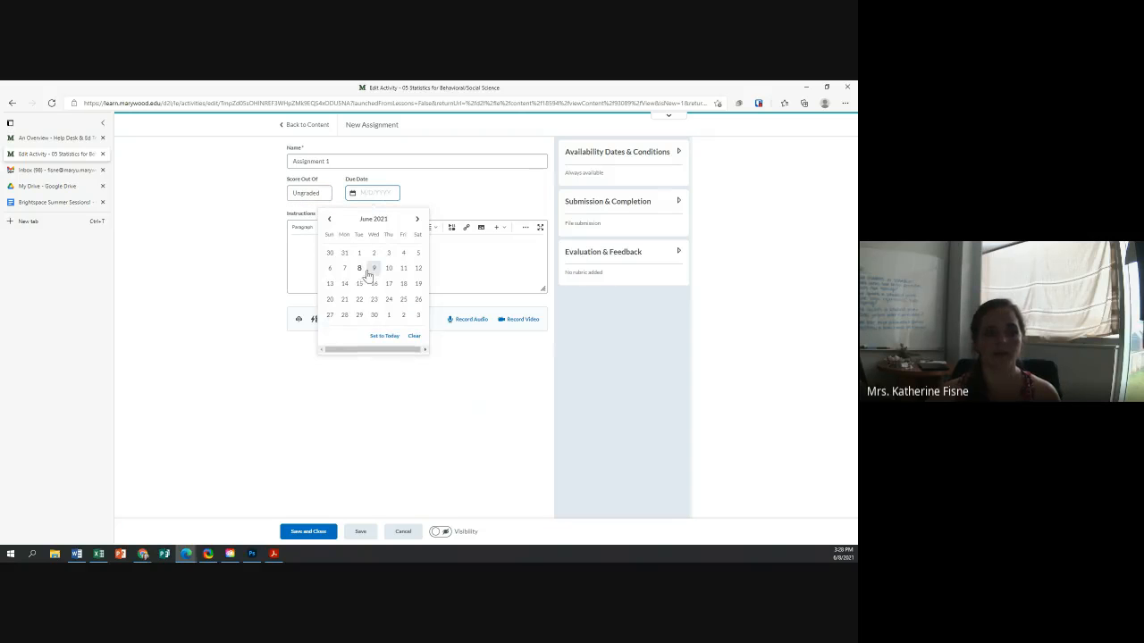
left_click(417, 314)
left_click(318, 249)
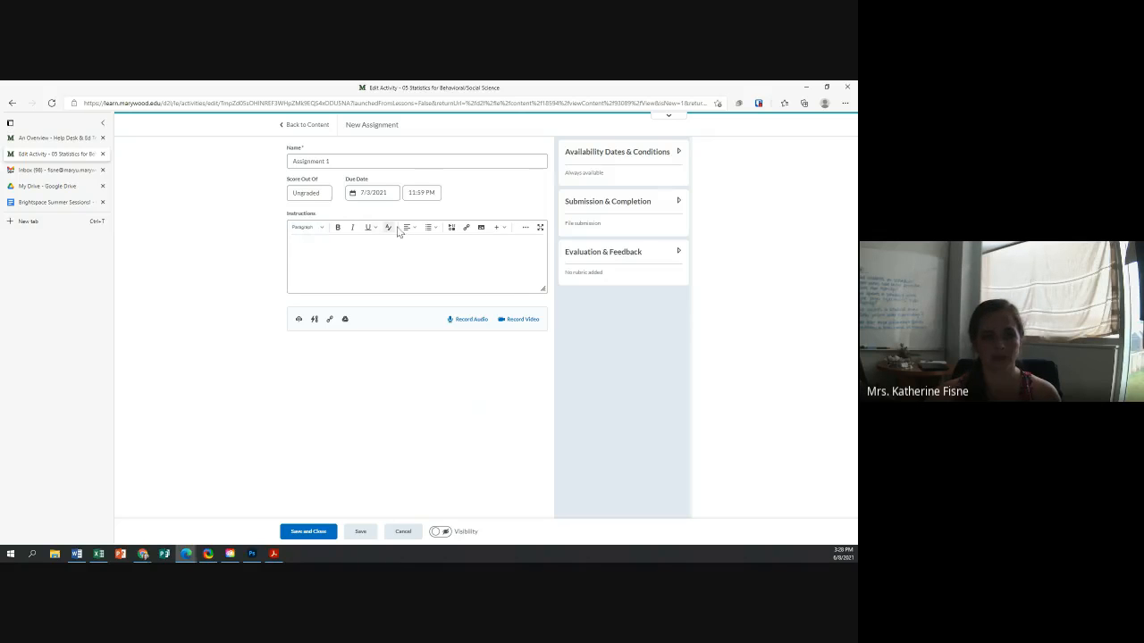
Review the Insert Stuff sources and the additional insert options available for the assignment instructions
left_click(452, 228)
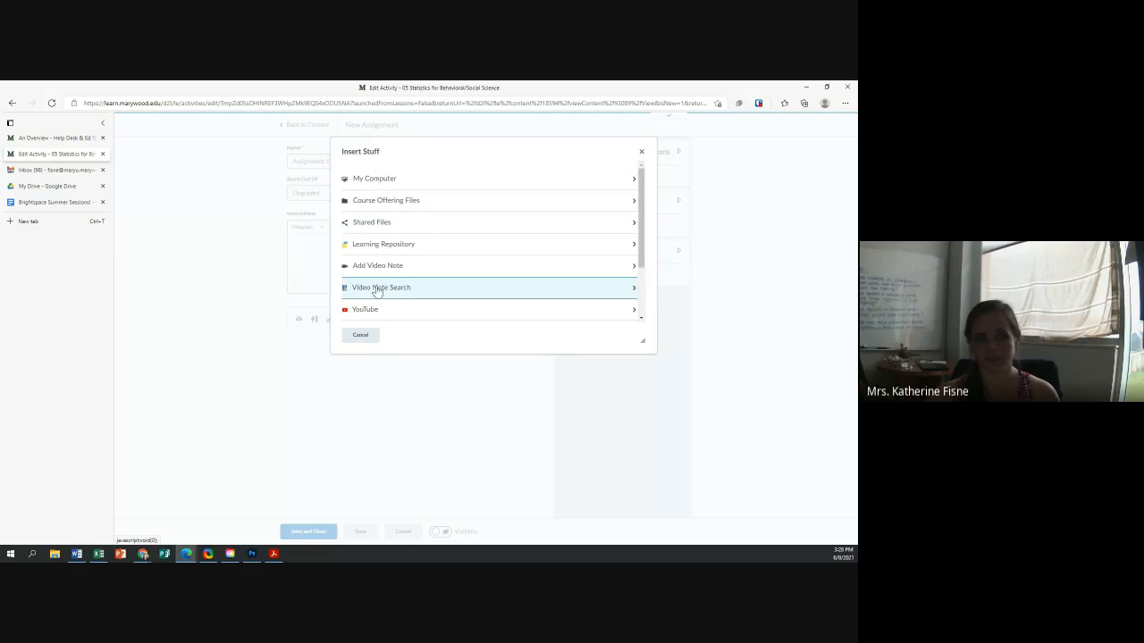
left_click(361, 336)
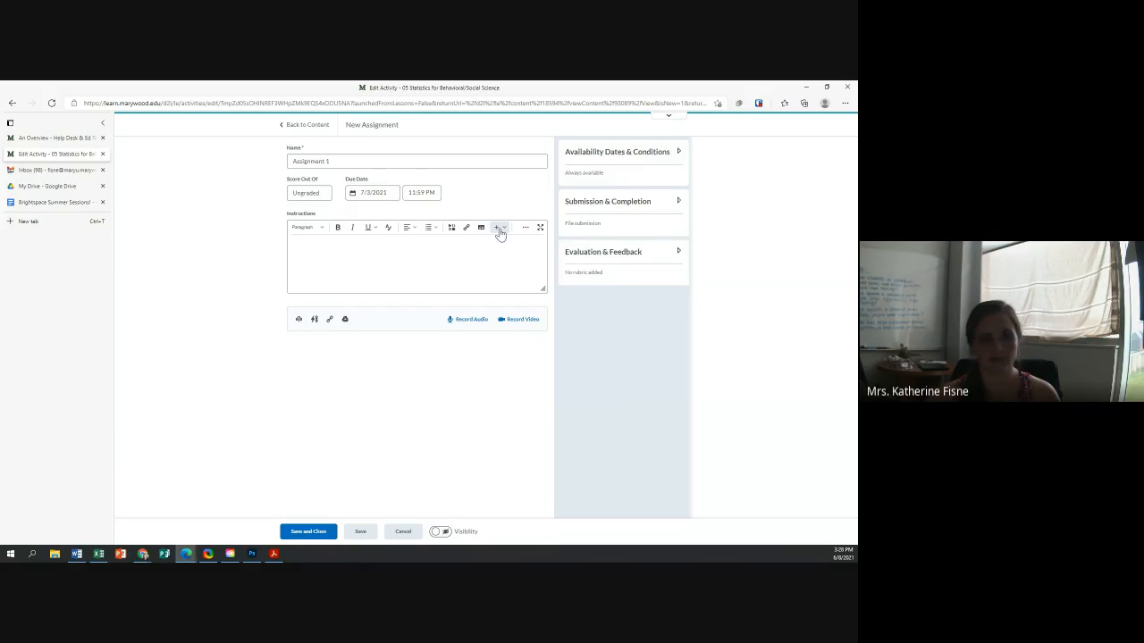
left_click(498, 230)
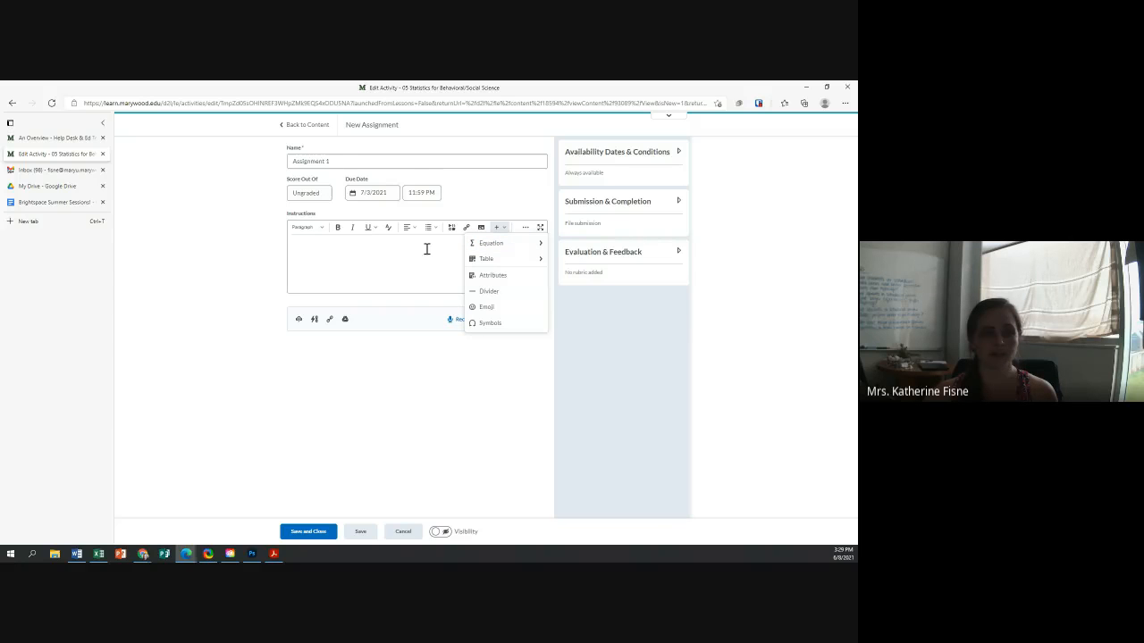
left_click(500, 228)
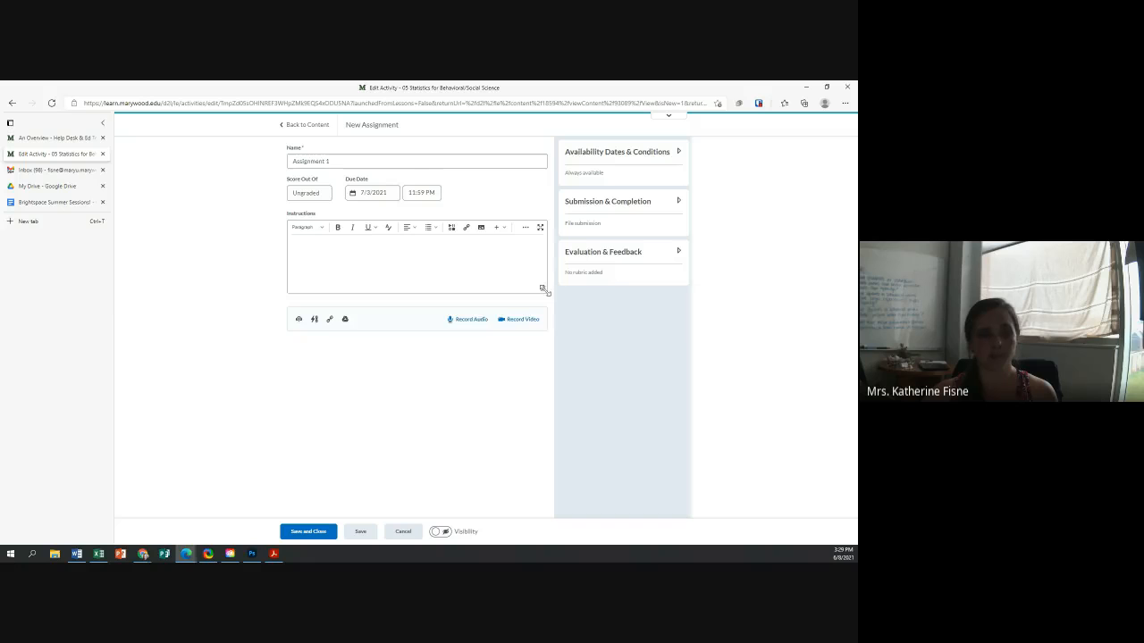
Enlarge the instructions box vertically, and show the editor in full screen before returning to the assignment form
left_click_drag(542, 288, 541, 470)
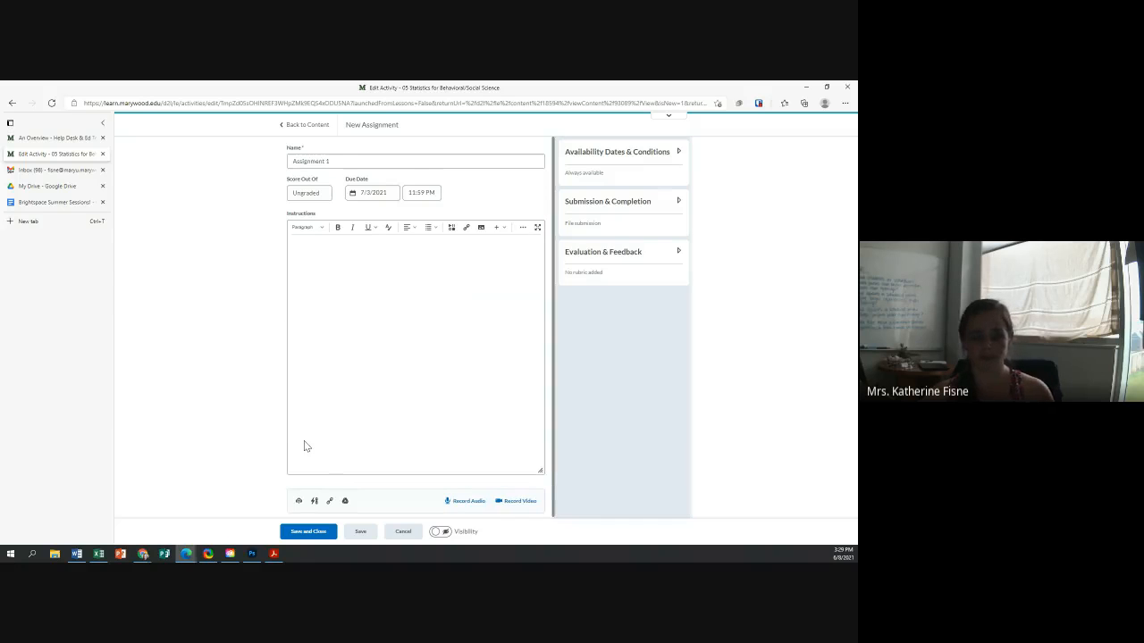
left_click(324, 429)
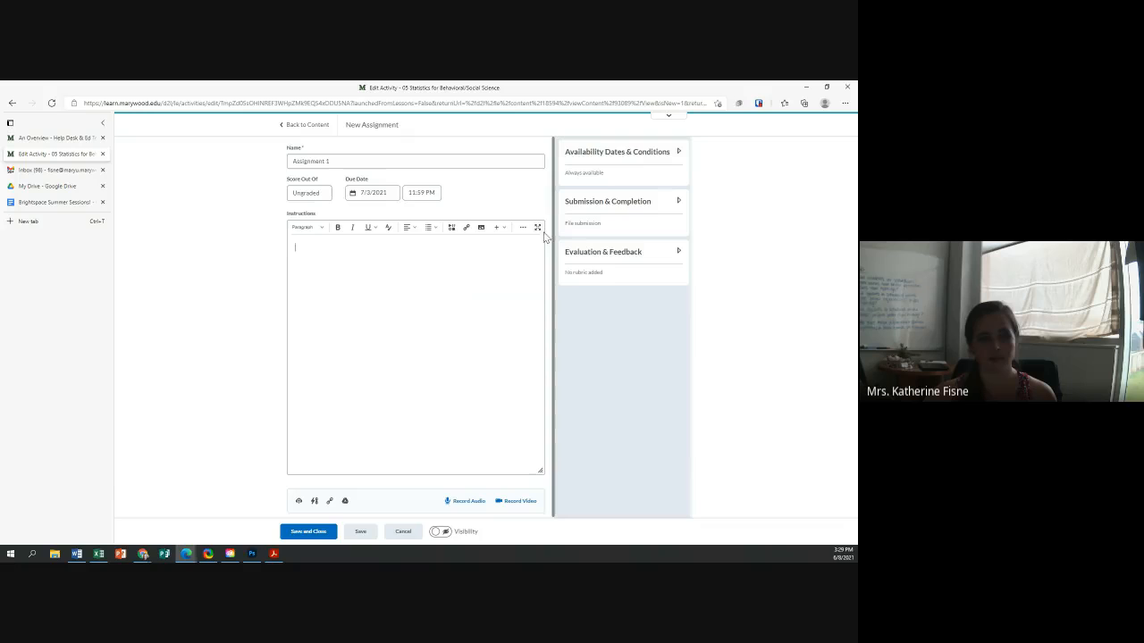
left_click(537, 229)
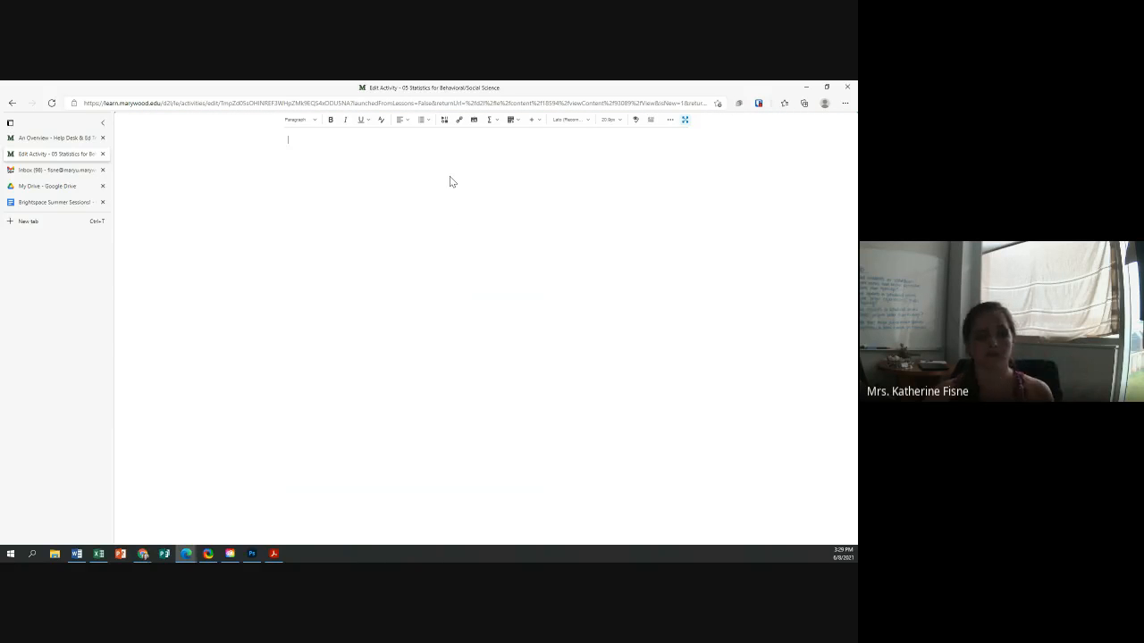
left_click(685, 120)
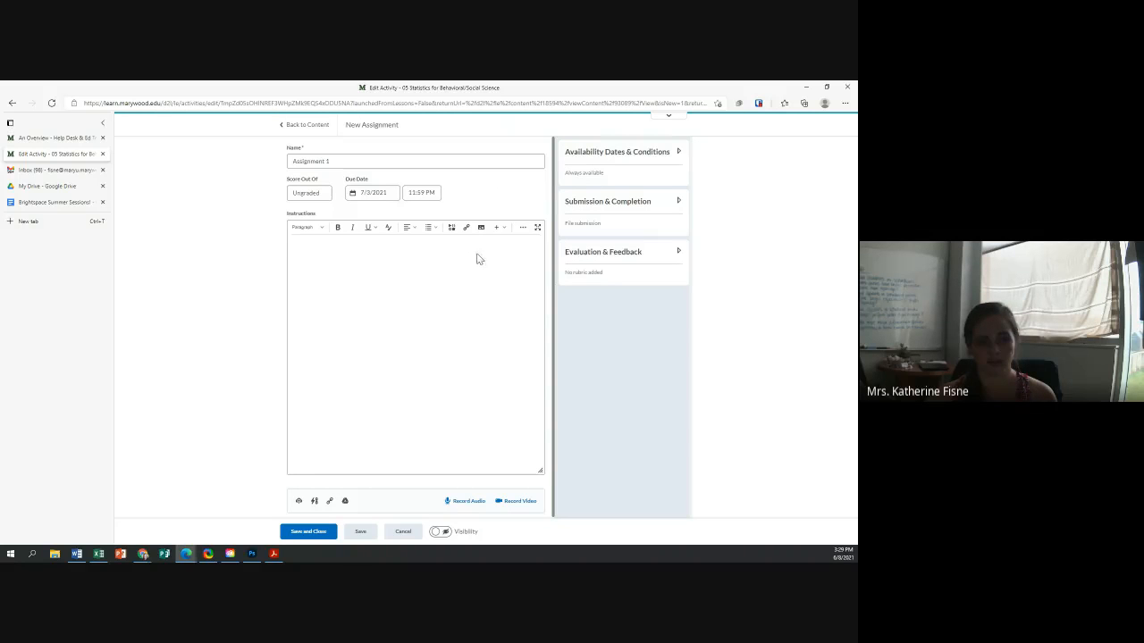
Reduce the height of the instructions box and enter "These are instructions!!" as the assignment instructions
left_click_drag(547, 478, 552, 302)
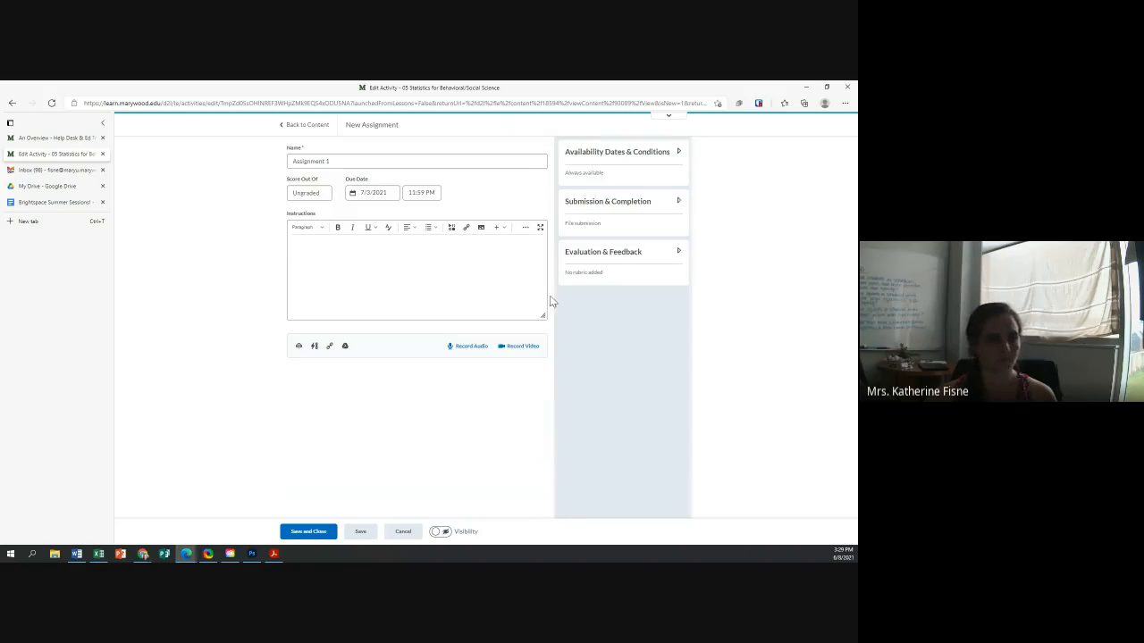
type("Th")
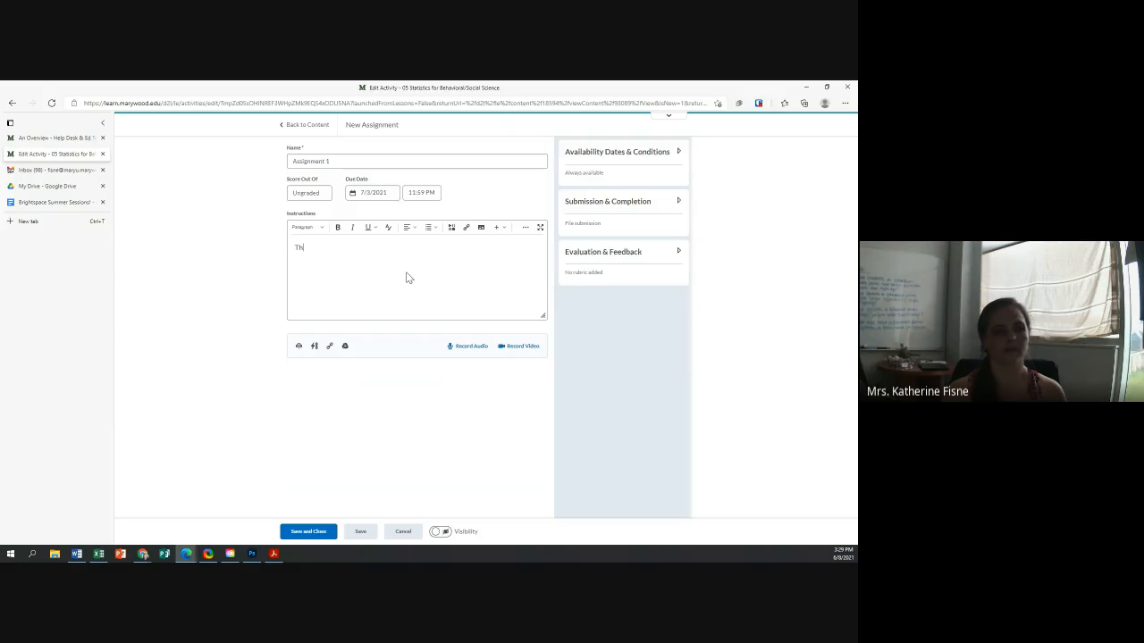
type("ese are instruc")
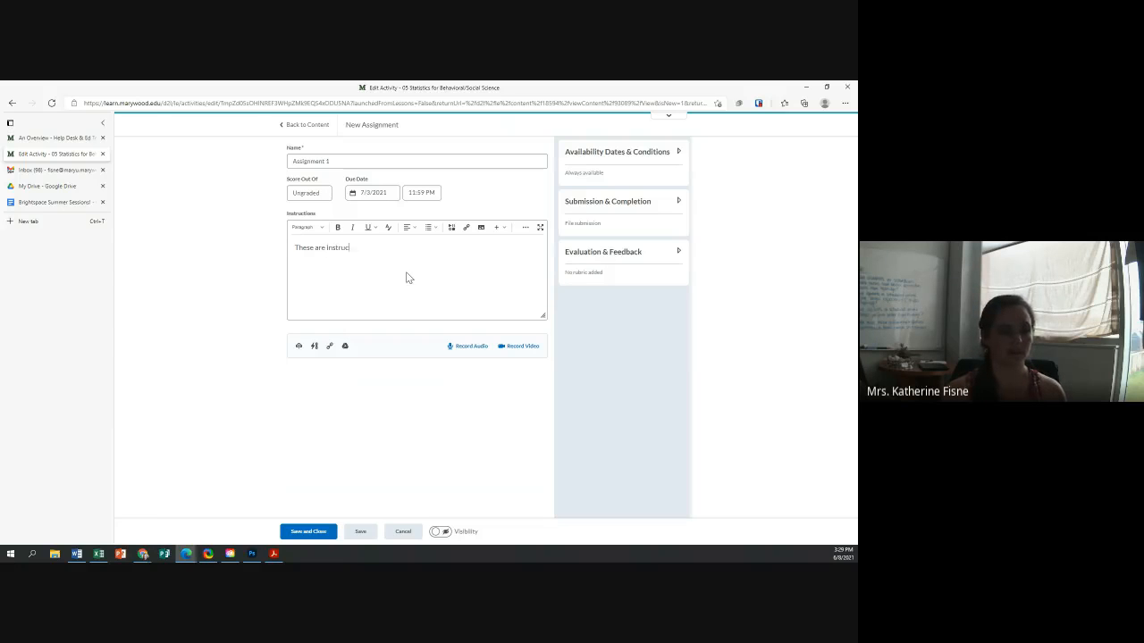
type("tions!!")
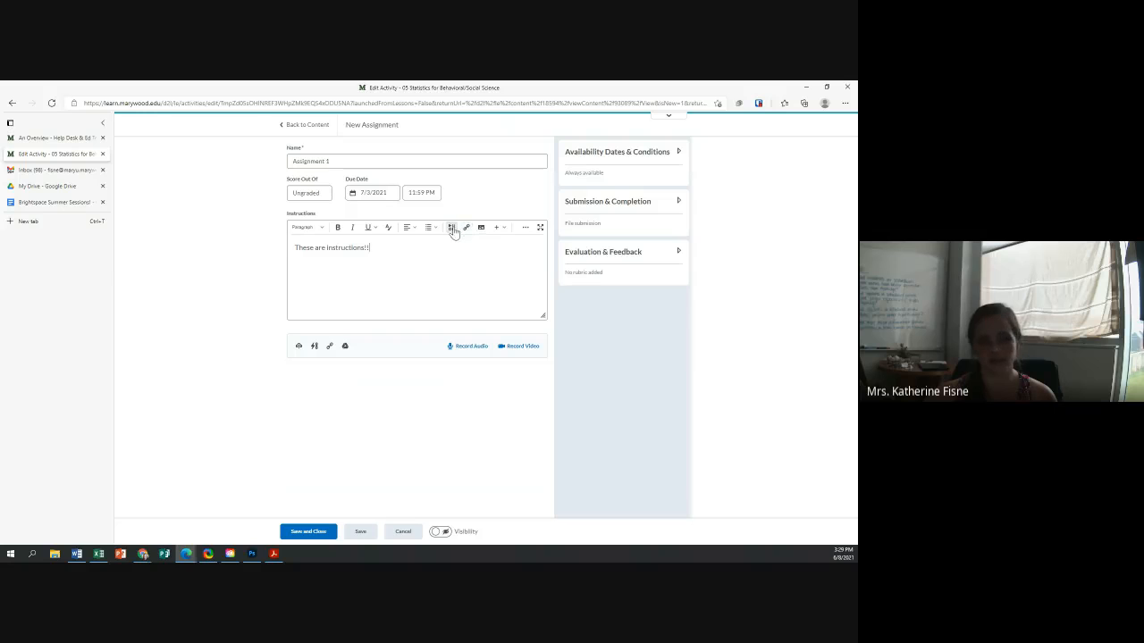
View the URL and title form for attaching a web link to the assignment without inserting a link
left_click(330, 348)
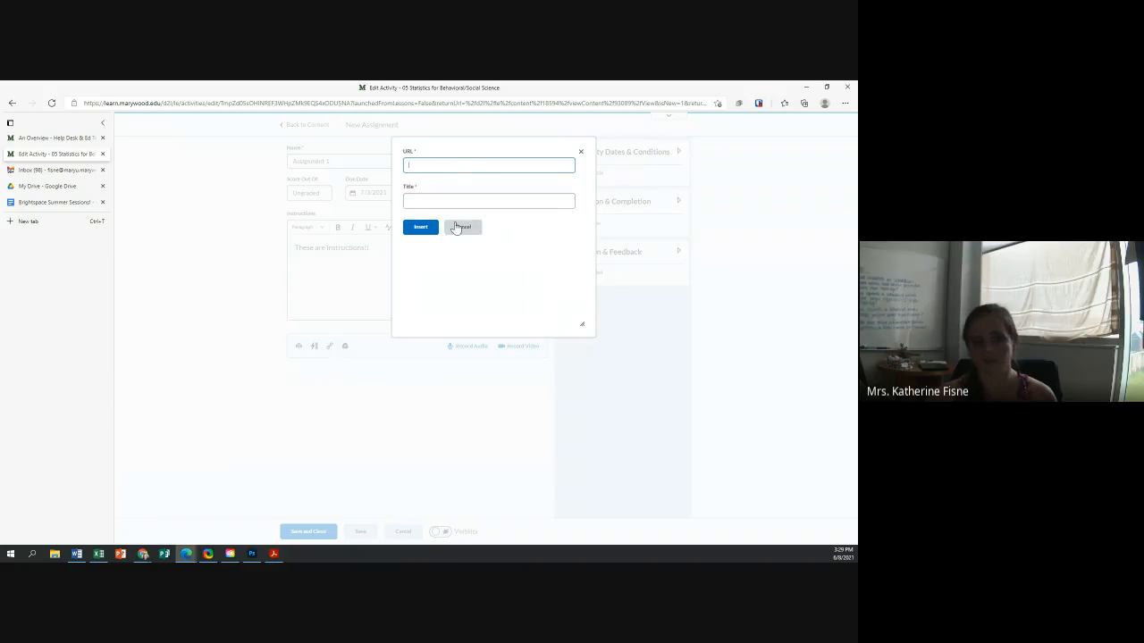
left_click(460, 227)
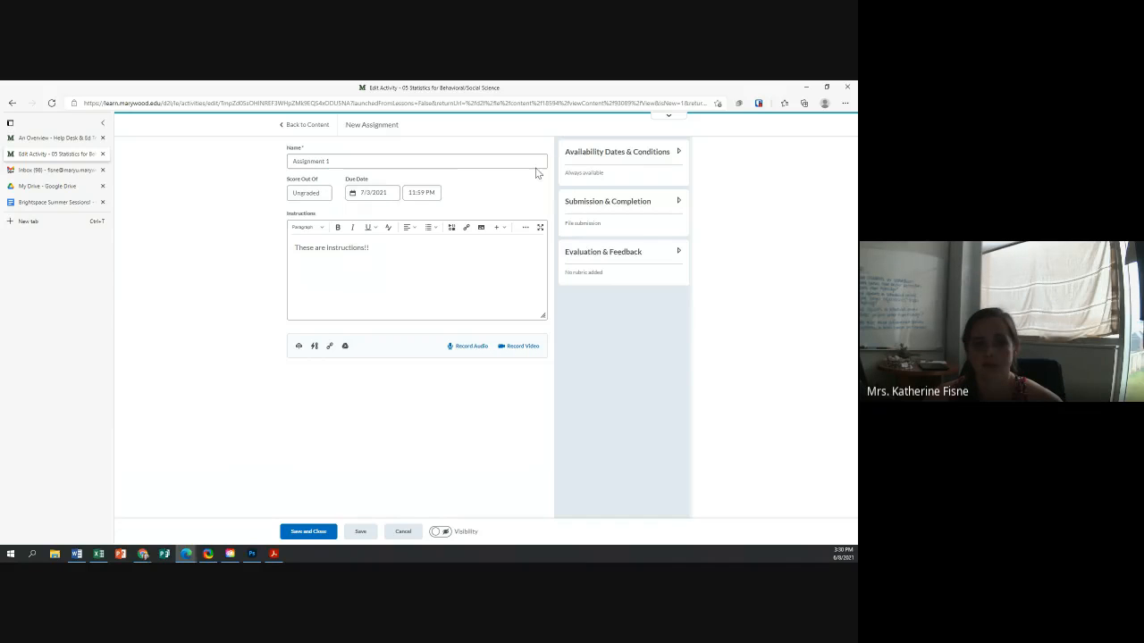
Review the start and end date calendars in Availability Dates & Conditions without choosing any dates
left_click(620, 164)
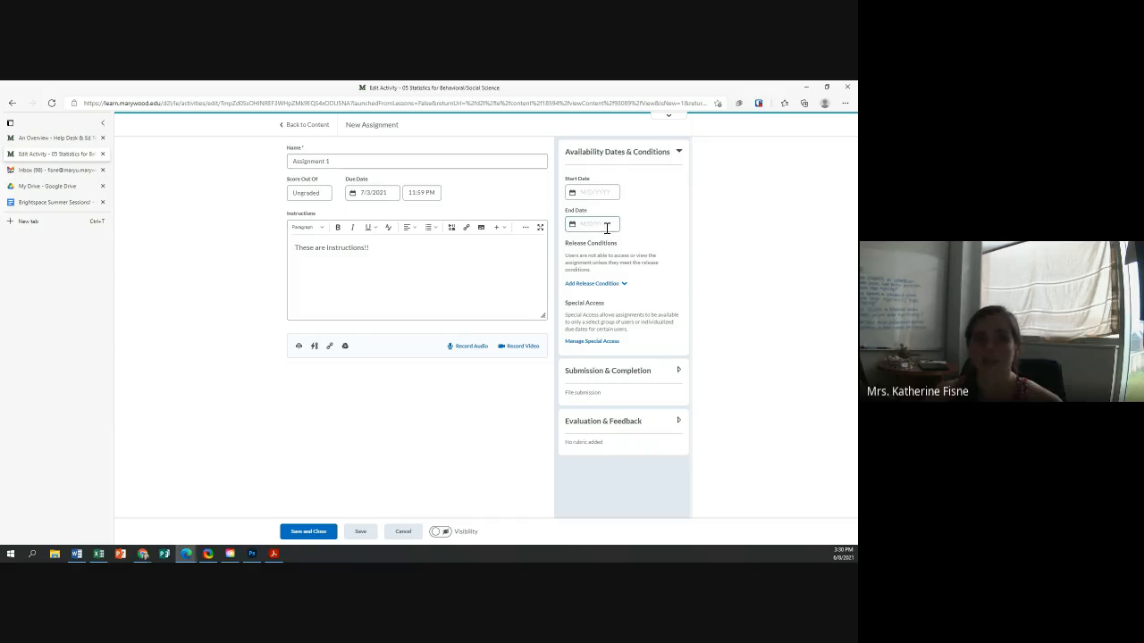
left_click(586, 193)
left_click(647, 184)
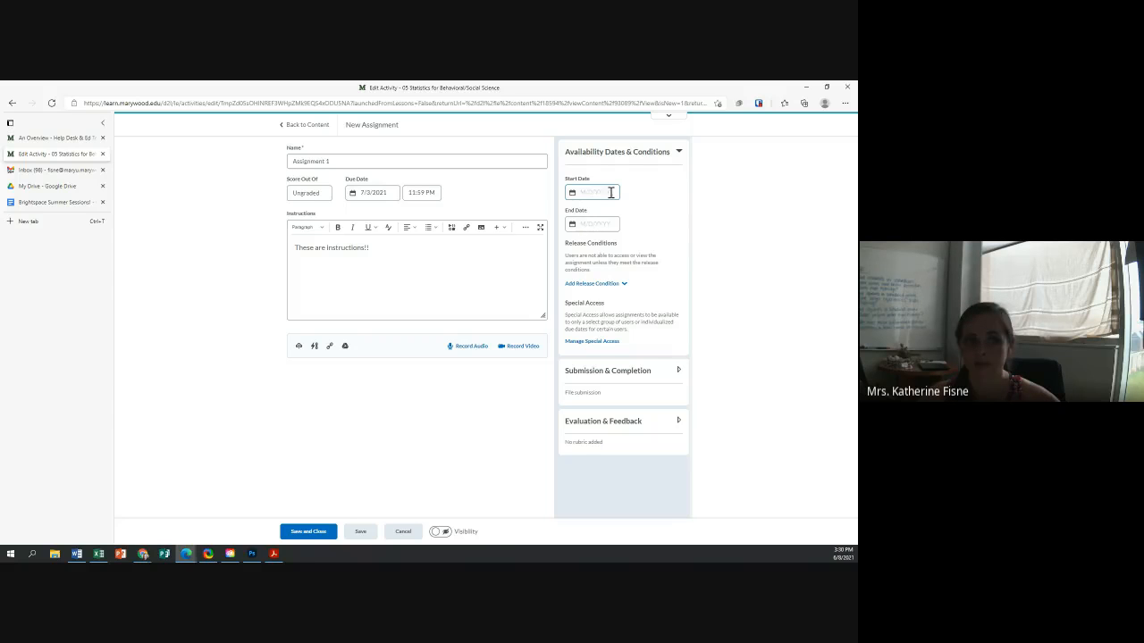
left_click(586, 224)
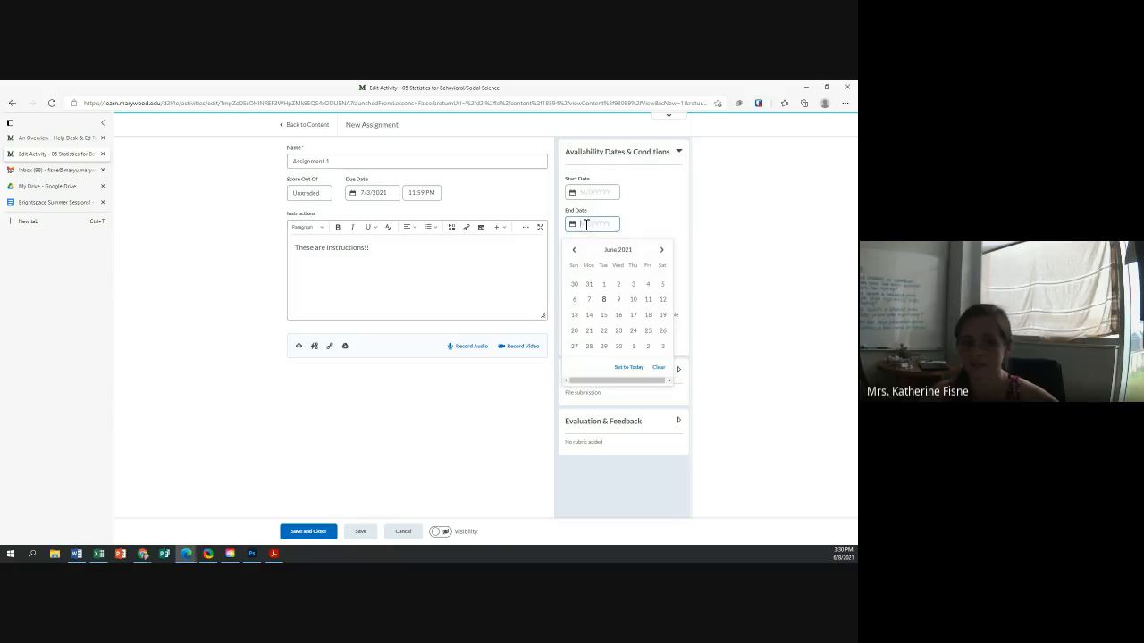
left_click(674, 196)
left_click(586, 193)
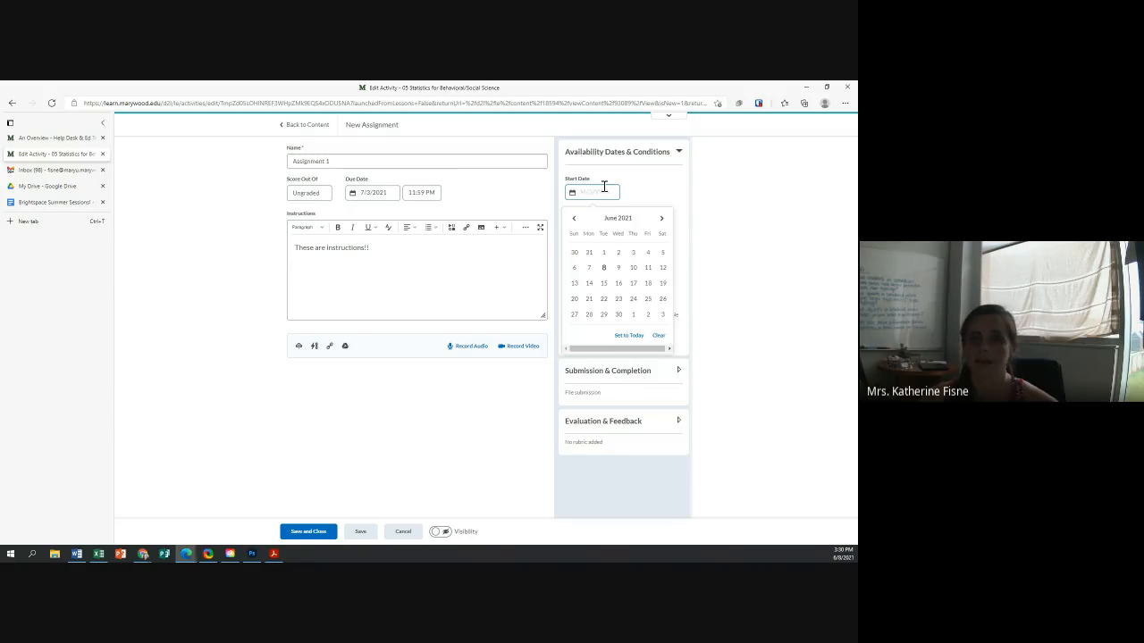
left_click(635, 186)
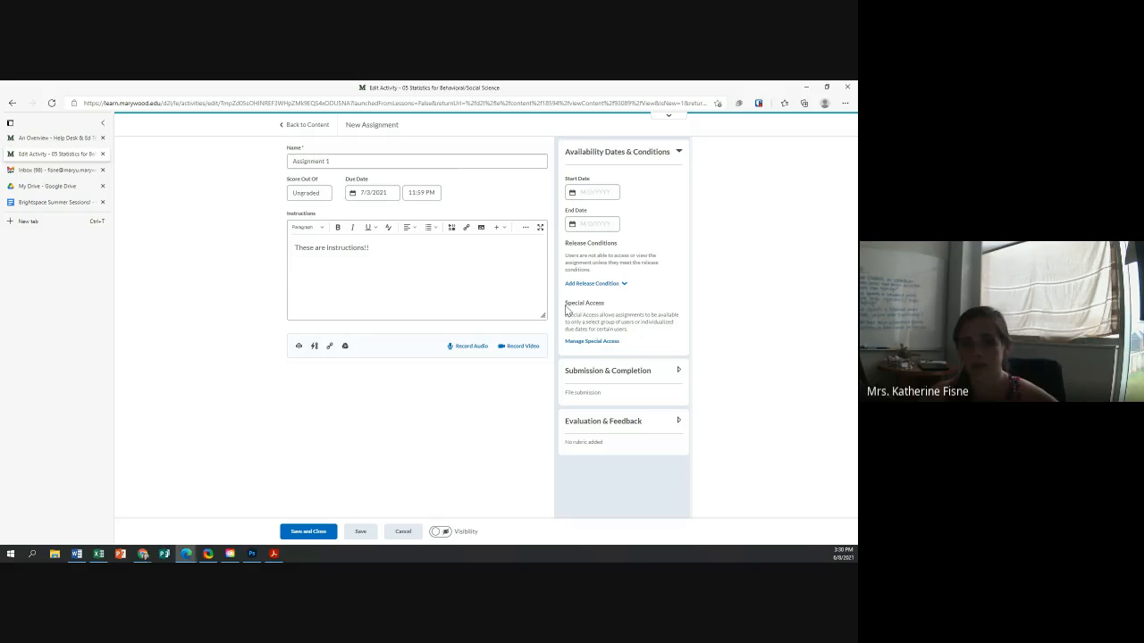
Open the form for adding users to special access and try its due date, start date and end date options
left_click_drag(565, 304, 615, 308)
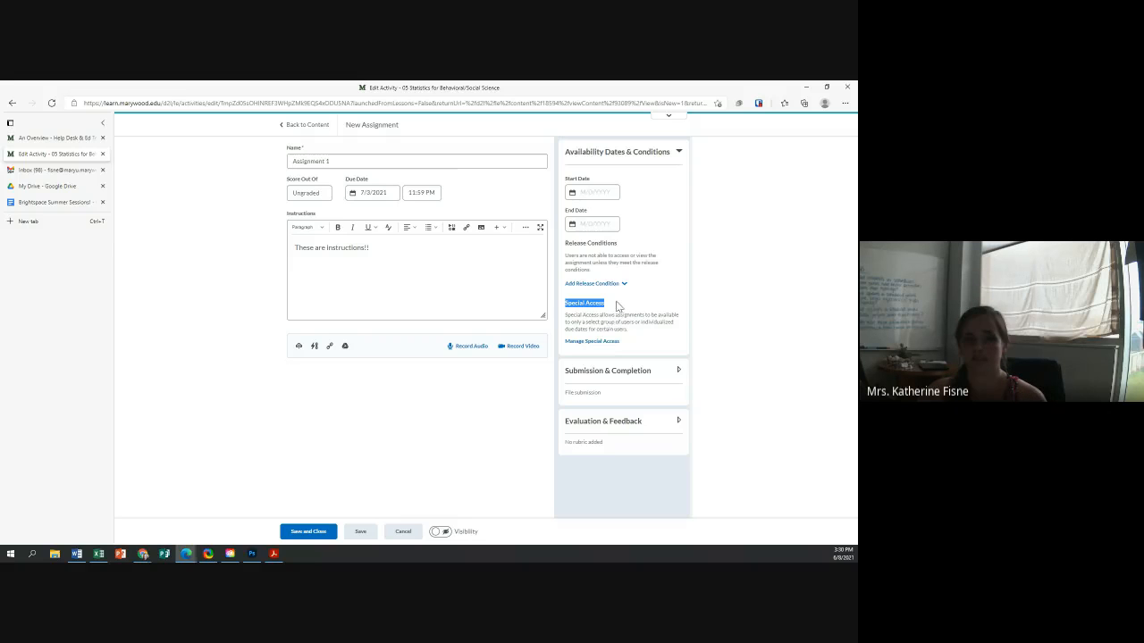
left_click(585, 344)
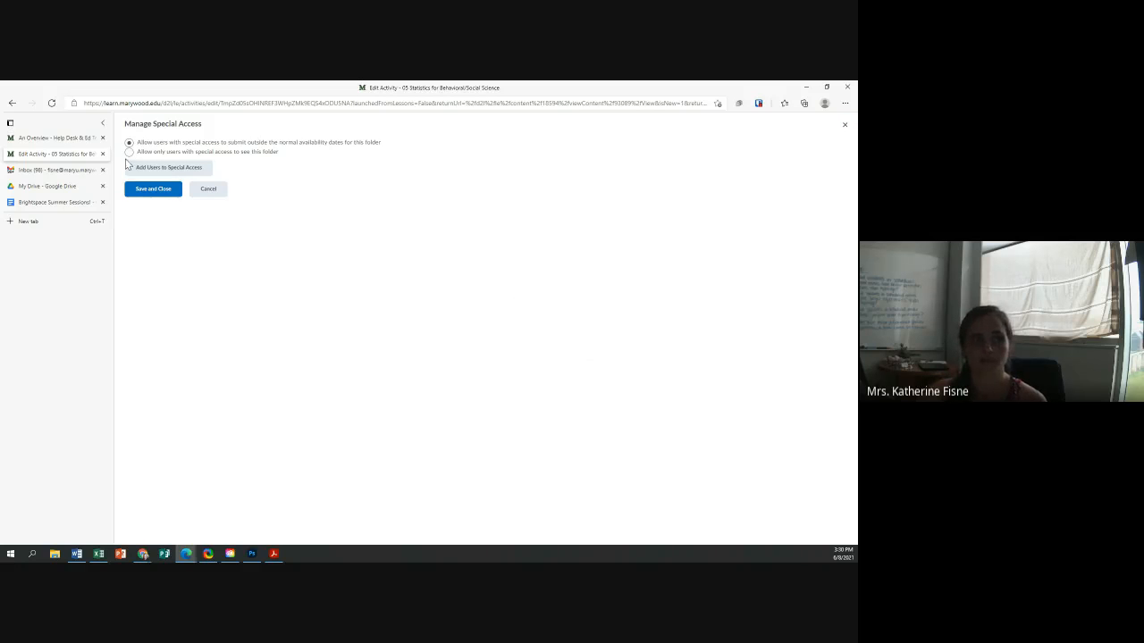
left_click(130, 143)
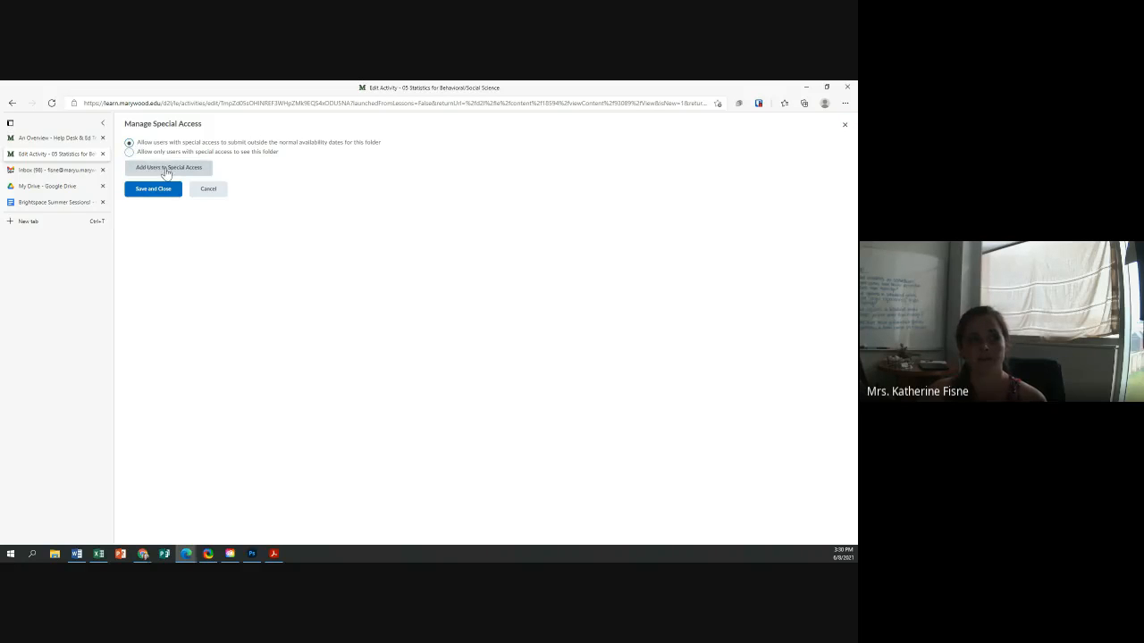
left_click(166, 171)
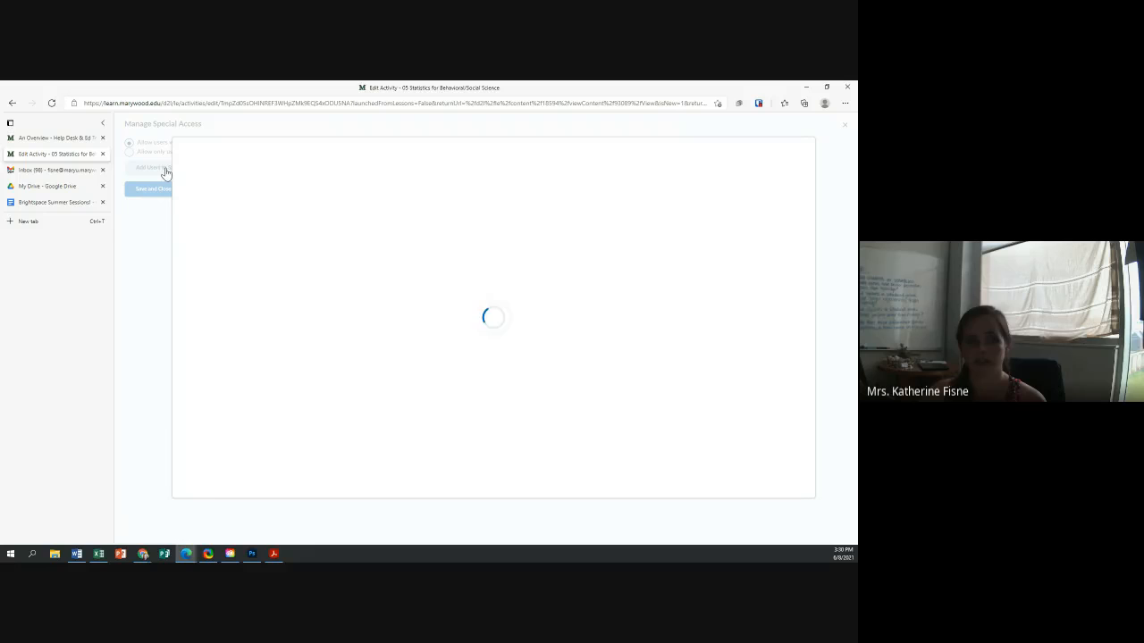
left_click(187, 208)
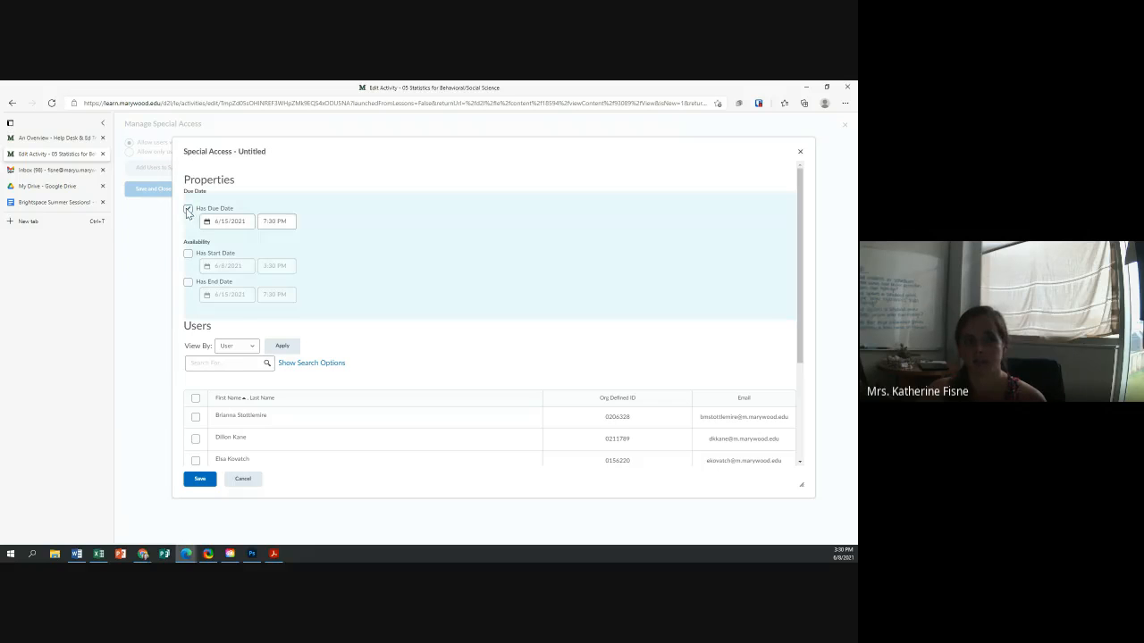
left_click(189, 209)
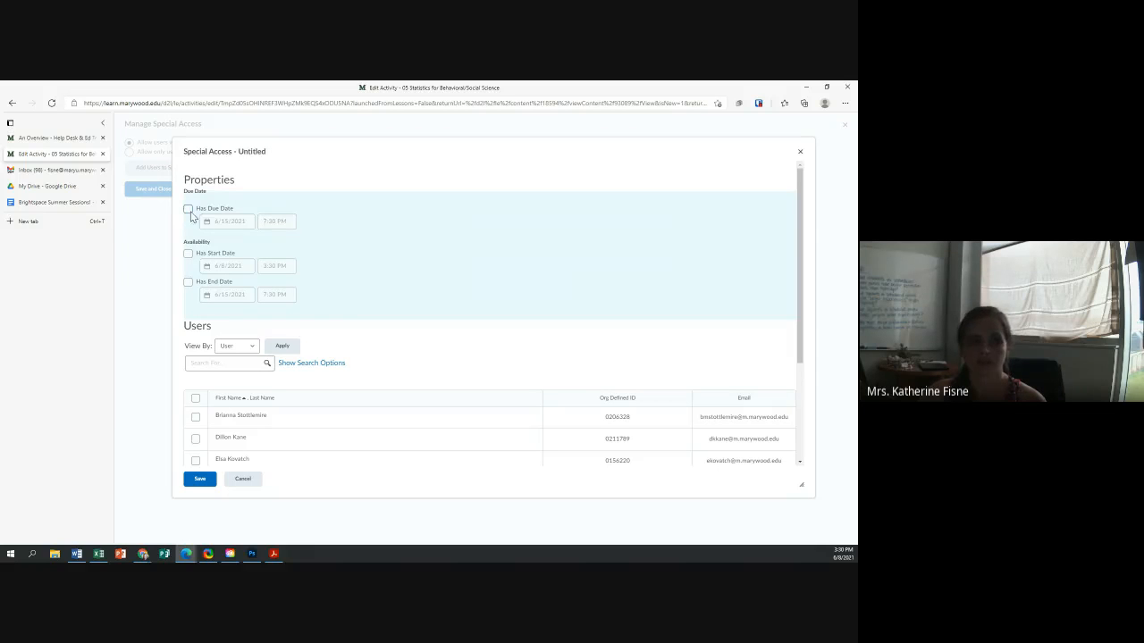
left_click(188, 254)
left_click(188, 283)
left_click(187, 254)
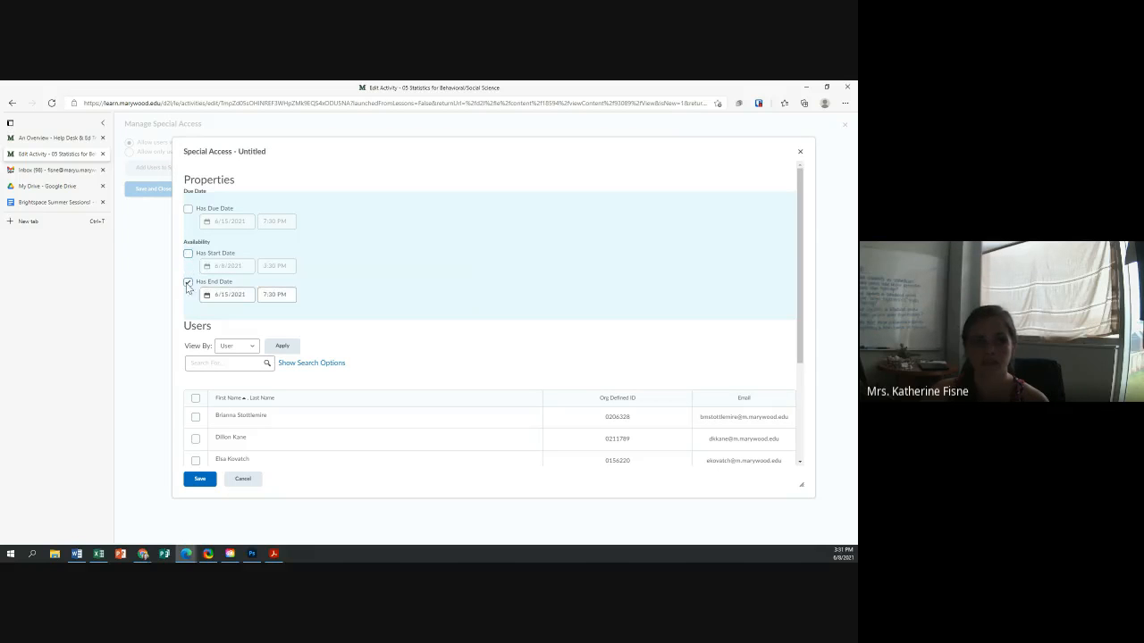
Try assigning the first listed student a special-access due date, and cancel back to the assignment form without saving
left_click(246, 344)
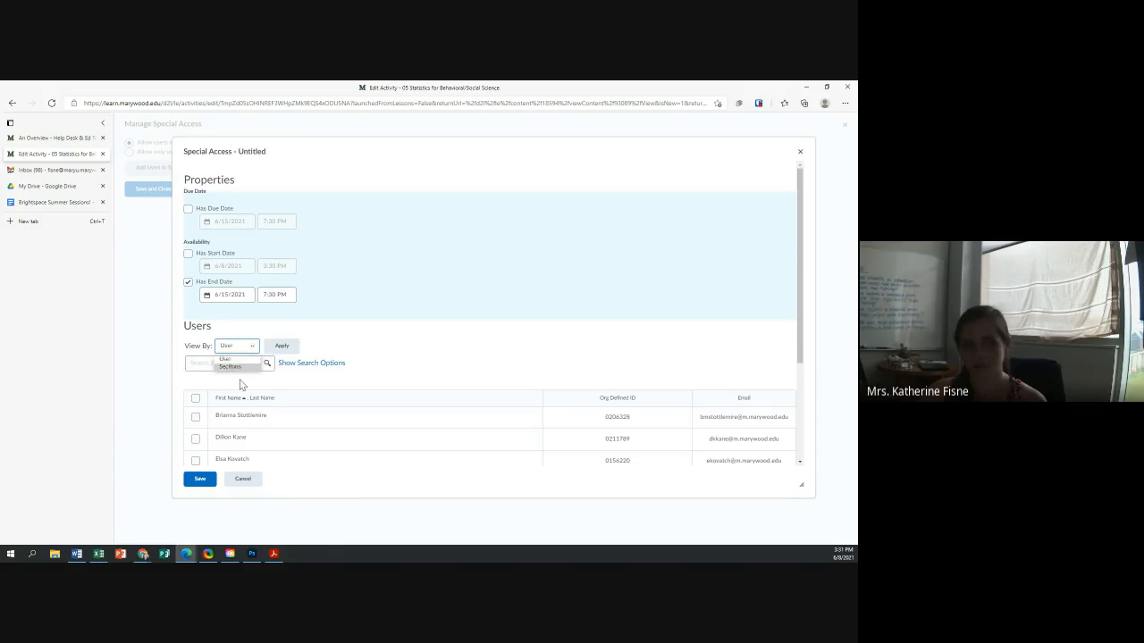
scroll(387, 323, "down", 3)
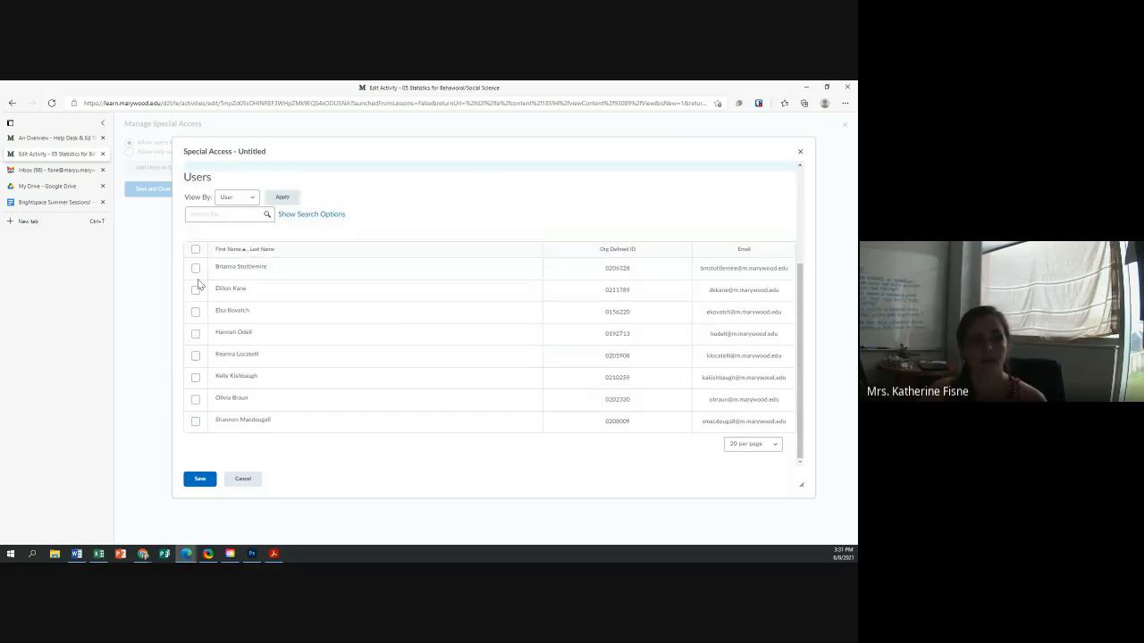
scroll(197, 286, "up", 3)
left_click(195, 417)
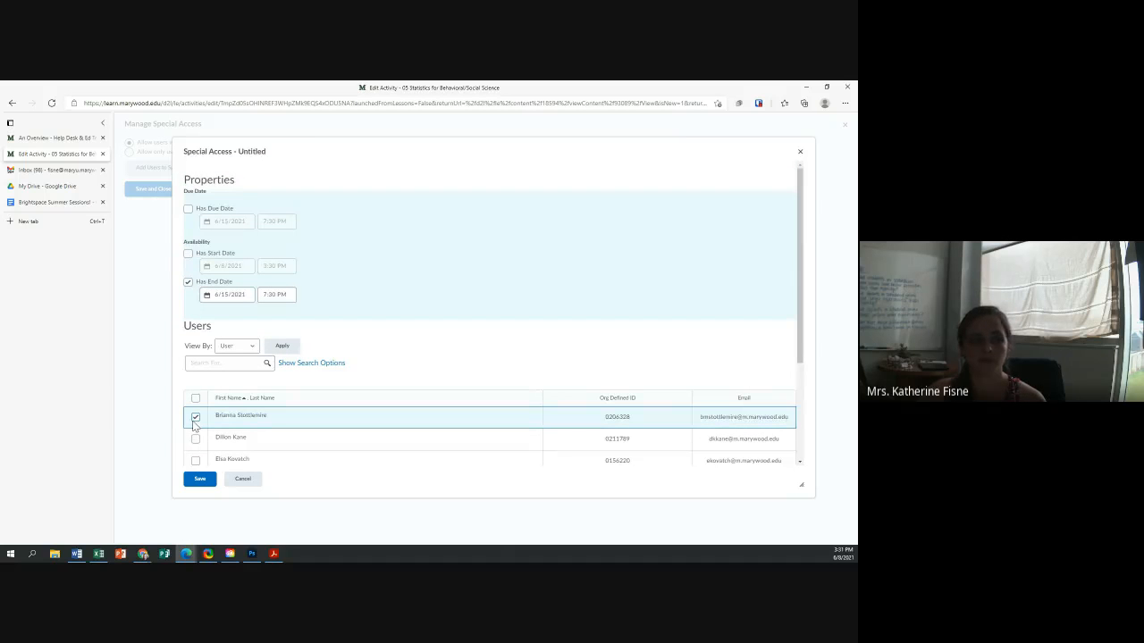
left_click(187, 282)
left_click(187, 208)
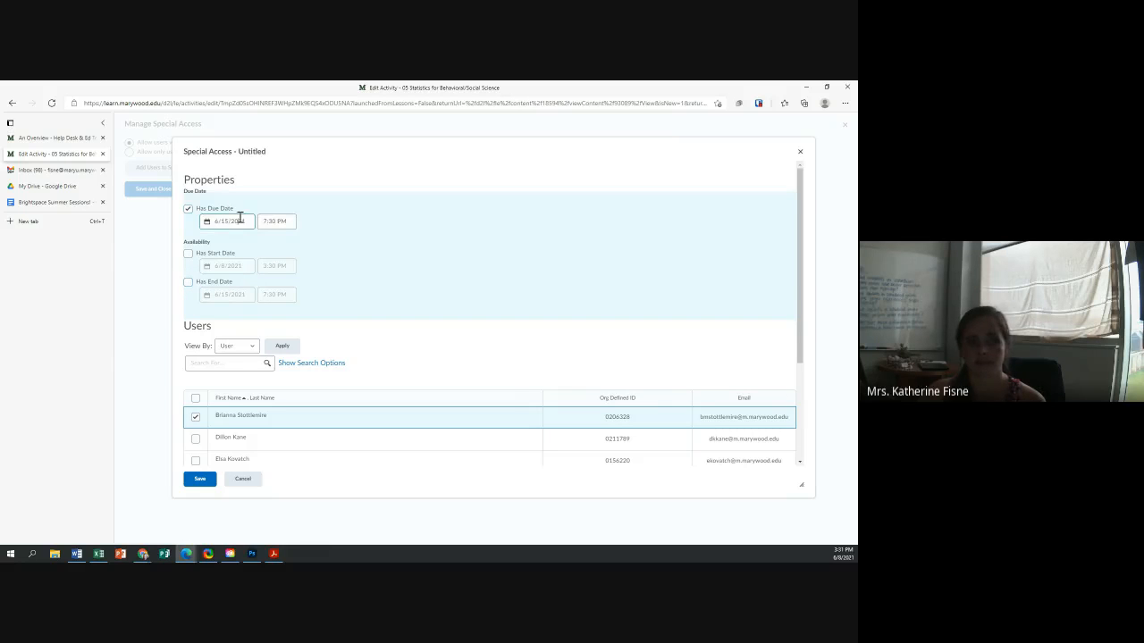
left_click(240, 219)
left_click(288, 341)
left_click(239, 478)
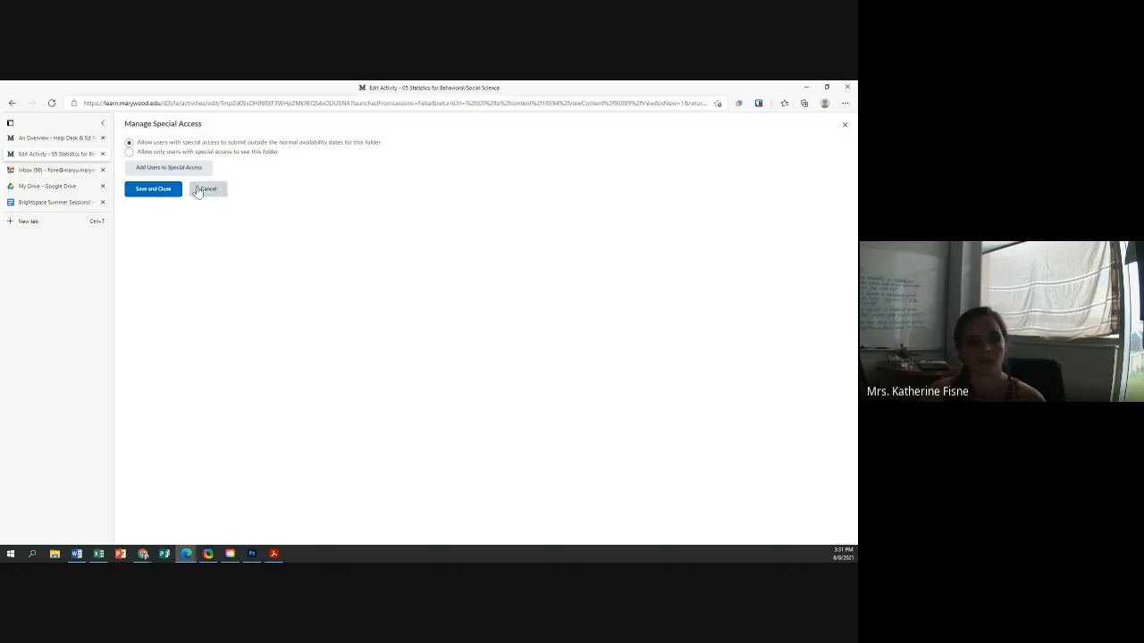
left_click(156, 190)
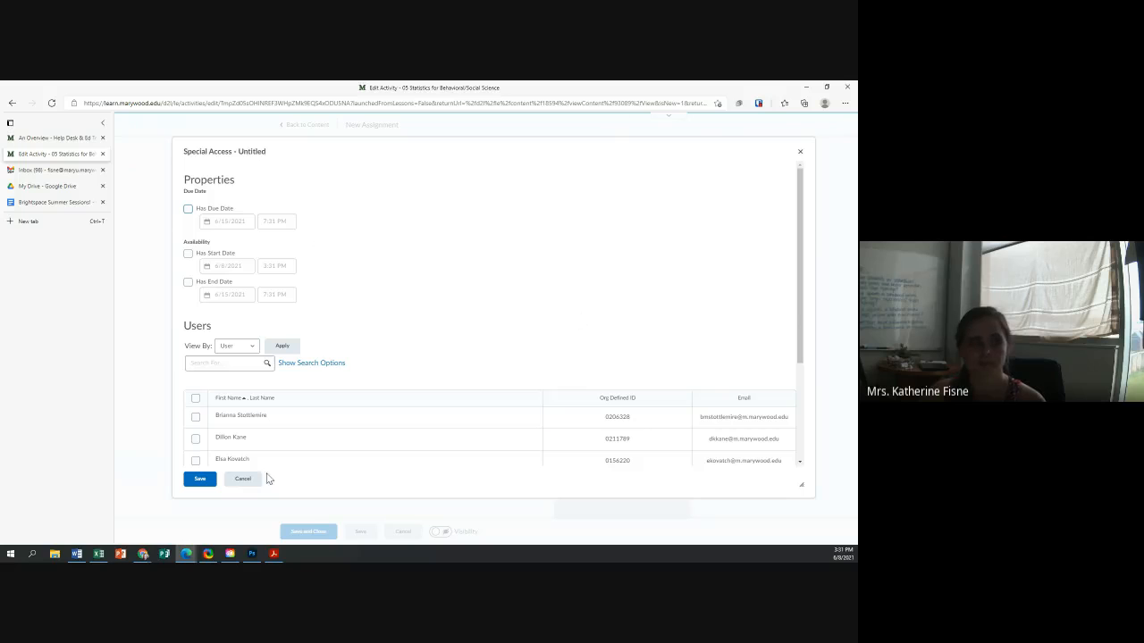
left_click(800, 151)
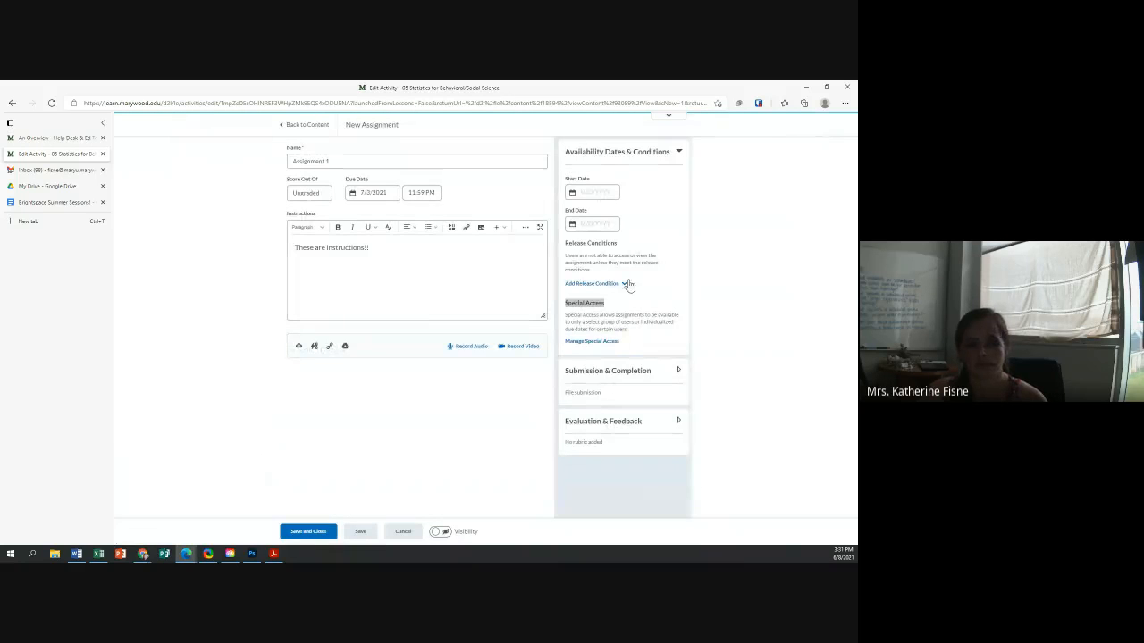
Expand Submission & Completion, collapse the availability settings, and review the assignment type and available submission types
left_click(590, 378)
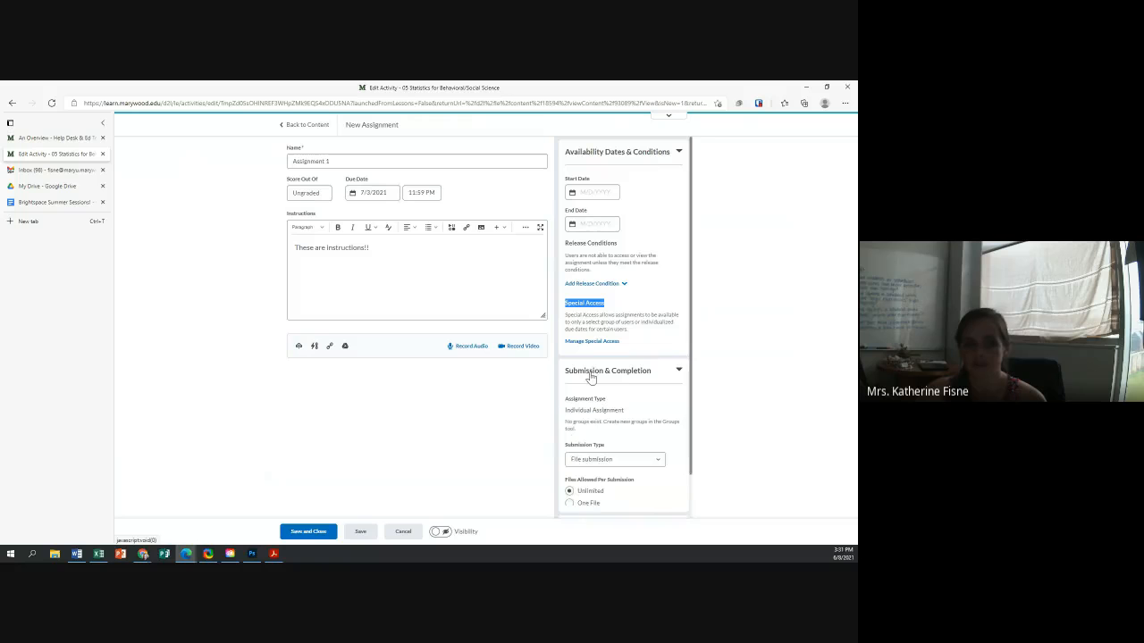
left_click(679, 152)
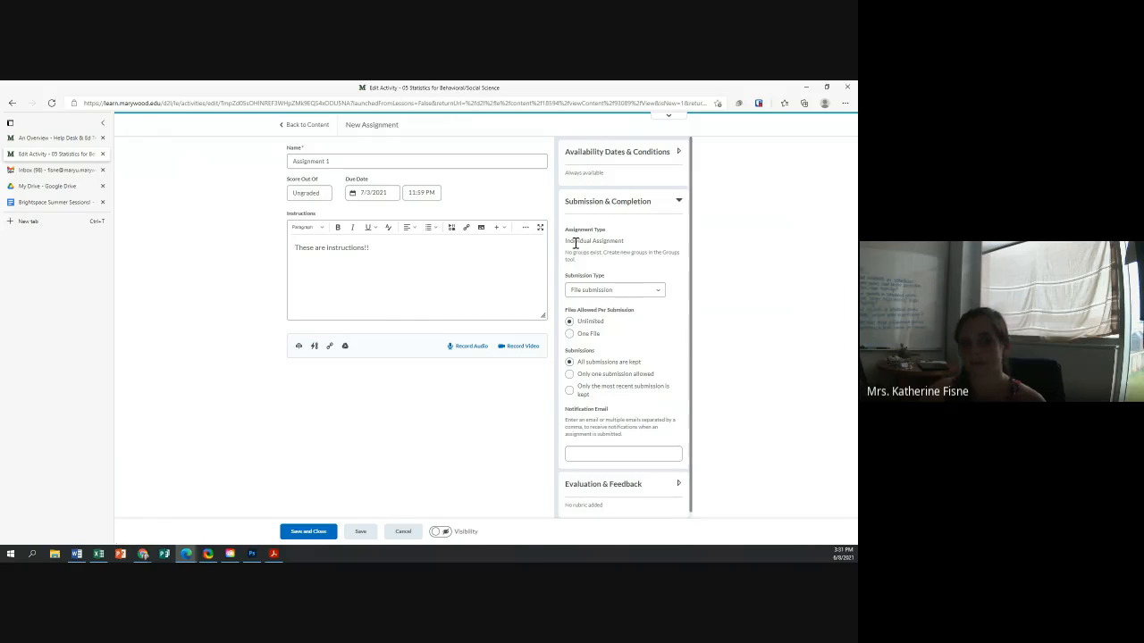
mouse_move(565, 242)
left_mouse_down()
mouse_move(624, 241)
mouse_move(565, 253)
left_mouse_up()
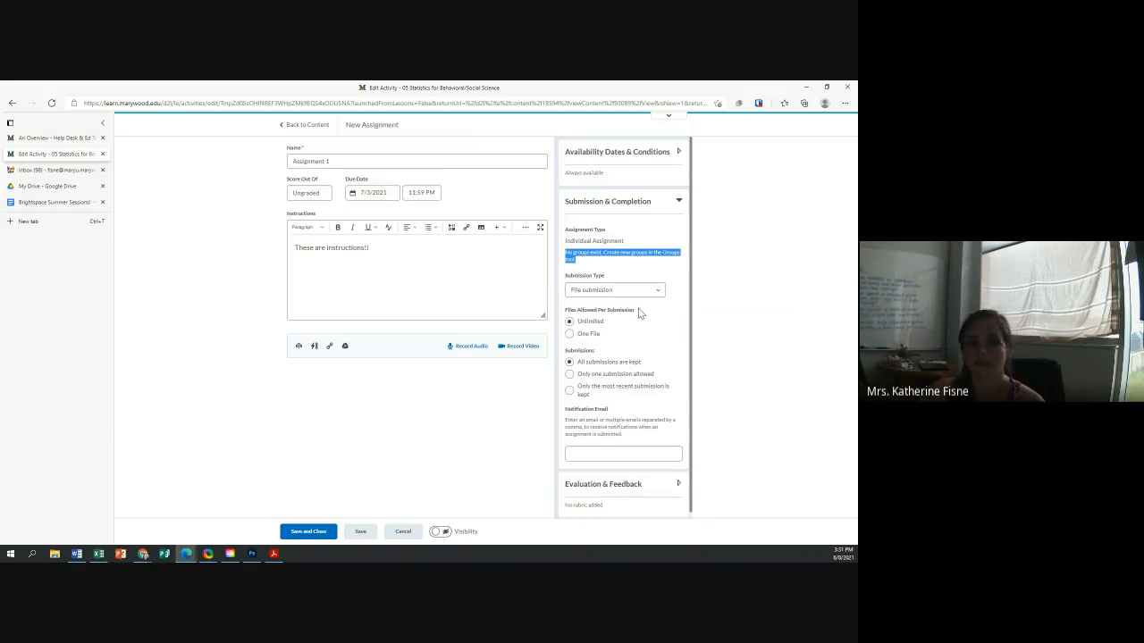
triple_click(568, 276)
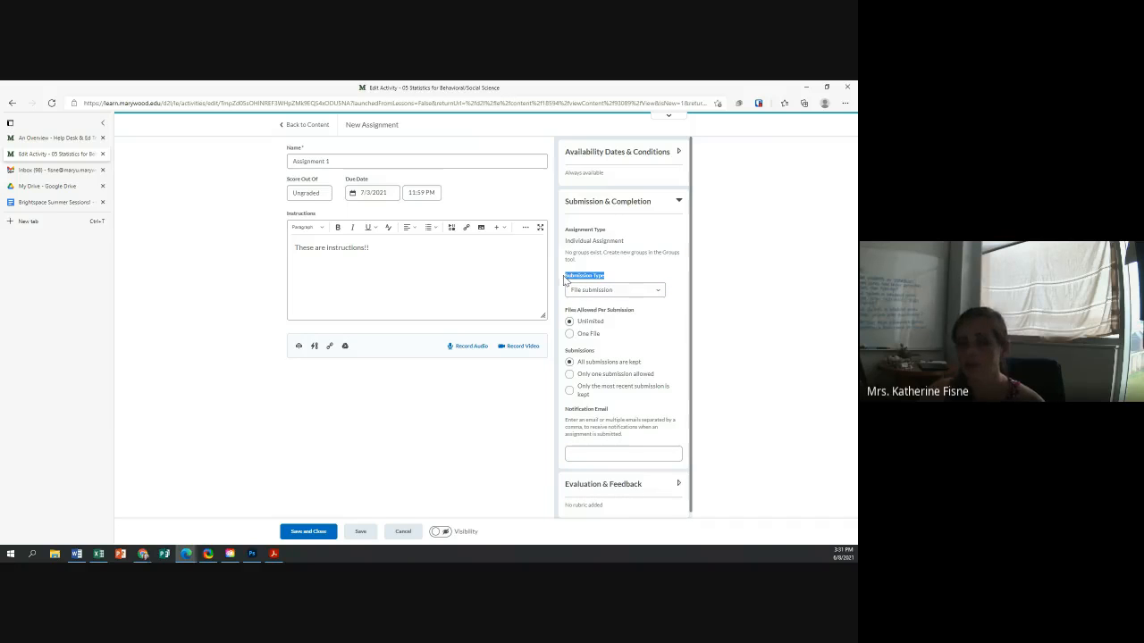
left_click(636, 290)
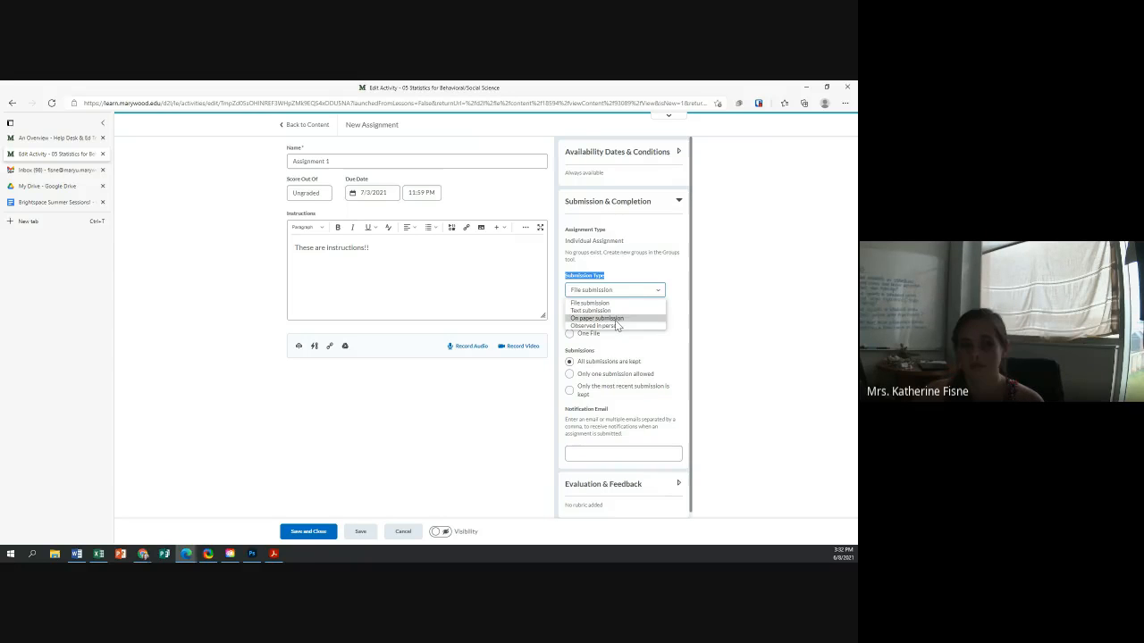
left_click(615, 342)
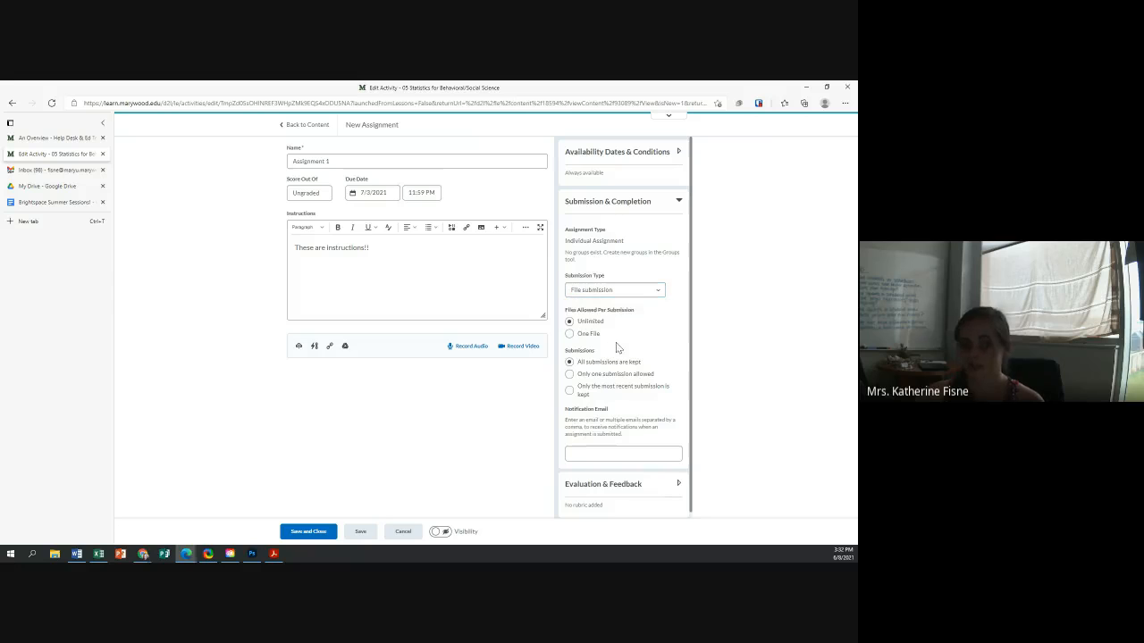
Examine the files-per-submission and submission retention options, leaving "Unlimited" and "All submissions are kept" selected
scroll(639, 307, "down", 1)
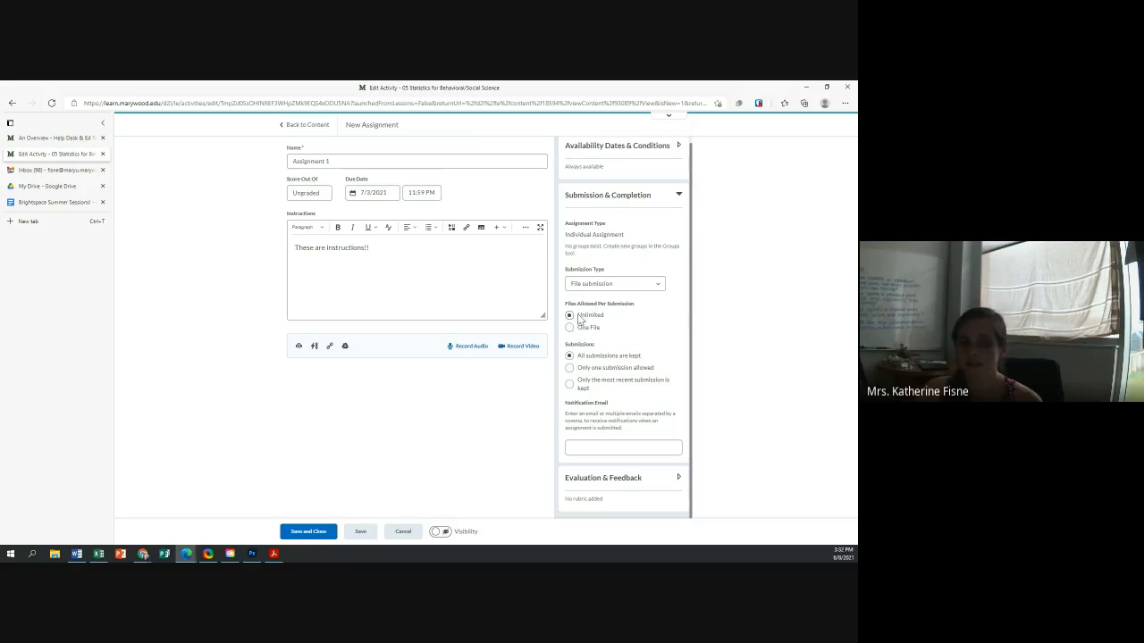
mouse_move(578, 315)
left_mouse_down()
mouse_move(605, 321)
mouse_move(579, 332)
left_mouse_up()
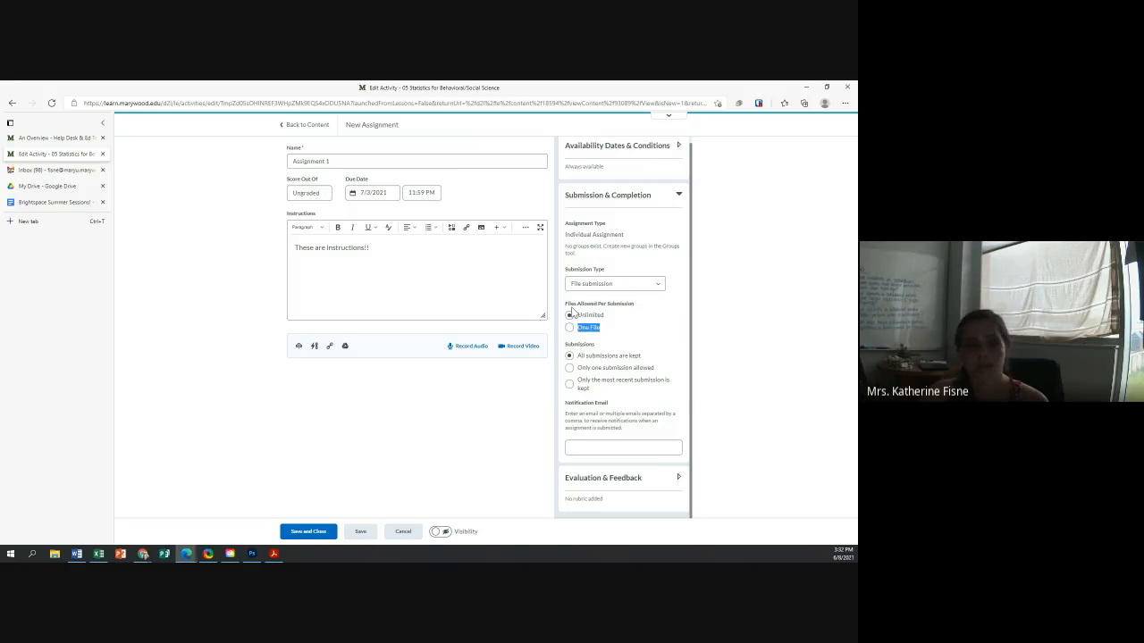
left_click(593, 349)
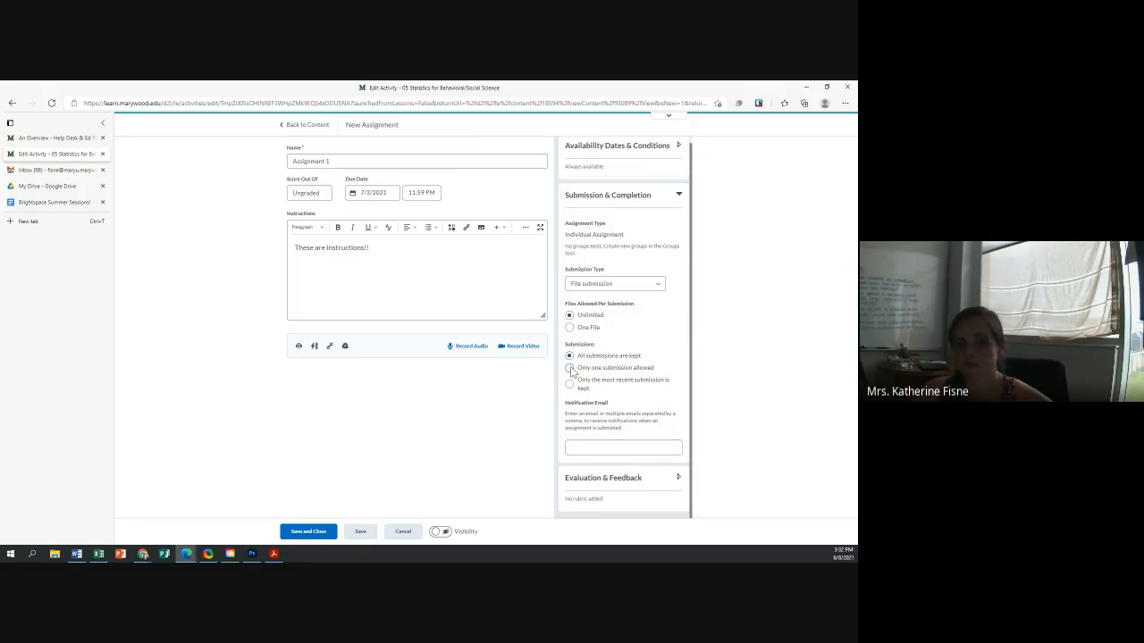
left_click(569, 369)
left_click(569, 356)
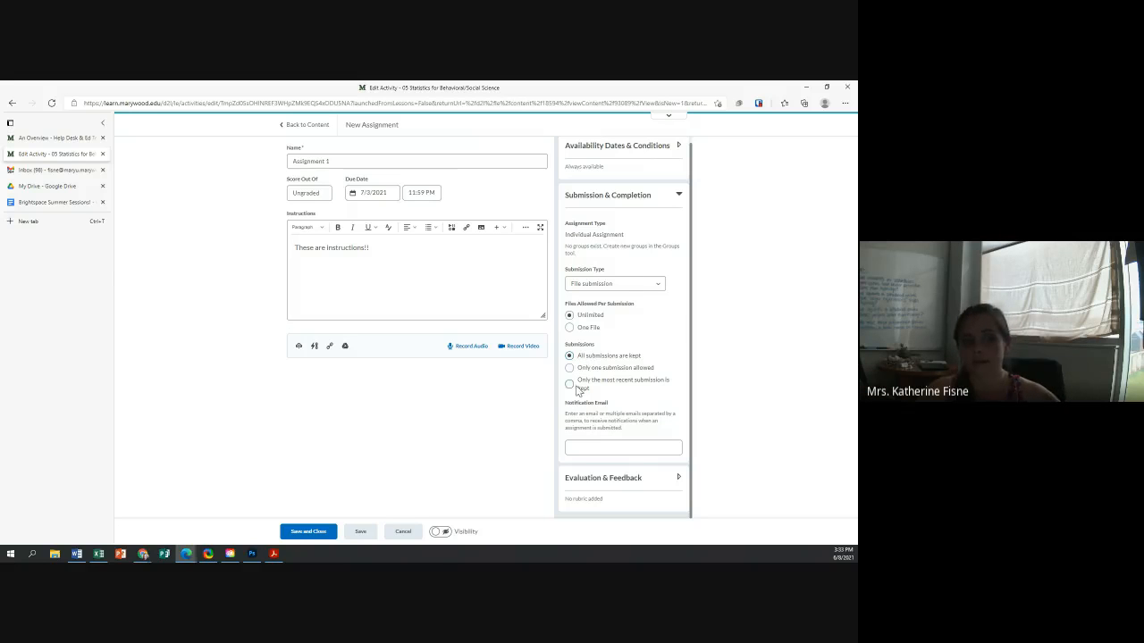
Try the submission retention options, choose "Only the most recent submission is kept", and collapse Submission & Completion
left_click(569, 384)
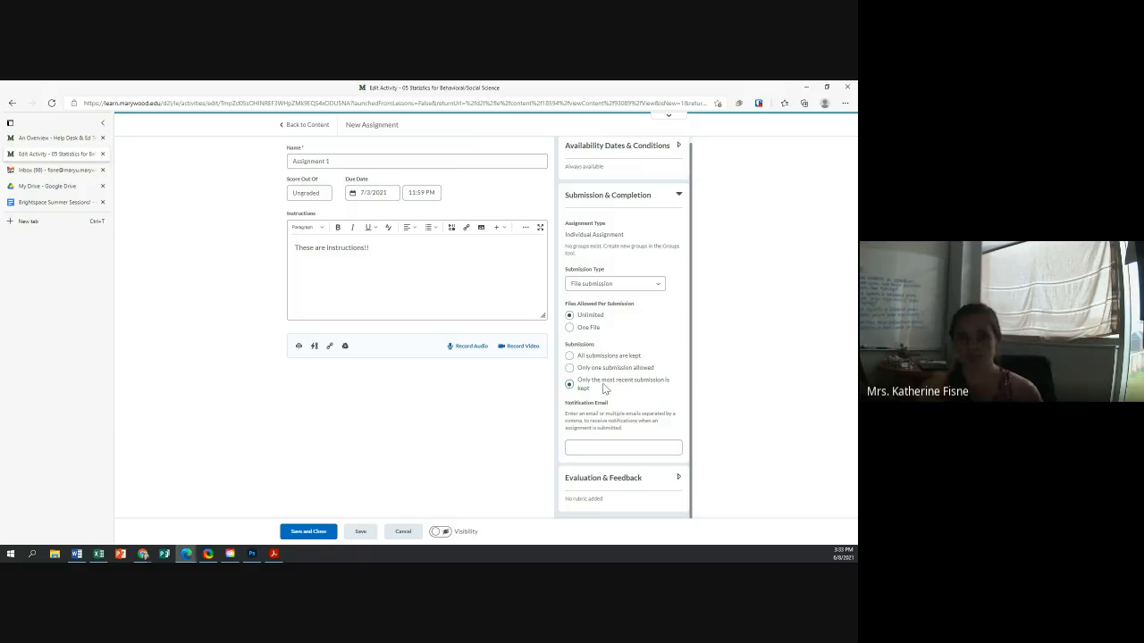
left_click(569, 356)
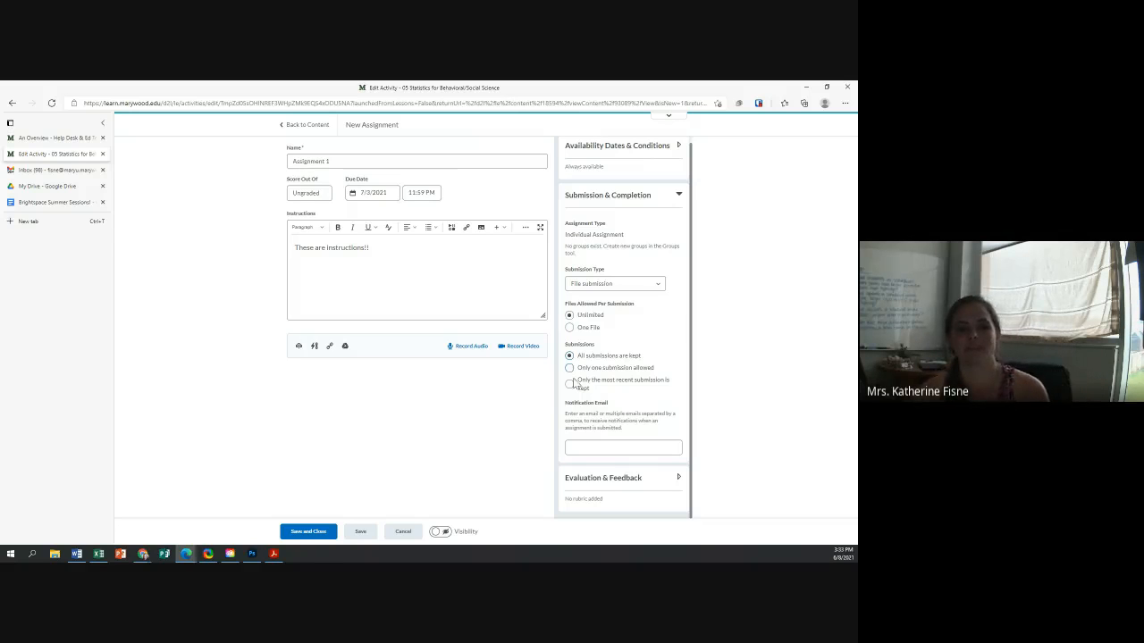
left_click(570, 385)
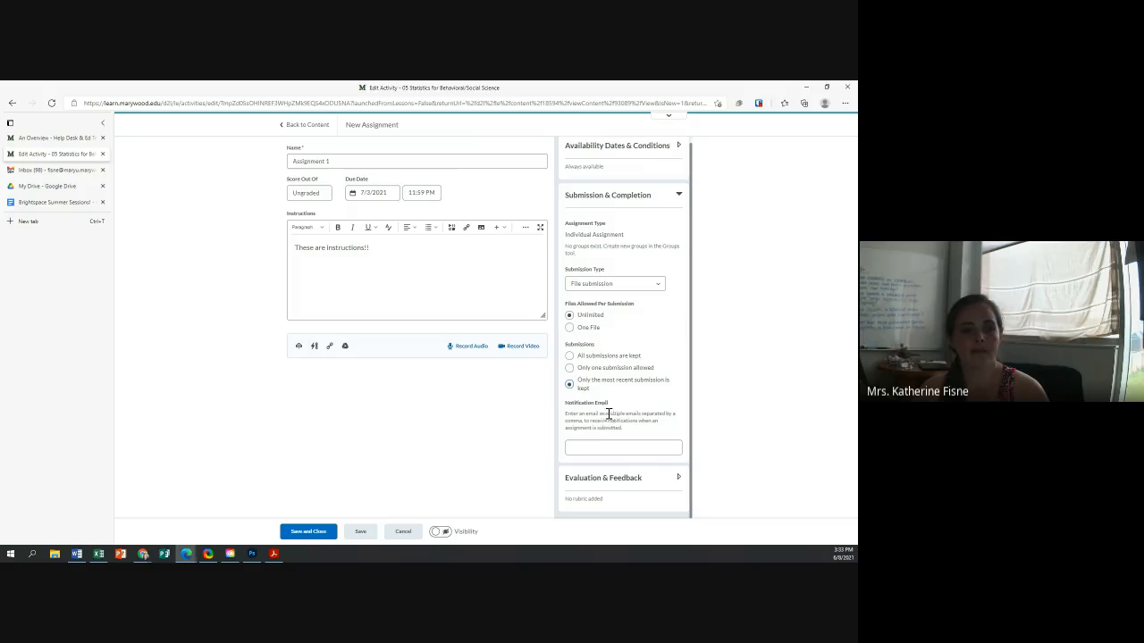
left_click(678, 197)
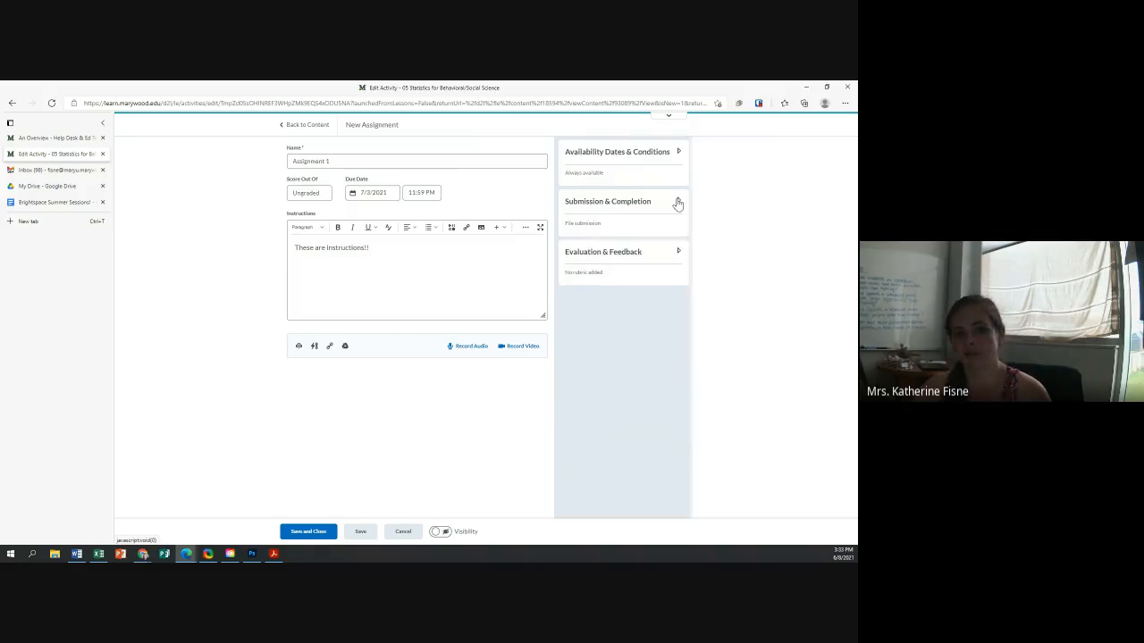
Expand Evaluation & Feedback, review its rubric, annotation, anonymous marking and Turnitin options, and collapse it again
left_click(678, 254)
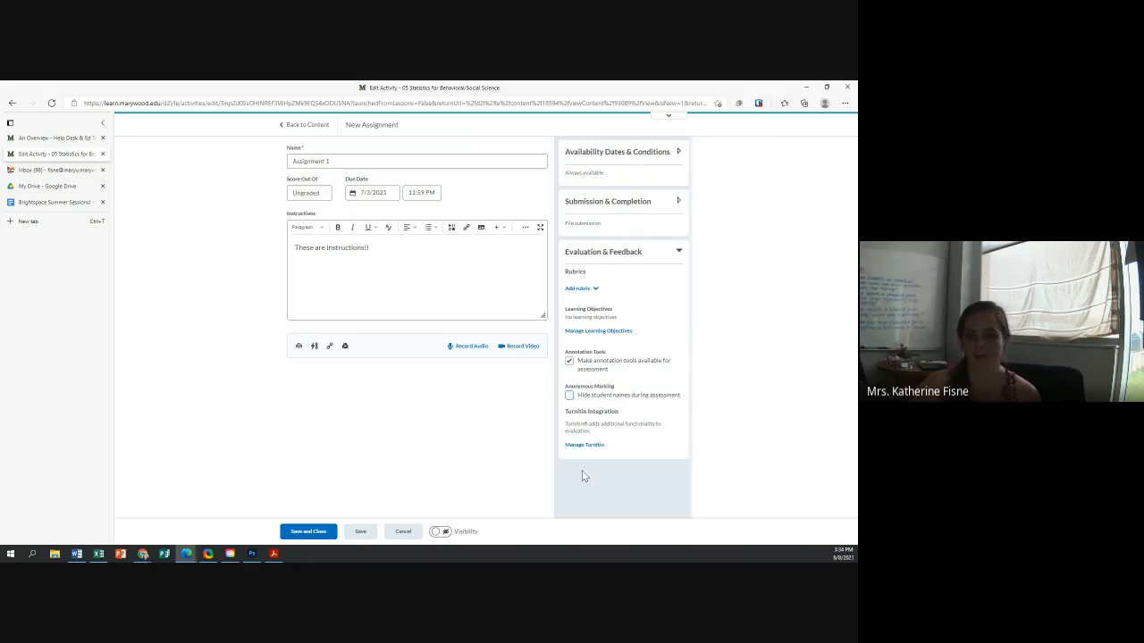
left_click_drag(565, 415, 615, 414)
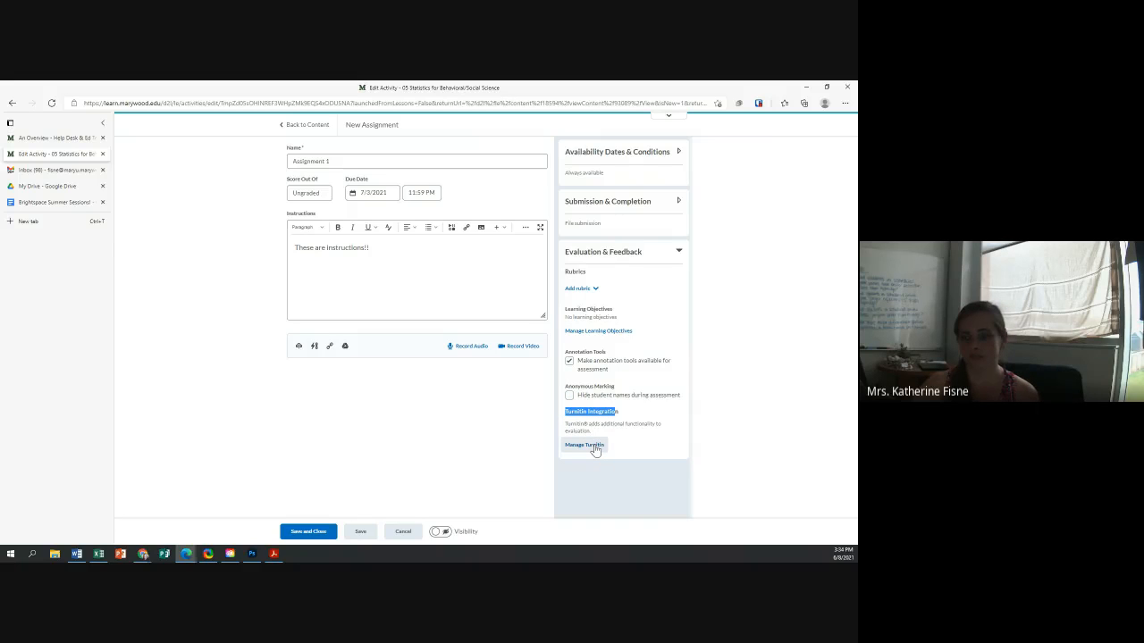
left_click(678, 251)
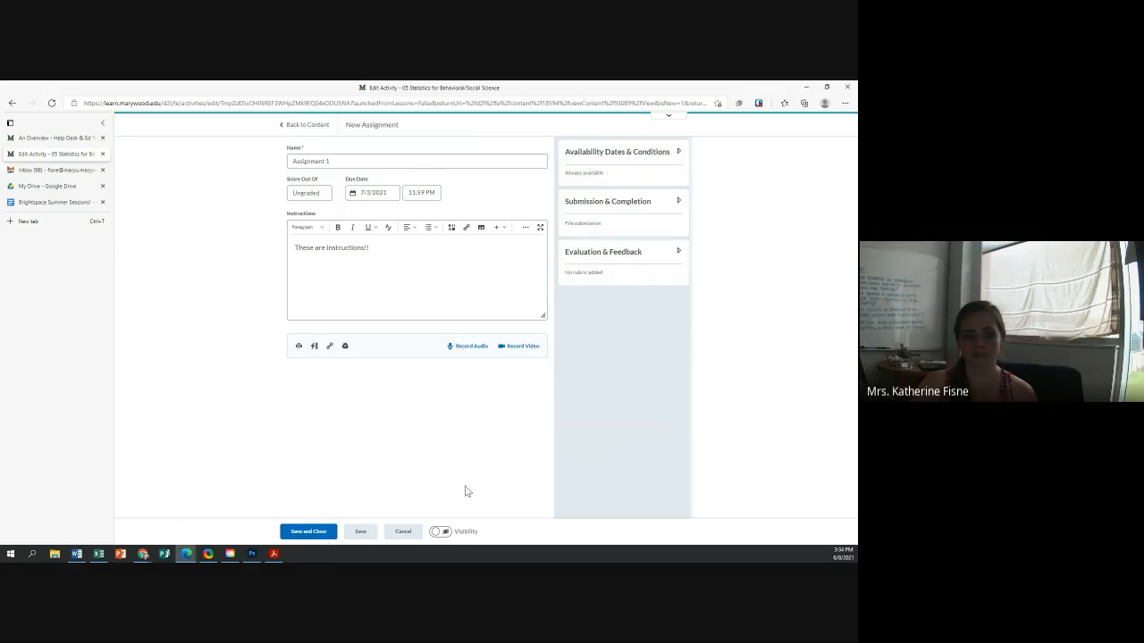
Make Assignment 1 visible to students, and save and close it
left_click(438, 532)
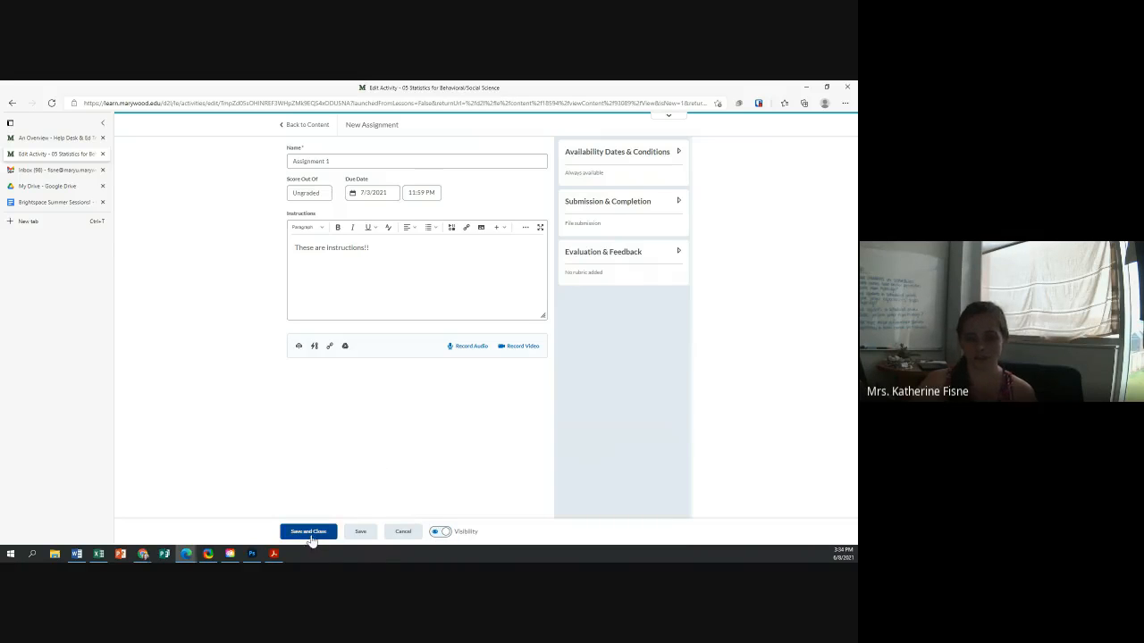
left_click(309, 533)
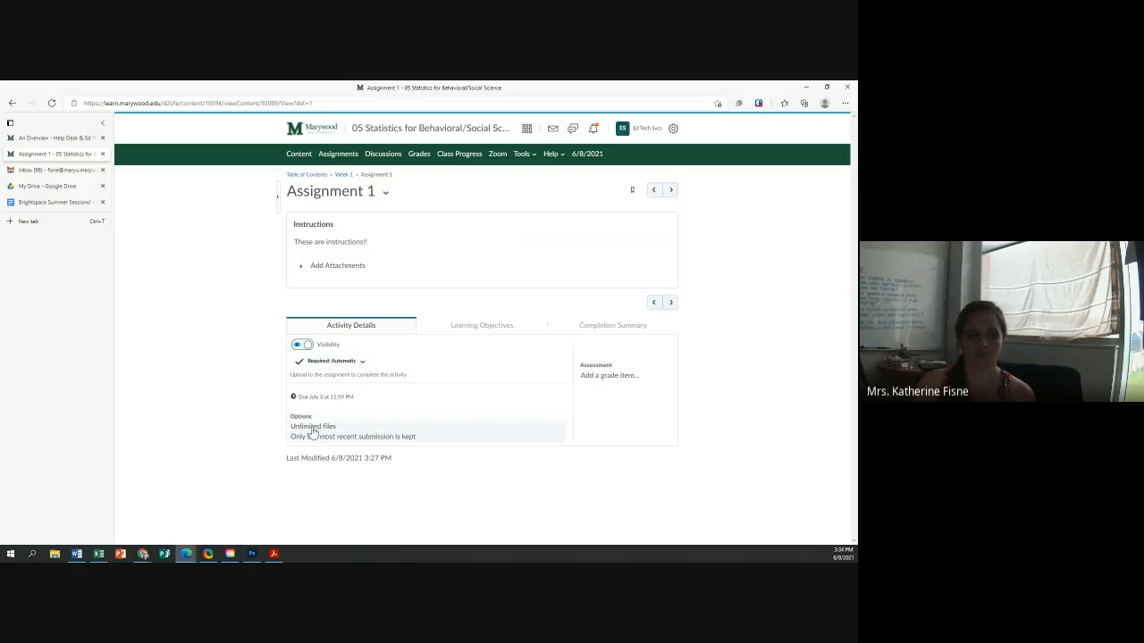
Try switching Assignment 1 to no completion tracking, and return it to "Required: Automatic"
left_click(341, 371)
left_click(330, 406)
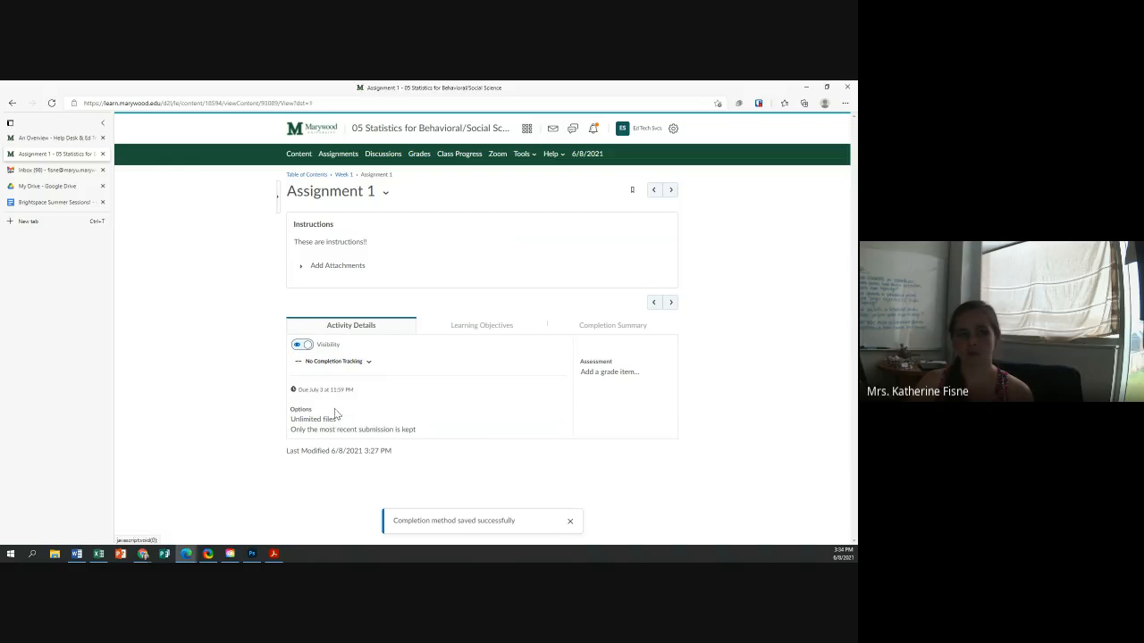
left_click(335, 365)
left_click(329, 387)
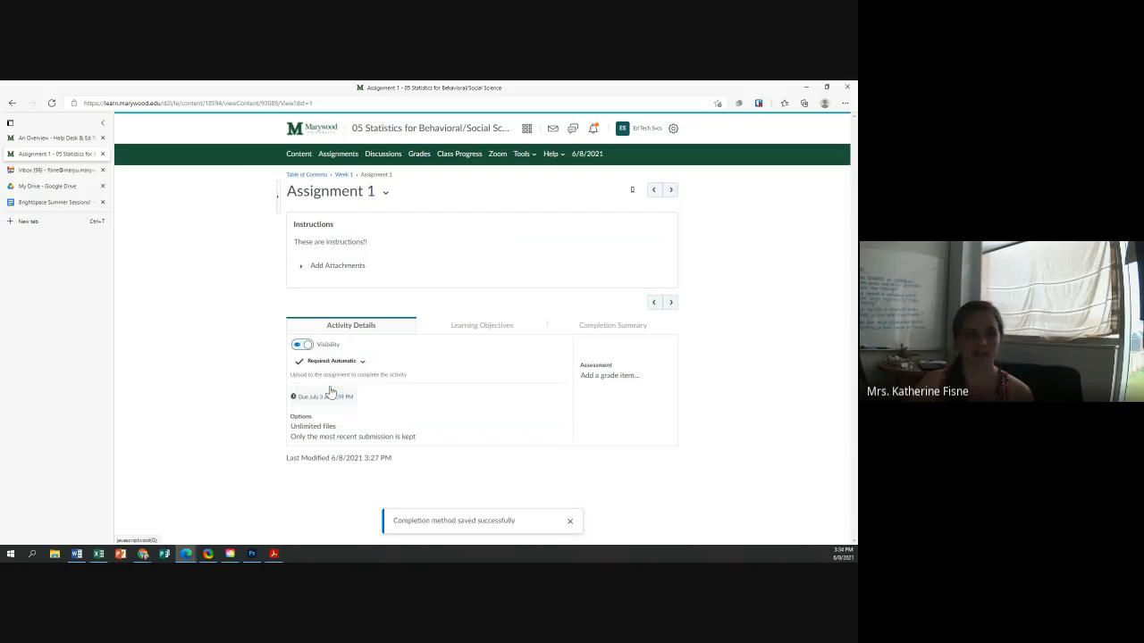
Update Assignment 1's submission options to one file per submission with all submissions kept
left_click(314, 438)
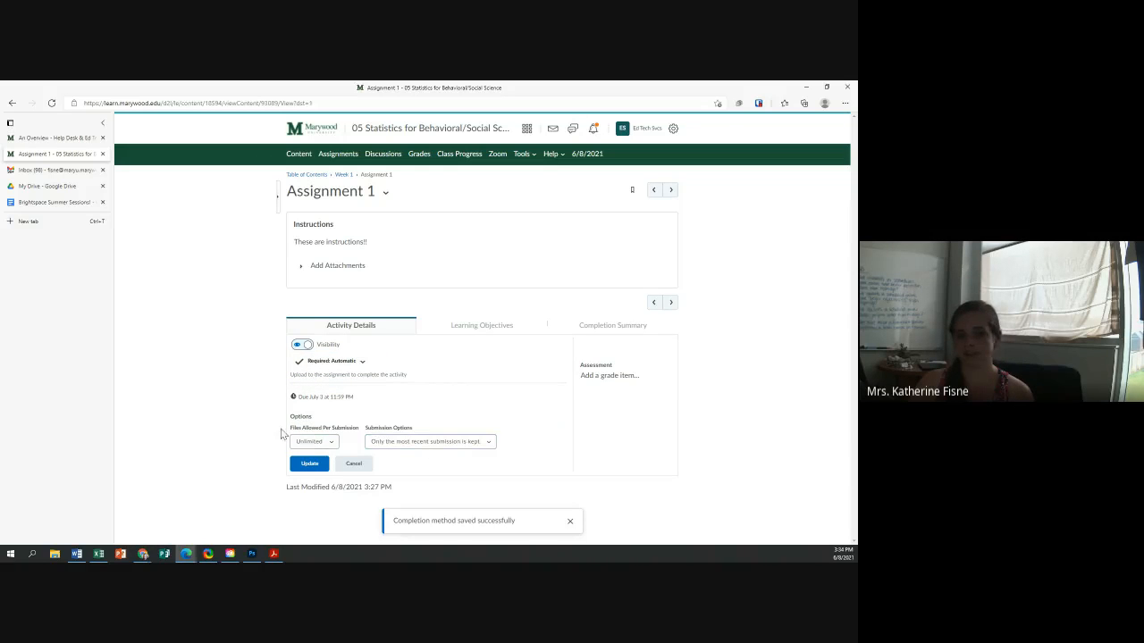
left_click(325, 442)
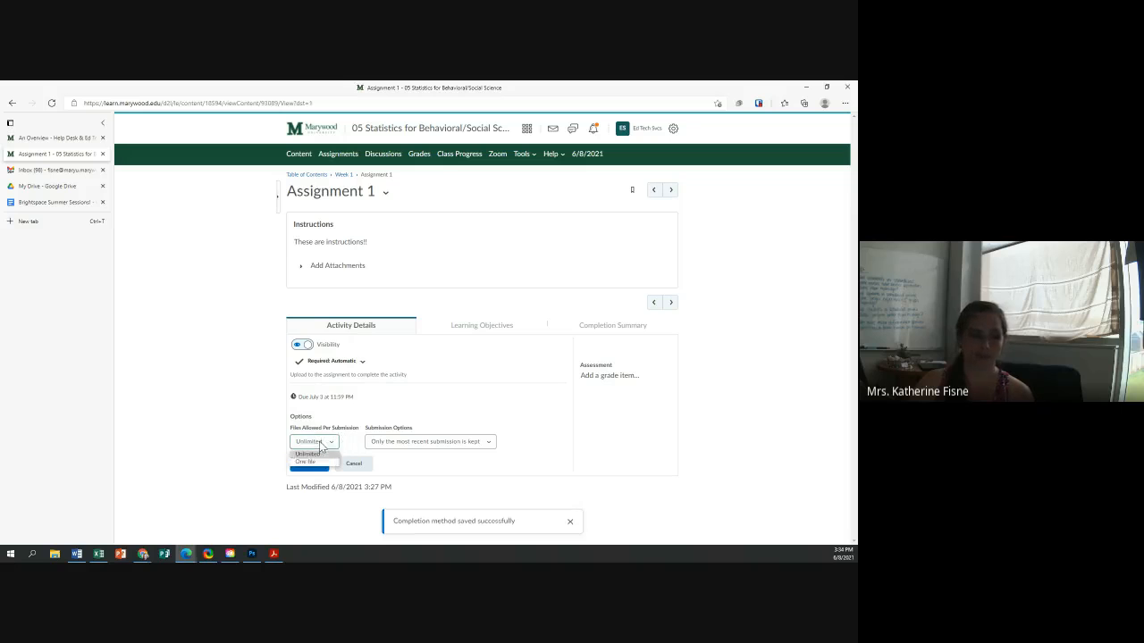
left_click(317, 462)
left_click(429, 442)
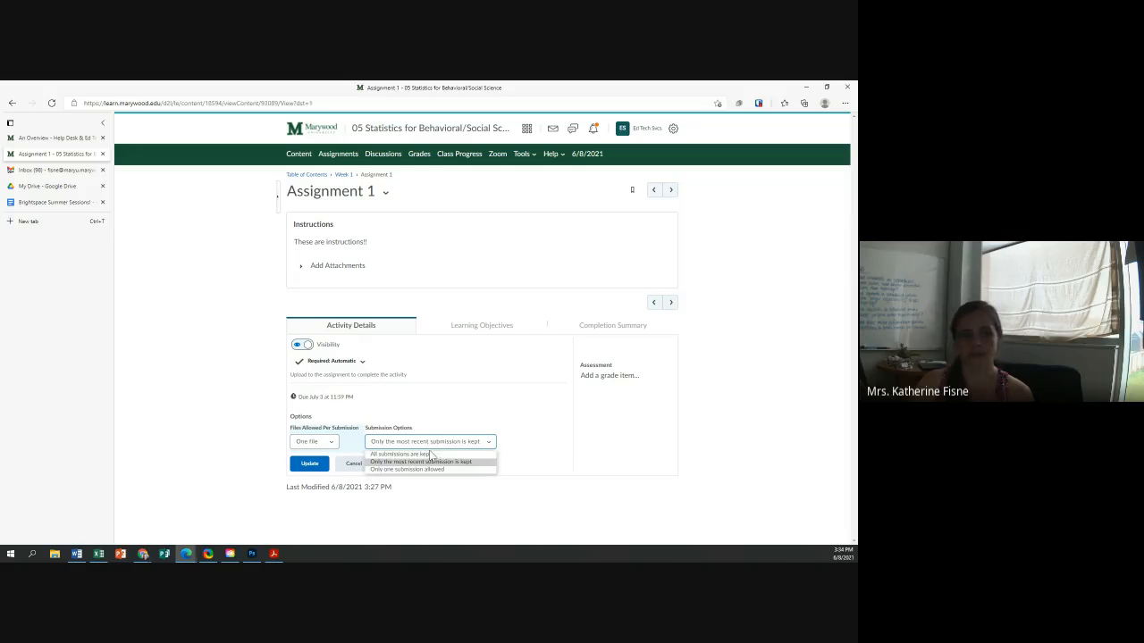
left_click(404, 461)
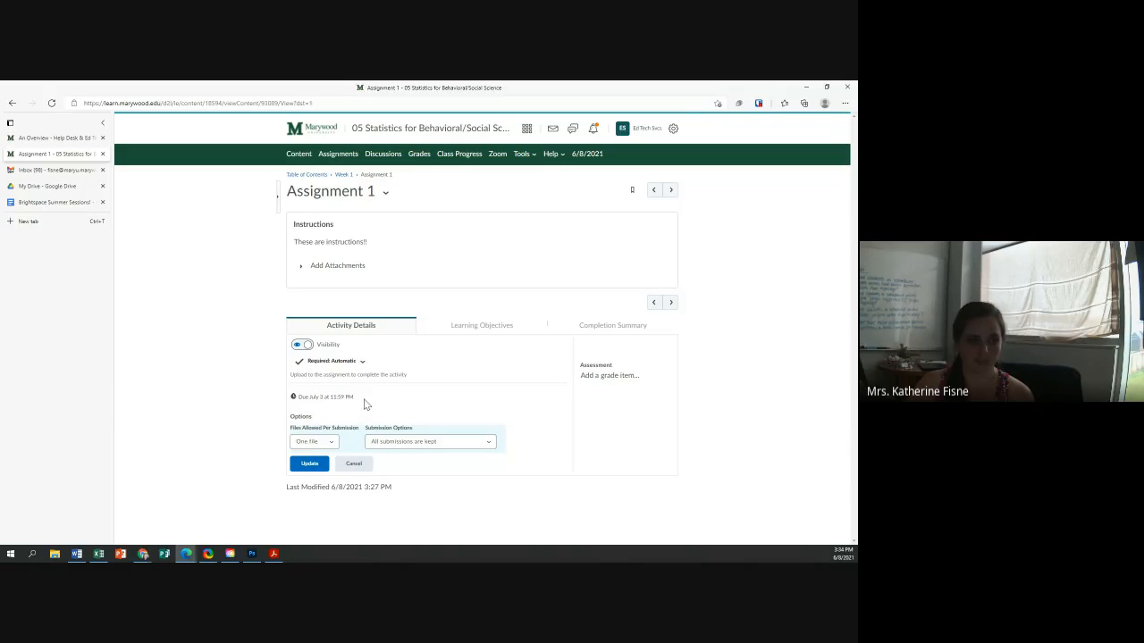
left_click(311, 465)
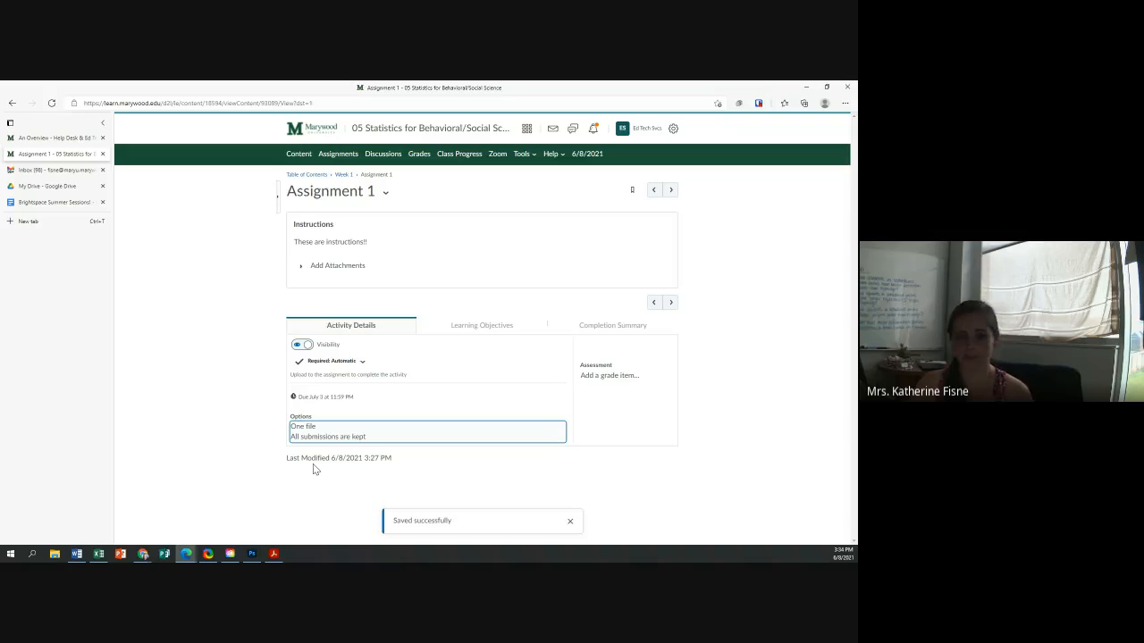
Change Assignment 1's due date to 7/20/2021 and save the date restrictions
left_click(324, 399)
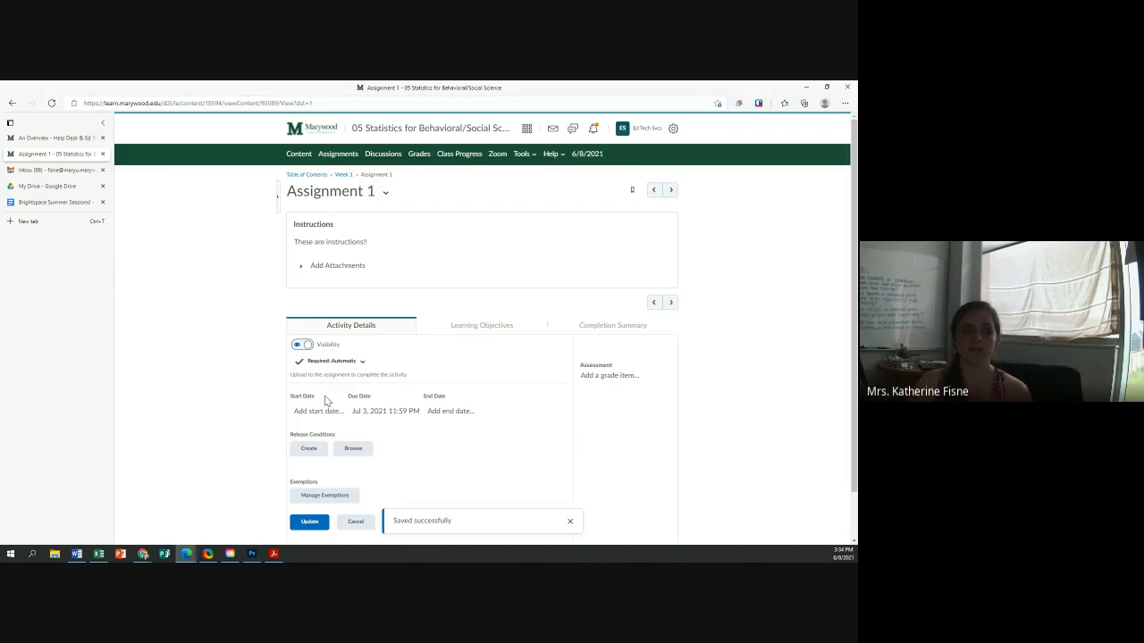
left_click(397, 411)
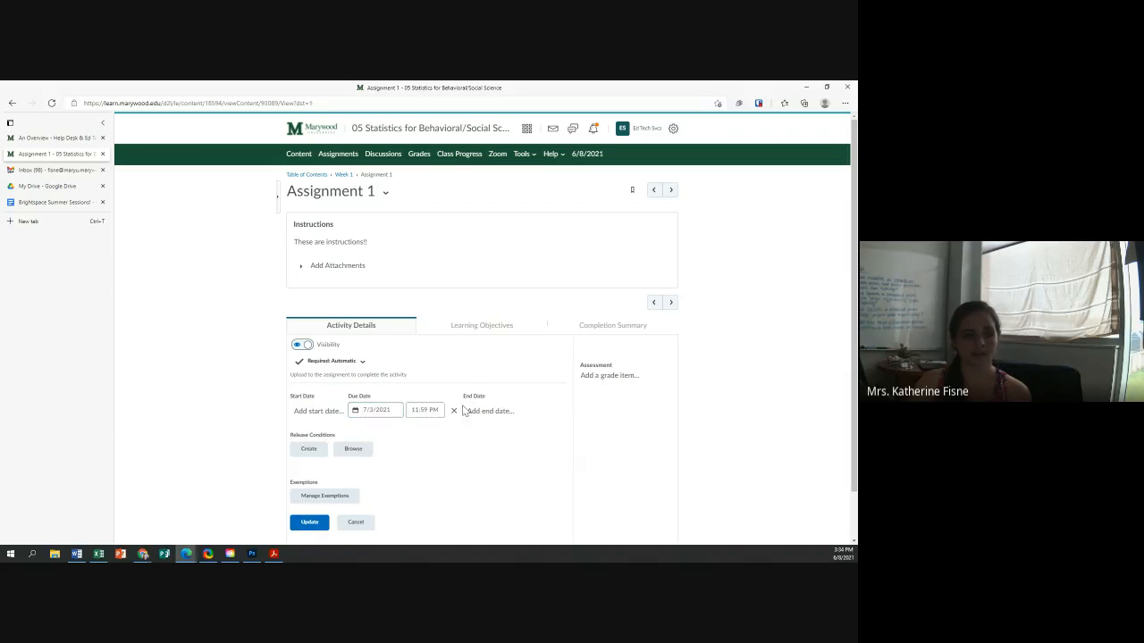
left_click(387, 410)
left_click(363, 339)
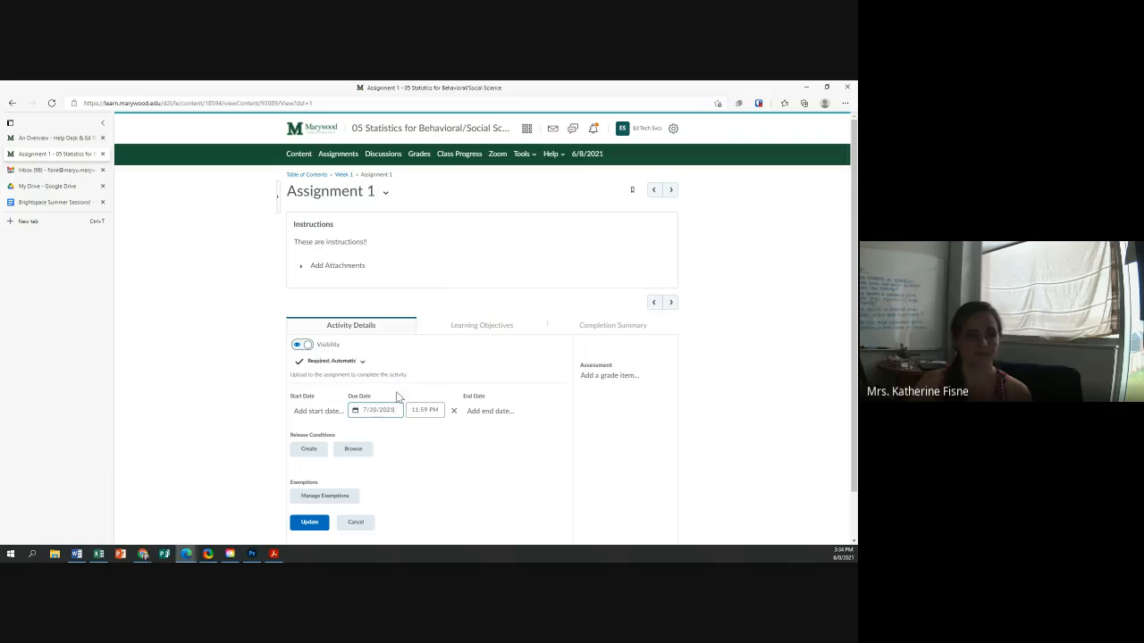
left_click(311, 524)
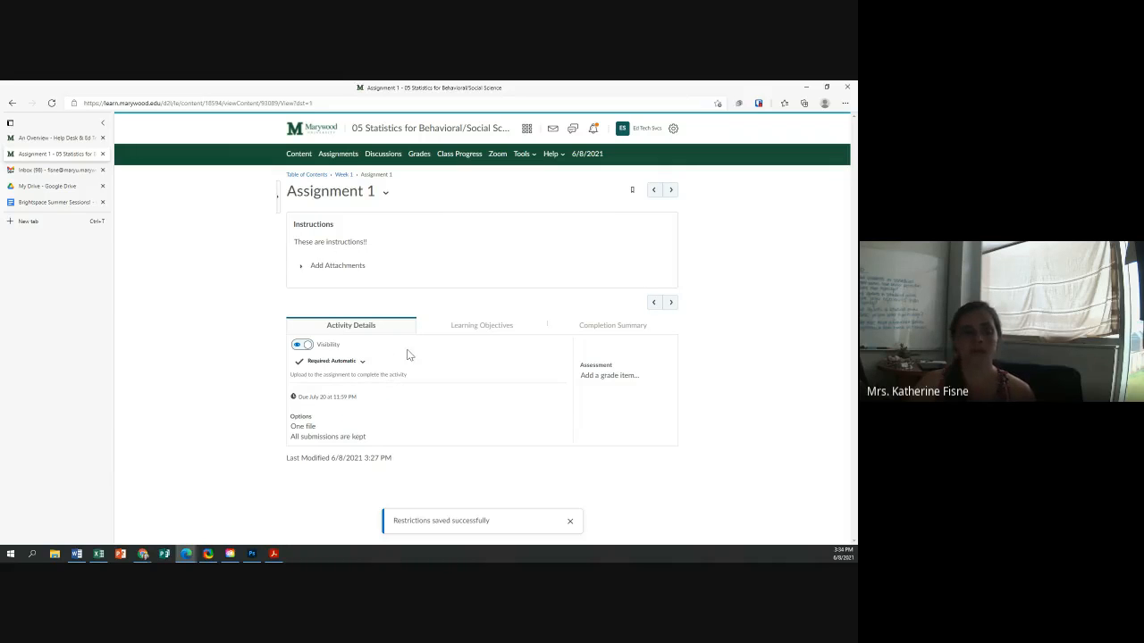
Open the grade item settings in Assignment 1's assessment area and set the points to 20
left_click(601, 377)
left_click(600, 407)
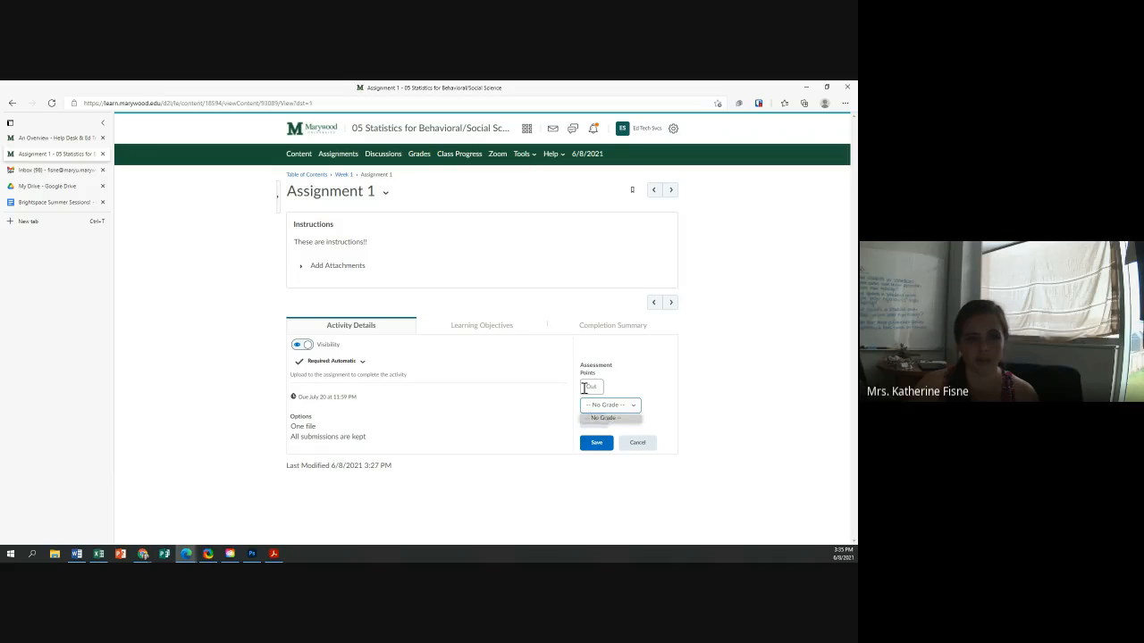
left_click(590, 386)
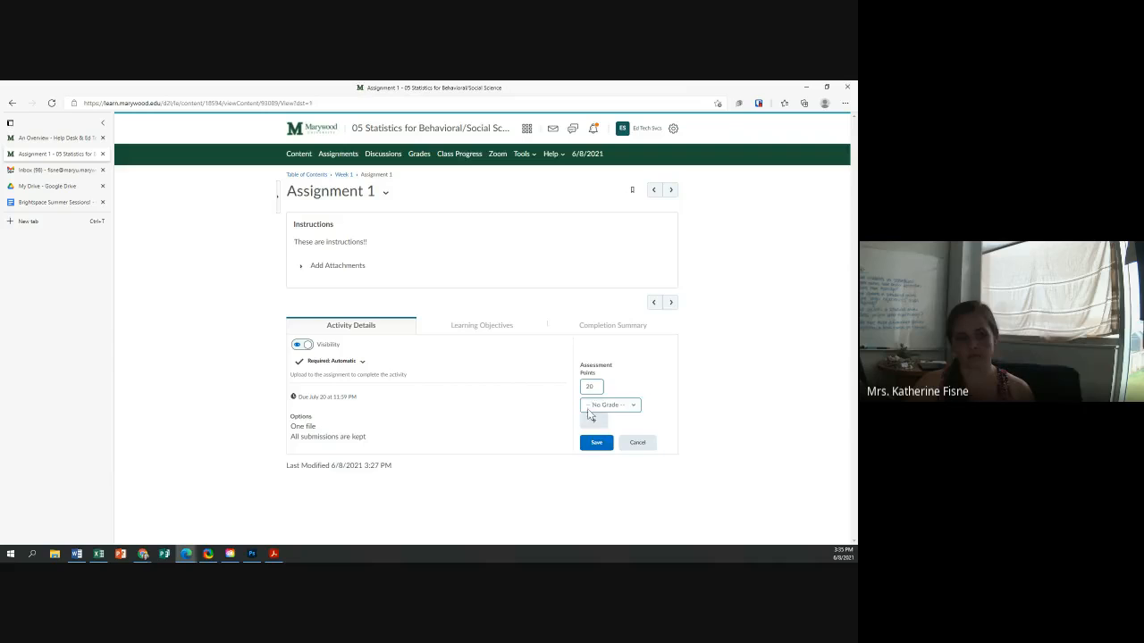
Create a numeric grade item named "Assess 1" for the assignment, leaving its category at None
left_click(593, 420)
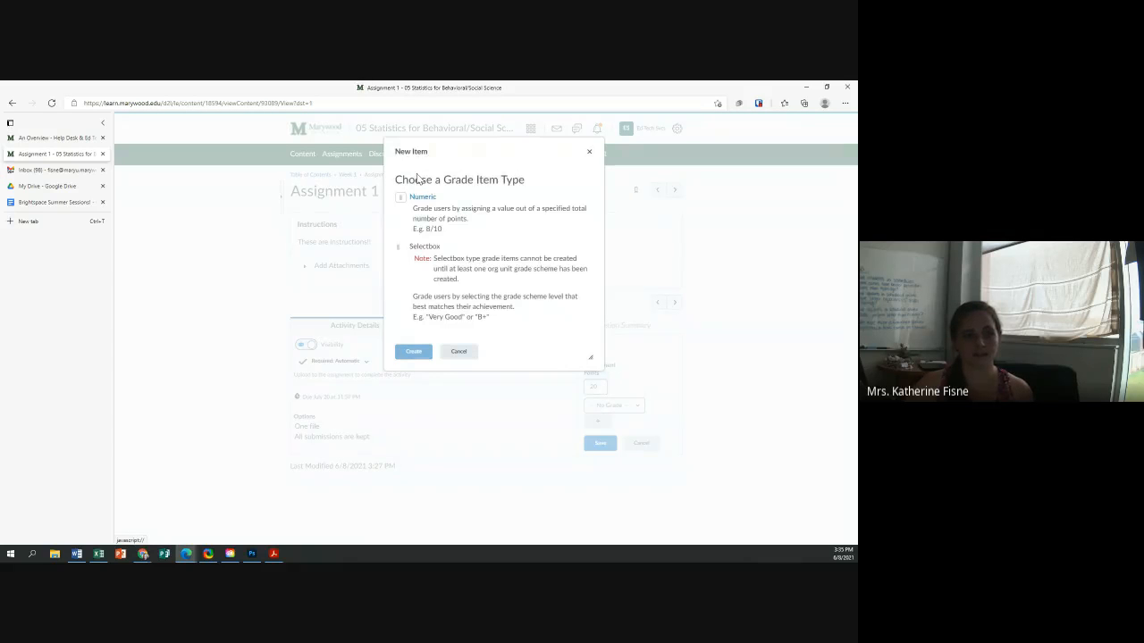
left_click(418, 198)
left_click(402, 350)
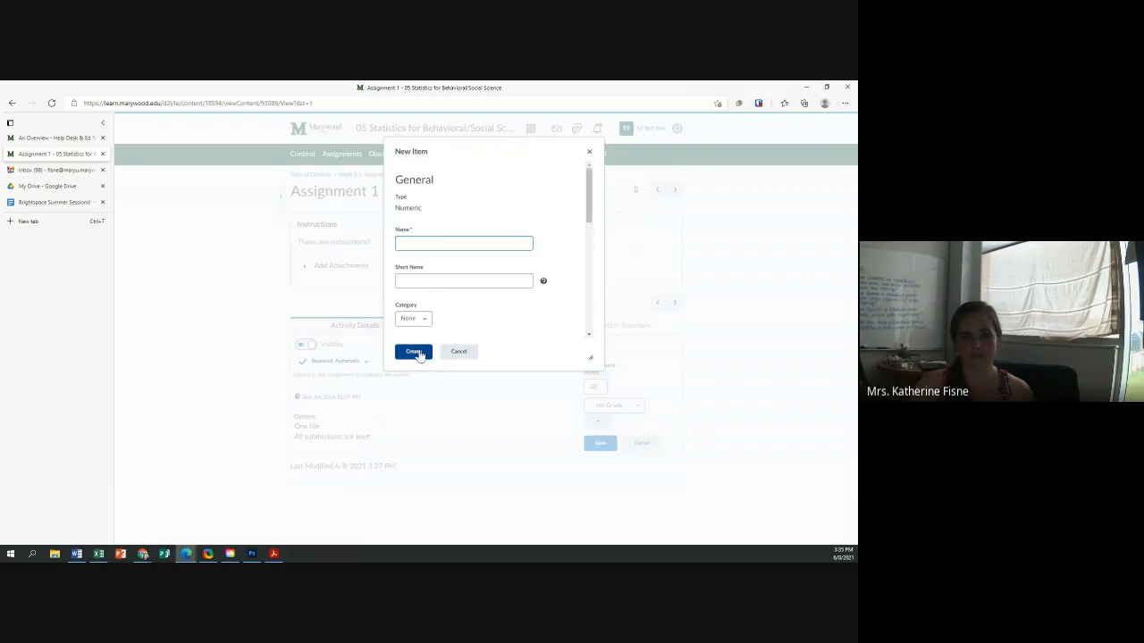
type("A")
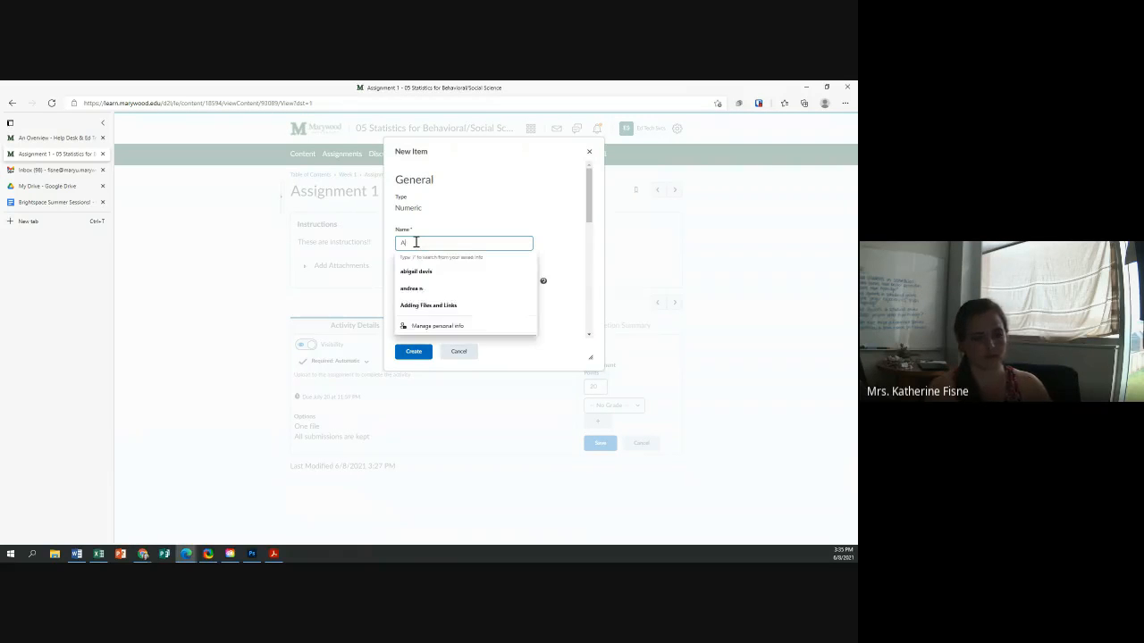
type("sses 1")
scroll(412, 240, "down", 2)
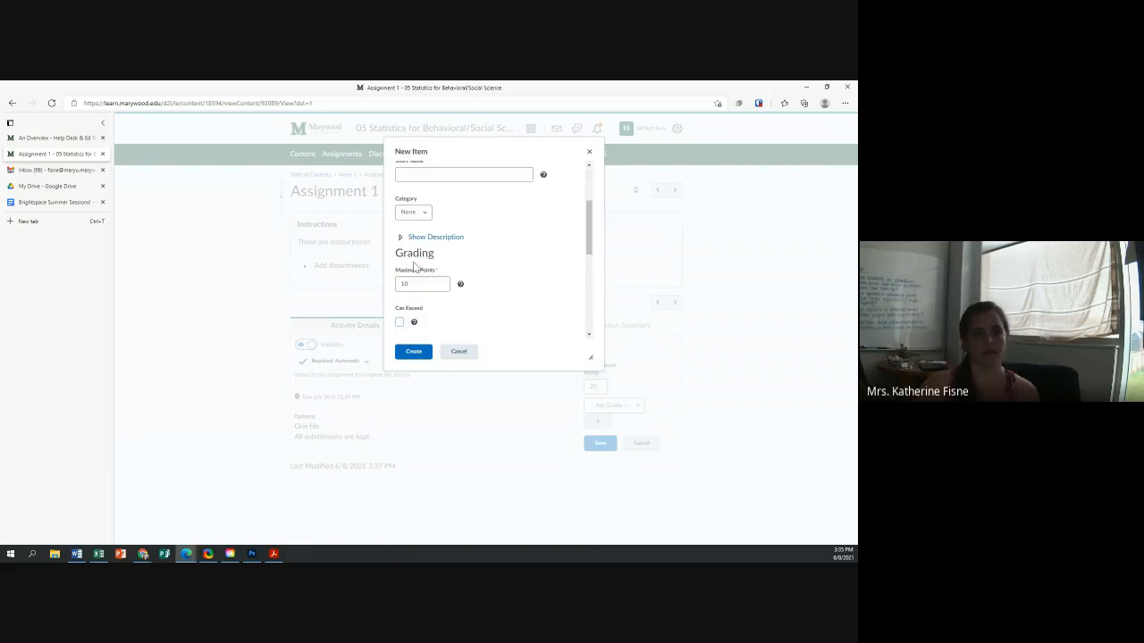
left_click(411, 215)
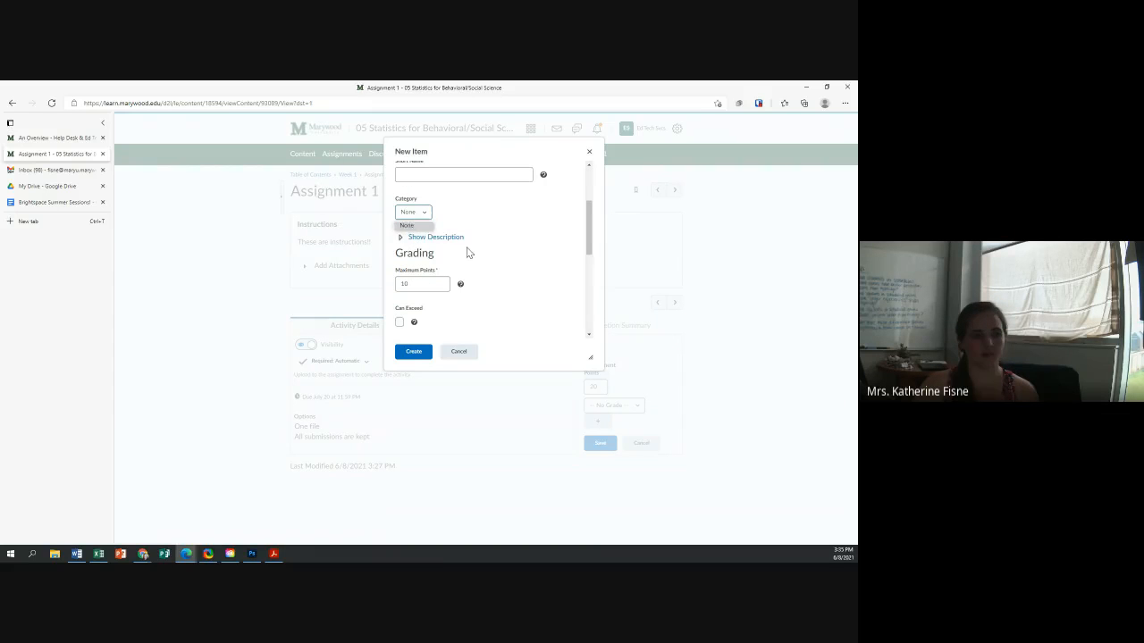
left_click(470, 252)
left_click(413, 353)
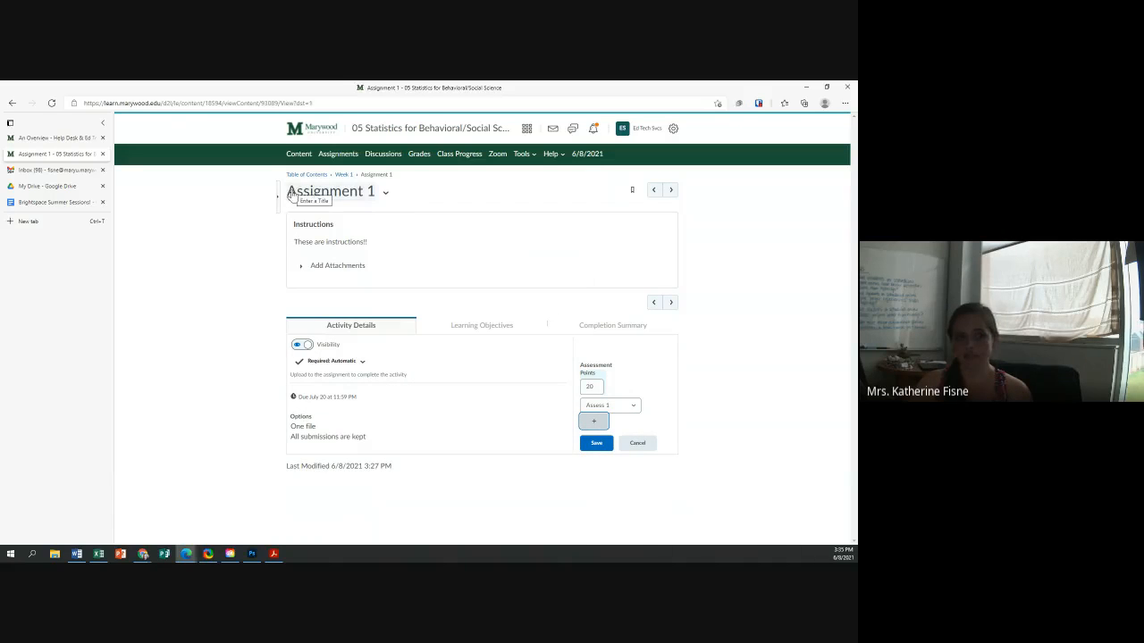
Review Assignment 1's completion summary filtered by completed, incomplete and exempt students, and return to the activity details
left_click(631, 327)
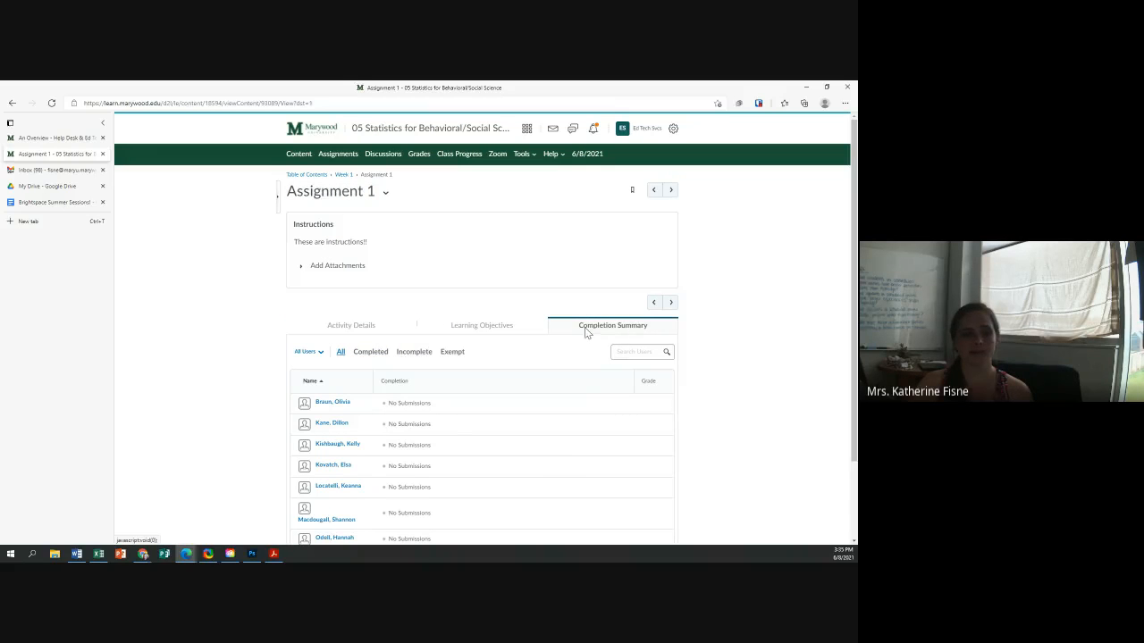
left_click(372, 355)
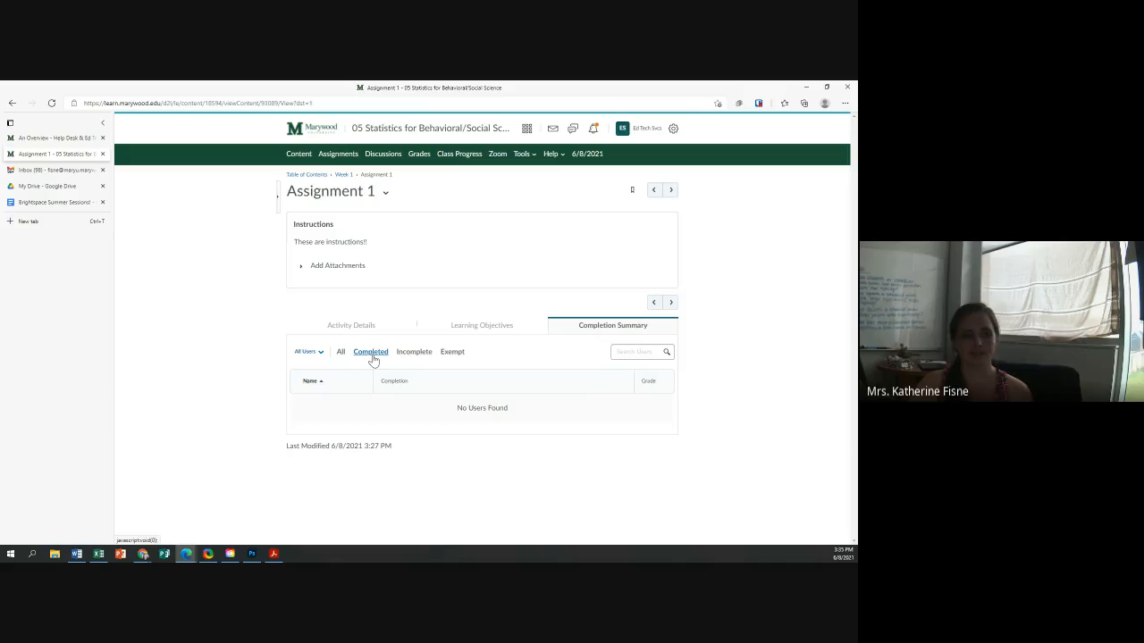
left_click(420, 354)
left_click(455, 354)
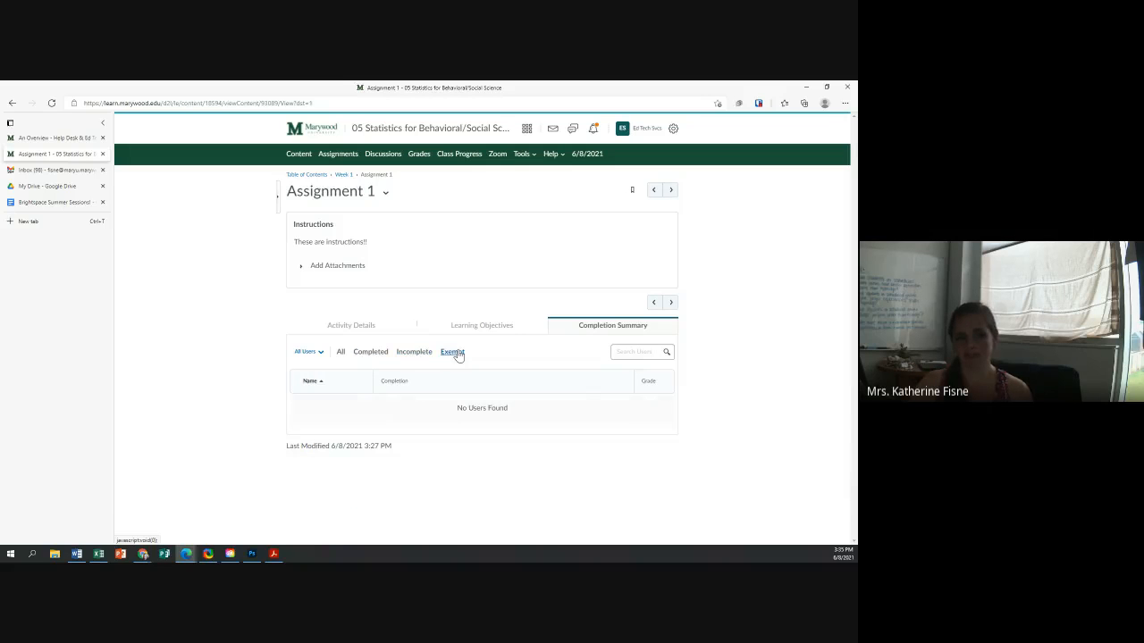
left_click(366, 328)
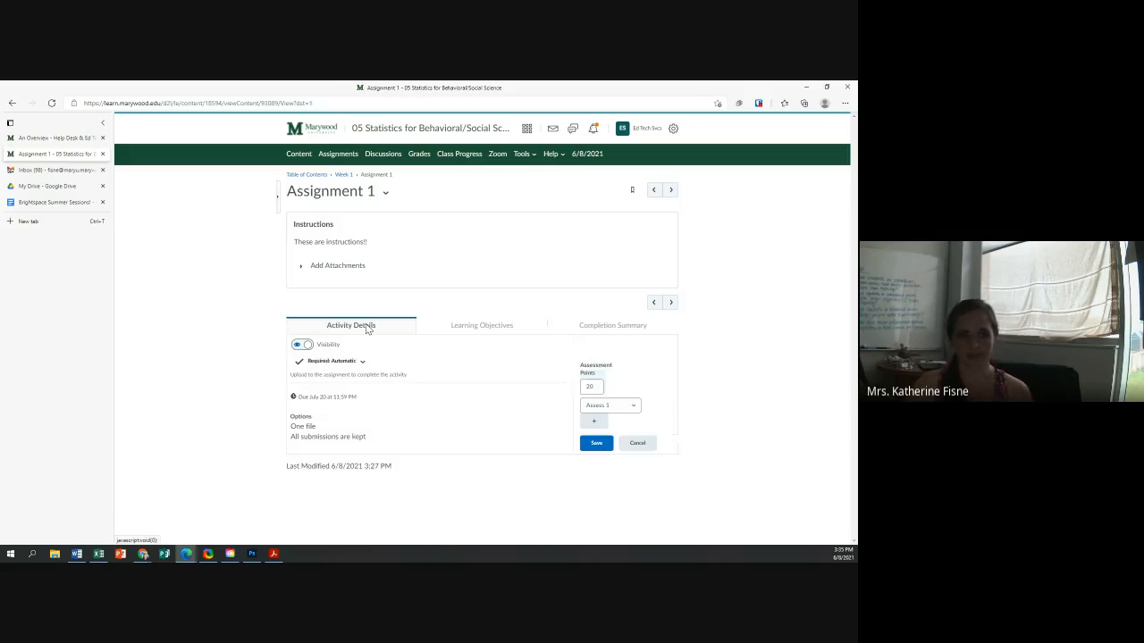
Open the submission options and date restrictions for review, and update the restrictions without changing any date
left_click(325, 437)
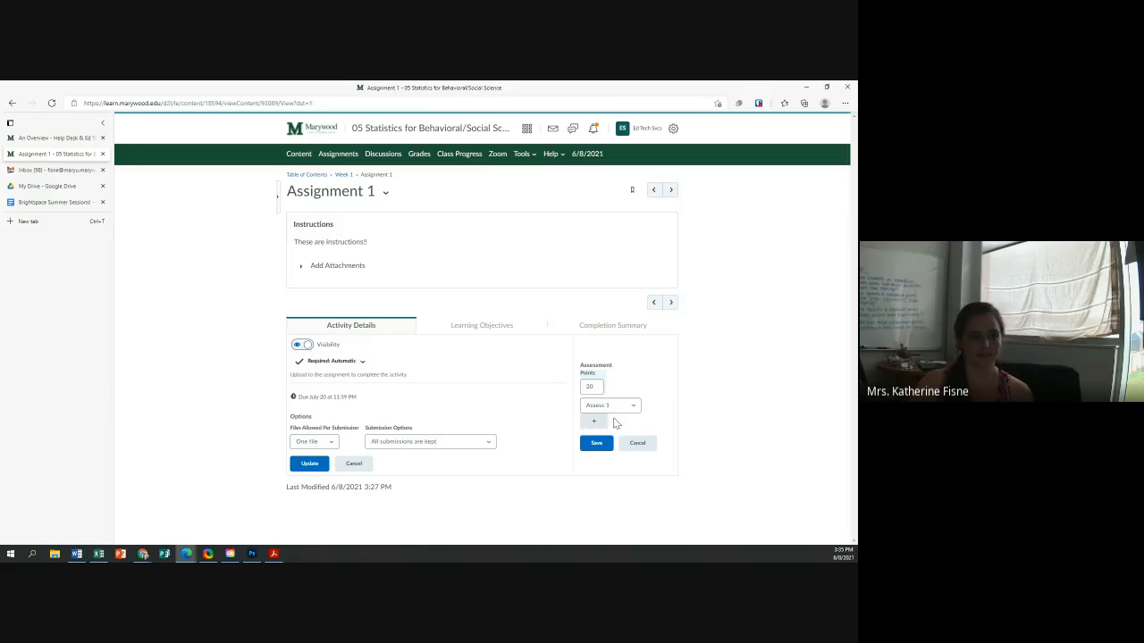
left_click(320, 404)
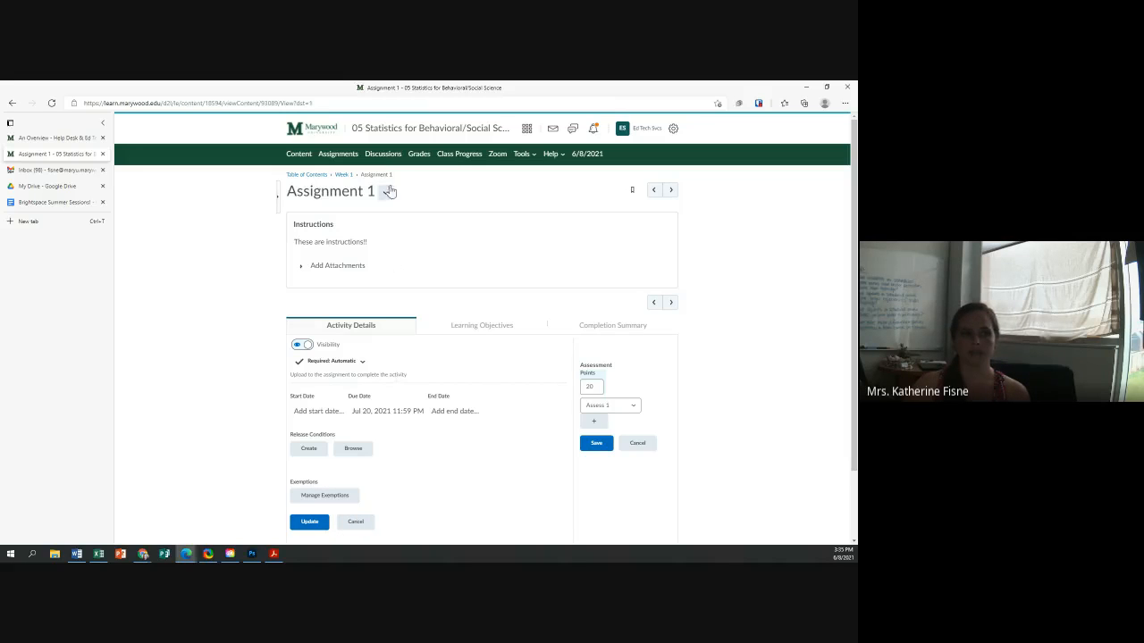
left_click(312, 522)
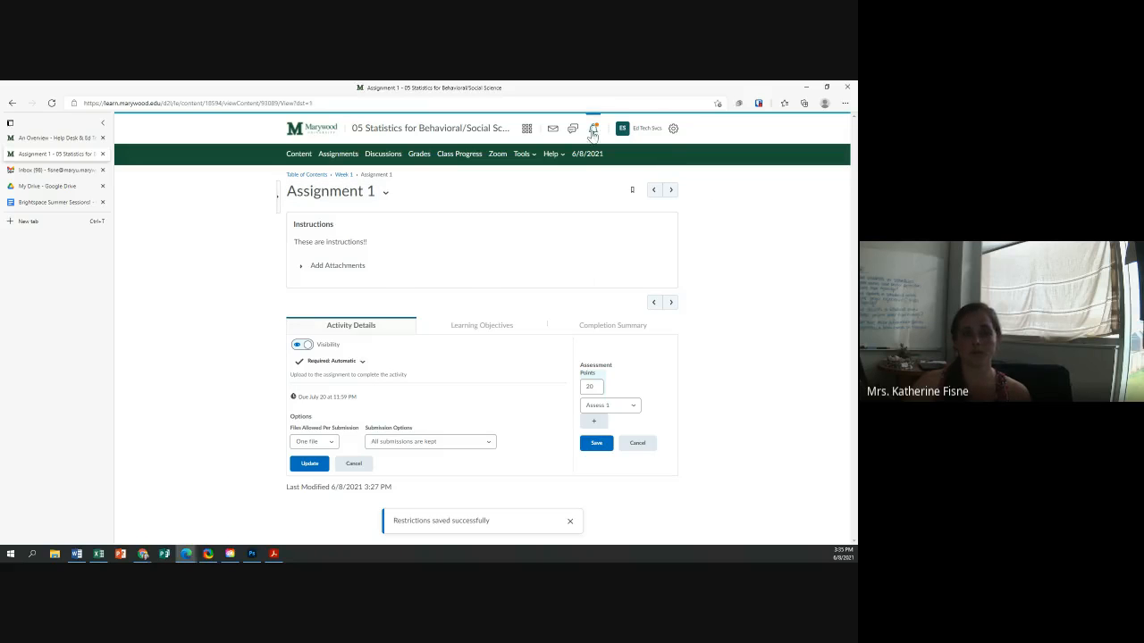
Switch to viewing the course as a student and open Assignment 1 through Week 1 in the homepage content overview
left_click(651, 131)
left_click(609, 155)
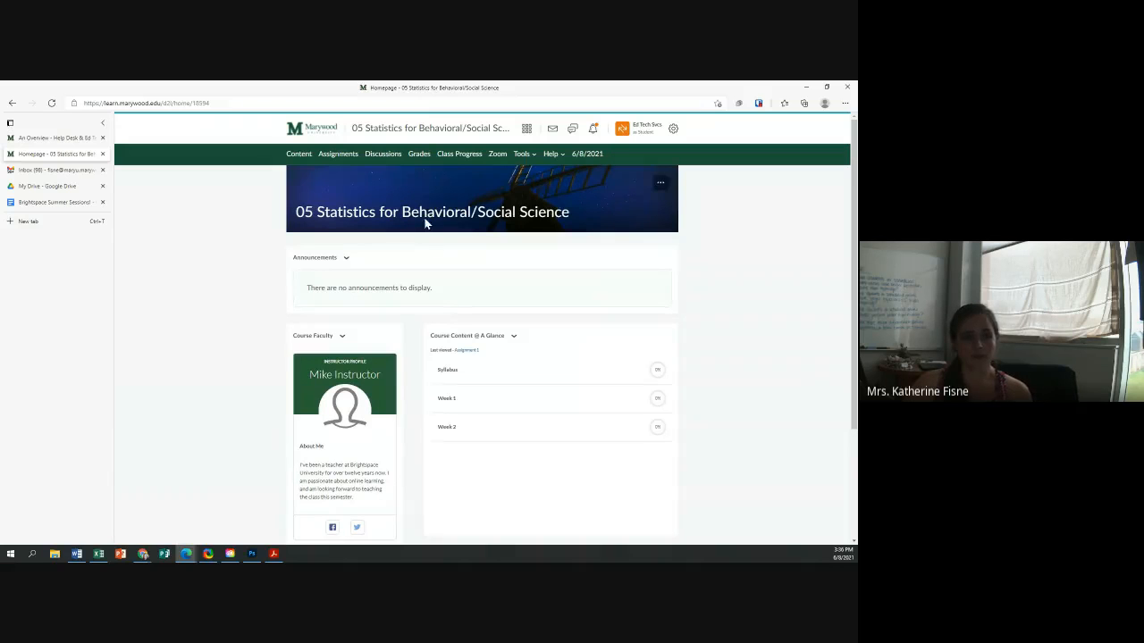
left_click(454, 398)
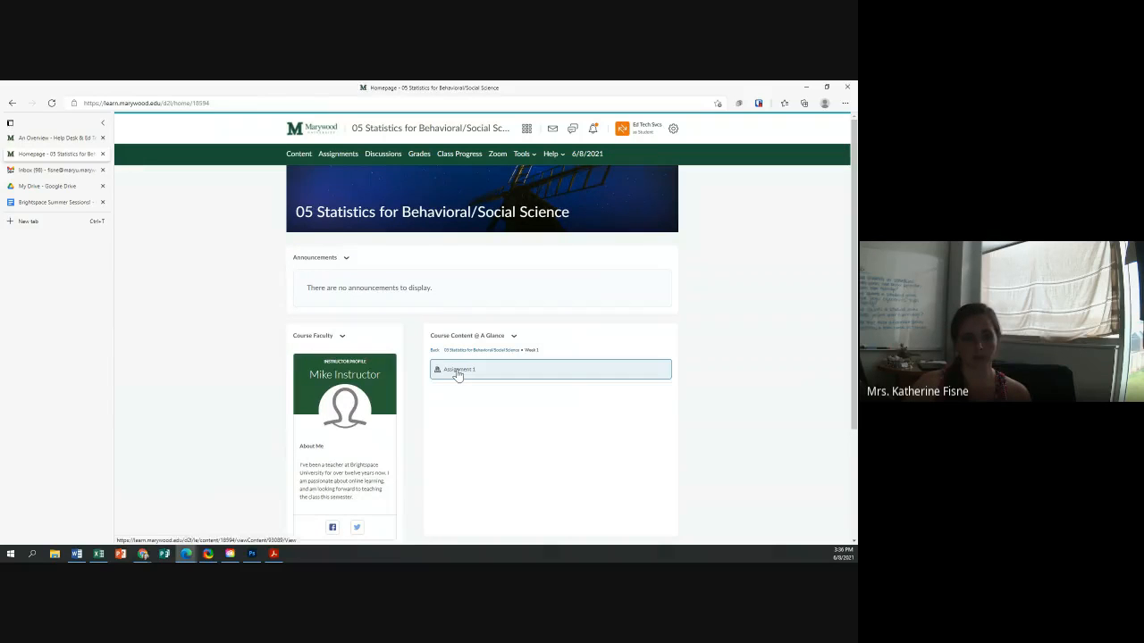
left_click(456, 371)
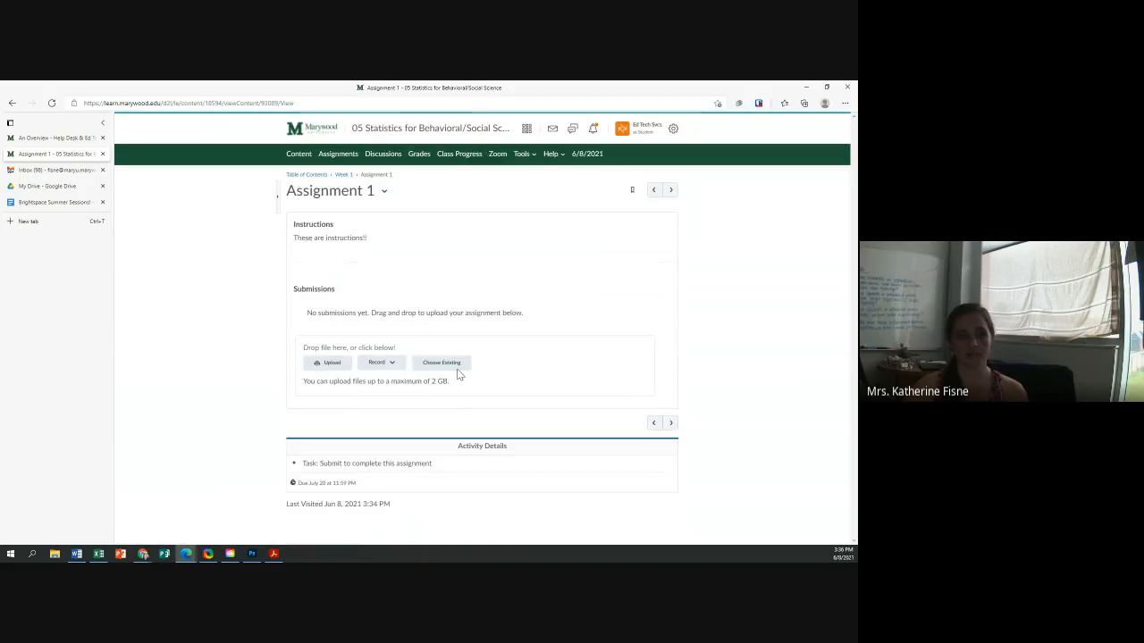
Review the student's view of Assignment 1, covering the instructions, submission area, recording options, task and due date
left_click_drag(368, 239, 288, 249)
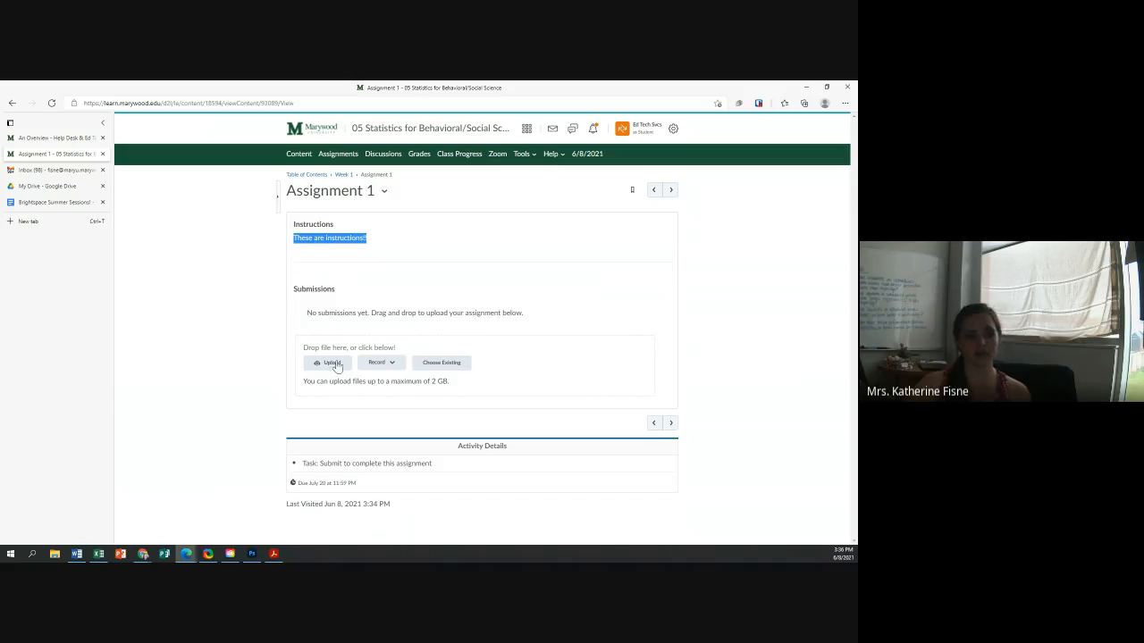
left_click_drag(316, 313, 518, 334)
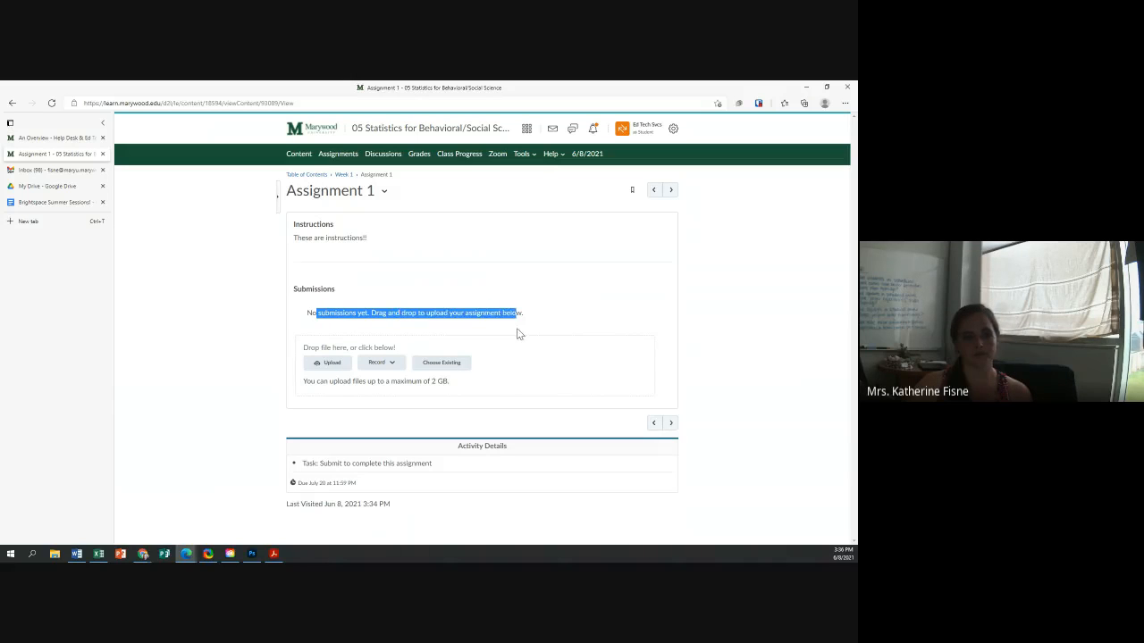
left_click(313, 323)
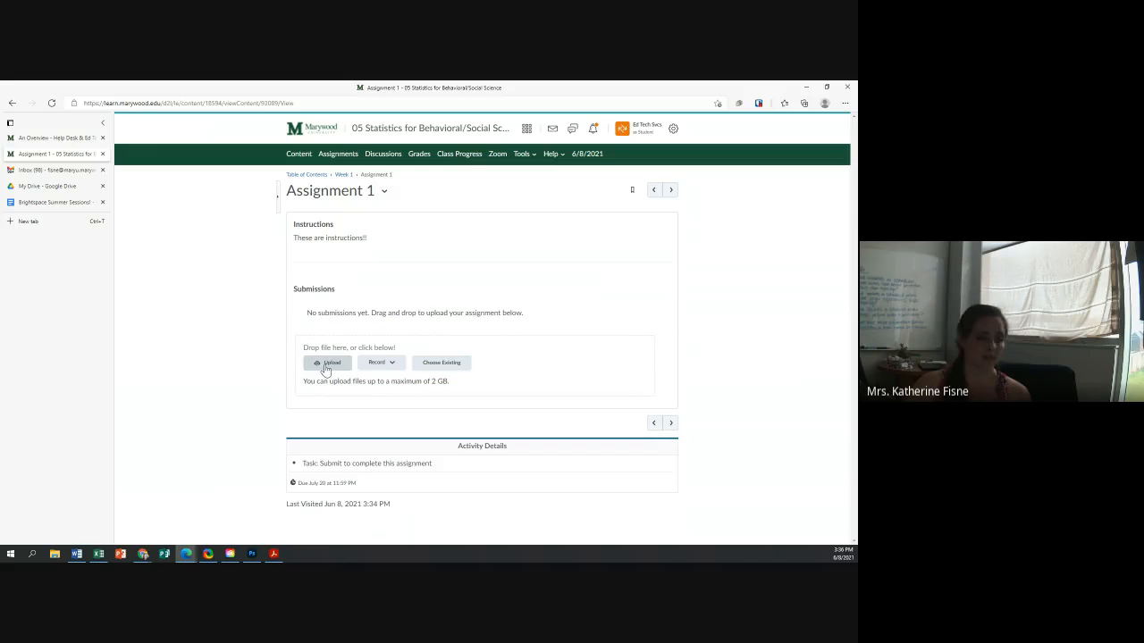
left_click(390, 364)
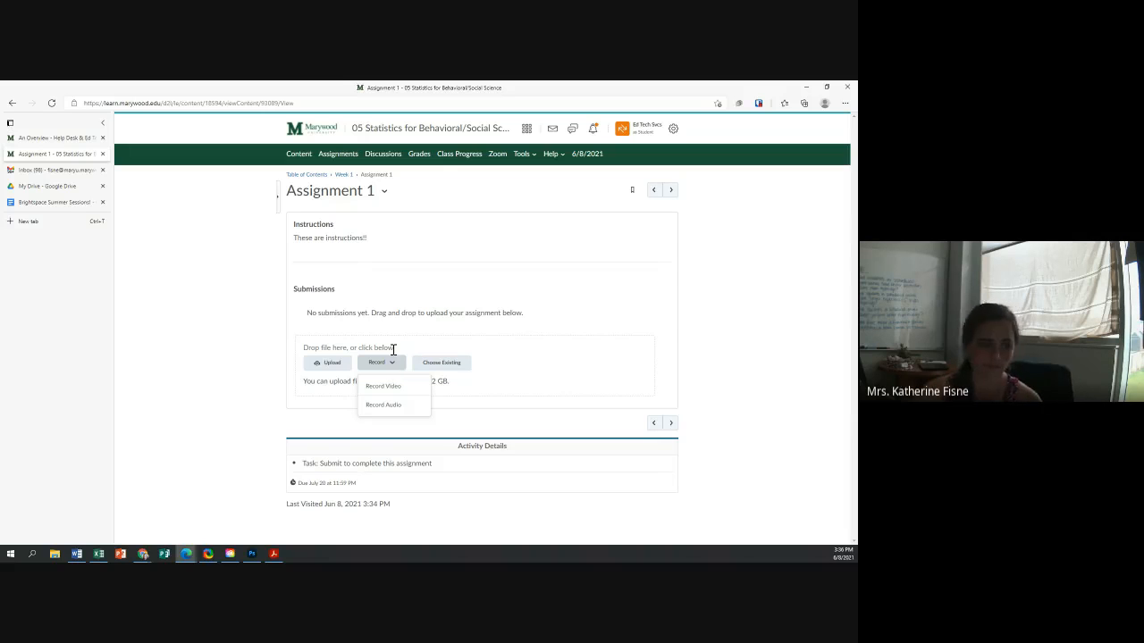
left_click(354, 472)
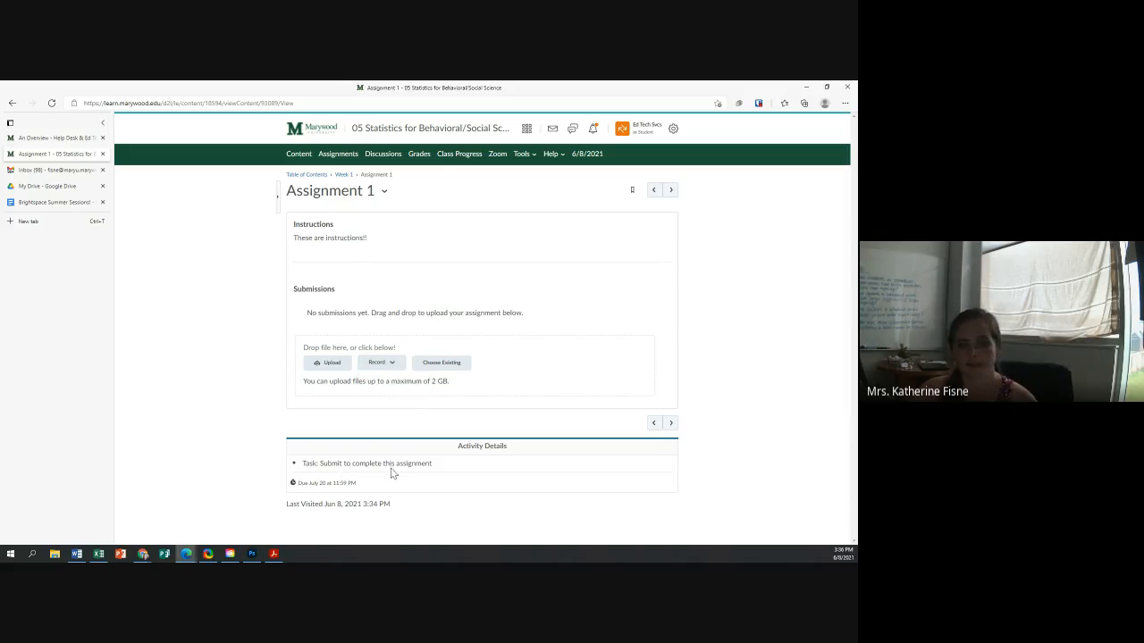
left_click_drag(433, 462, 295, 492)
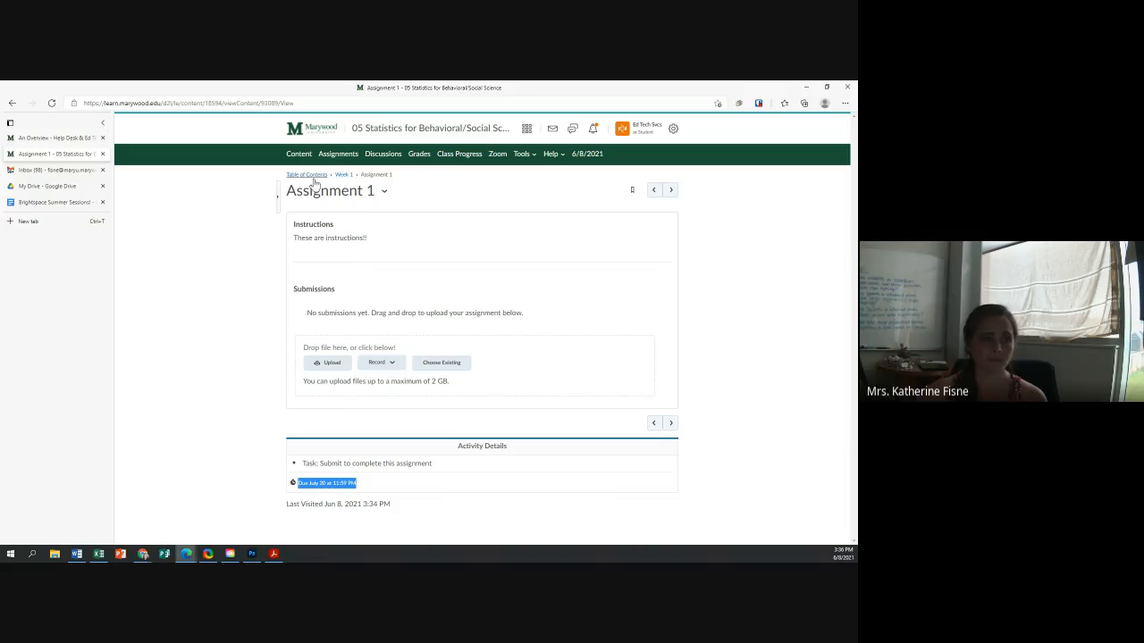
Compare the Week 1 and Week 2 modules as a student, returning to Week 1
left_click(341, 175)
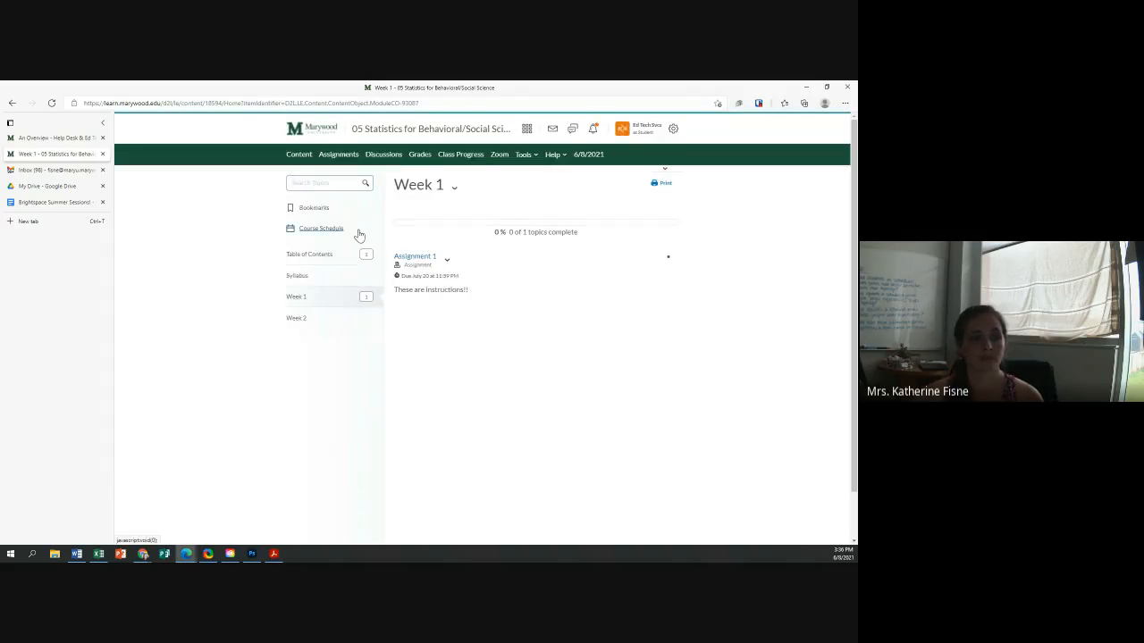
scroll(357, 234, "down", 1)
left_click(298, 264)
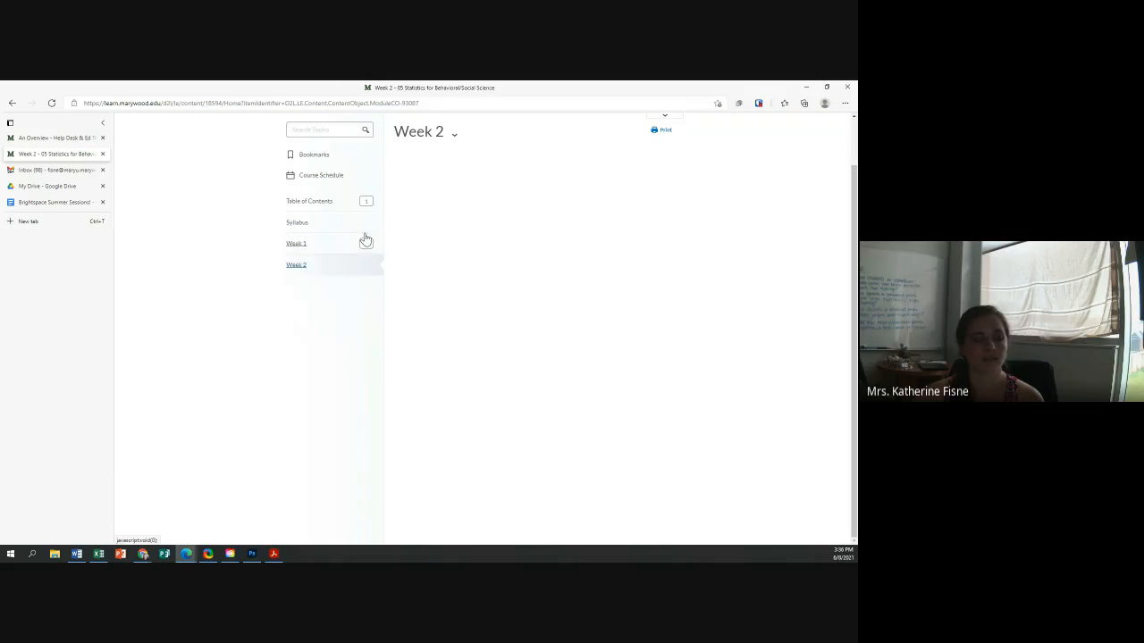
scroll(452, 268, "up", 1)
left_click(295, 298)
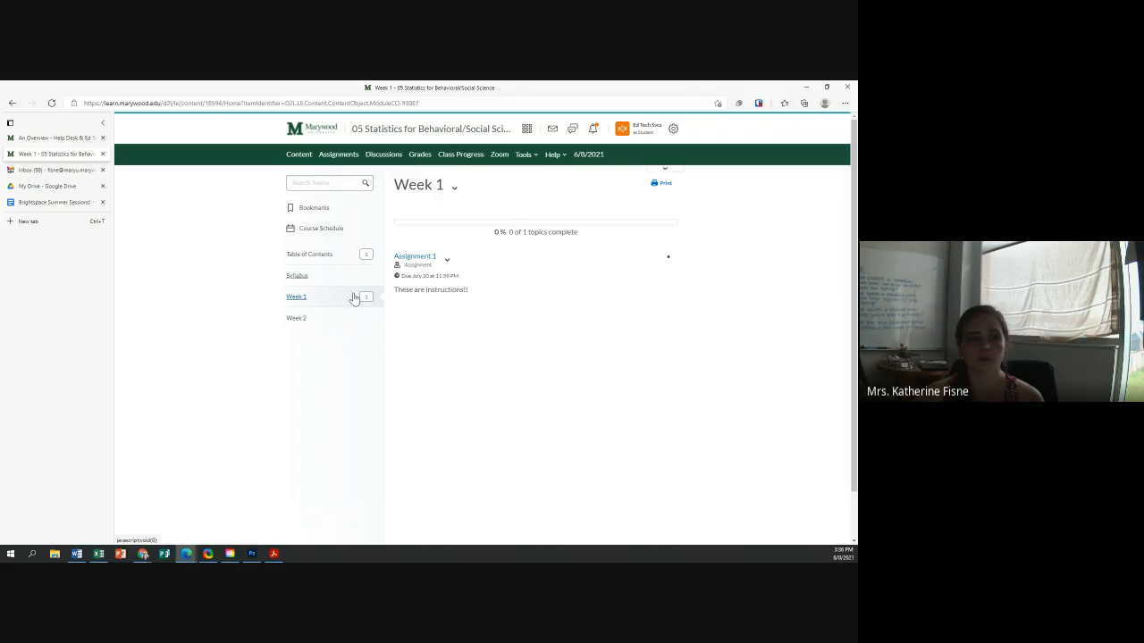
Exit the student view and open the Week 1 module in the course content as instructor
left_click(659, 134)
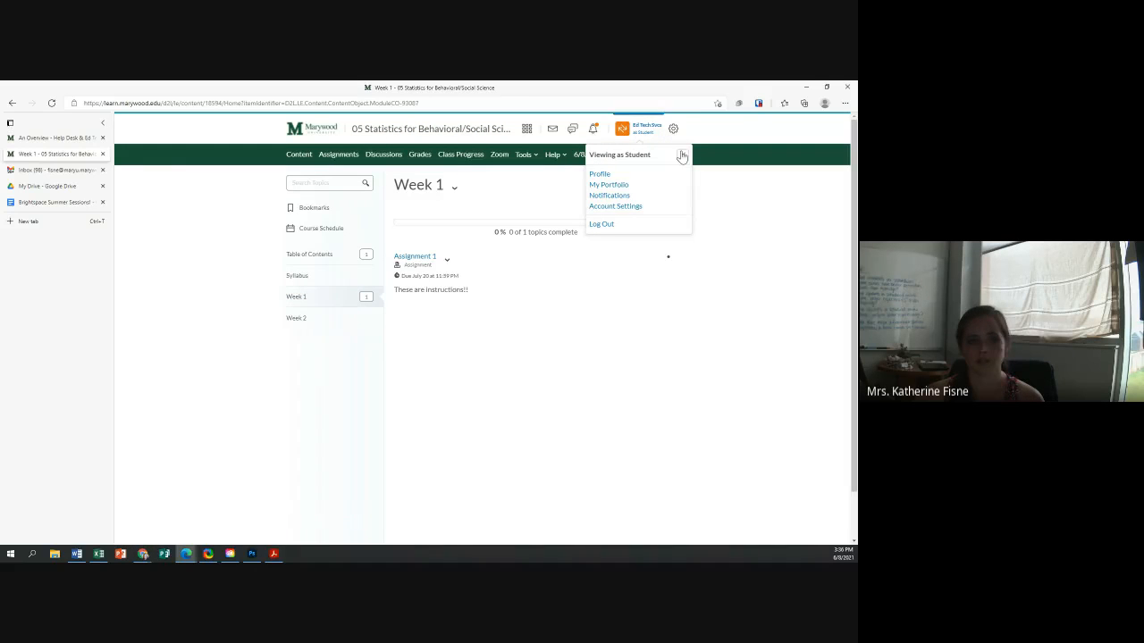
left_click(682, 154)
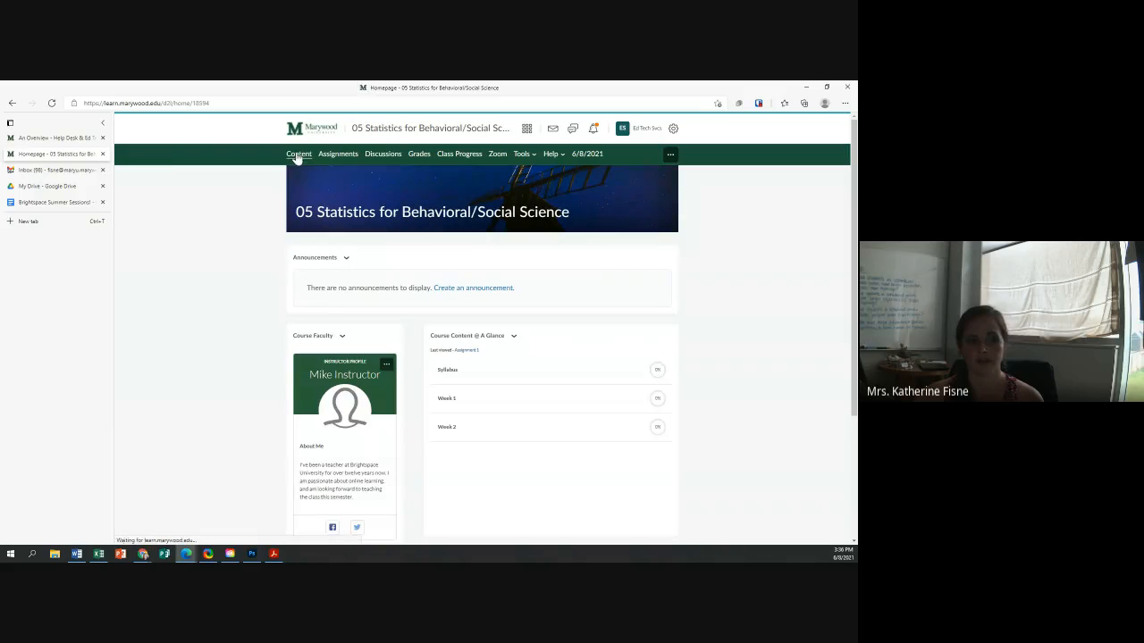
left_click(297, 156)
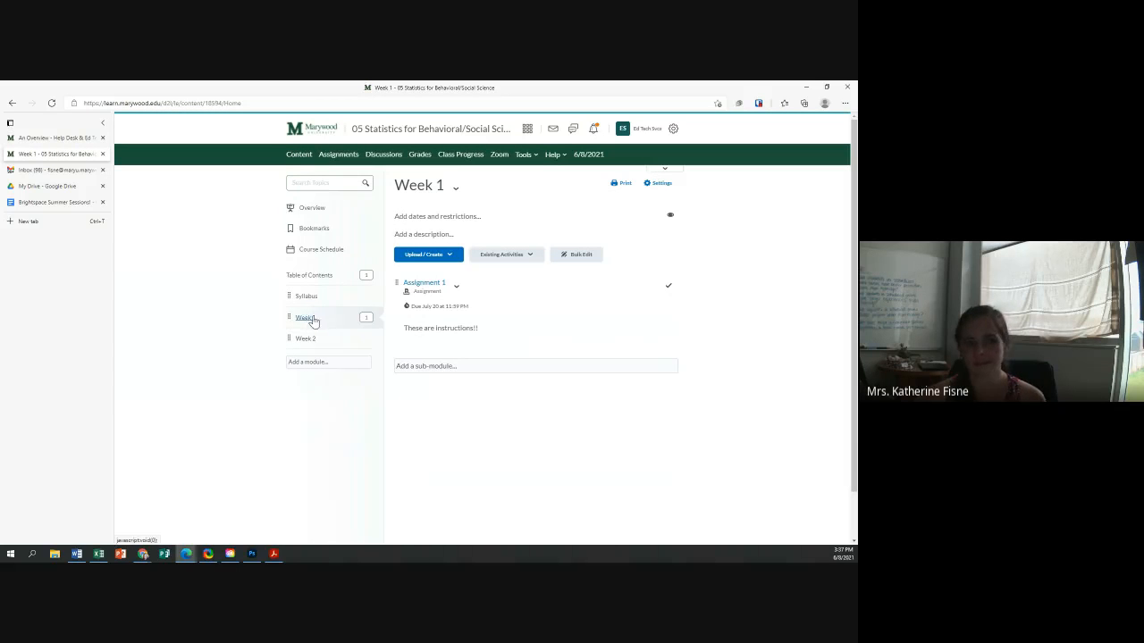
Start creating a new discussion in the Week 1 module
left_click(423, 255)
scroll(432, 357, "down", 1)
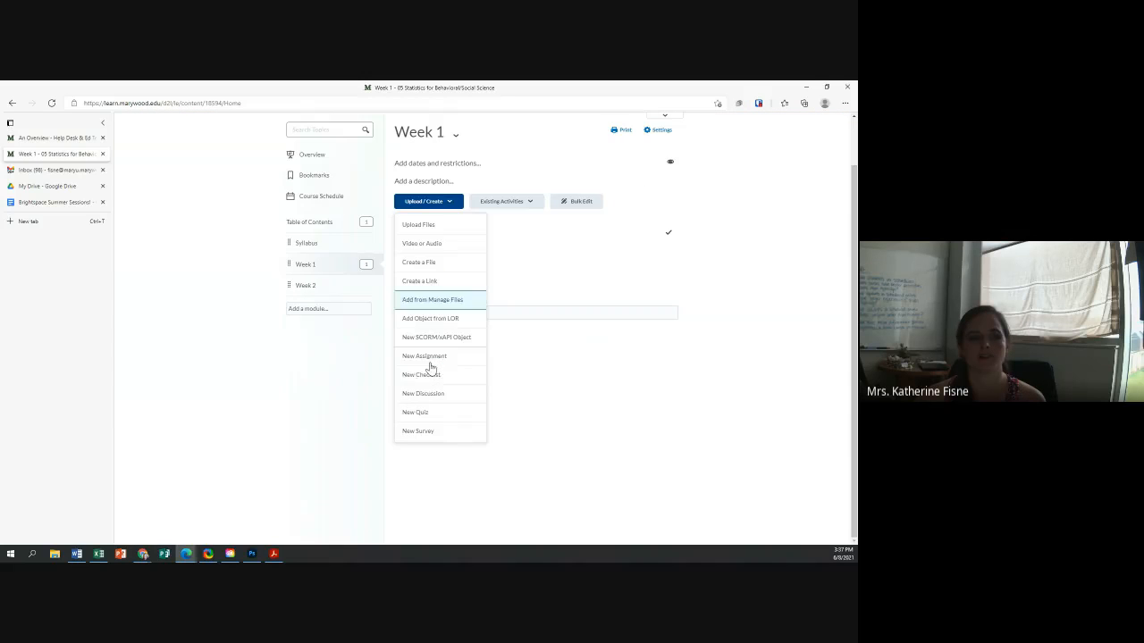
left_click(433, 394)
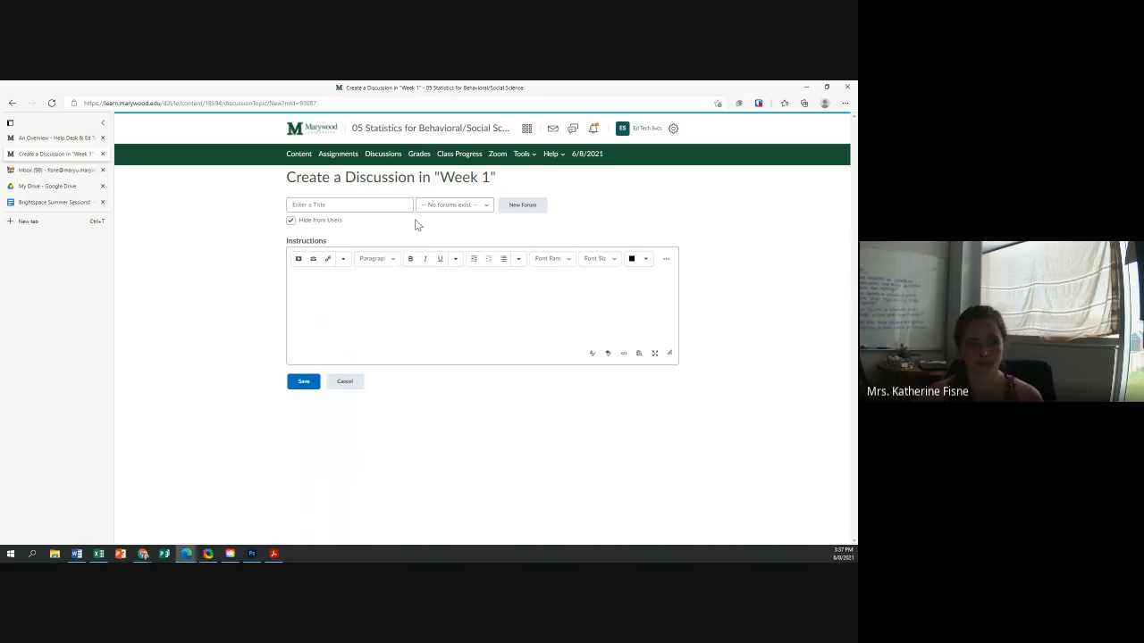
Open the course Statistics for Behavioral/Social Science - 2021SP-MATH-155-04 in a new browser tab and go to its discussions list
left_click(525, 129)
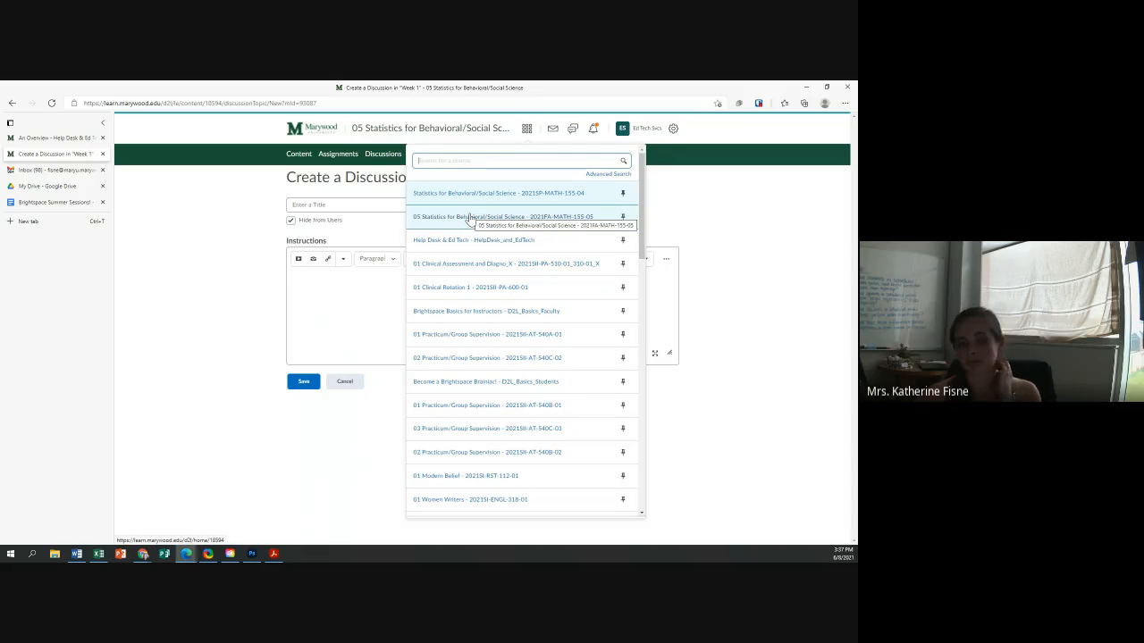
right_click(485, 194)
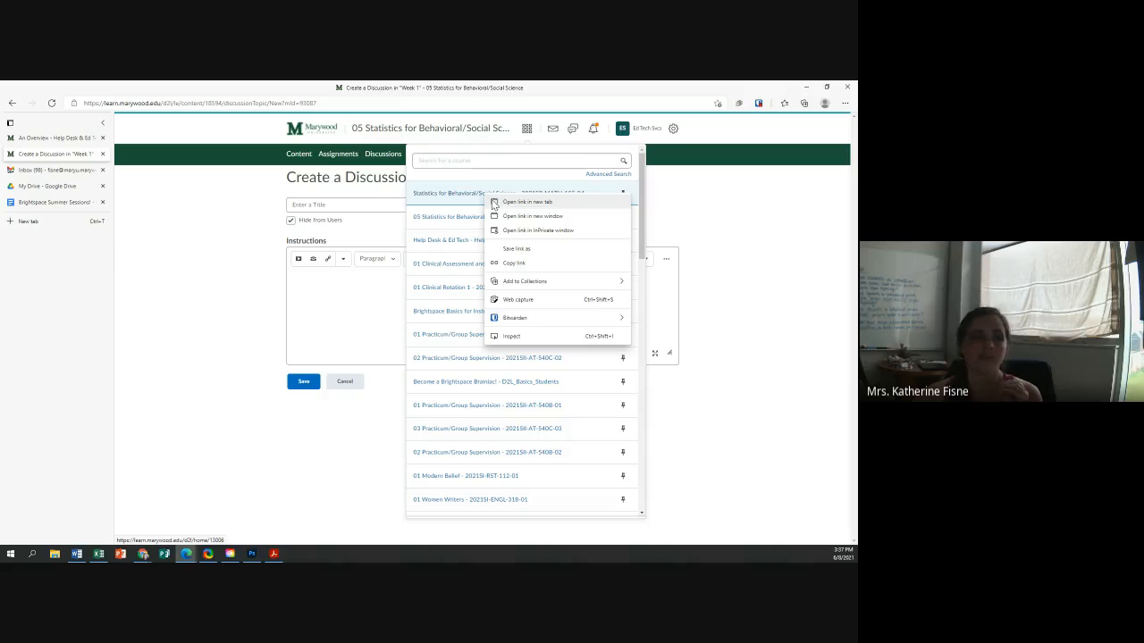
left_click(509, 202)
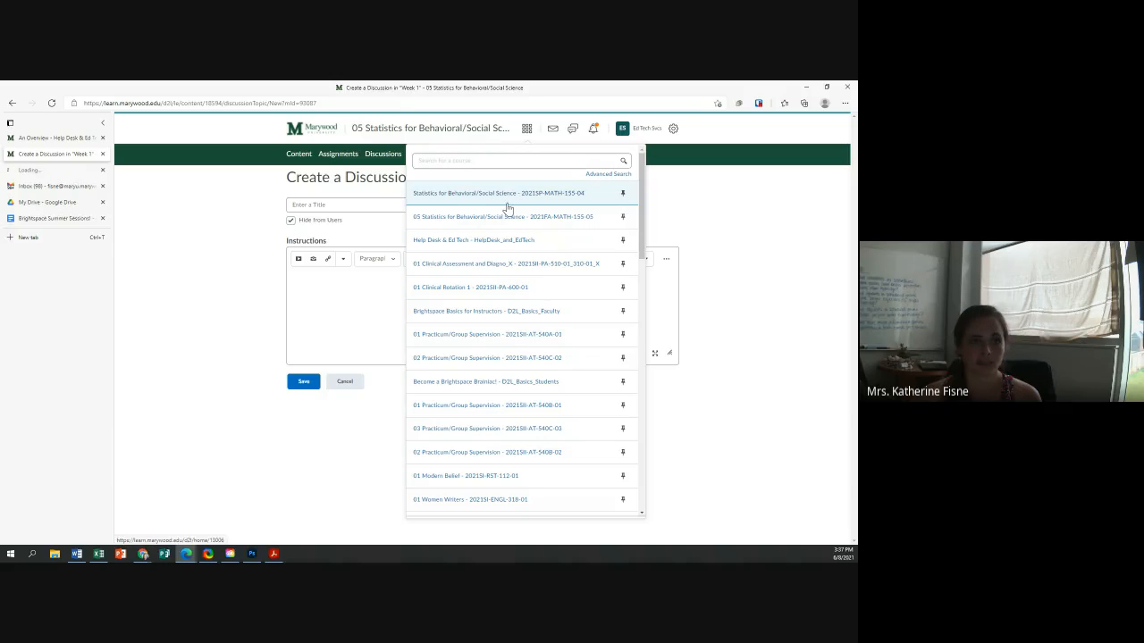
left_click(75, 173)
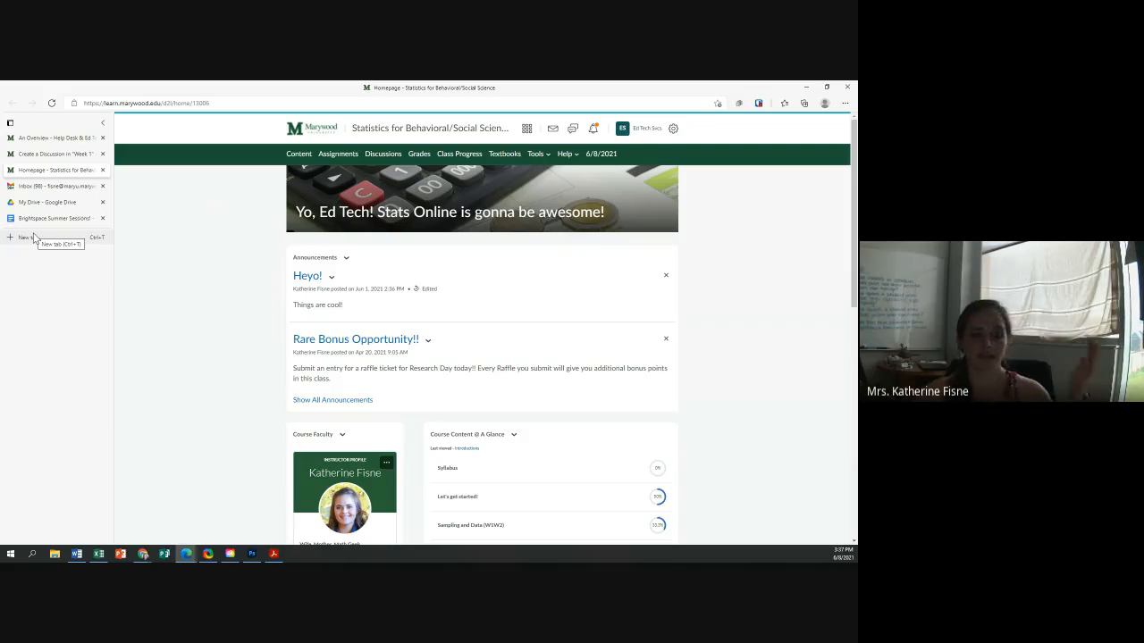
left_click(388, 159)
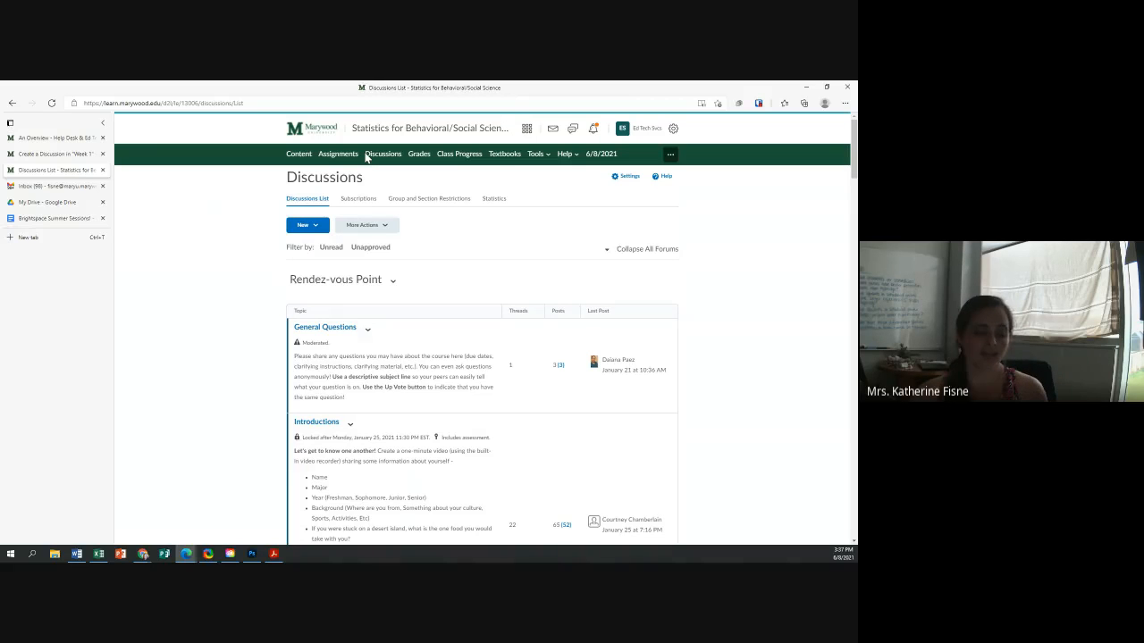
Examine how the Rendez-vous Point forum groups its General Questions and Introductions topics in the discussions list
scroll(306, 231, "down", 1)
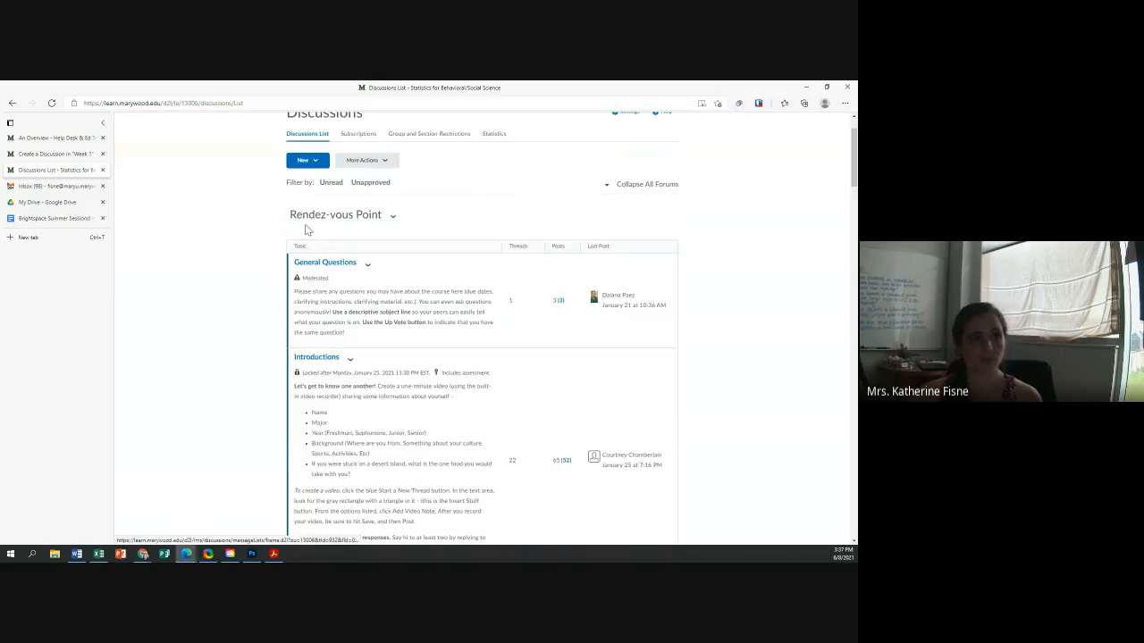
scroll(306, 230, "up", 1)
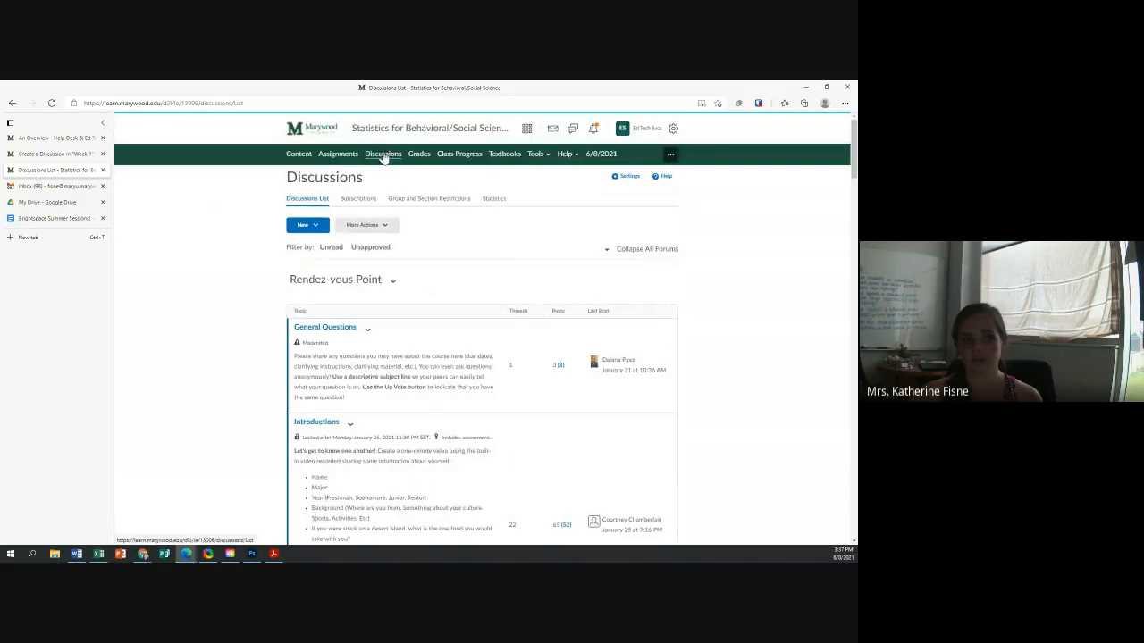
scroll(310, 181, "down", 1)
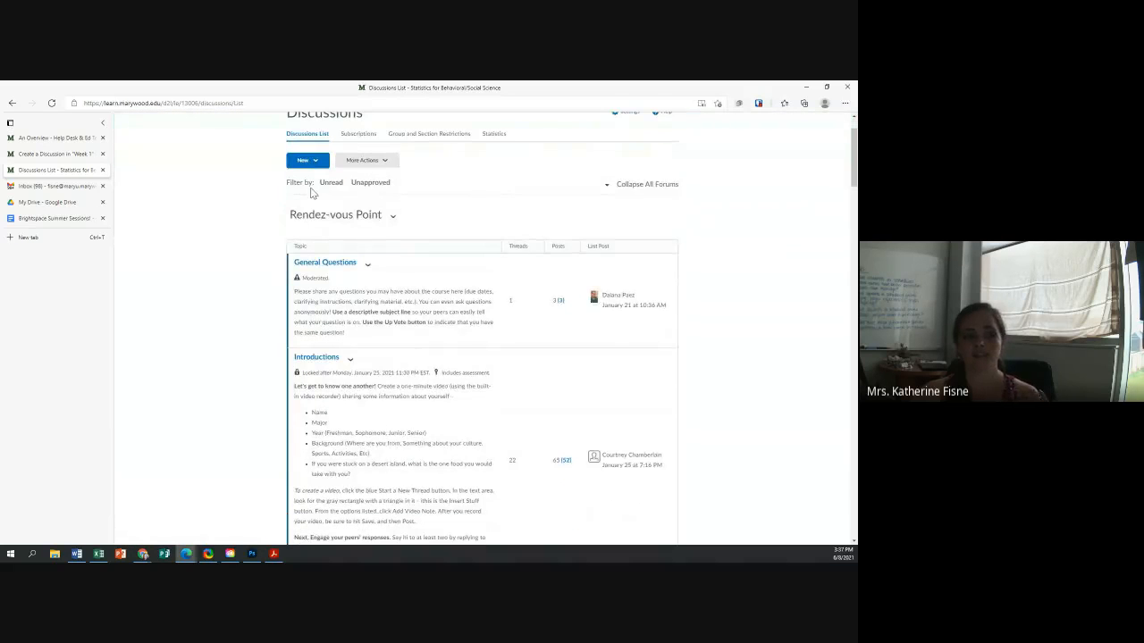
left_click_drag(290, 217, 382, 222)
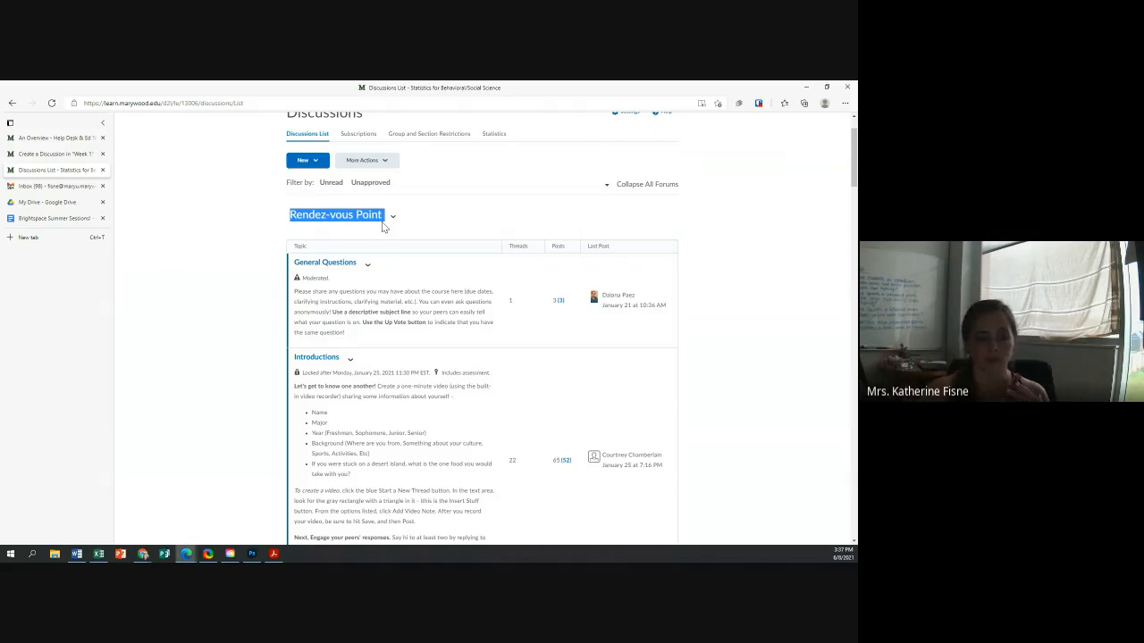
scroll(382, 226, "down", 1)
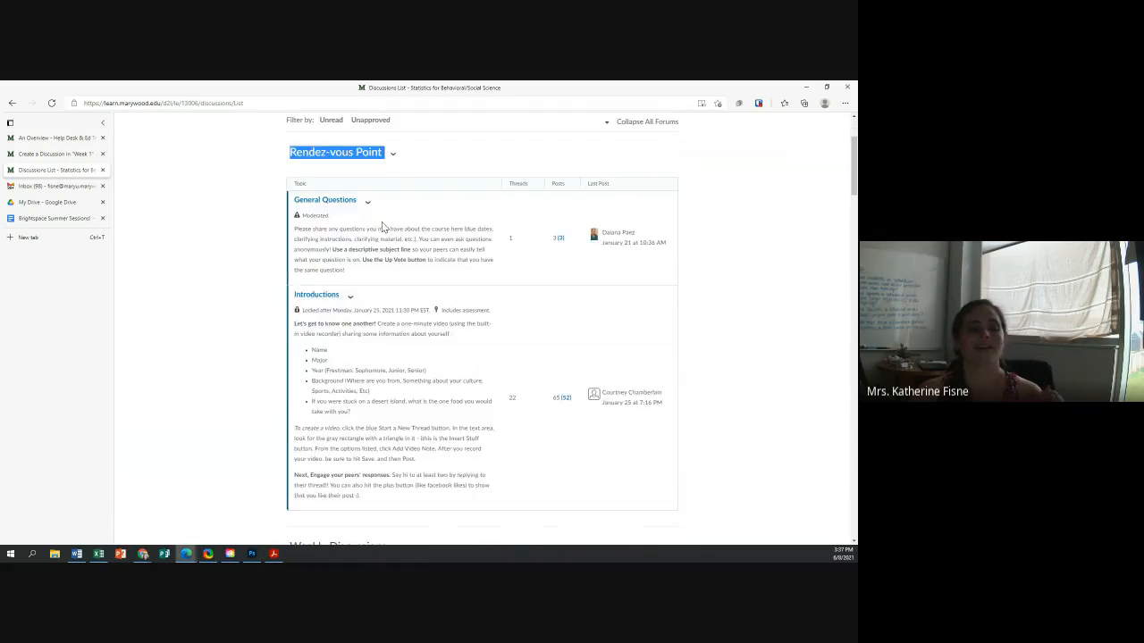
scroll(363, 191, "up", 1)
left_click_drag(357, 262, 297, 246)
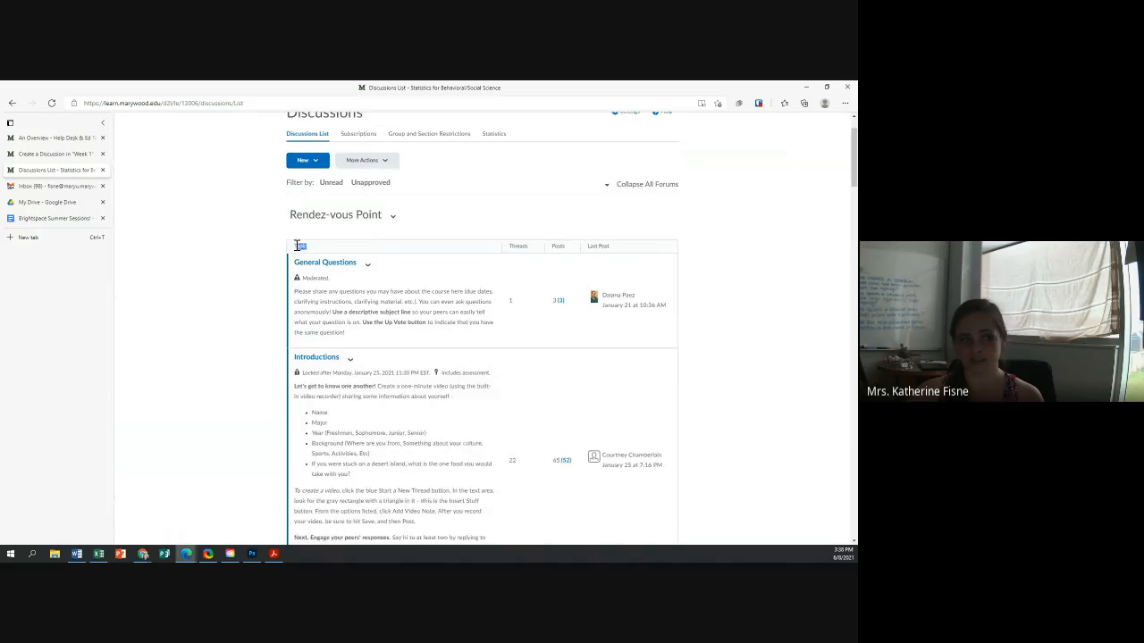
left_click(293, 268)
left_click_drag(359, 264, 298, 263)
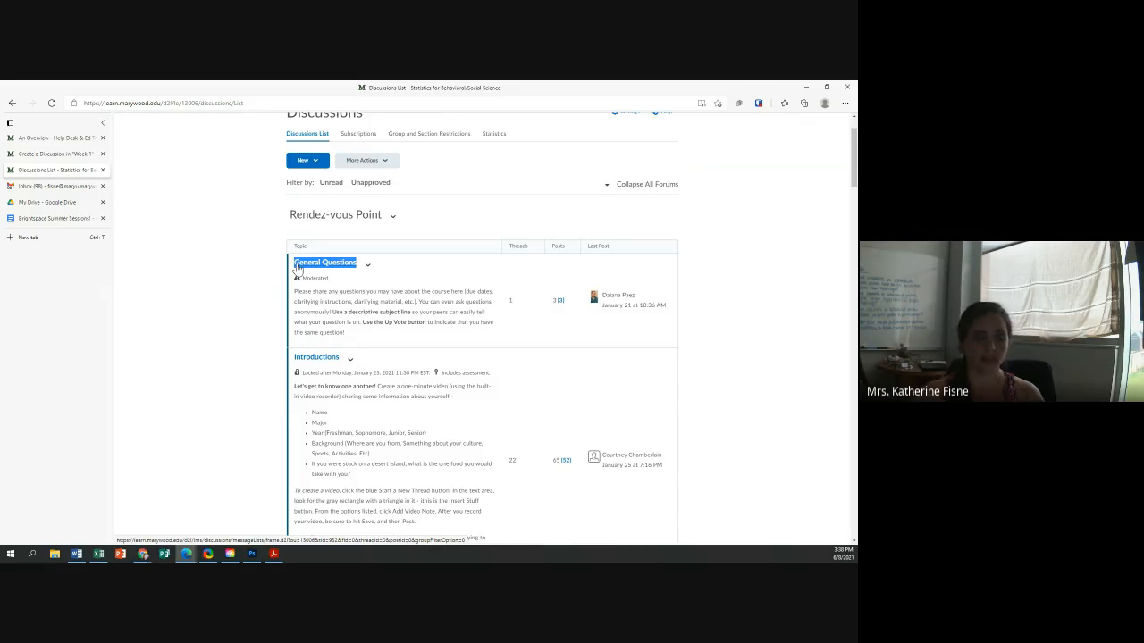
left_click_drag(383, 220, 295, 221)
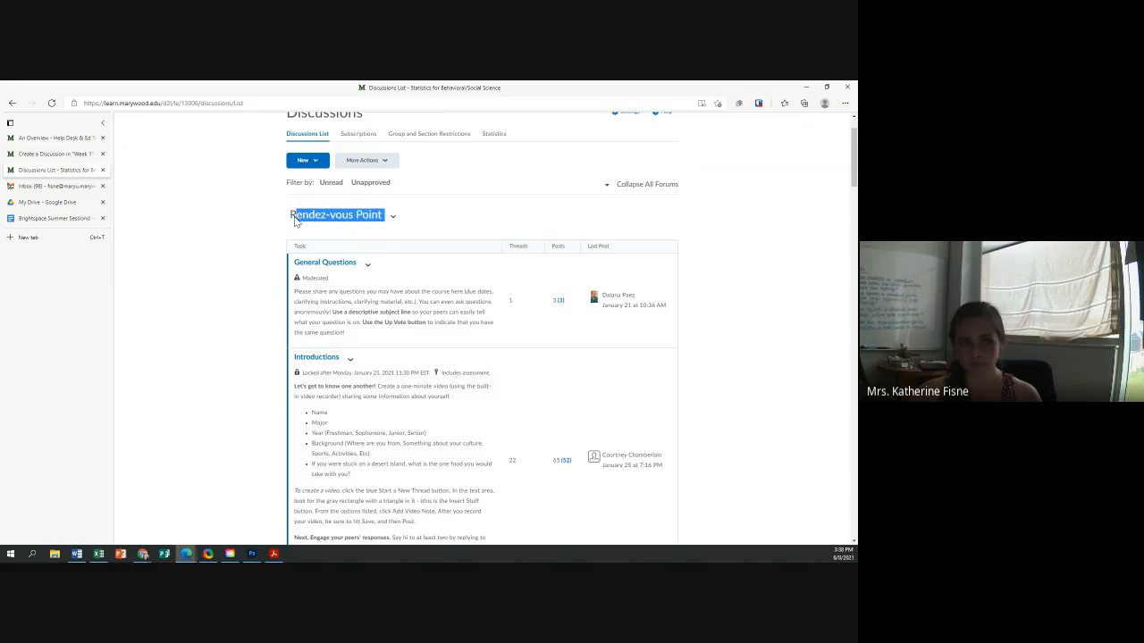
left_click(282, 222)
triple_click(291, 221)
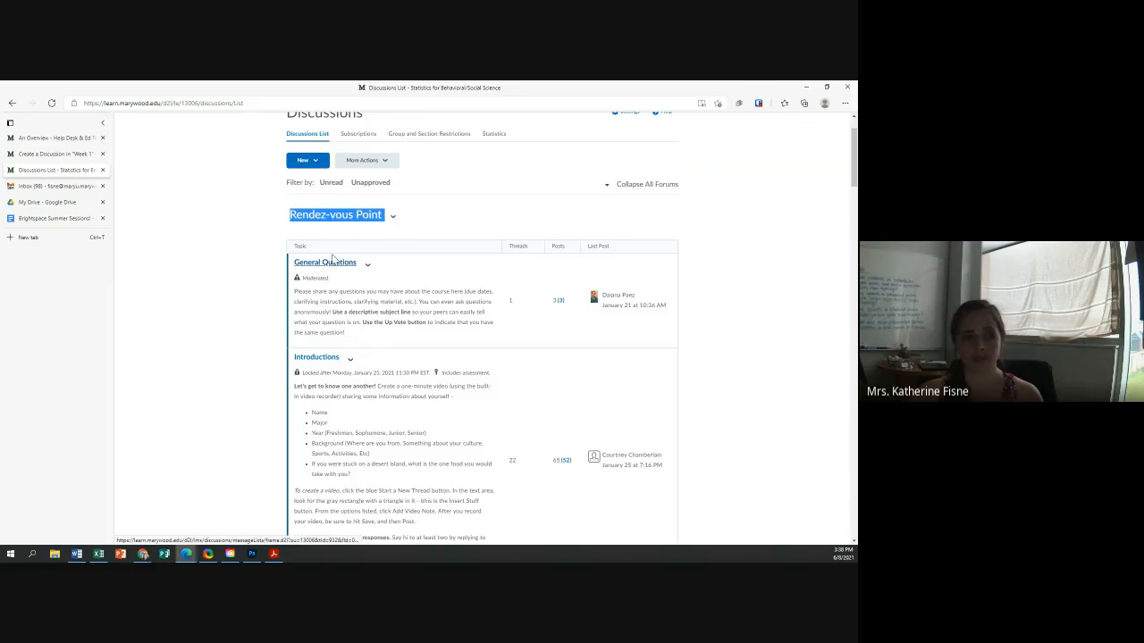
Collapse all forums in the discussions list and highlight the Rendez-vous Point forum title
left_click(619, 186)
scroll(581, 189, "up", 1)
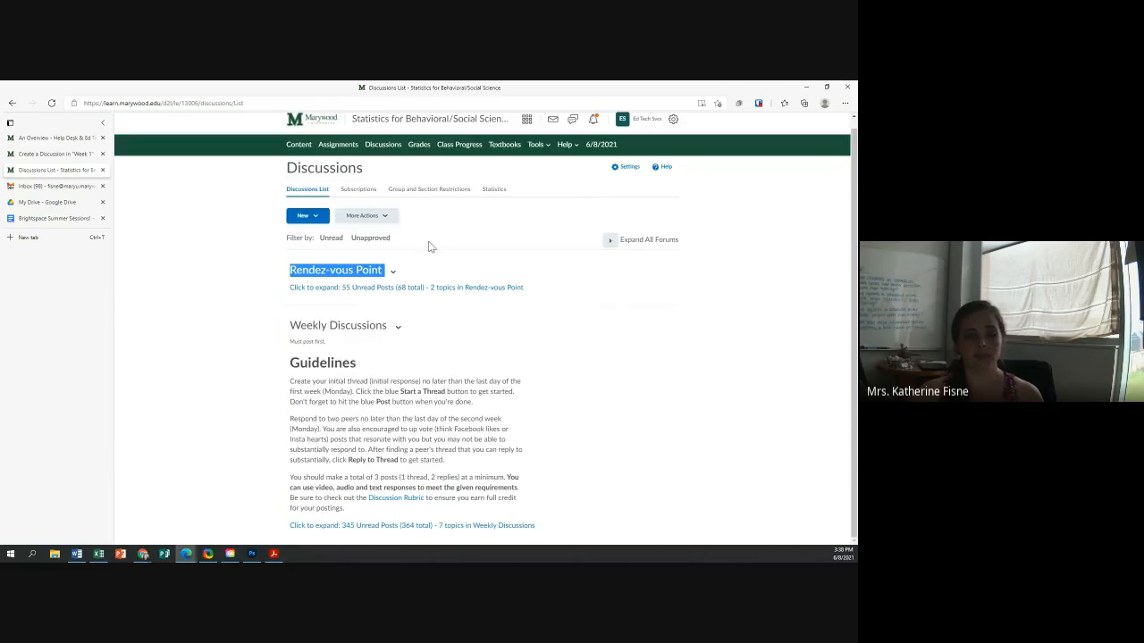
scroll(260, 295, "up", 1)
left_click(256, 304)
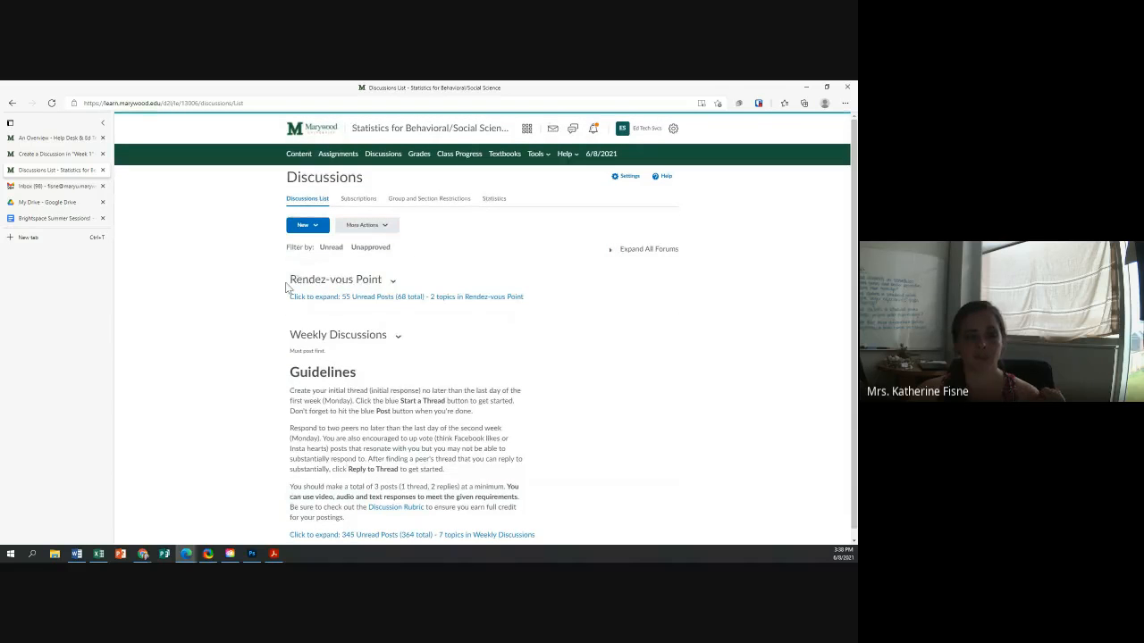
left_click_drag(385, 279, 298, 281)
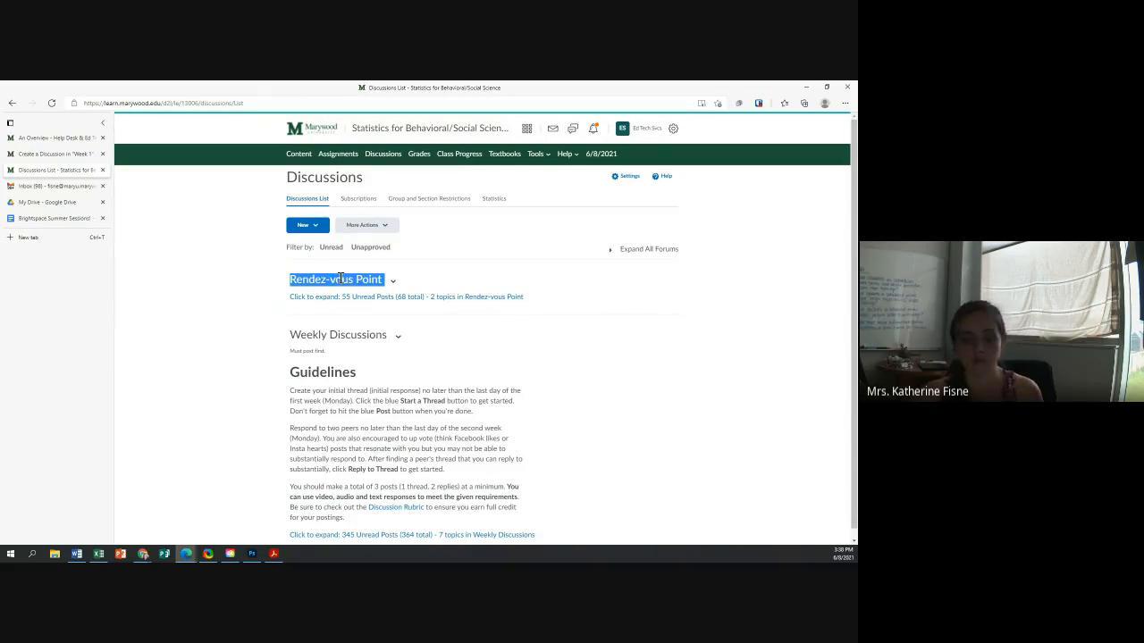
Expand the Rendez-vous Point forum to view its topics, and collapse it again
left_click(393, 283)
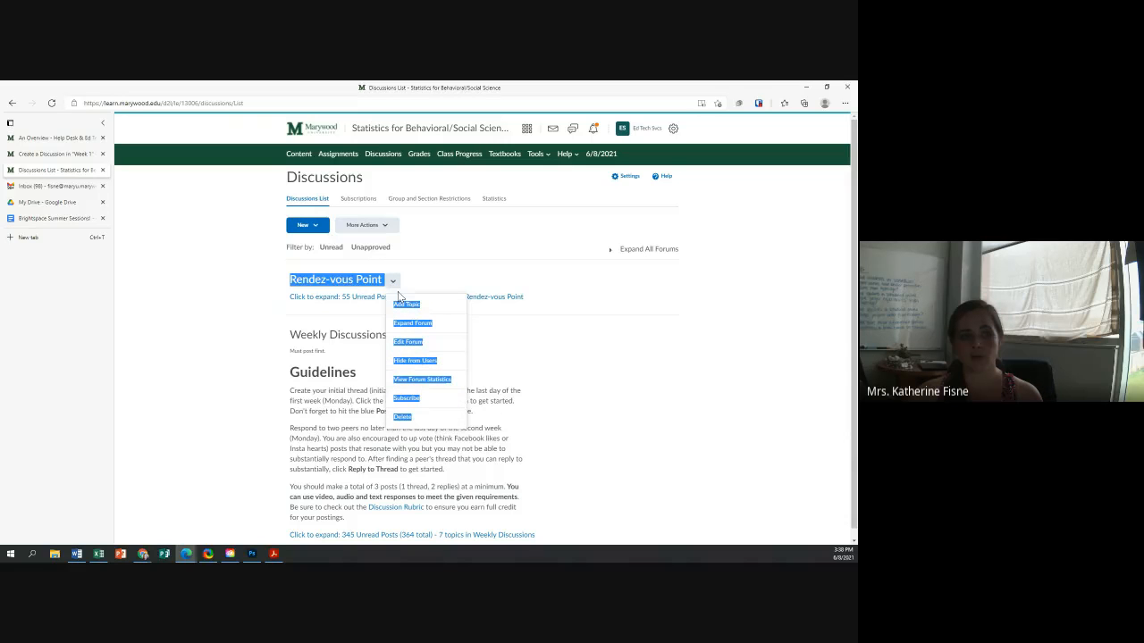
left_click(349, 281)
left_click(393, 281)
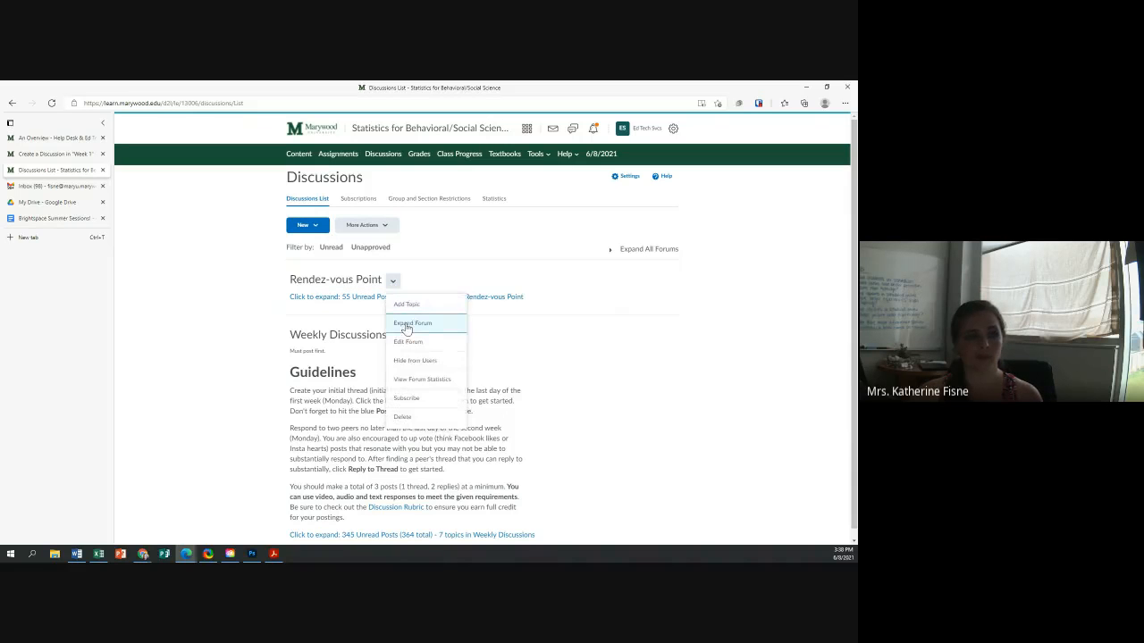
left_click(411, 324)
scroll(360, 310, "down", 3)
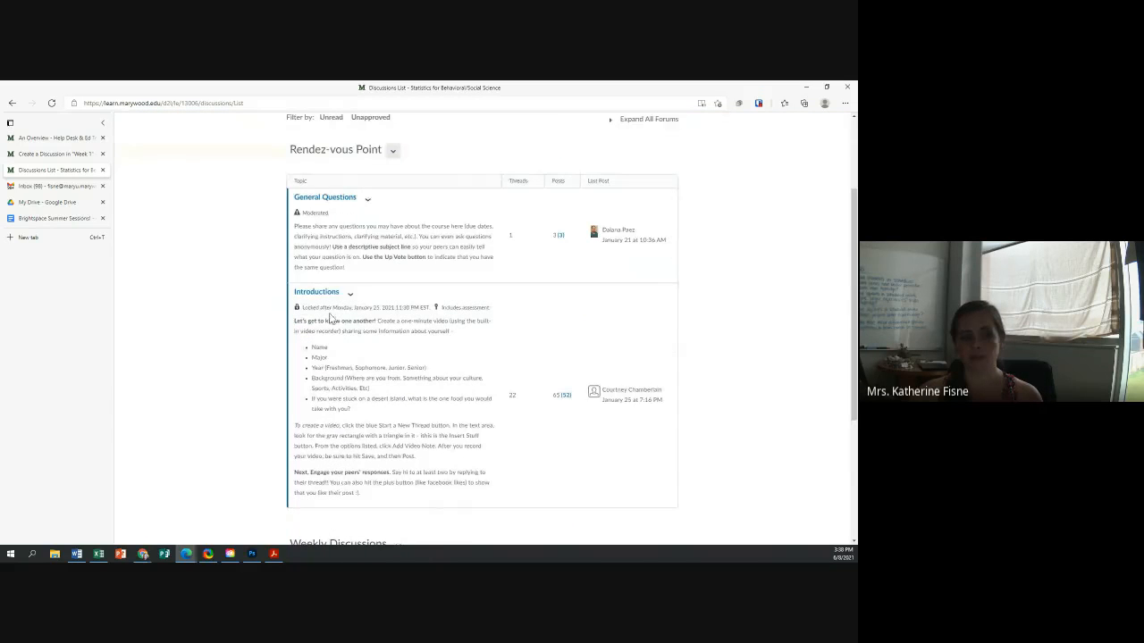
left_click(393, 151)
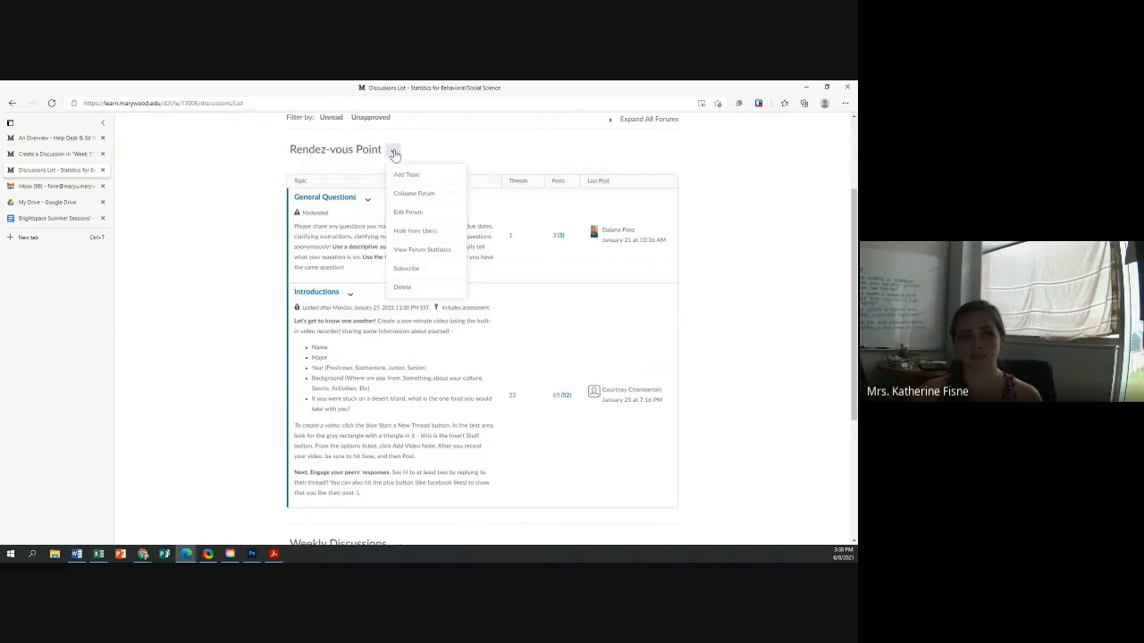
left_click(403, 196)
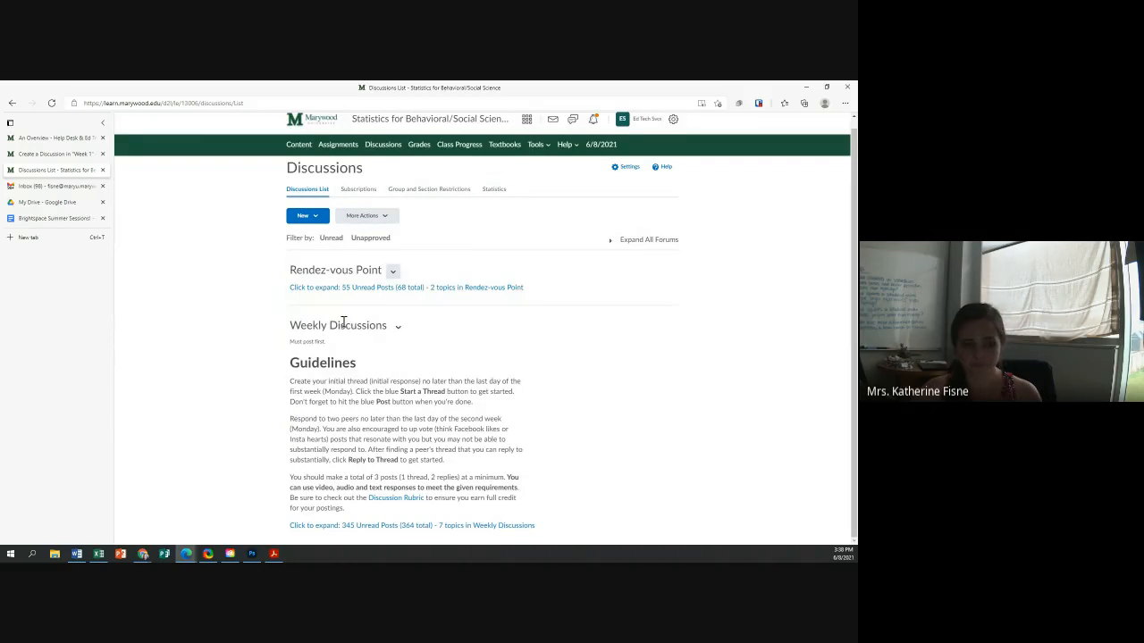
Expand the Weekly Discussions forum and look through all of its discussion topics
left_click(397, 327)
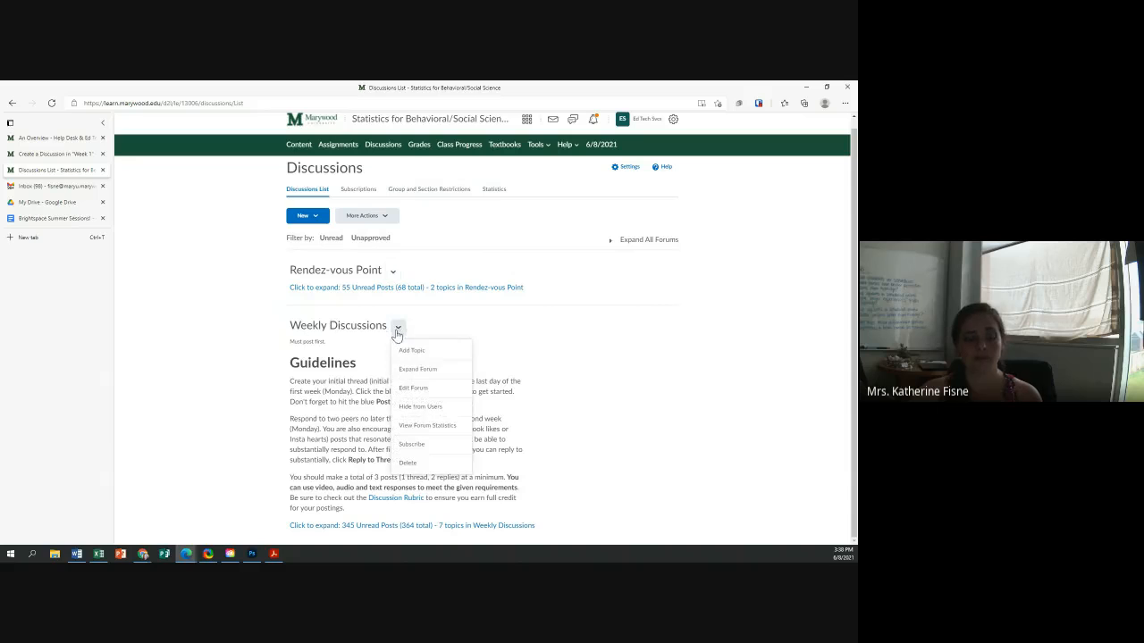
left_click(409, 368)
scroll(408, 374, "down", 10)
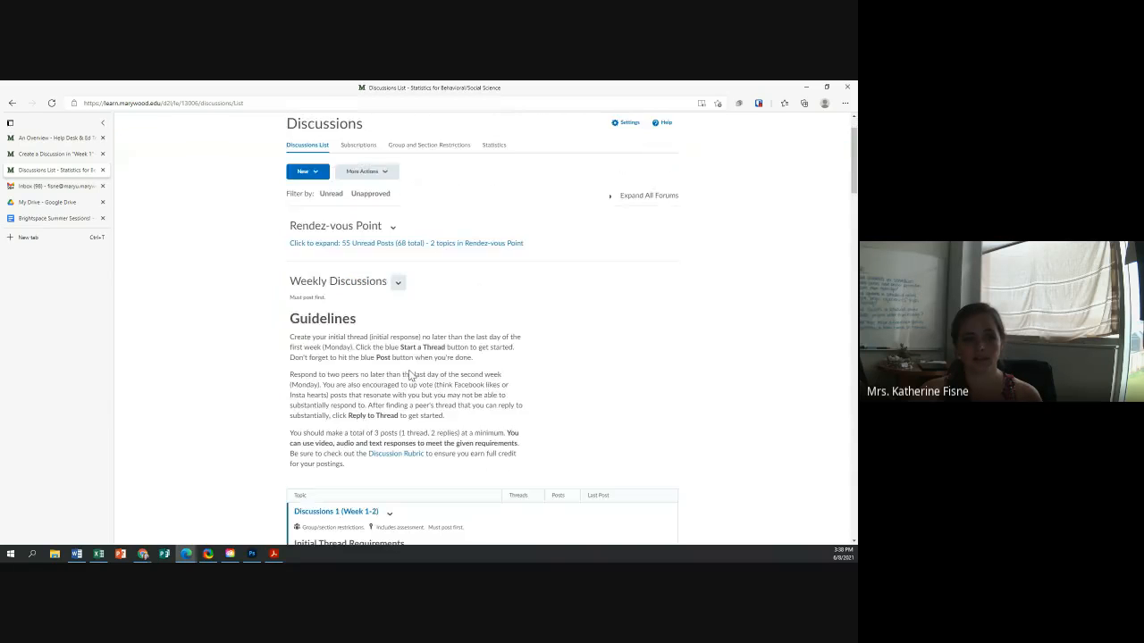
scroll(327, 261, "down", 15)
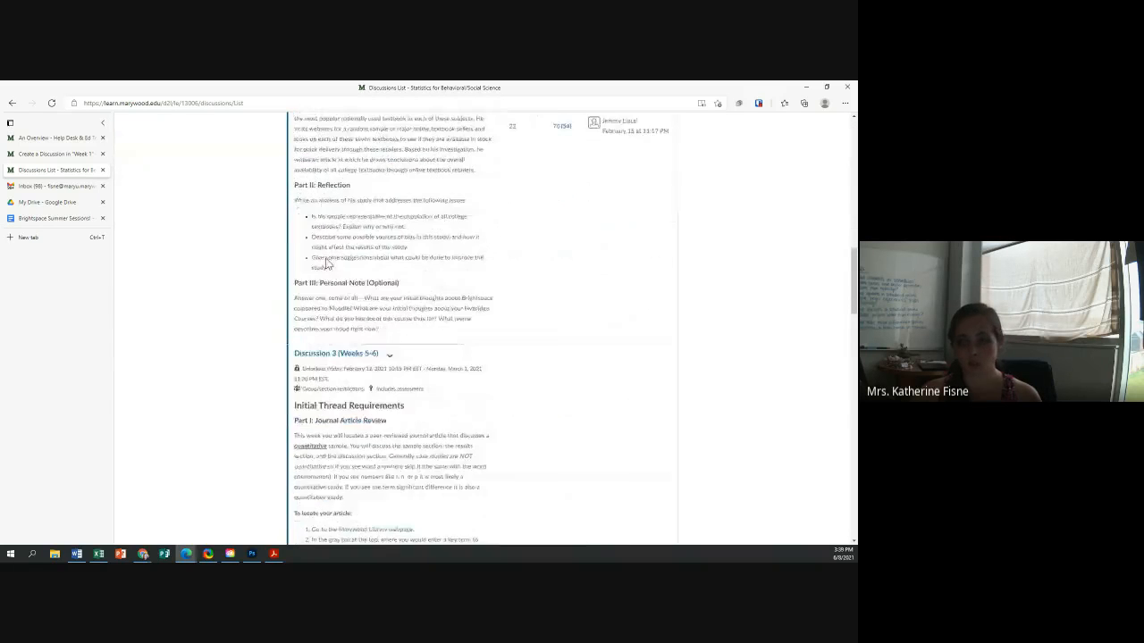
scroll(327, 261, "down", 15)
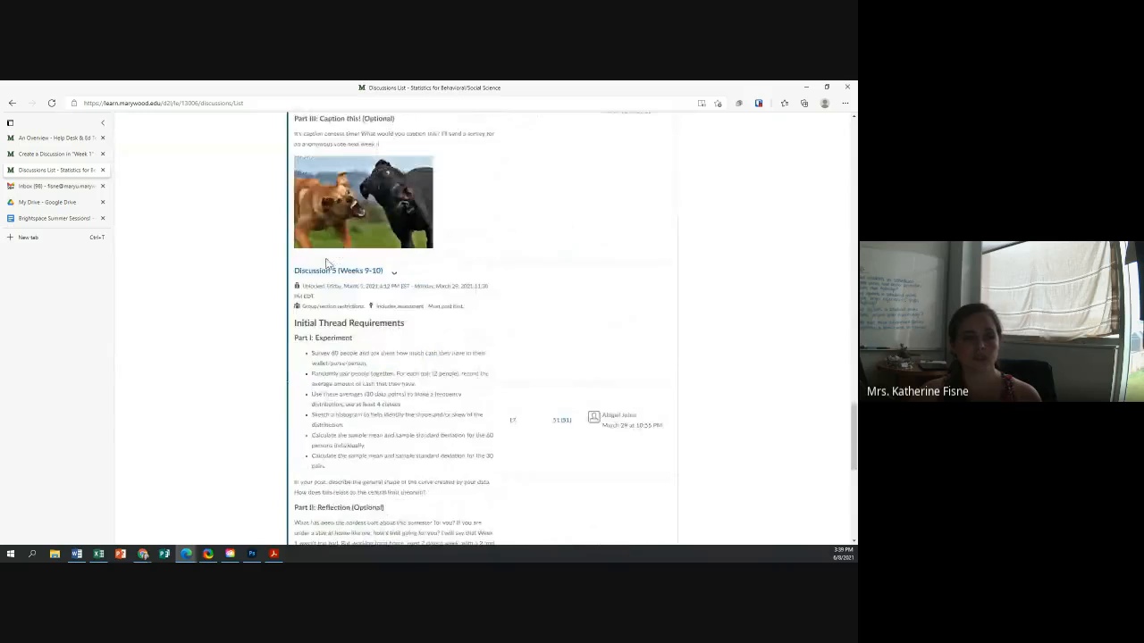
scroll(327, 261, "down", 4)
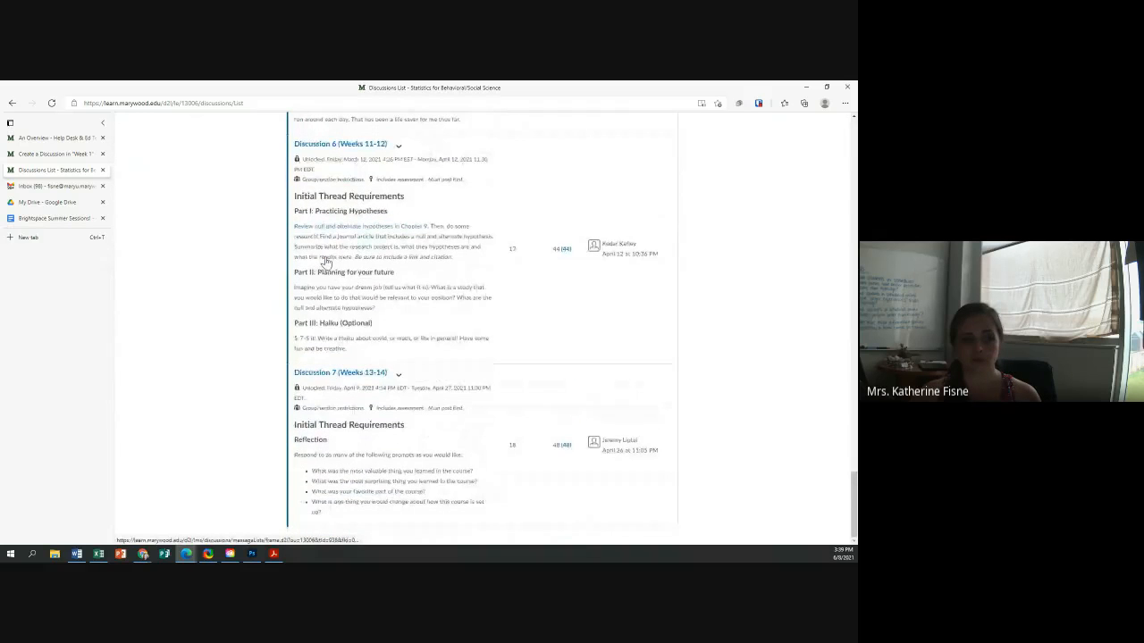
scroll(327, 261, "up", 5)
scroll(327, 261, "up", 20)
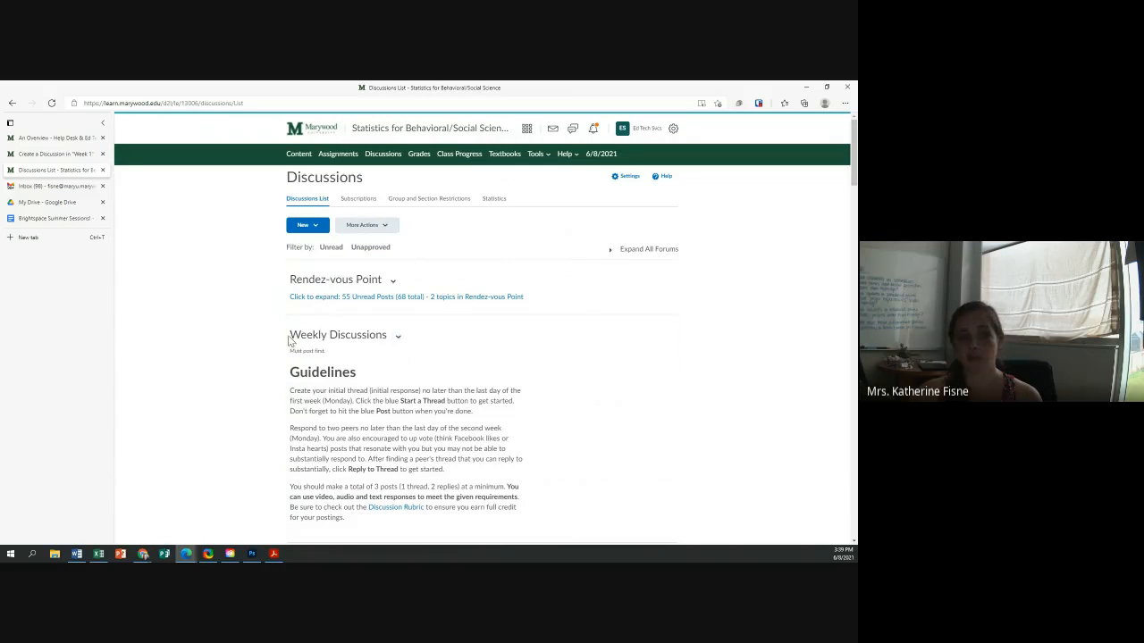
Examine how the Weekly Discussions forum organizes its topics by week, highlighting the forum title and the first three discussions
double_click(358, 336)
left_click_drag(318, 346, 292, 338)
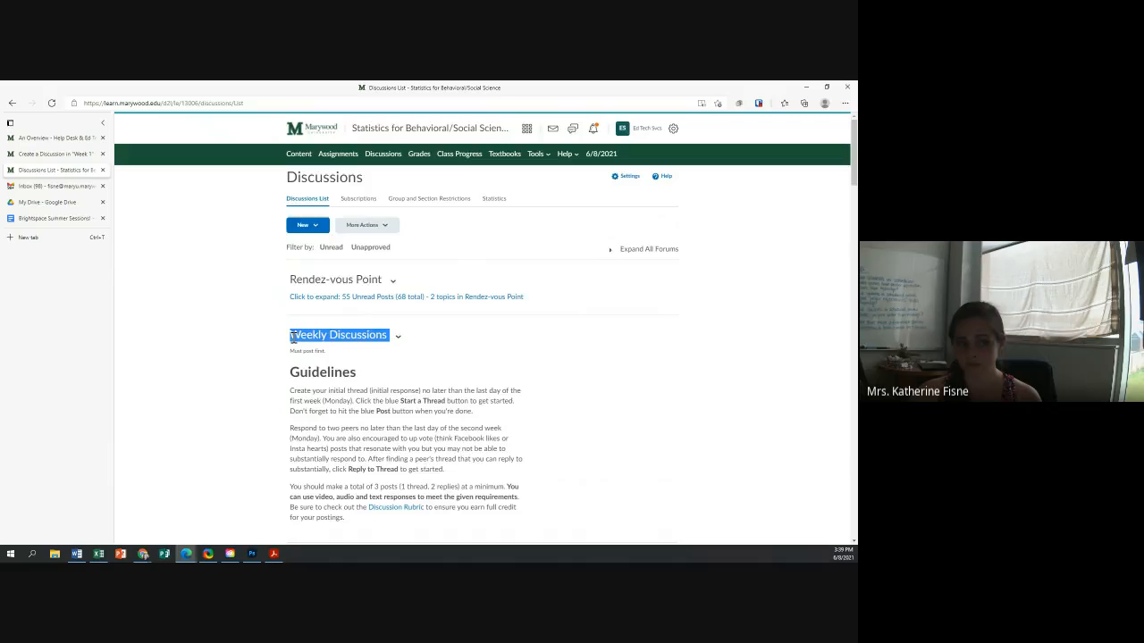
scroll(292, 337, "down", 3)
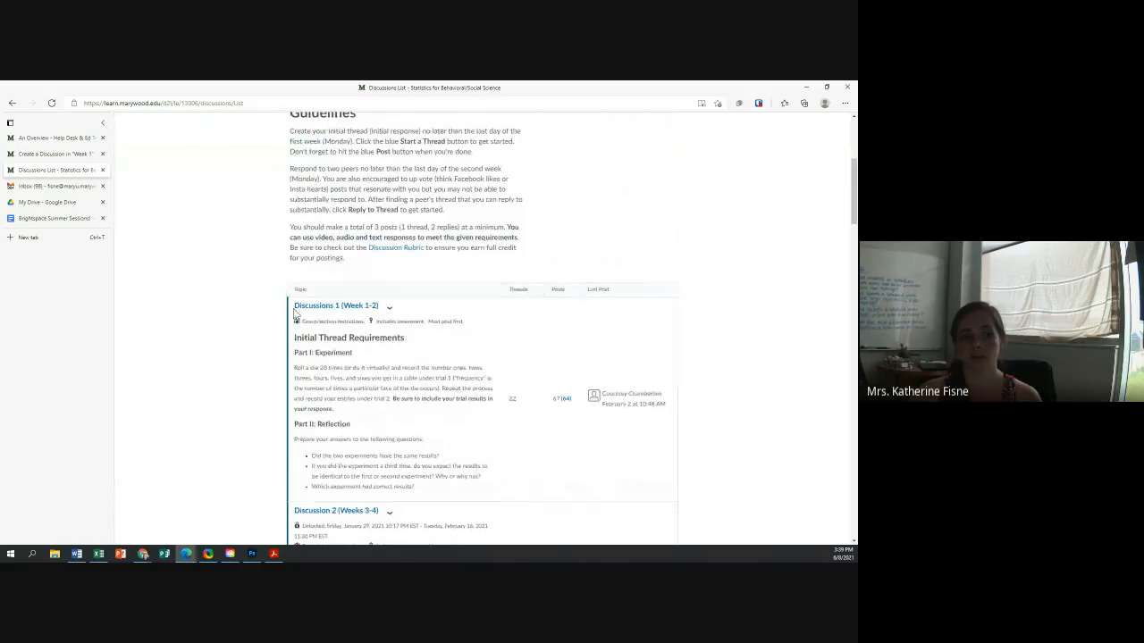
left_click_drag(294, 310, 296, 314)
left_click(291, 309)
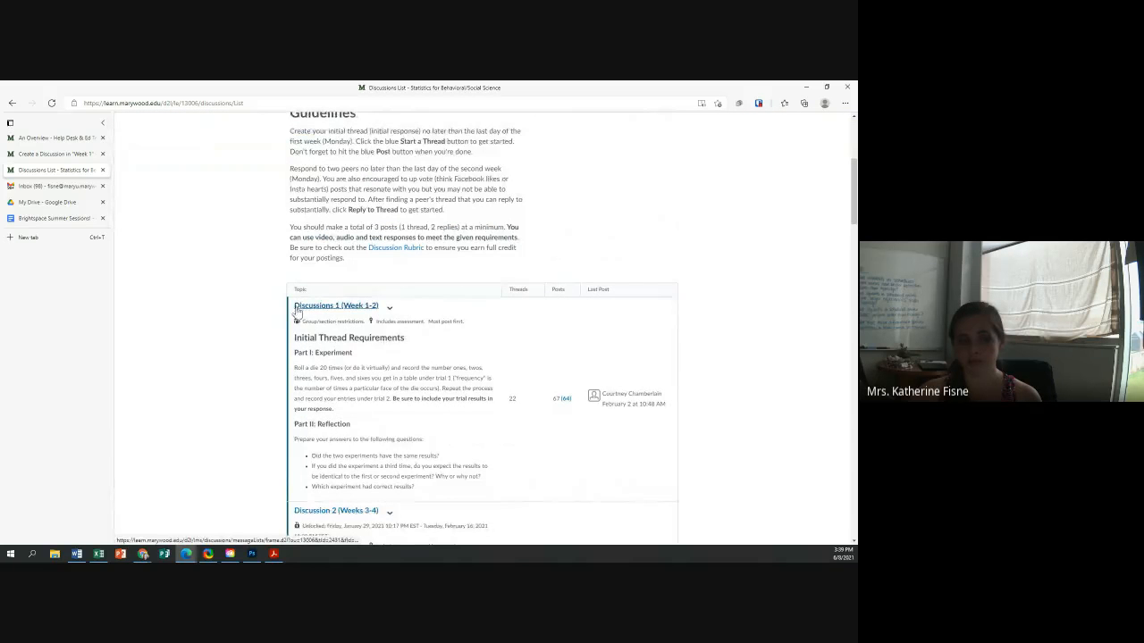
scroll(295, 311, "down", 2)
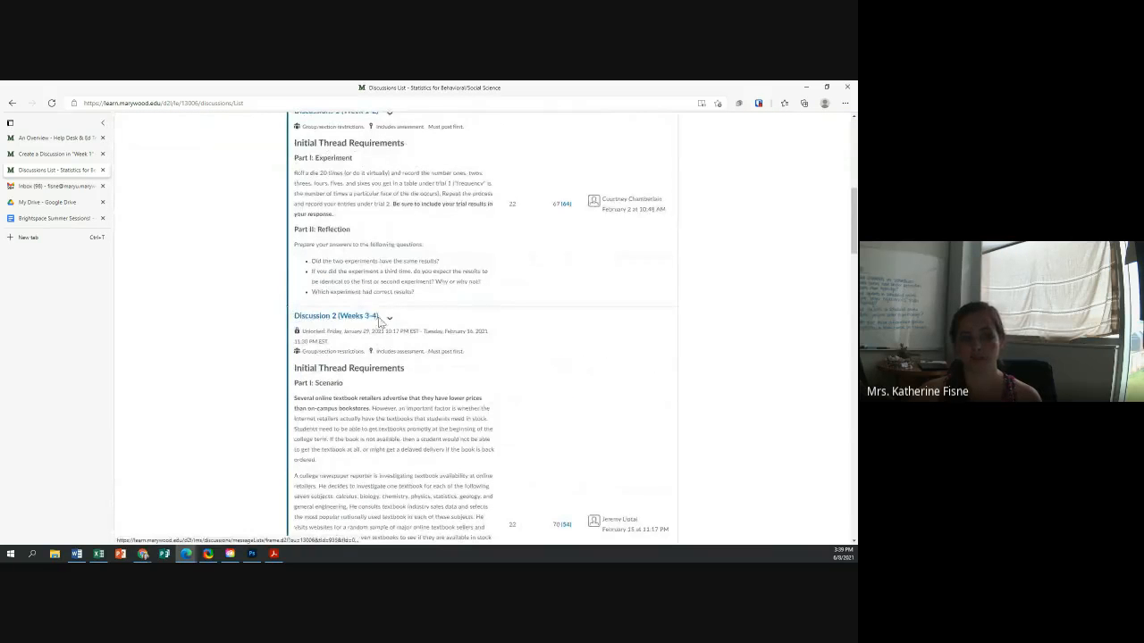
left_click_drag(380, 321, 293, 316)
scroll(378, 408, "down", 3)
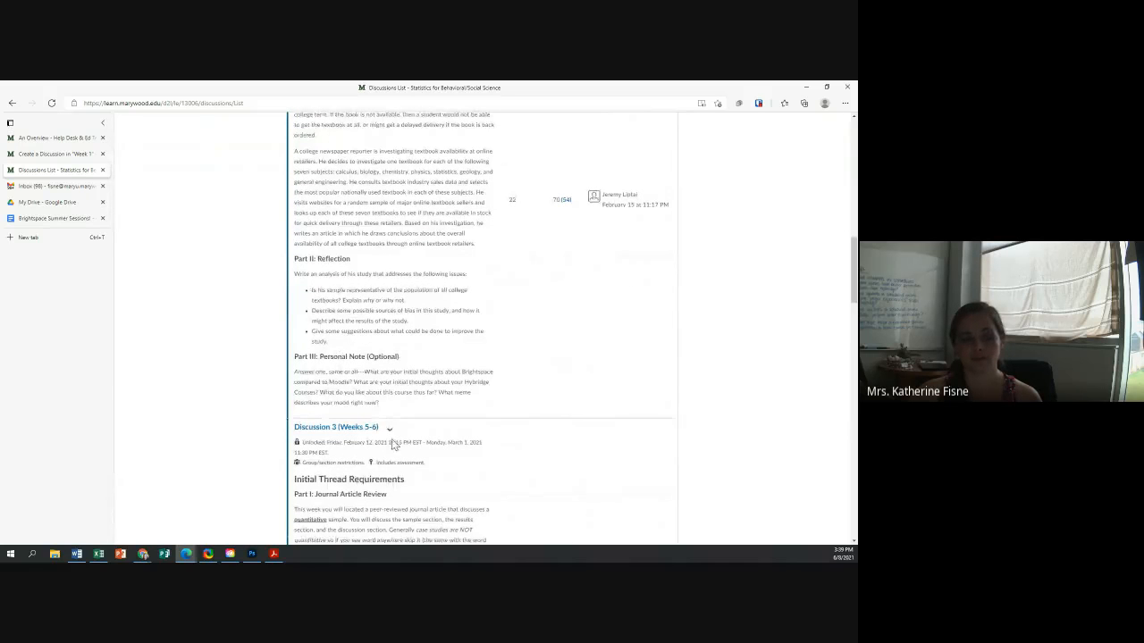
left_click_drag(381, 429, 296, 433)
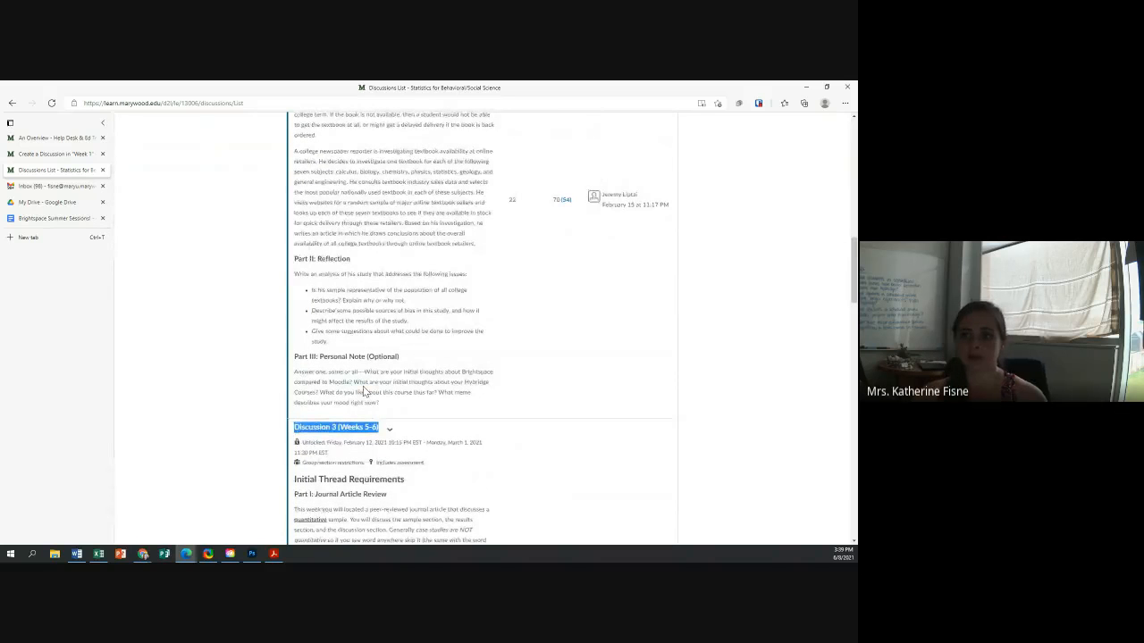
scroll(363, 386, "up", 8)
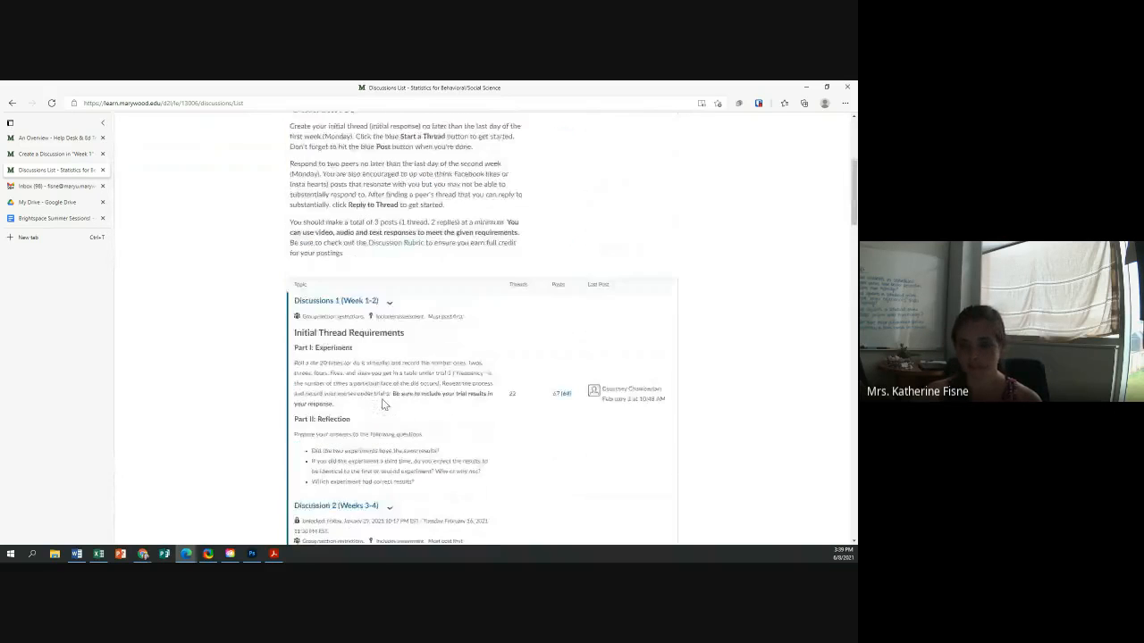
scroll(384, 405, "up", 5)
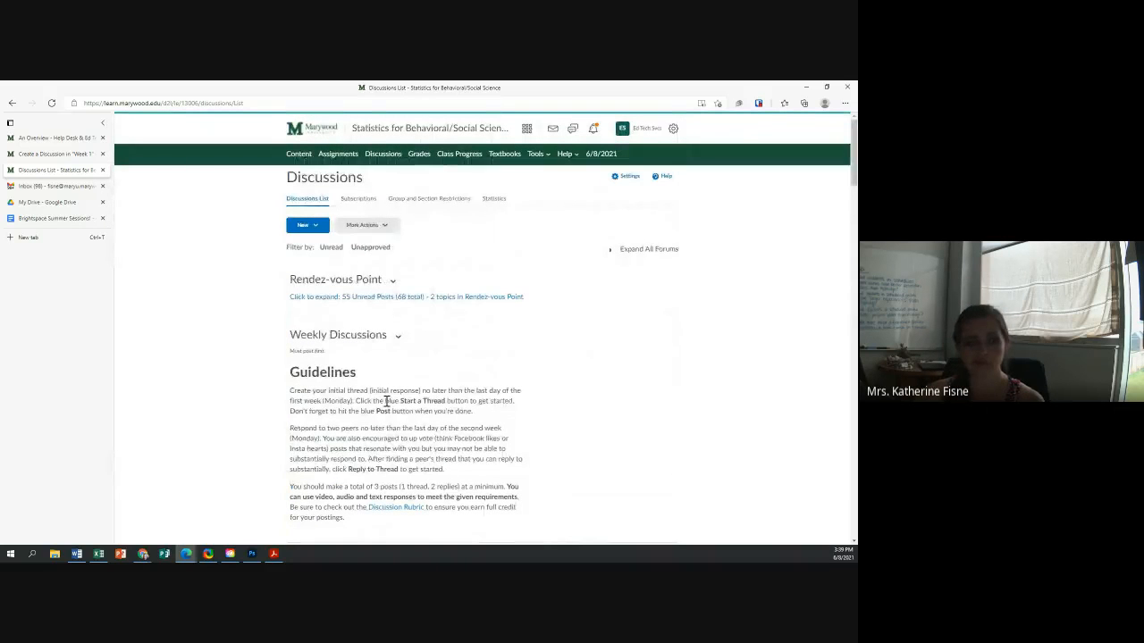
Expand the Rendez-vous Point forum and highlight its General Questions topic
left_click_drag(381, 279, 289, 279)
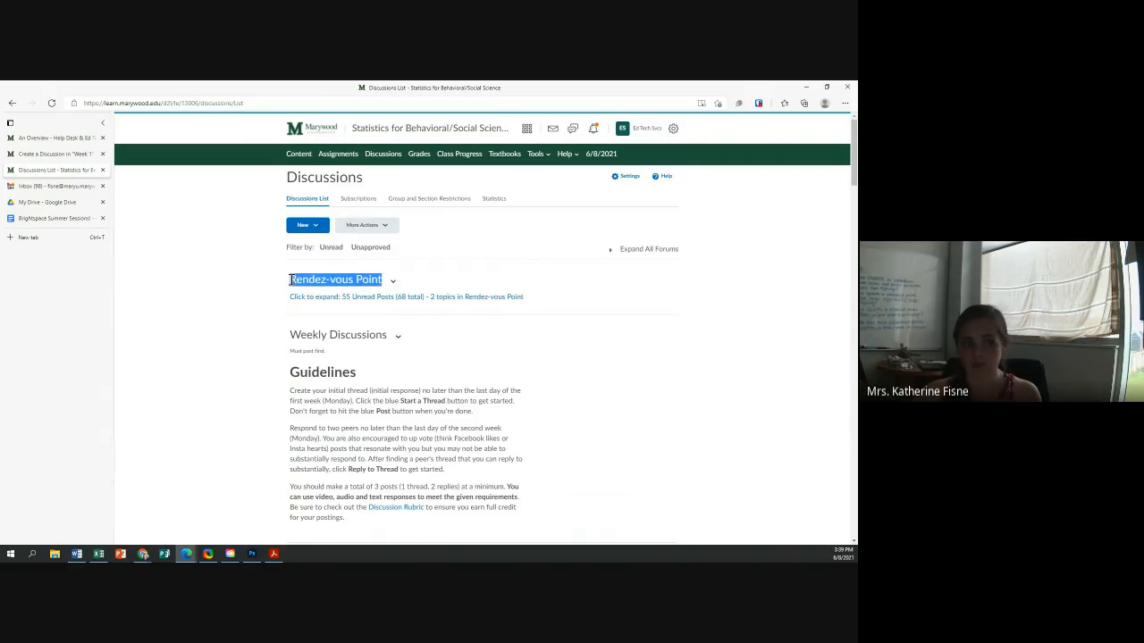
left_click(393, 280)
left_click(403, 324)
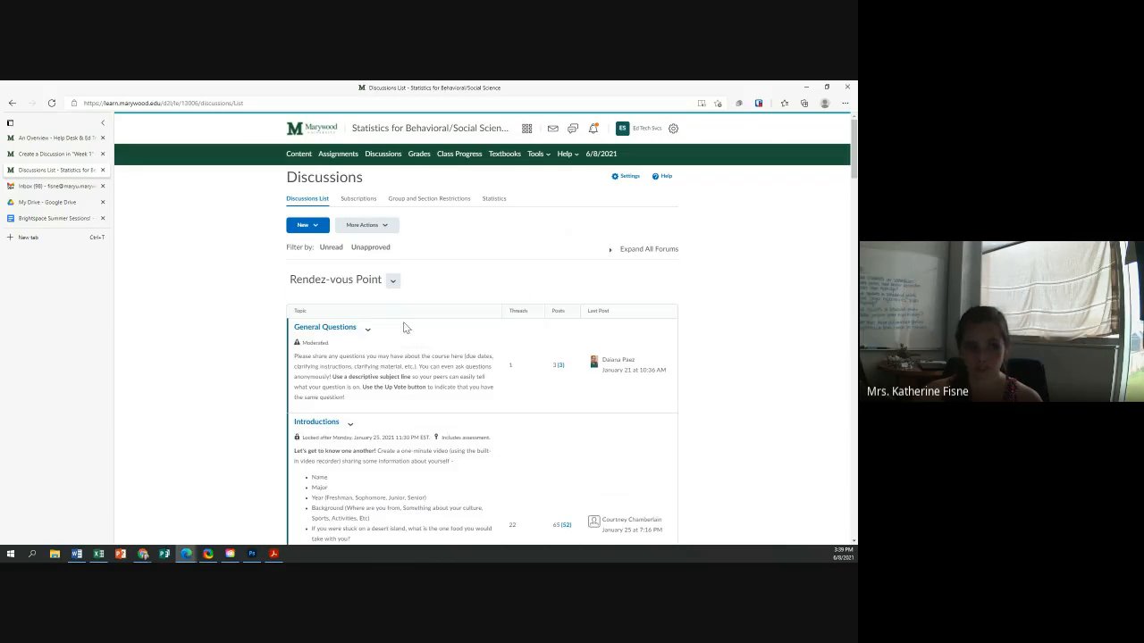
left_click_drag(359, 328, 293, 327)
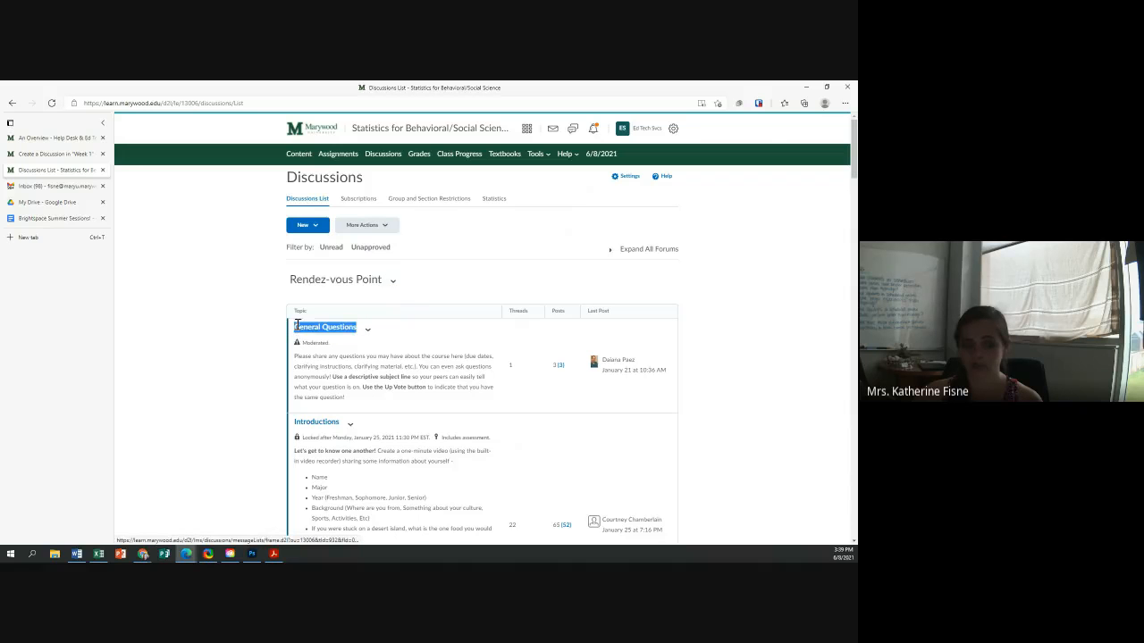
left_click(364, 390)
scroll(323, 379, "down", 1)
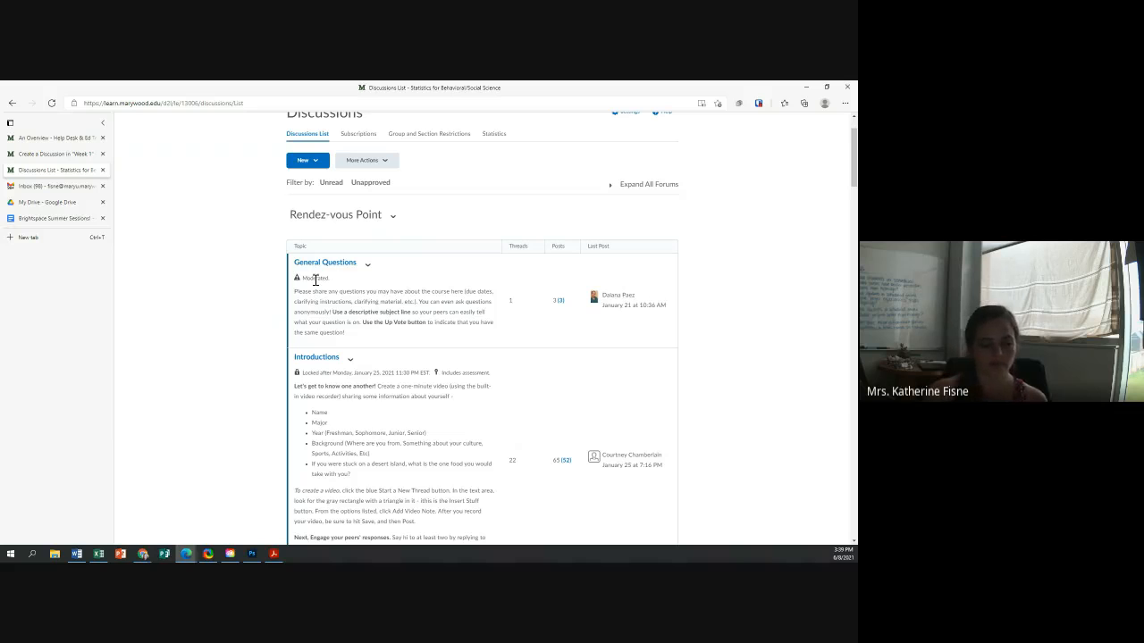
Enlarge the discussions page and inspect the Moderated label on the General Questions topic
scroll(315, 280, "up", 3)
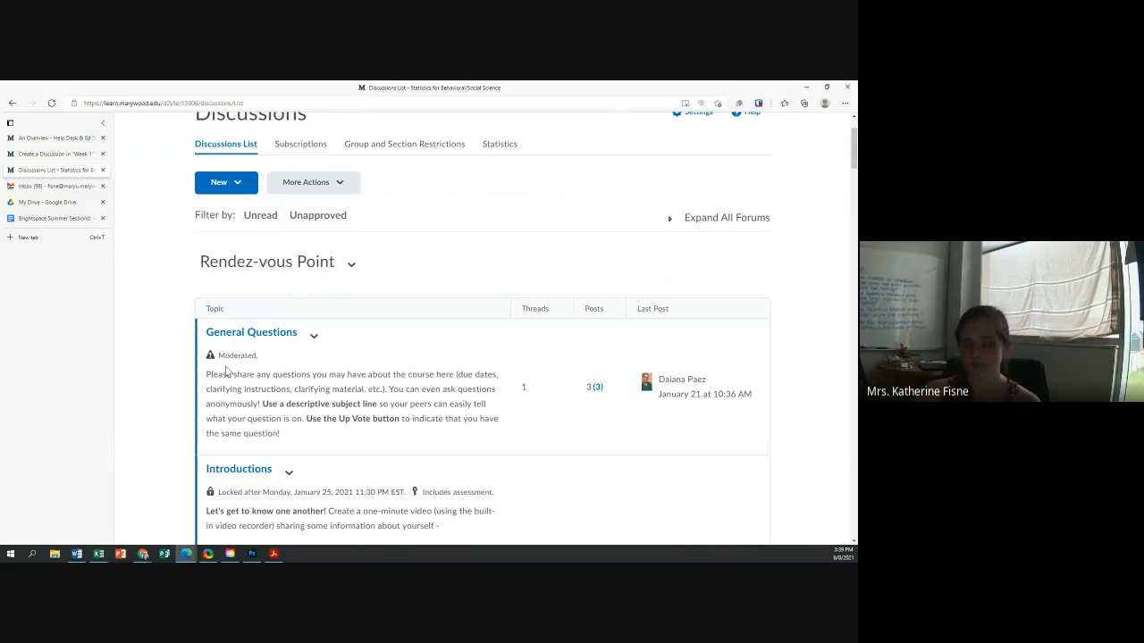
scroll(226, 371, "down", 4)
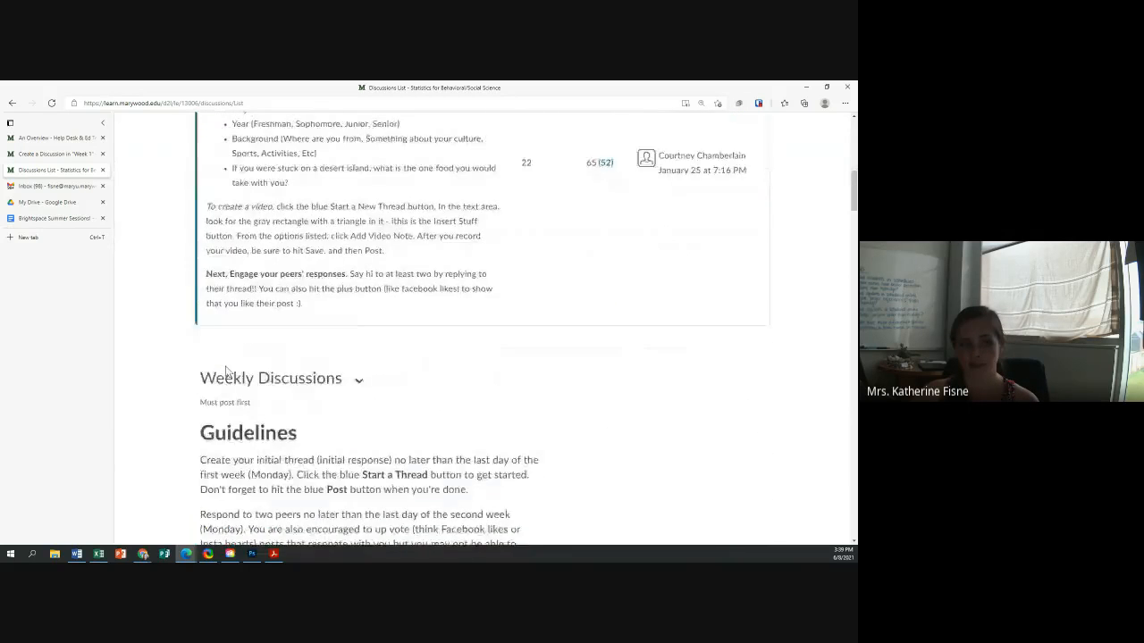
scroll(226, 371, "up", 5)
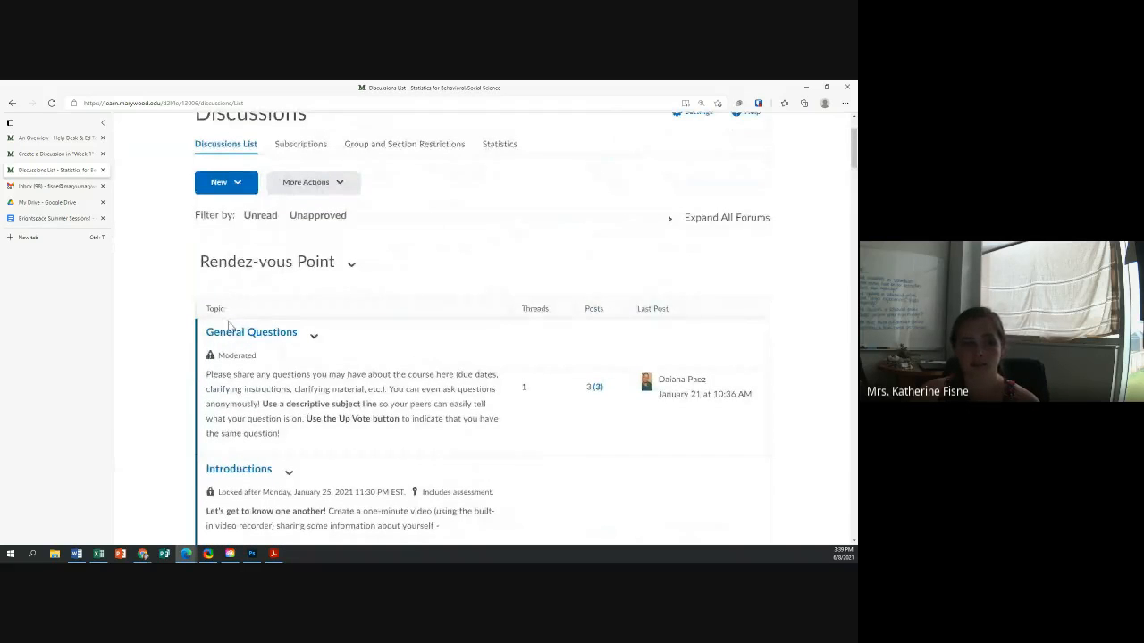
left_click_drag(259, 358, 207, 356)
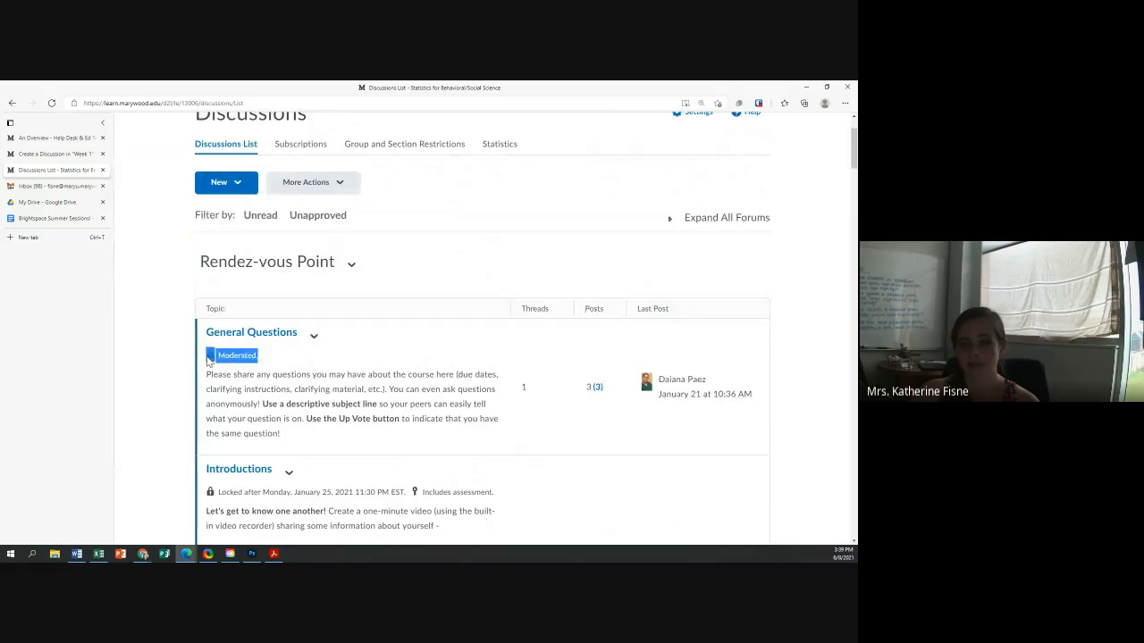
left_click(286, 415)
Inspect the lock date and assessment labels beneath the Introductions topic title
scroll(288, 413, "down", 2)
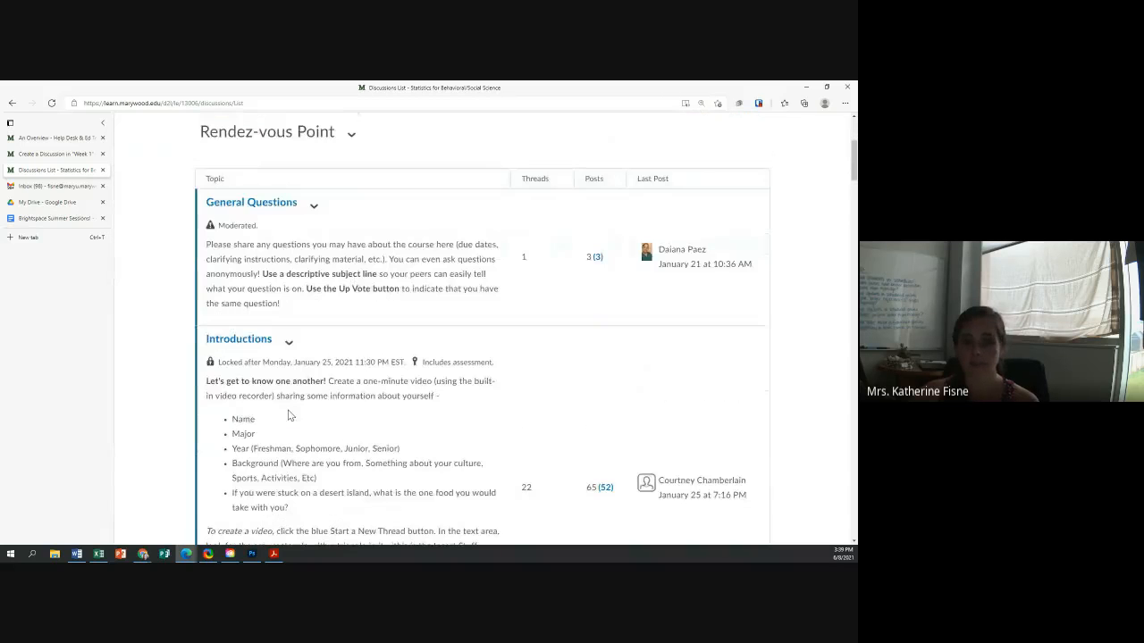
scroll(288, 411, "down", 1)
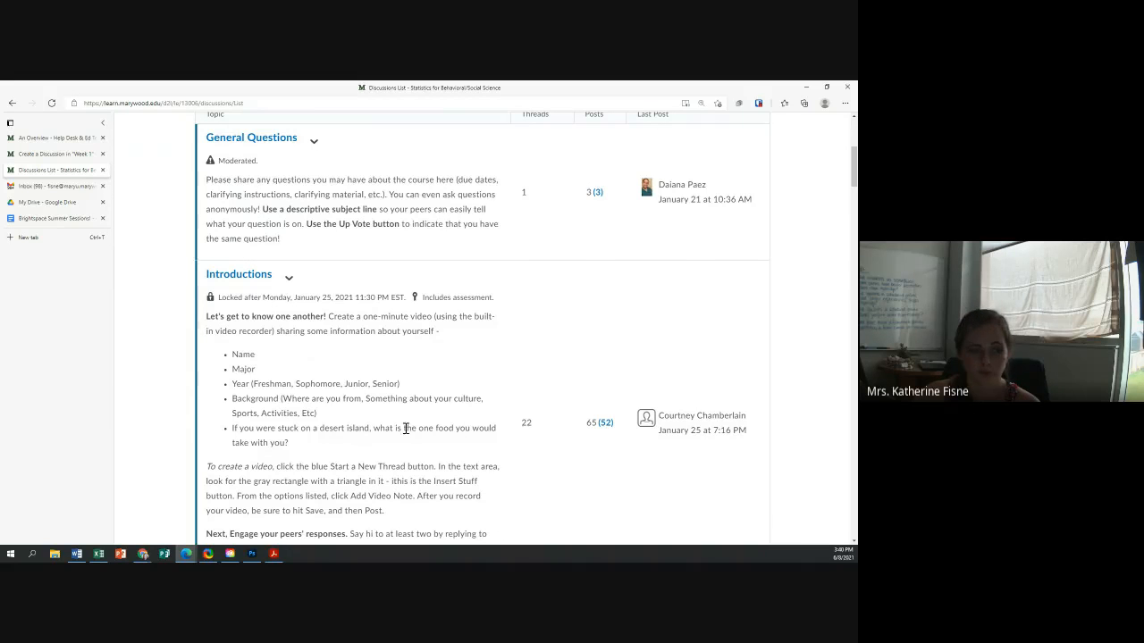
left_click_drag(498, 298, 204, 304)
left_click(385, 316)
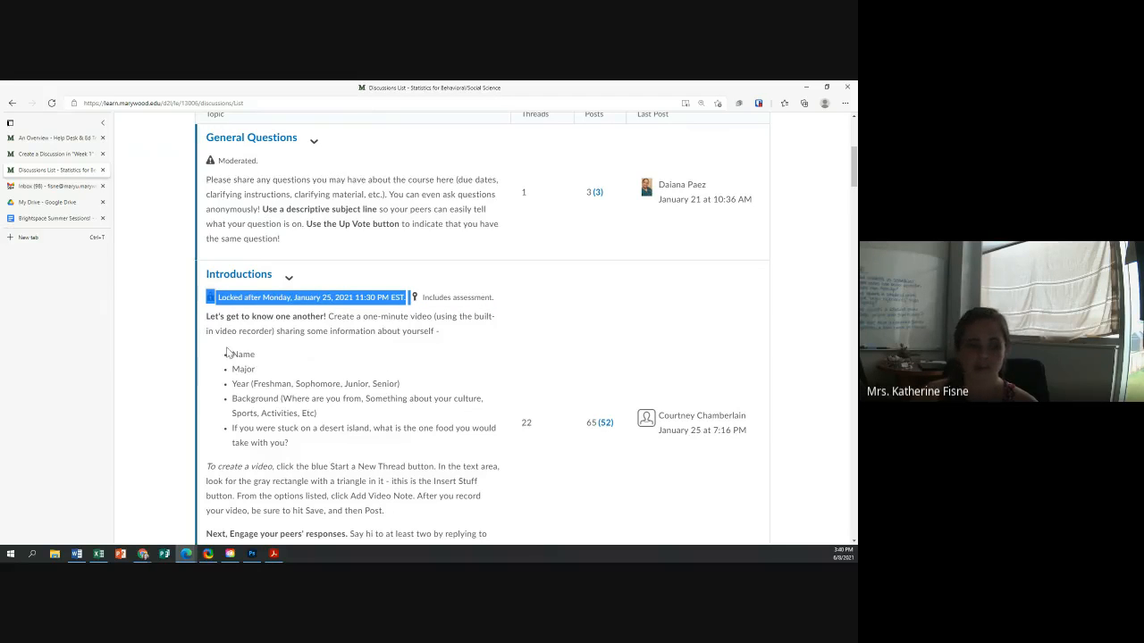
Inspect the group/section restrictions label on the Discussions 1 (Week 1-2) topic in the Weekly Discussions forum
scroll(232, 358, "down", 5)
scroll(255, 353, "down", 5)
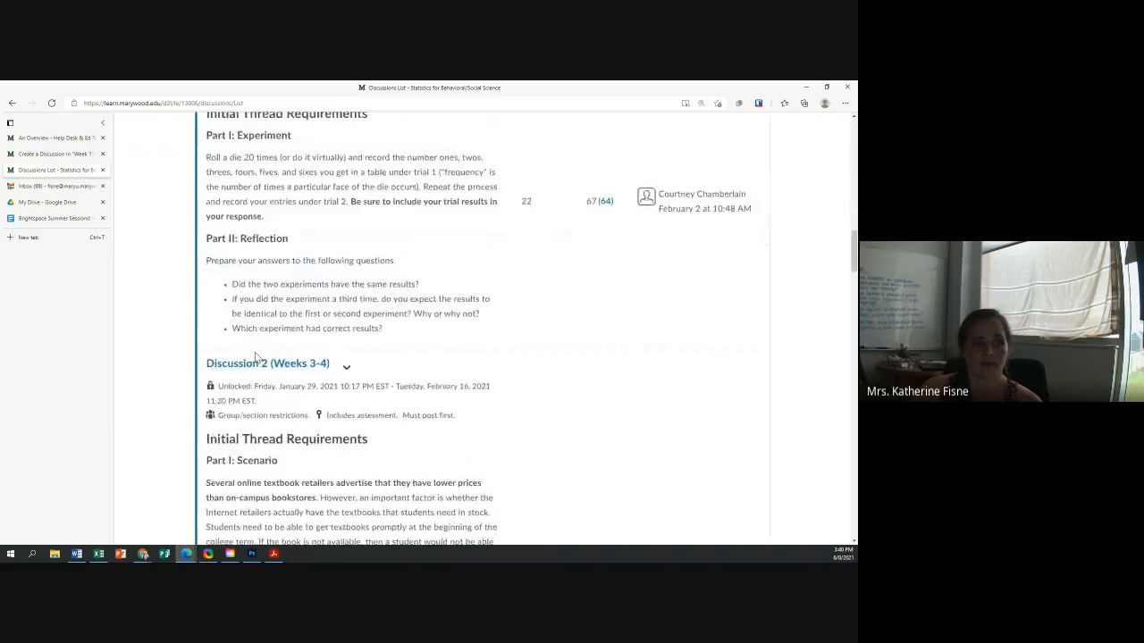
scroll(295, 218, "up", 1)
left_click_drag(309, 216, 207, 216)
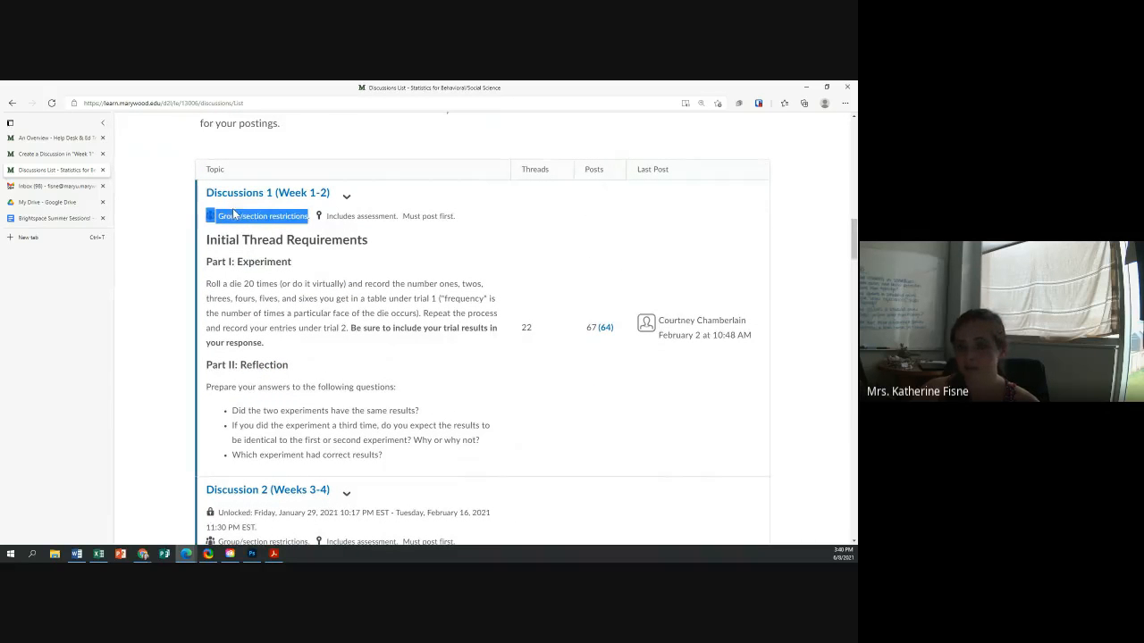
Inspect the Must post first label on Discussions 1 (Week 1-2) and the unlock dates on Discussion 2 (Weeks 3-4)
left_click(259, 287)
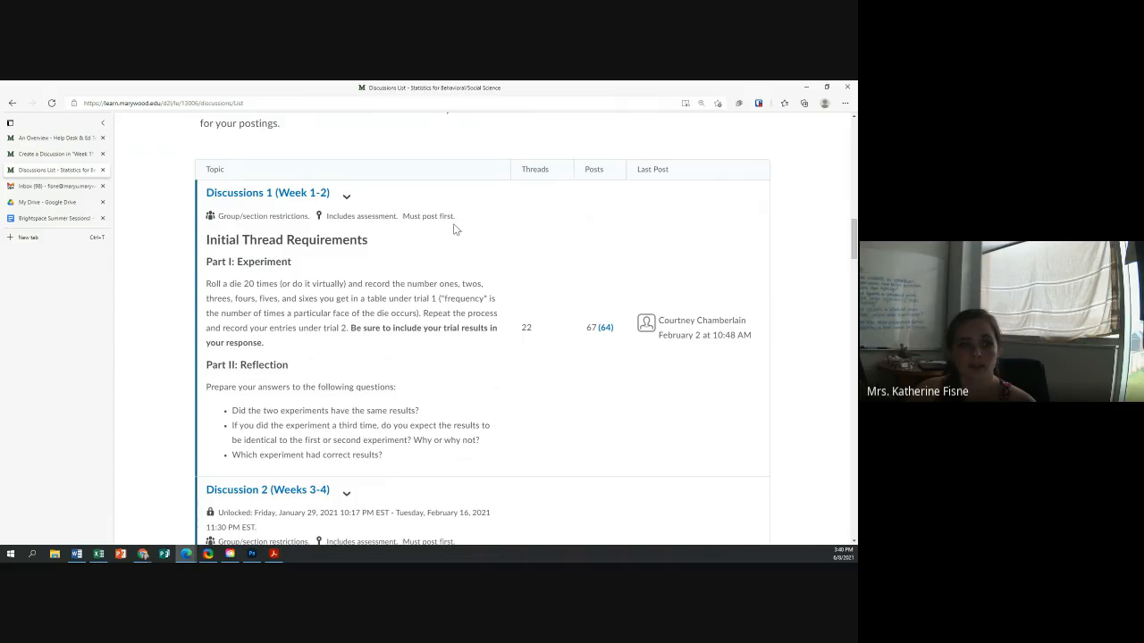
left_click_drag(403, 216, 454, 220)
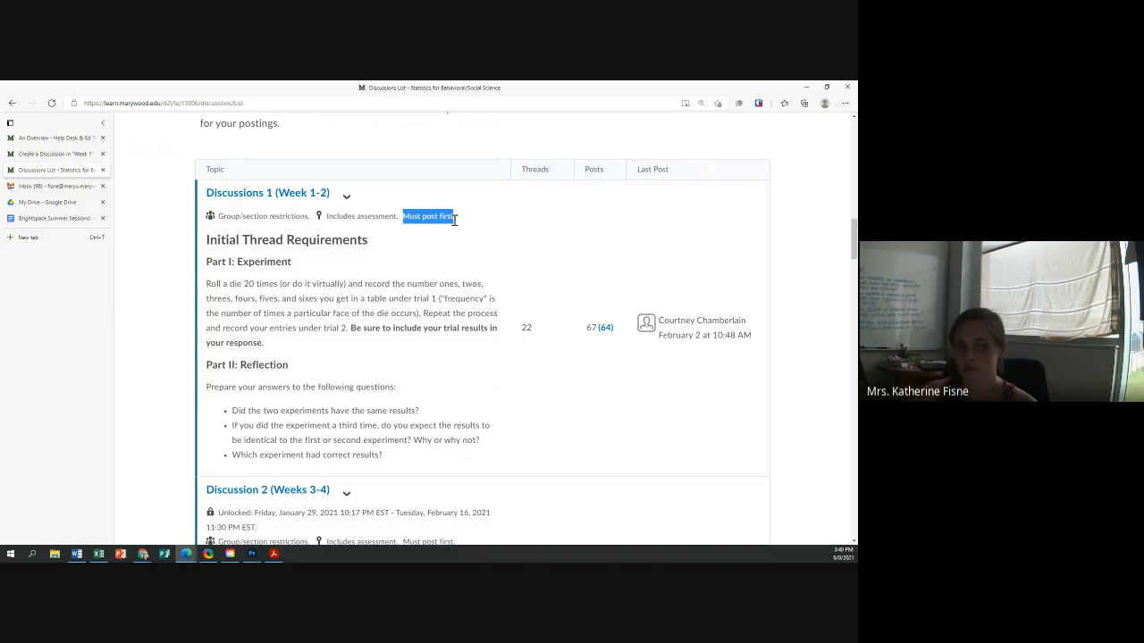
scroll(451, 248, "down", 3)
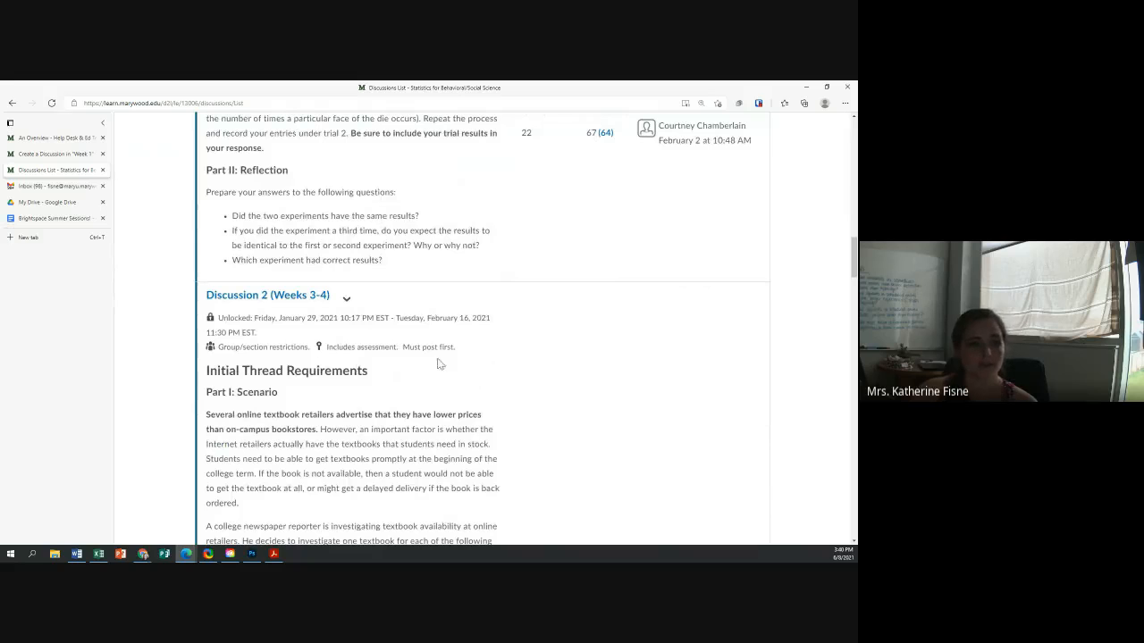
left_click_drag(454, 348, 268, 332)
left_click(228, 319)
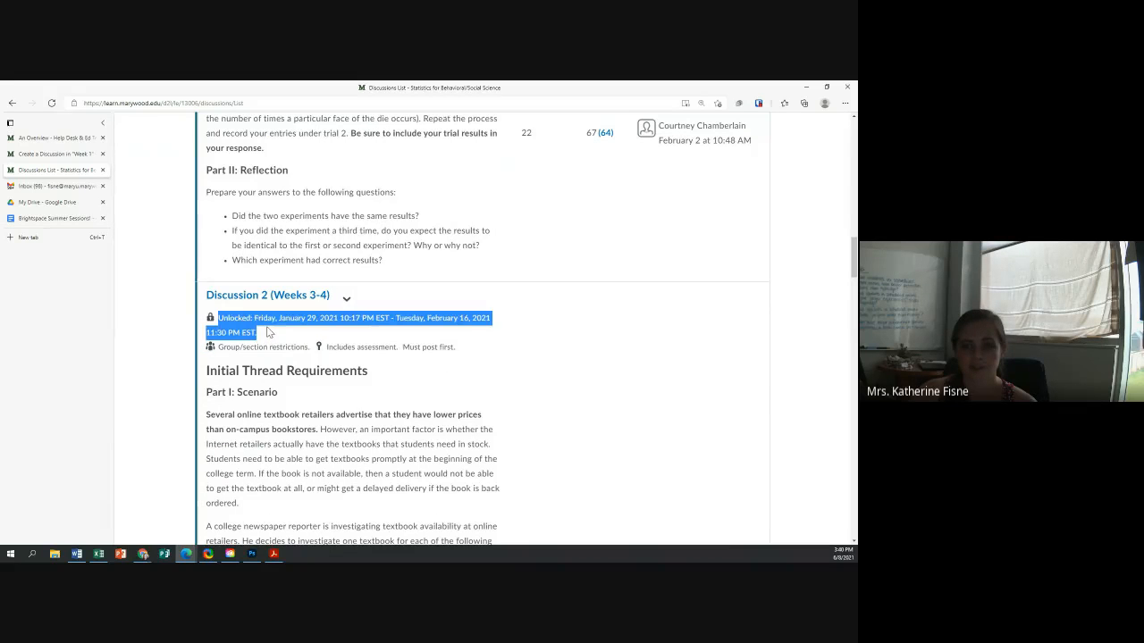
Inspect the group/section restrictions, assessment and Must post first labels on the Discussion 2 (Weeks 3-4) topic
left_click(275, 347)
triple_click(288, 348)
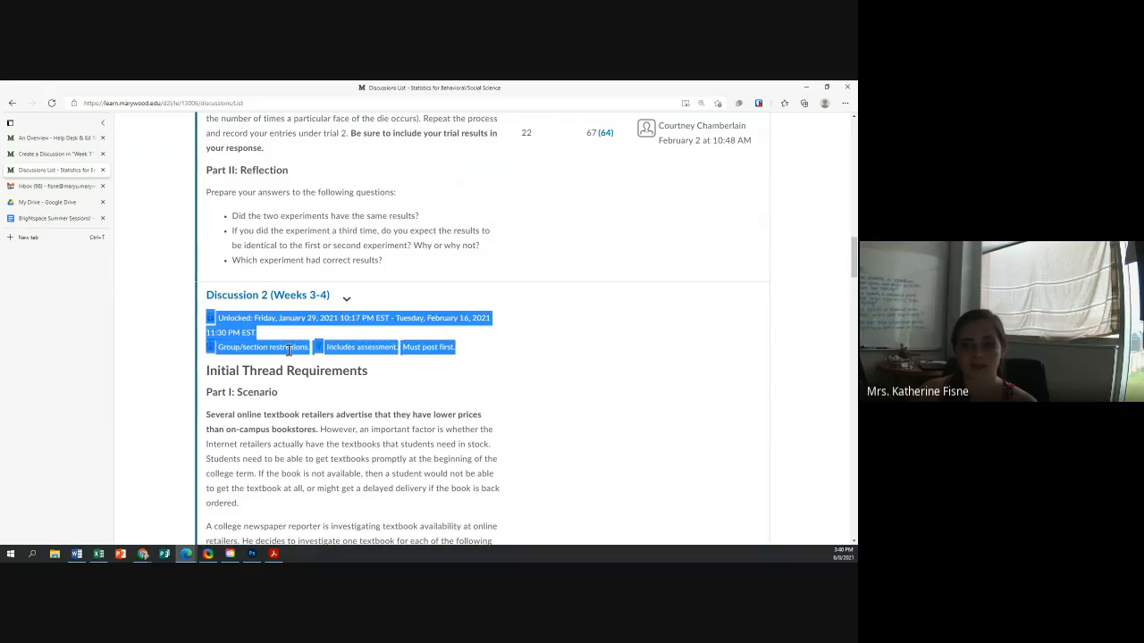
left_click(288, 350)
left_click_drag(305, 347, 232, 349)
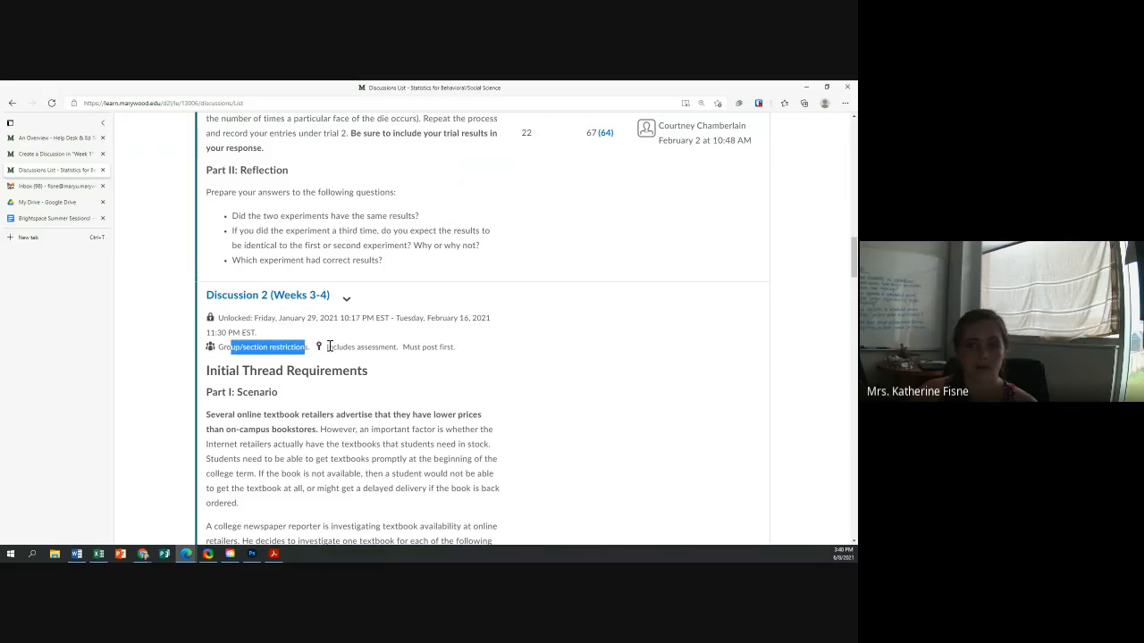
left_click_drag(378, 347, 345, 349)
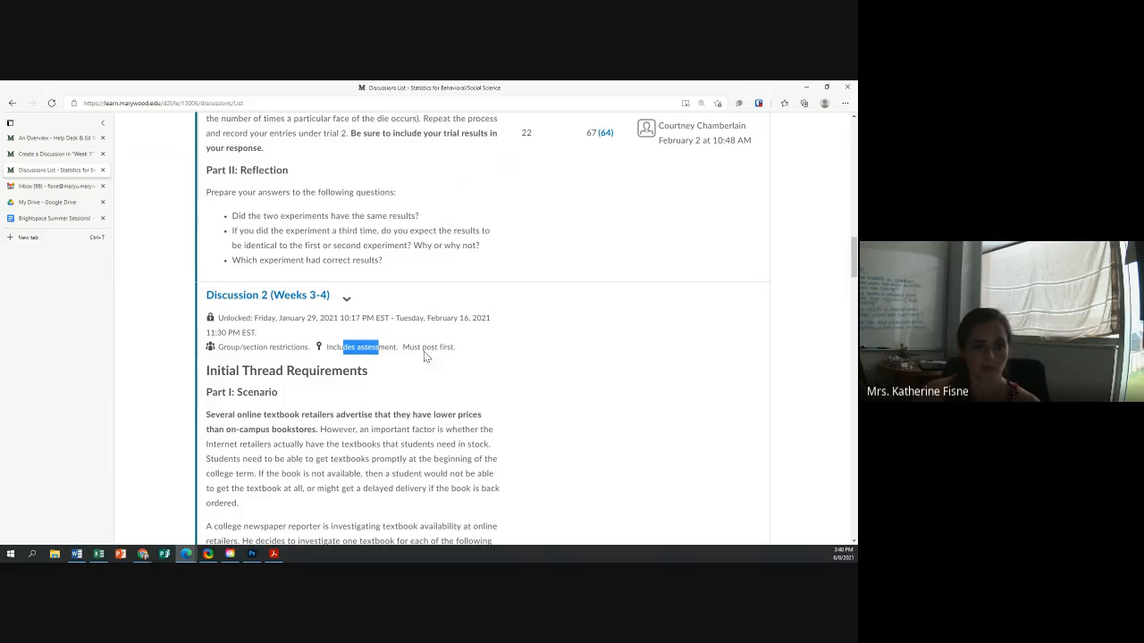
left_click_drag(409, 347, 449, 350)
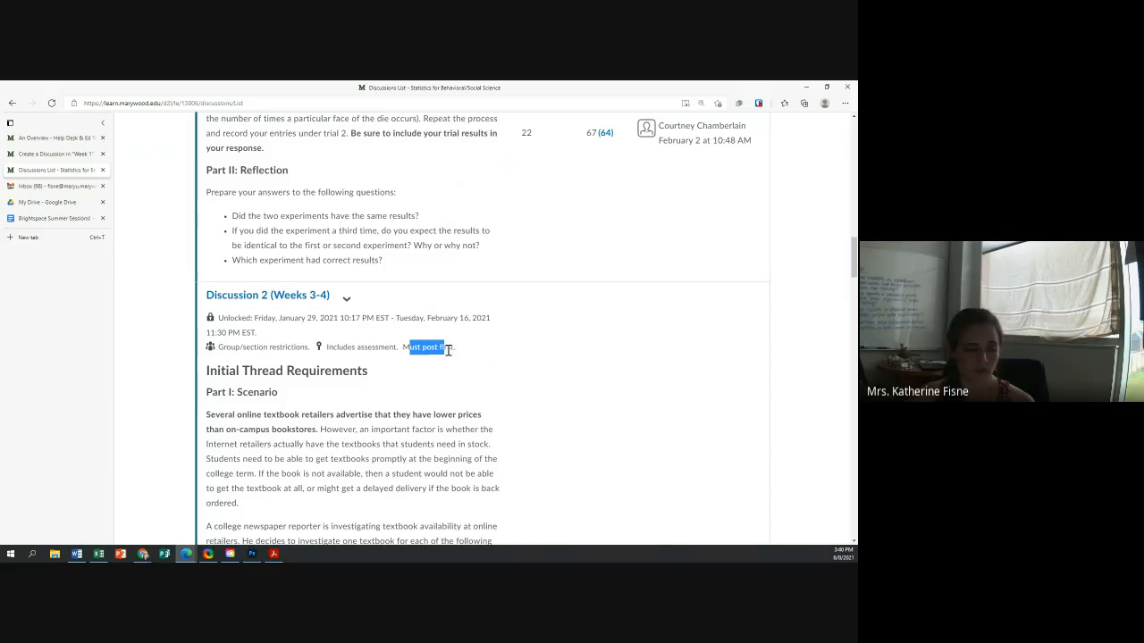
scroll(449, 321, "up", 10)
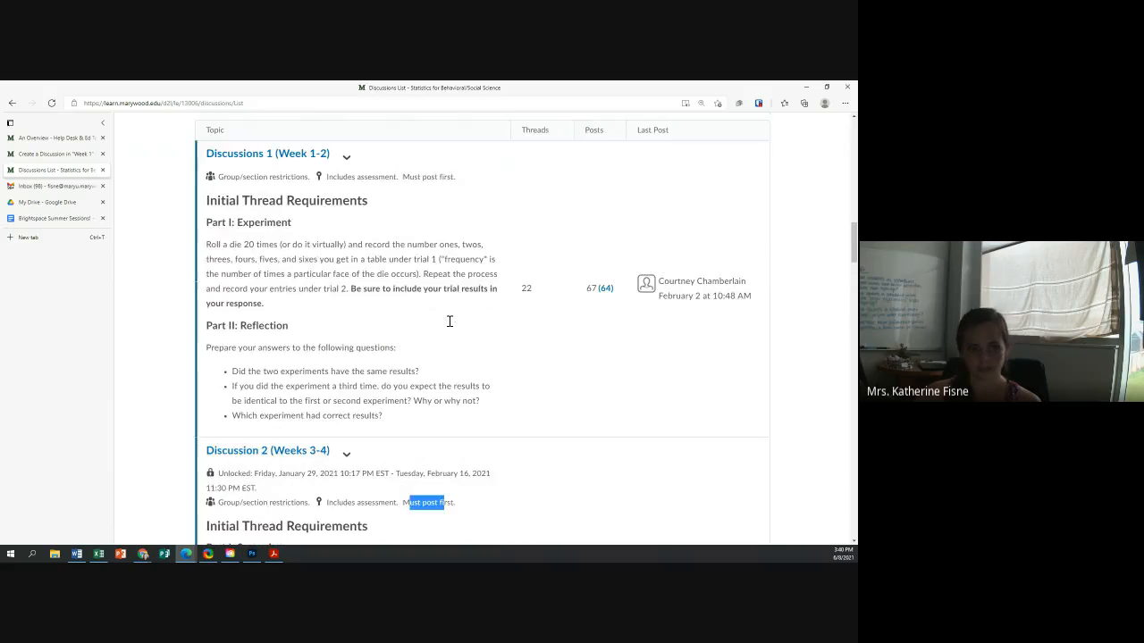
scroll(449, 326, "down", 5)
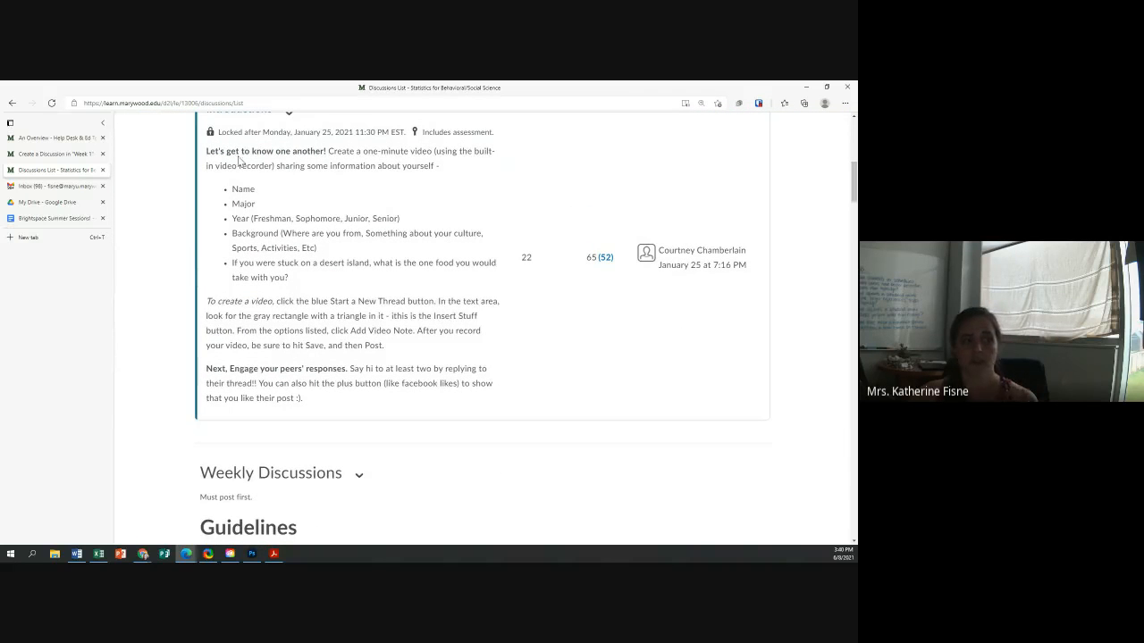
Return to the Week 1 discussion creation page, dismiss the course selector and title the discussion TOPIC TITLE
left_click(70, 155)
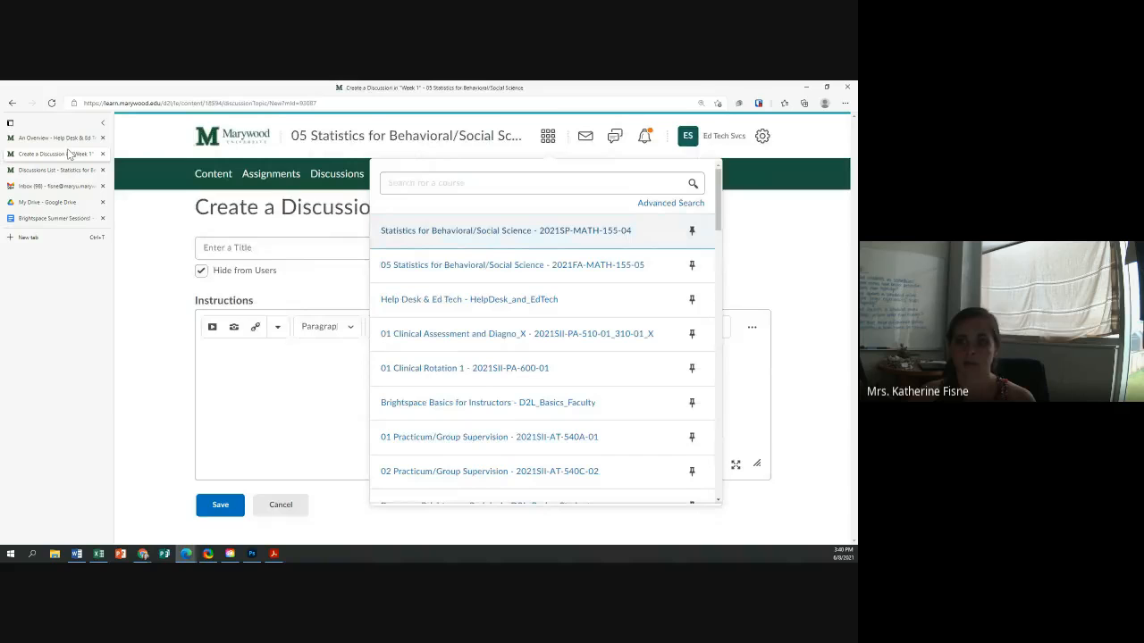
left_click(545, 135)
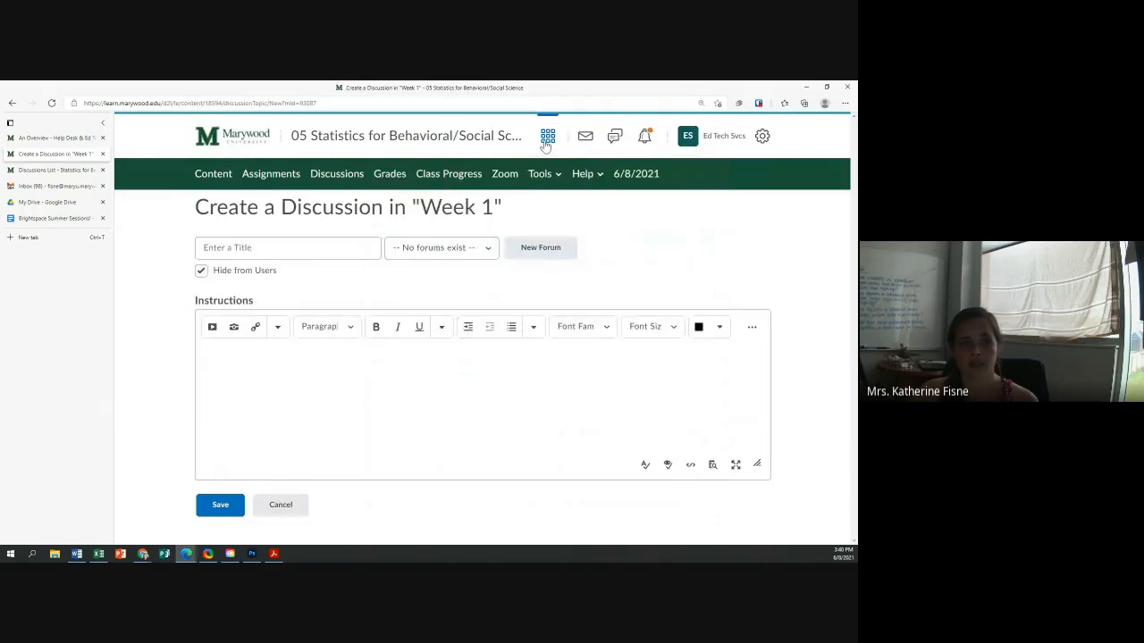
left_click(308, 247)
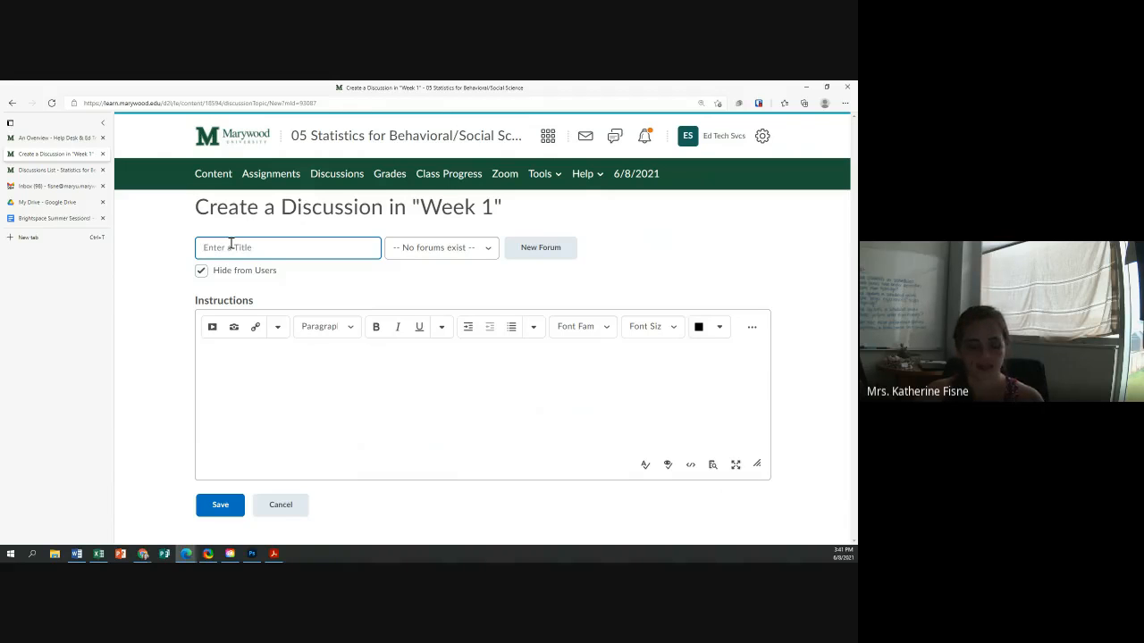
type("TOPIC TITLE")
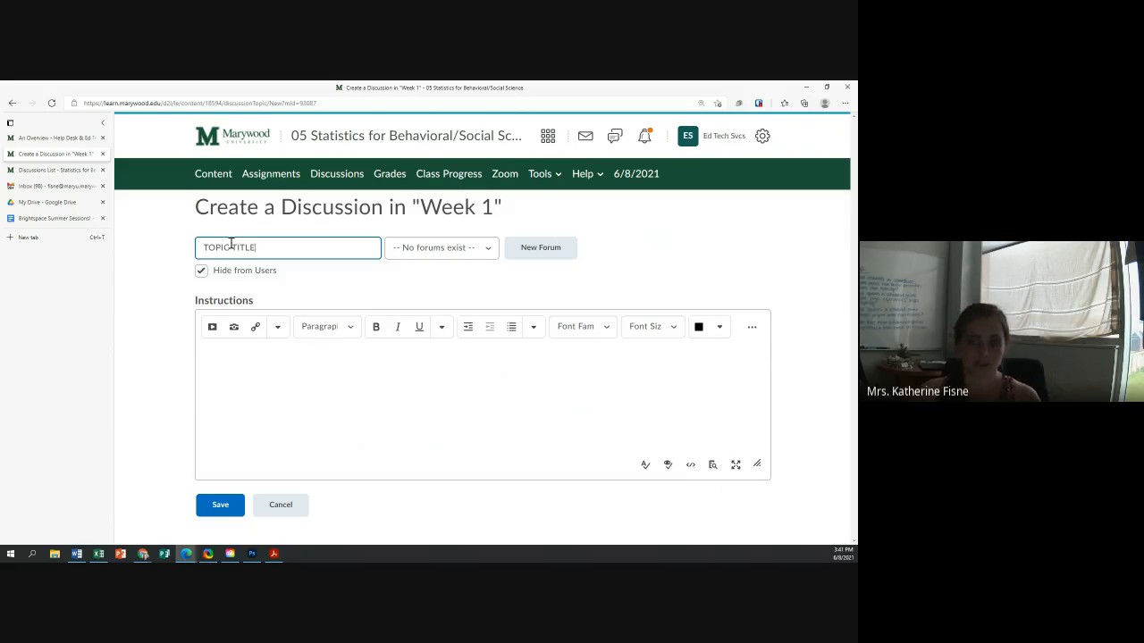
Create a discussion forum named Category #1 and choose it as the topic's forum
left_click(421, 249)
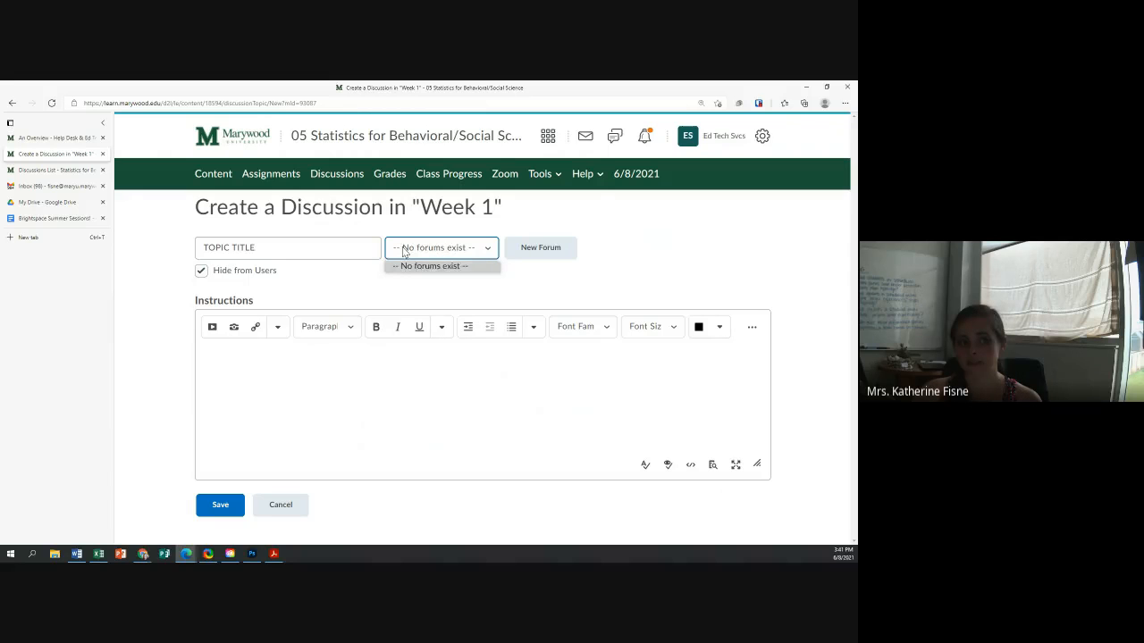
left_click(403, 252)
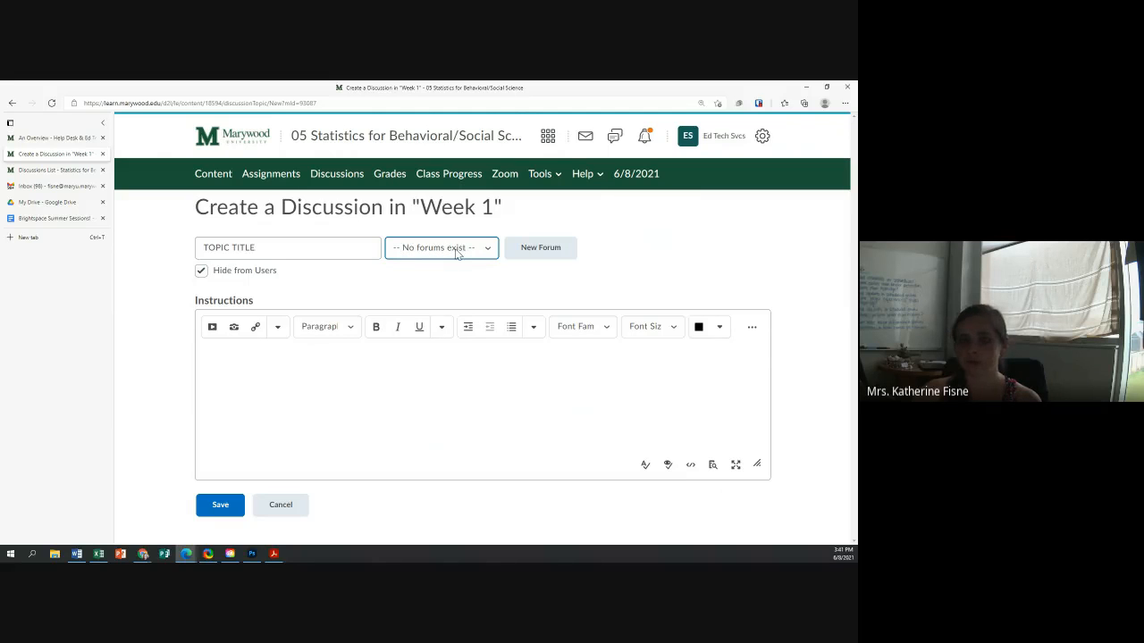
left_click(527, 250)
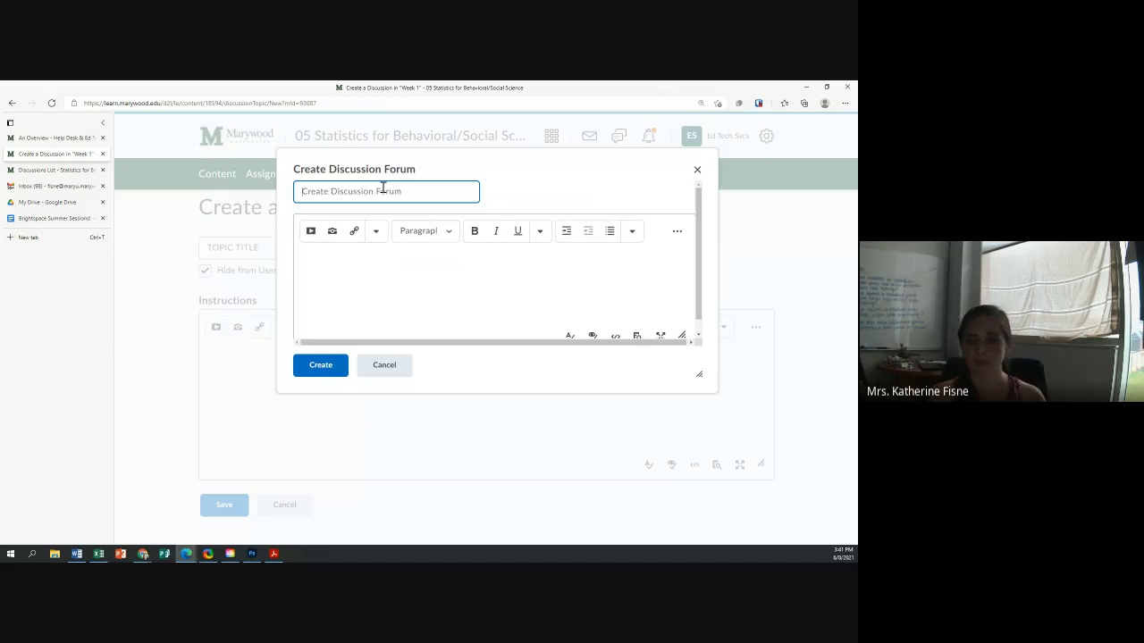
type("Category #1")
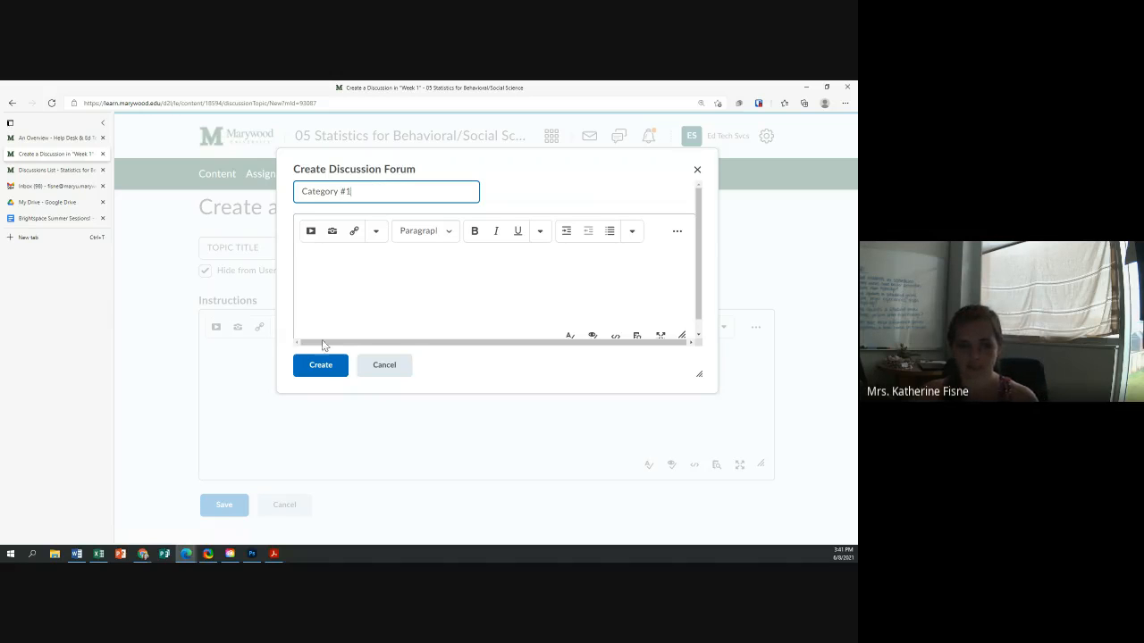
left_click(323, 366)
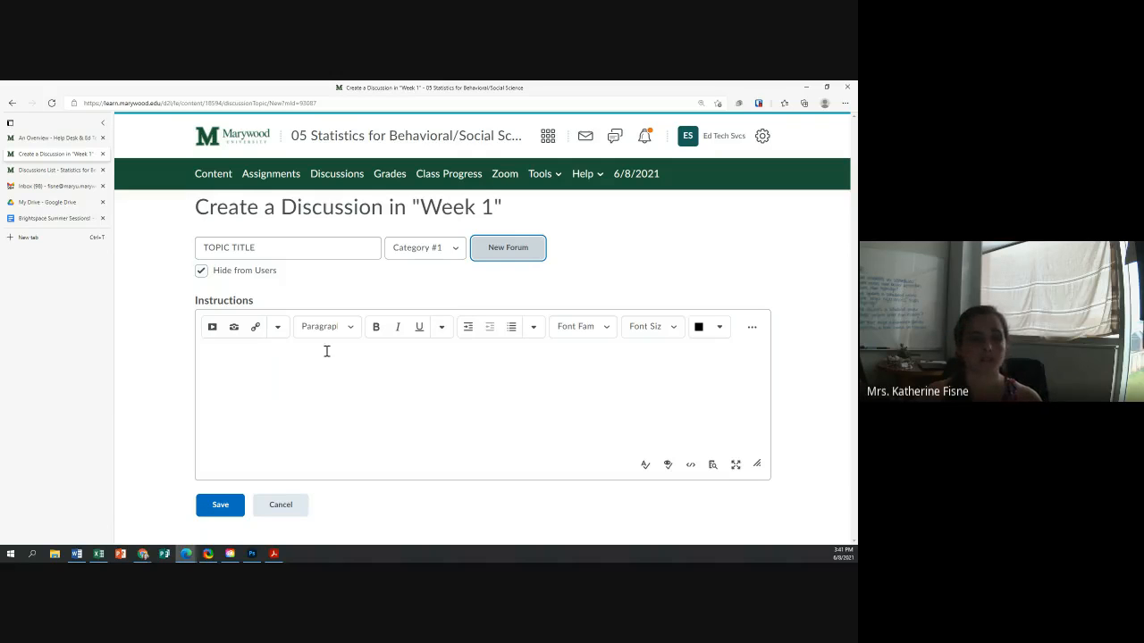
left_click(395, 247)
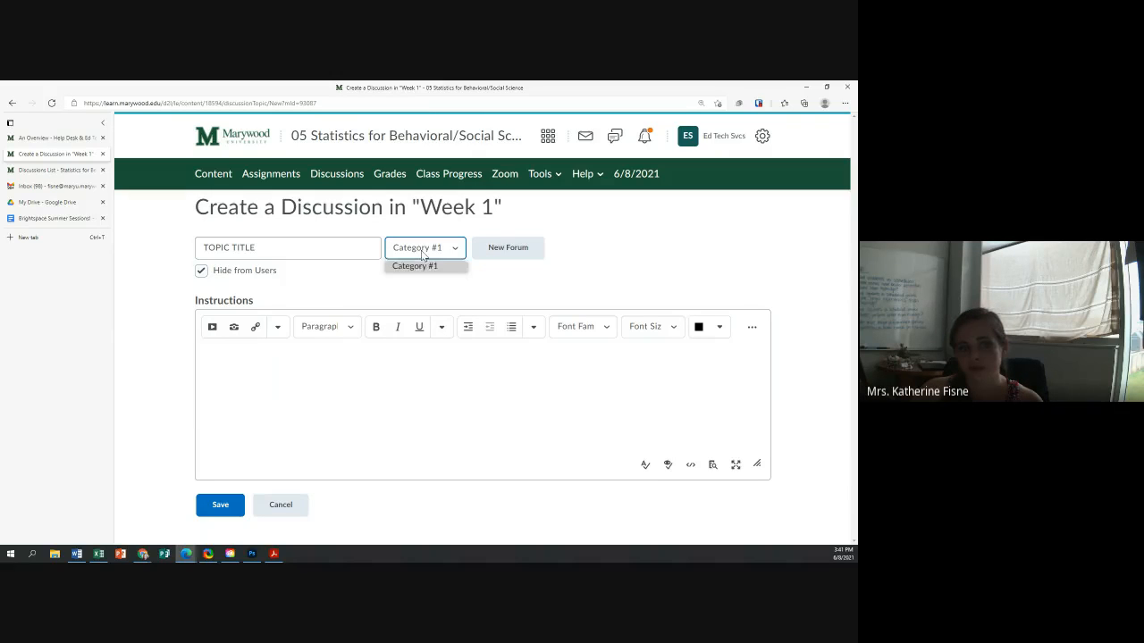
left_click(419, 266)
Create a second discussion forum named Grouping #1 and assign the topic to it
left_click(505, 251)
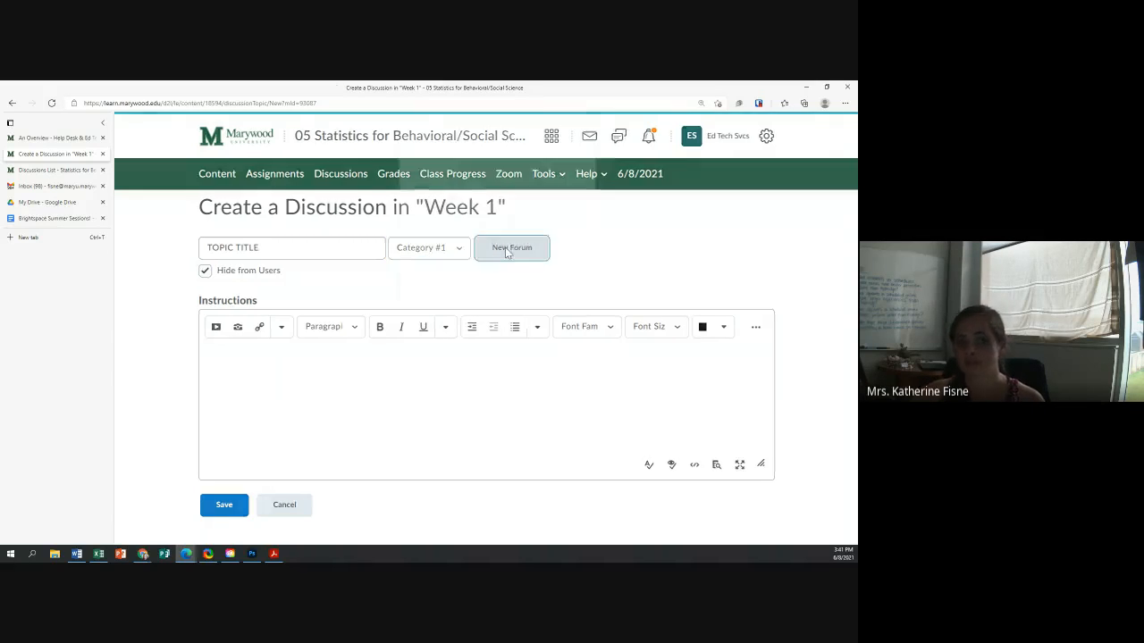
type("Grouping #1")
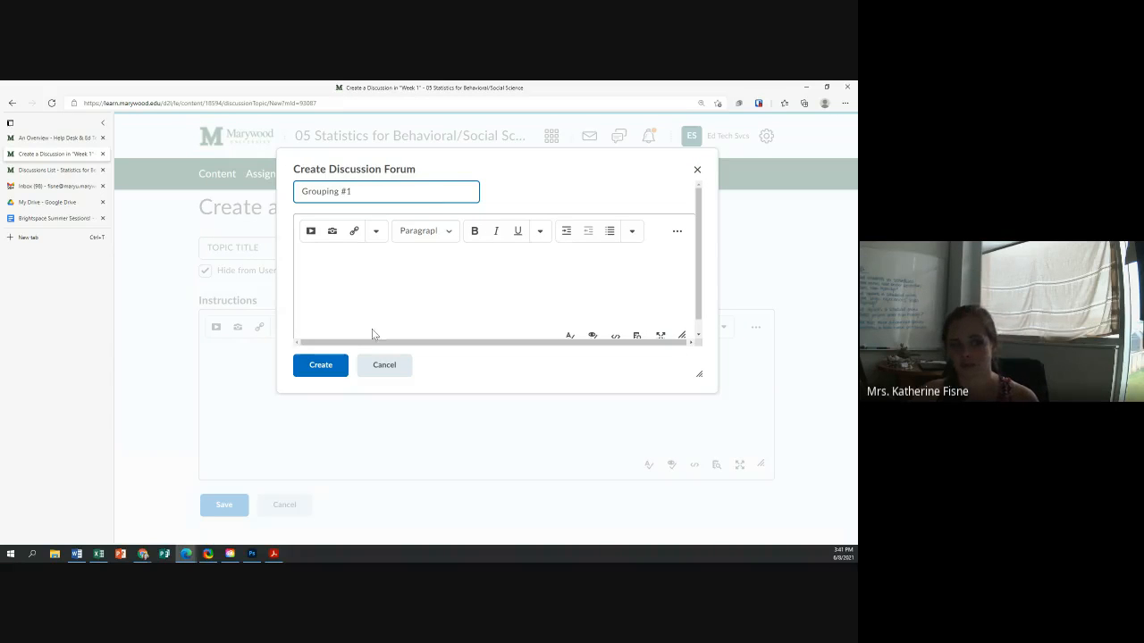
left_click(321, 365)
left_click(453, 252)
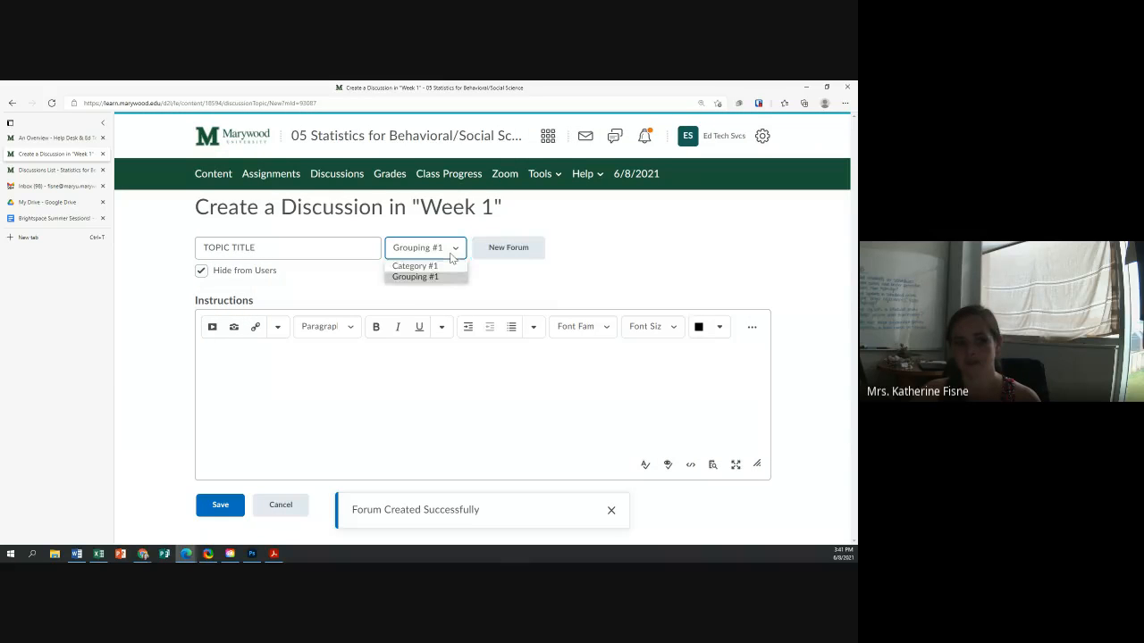
left_click(443, 266)
left_click(435, 252)
left_click(432, 276)
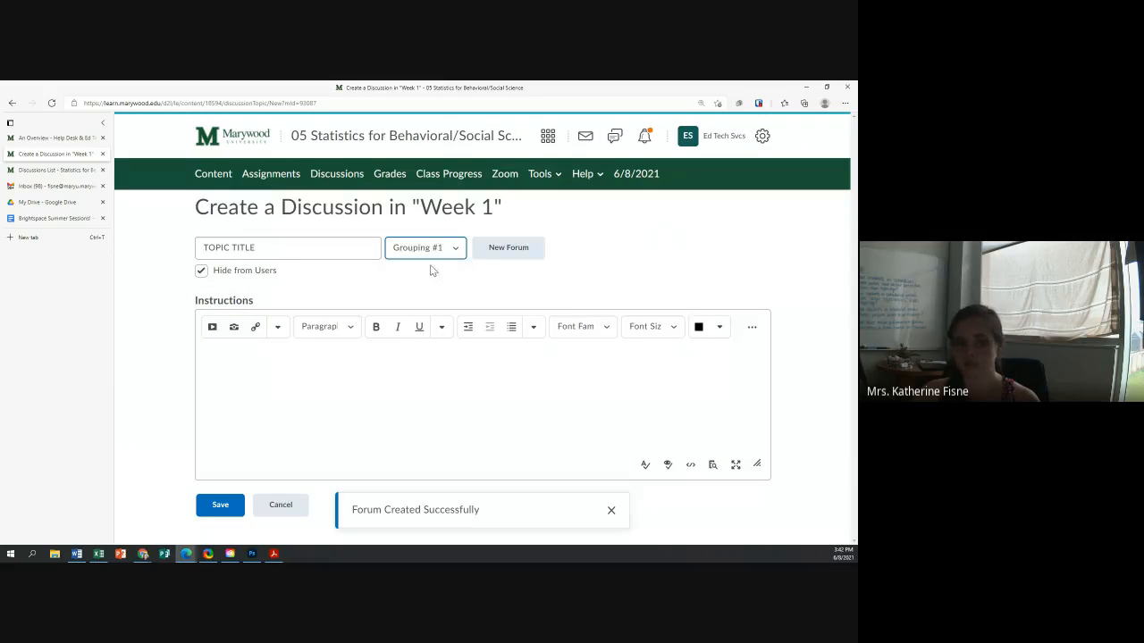
left_click(431, 257)
left_click(422, 276)
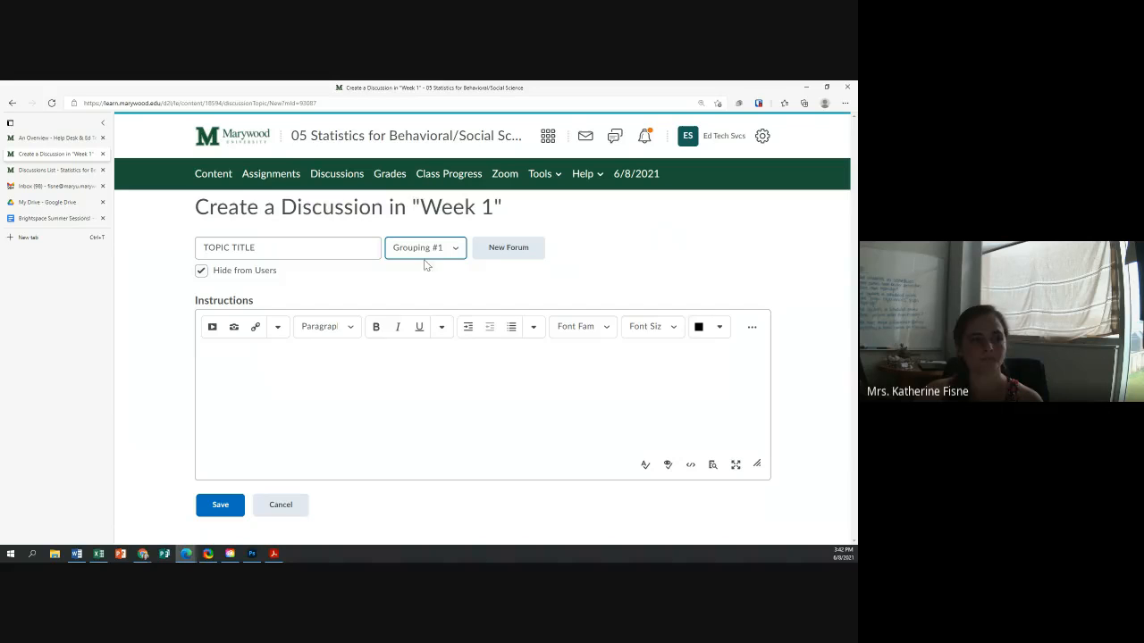
Enter the instructions "Prompt for the student. What three things do you like about this subject?" and make the discussion visible to users
left_click(275, 404)
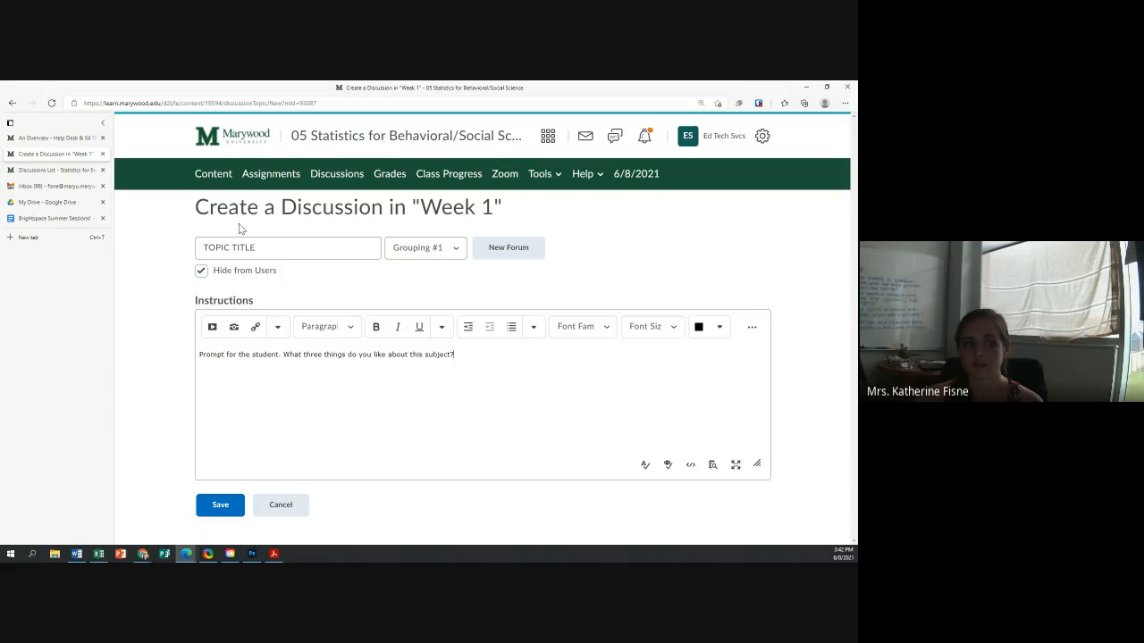
left_click_drag(194, 211, 393, 209)
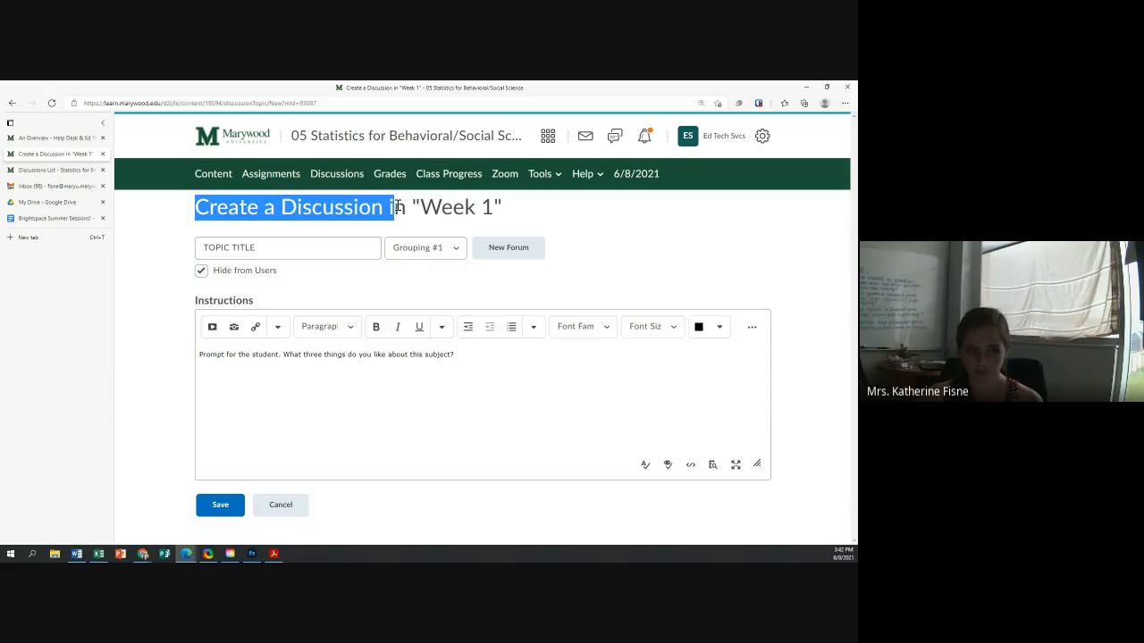
left_click(397, 207)
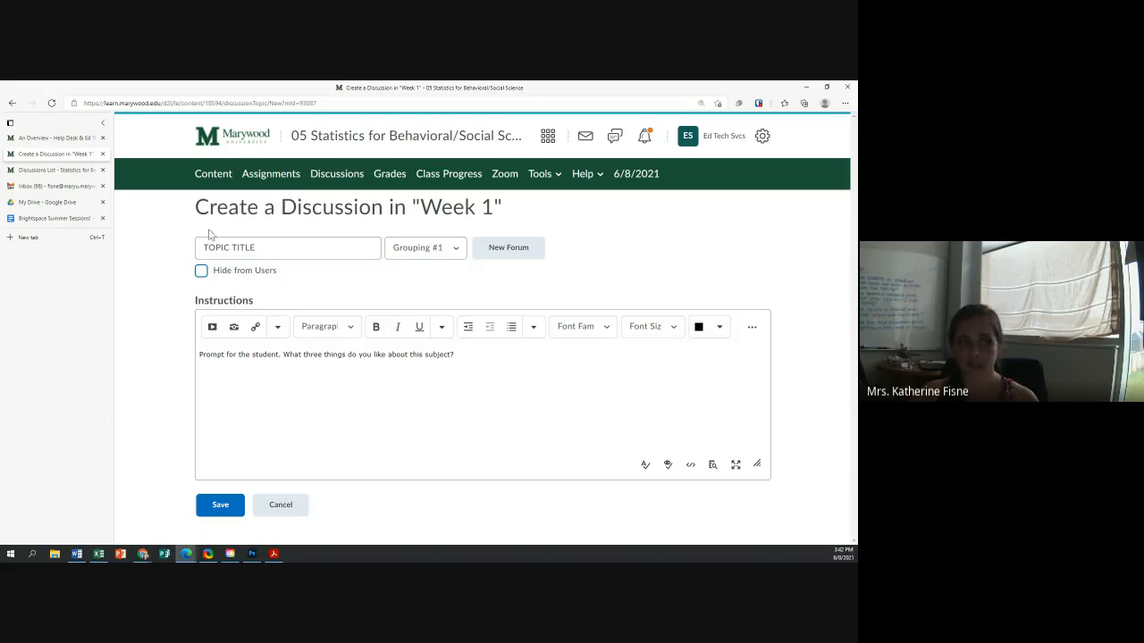
Review the unlock dates and restriction labels on the existing course's Discussion 2 (Weeks 3-4), and return to the Week 1 discussion draft
left_click(69, 172)
scroll(325, 301, "up", 3)
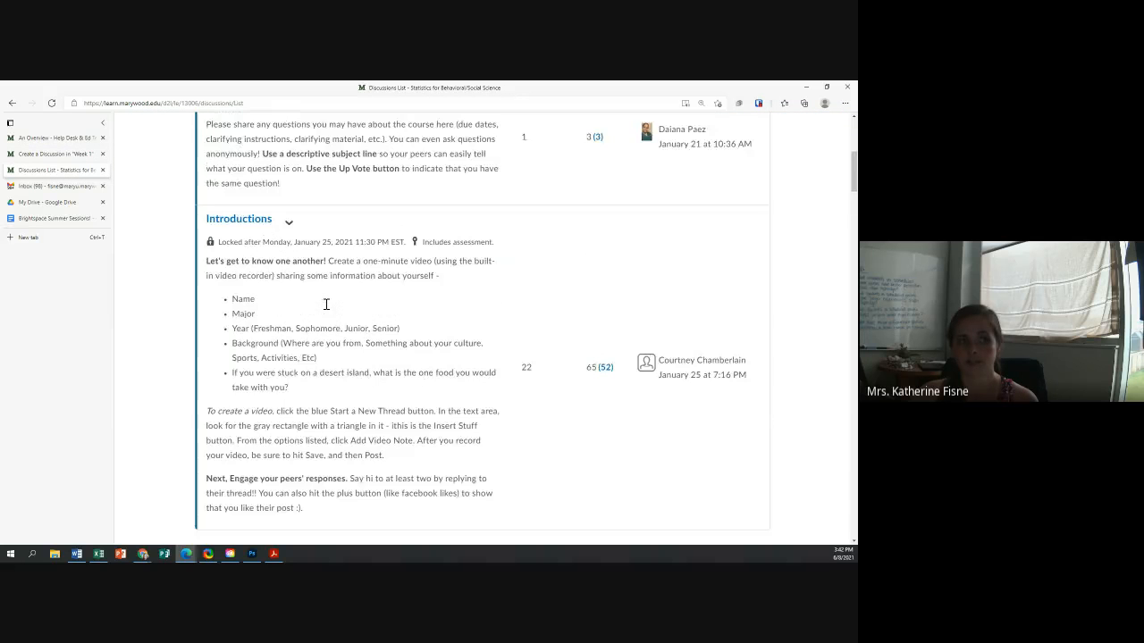
scroll(203, 305, "down", 1)
scroll(203, 305, "down", 15)
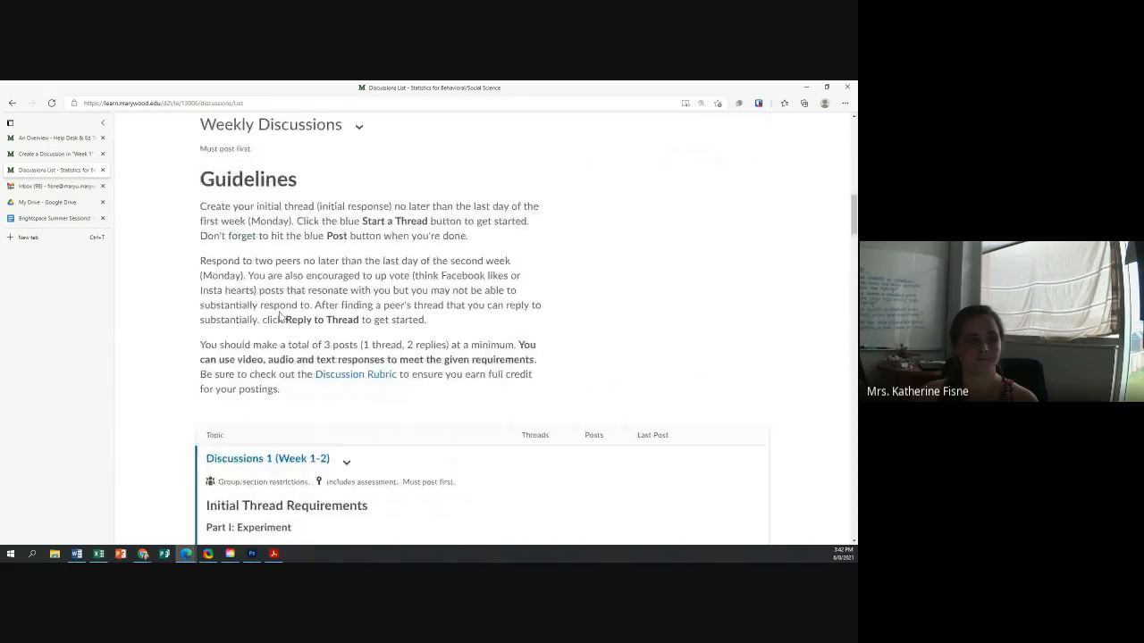
left_click_drag(218, 218, 456, 231)
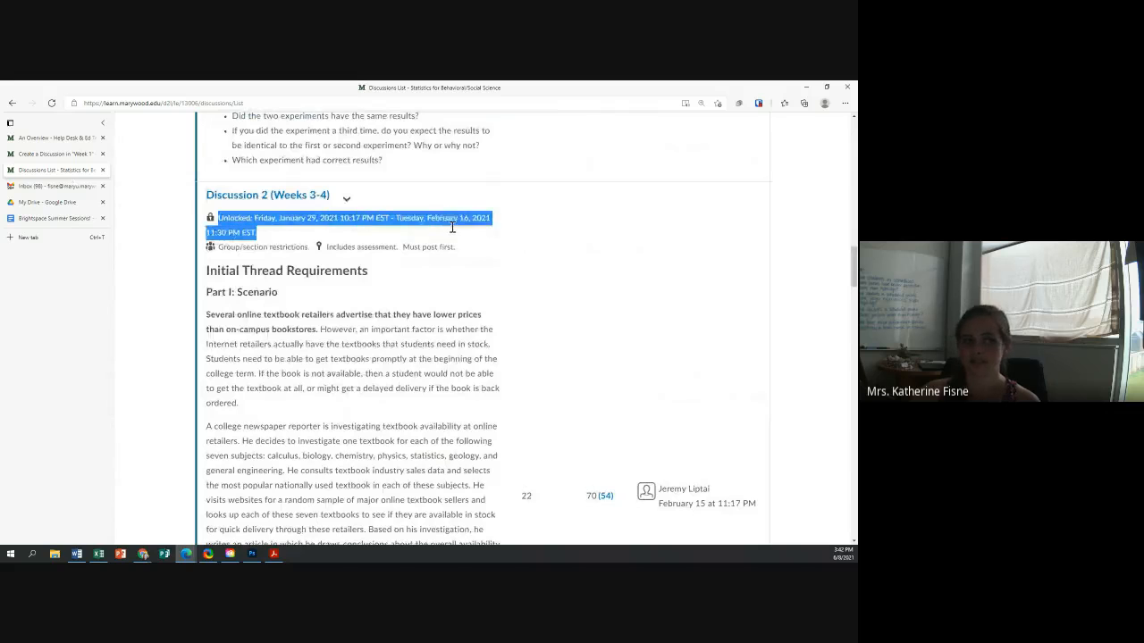
double_click(279, 248)
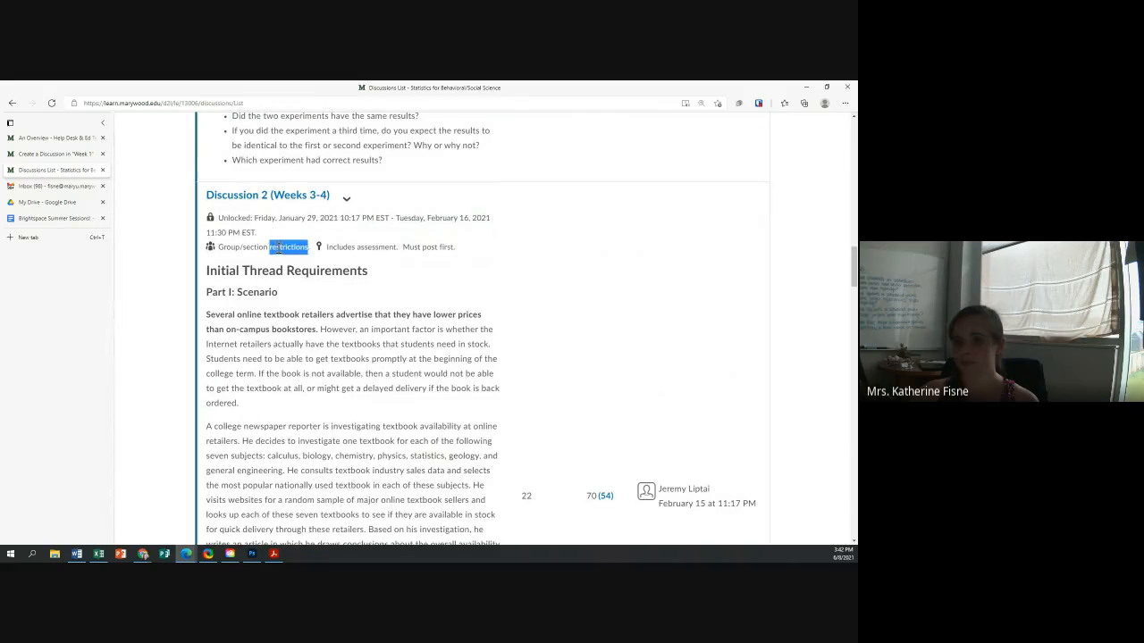
double_click(379, 247)
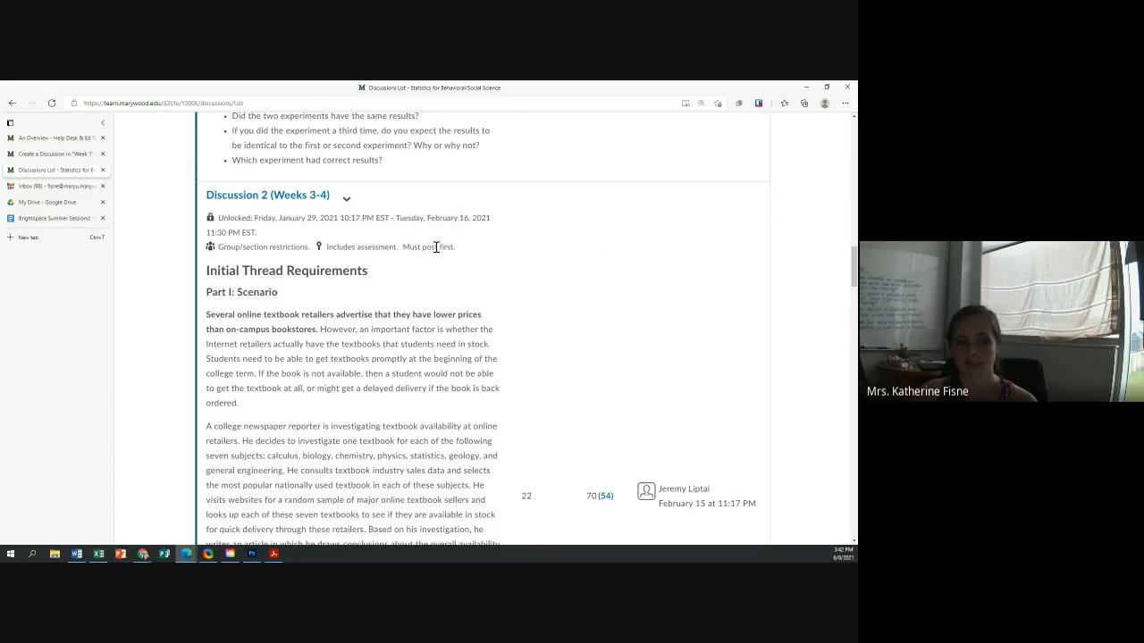
double_click(430, 247)
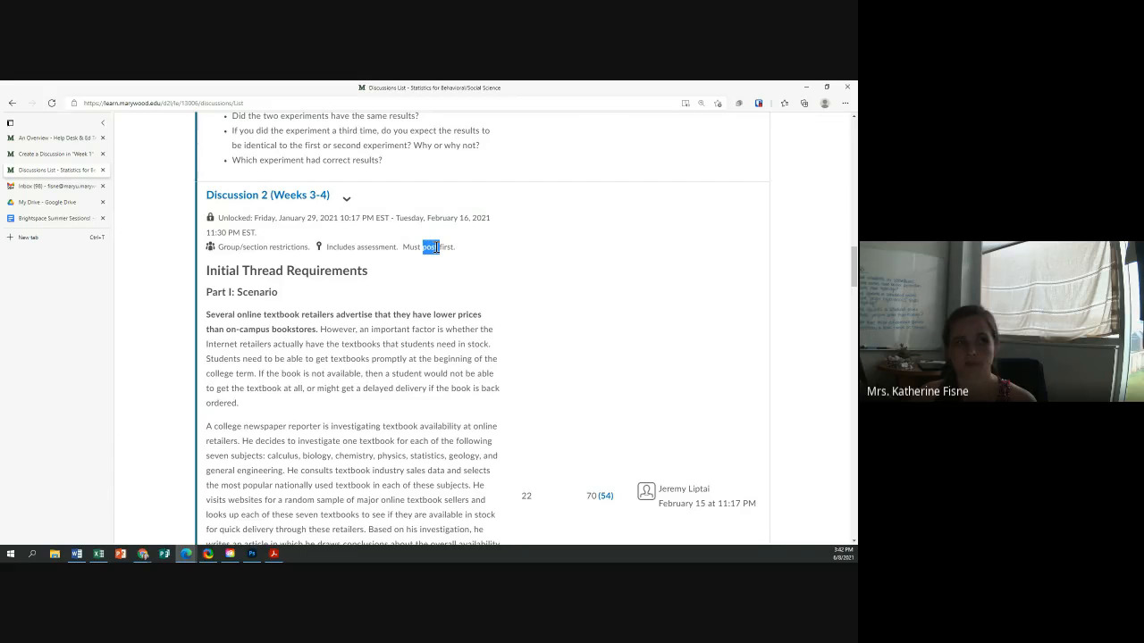
left_click(54, 153)
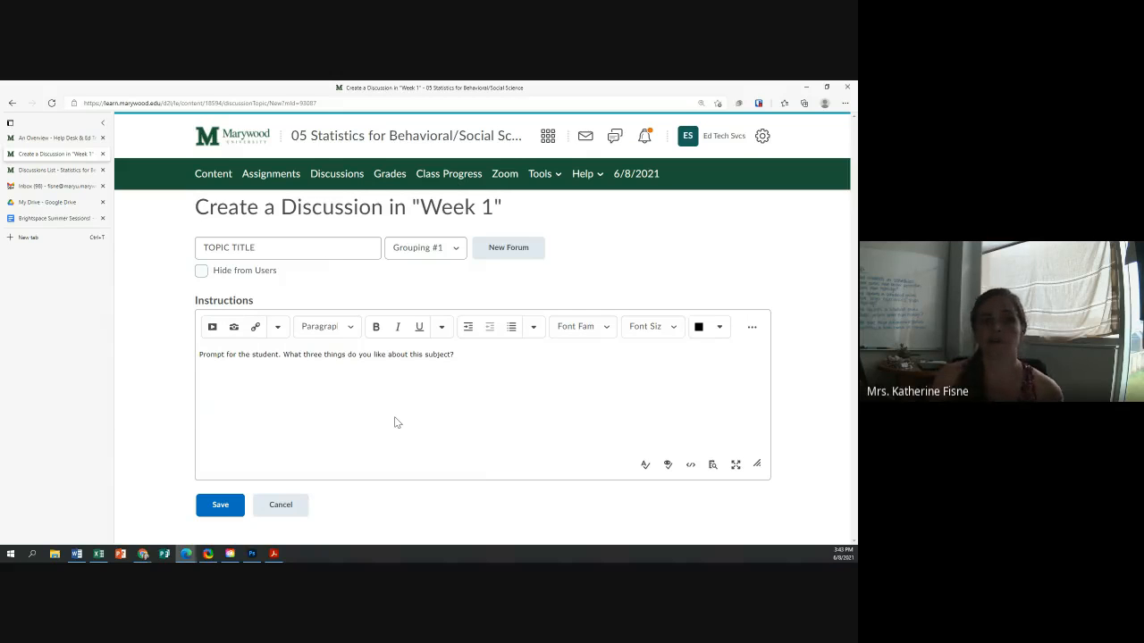
Save the Week 1 discussion topic and review its thread area and activity details
left_click(222, 506)
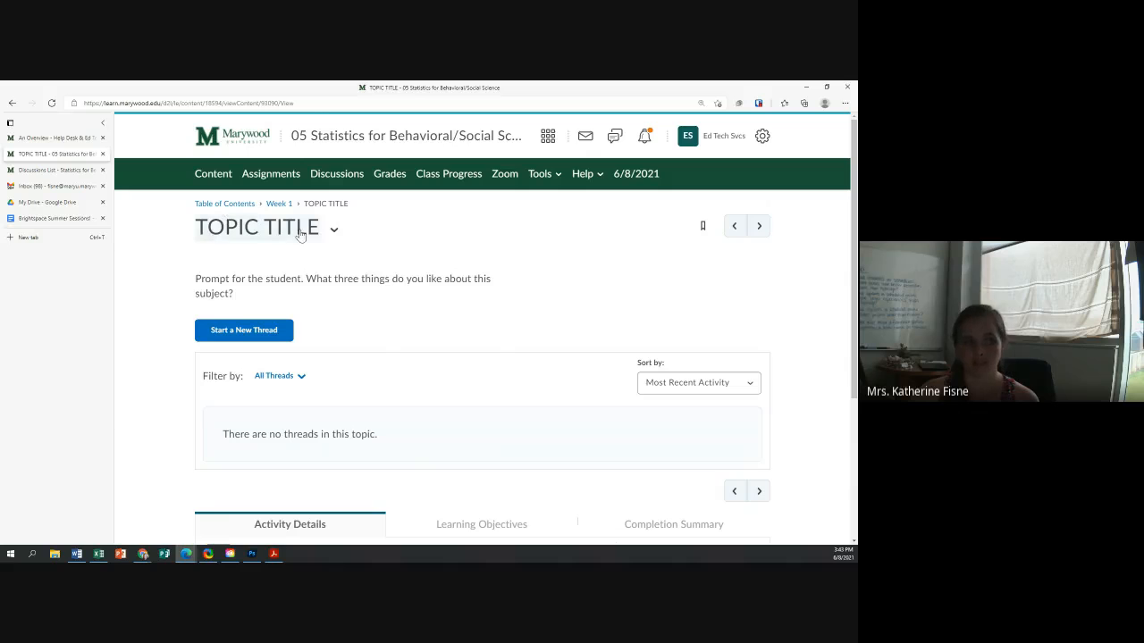
scroll(277, 362, "down", 1)
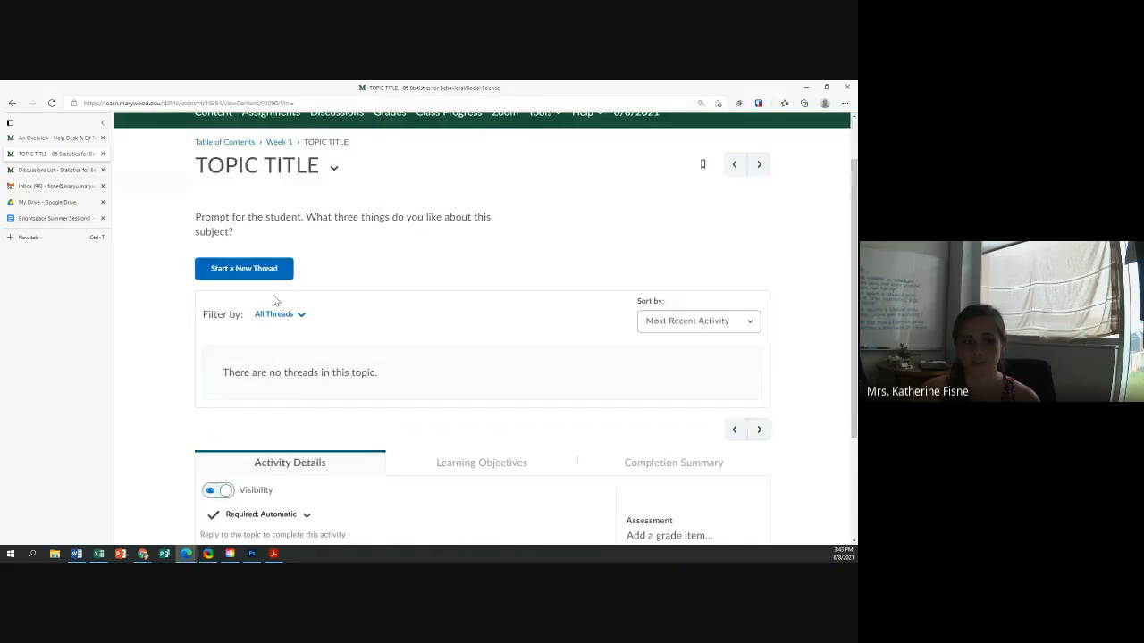
scroll(304, 353, "up", 1)
scroll(344, 344, "down", 2)
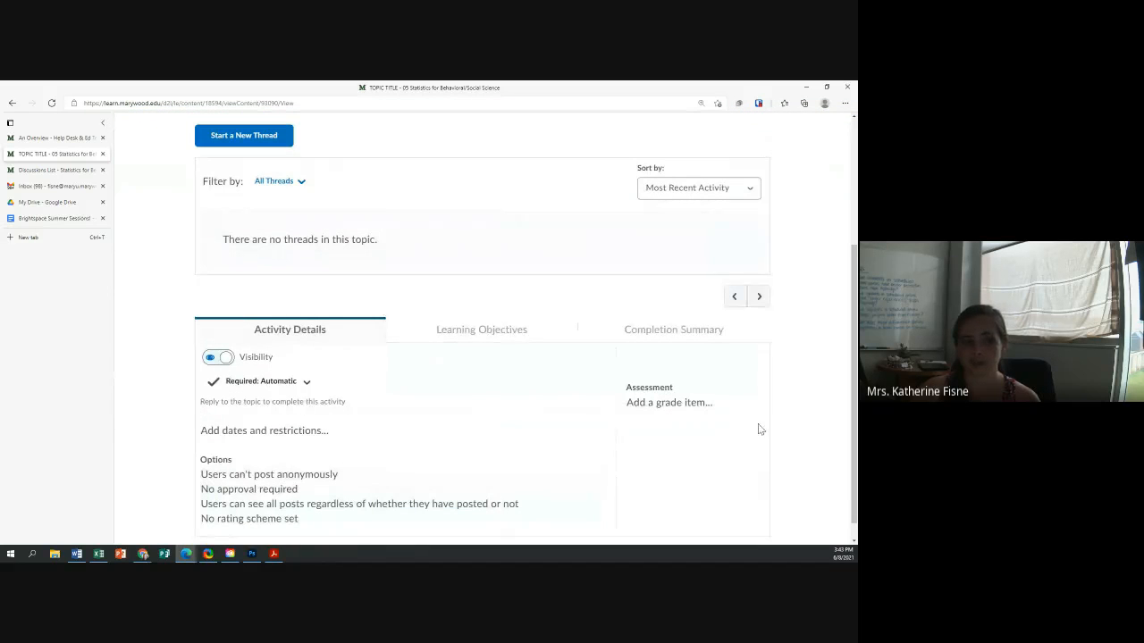
scroll(436, 337, "up", 2)
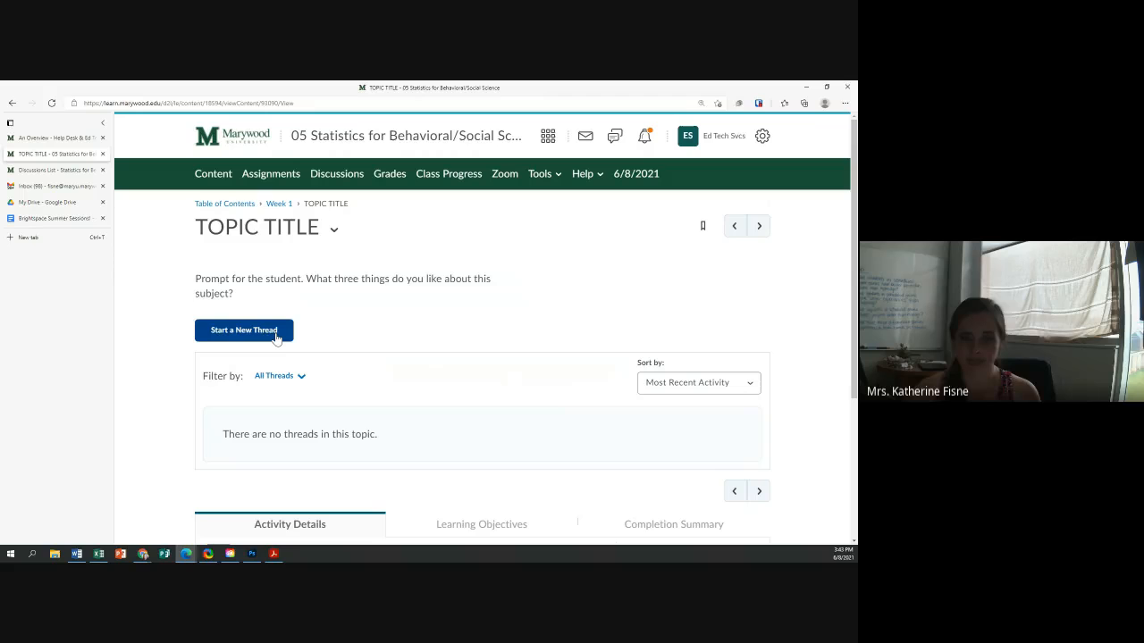
scroll(277, 336, "down", 3)
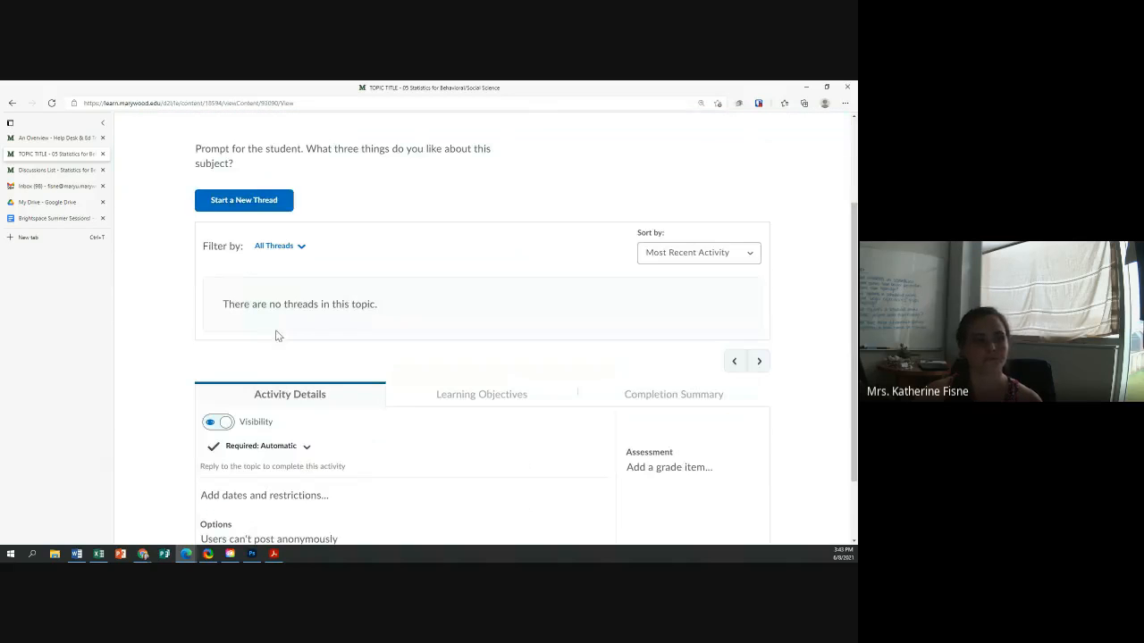
Filter the topic's threads by unread status and clear the filter
left_click(297, 253)
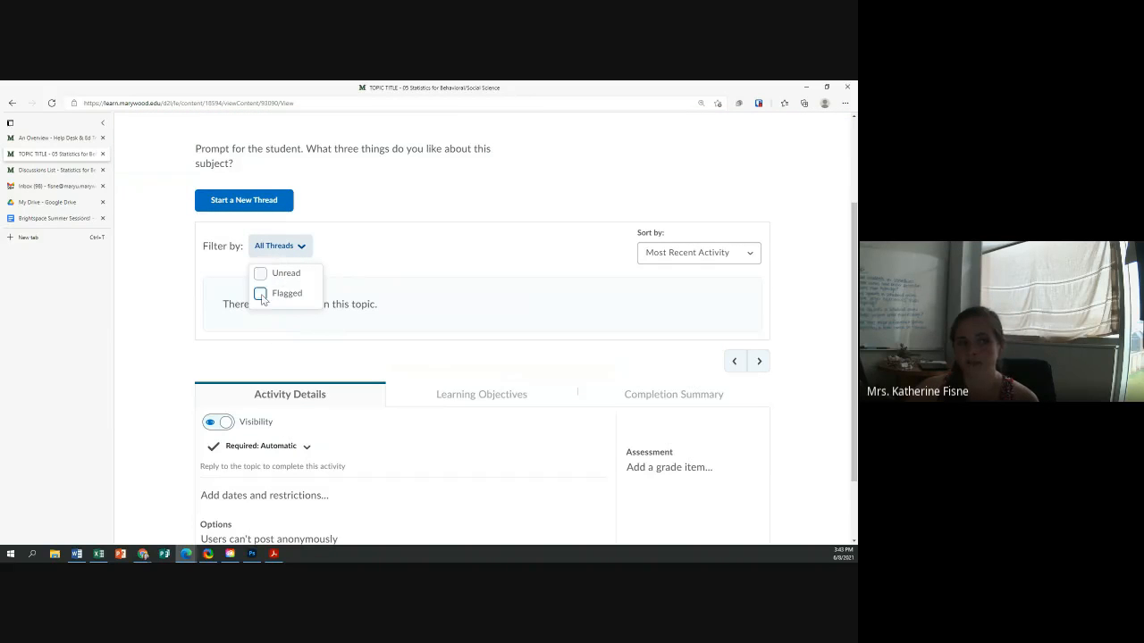
left_click(260, 273)
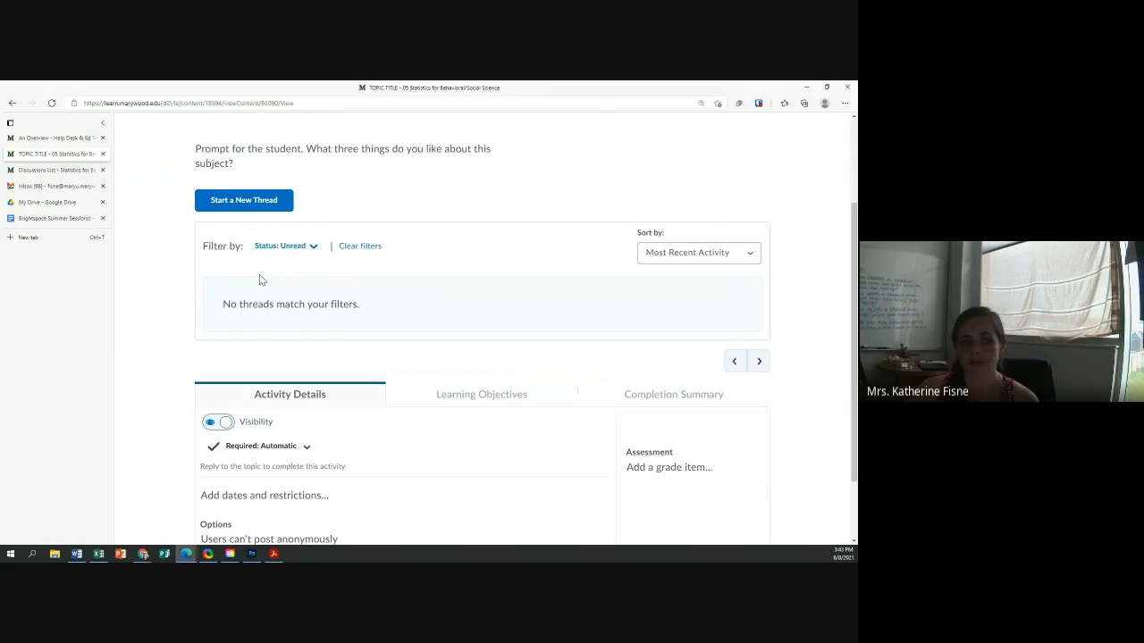
left_click(364, 250)
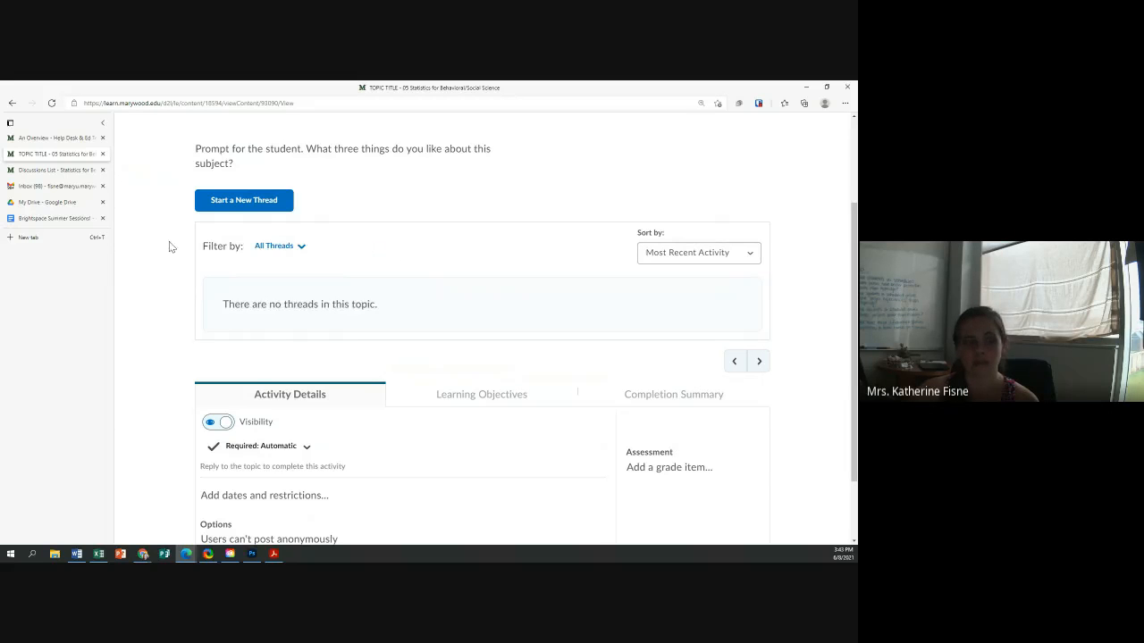
Examine the thread list of the existing course's Discussion 2 (Weeks 3-4), and return to the new Week 1 topic
left_click(49, 170)
left_click(295, 200)
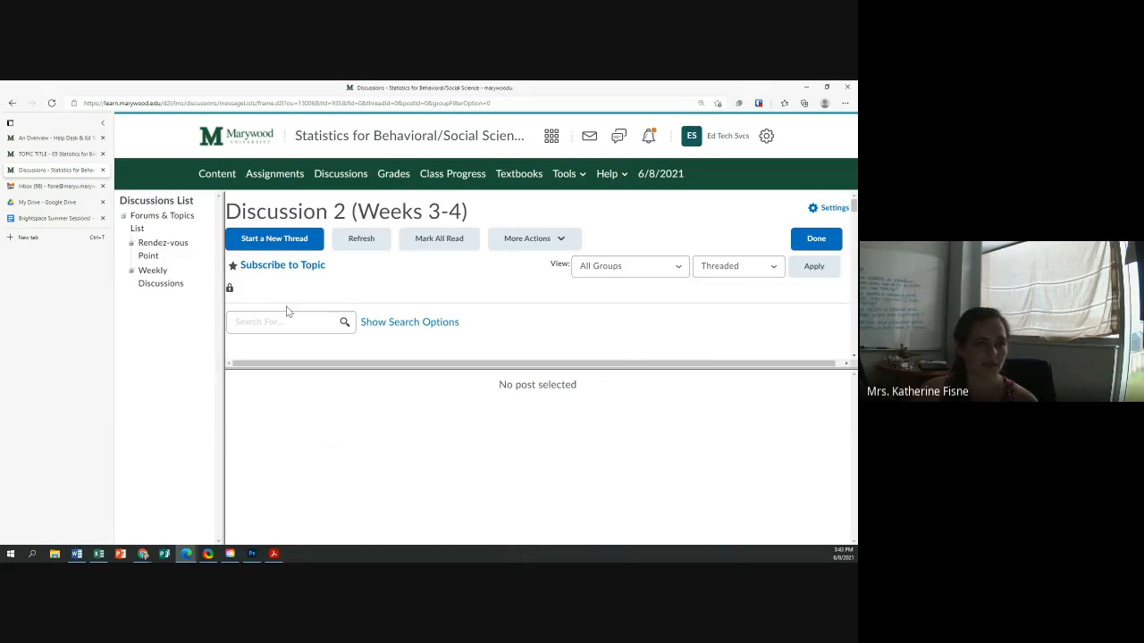
scroll(321, 300, "down", 2)
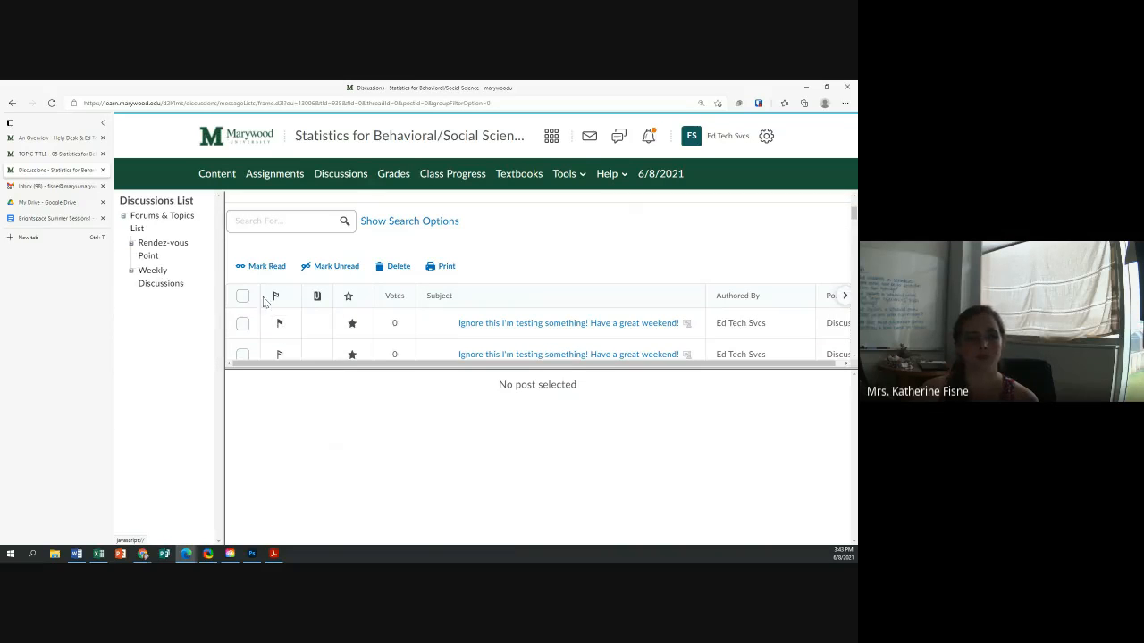
left_click(49, 155)
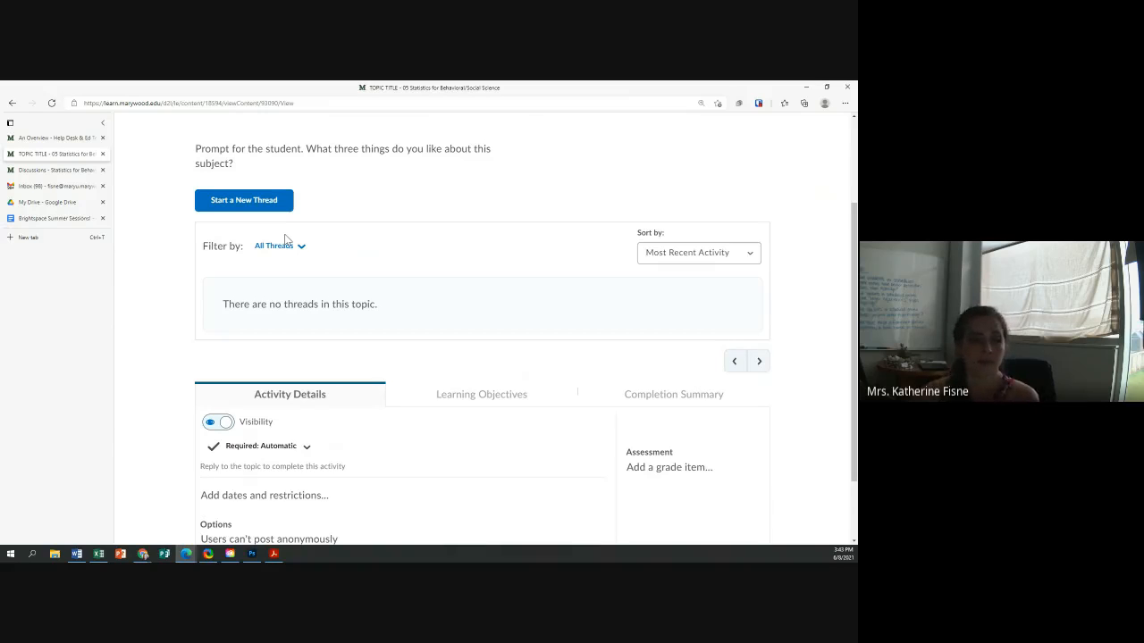
Filter the topic's threads by flagged status and clear the filter
left_click(284, 243)
left_click(263, 293)
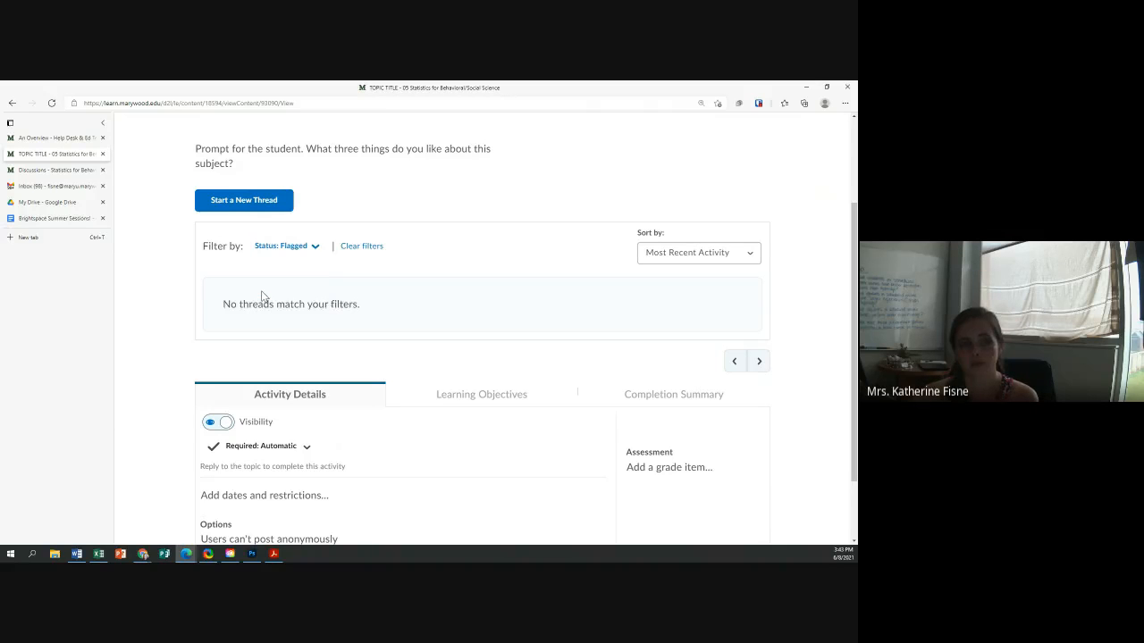
left_click(284, 250)
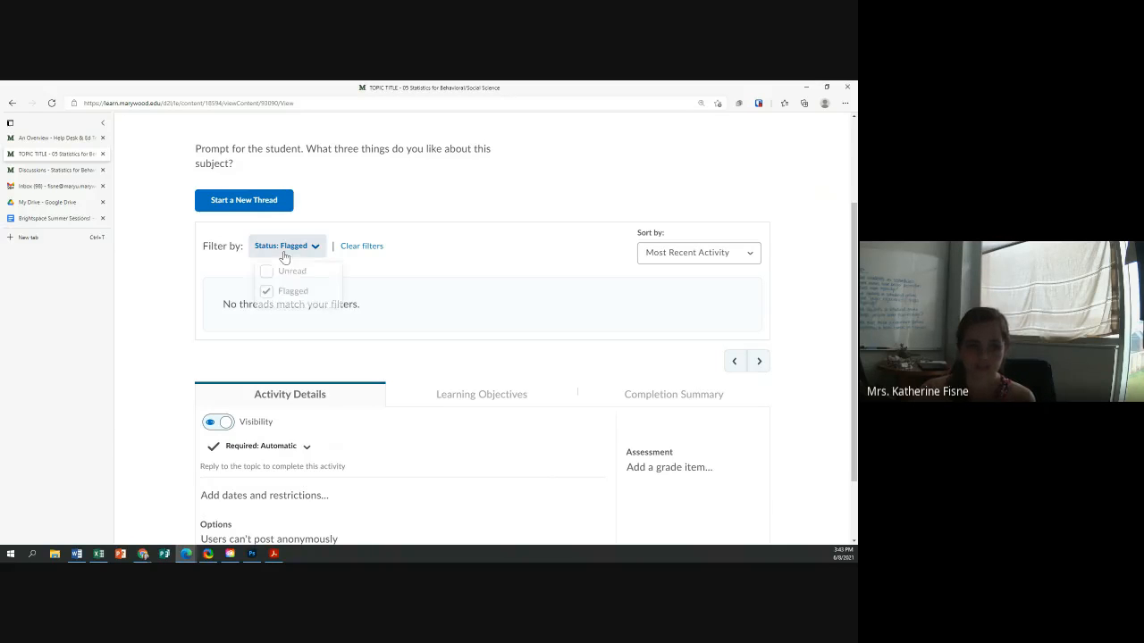
left_click(356, 249)
Review the sorting options for the topic's threads, keeping Most Recent Activity
scroll(360, 256, "down", 1)
left_click(697, 188)
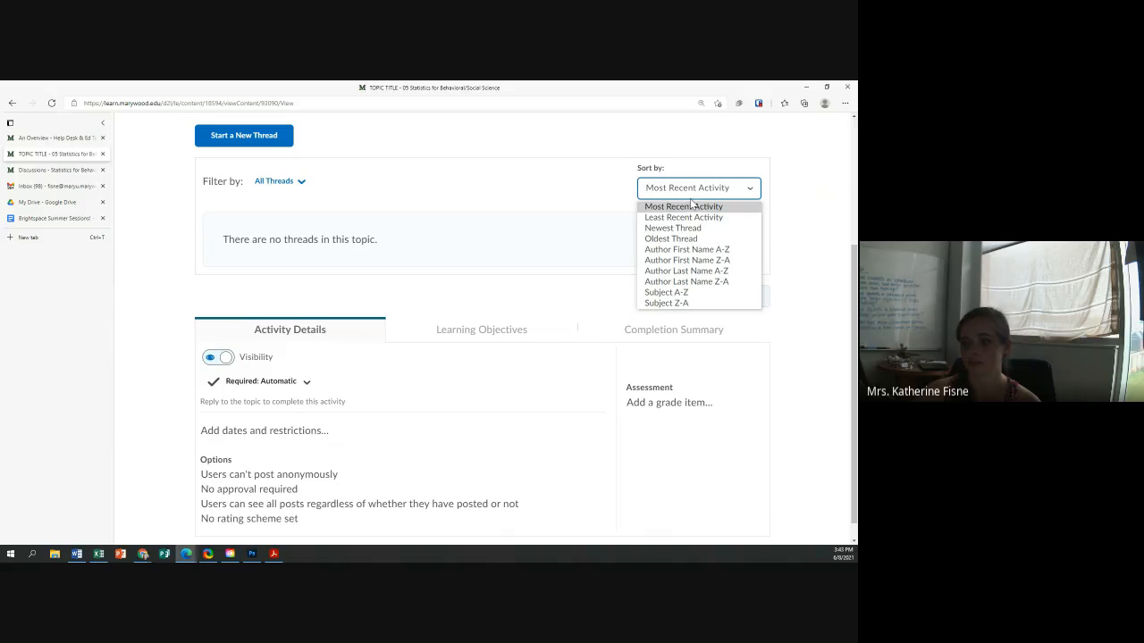
left_click(694, 195)
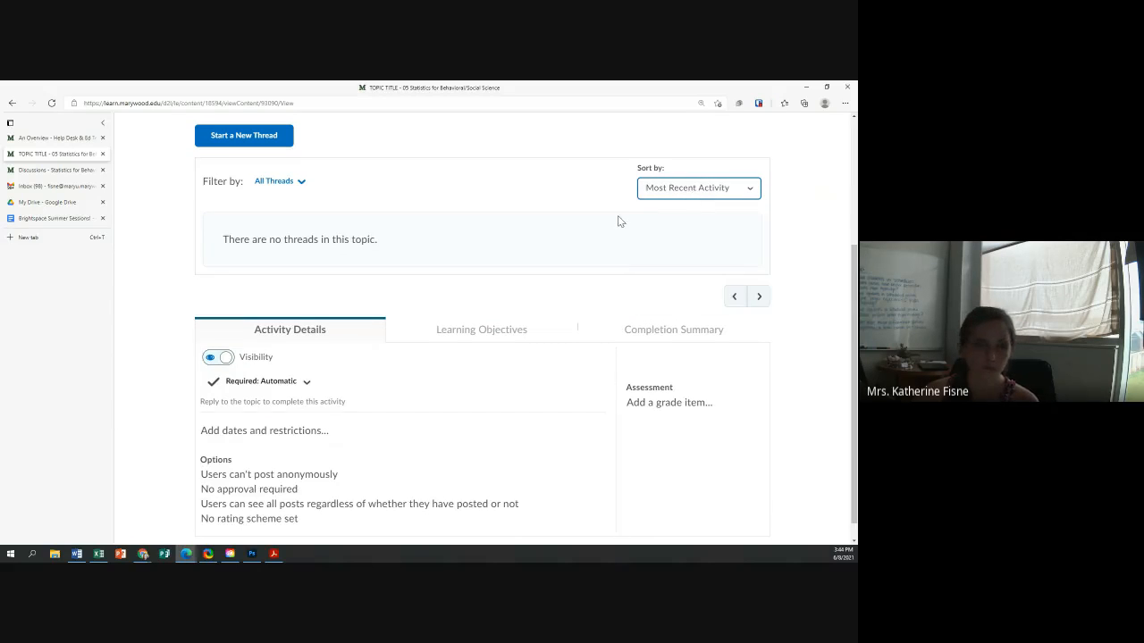
Open the Week 1 discussion topic's date and restriction settings for editing
scroll(617, 215, "up", 4)
scroll(383, 242, "down", 3)
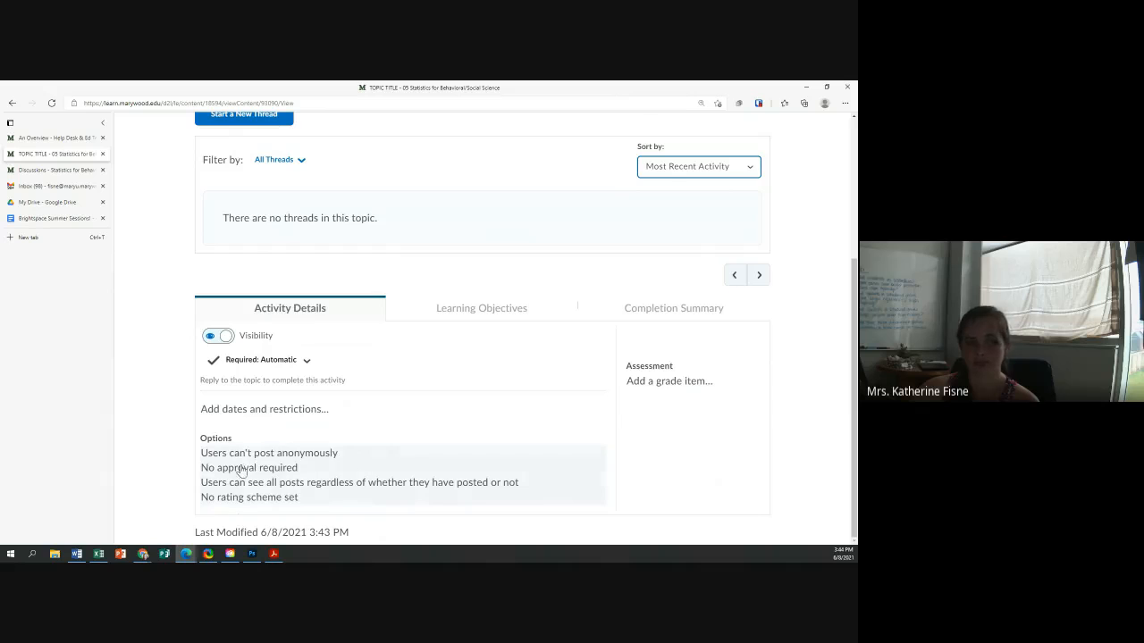
left_click(256, 409)
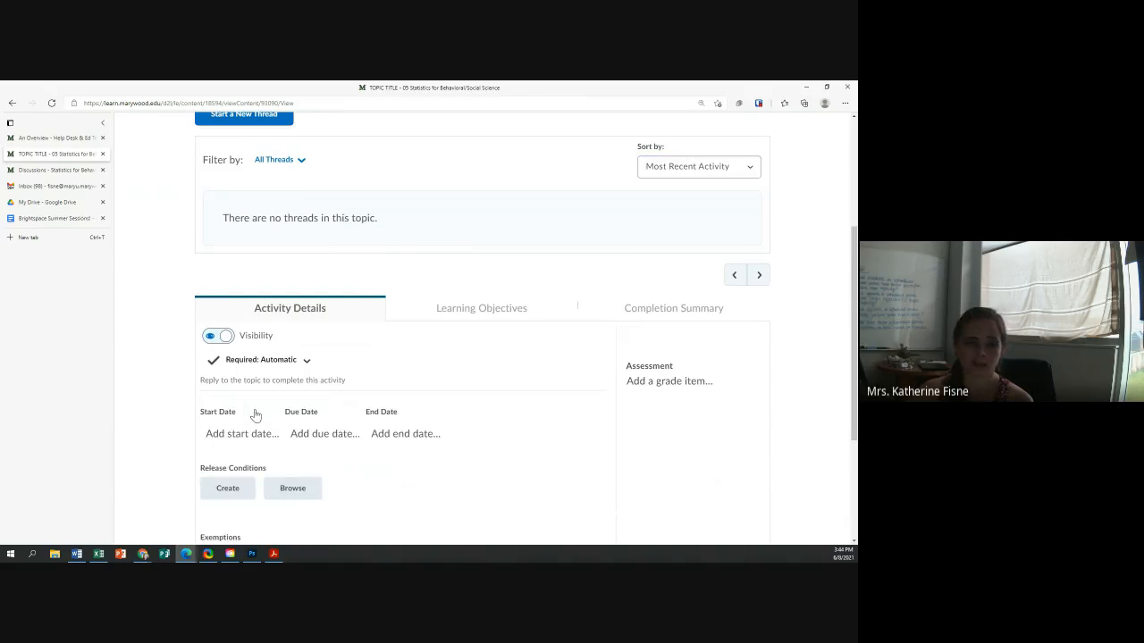
scroll(256, 415, "down", 1)
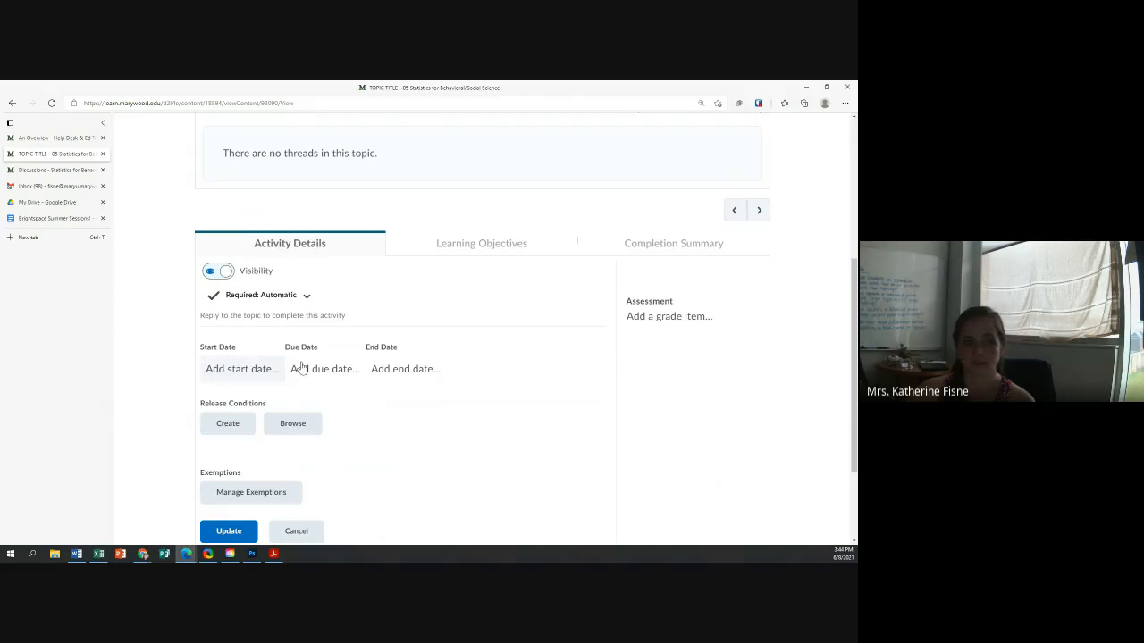
scroll(416, 374, "down", 2)
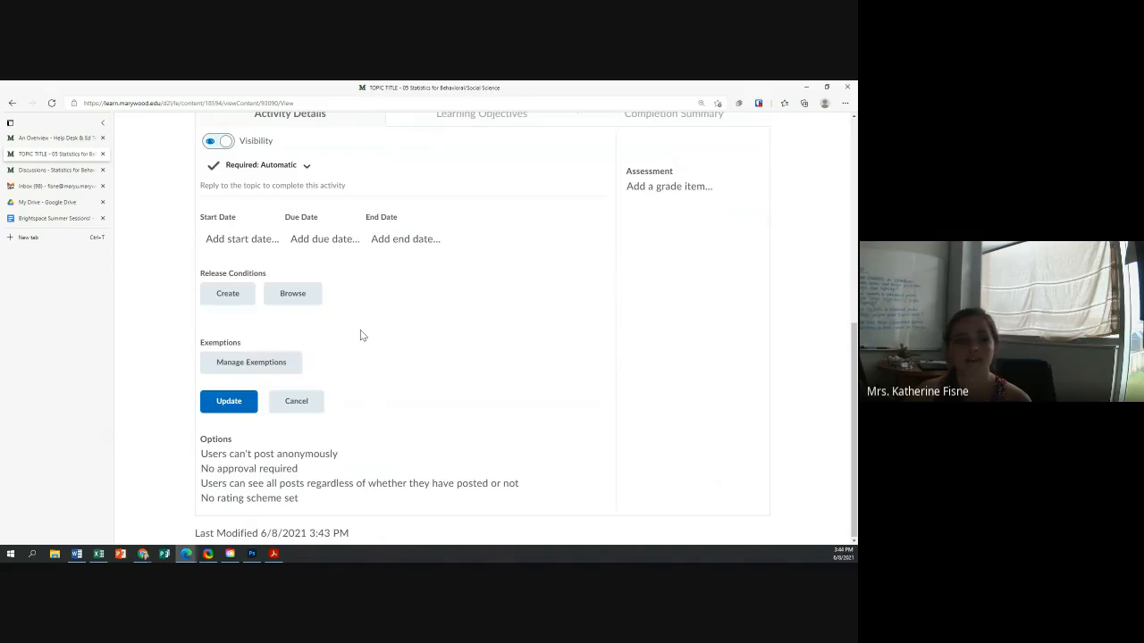
Check the unlock date range on Discussion 2 (Weeks 3-4) in the existing course's discussions list, and return to the Week 1 topic
left_click(32, 171)
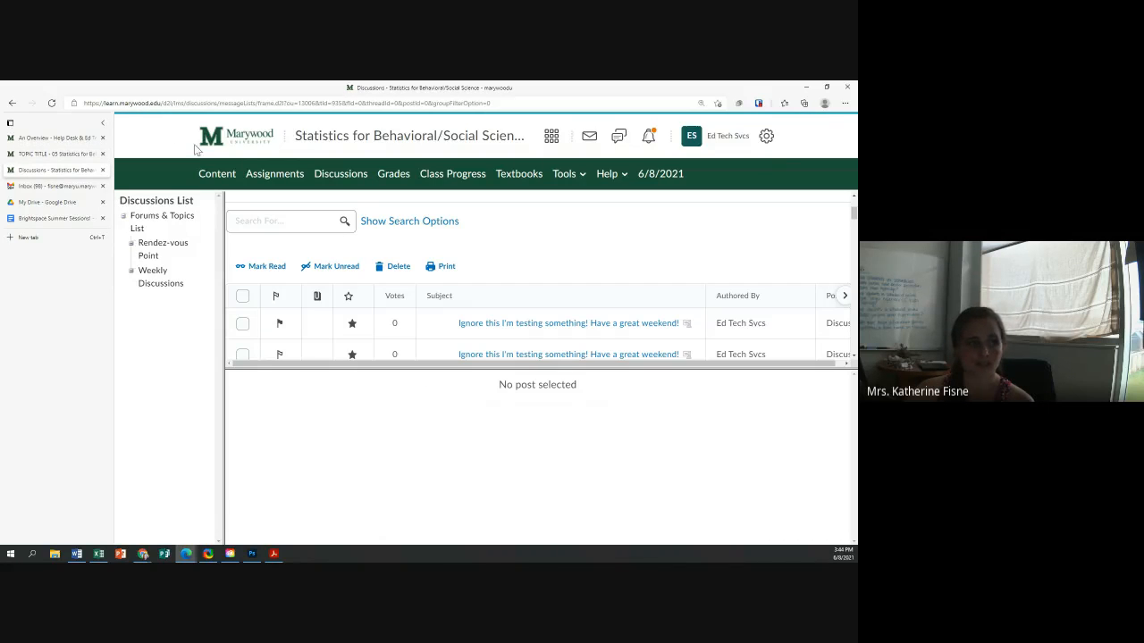
left_click(325, 180)
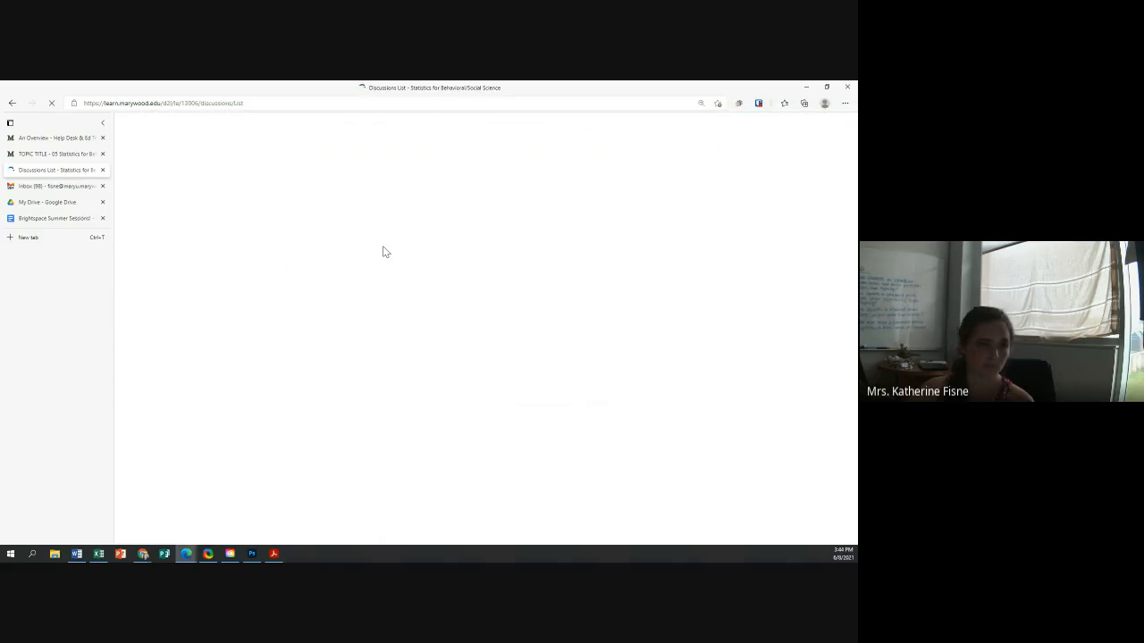
scroll(358, 280, "down", 20)
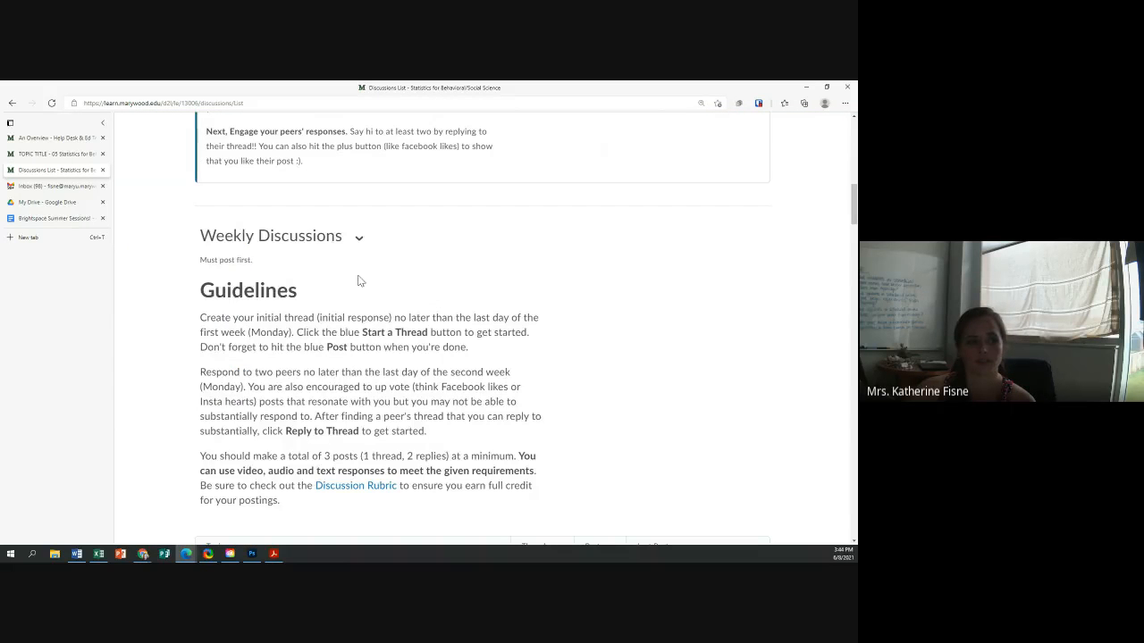
scroll(256, 360, "up", 1)
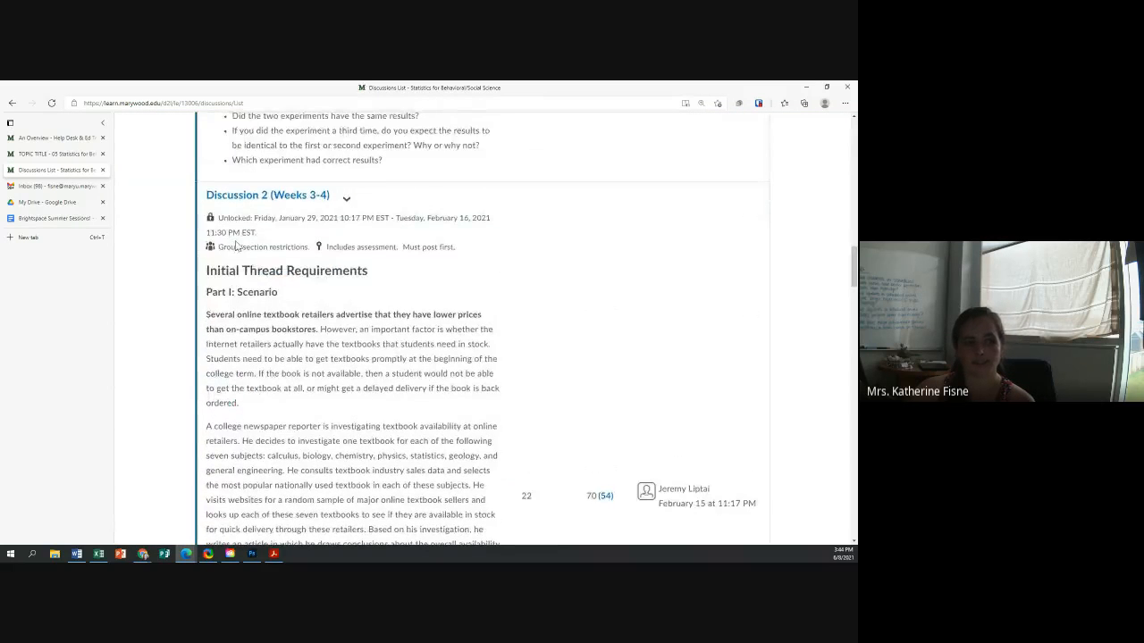
left_click_drag(218, 218, 491, 224)
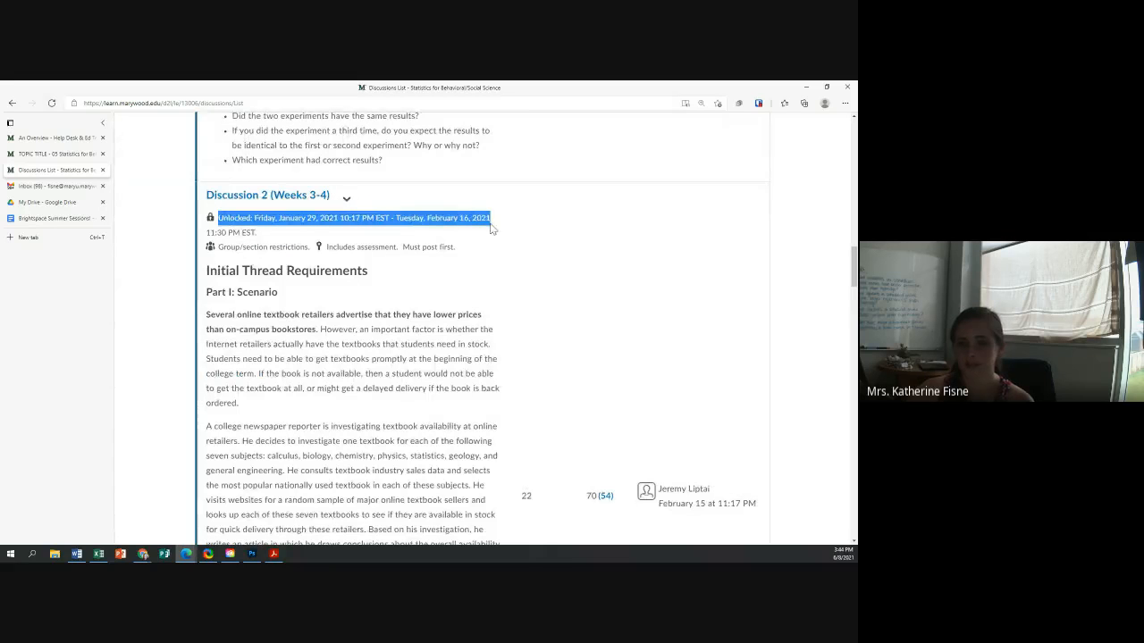
left_click(40, 153)
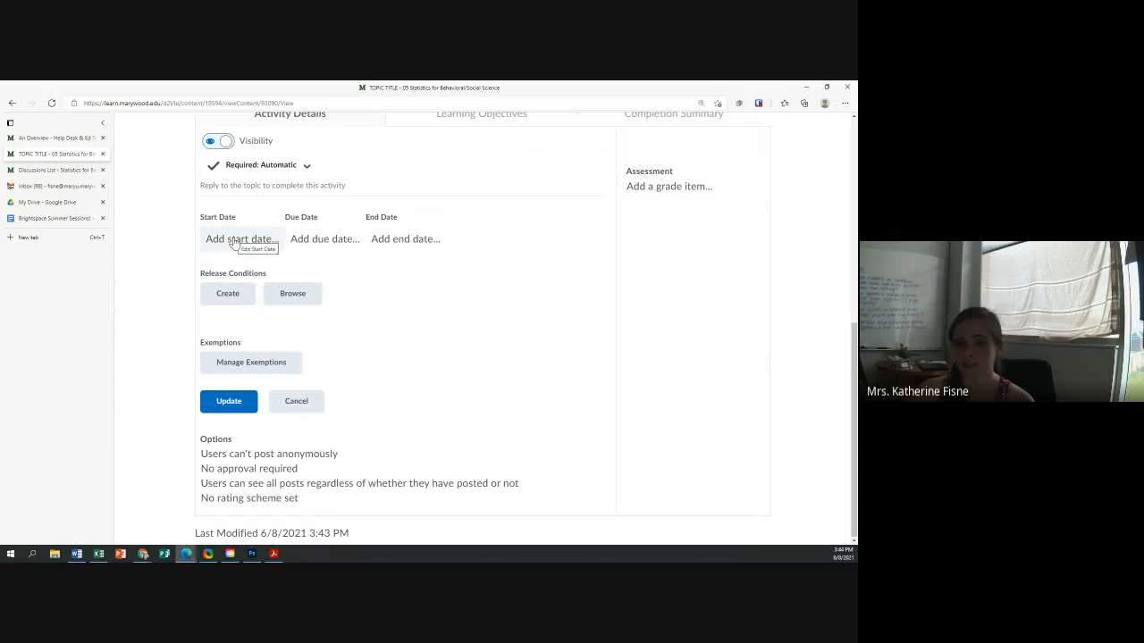
Set the discussion topic's due date to 6/12/2021 at 3:00 PM and save the restrictions
left_click(329, 240)
left_click(331, 235)
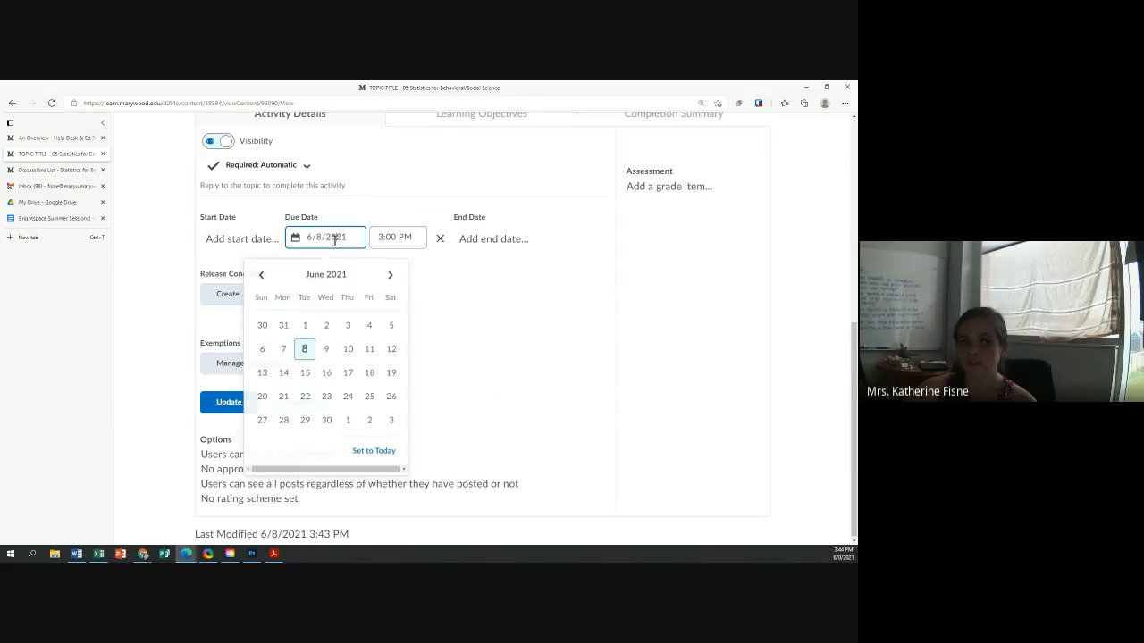
left_click(391, 351)
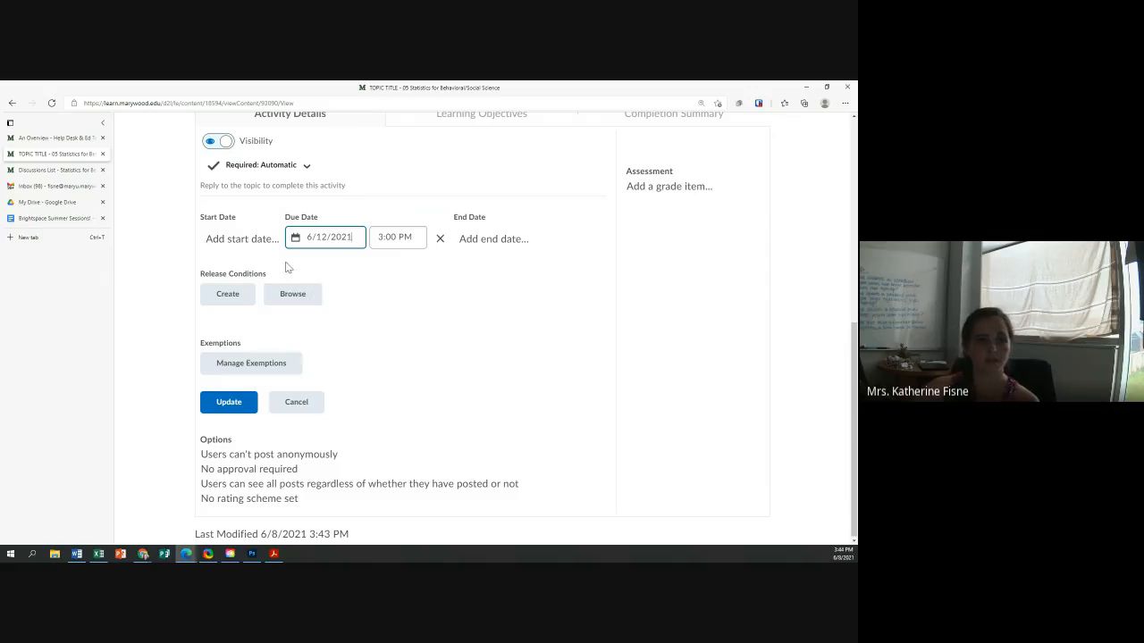
left_click(223, 404)
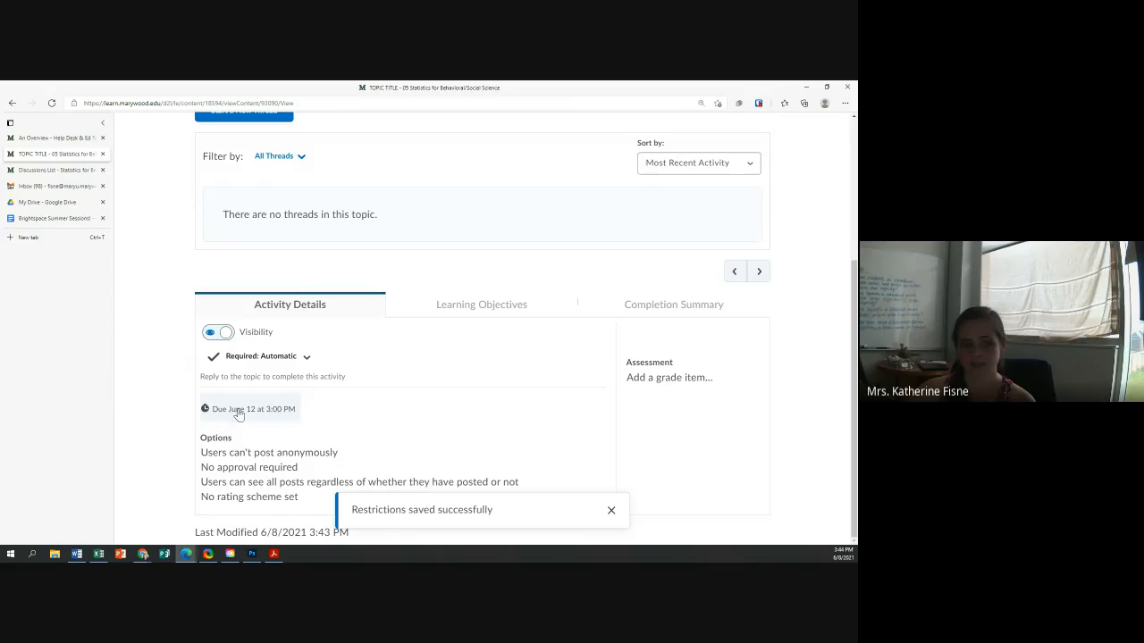
left_click(612, 512)
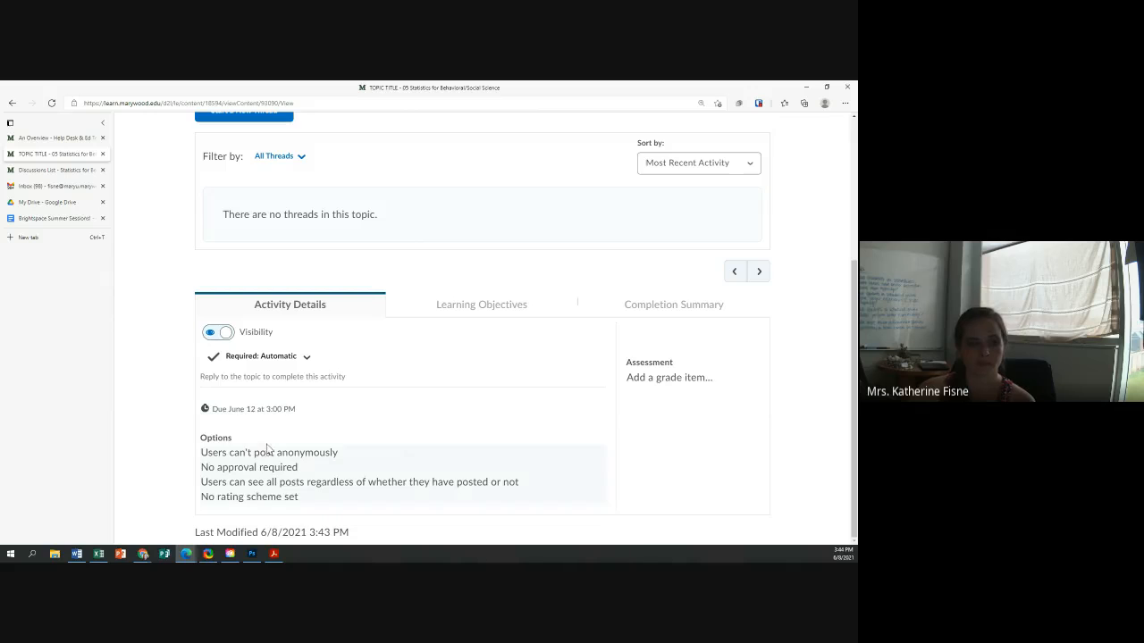
In the topic's posting options, require users to start a thread before they can read and reply to other threads
left_click(266, 473)
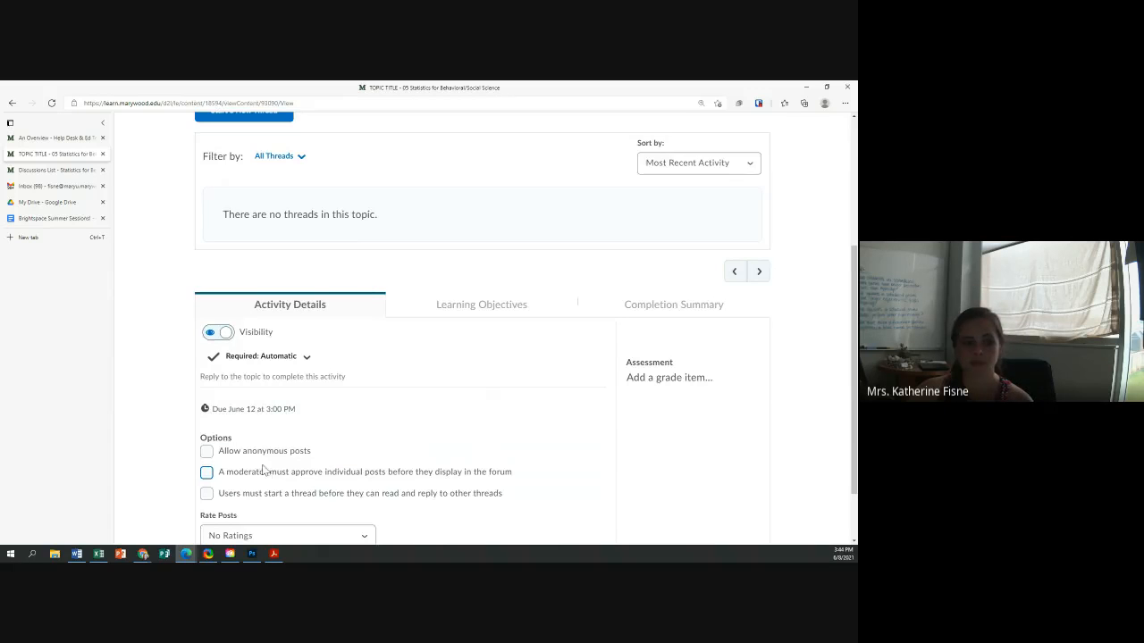
scroll(268, 455, "down", 2)
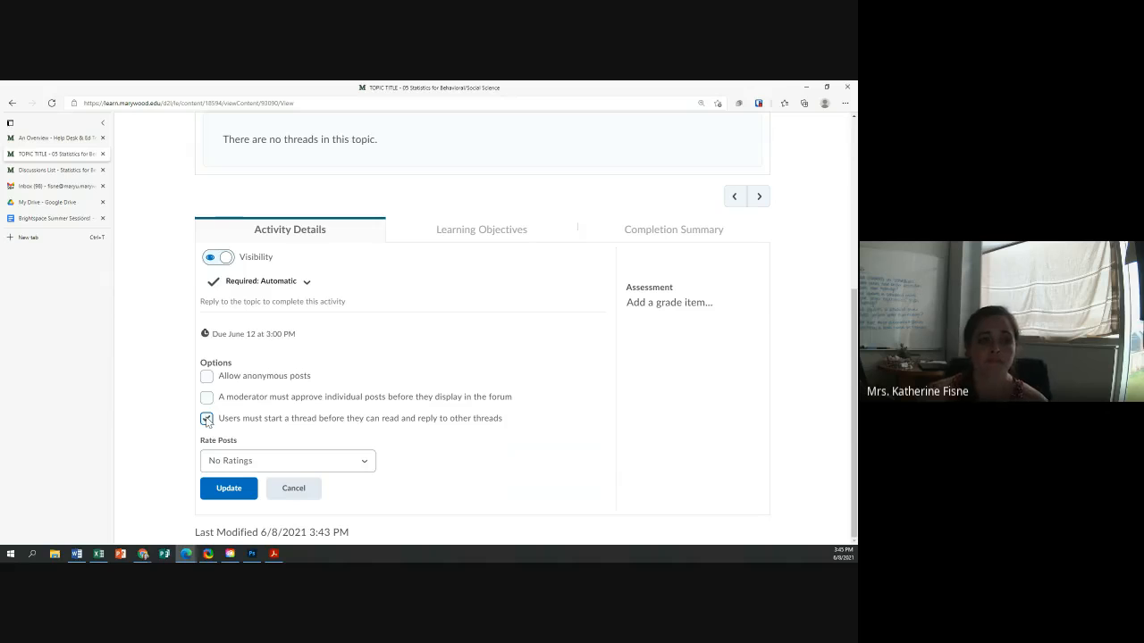
left_click(207, 419)
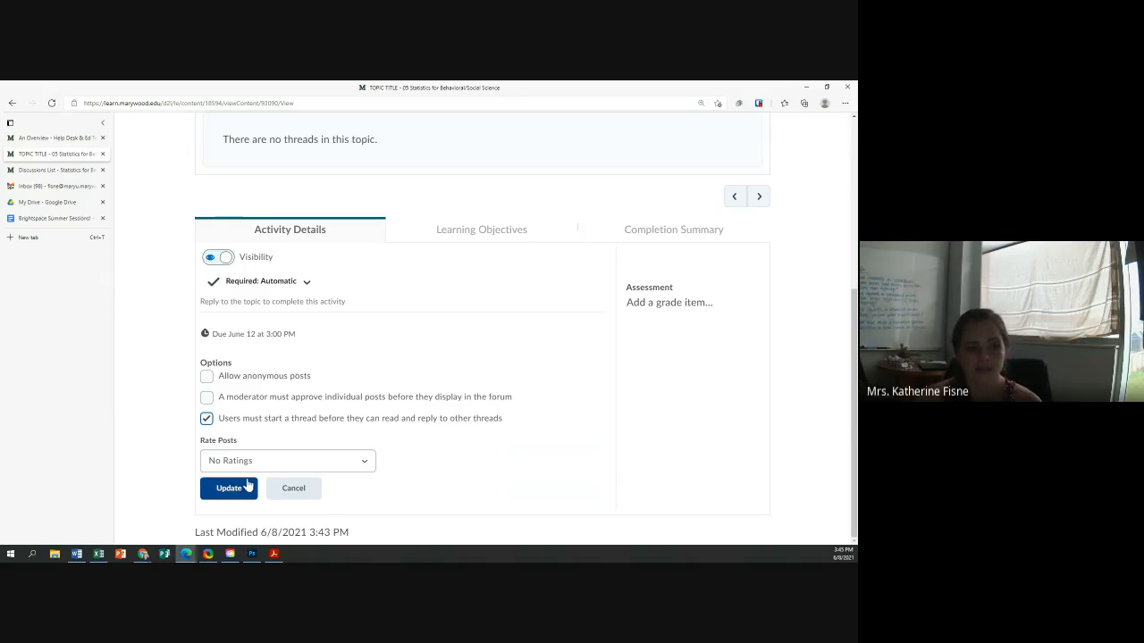
View the available post rating schemes, and open the General Questions topic in the existing course's discussions list to examine its threads
left_click(258, 467)
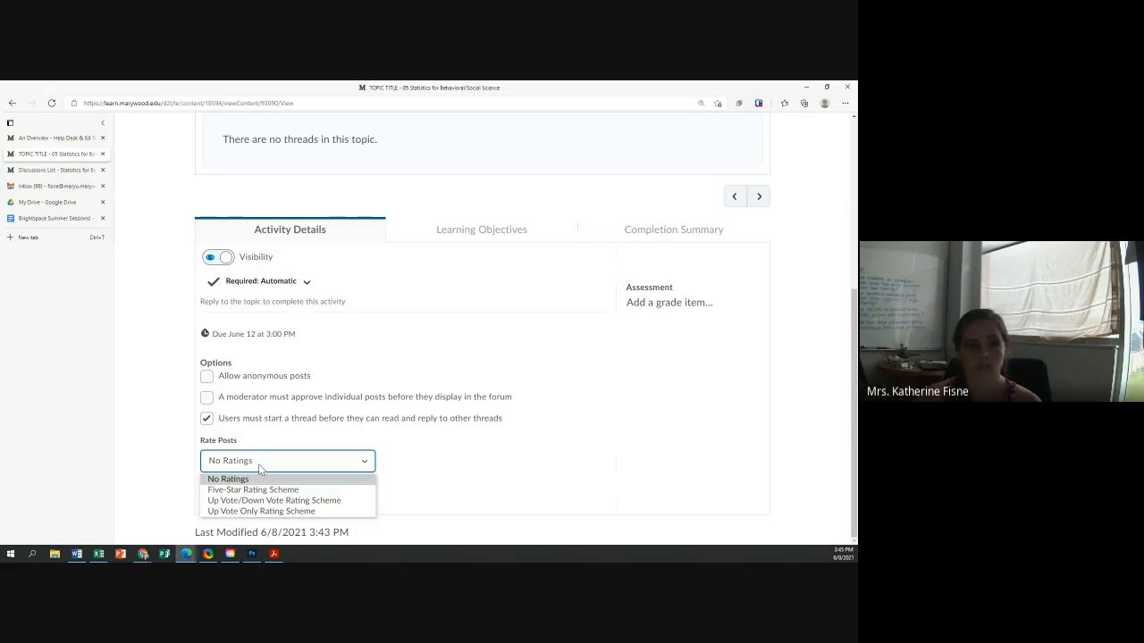
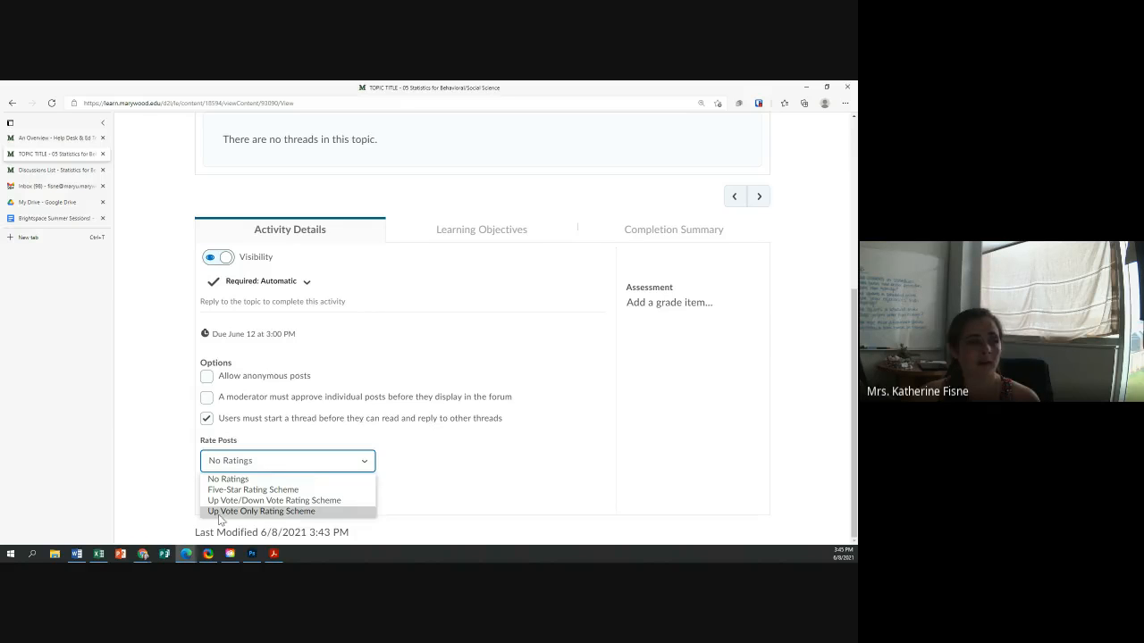
left_click(52, 171)
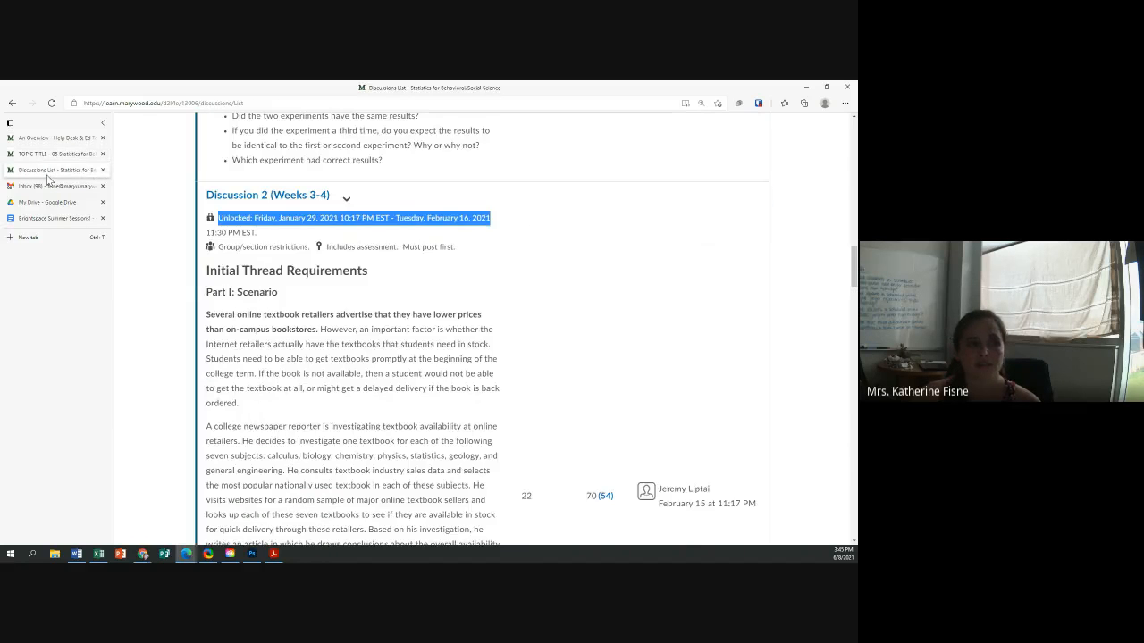
scroll(313, 343, "up", 20)
scroll(312, 343, "down", 5)
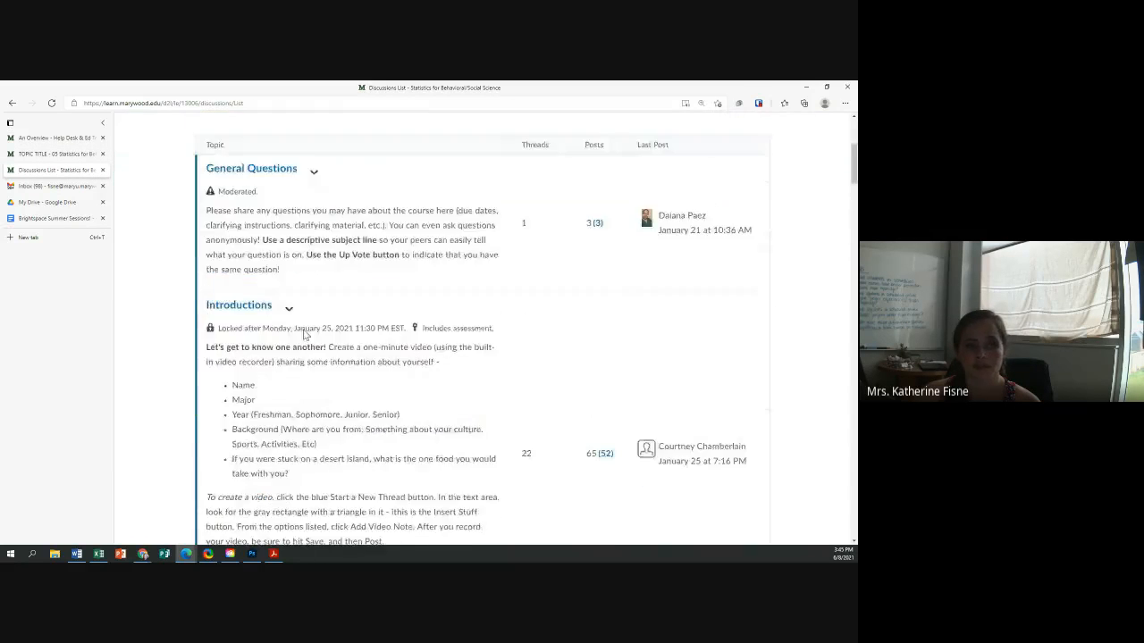
left_click(264, 168)
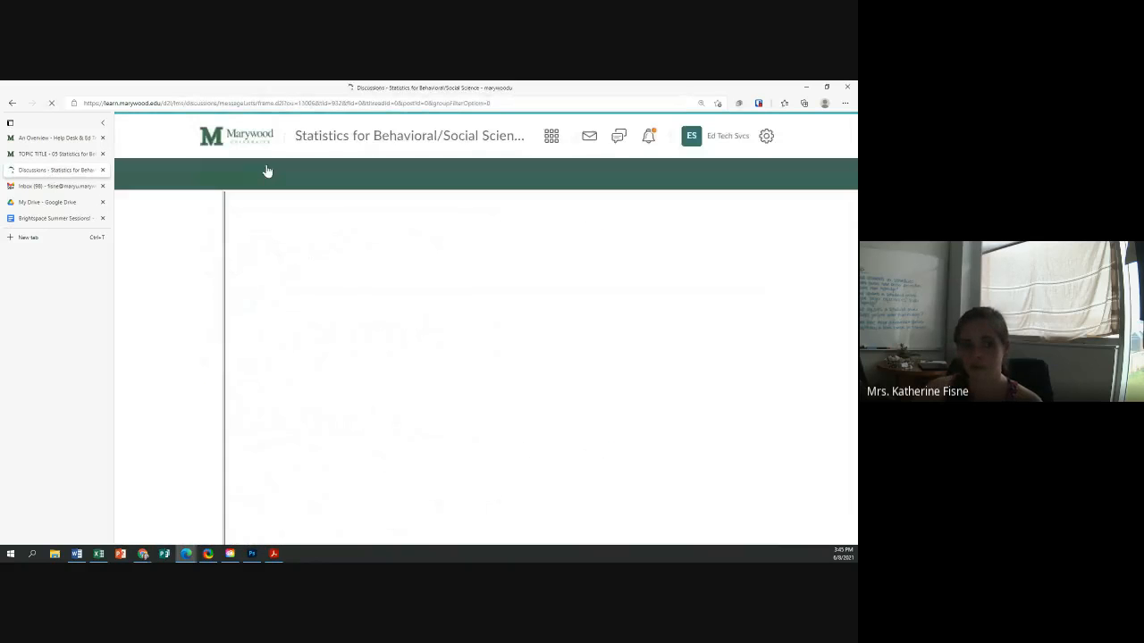
scroll(313, 282, "down", 2)
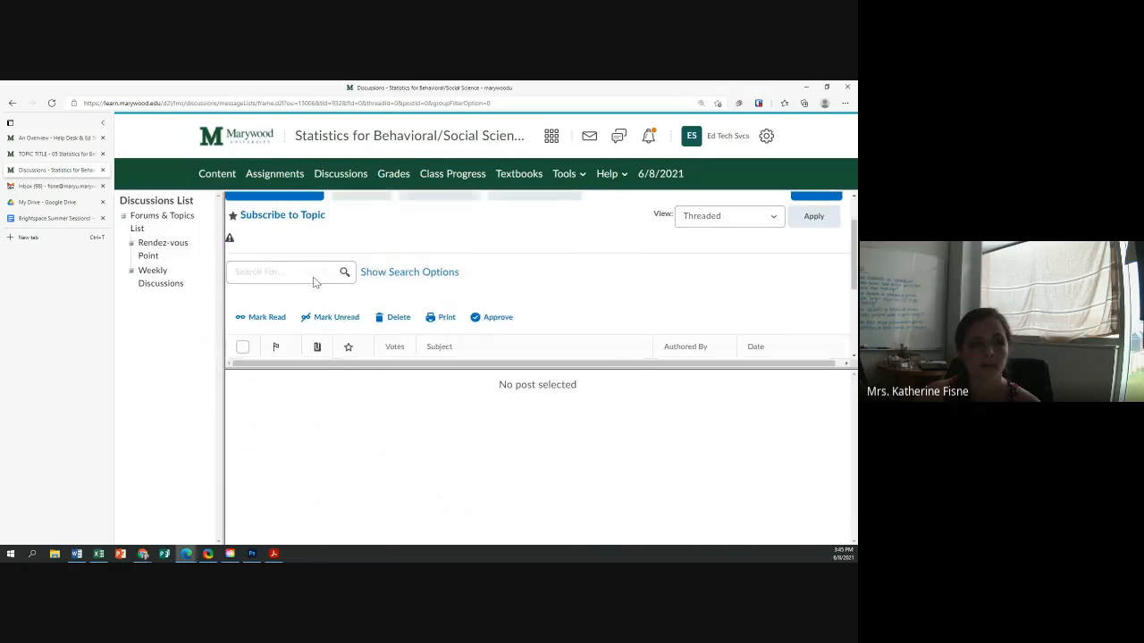
scroll(313, 282, "down", 2)
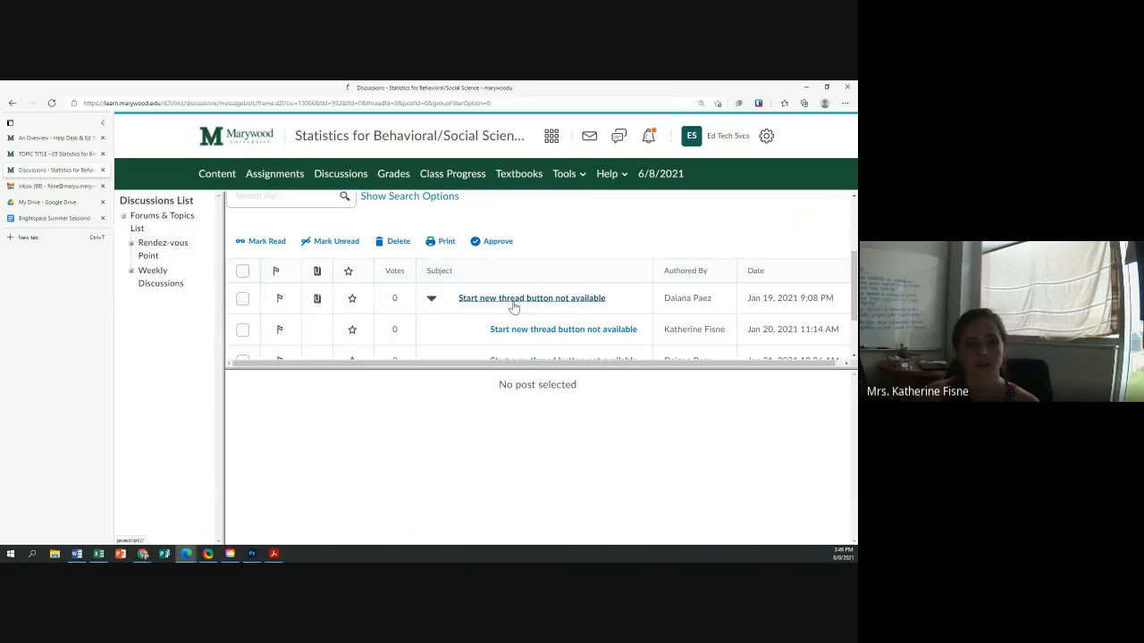
Open the original "Start new thread button not available" post and give it an up vote
left_click(494, 304)
scroll(492, 304, "down", 1)
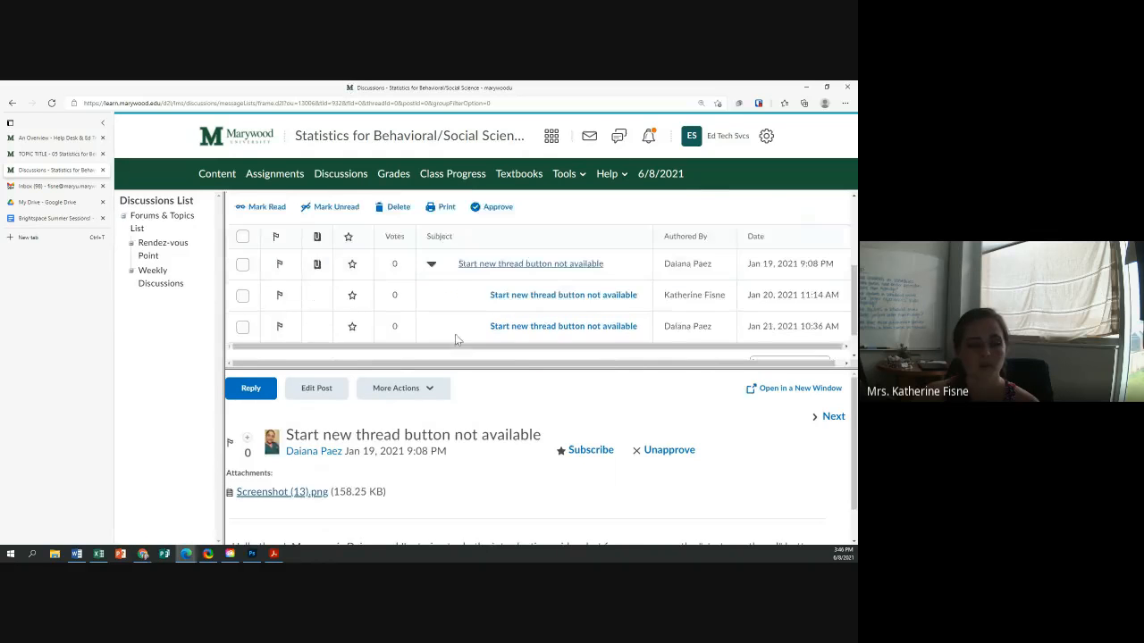
left_click(248, 438)
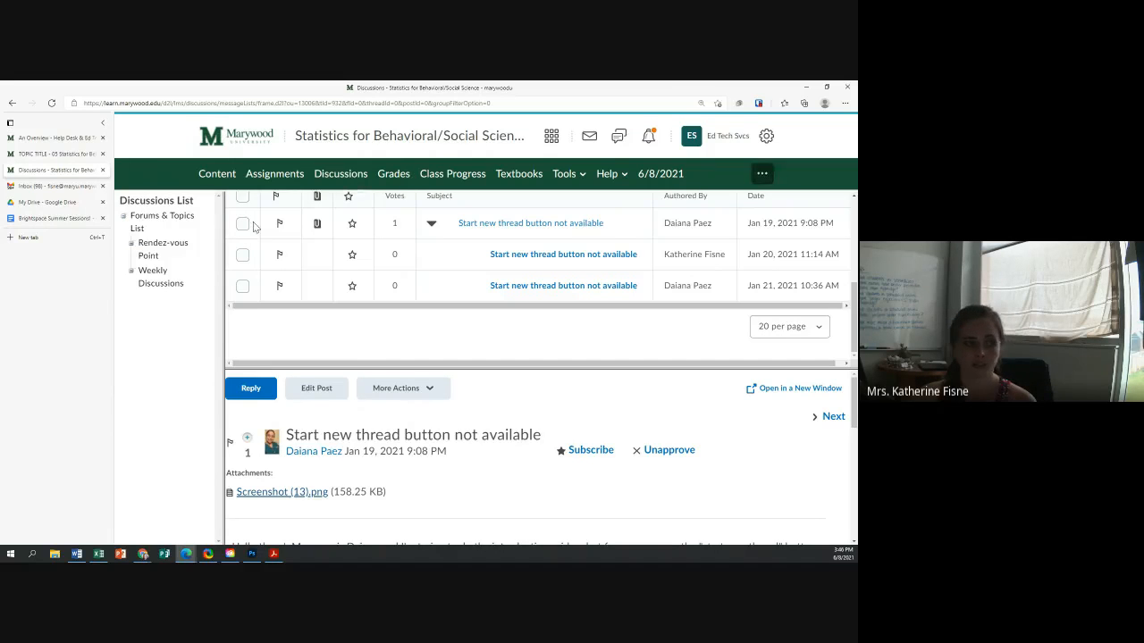
Return to the Week 1 topic, keep post ratings at No Ratings, and save the posting options
left_click(53, 154)
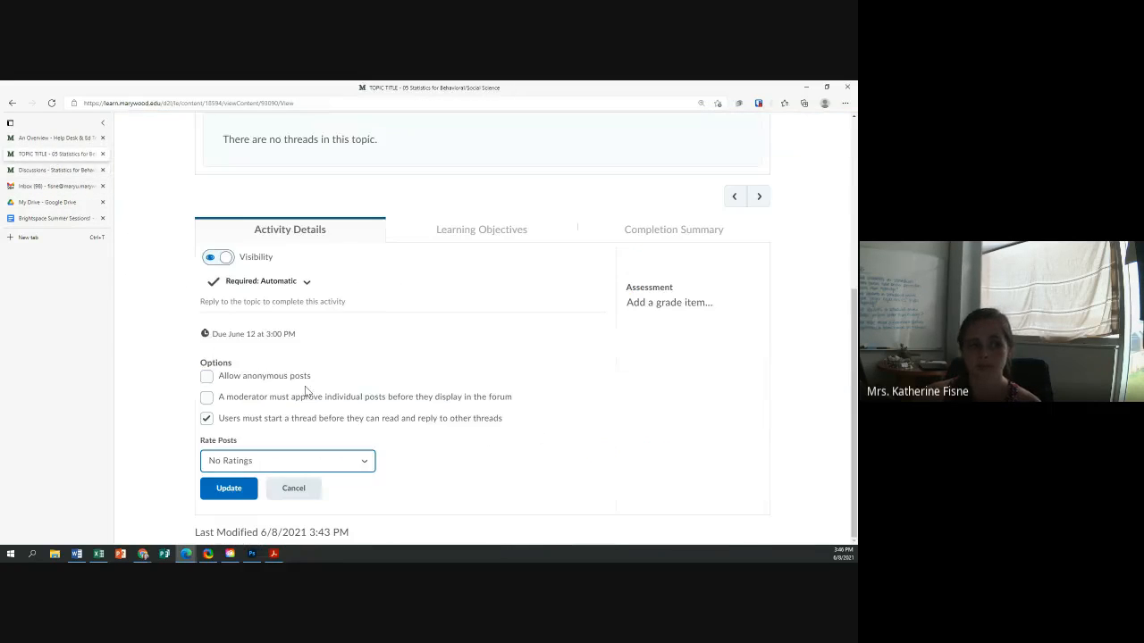
left_click(241, 467)
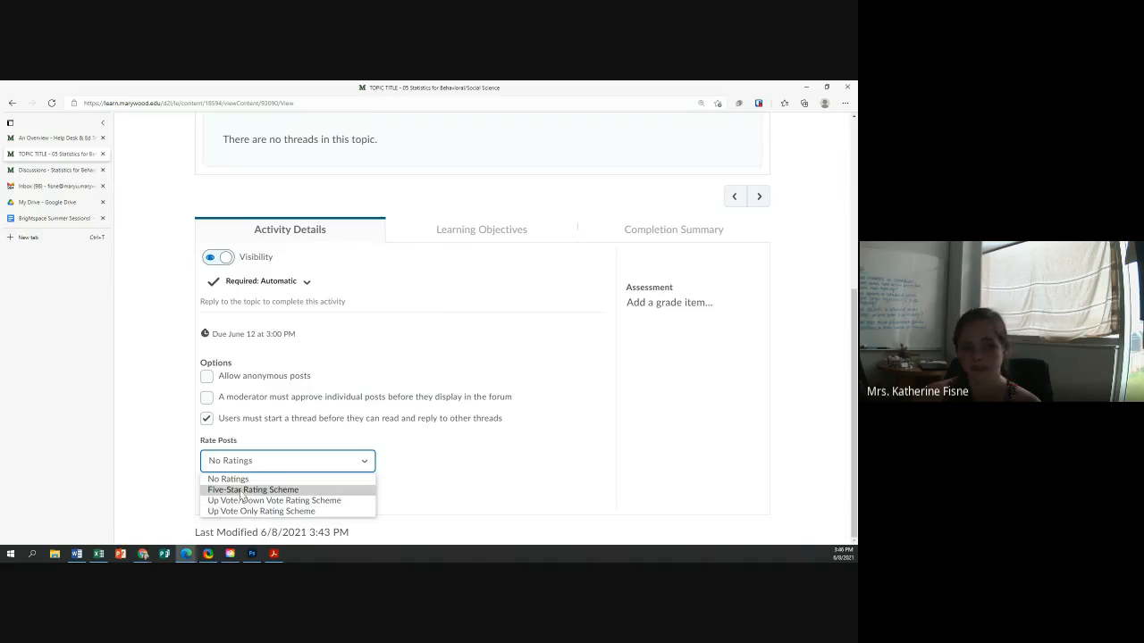
left_click(225, 479)
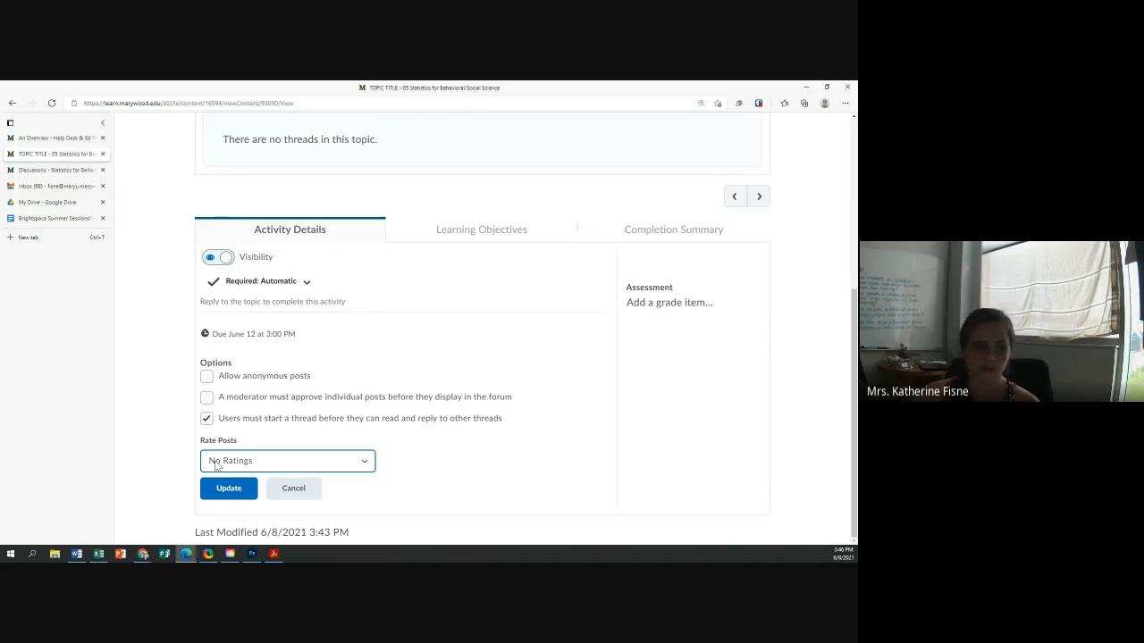
left_click(230, 491)
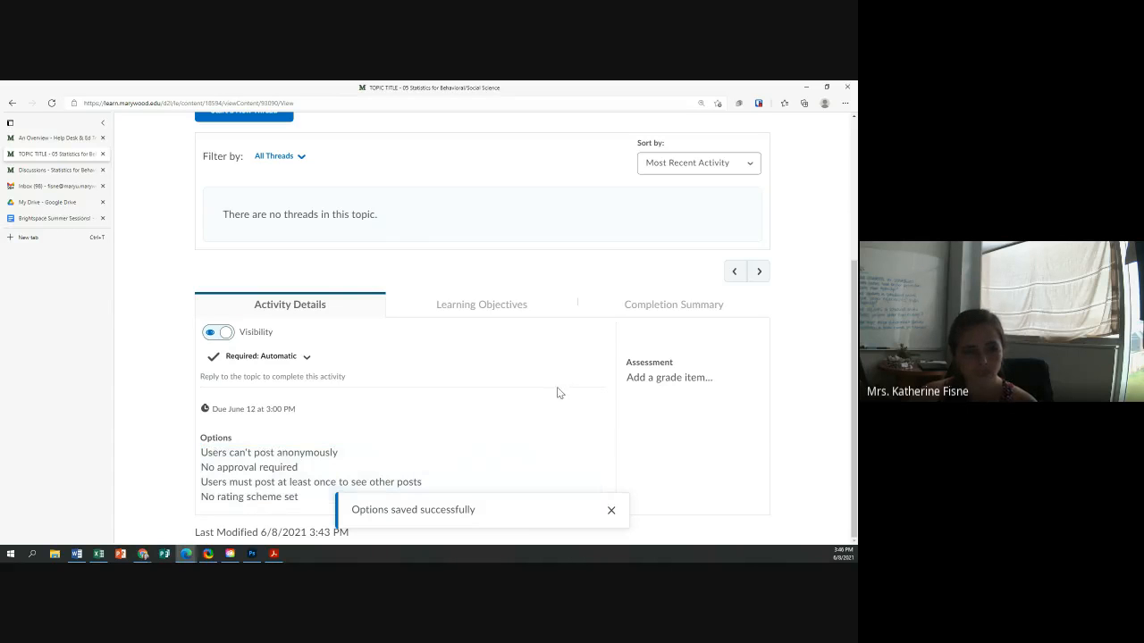
Look at the topic's grade item fields without adding one, examine the completion summary for all users, and return to the activity details
left_click(676, 379)
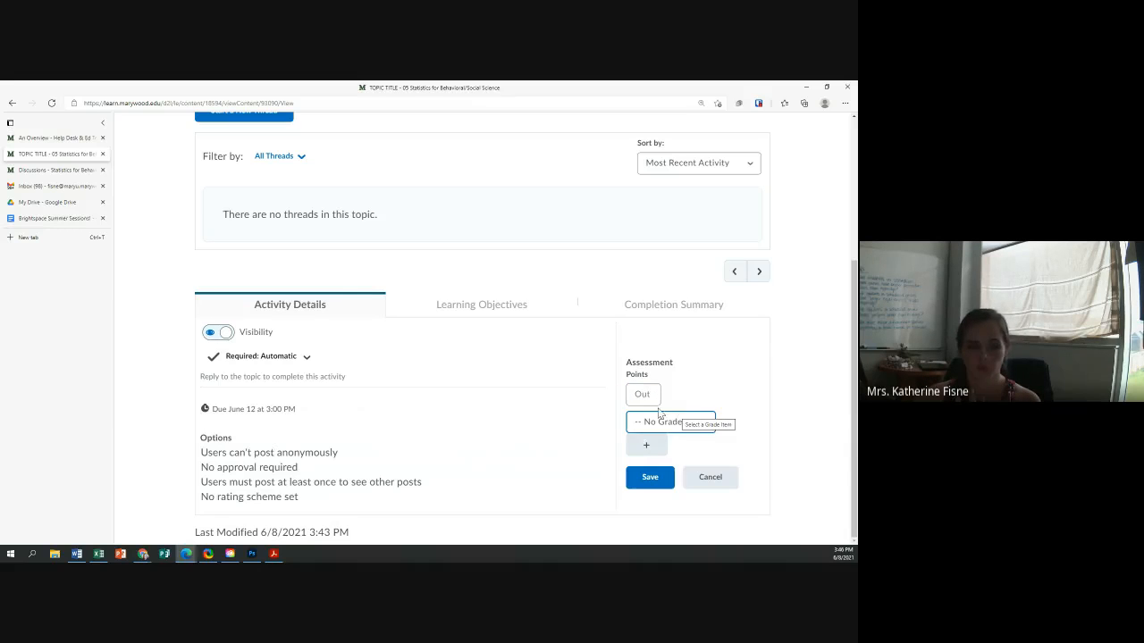
left_click(707, 470)
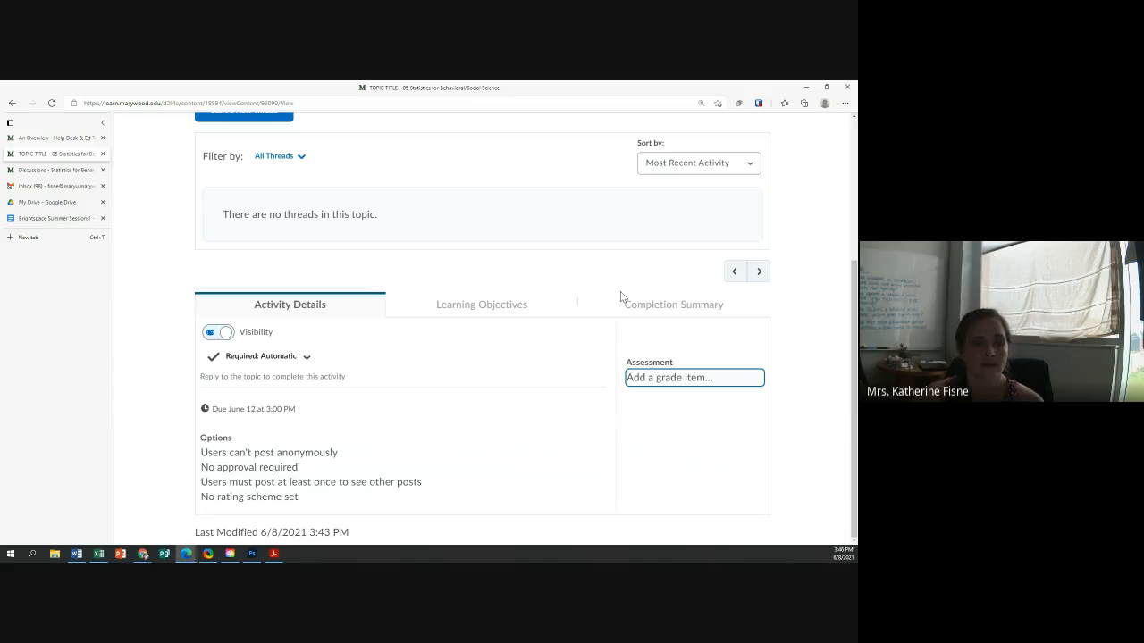
left_click(645, 305)
scroll(299, 309, "down", 3)
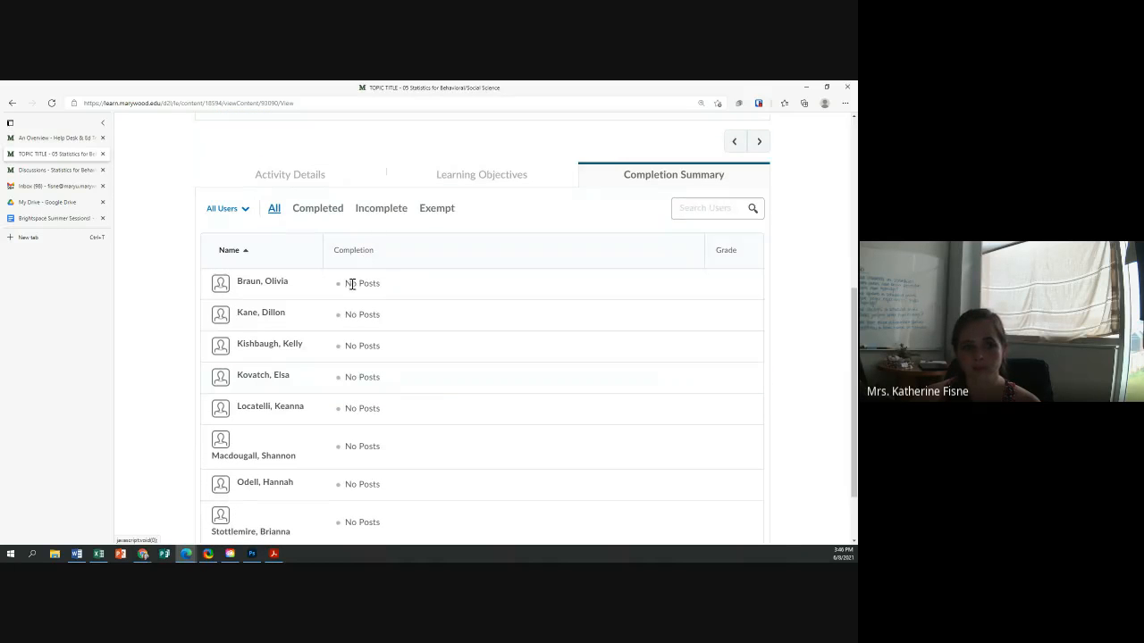
scroll(351, 357, "down", 1)
scroll(358, 375, "up", 5)
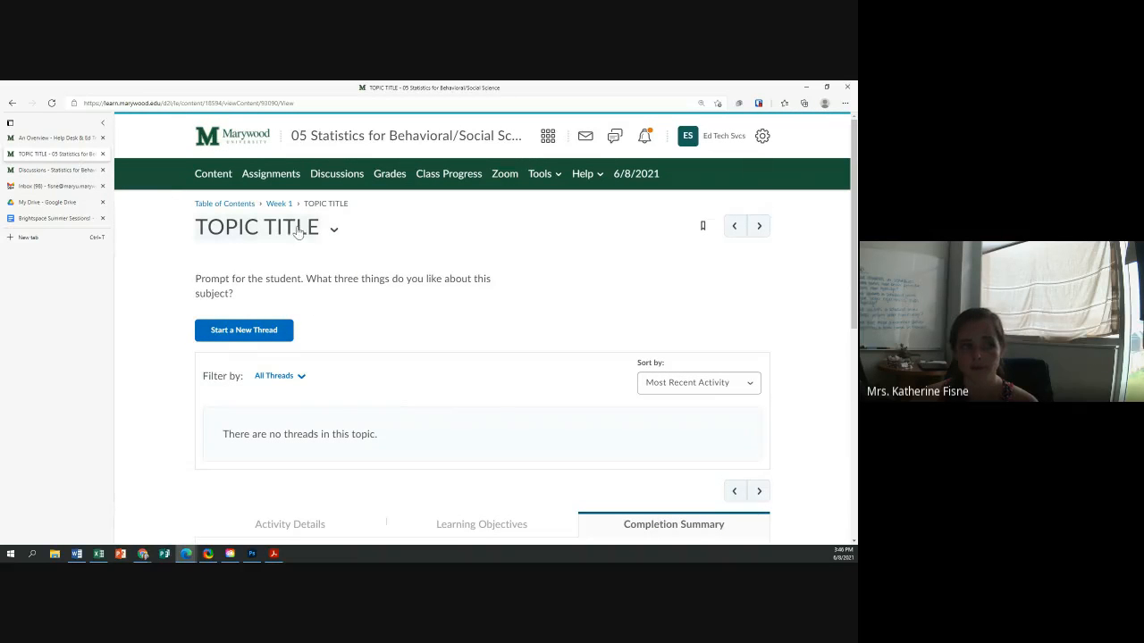
scroll(304, 322, "down", 3)
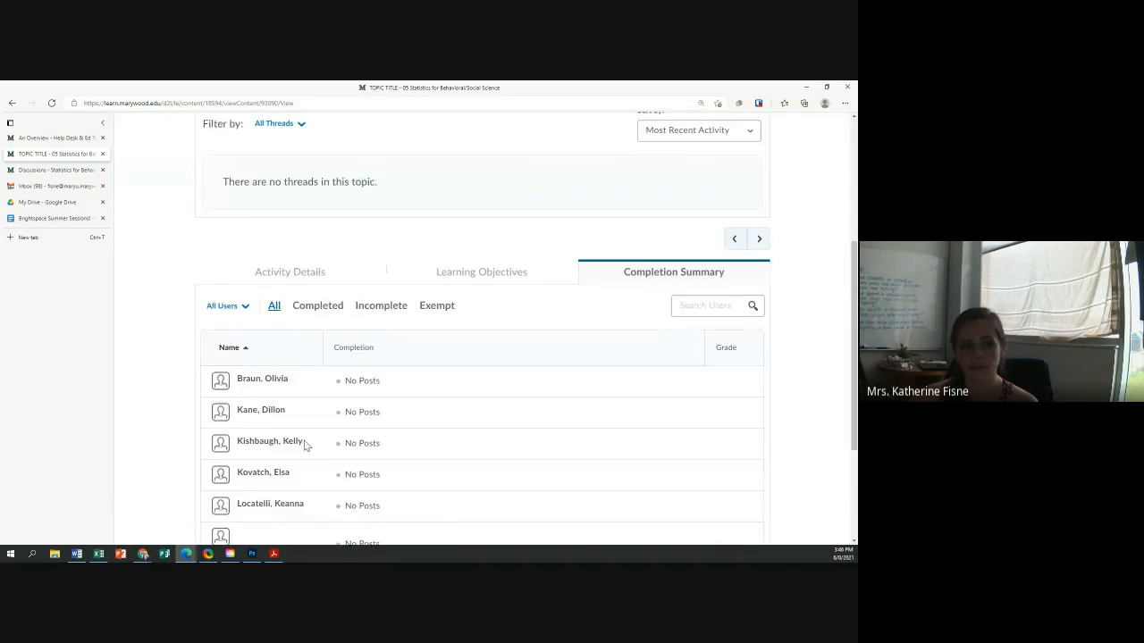
left_click(281, 266)
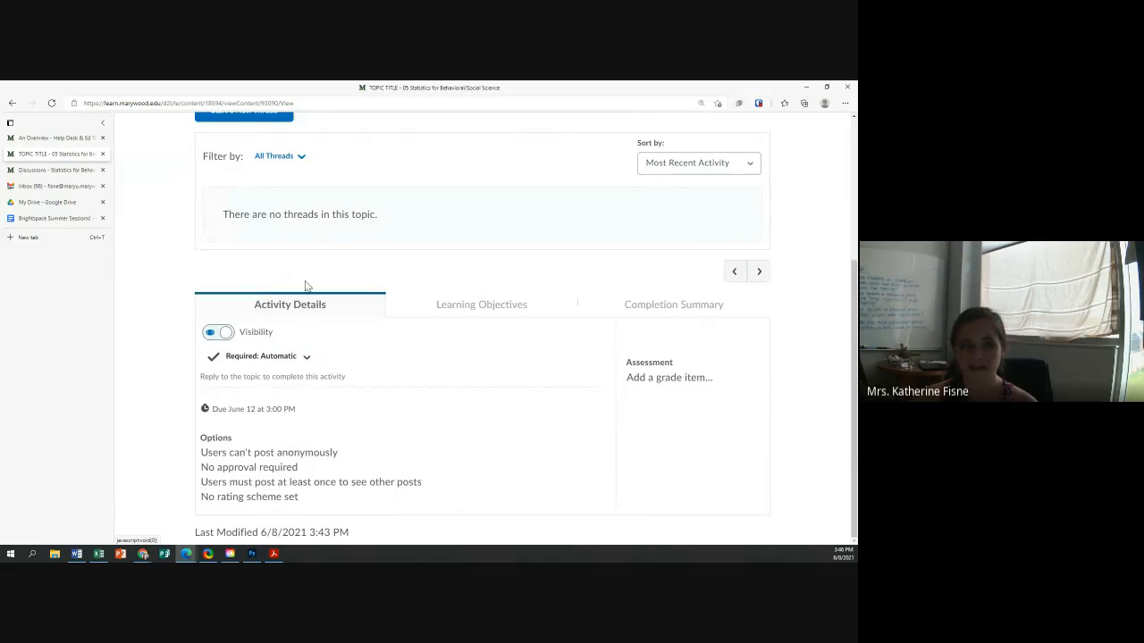
Open TOPIC TITLE under Grouping #1 for editing from the course's discussions list
scroll(304, 285, "up", 3)
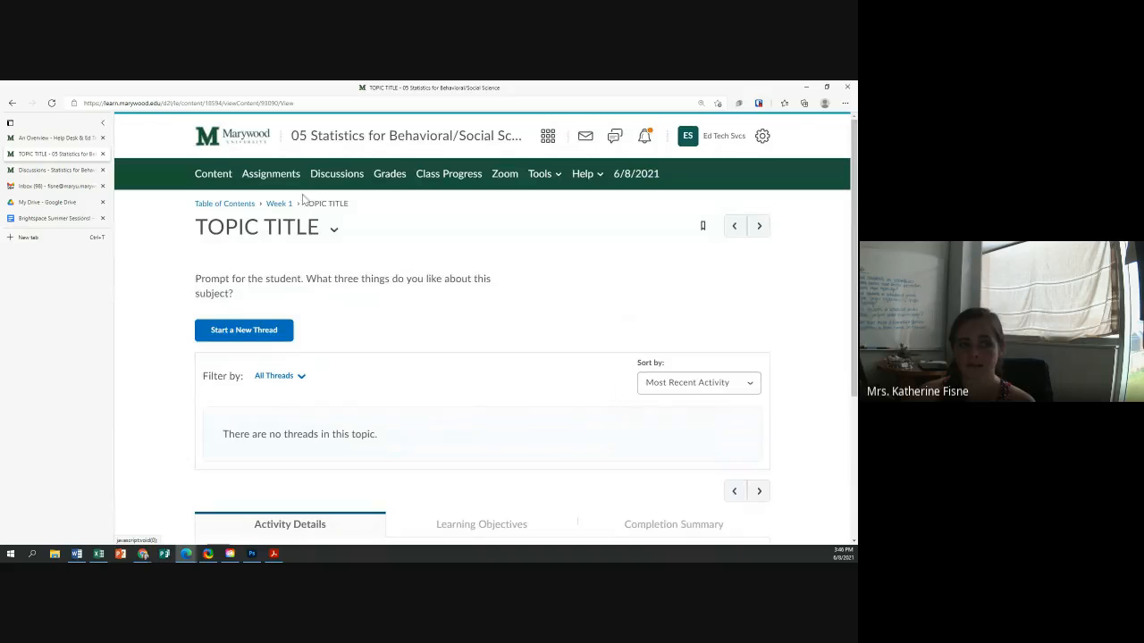
left_click(326, 182)
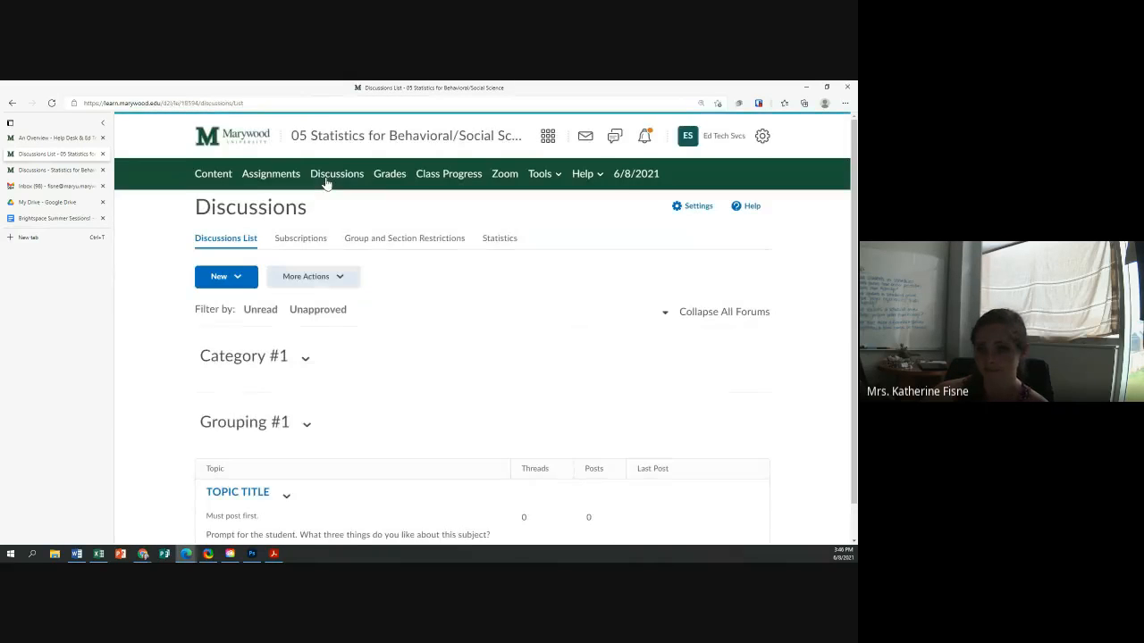
scroll(326, 182, "down", 1)
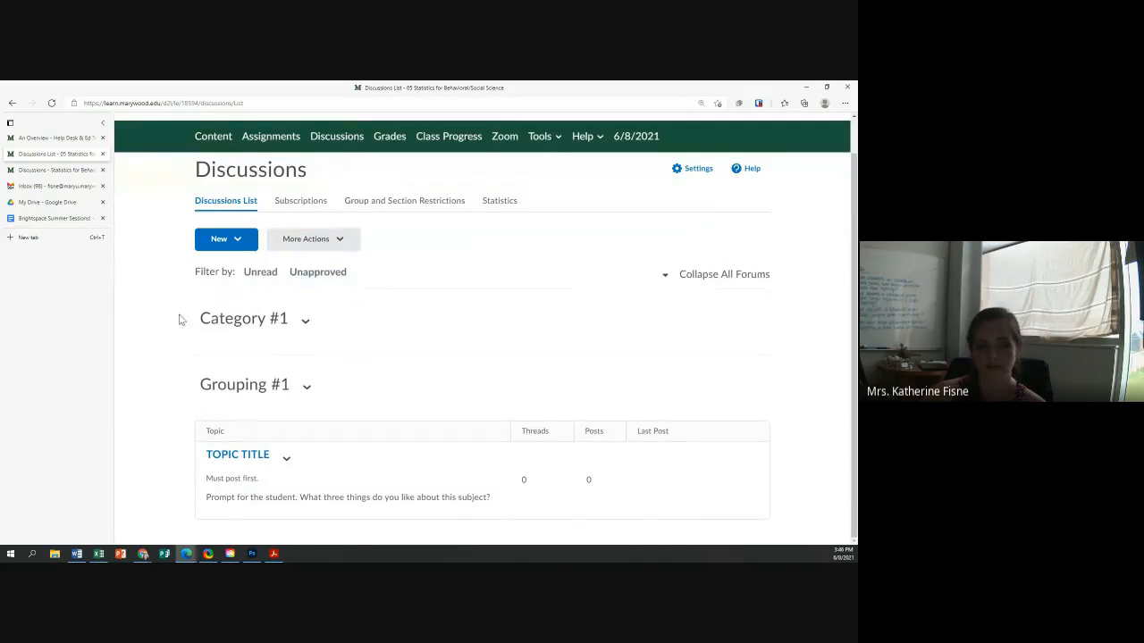
triple_click(220, 325)
left_click(219, 325)
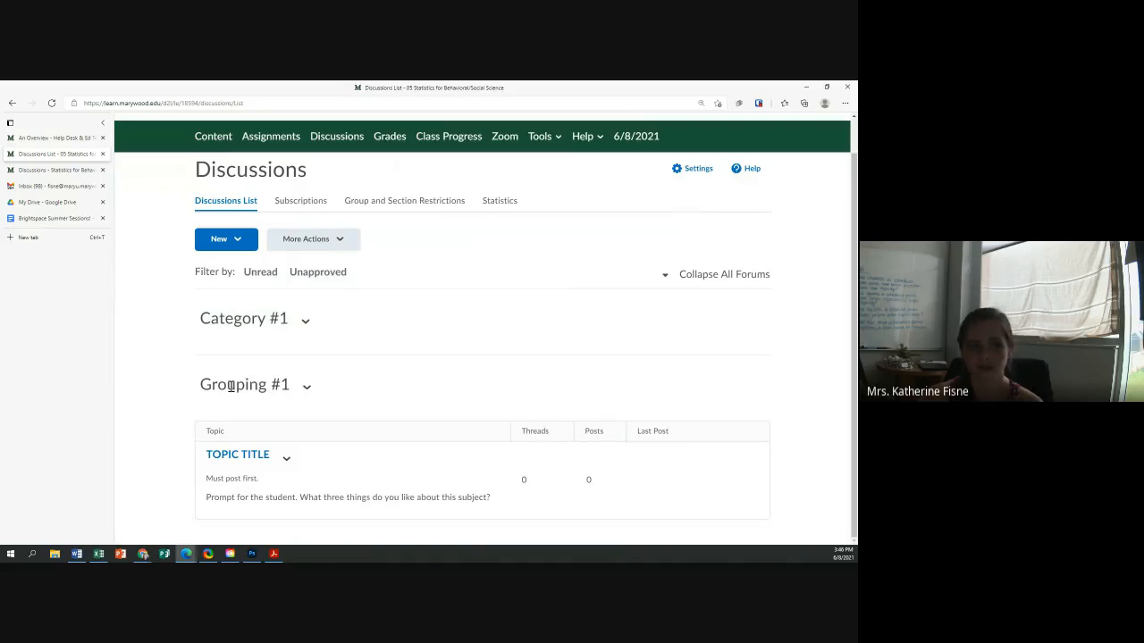
left_click(287, 461)
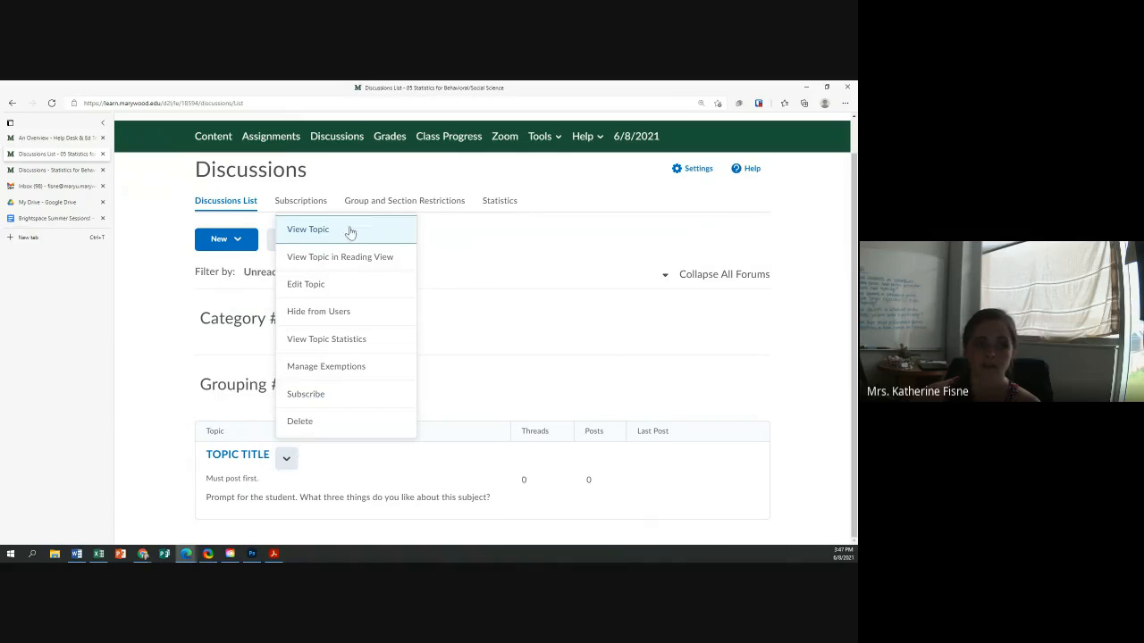
left_click(328, 296)
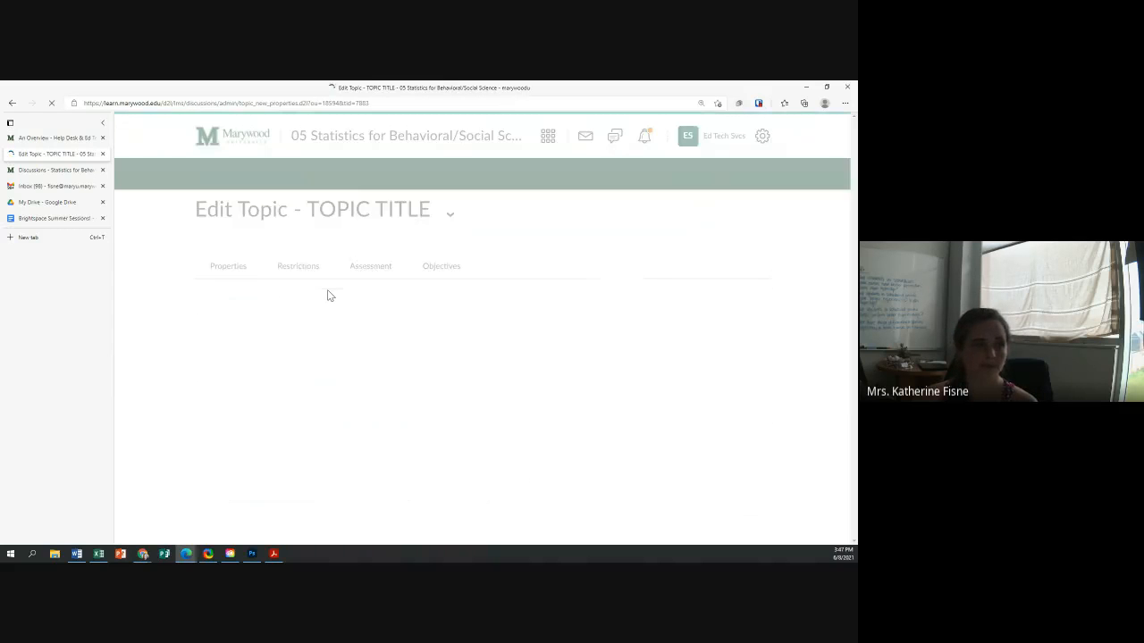
Try to change the topic type to a group or section topic, and decline the change
scroll(393, 270, "down", 2)
scroll(401, 270, "down", 2)
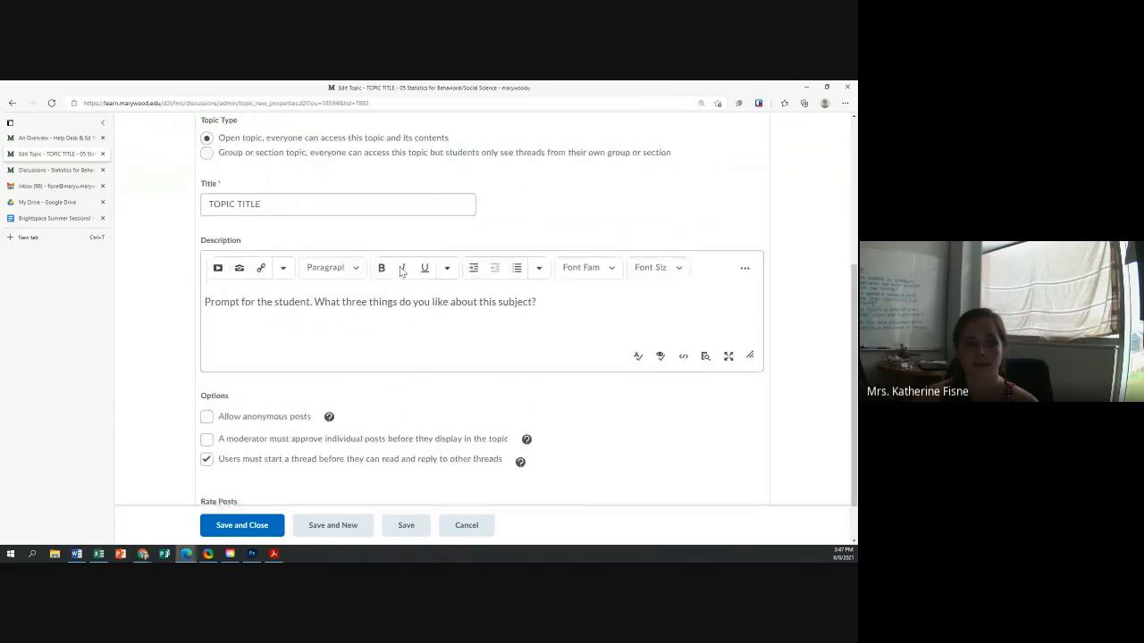
scroll(301, 338, "up", 1)
scroll(301, 338, "up", 3)
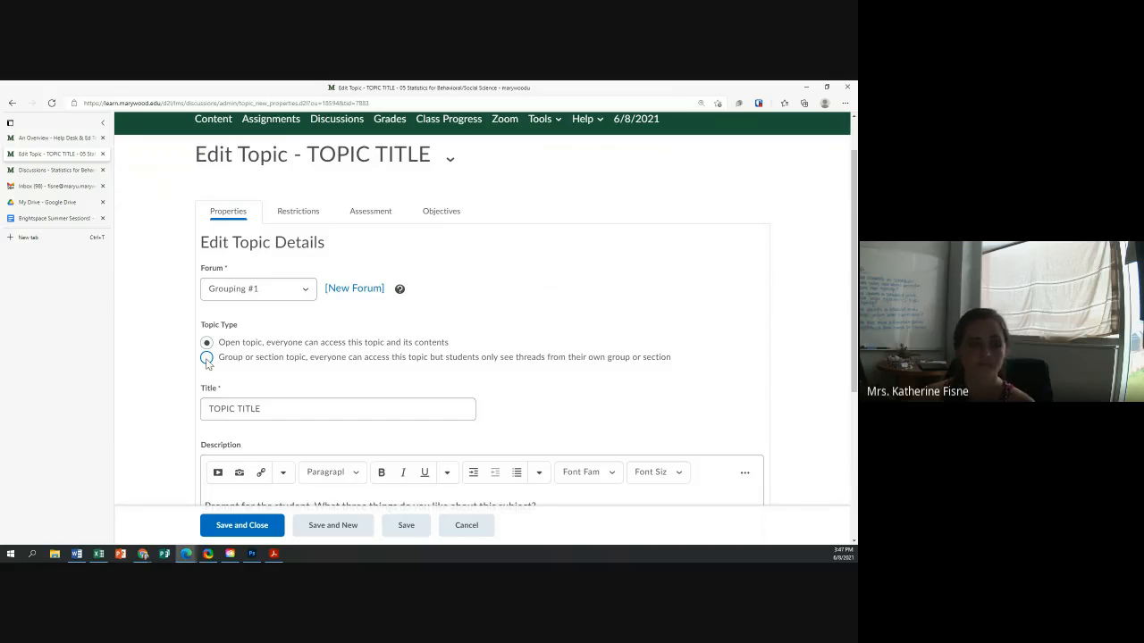
scroll(206, 361, "down", 3)
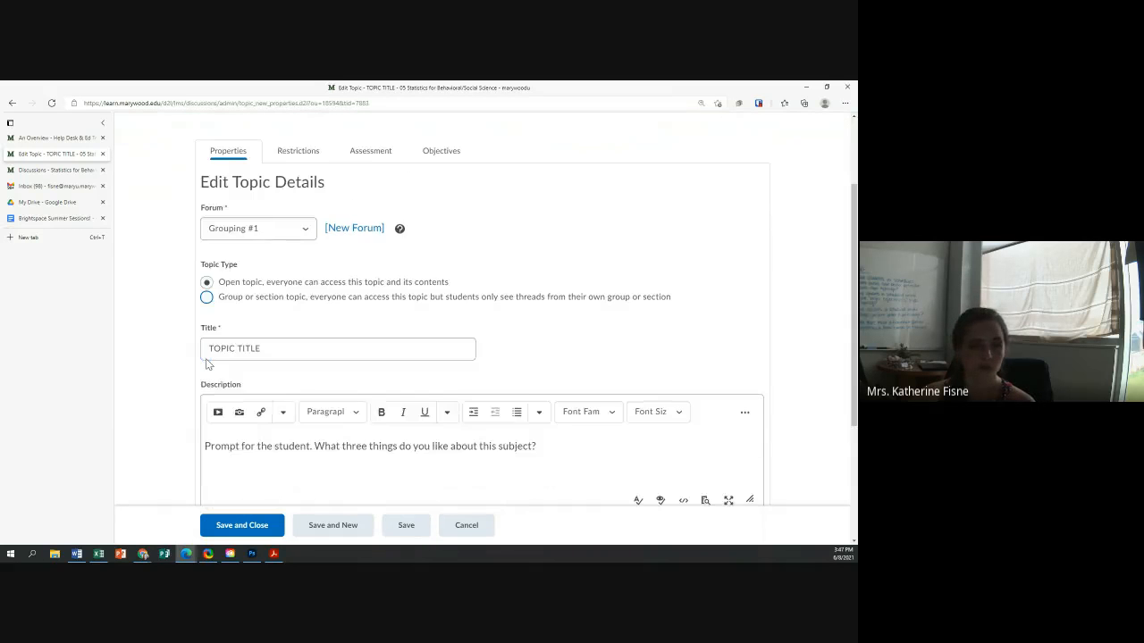
left_click(207, 228)
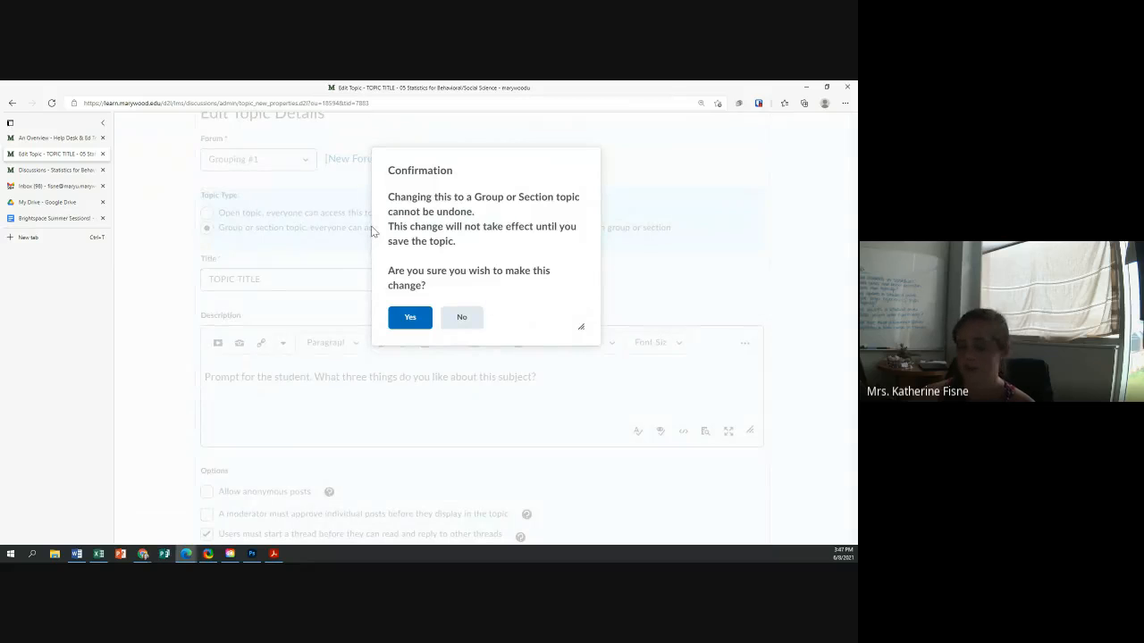
left_click(462, 317)
Review the topic's description, posting options and rating setting in its properties
scroll(260, 260, "down", 3)
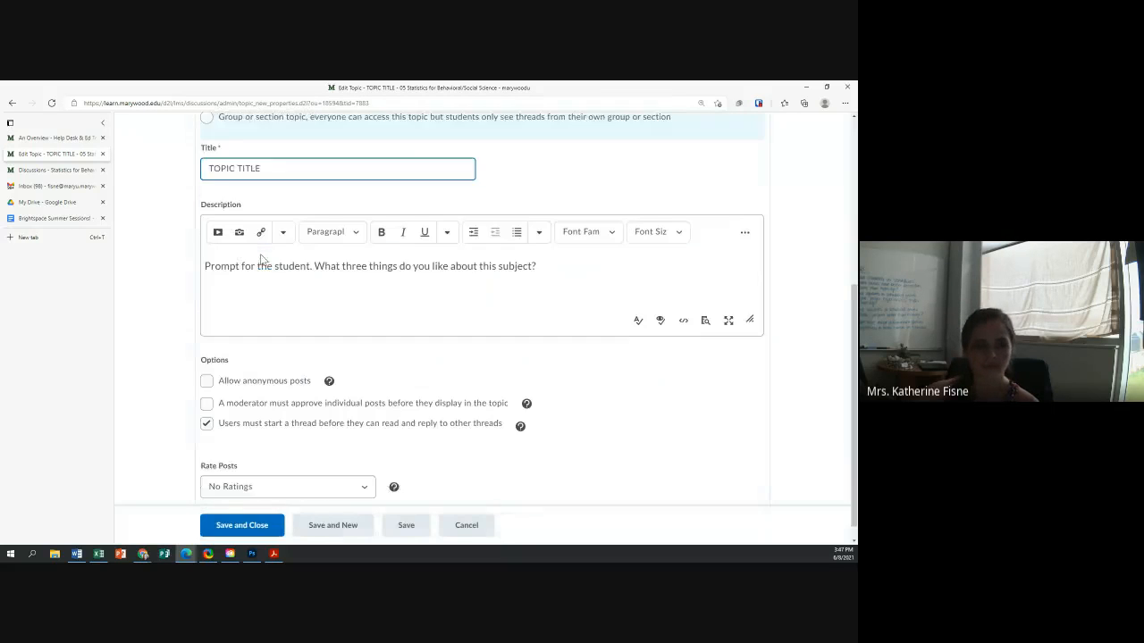
left_click_drag(204, 345, 471, 460)
scroll(421, 380, "up", 4)
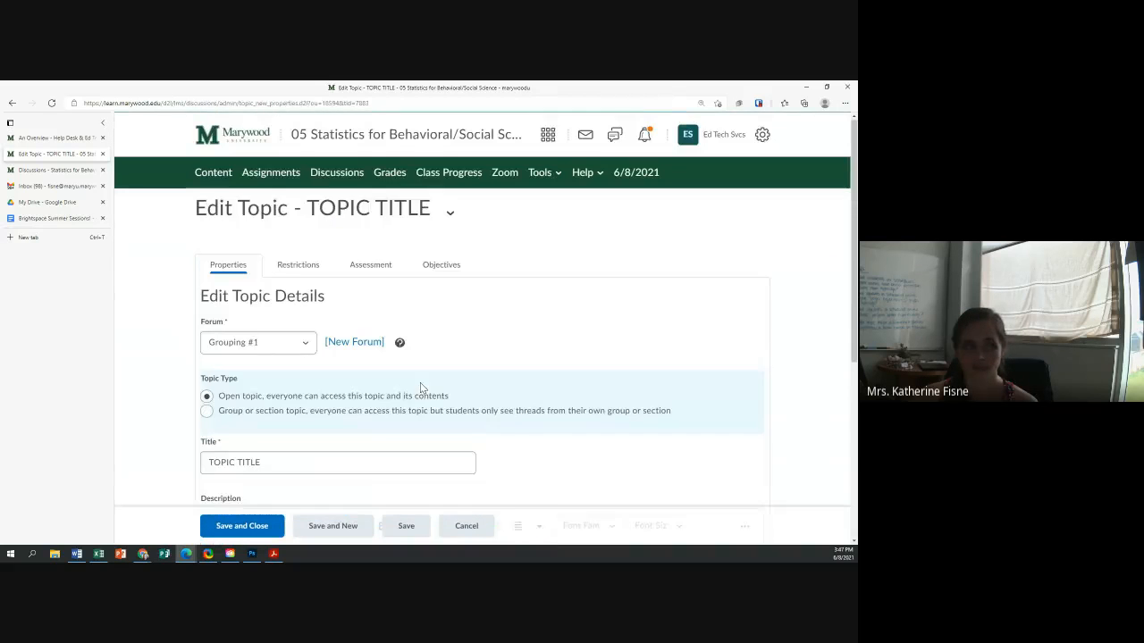
Open the topic's restrictions and examine the availability dates, locking options and release conditions
left_click(282, 267)
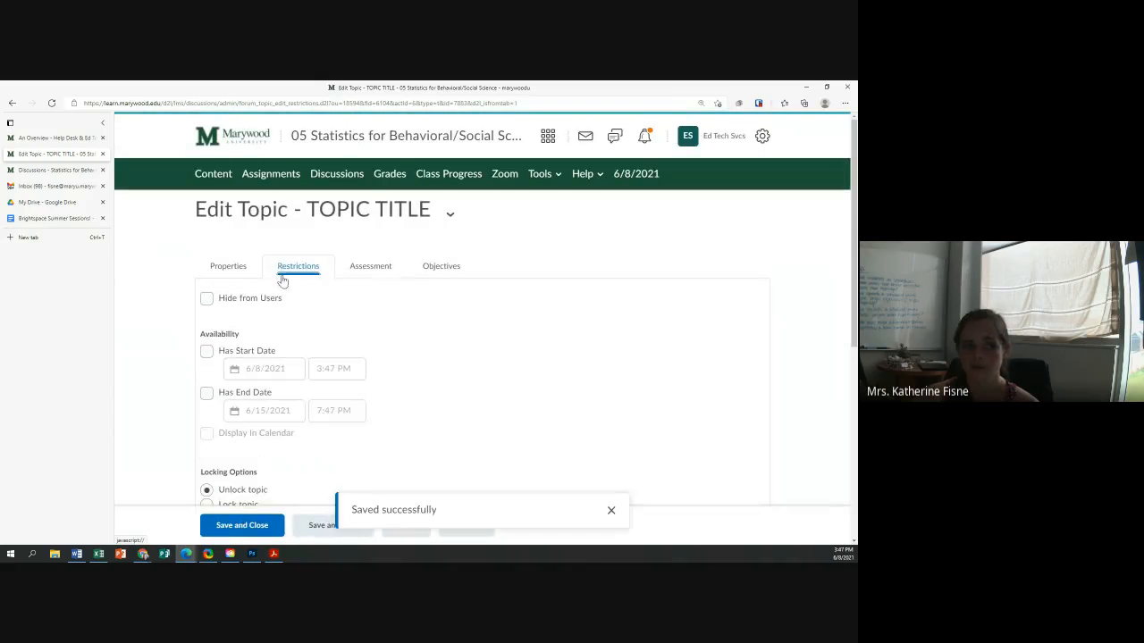
scroll(362, 297, "down", 2)
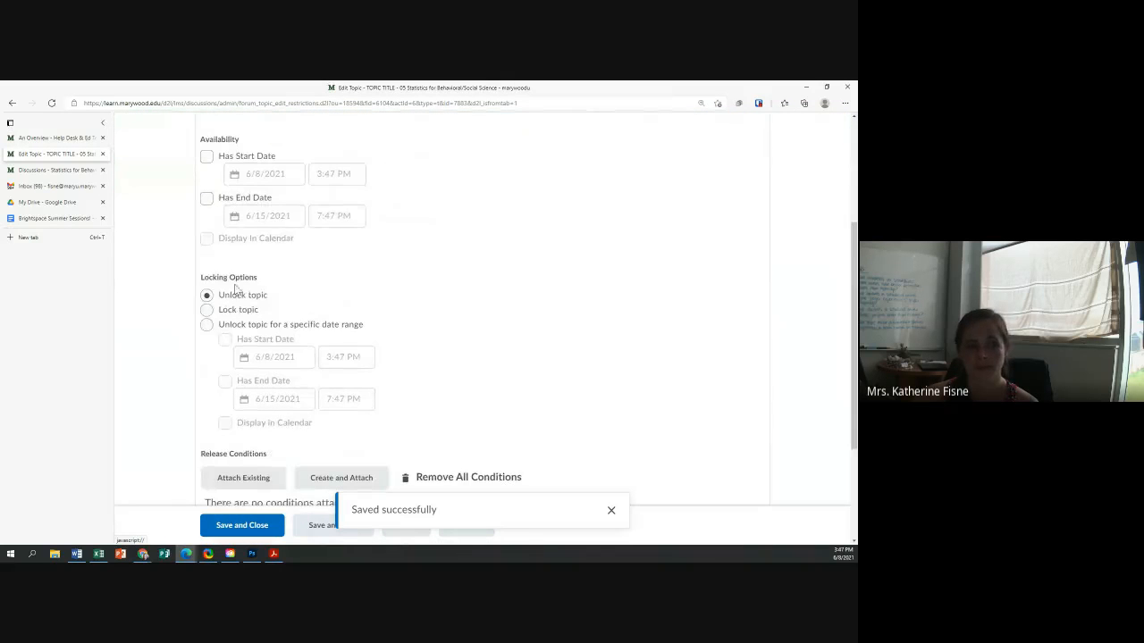
left_click_drag(256, 282, 203, 280)
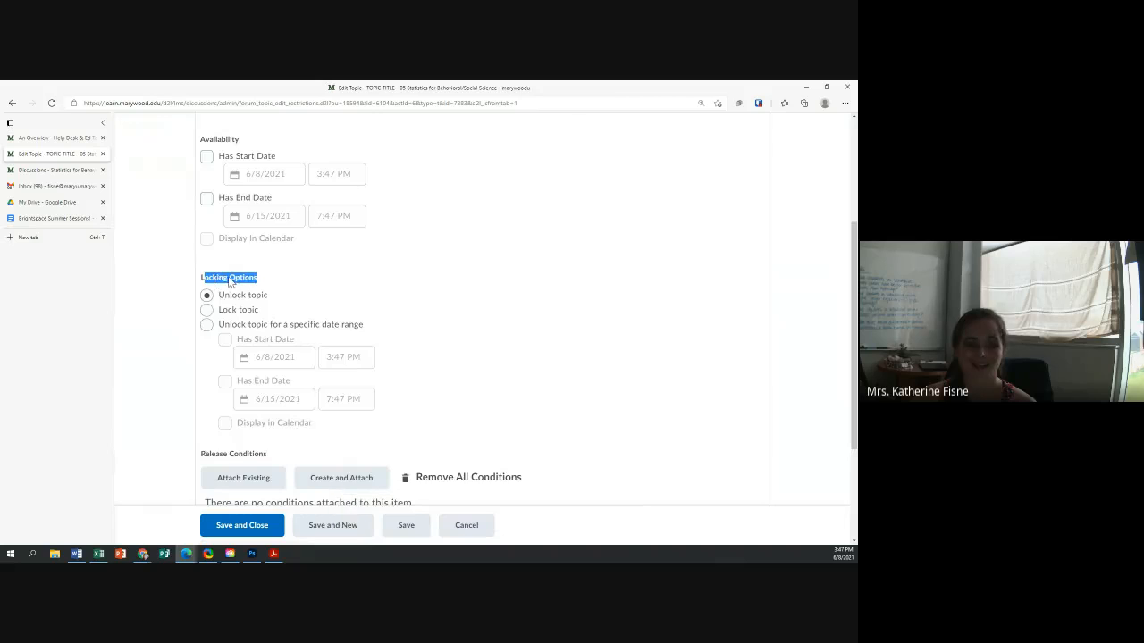
scroll(310, 278, "down", 1)
scroll(307, 271, "up", 1)
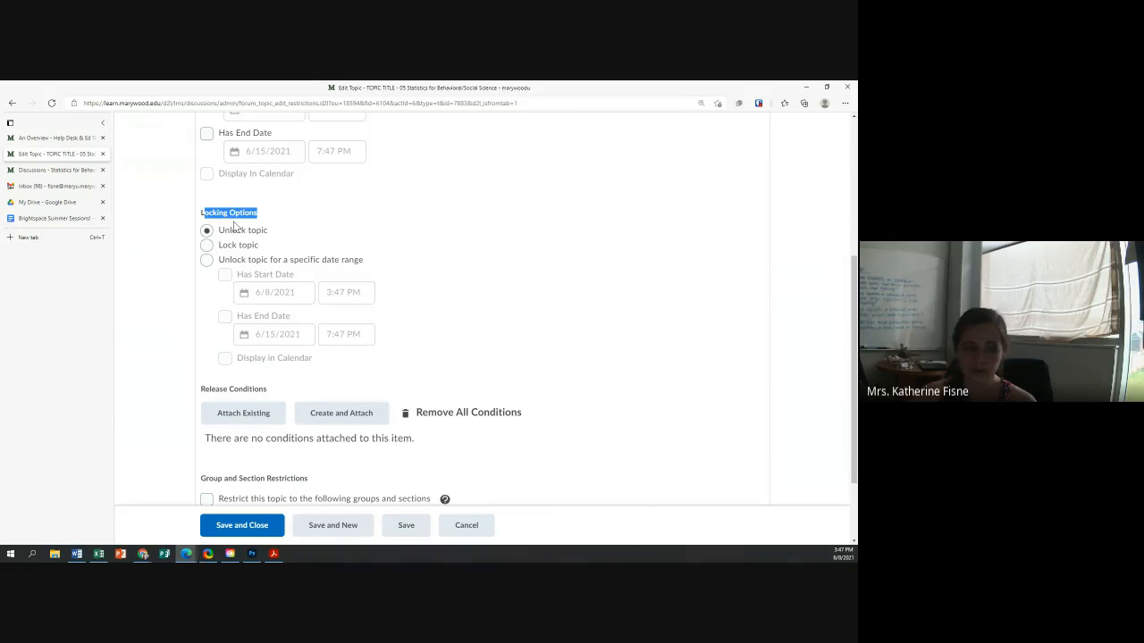
Set the topic's locking to unlock for a specific date range, enabling the 6/8/2021 3:47 PM start and the 6/15/2021 7:47 PM end
left_click(206, 246)
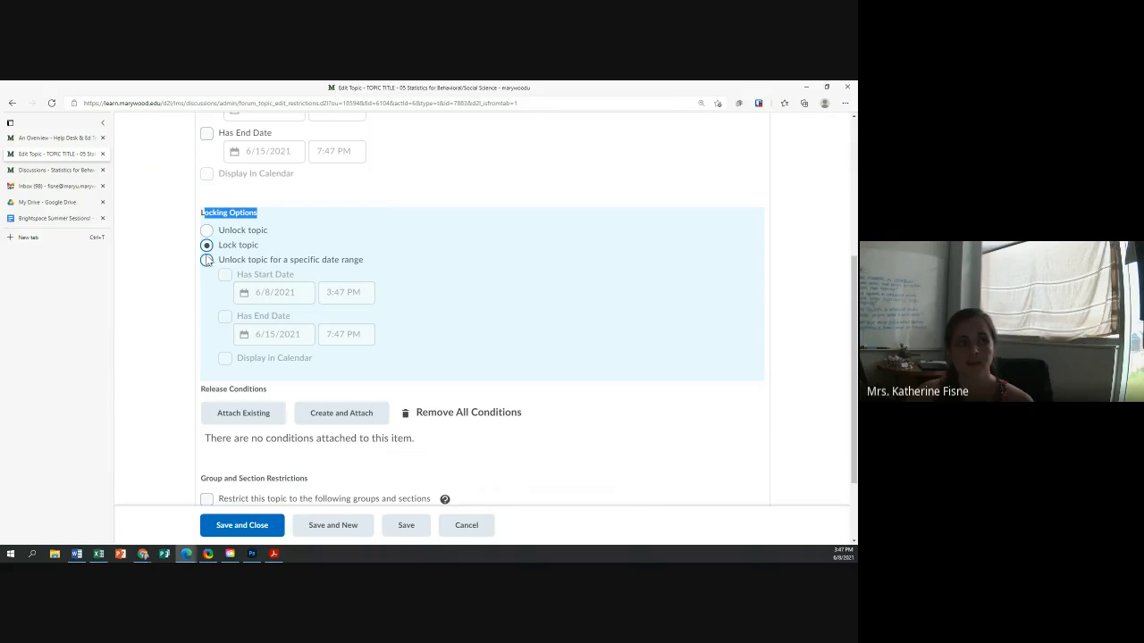
left_click(206, 260)
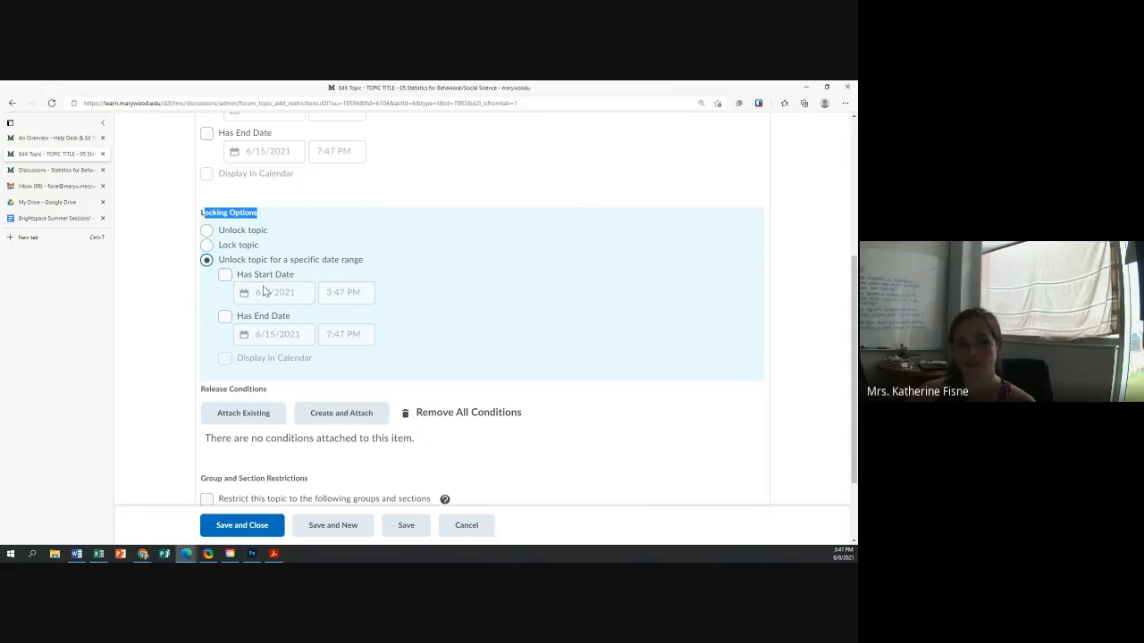
left_click(225, 275)
left_click(225, 317)
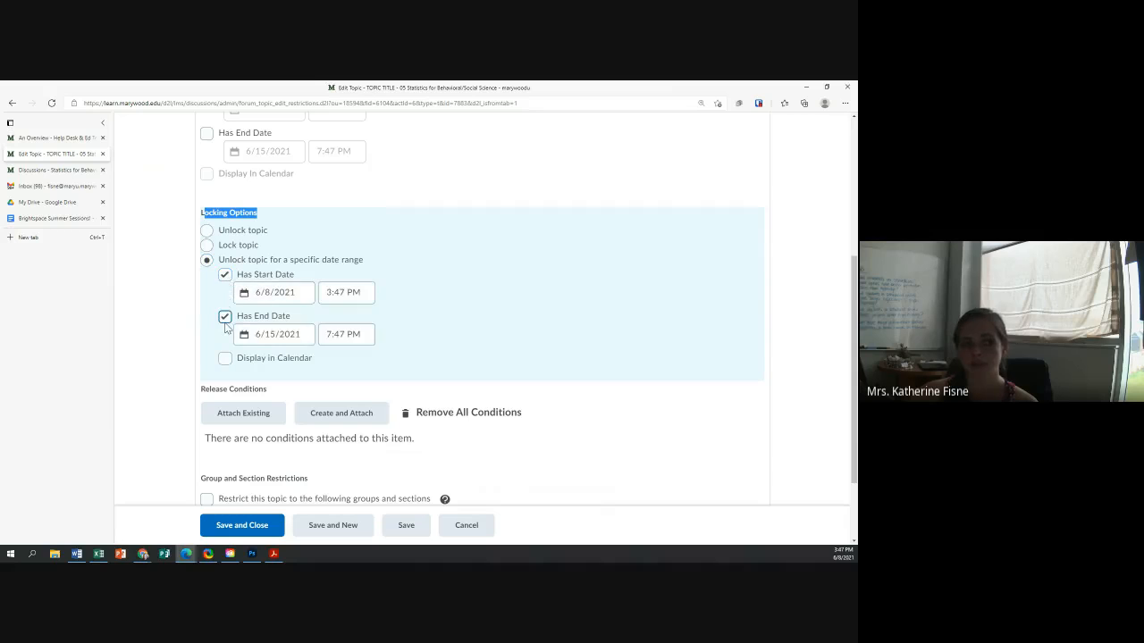
left_click(260, 287)
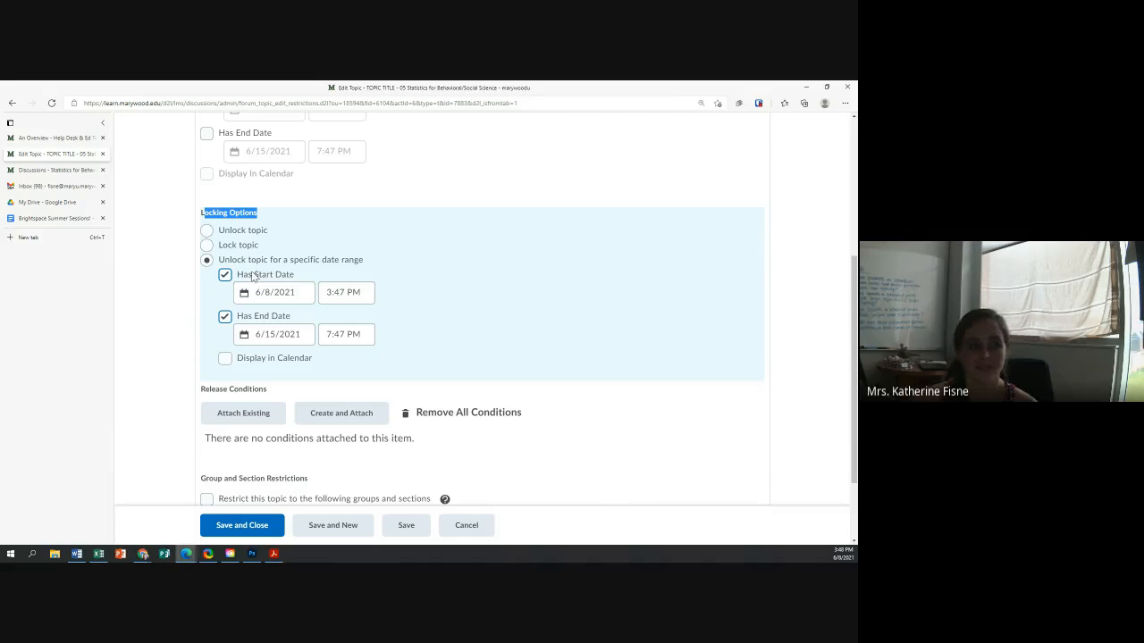
Try the start and end dates of the unlock range separately, finishing with only the start date enabled and the end date disabled
left_click(224, 275)
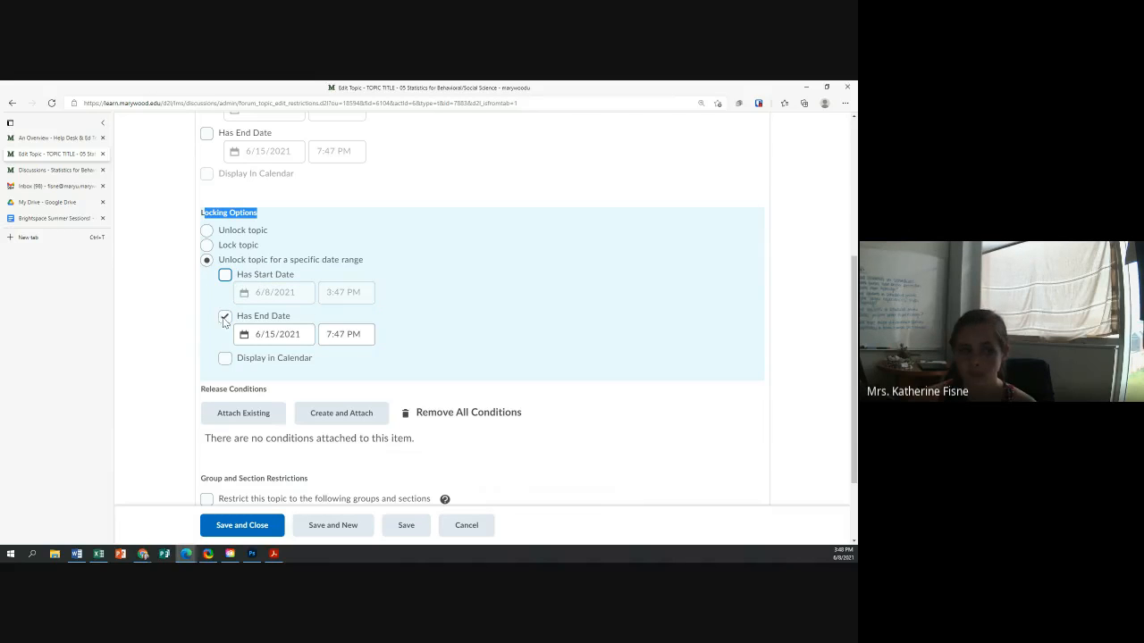
left_click(224, 319)
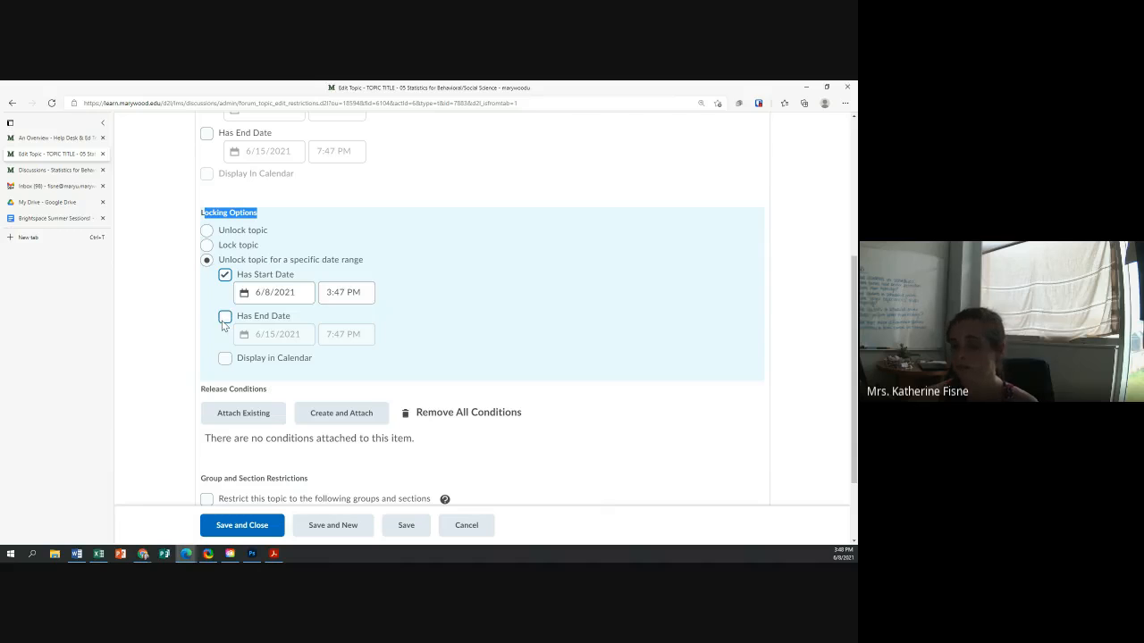
left_click(224, 318)
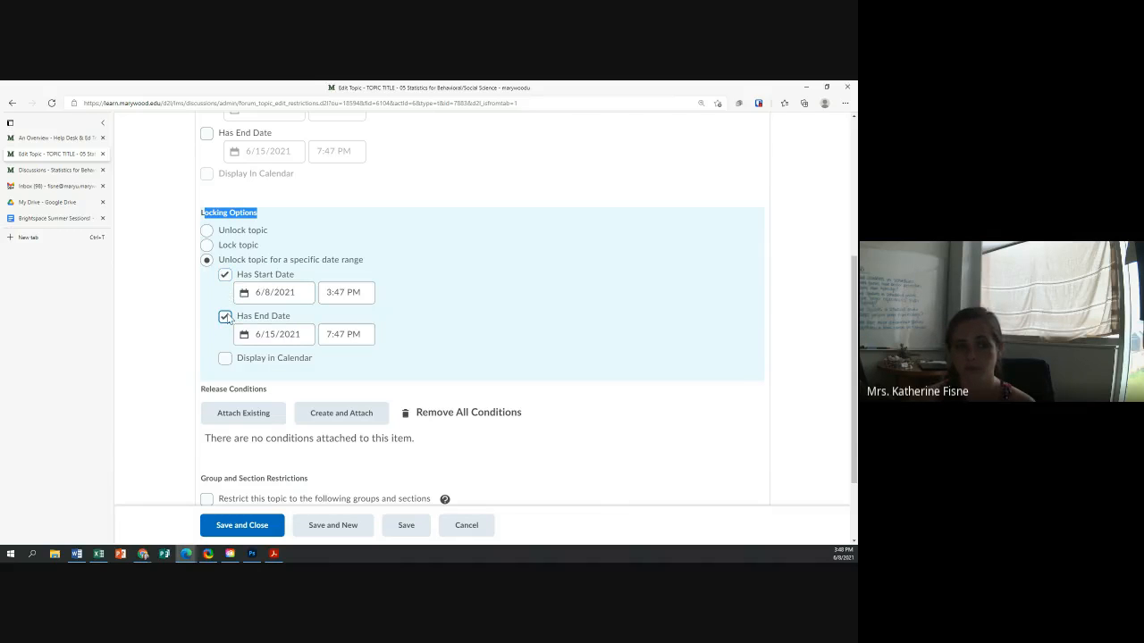
left_click(225, 317)
left_click(329, 294)
left_click(264, 292)
scroll(264, 291, "down", 2)
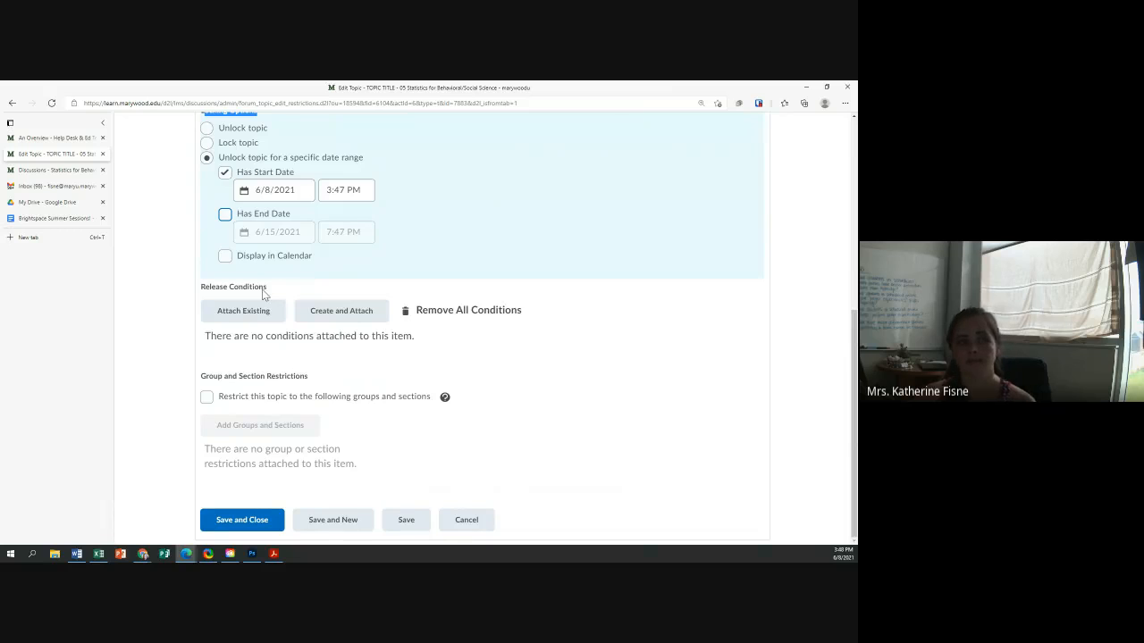
scroll(264, 295, "up", 1)
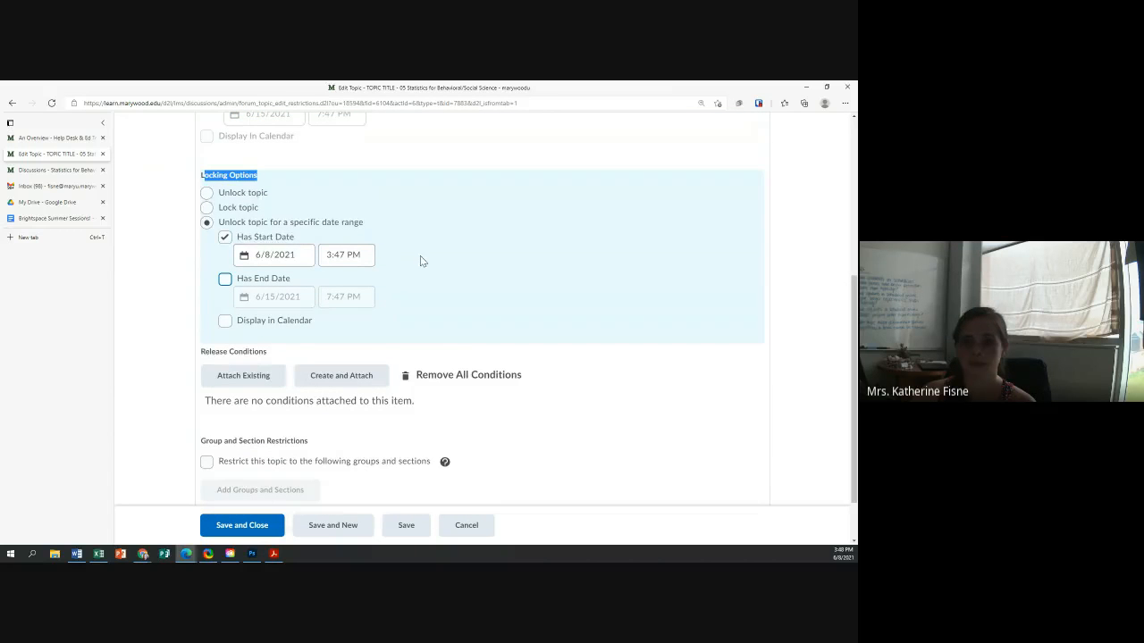
Review the topic's assessment and learning objectives settings, and save and close the topic
scroll(420, 260, "up", 5)
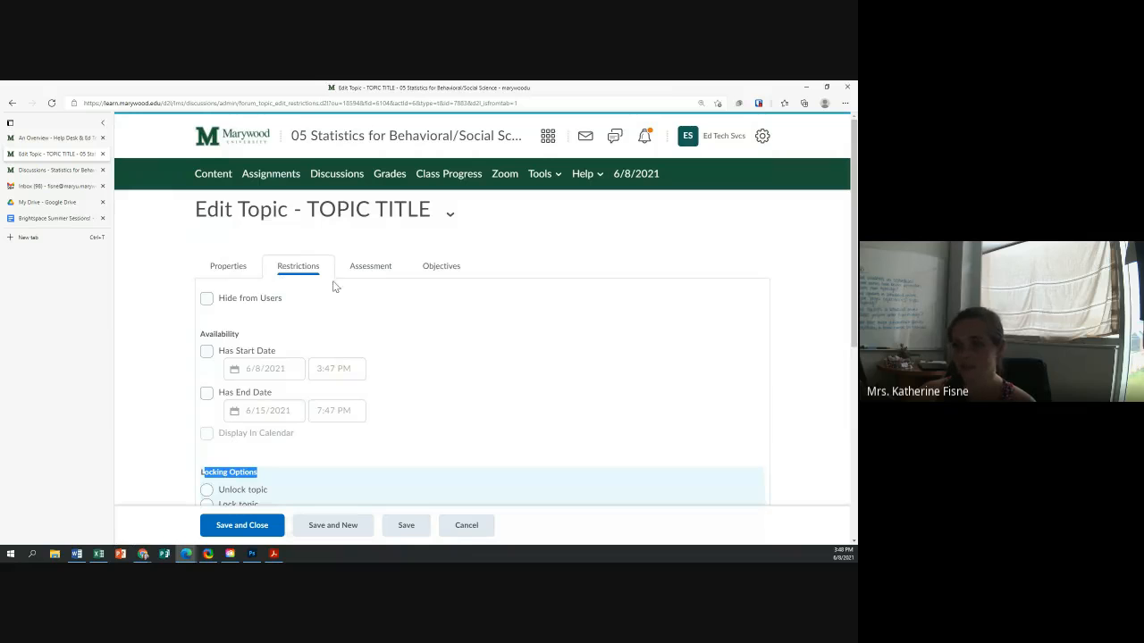
left_click(377, 272)
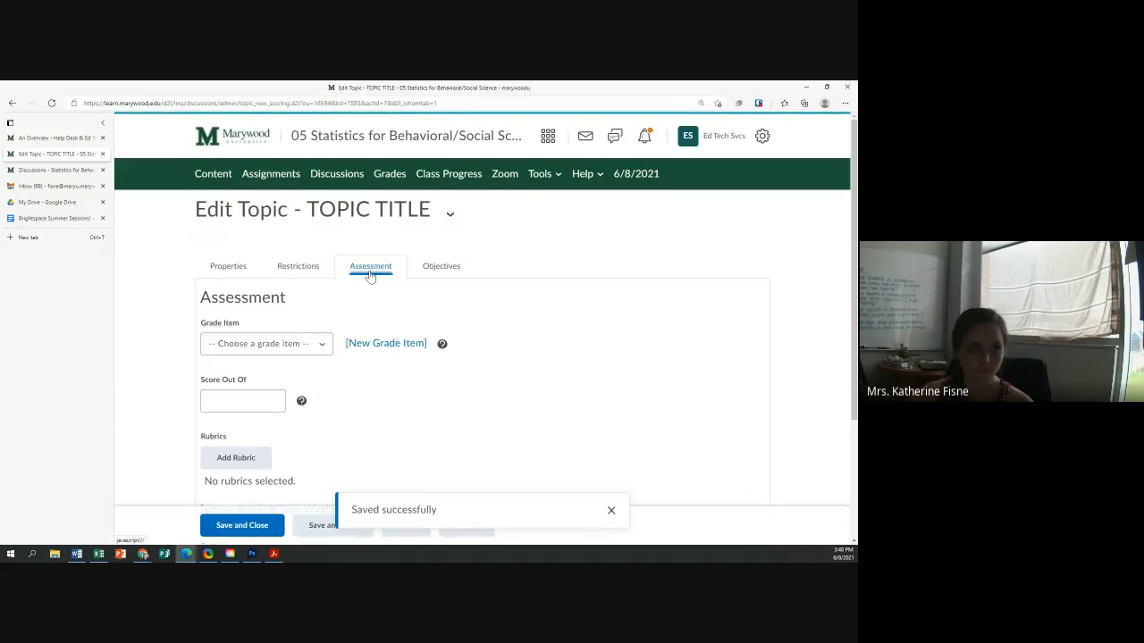
scroll(306, 293, "down", 1)
left_click(302, 282)
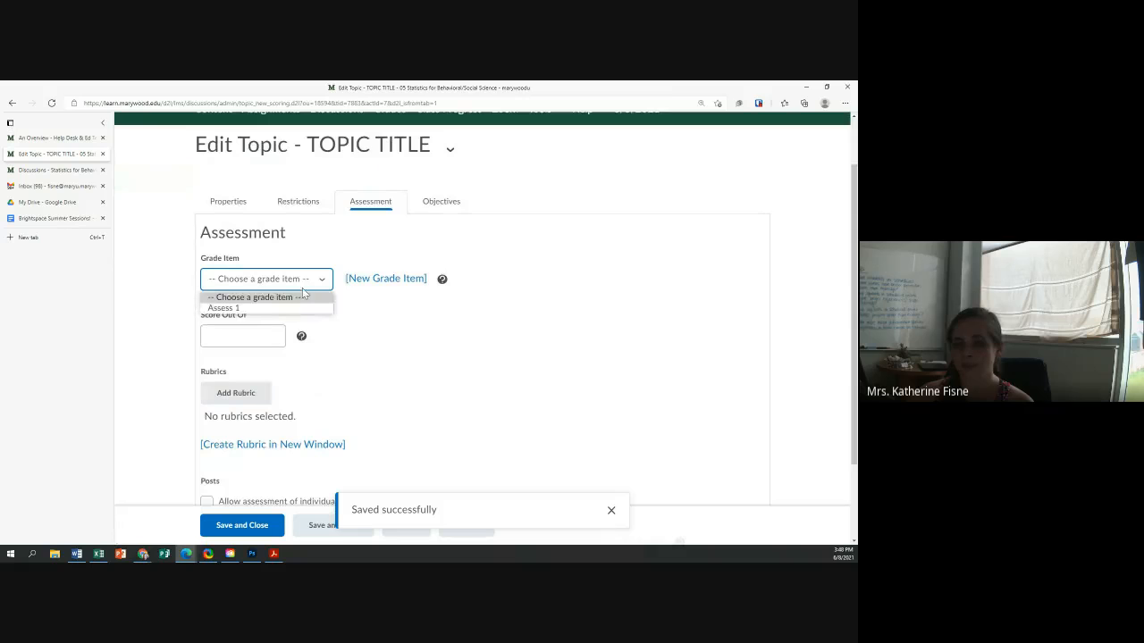
left_click(339, 367)
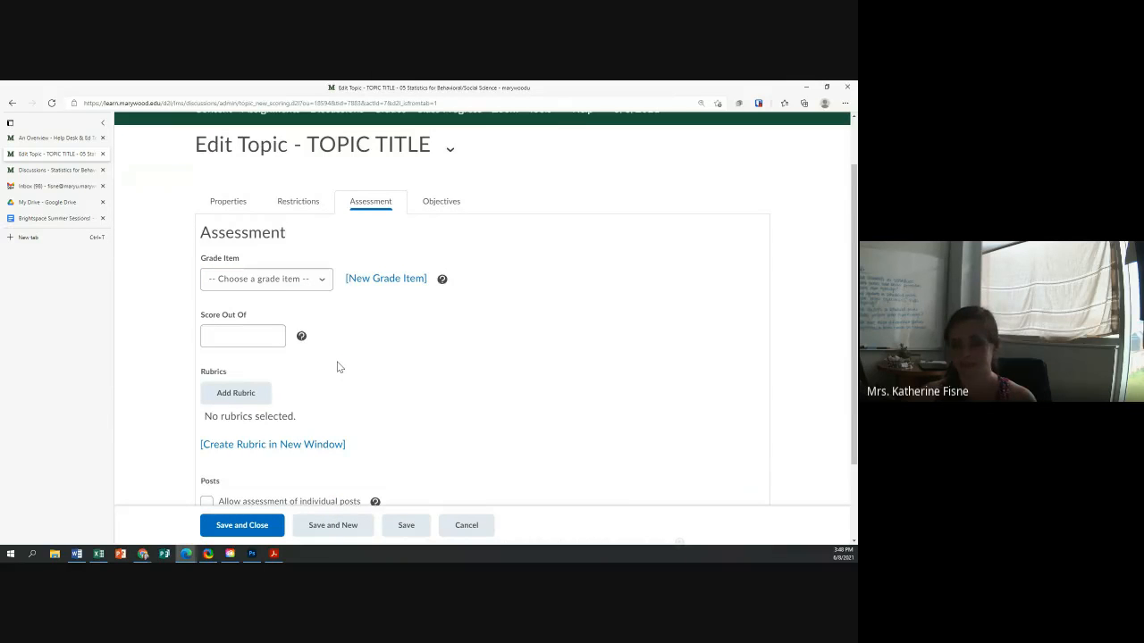
scroll(338, 366, "down", 1)
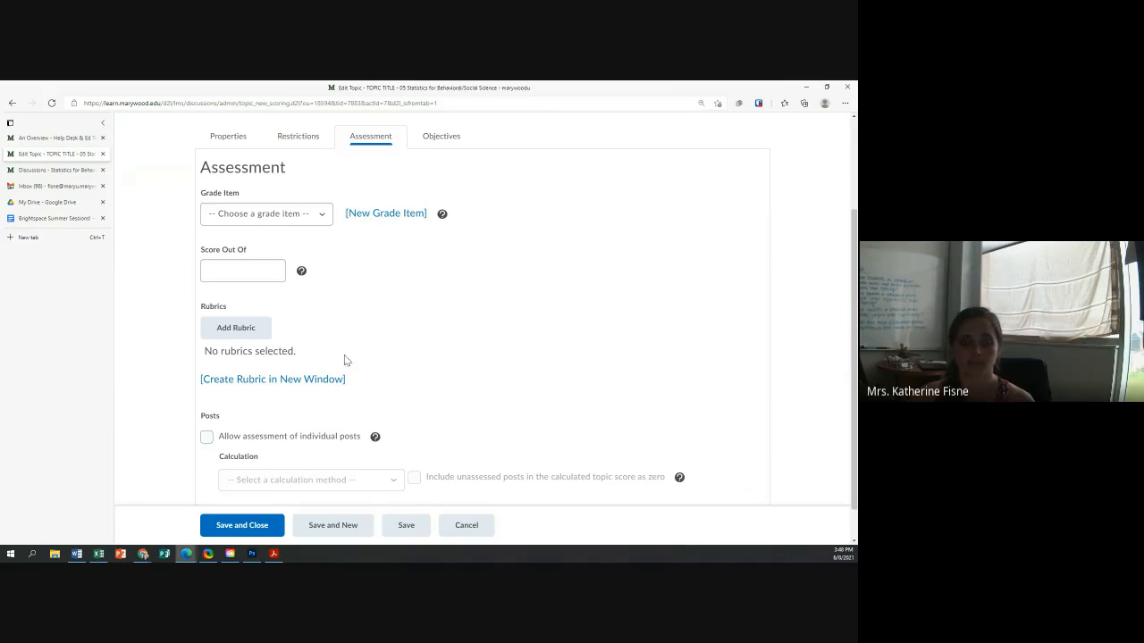
left_click(442, 140)
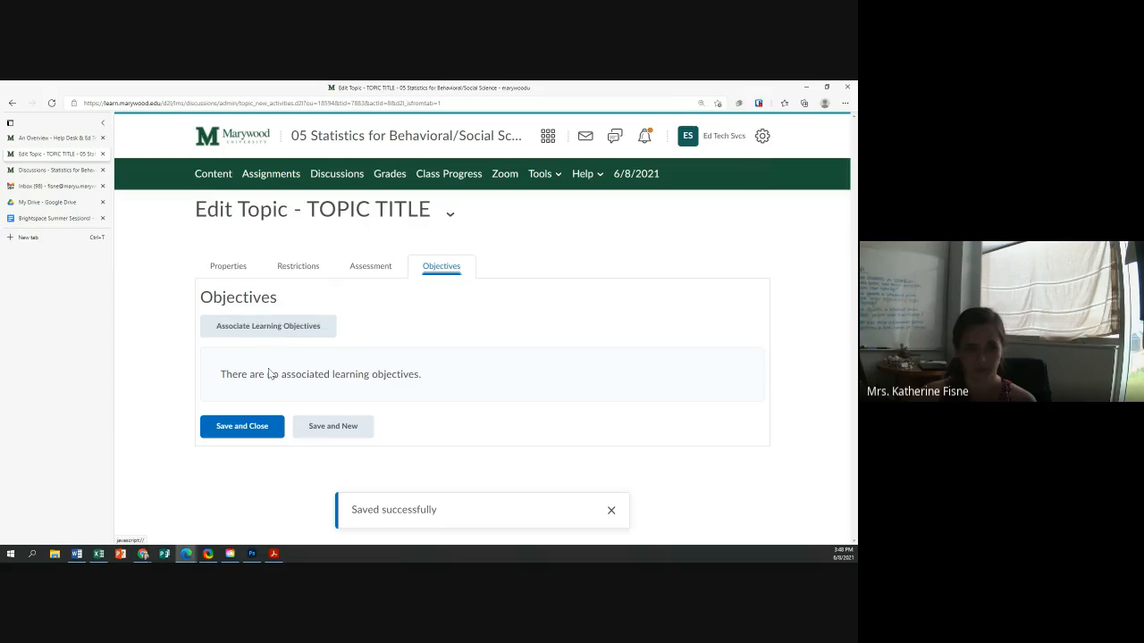
left_click(239, 433)
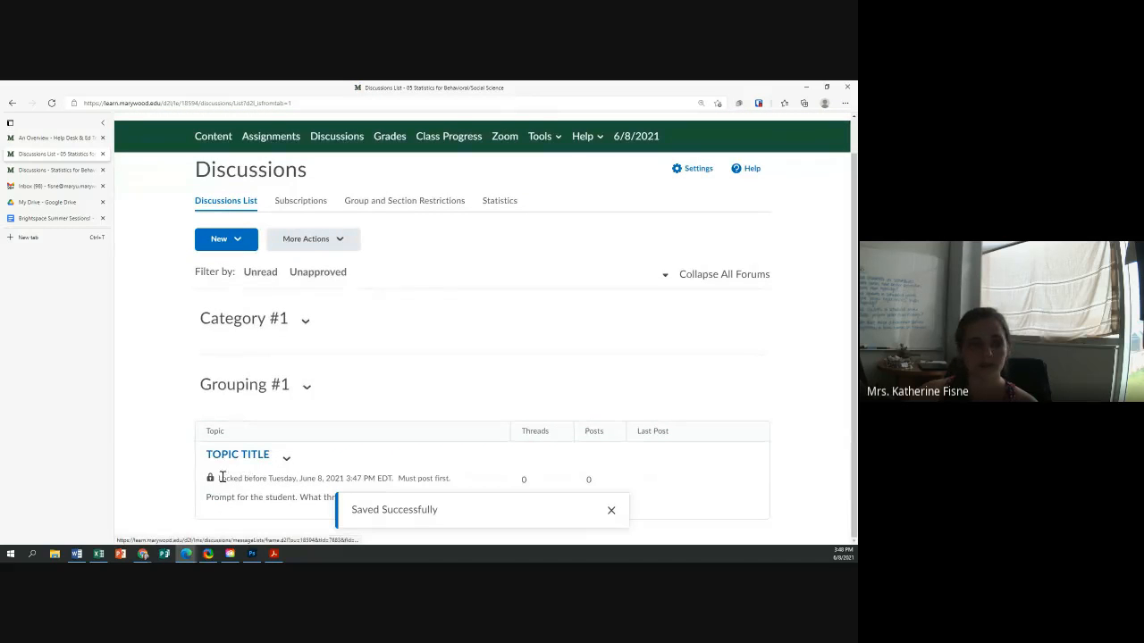
Highlight the topic's lock and post-first notes, and visit the Assignments page before returning to the discussions list
left_click_drag(216, 478, 452, 487)
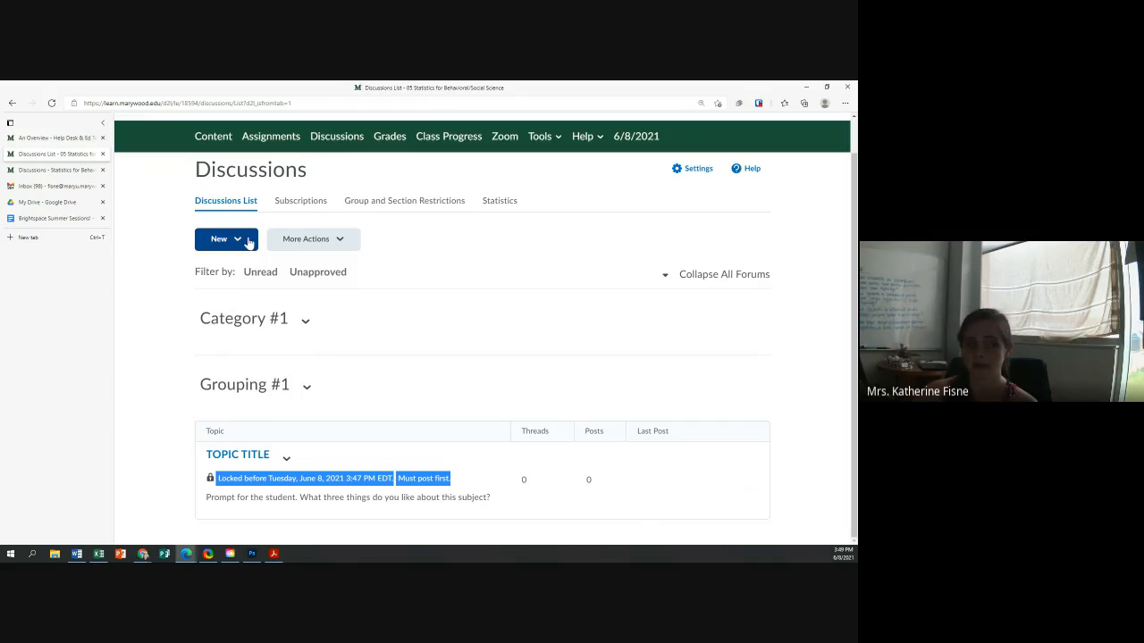
left_click(271, 143)
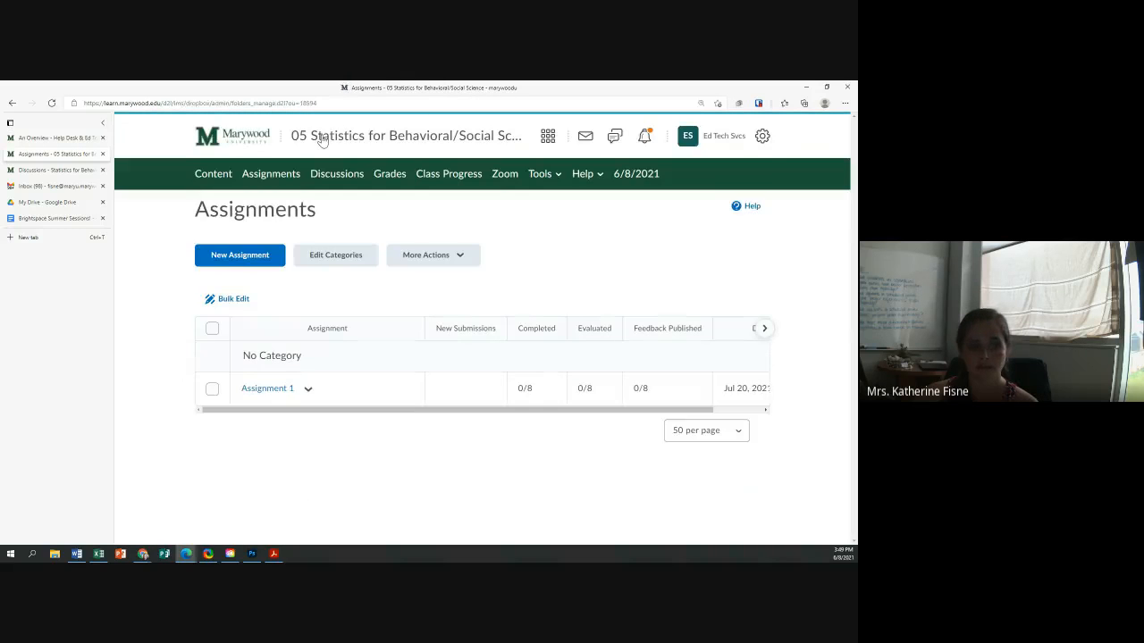
left_click(330, 175)
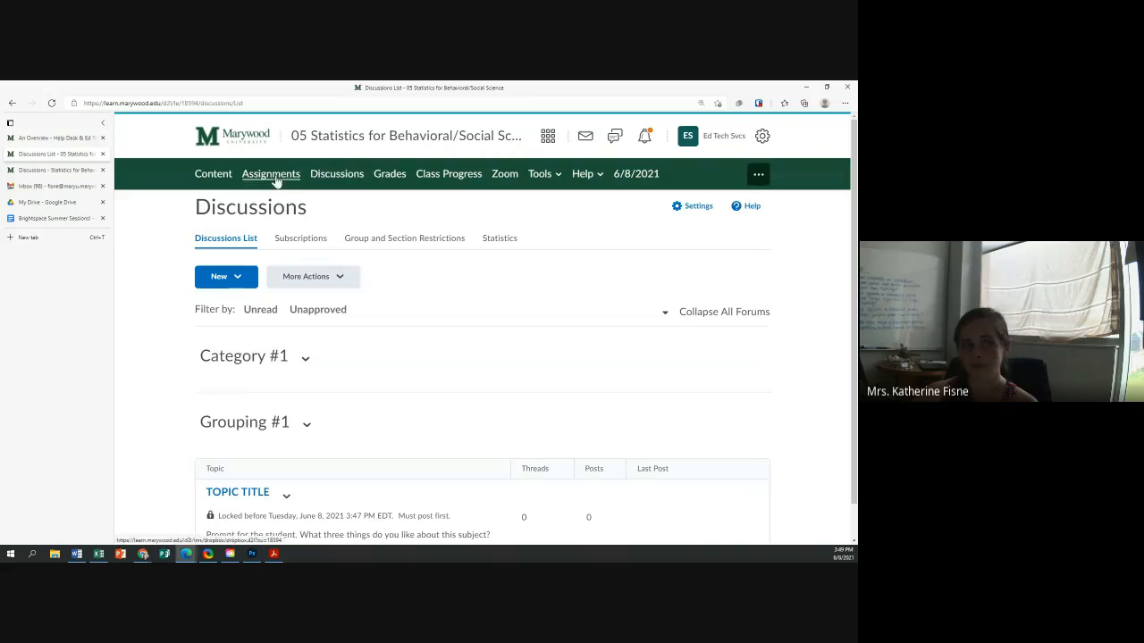
Start a new discussion topic in the Category #1 forum and title it "This is Fun Right?"
left_click(238, 279)
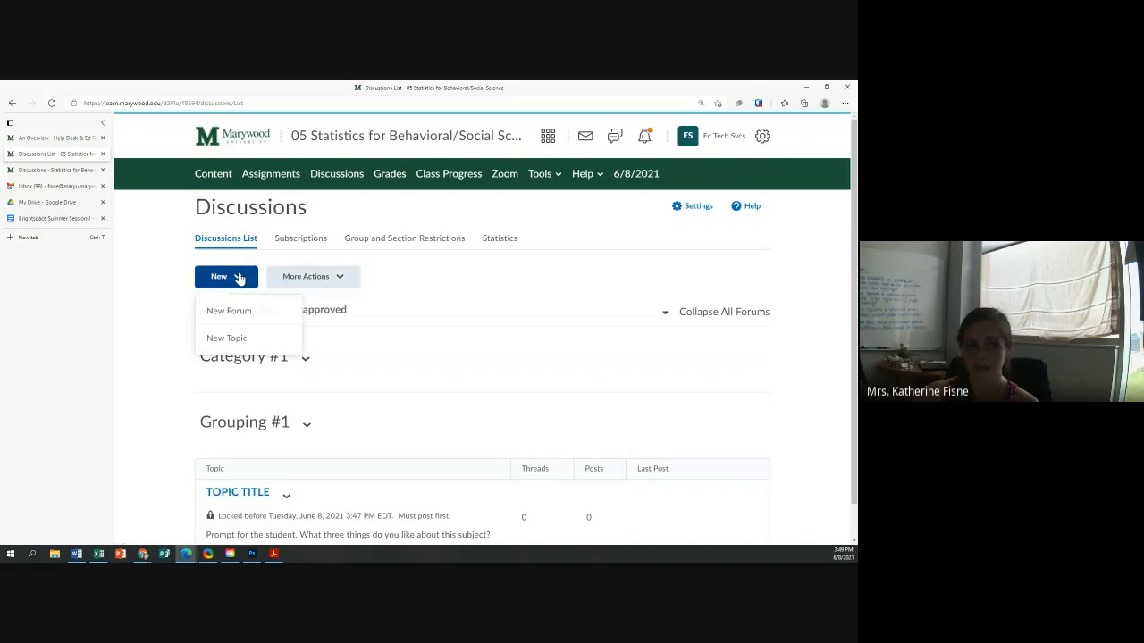
left_click(244, 340)
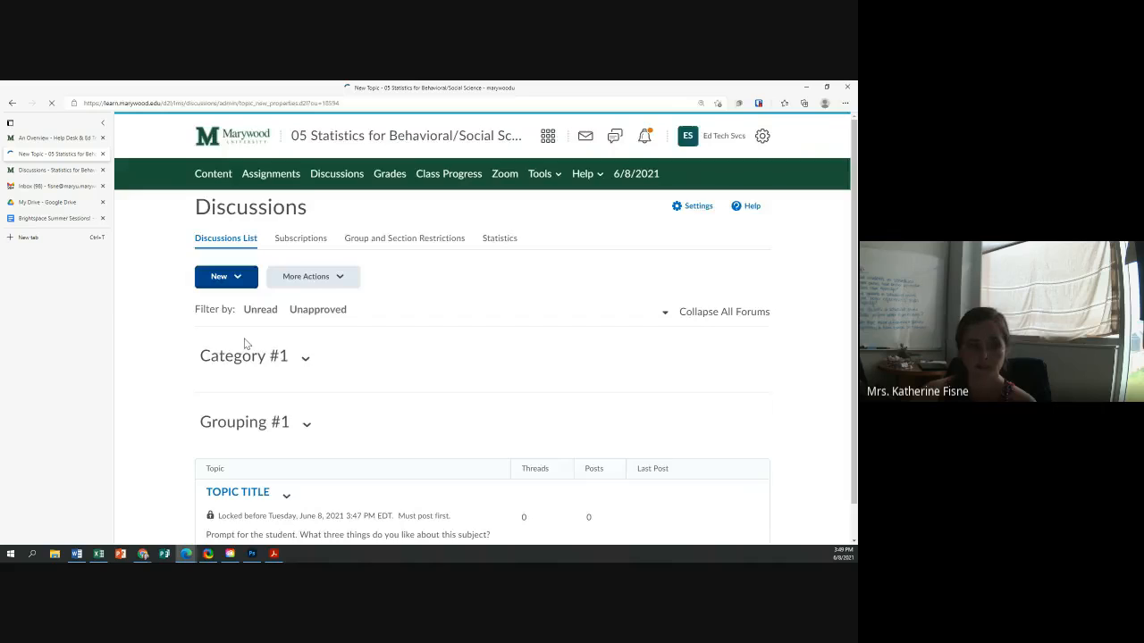
scroll(243, 337, "down", 2)
left_click(252, 214)
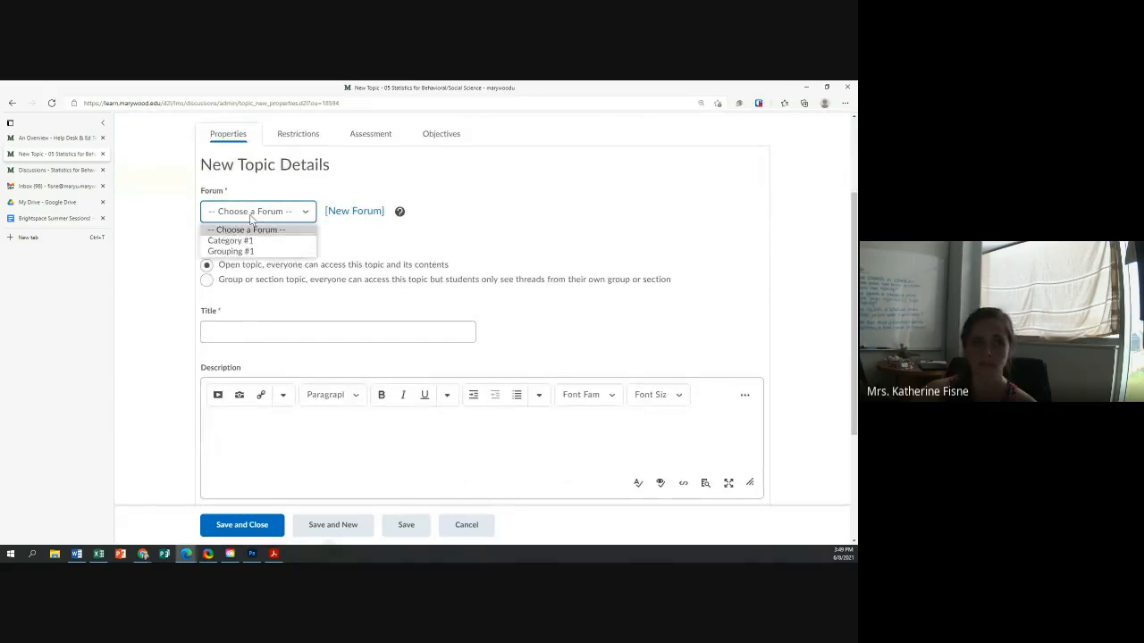
left_click(250, 243)
left_click(229, 331)
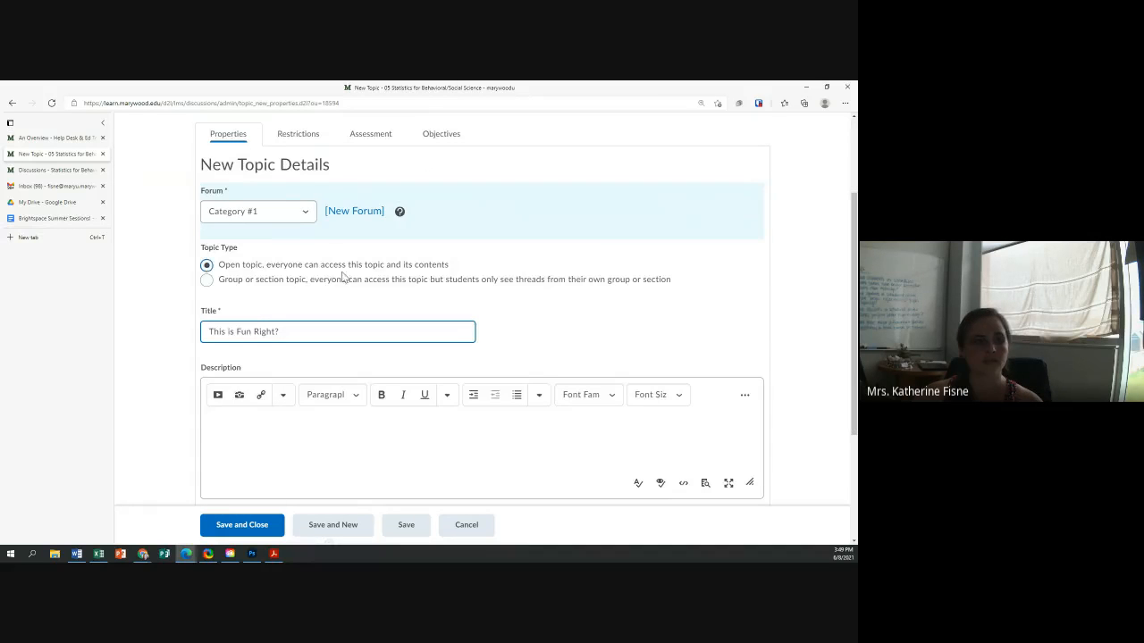
Enter the description "Thingsss", require users to start a thread before reading and replying to others, and save and close the topic
scroll(345, 276, "down", 3)
left_click(229, 332)
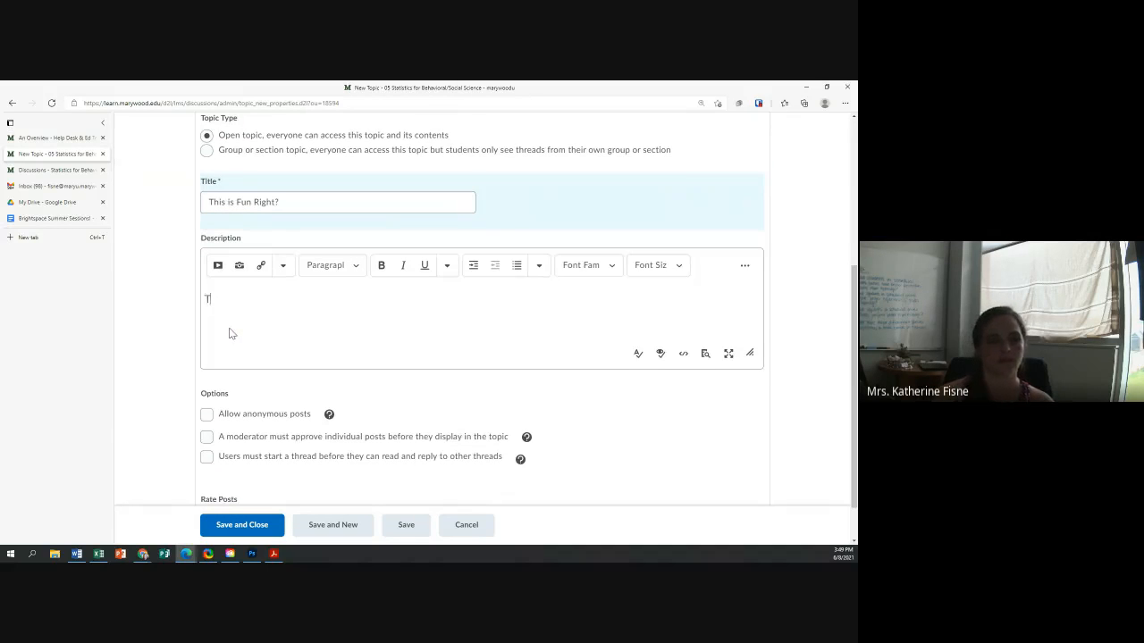
type("Thingsss")
scroll(229, 334, "down", 1)
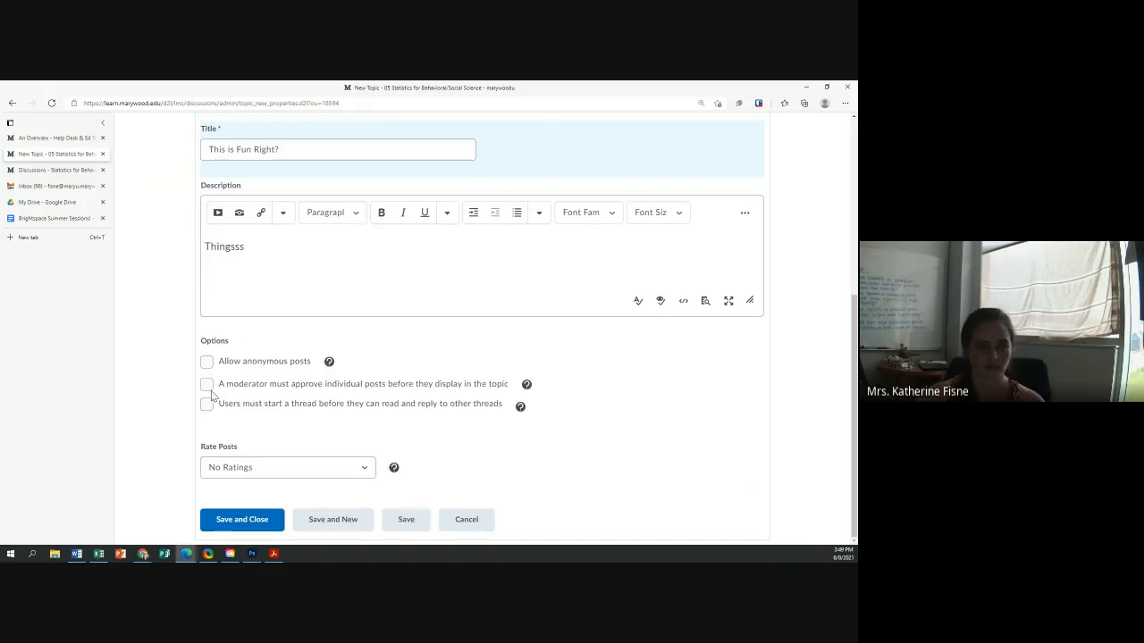
left_click(208, 403)
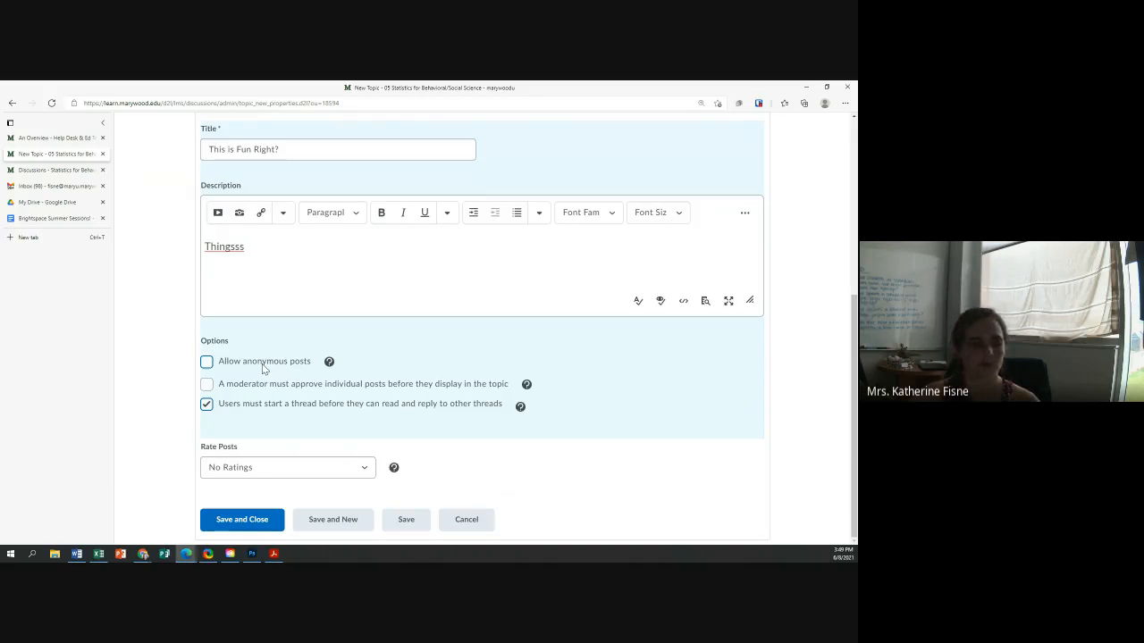
left_click(248, 528)
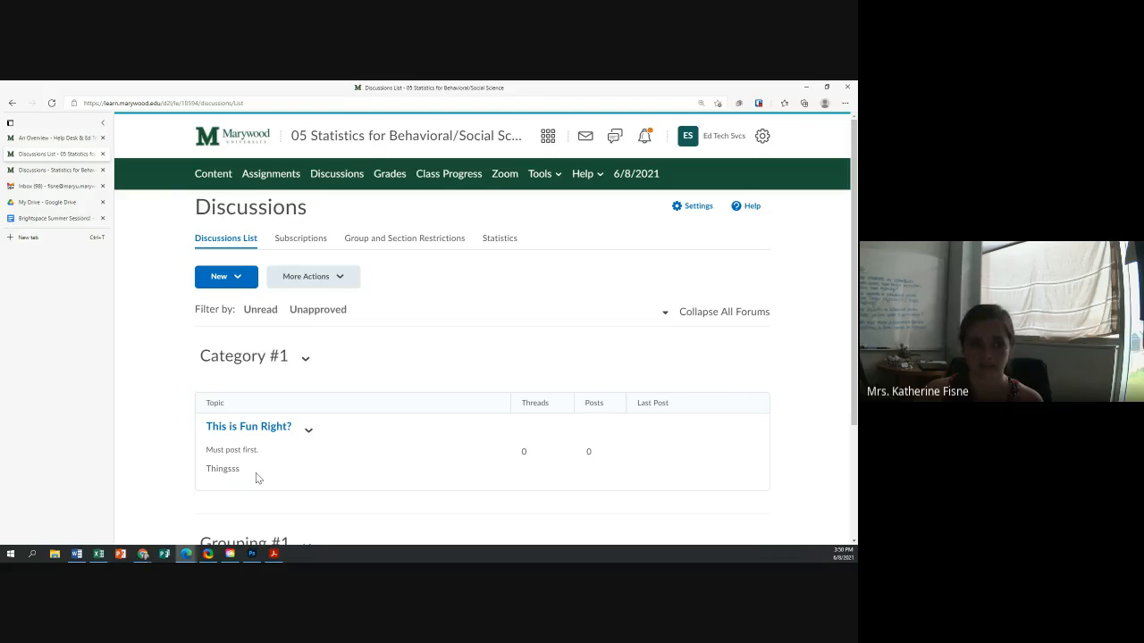
Open the full table of contents in the course content
scroll(263, 463, "down", 1)
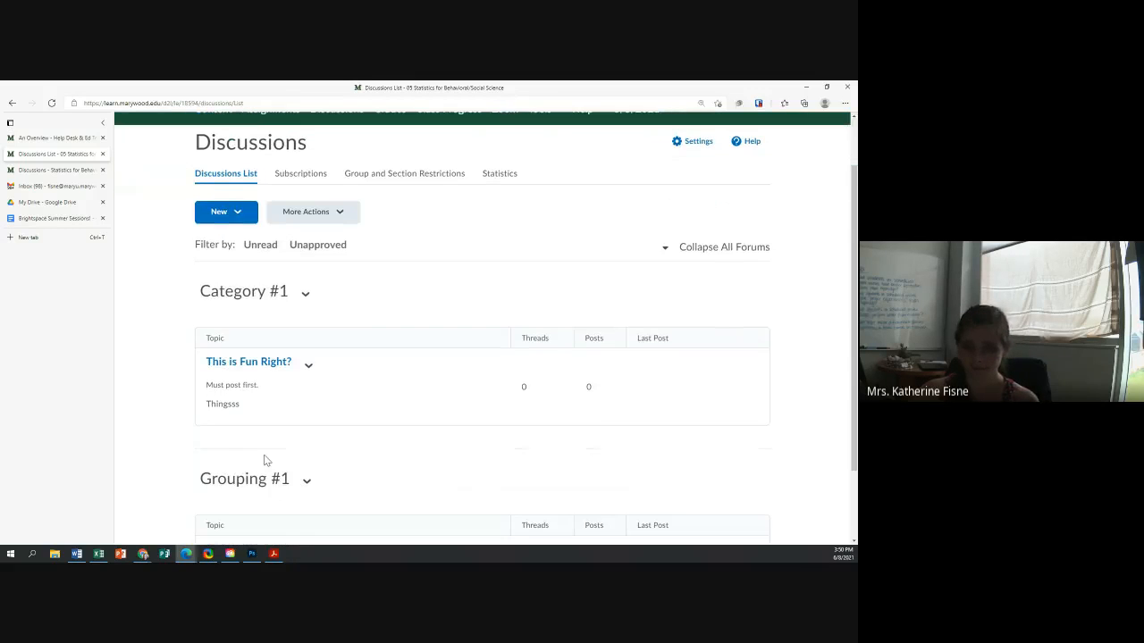
scroll(335, 379, "up", 1)
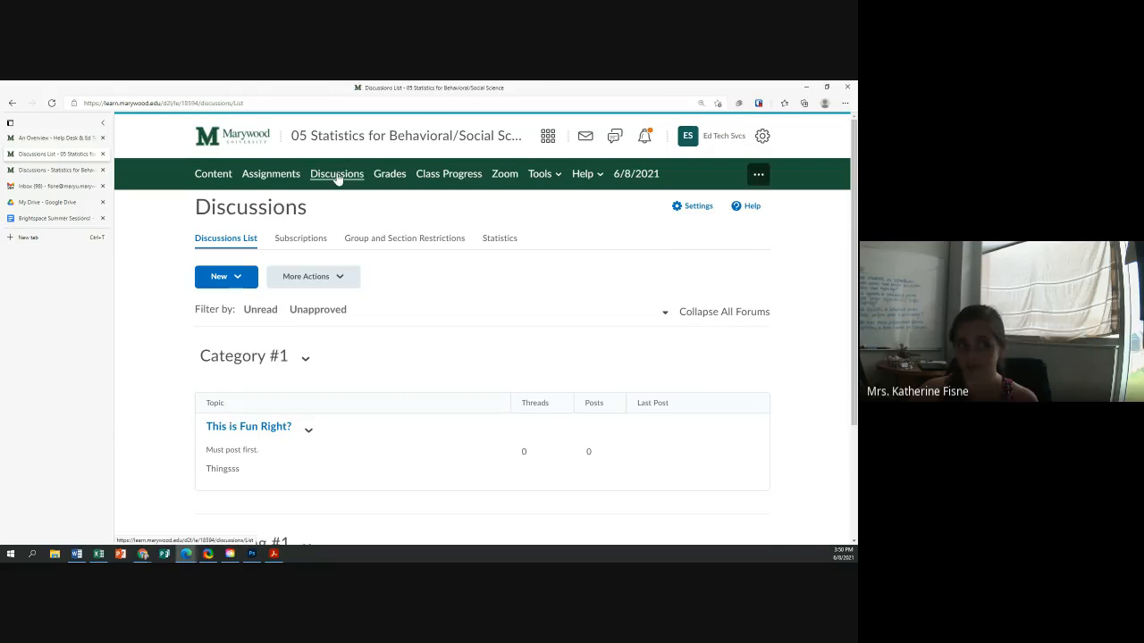
left_click(218, 176)
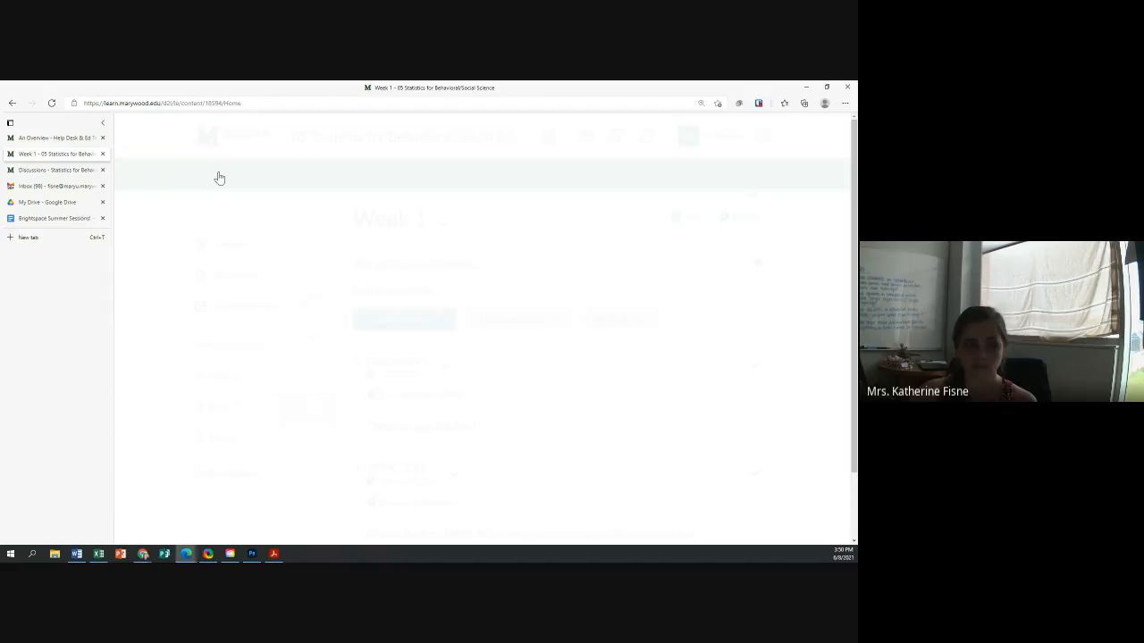
scroll(234, 217, "down", 1)
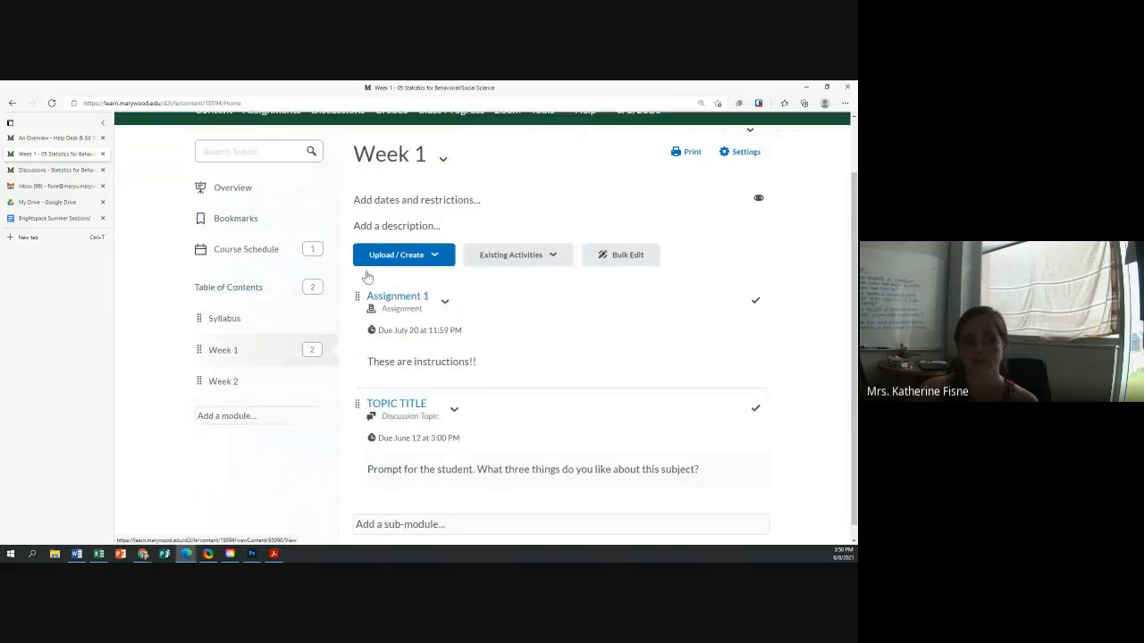
left_click(218, 287)
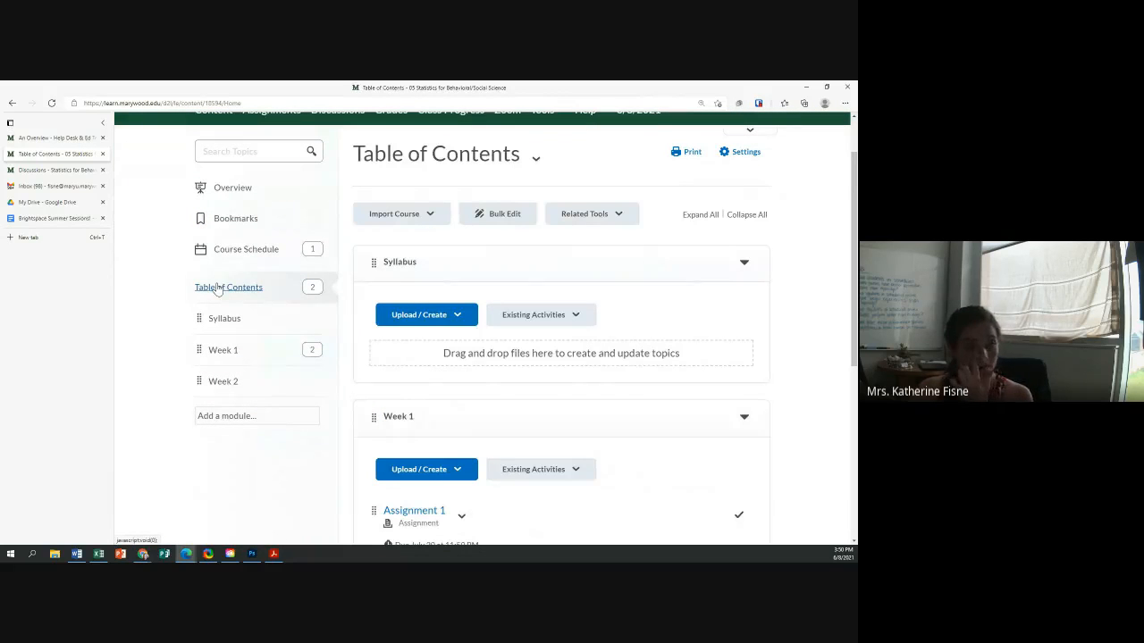
Examine the Syllabus, Week 1 and Week 2 modules and their activities in the table of contents
scroll(474, 295, "down", 1)
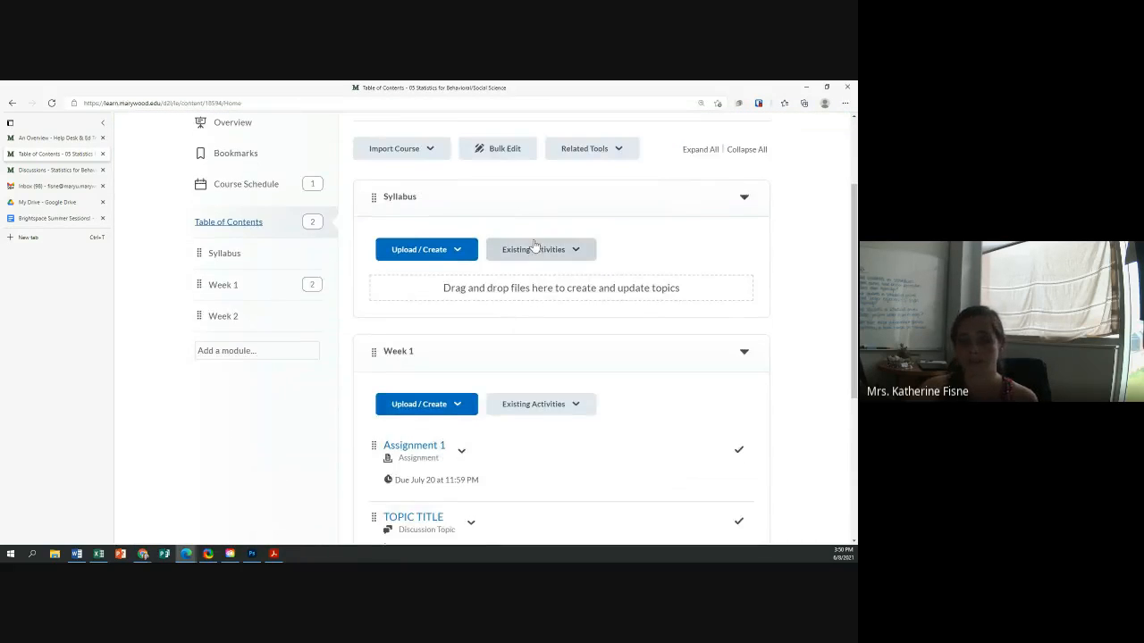
scroll(534, 245, "down", 4)
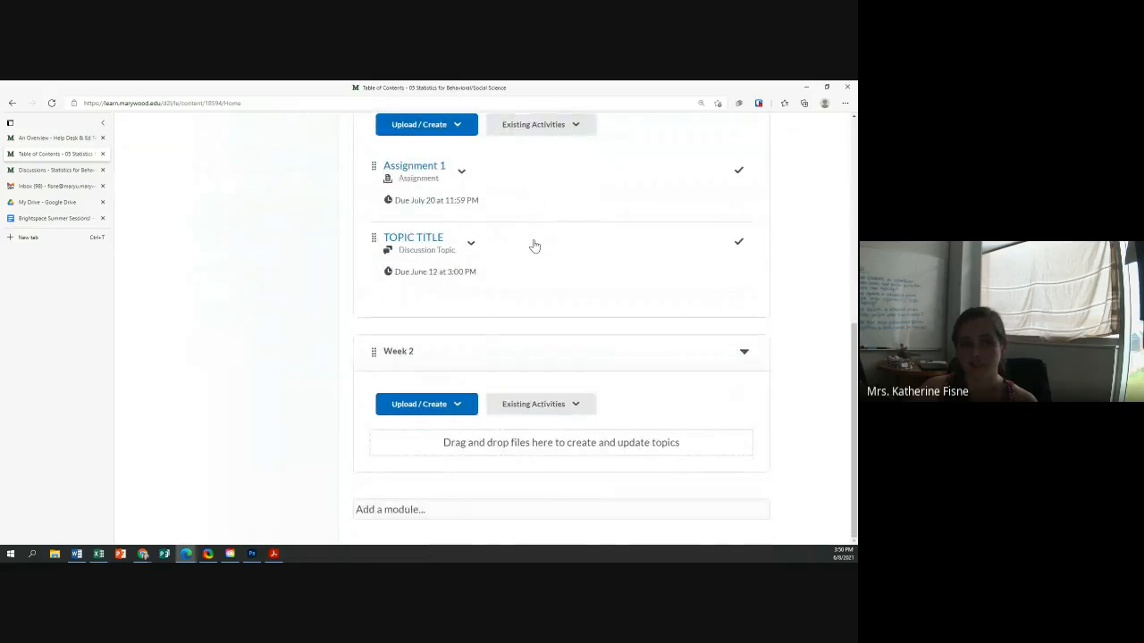
scroll(518, 289, "up", 5)
scroll(454, 284, "down", 3)
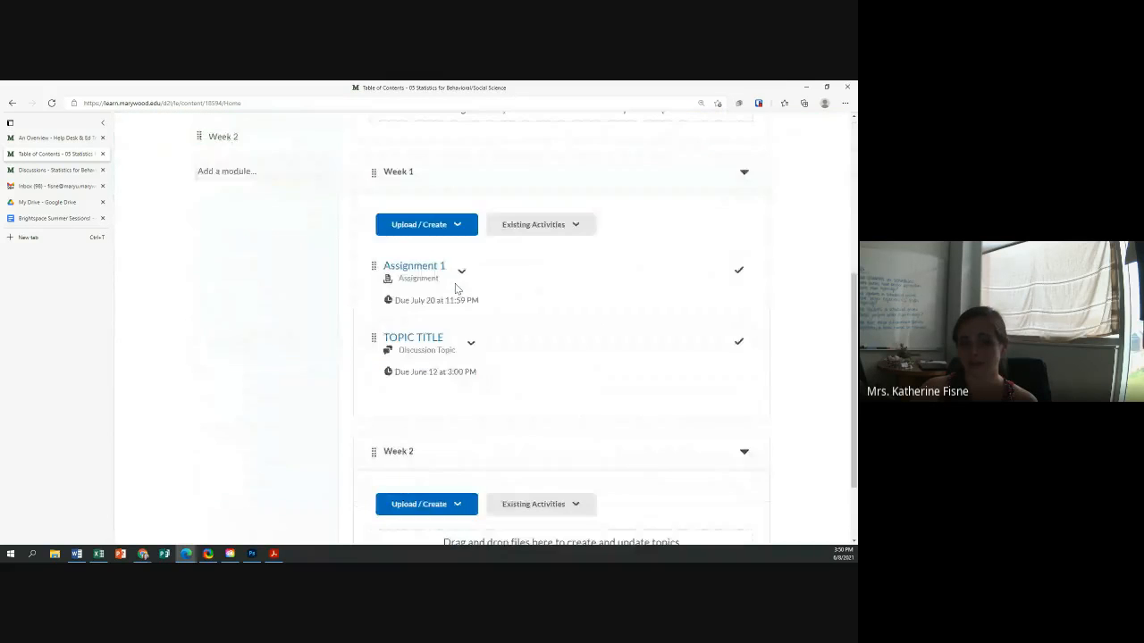
scroll(451, 309, "down", 2)
scroll(459, 366, "up", 5)
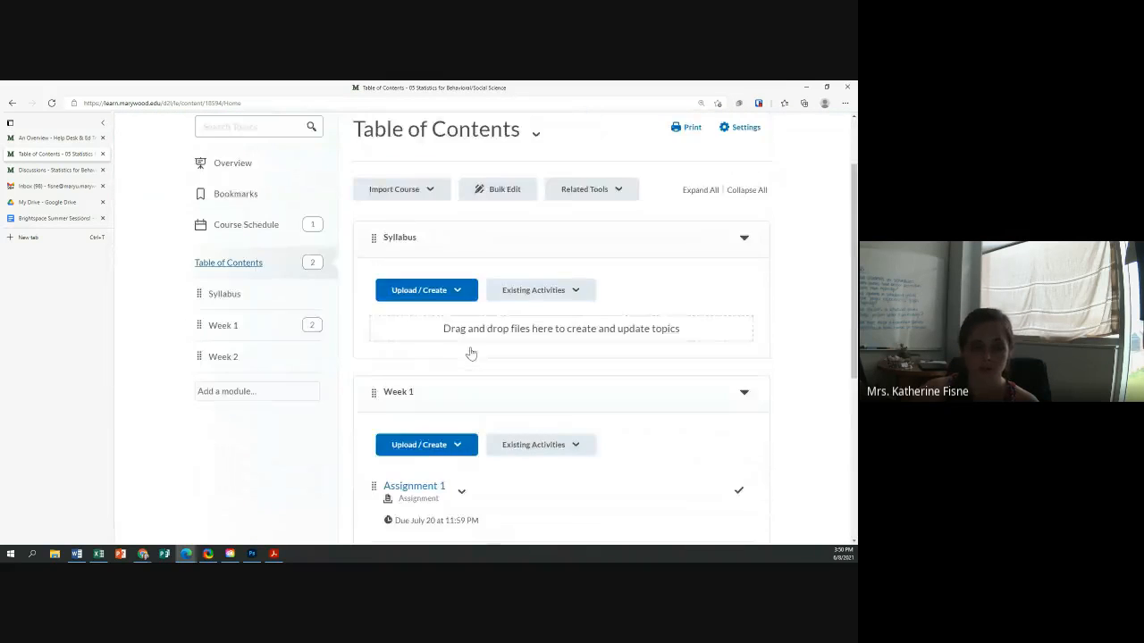
scroll(471, 353, "up", 1)
scroll(470, 347, "down", 4)
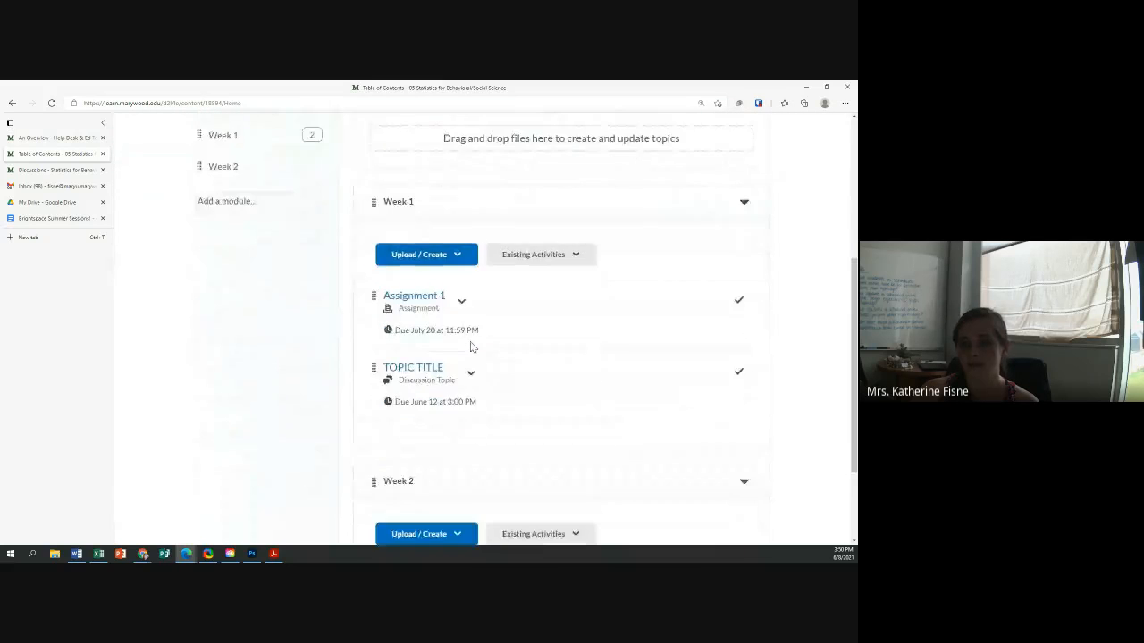
Add the existing discussion topic "This is Fun Right?" from the Category #1 forum to the Week 2 module
scroll(472, 347, "down", 2)
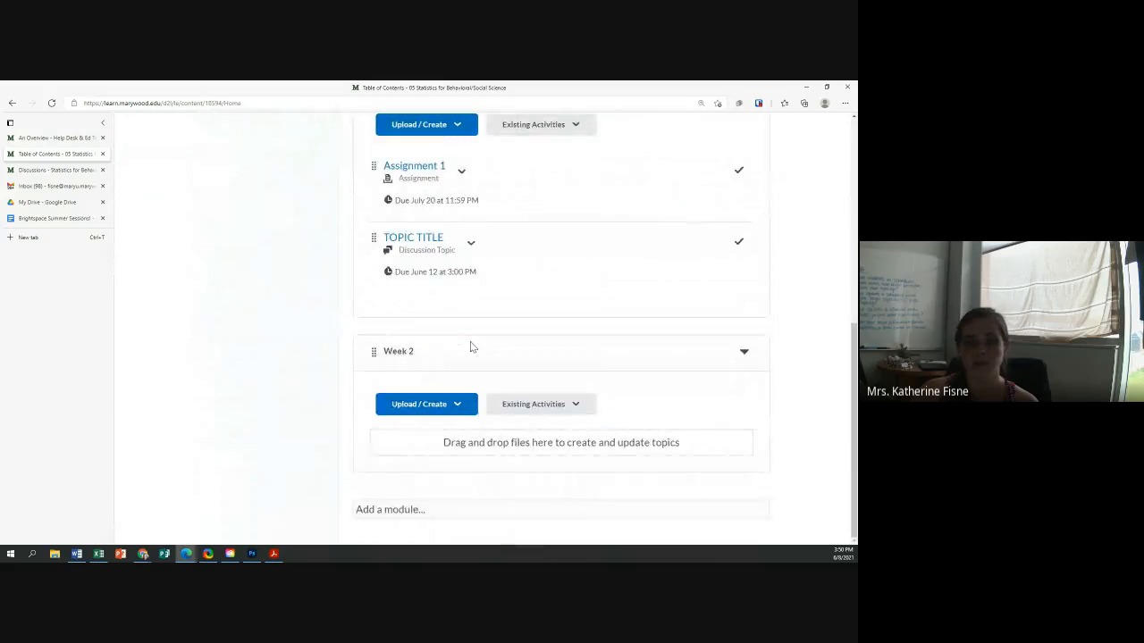
left_click(515, 407)
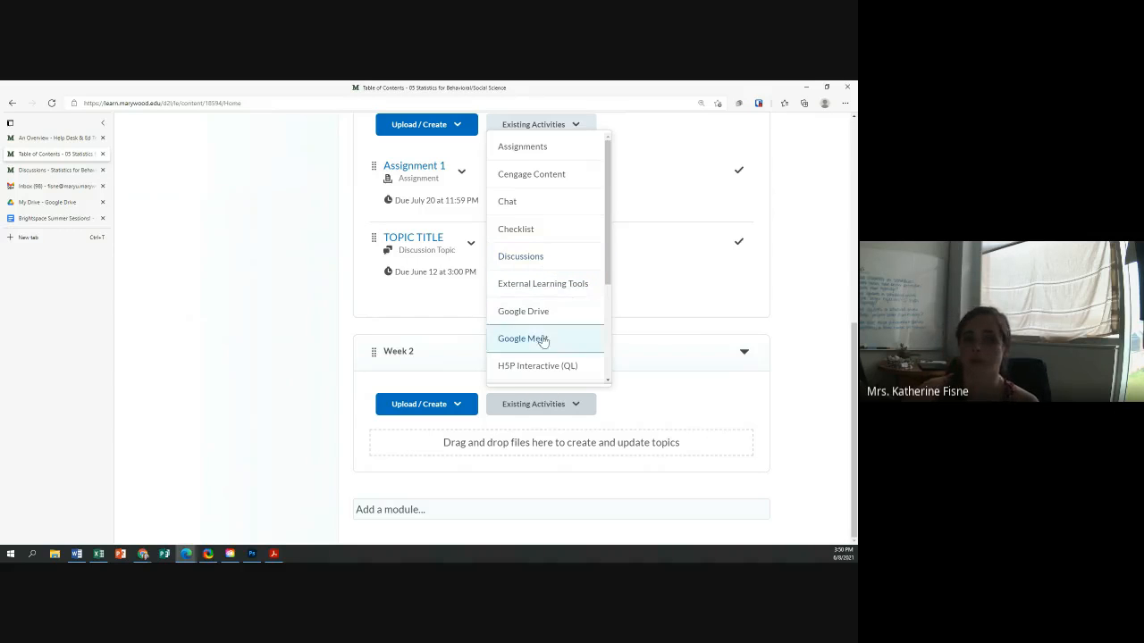
left_click(529, 257)
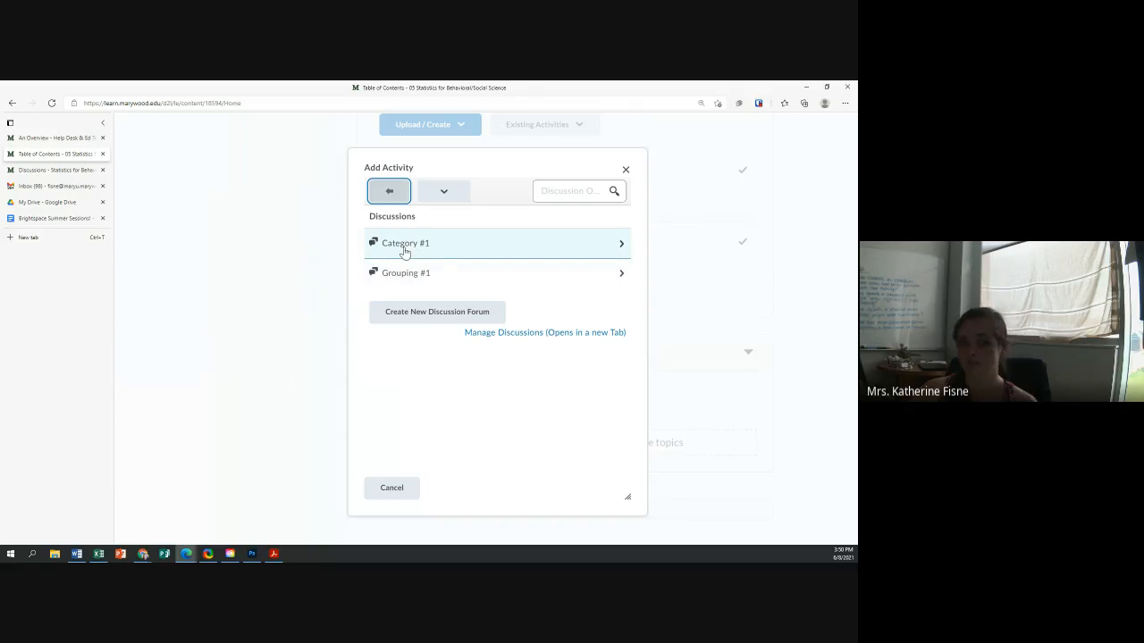
left_click(406, 272)
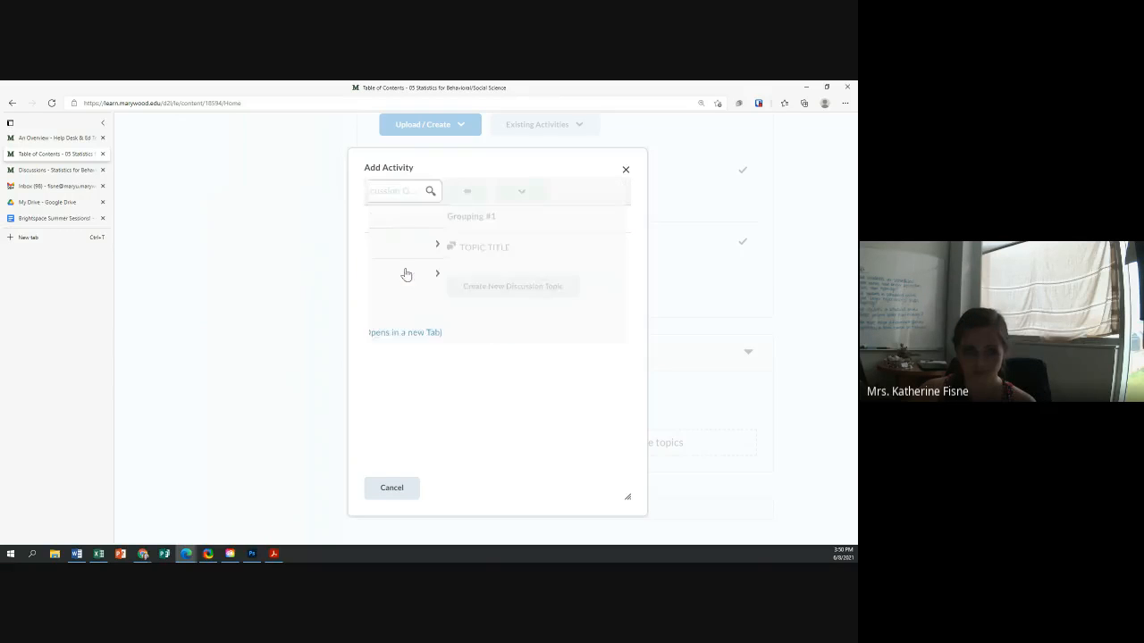
left_click(389, 191)
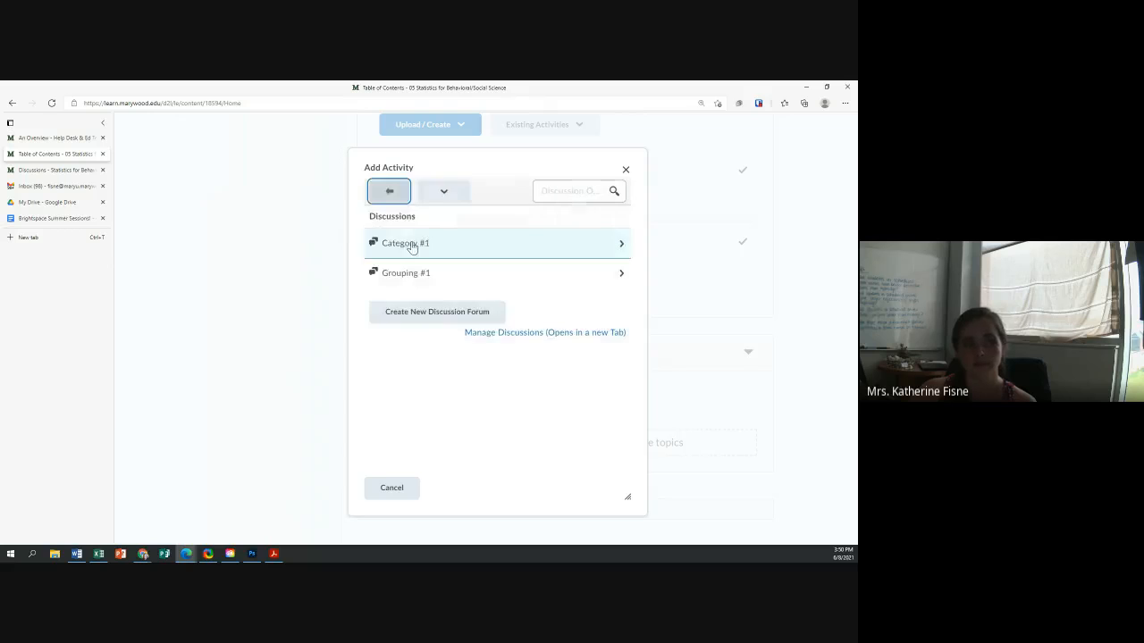
left_click(411, 247)
left_click(421, 248)
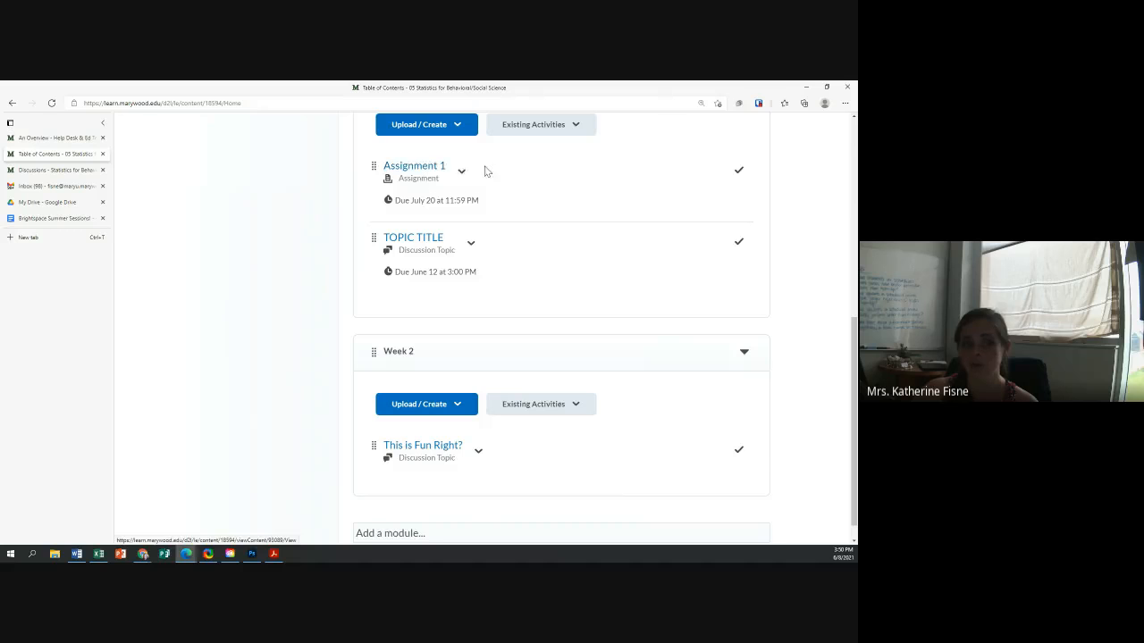
Try to reposition Assignment 1 within the table of contents
scroll(465, 181, "up", 2)
left_click_drag(386, 177, 392, 182)
scroll(401, 347, "down", 2)
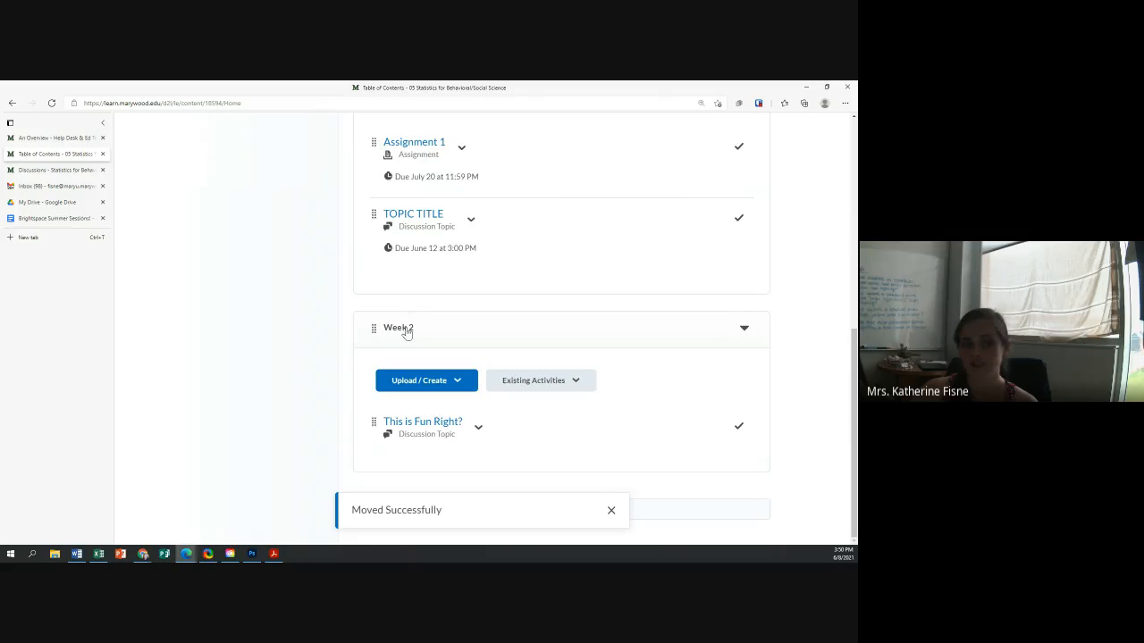
Add the existing Assignment 1 activity to the Week 2 module
scroll(406, 325, "up", 3)
scroll(407, 294, "down", 2)
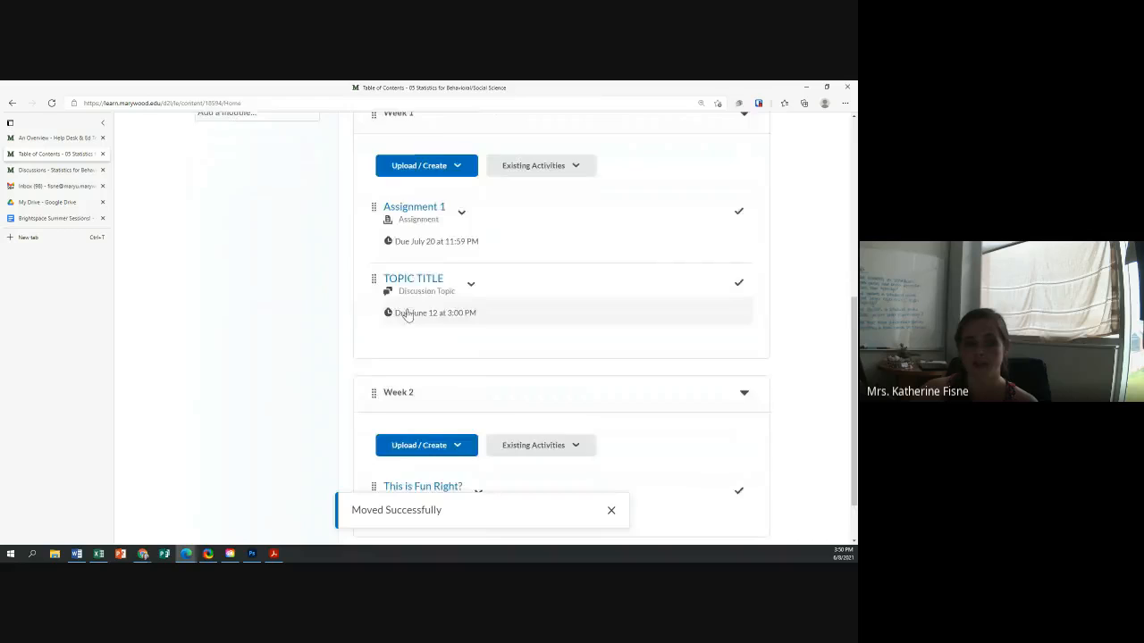
scroll(429, 357, "down", 1)
left_click(536, 381)
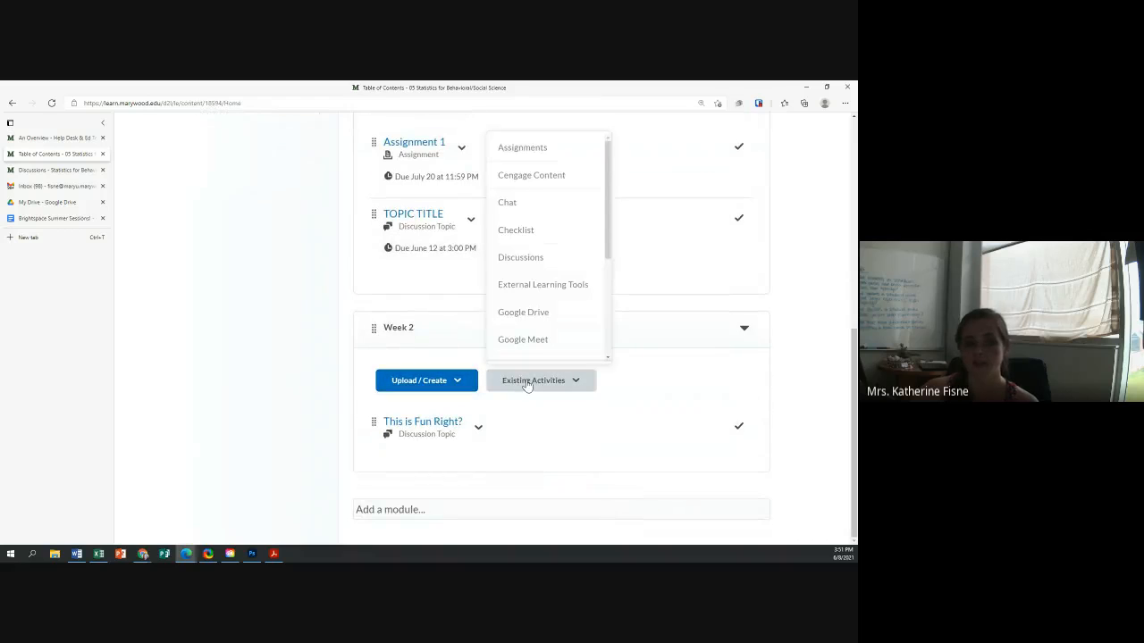
left_click(524, 148)
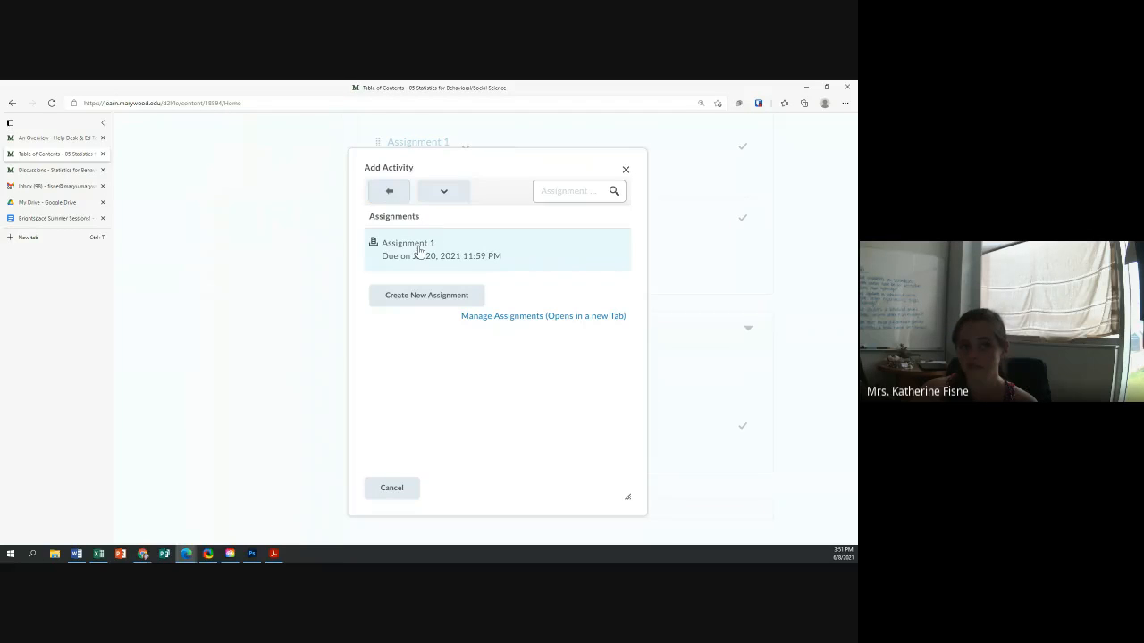
left_click(419, 251)
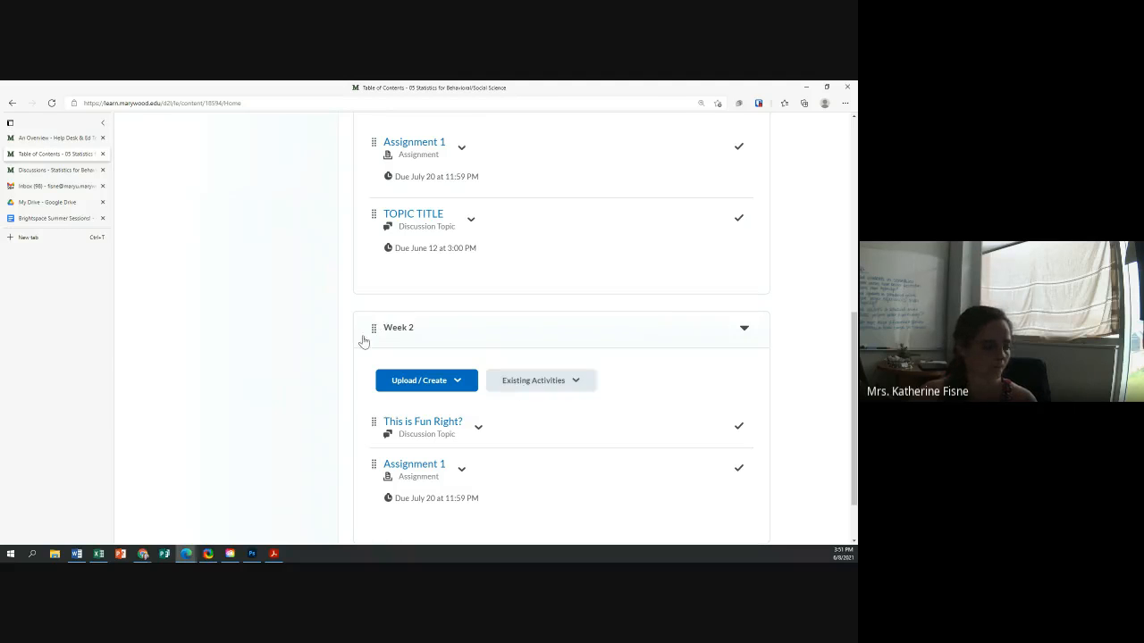
Add a new module named "Final" to the course content after Week 2
scroll(331, 360, "up", 8)
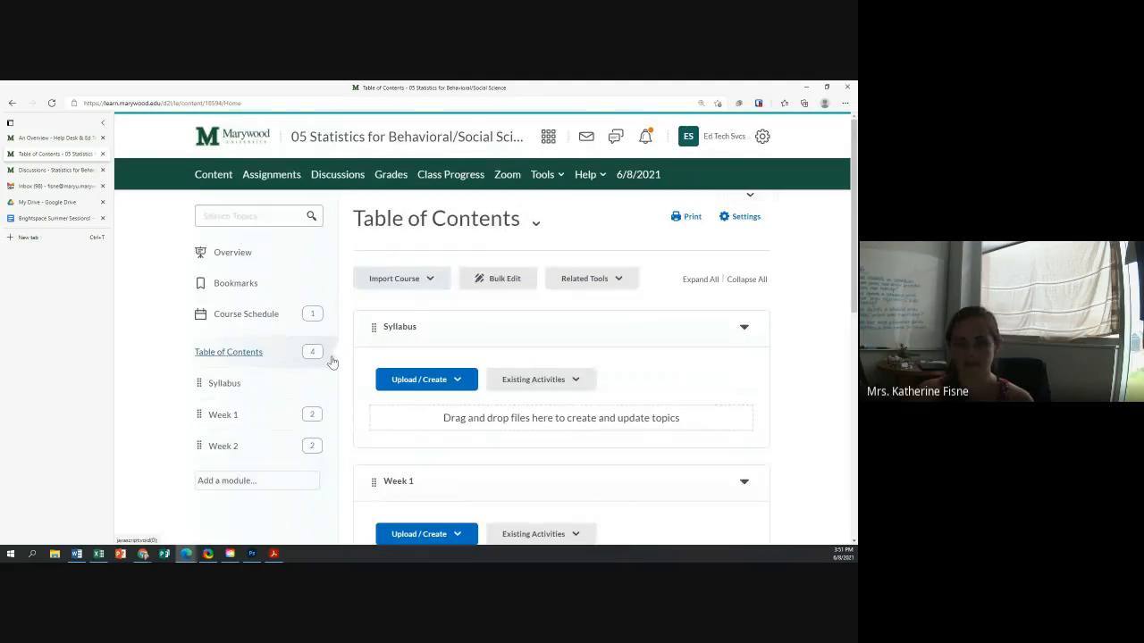
scroll(331, 360, "down", 1)
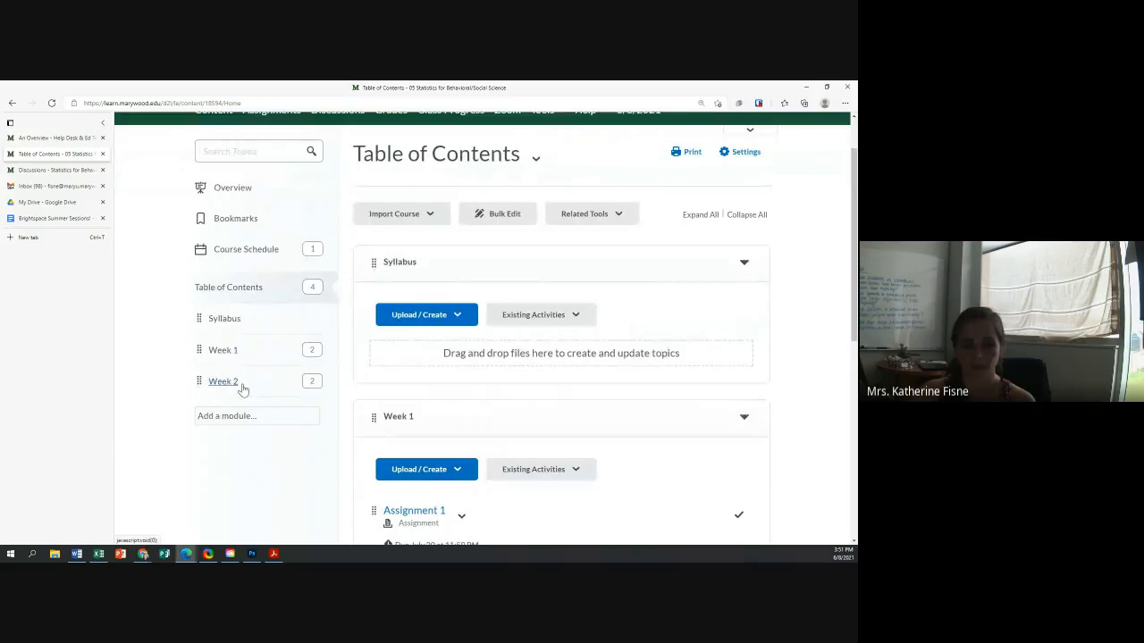
scroll(228, 393, "up", 1)
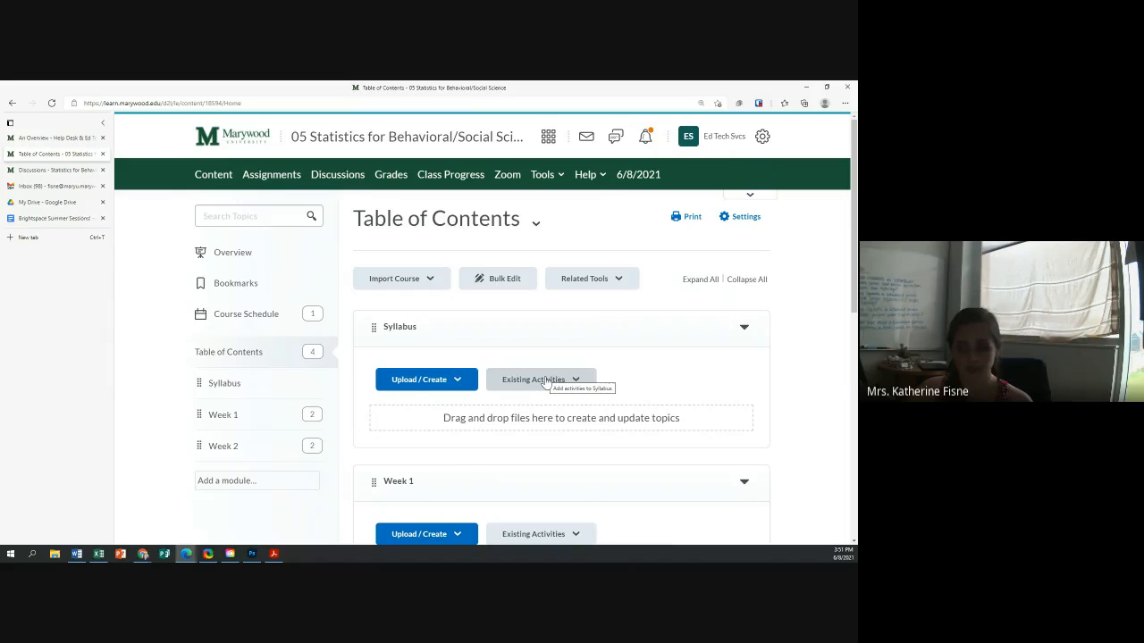
scroll(471, 386, "down", 4)
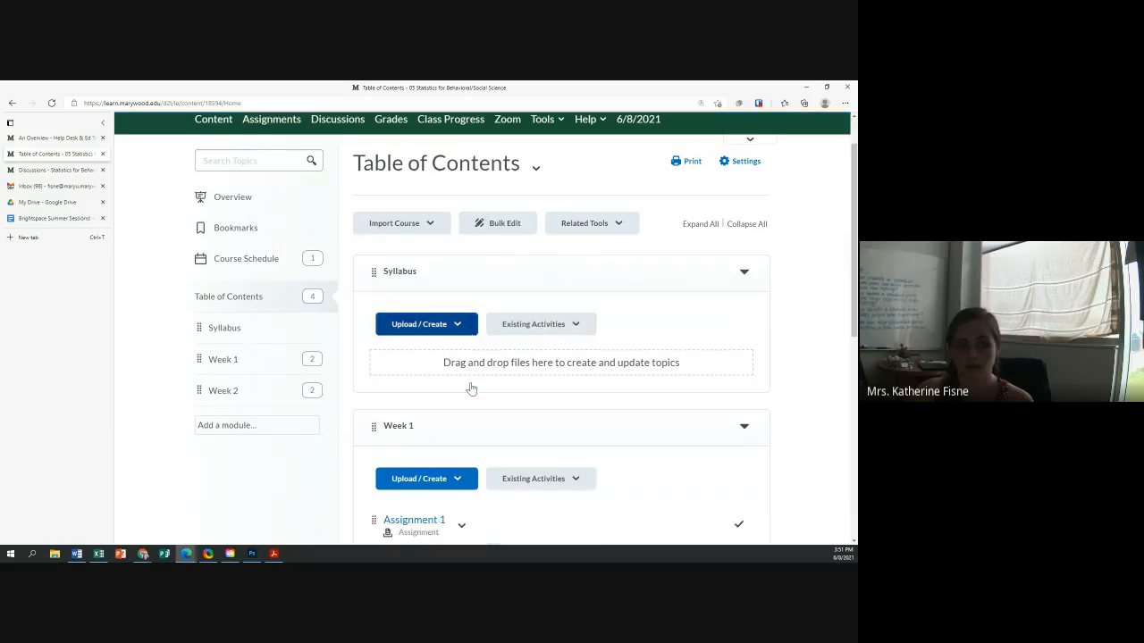
scroll(449, 450, "up", 2)
scroll(449, 450, "up", 2)
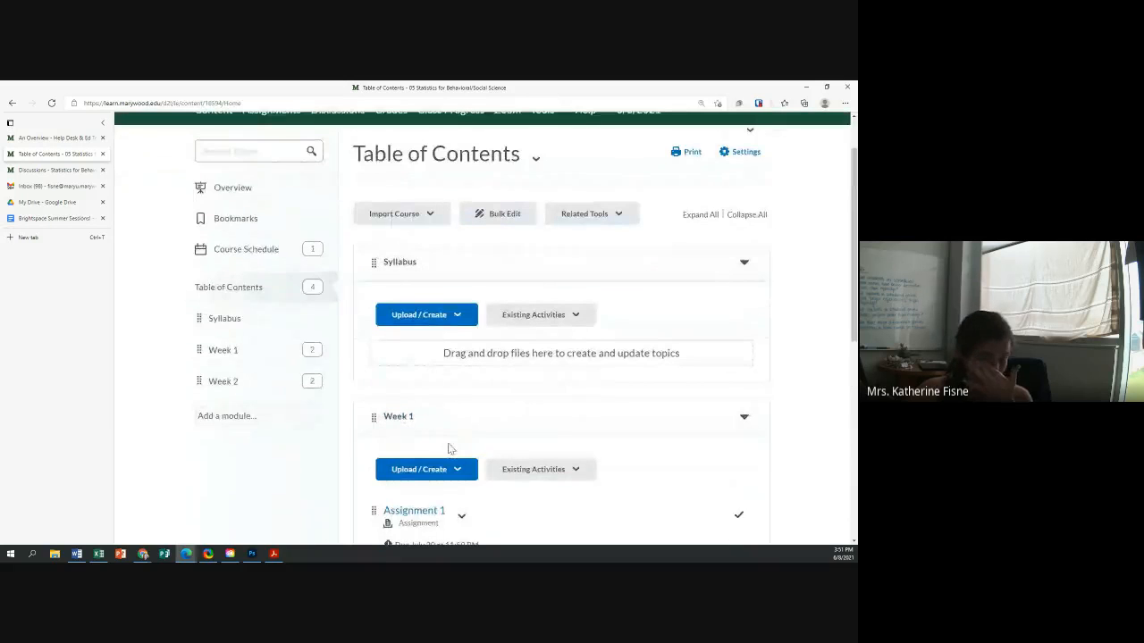
left_click(250, 415)
type("F")
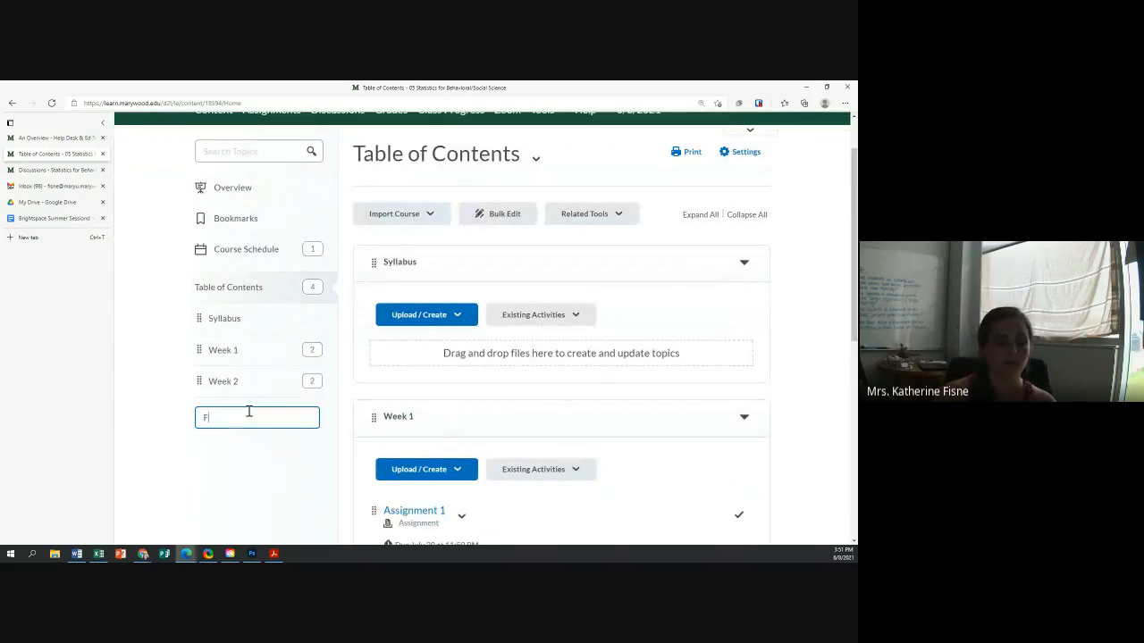
type("inal")
key("Return")
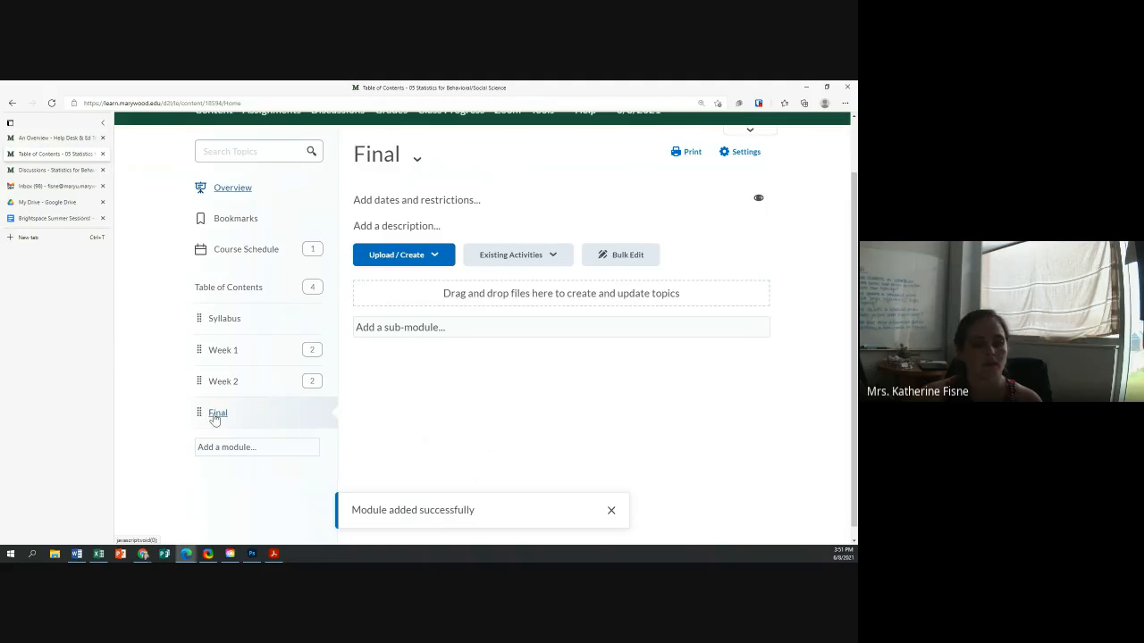
Create a quiz titled "Final Quiz" in the Final module with the instructions "You'll add the questions later, enter guidelines here."
scroll(425, 290, "down", 1)
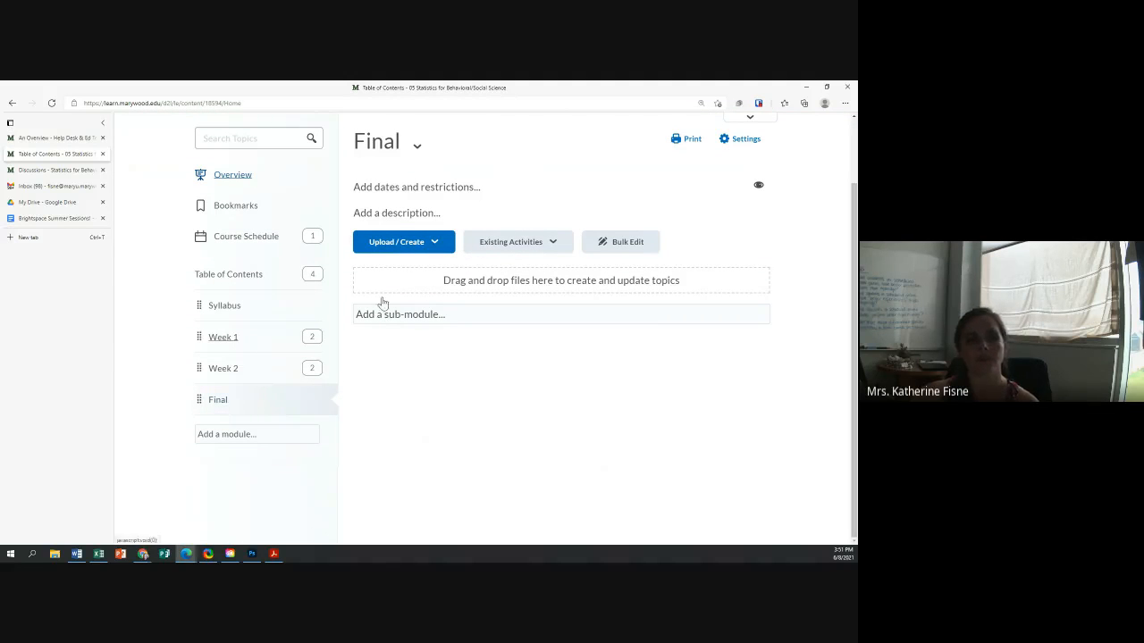
left_click(423, 253)
scroll(408, 358, "down", 2)
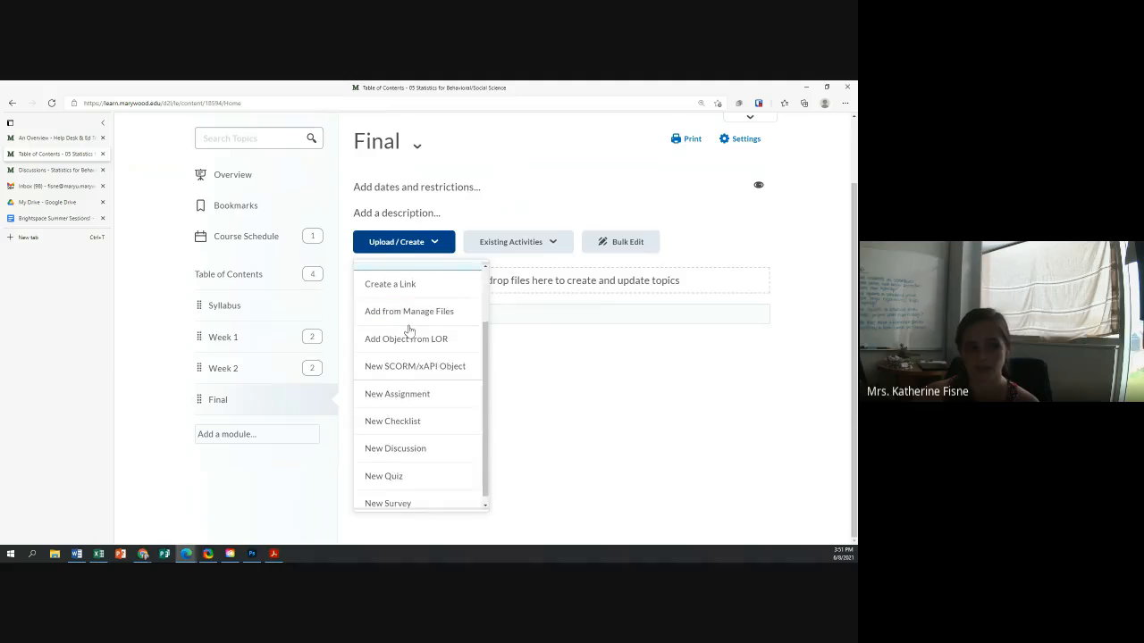
left_click(373, 471)
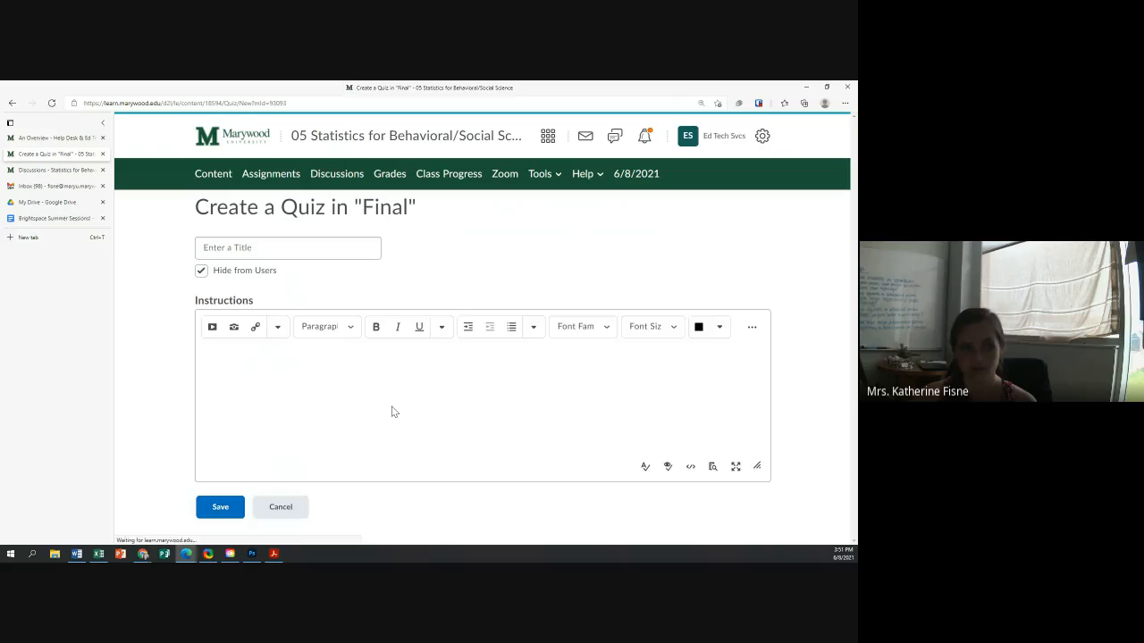
left_click(267, 249)
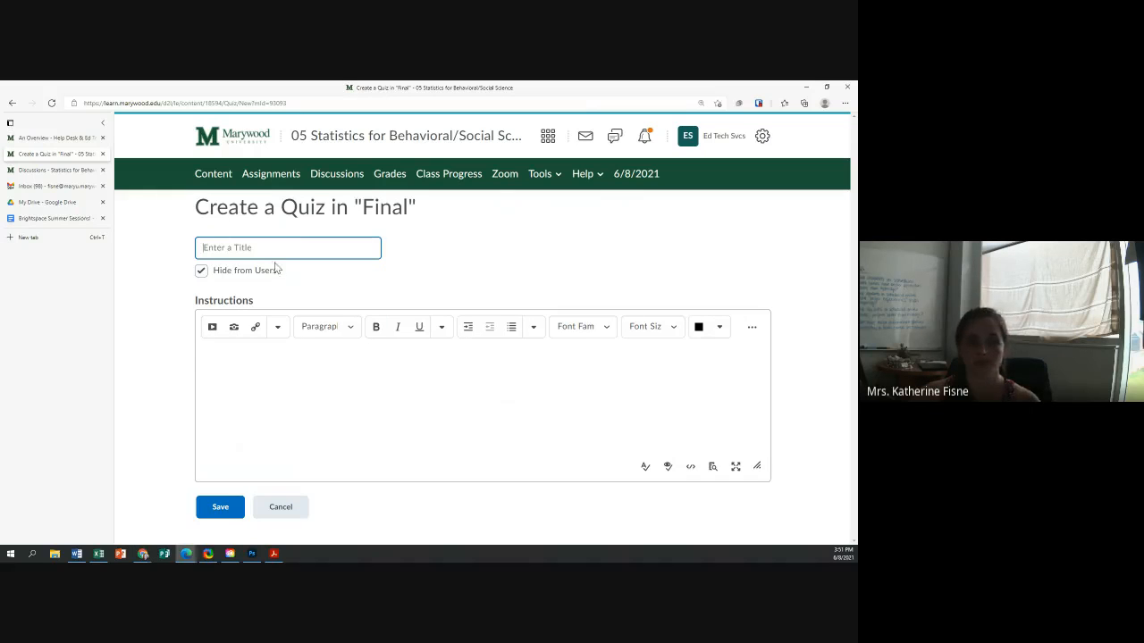
type("Final Quiz")
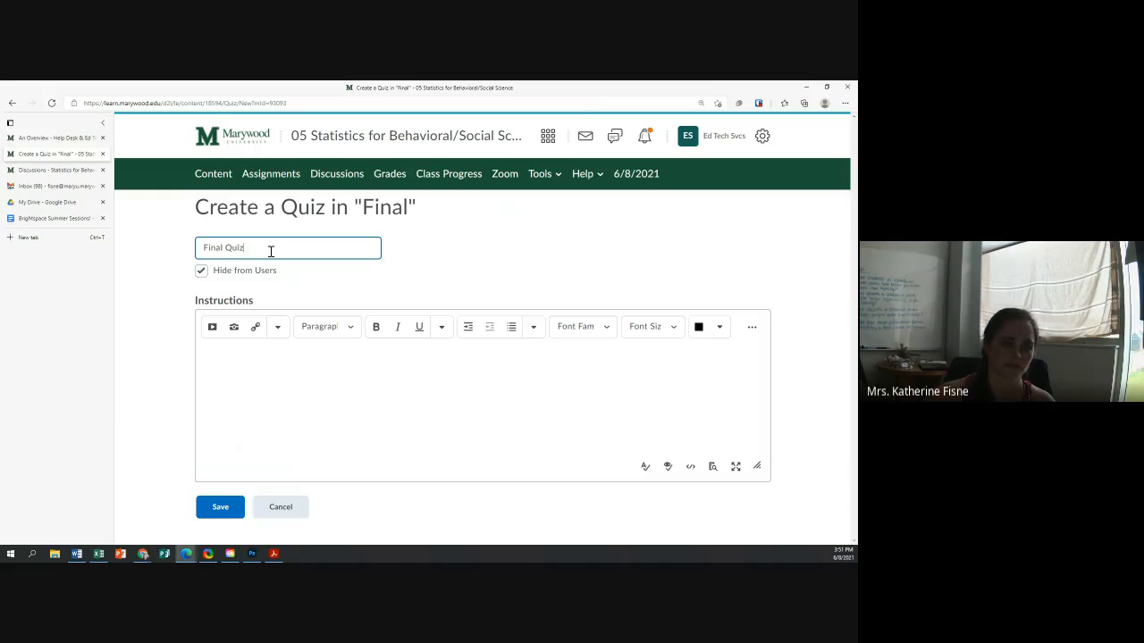
left_click(265, 358)
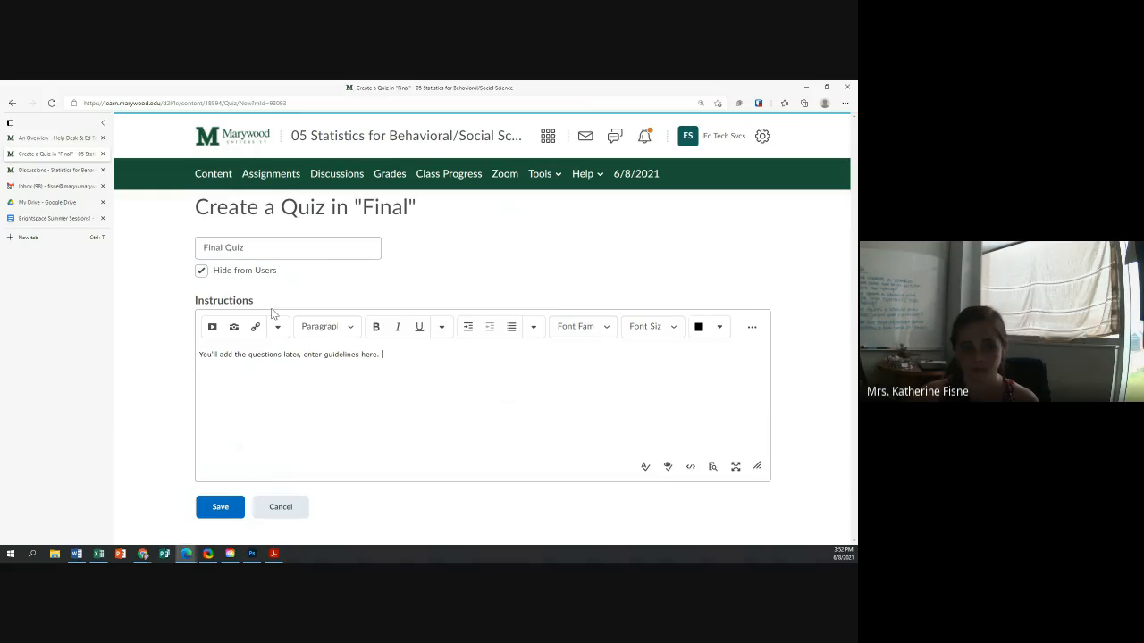
left_click(222, 511)
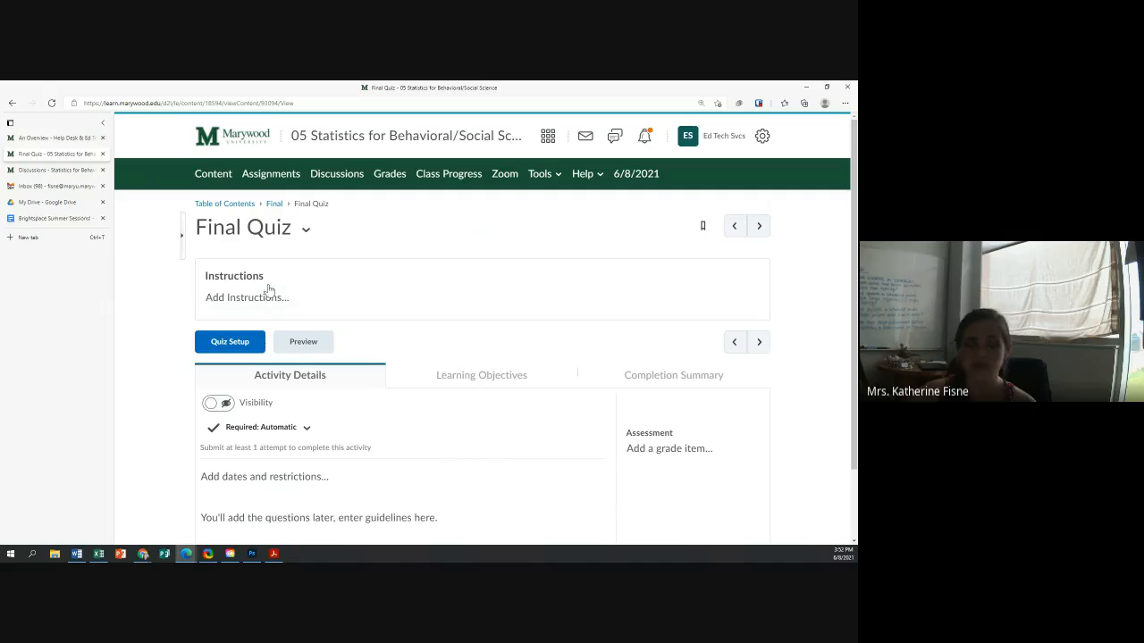
Open the Final Quiz's attempts allowed and overall grade calculation options for review
scroll(260, 282, "down", 2)
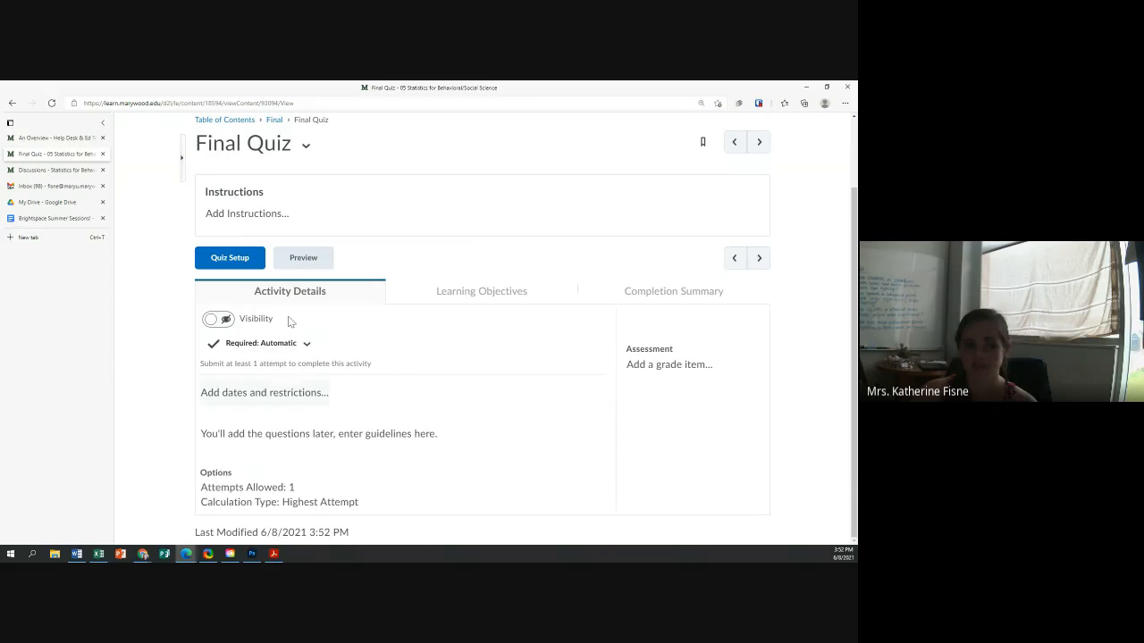
left_click(233, 502)
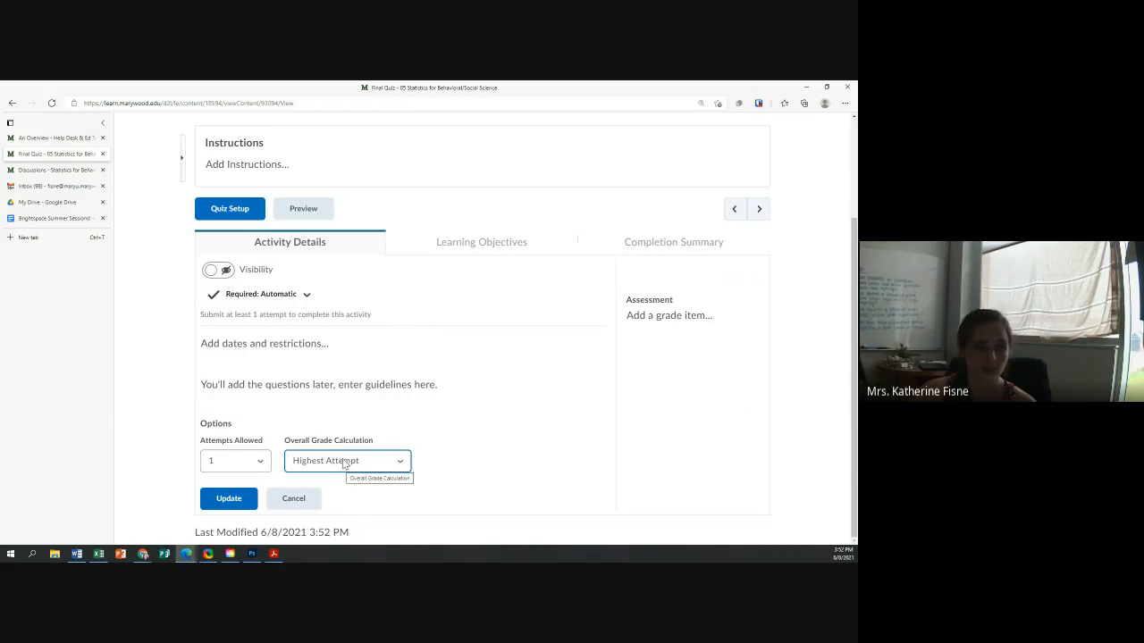
scroll(344, 463, "up", 3)
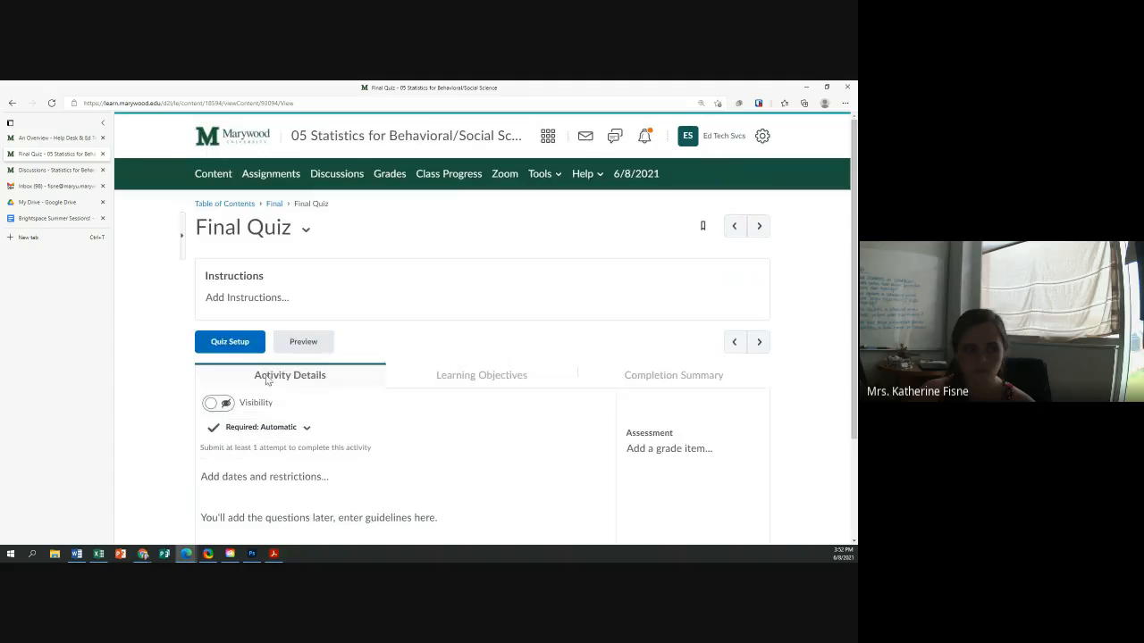
Open the Final Quiz's setup and review its properties, including the questions and description sections
left_click(230, 342)
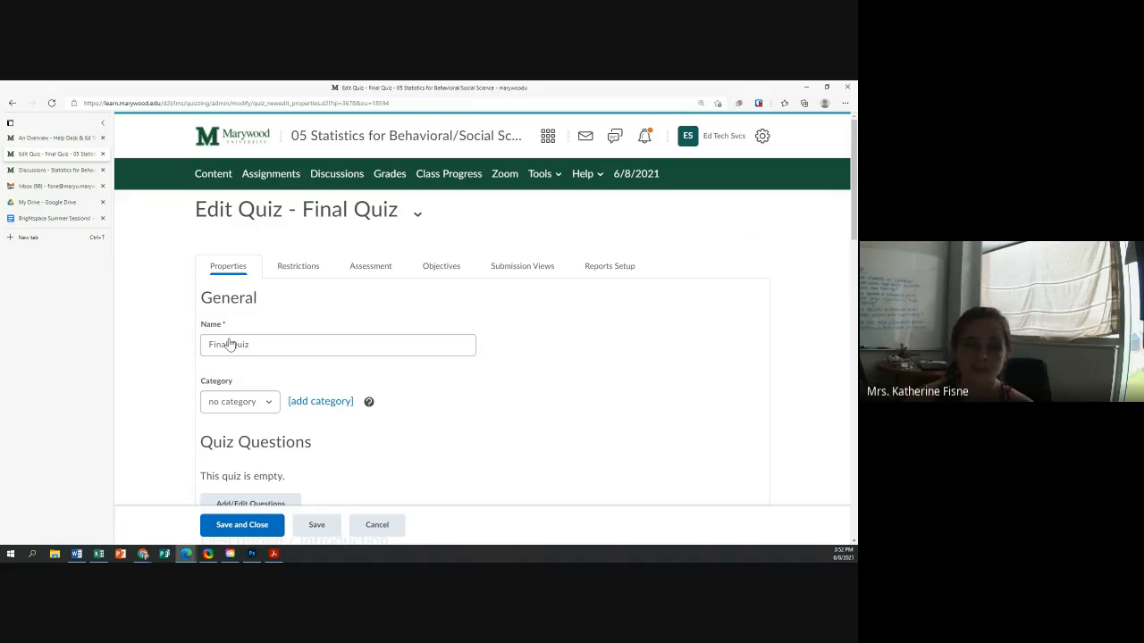
scroll(232, 296, "down", 3)
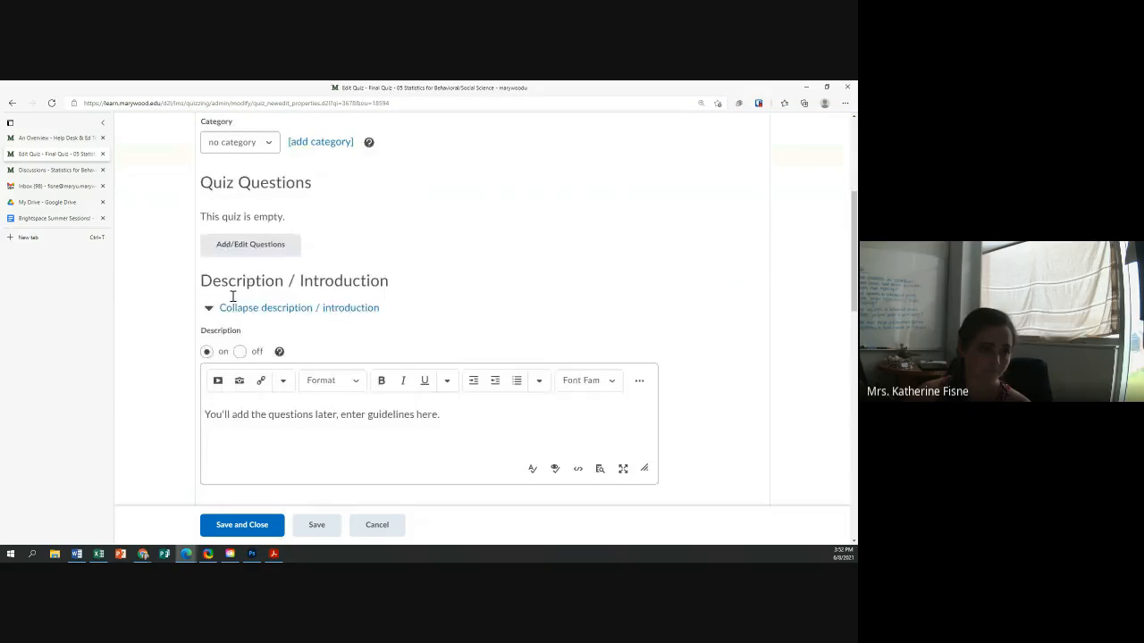
scroll(232, 296, "up", 3)
Change the Final Quiz's timing restriction from a recommended to an enforced time limit
left_click(315, 273)
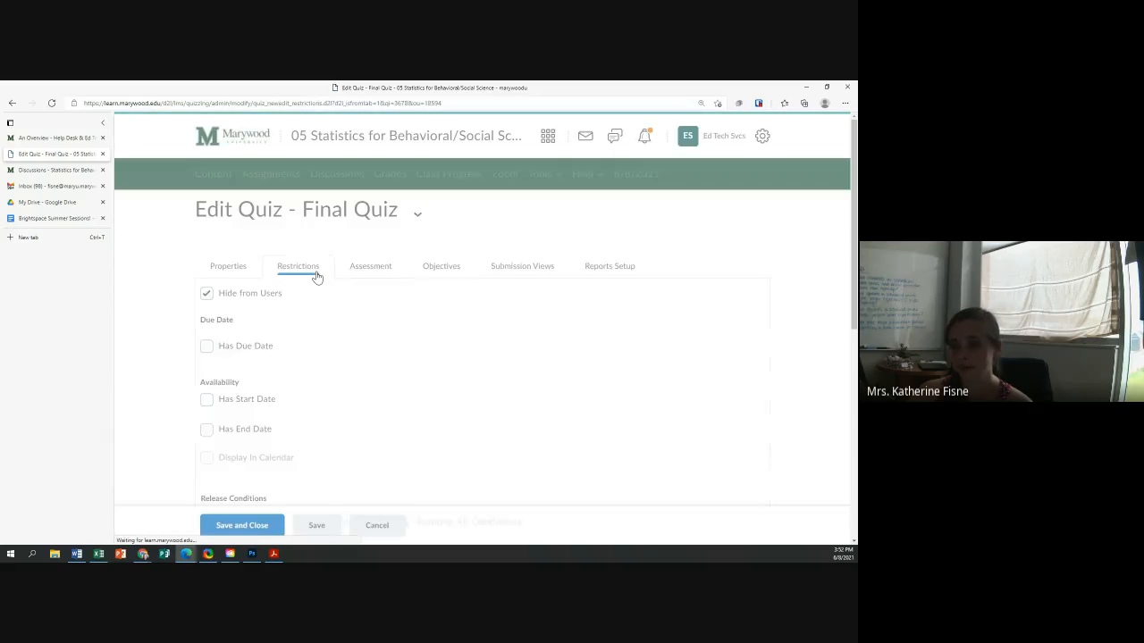
scroll(314, 301, "down", 5)
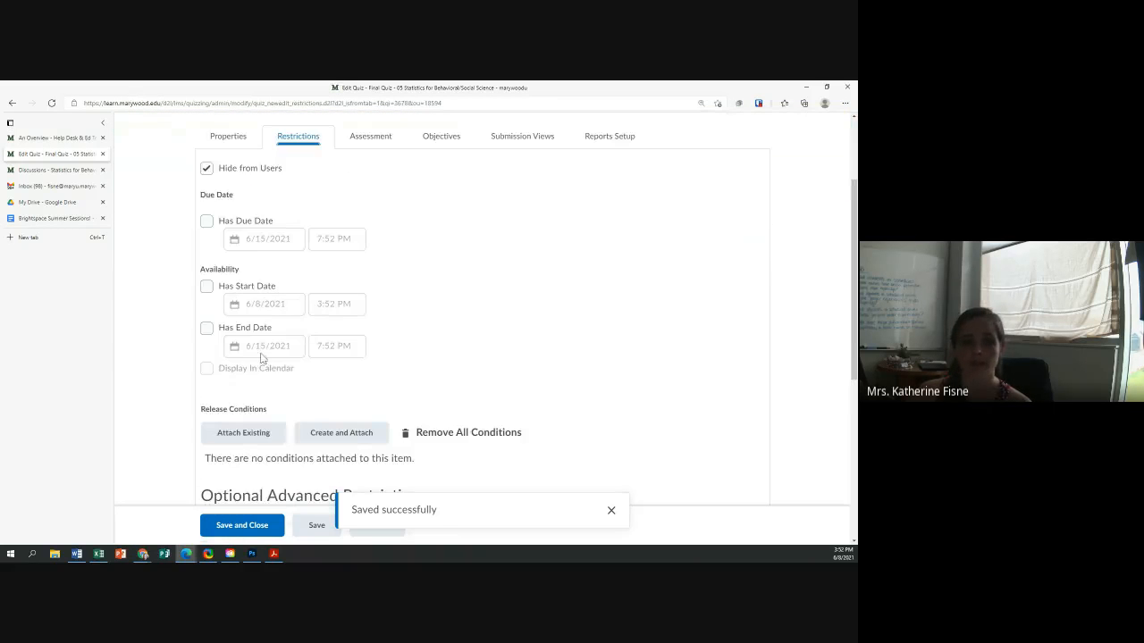
scroll(258, 372, "down", 3)
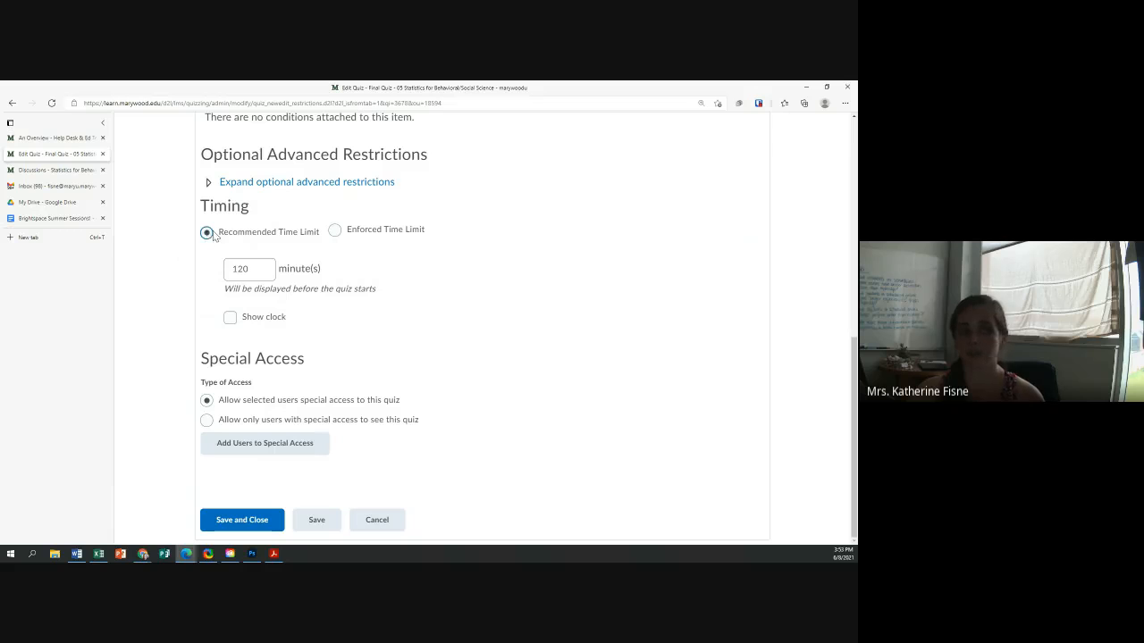
left_click(334, 229)
left_click(207, 234)
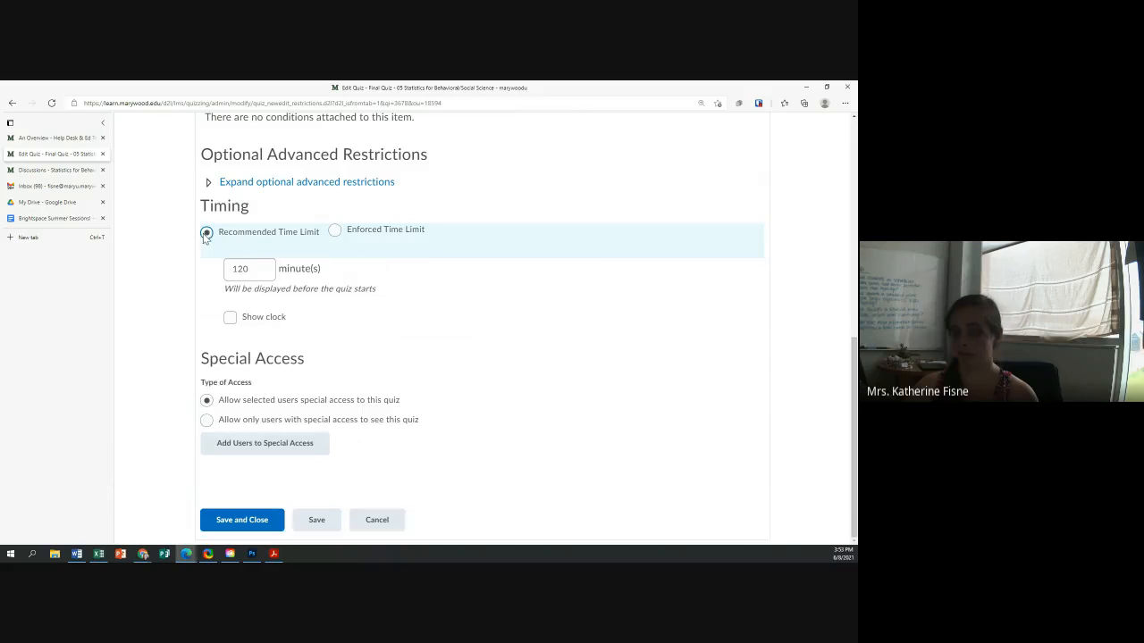
left_click(334, 231)
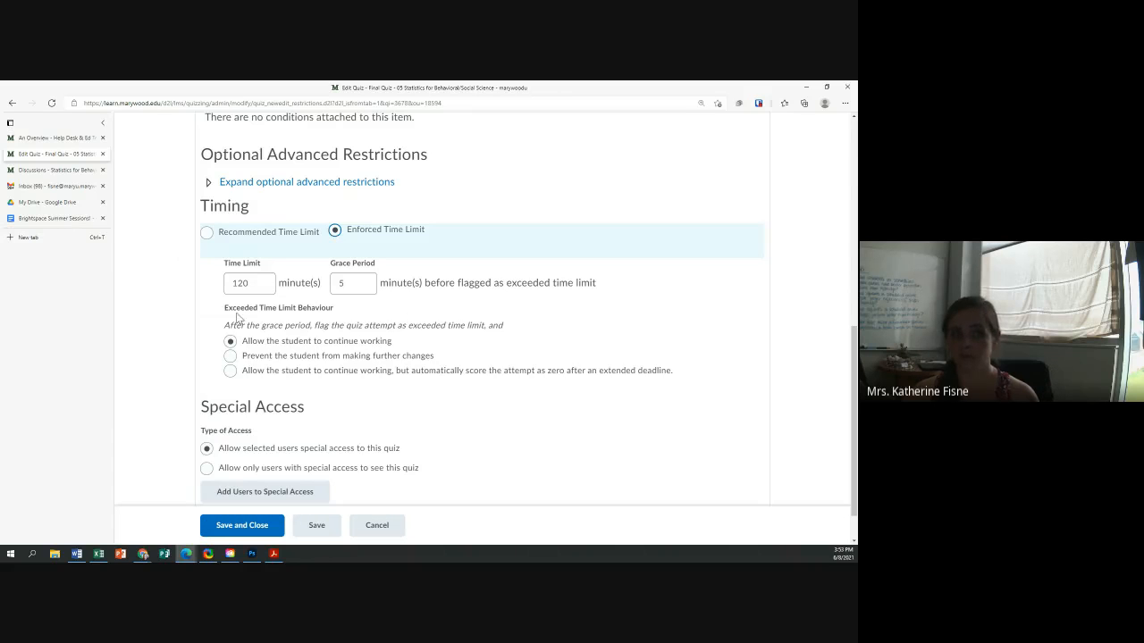
left_click_drag(362, 283, 332, 284)
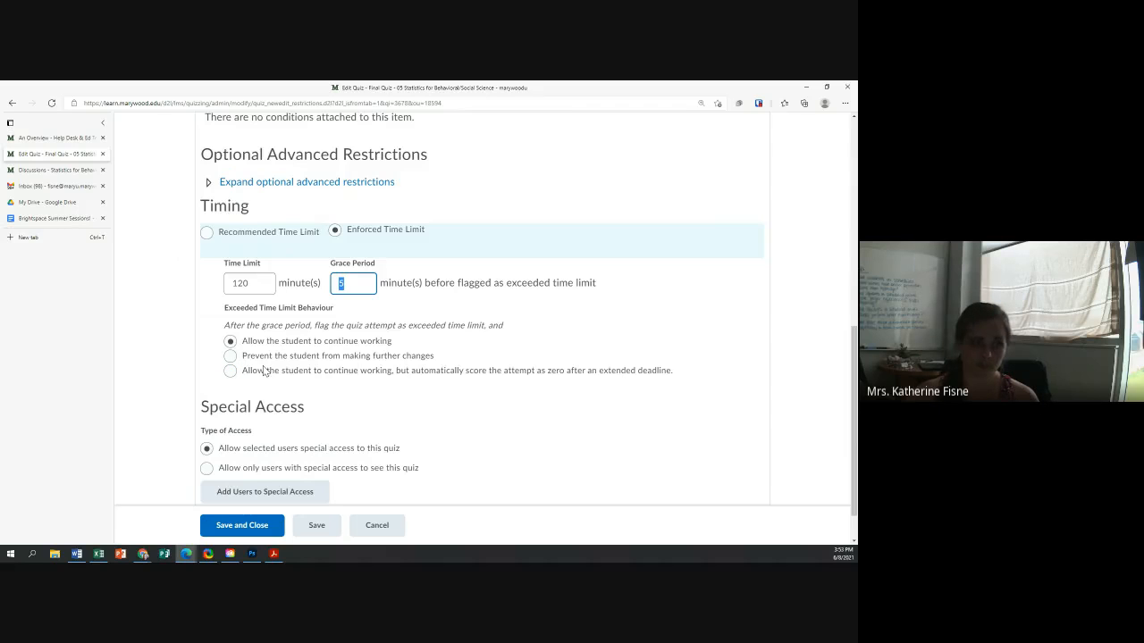
Examine the quiz's optional advanced restrictions for password and IP range, along with its release conditions and availability dates
scroll(264, 371, "up", 1)
left_click(209, 249)
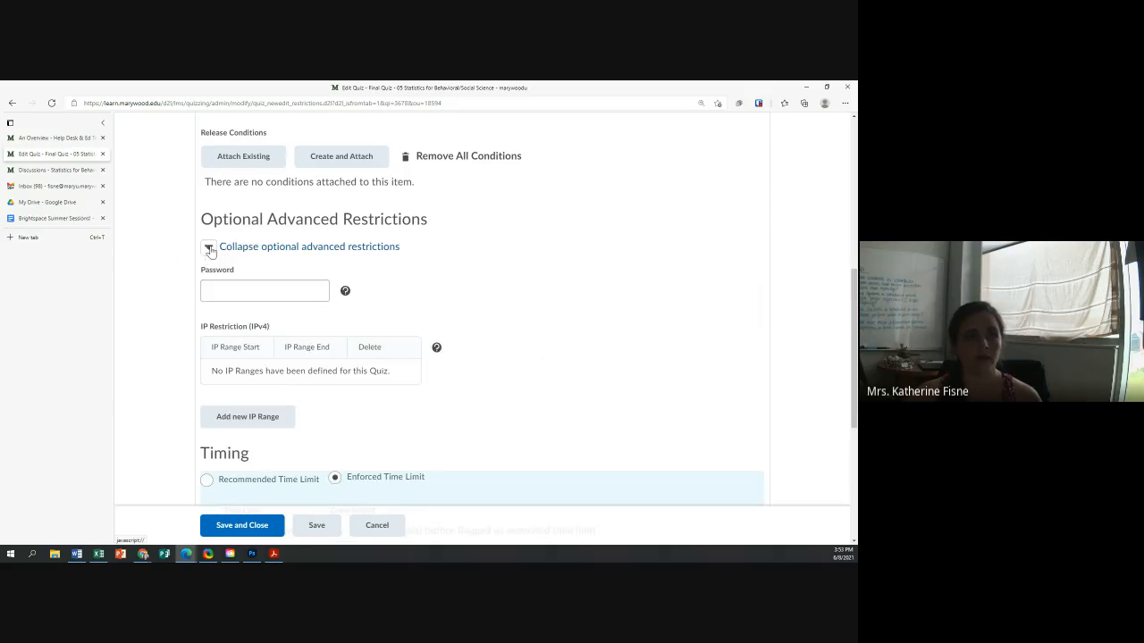
left_click(257, 289)
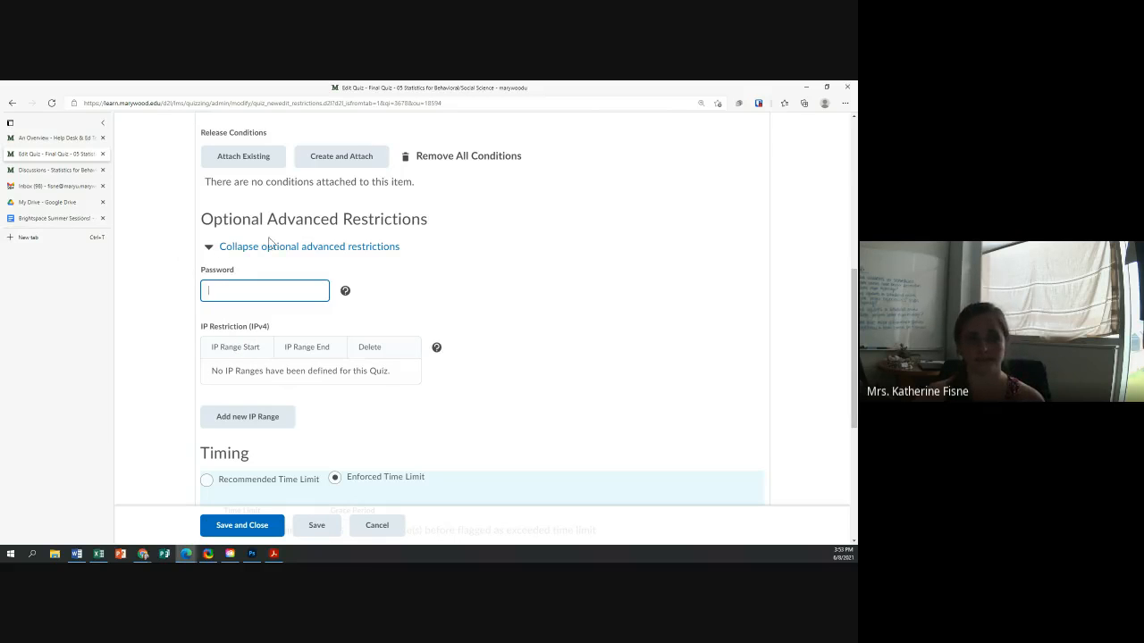
left_click(209, 247)
scroll(330, 222, "up", 1)
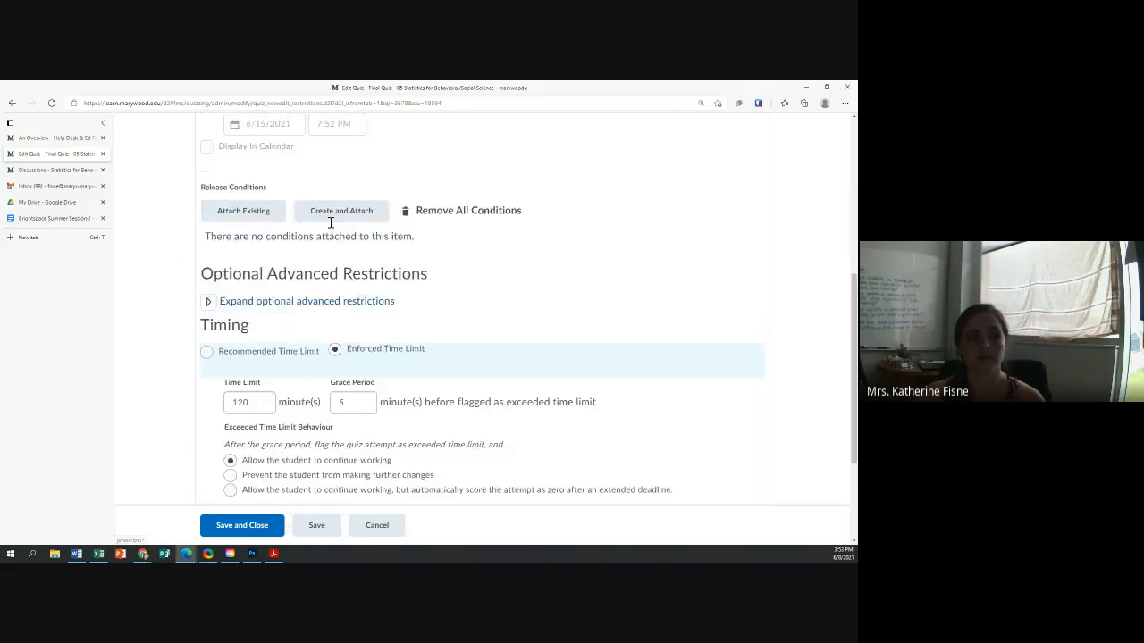
scroll(330, 223, "up", 3)
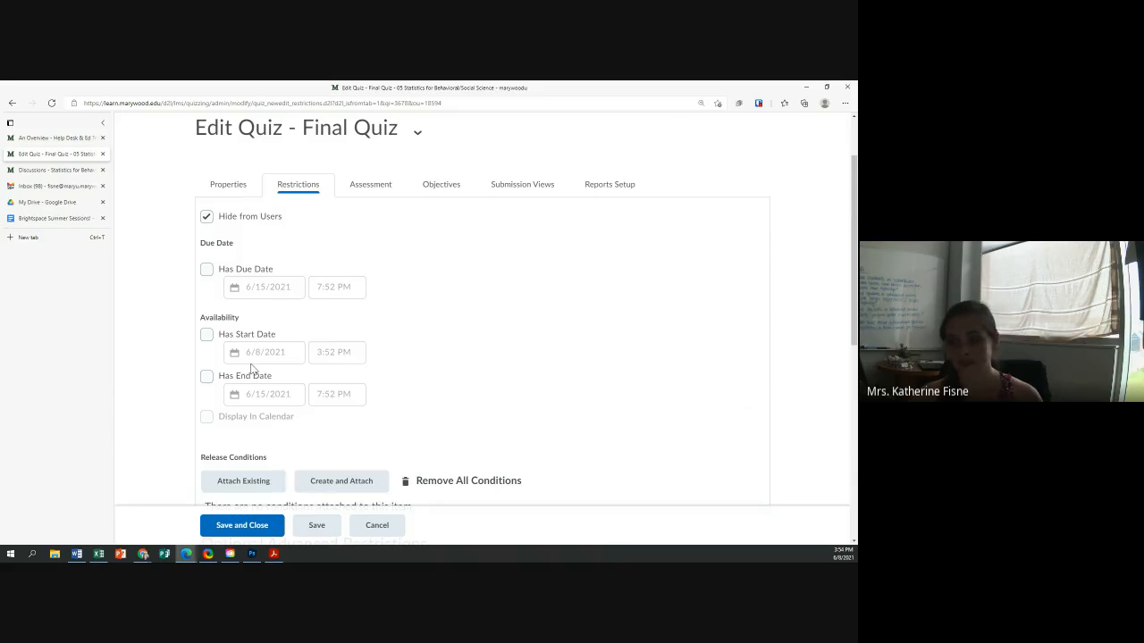
In the Final Quiz's assessment settings, allow attempts to be set as graded immediately upon completion
left_click(370, 185)
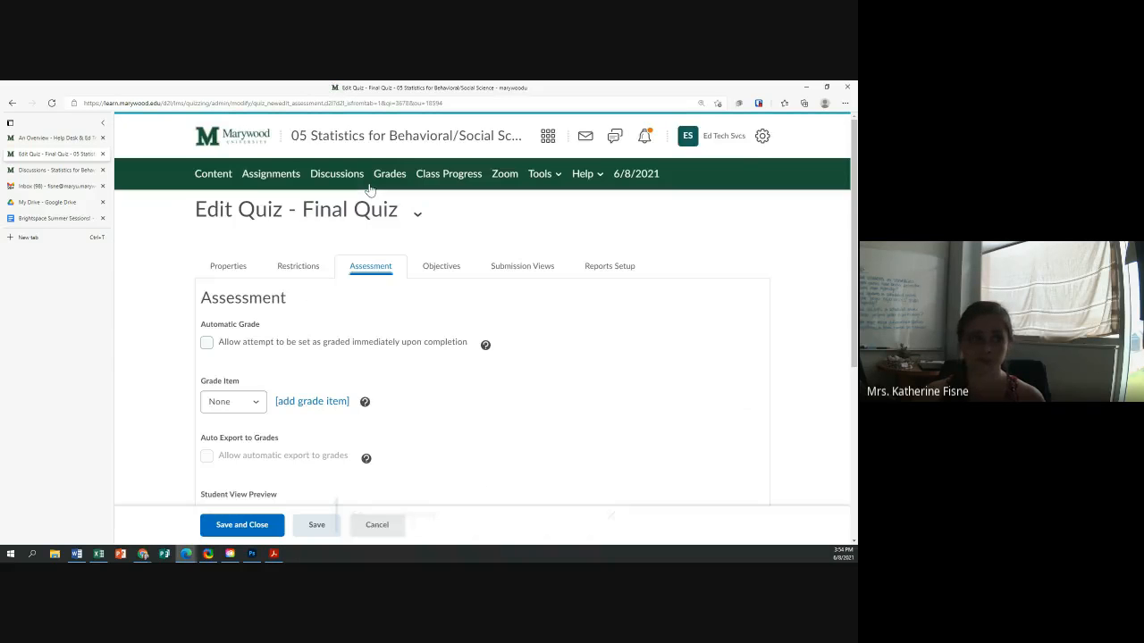
scroll(319, 300, "down", 1)
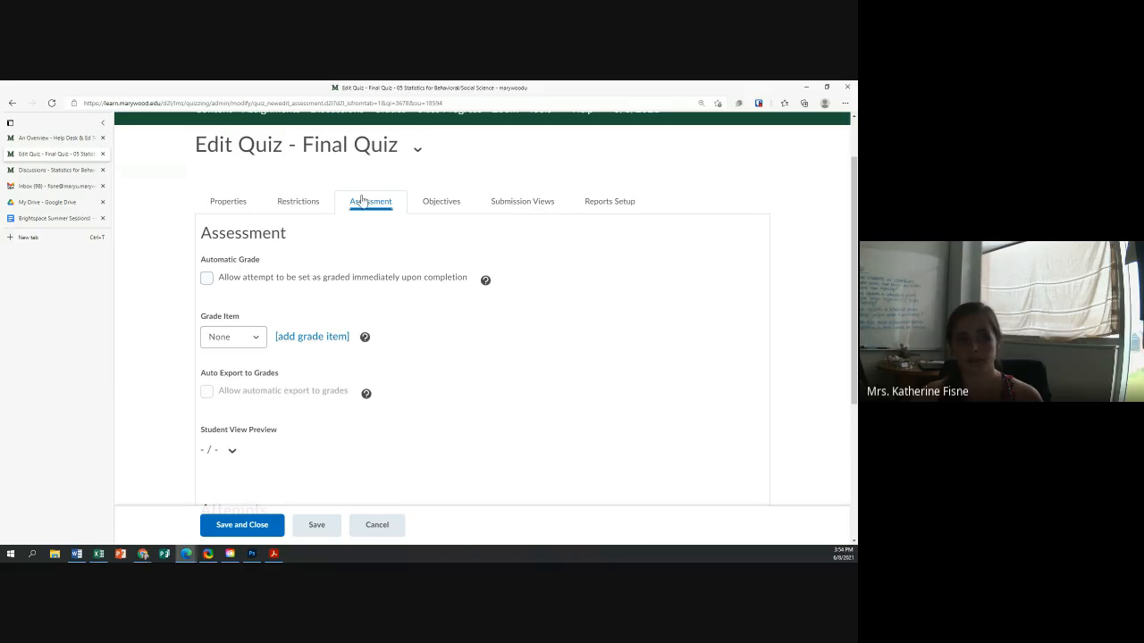
left_click(206, 279)
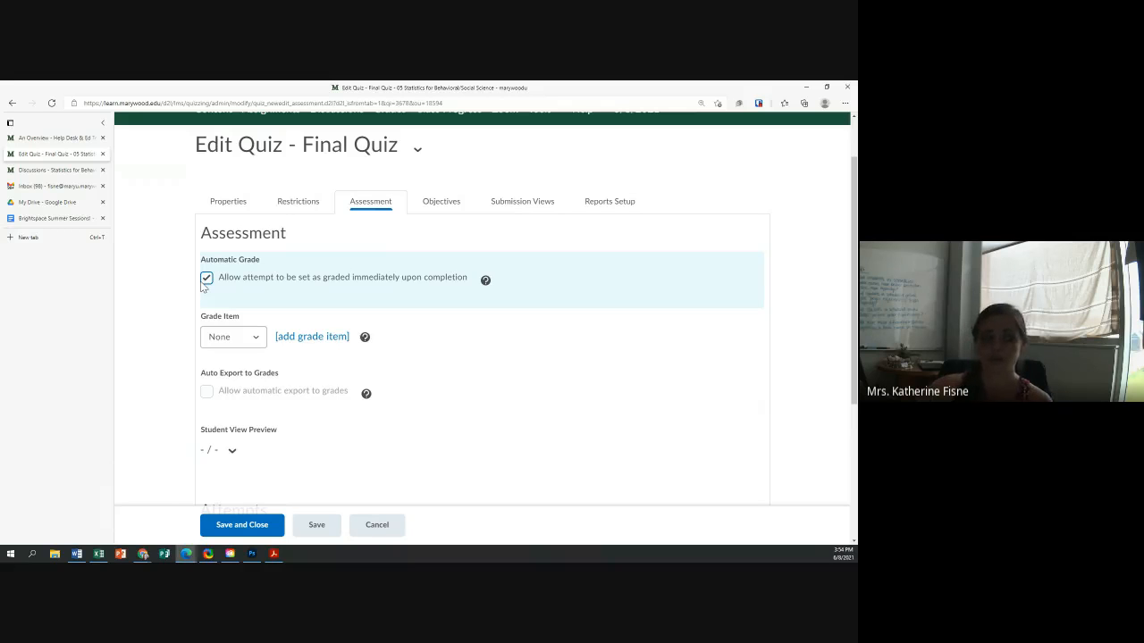
Link the Final Quiz to the Assess 1 grade item and allow automatic export to grades
left_click(257, 339)
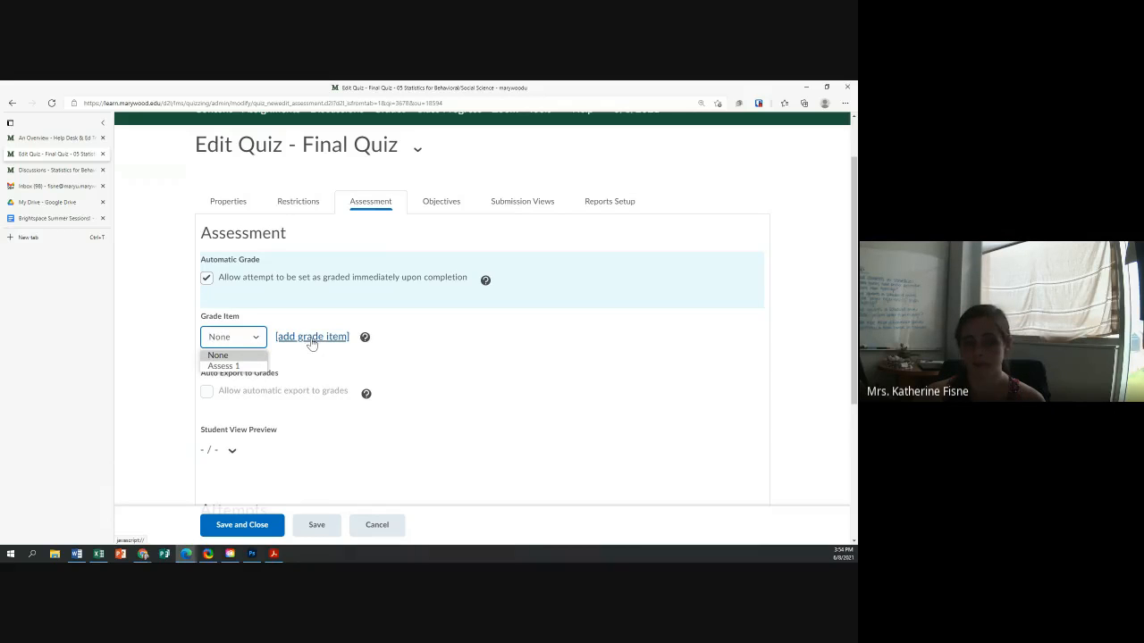
left_click(240, 343)
left_click(236, 341)
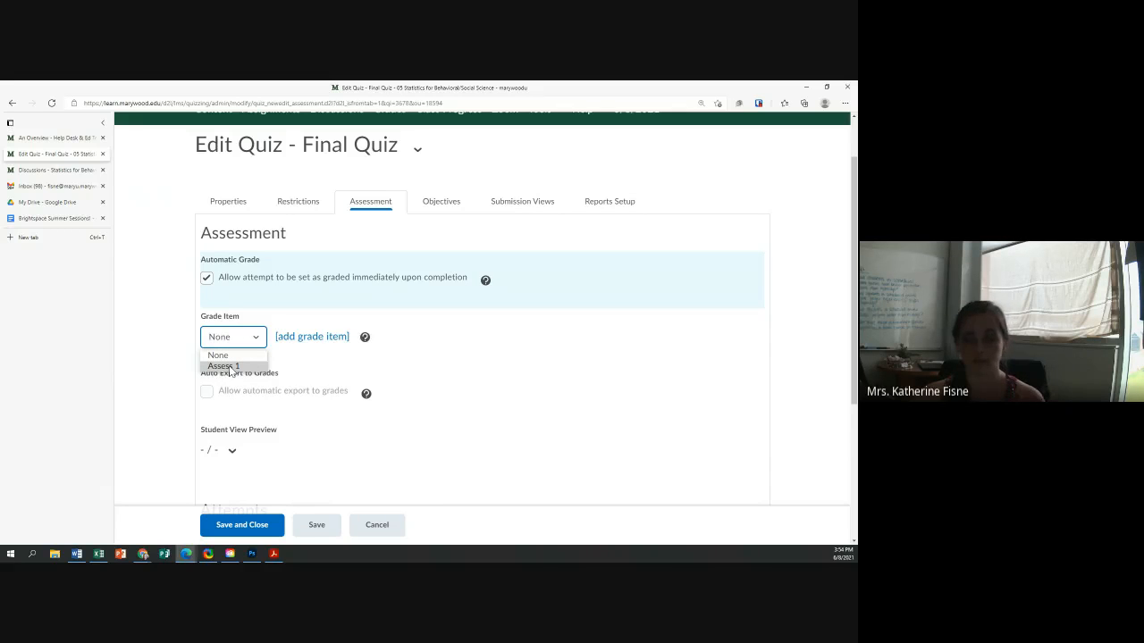
left_click(355, 374)
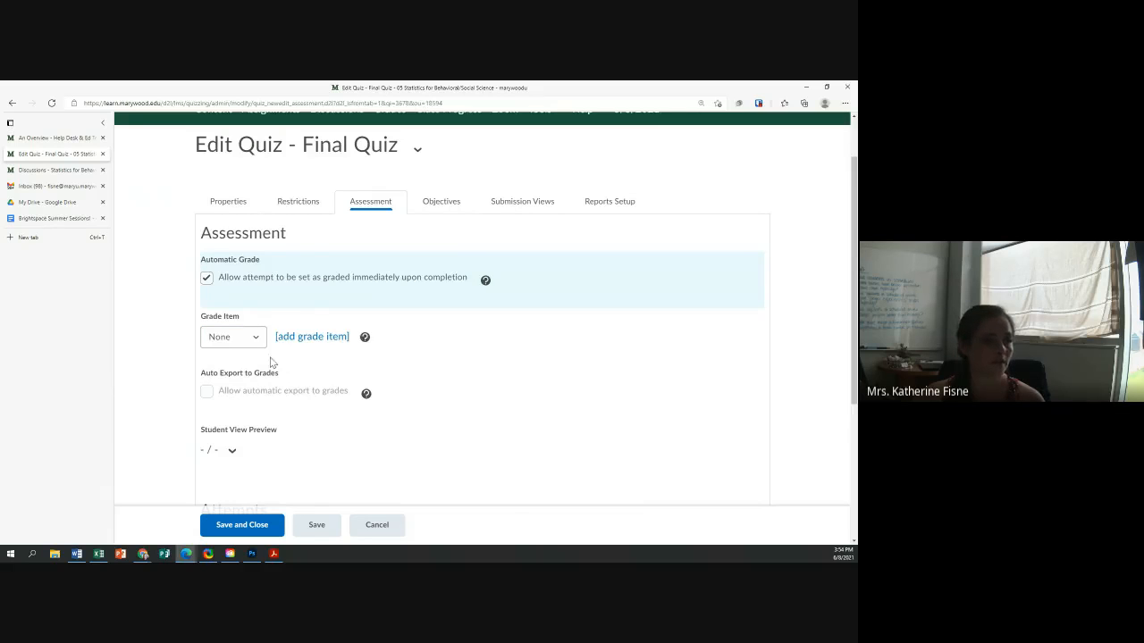
scroll(357, 366, "down", 3)
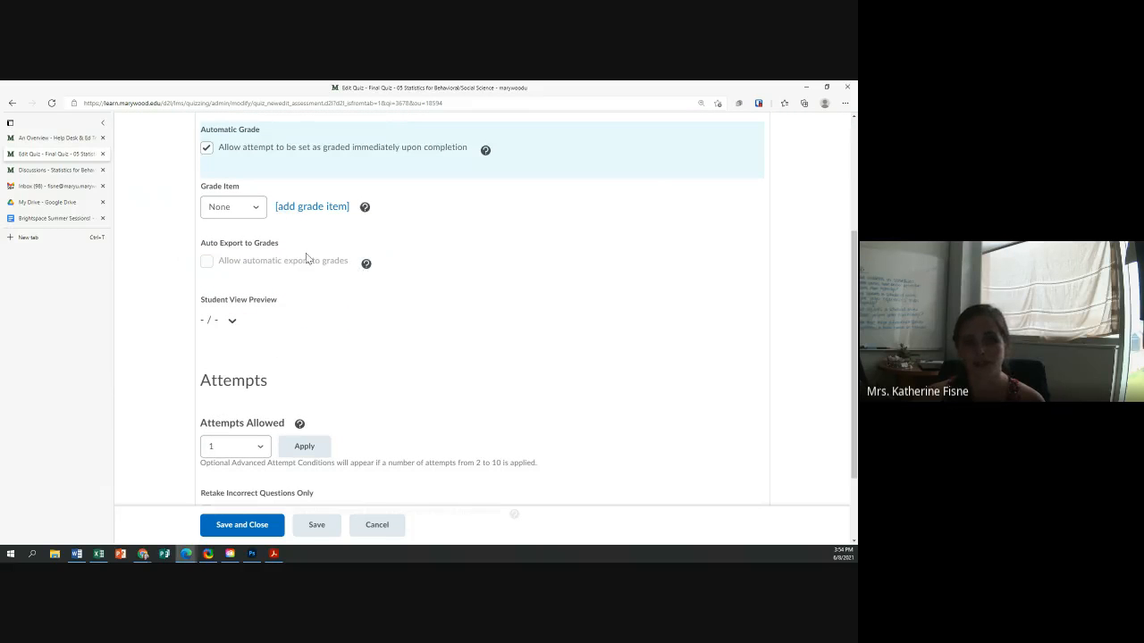
left_click(246, 214)
left_click(239, 235)
left_click(207, 261)
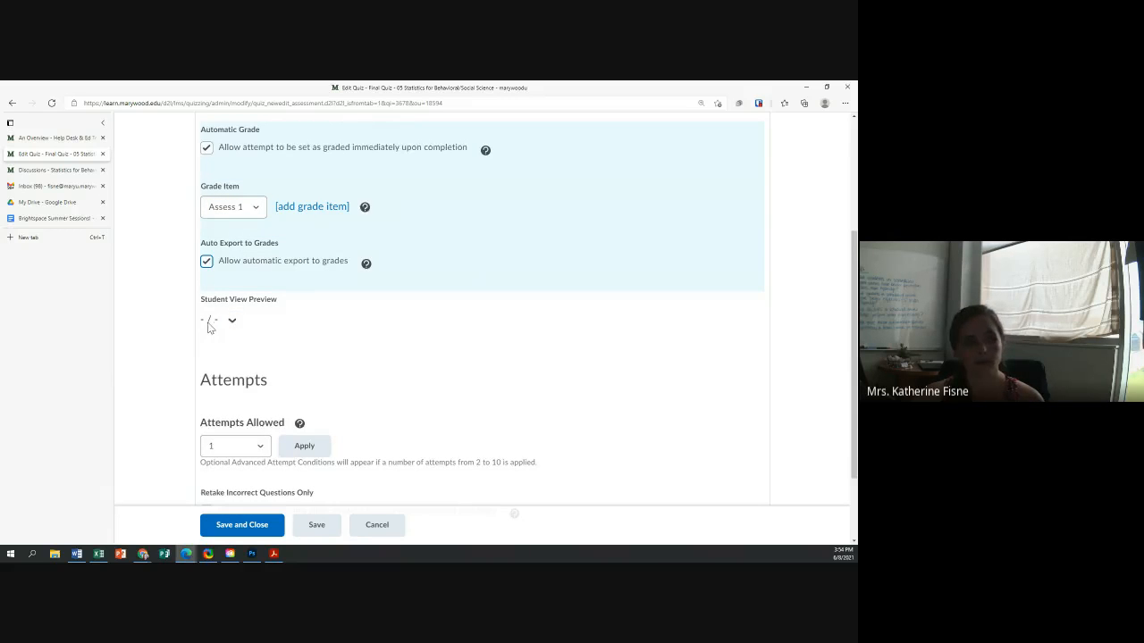
Set the quiz's attempts allowed to 9 and apply the change
scroll(208, 328, "down", 1)
scroll(210, 326, "down", 1)
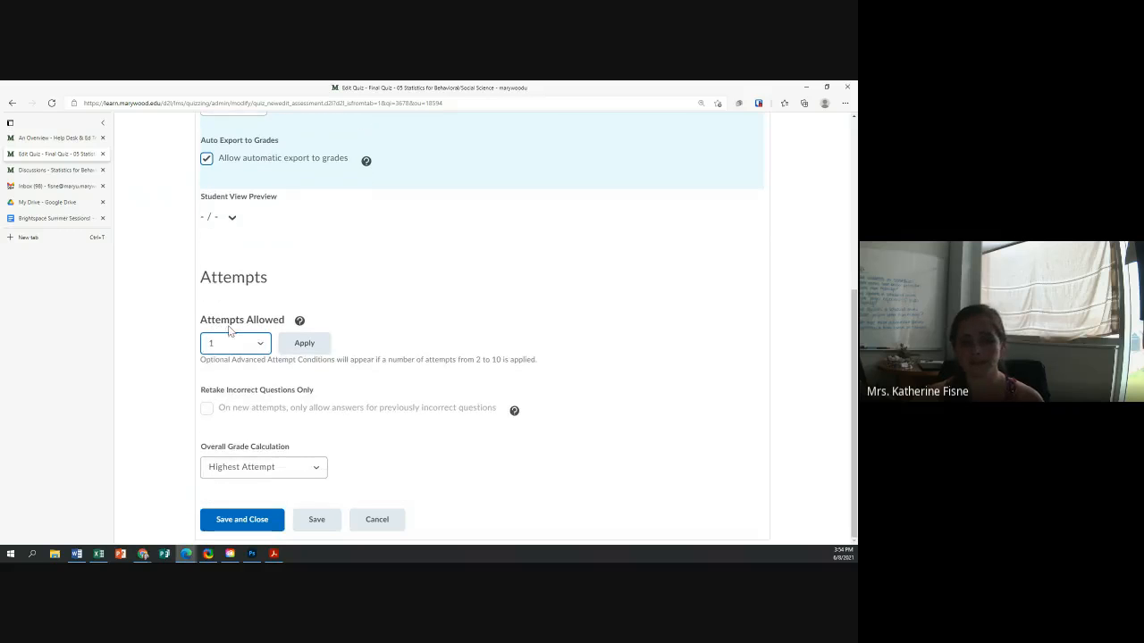
left_click(232, 351)
left_click(219, 457)
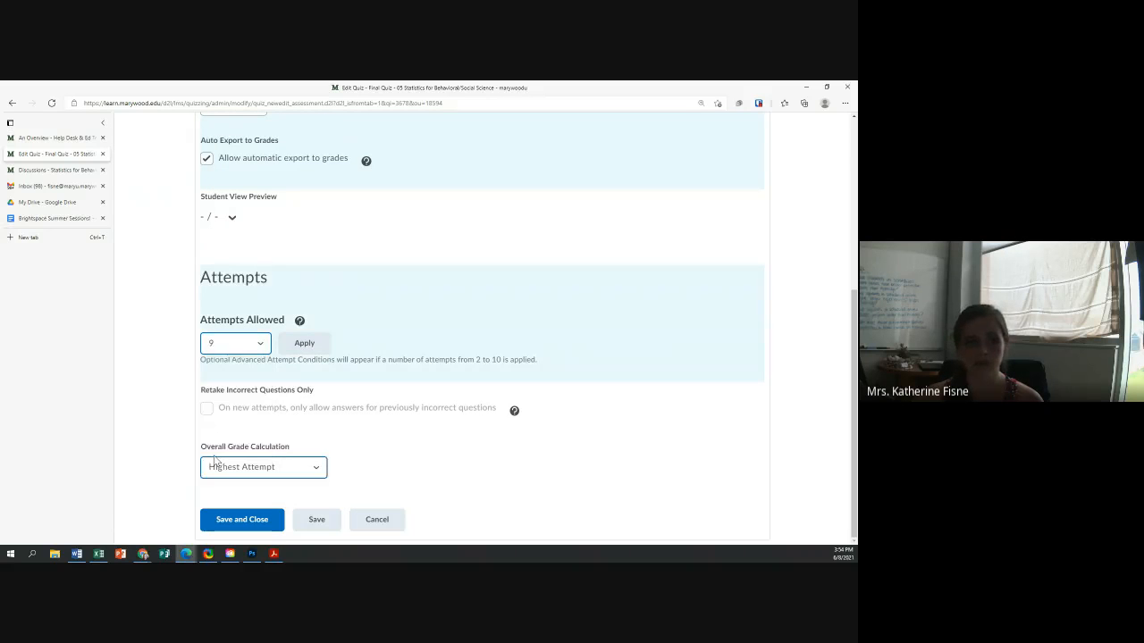
left_click(305, 347)
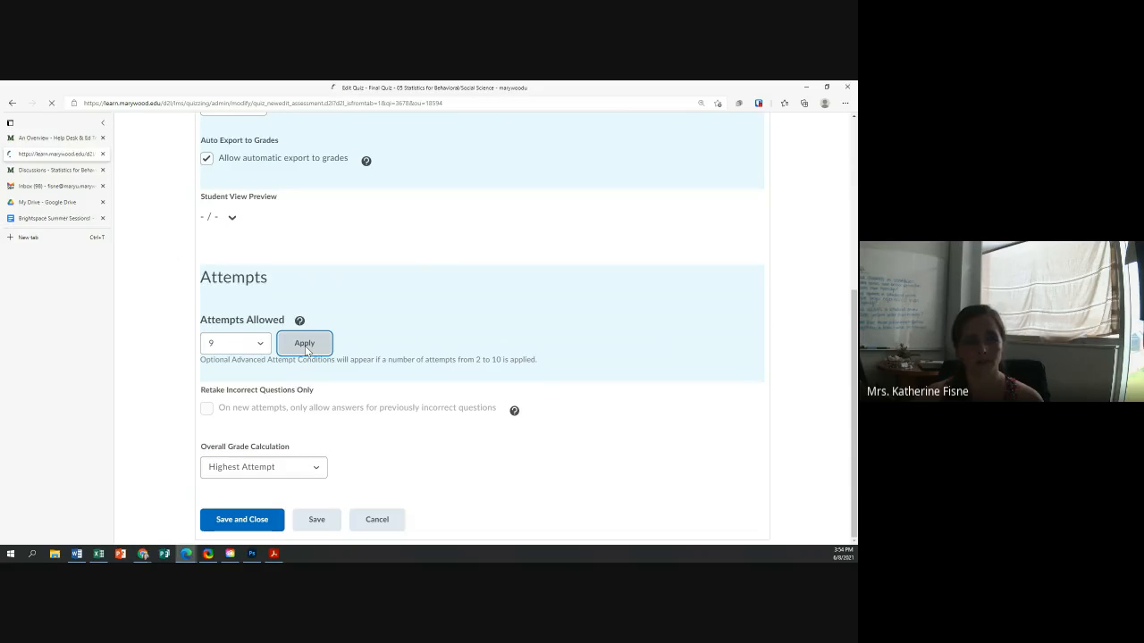
scroll(280, 354, "down", 5)
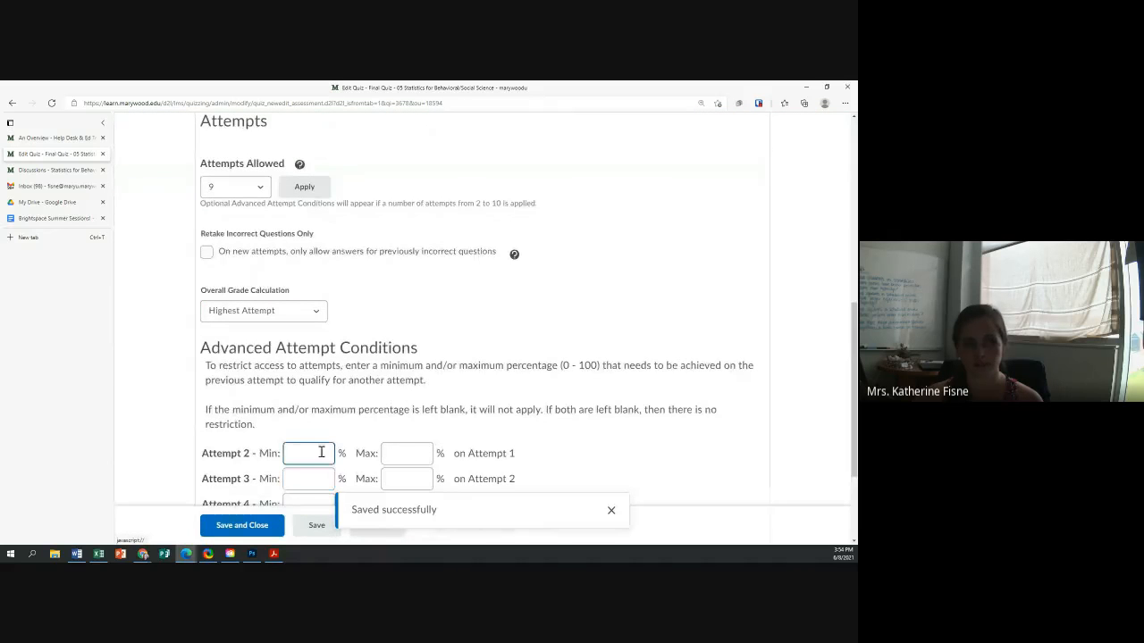
scroll(301, 429, "down", 2)
scroll(313, 348, "up", 3)
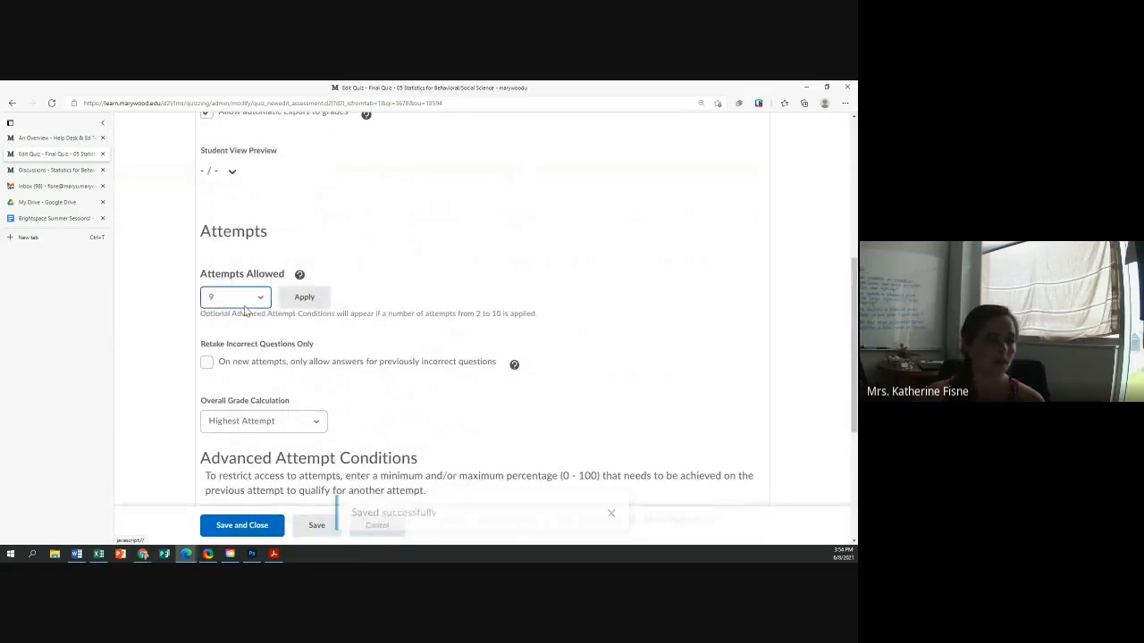
Allow answers only for previously incorrect questions on new attempts, and review the advanced attempt conditions
left_click_drag(314, 348, 200, 350)
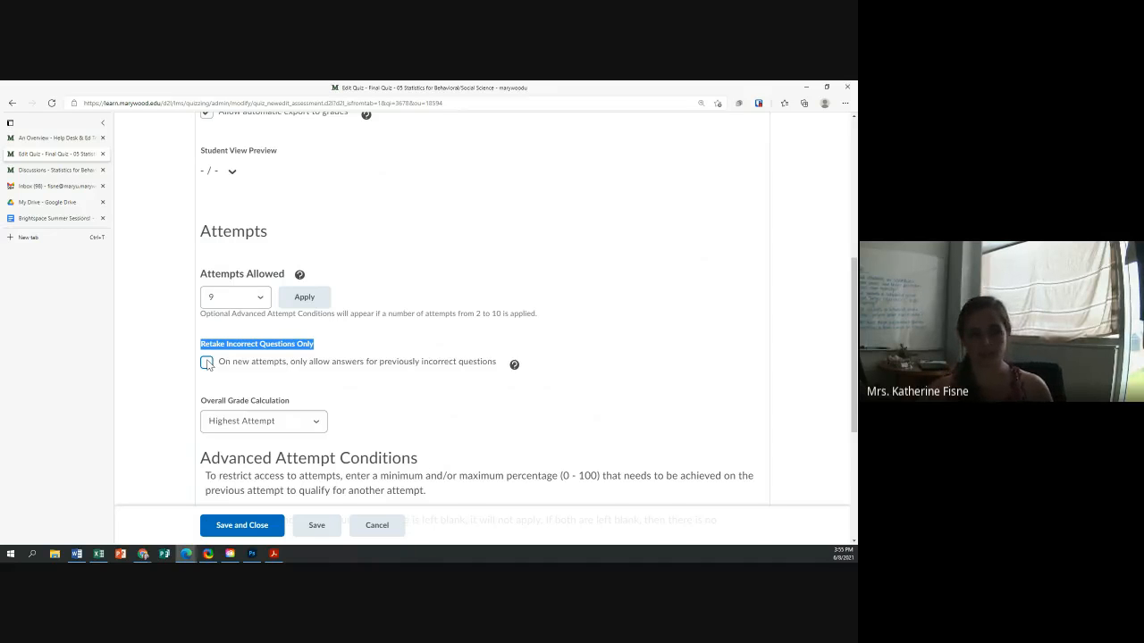
left_click(206, 363)
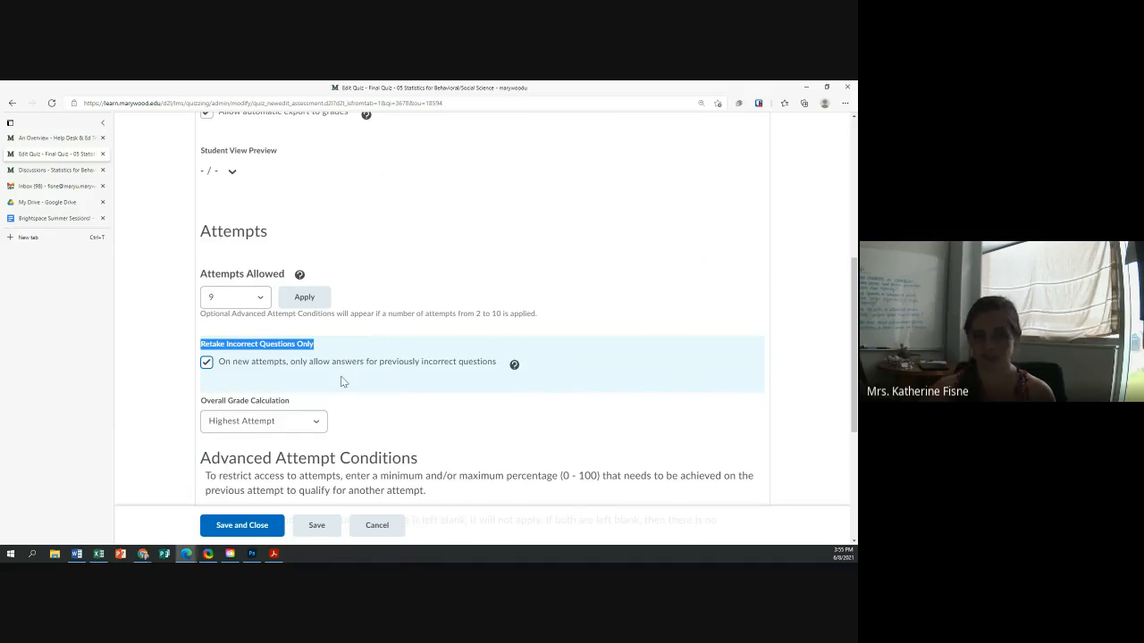
scroll(341, 381, "down", 5)
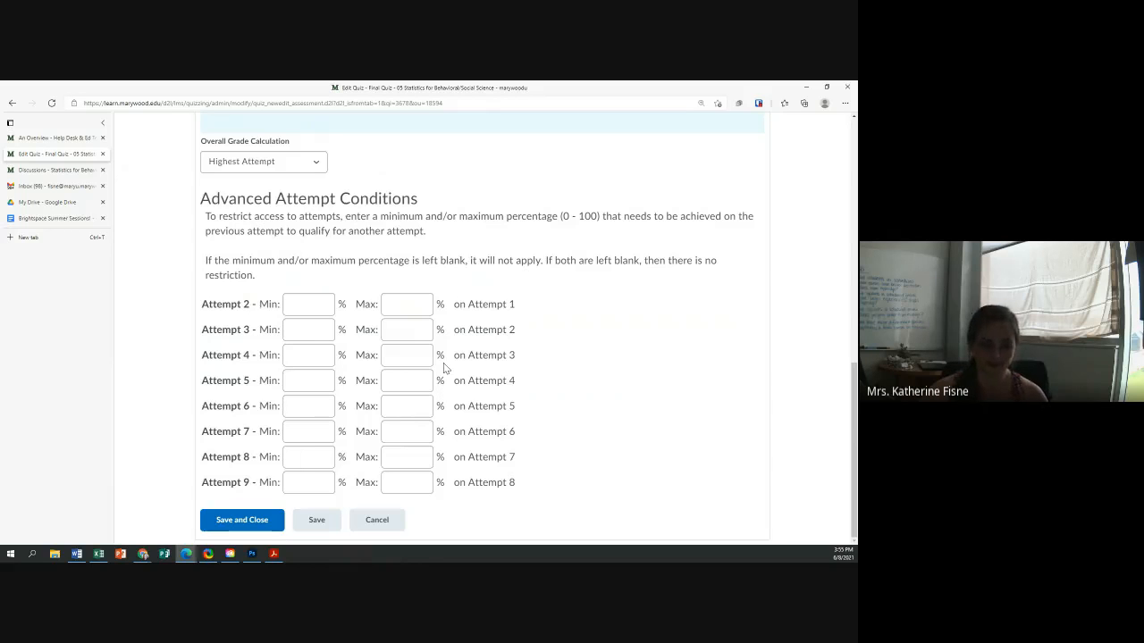
left_click(424, 411)
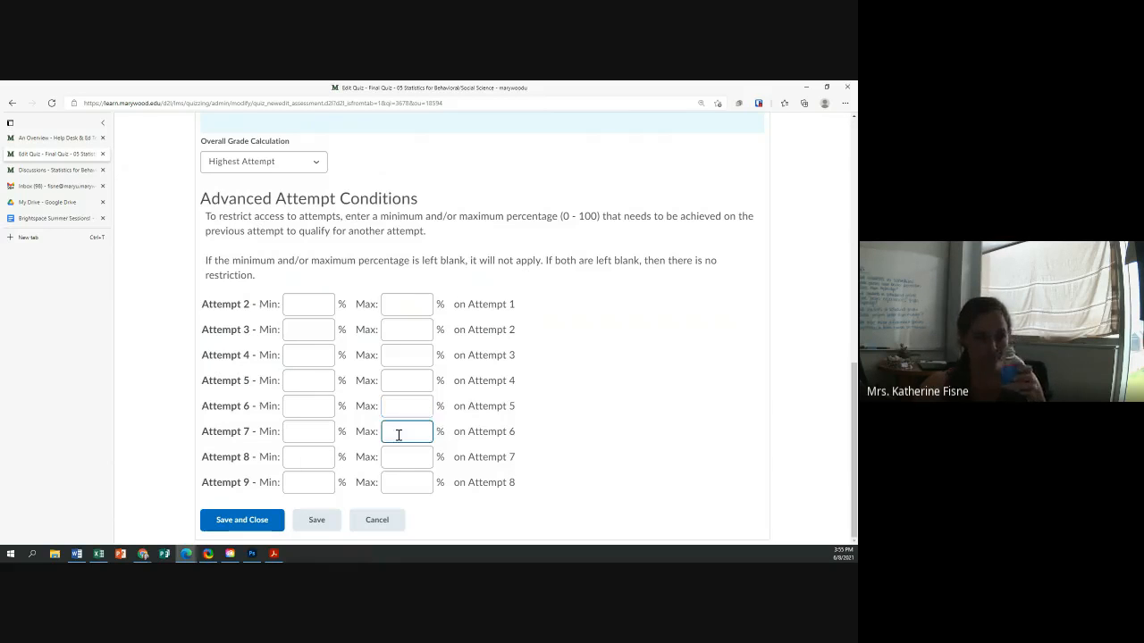
scroll(331, 504, "up", 15)
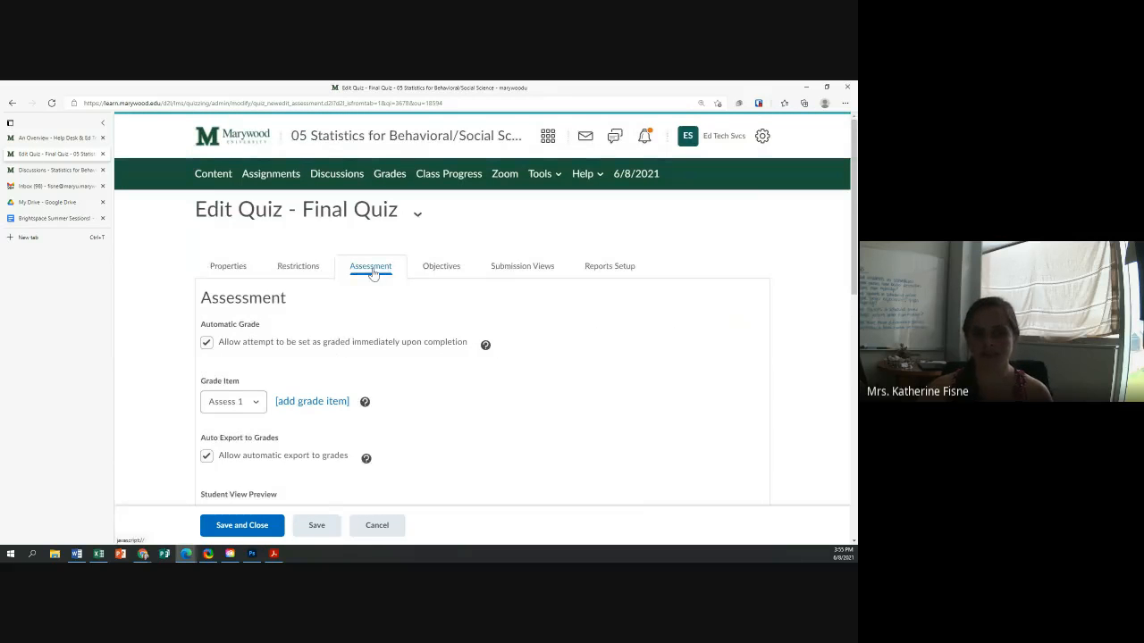
Review the quiz's default submission view and additional view option, then save and close the quiz
left_click(525, 271)
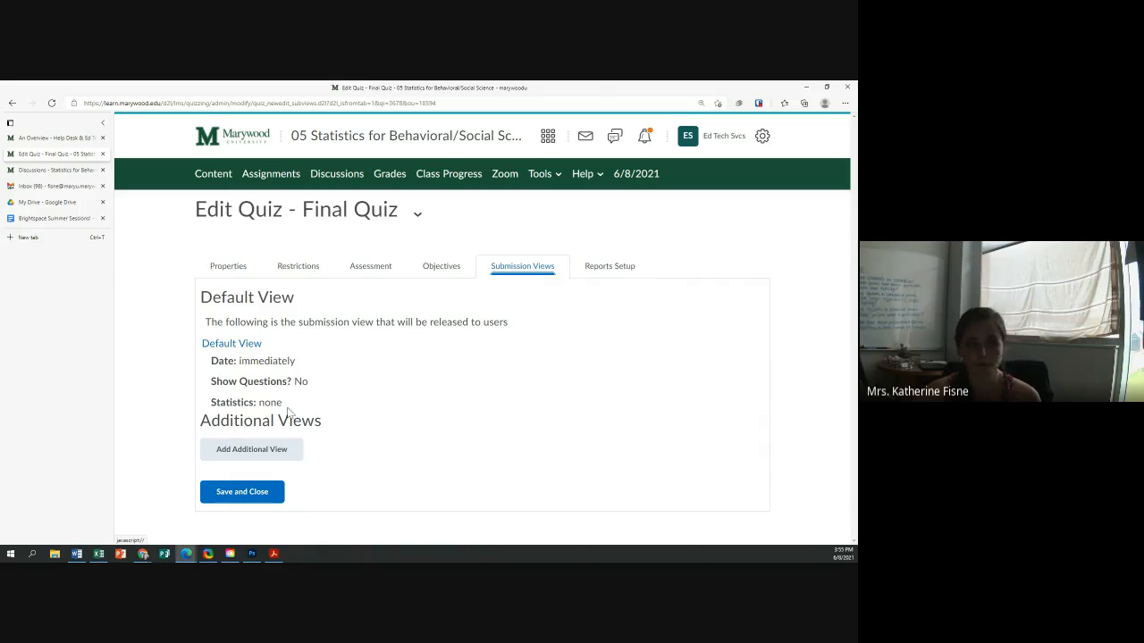
left_click_drag(313, 390, 204, 264)
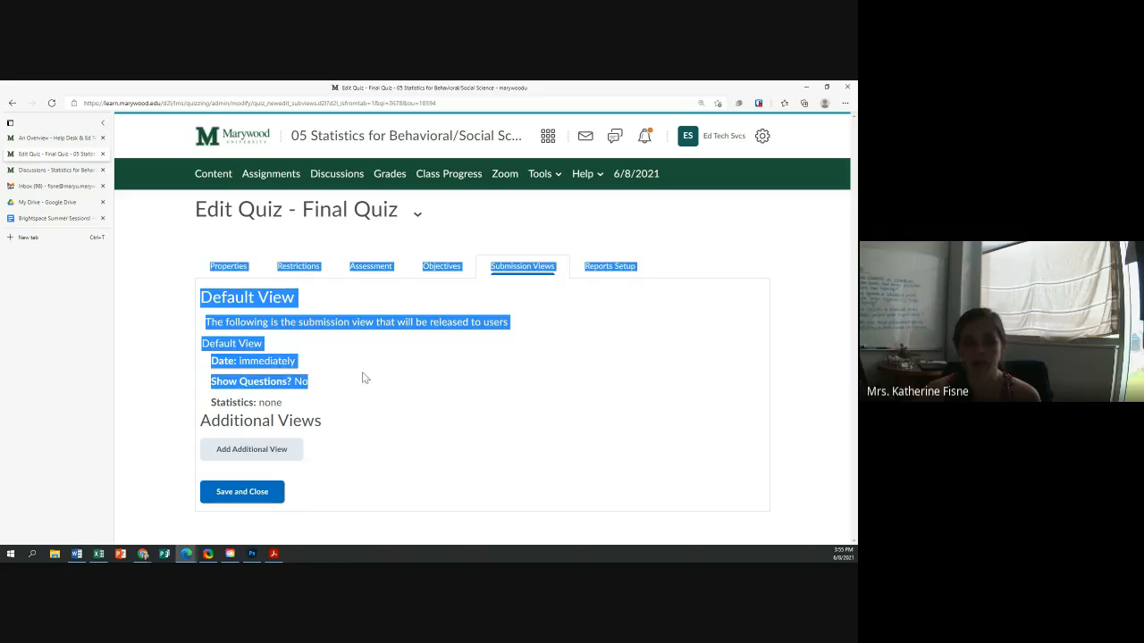
left_click(269, 453)
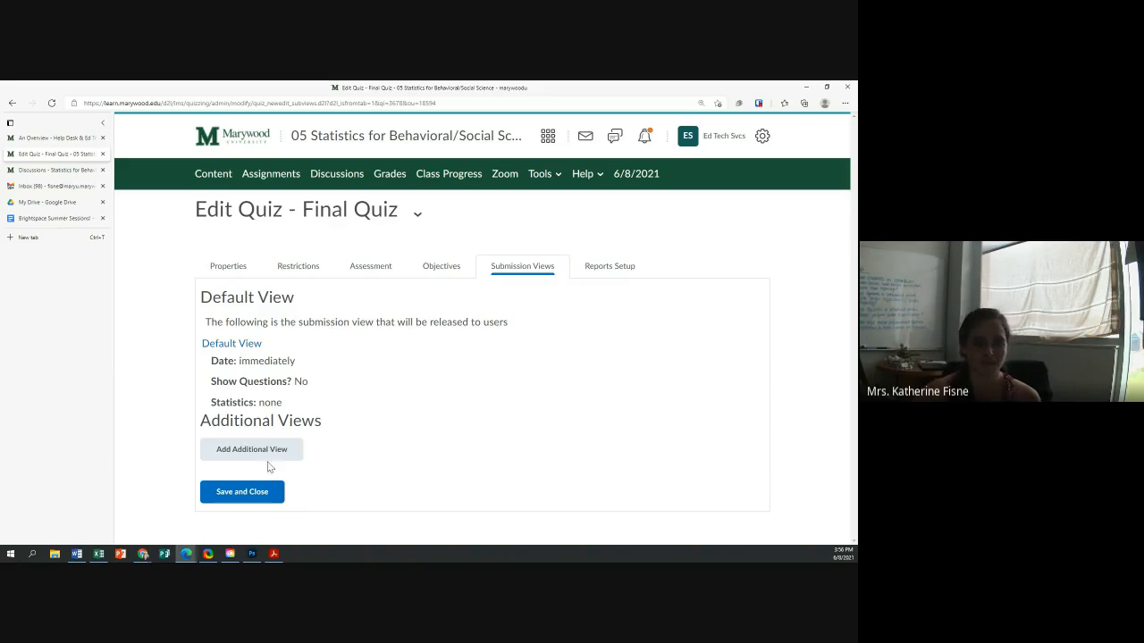
left_click(255, 494)
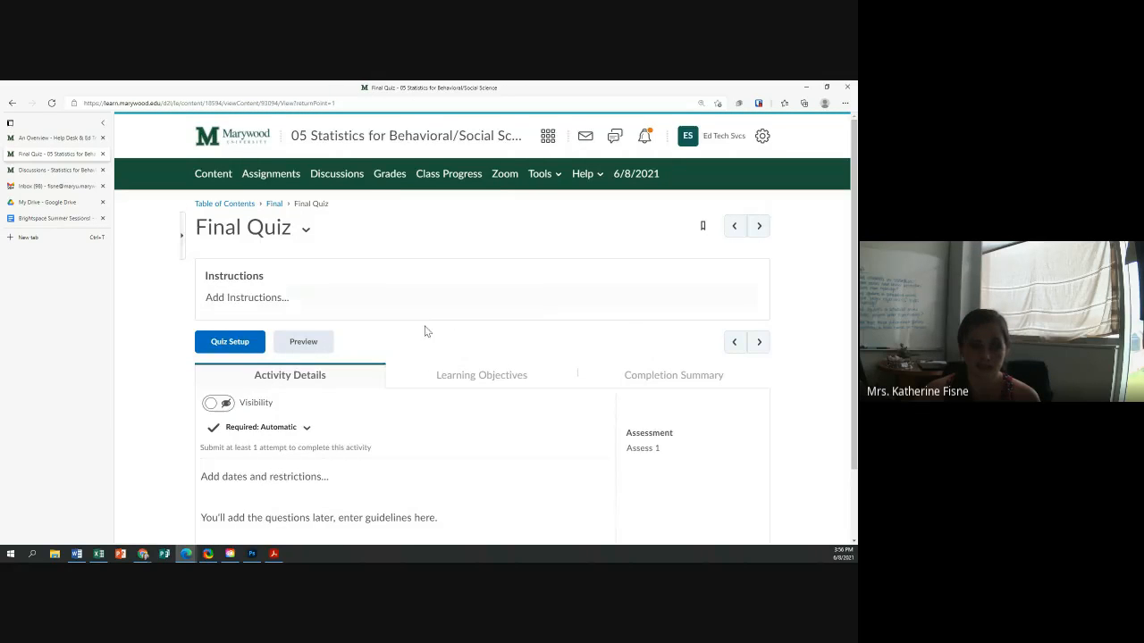
Reopen the Final Quiz's setup, go to its question editor and check the available import options
scroll(387, 429, "down", 1)
scroll(363, 486, "up", 1)
left_click(249, 343)
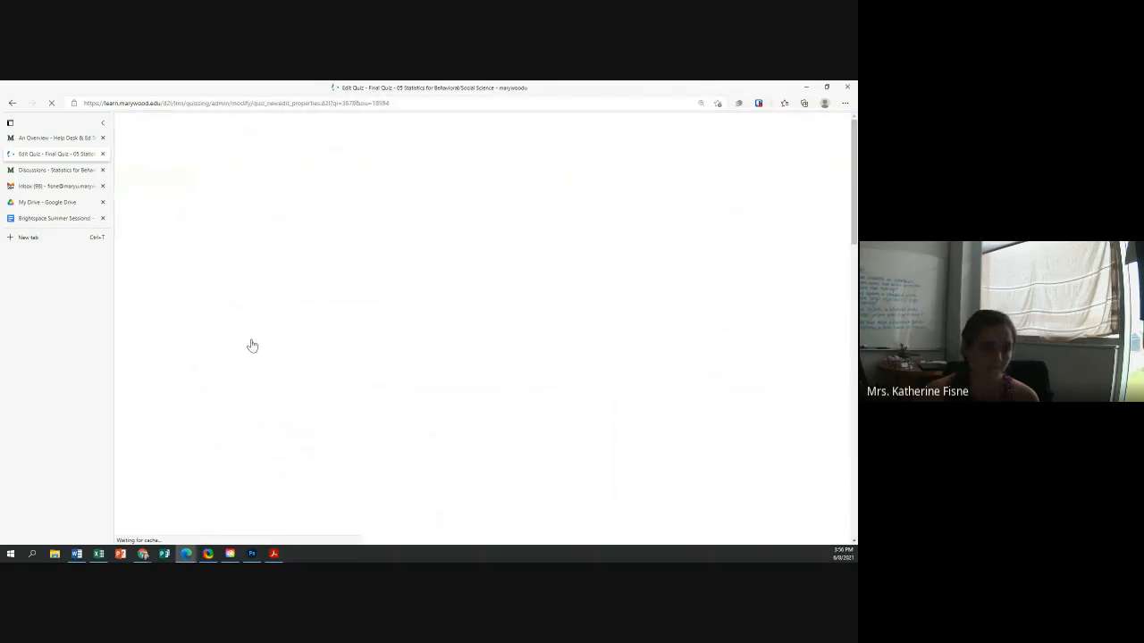
scroll(252, 345, "down", 2)
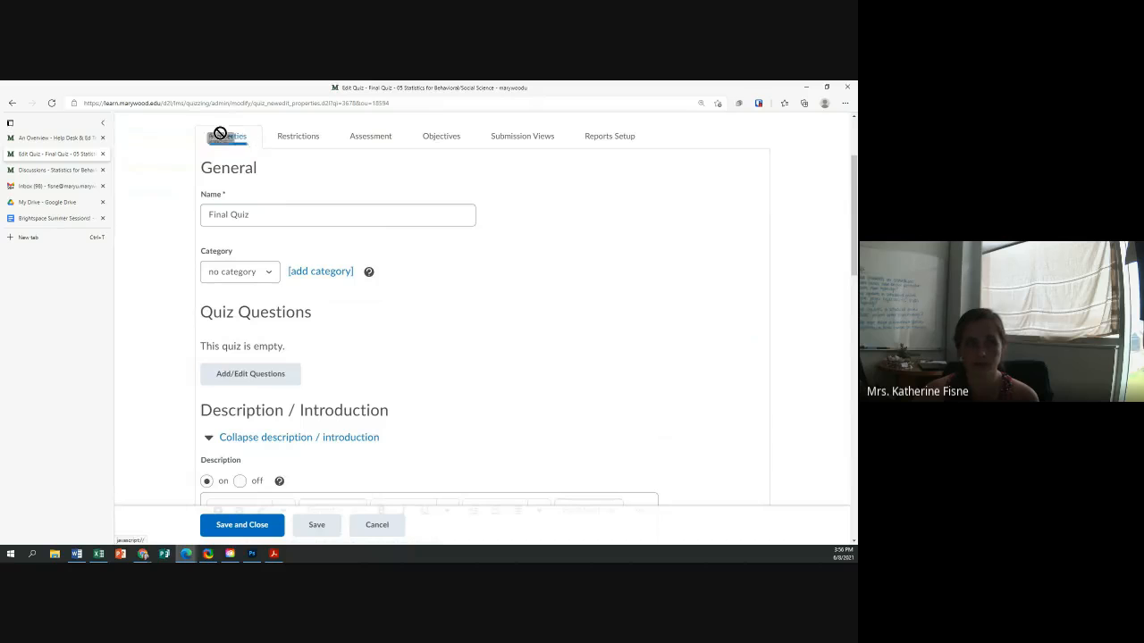
left_click(249, 375)
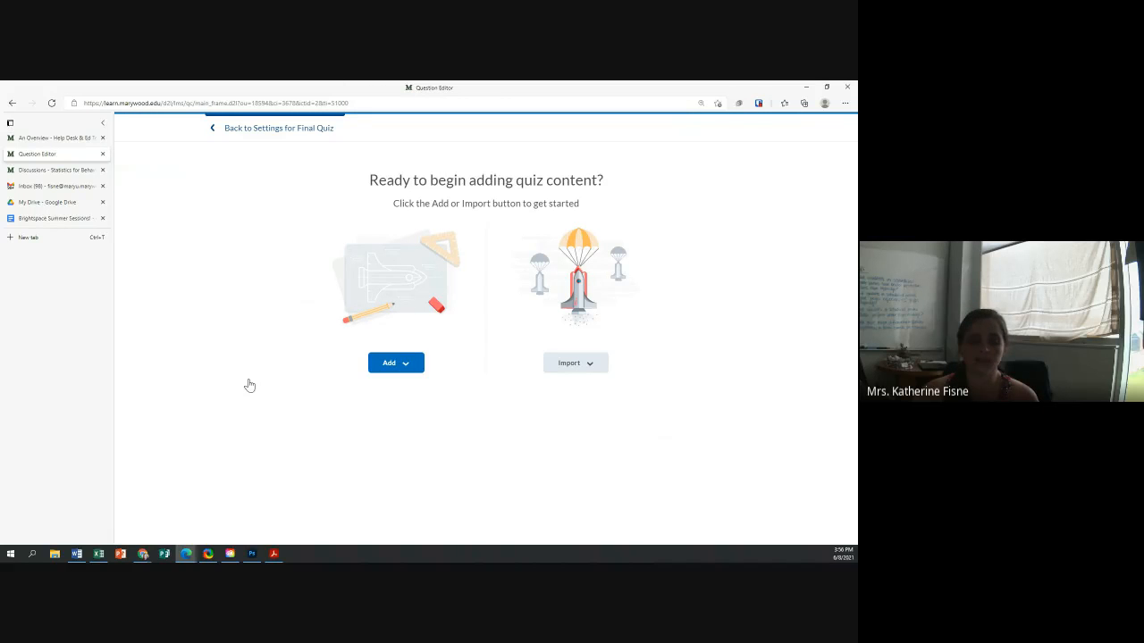
left_click(577, 362)
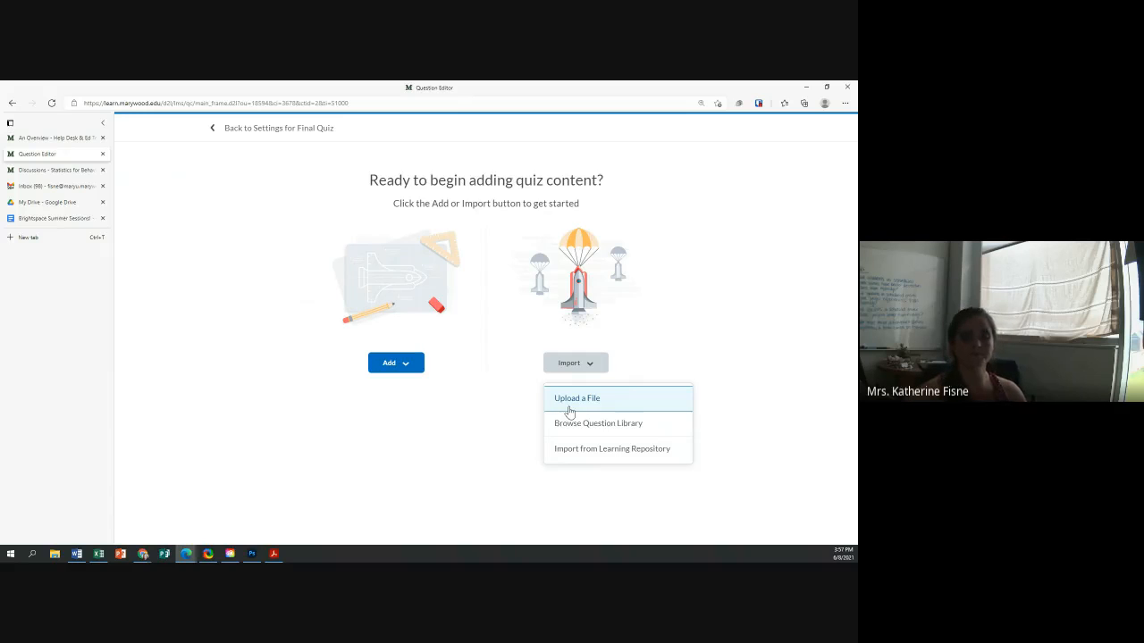
Add a question pool to the Final Quiz and title it "Week 1"
left_click(394, 365)
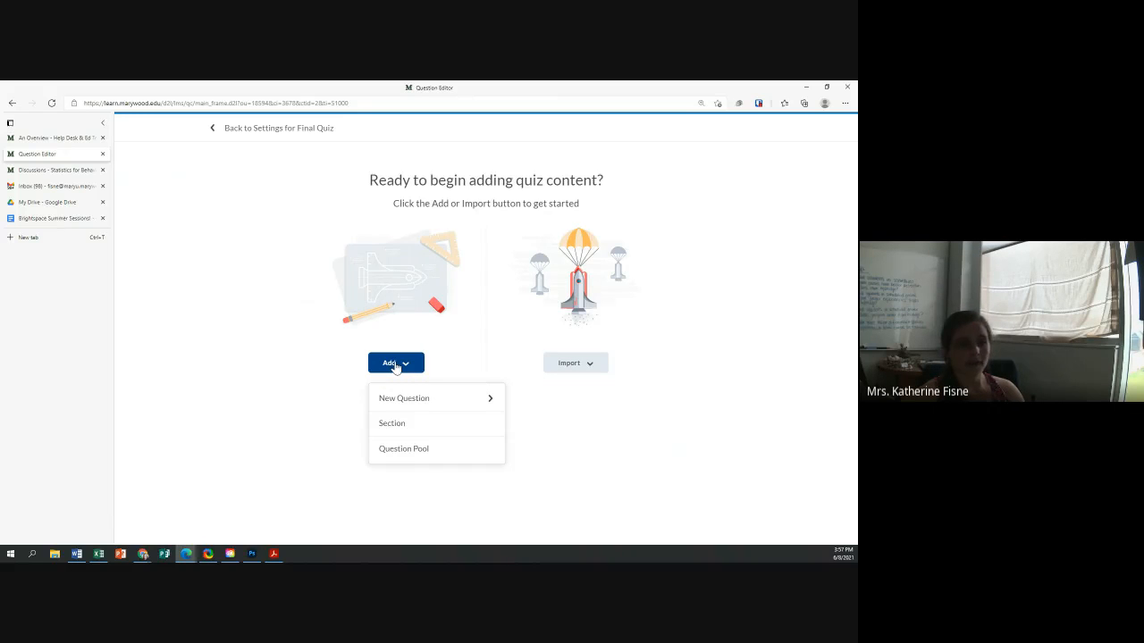
left_click(392, 452)
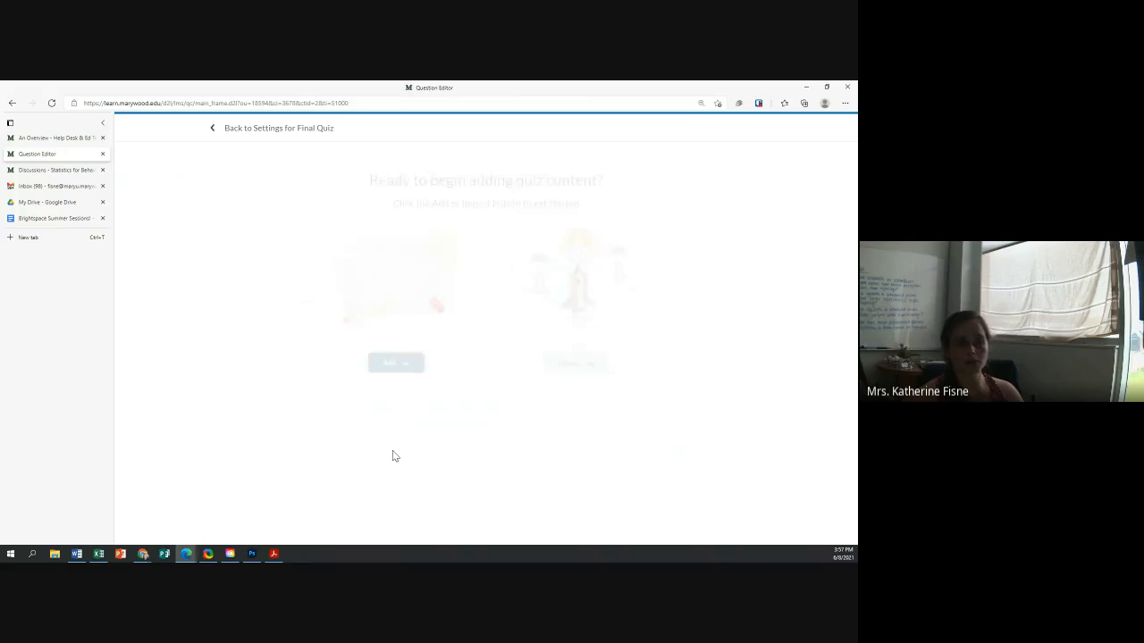
left_click(258, 186)
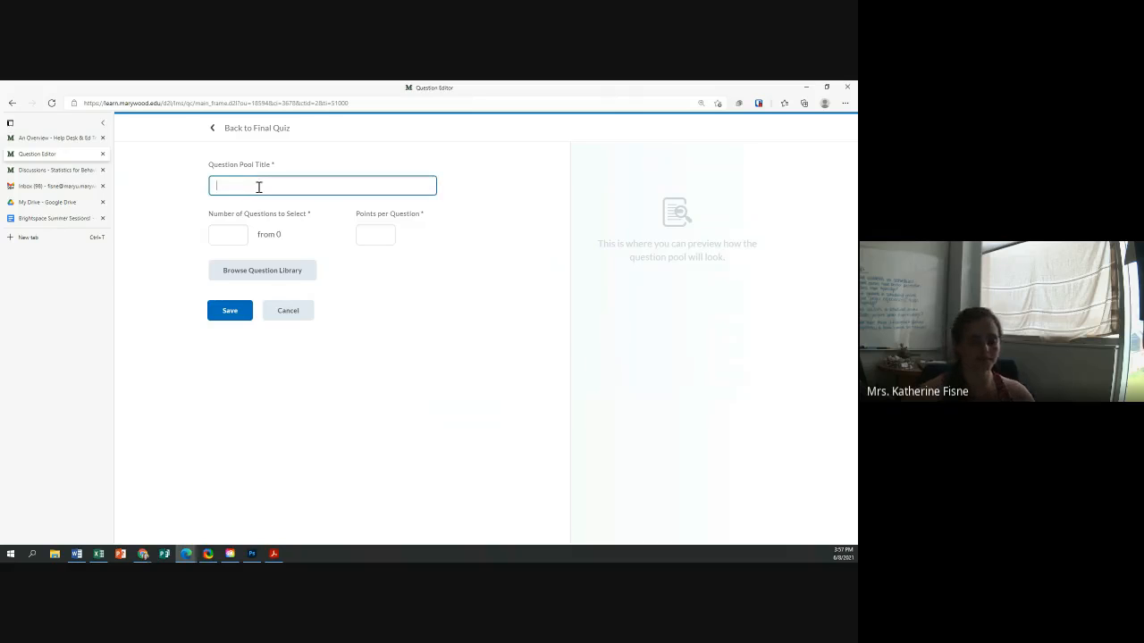
type("Chatper")
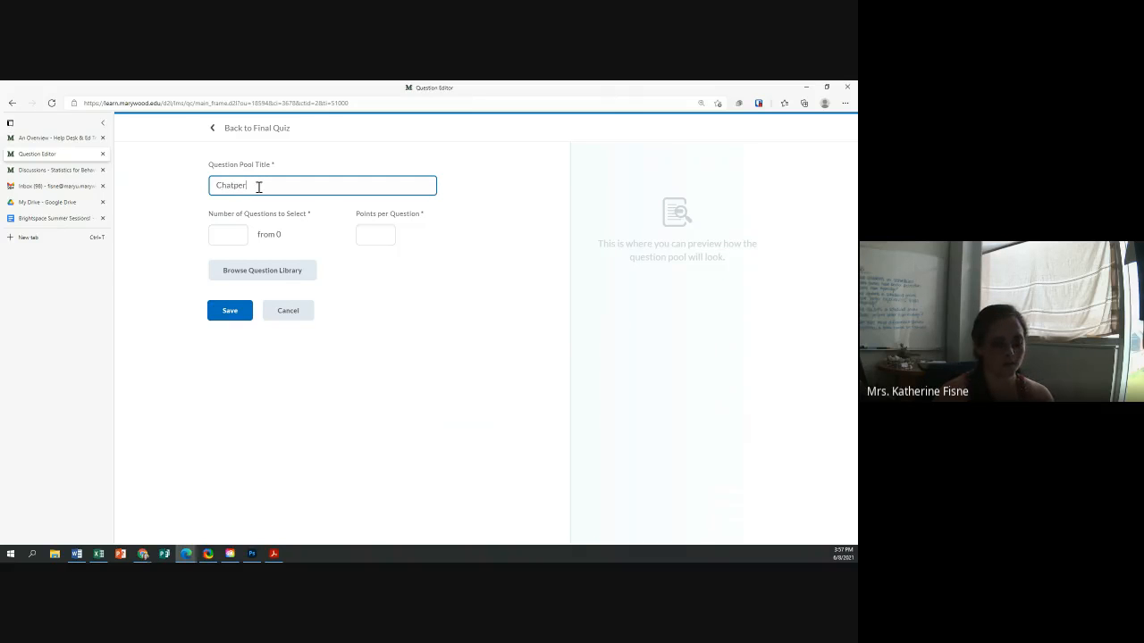
key("BackSpace")
key("BackSpace")
key("BackSpace")
key("BackSpace")
type("Week 1")
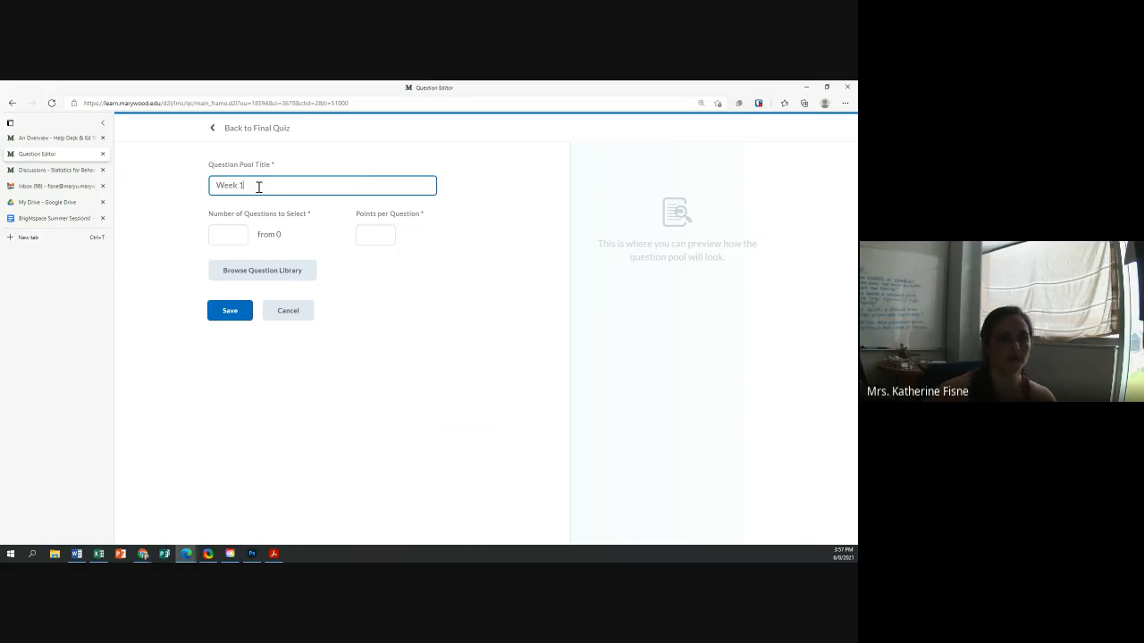
Set the Week 1 pool to select 5 questions worth 1 point each and try to save it
left_click(234, 234)
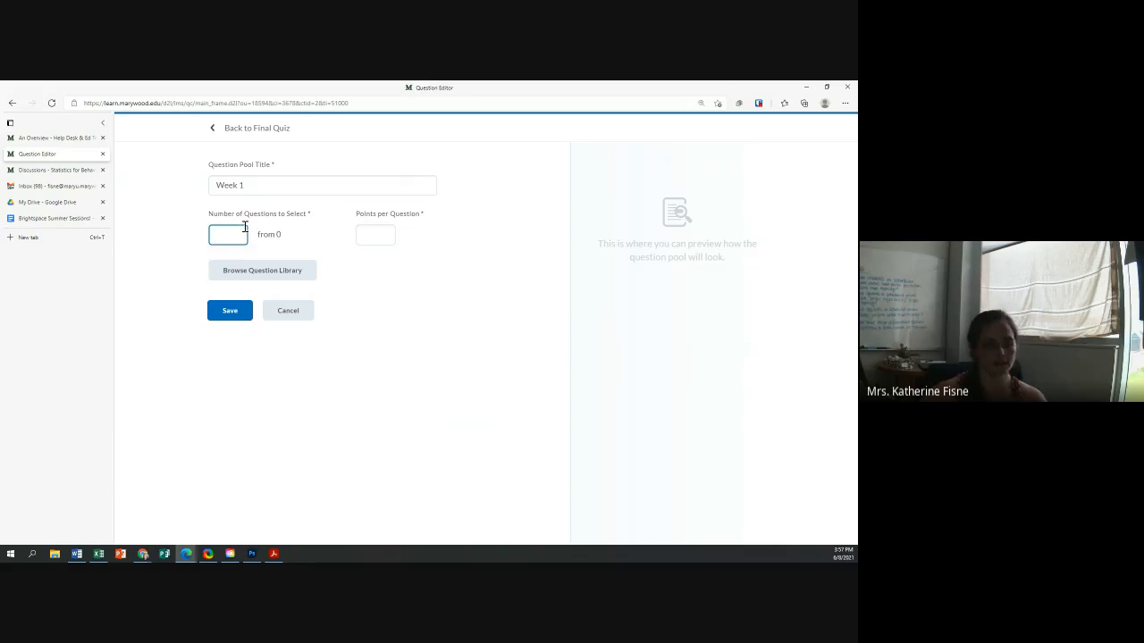
type("5")
left_click(367, 234)
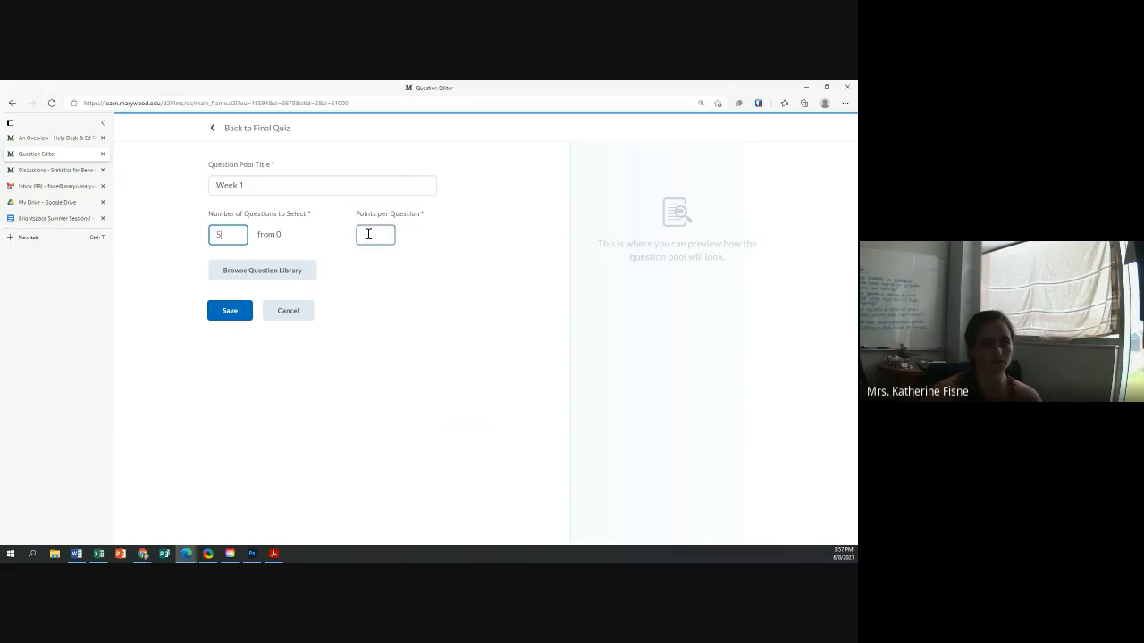
type("1")
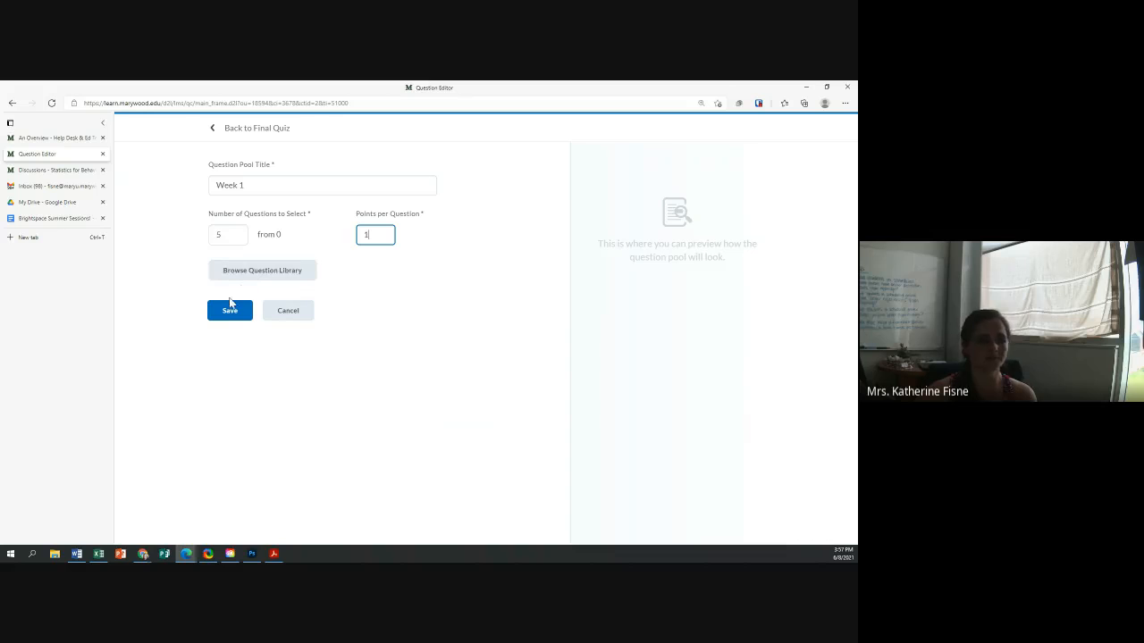
left_click(226, 318)
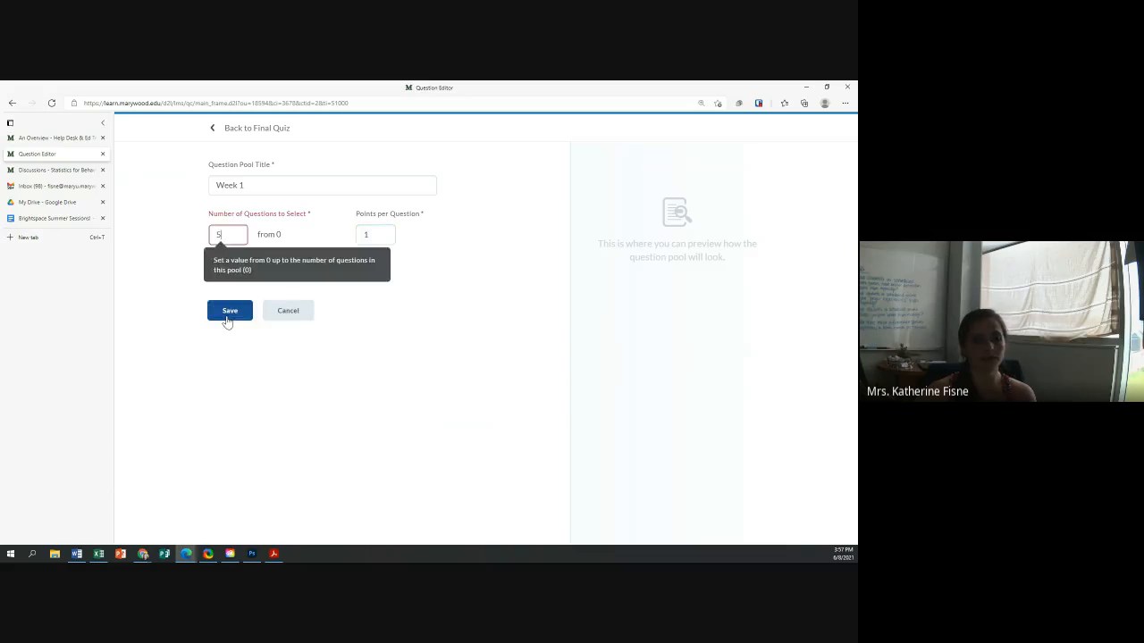
Discard the unsaved Week 1 question pool
left_click_drag(226, 235, 201, 240)
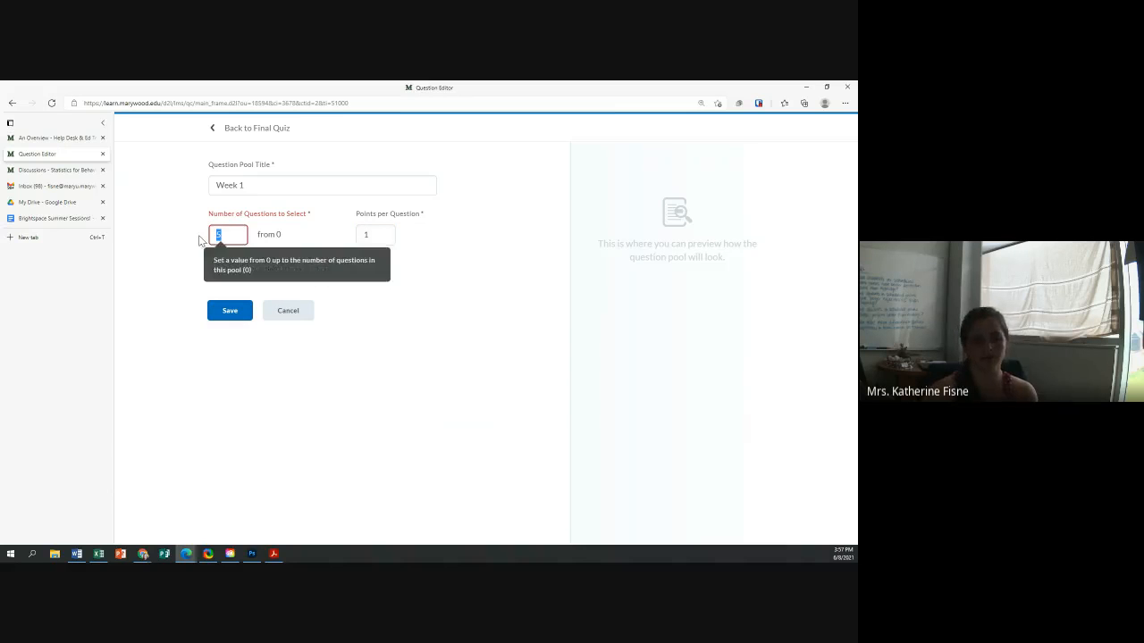
type("\\")
left_click(288, 312)
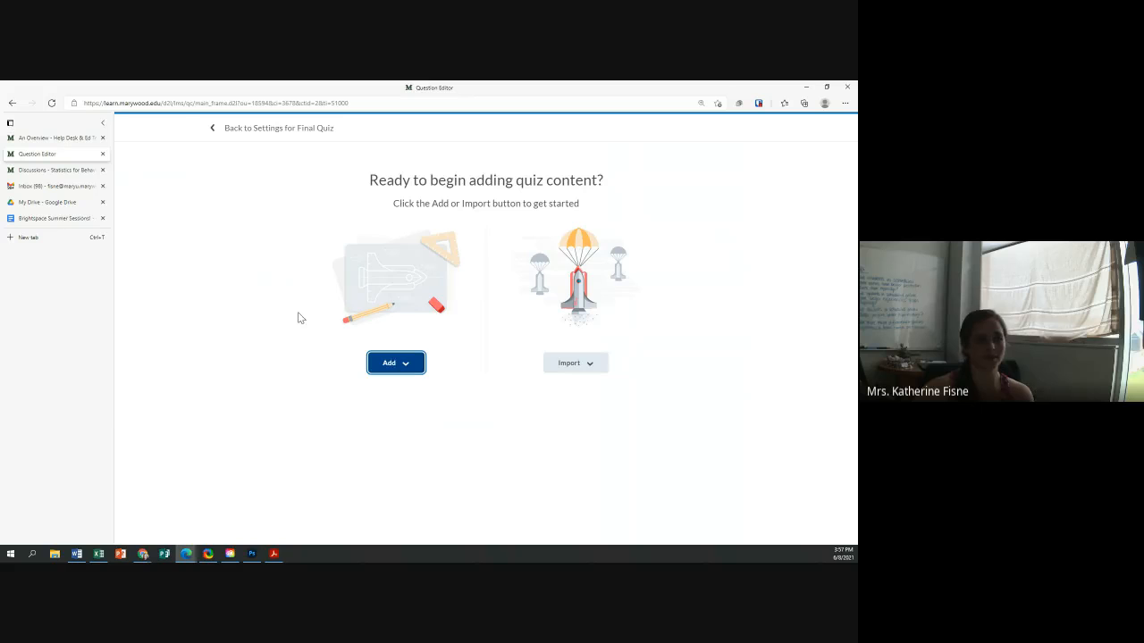
Check the new question types, then start a new section and examine its title and text fields
left_click(412, 366)
left_click(403, 401)
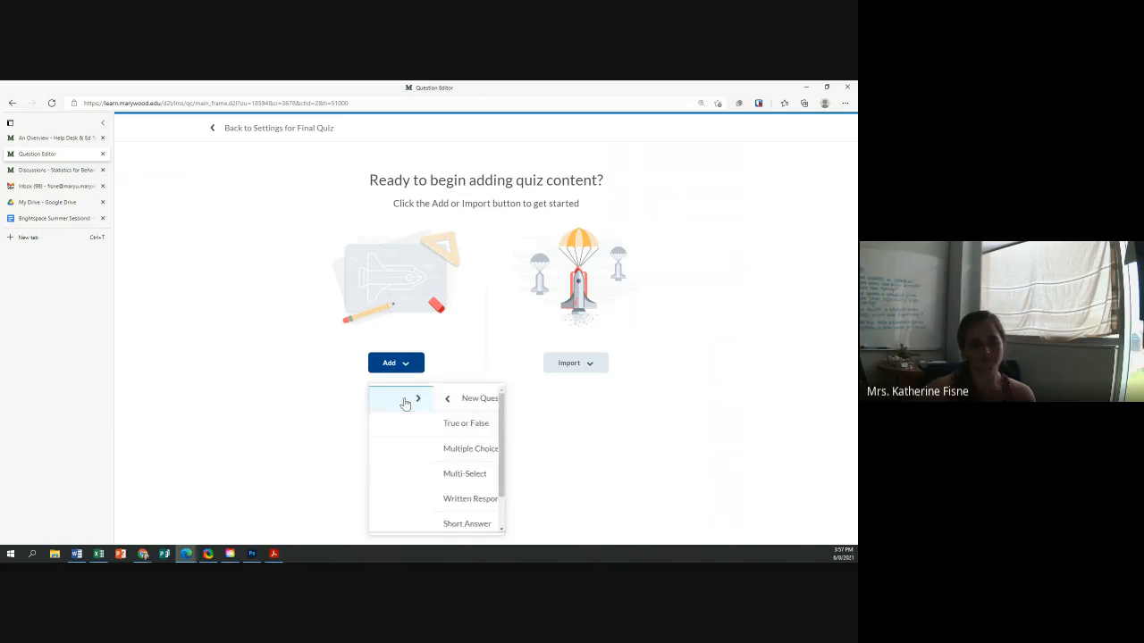
scroll(436, 425, "down", 1)
left_click(396, 365)
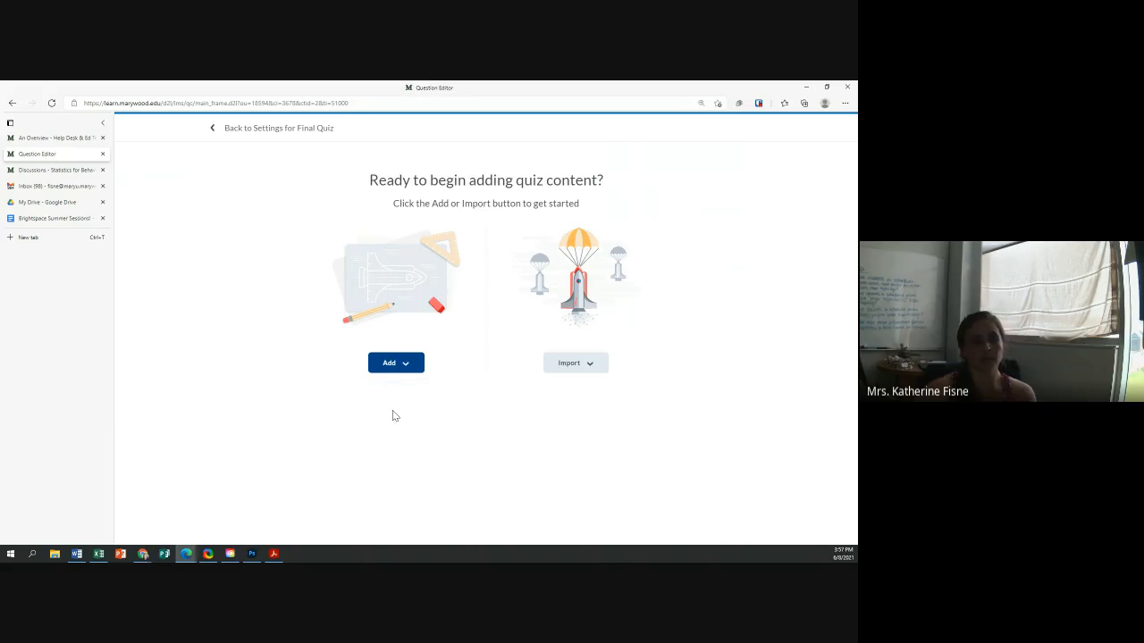
left_click(400, 364)
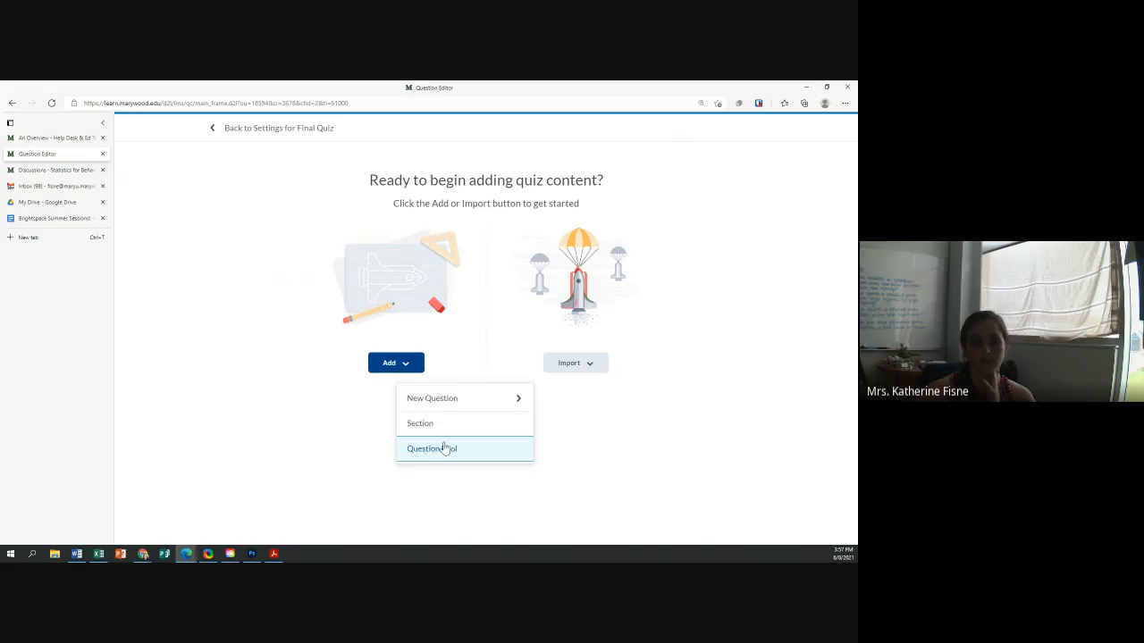
left_click(444, 432)
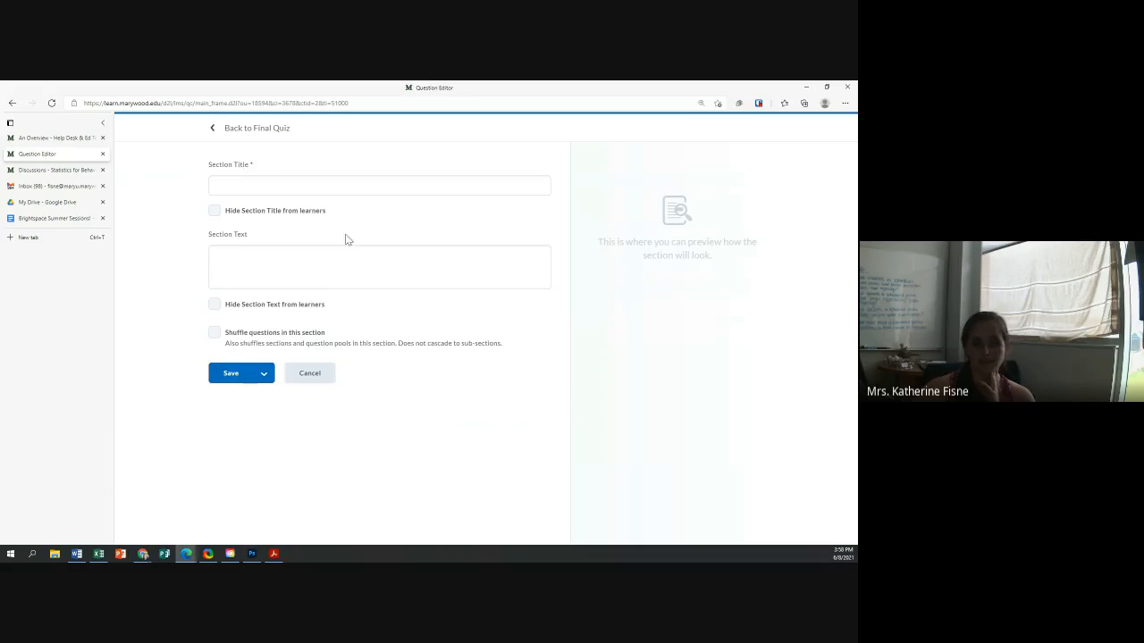
left_click(287, 182)
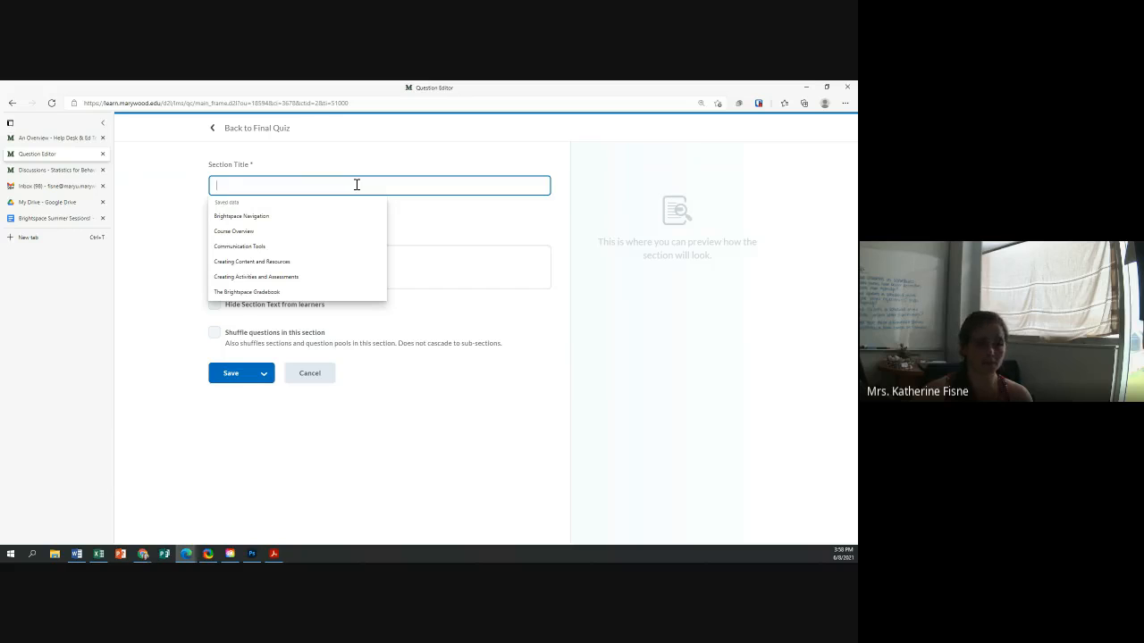
left_click(436, 276)
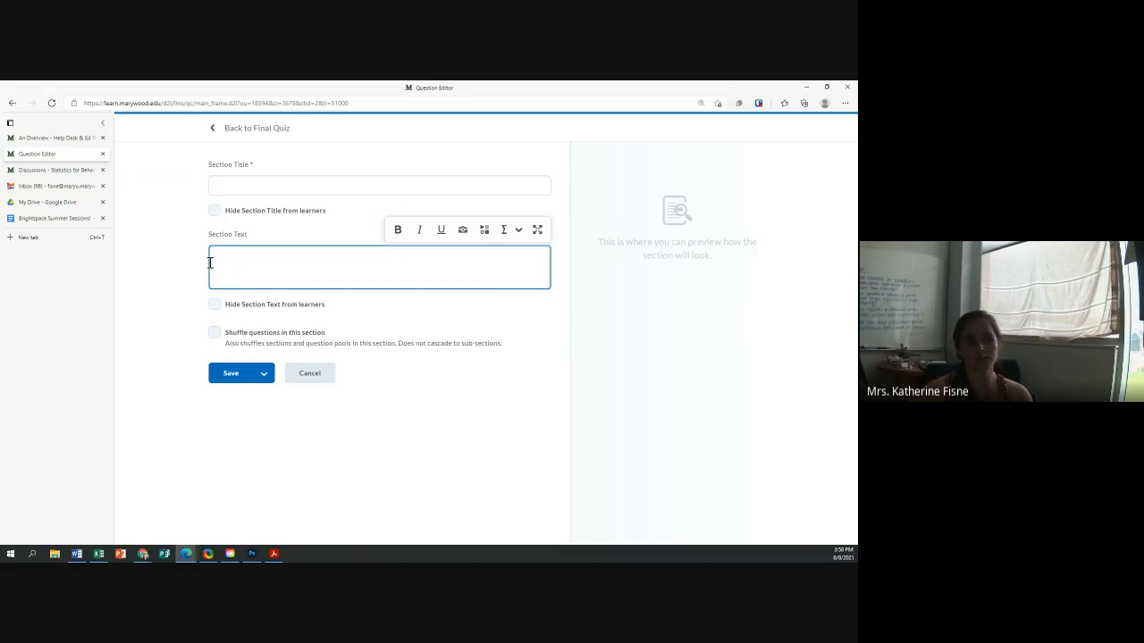
Check the image source options for the section text, then try adding an exclamation mark image and delete it
left_click(462, 230)
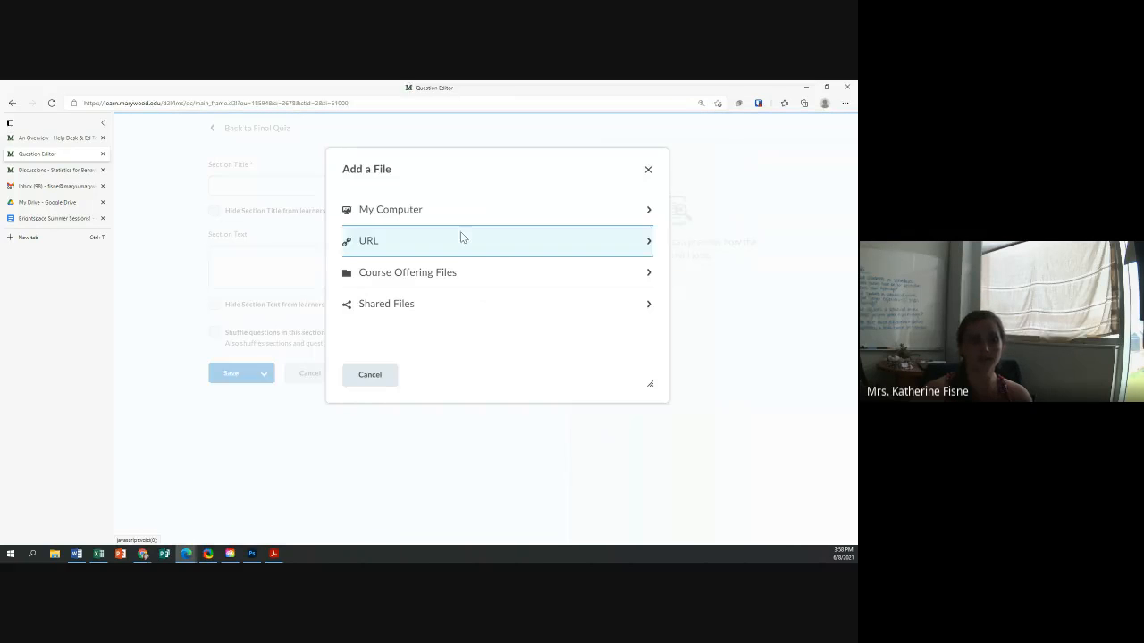
left_click(648, 169)
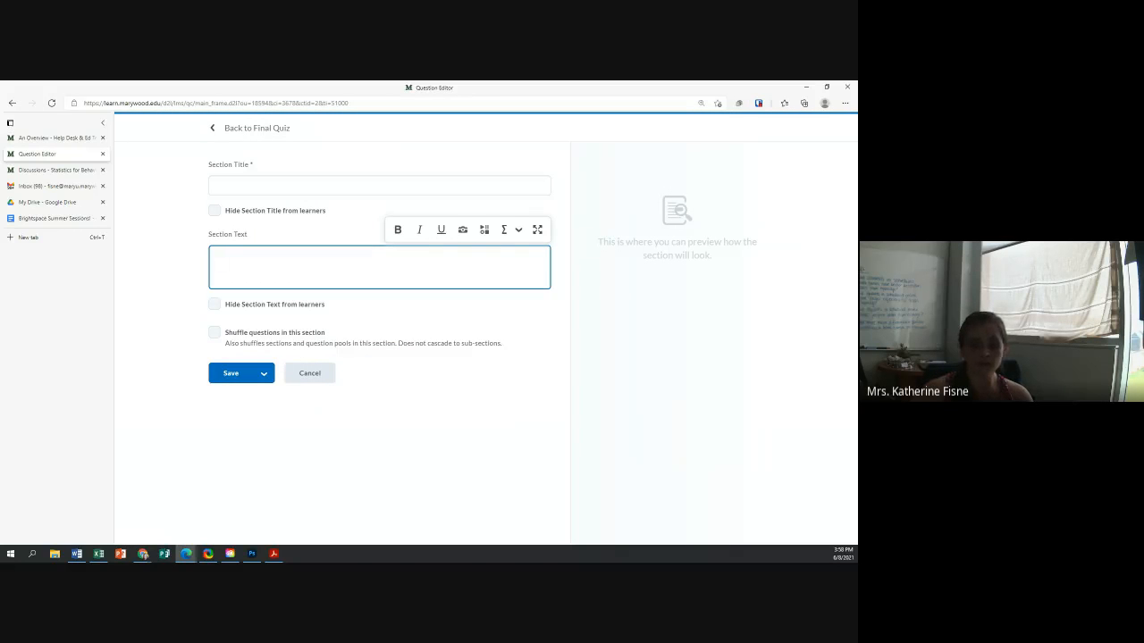
left_click_drag(512, 307, 366, 270)
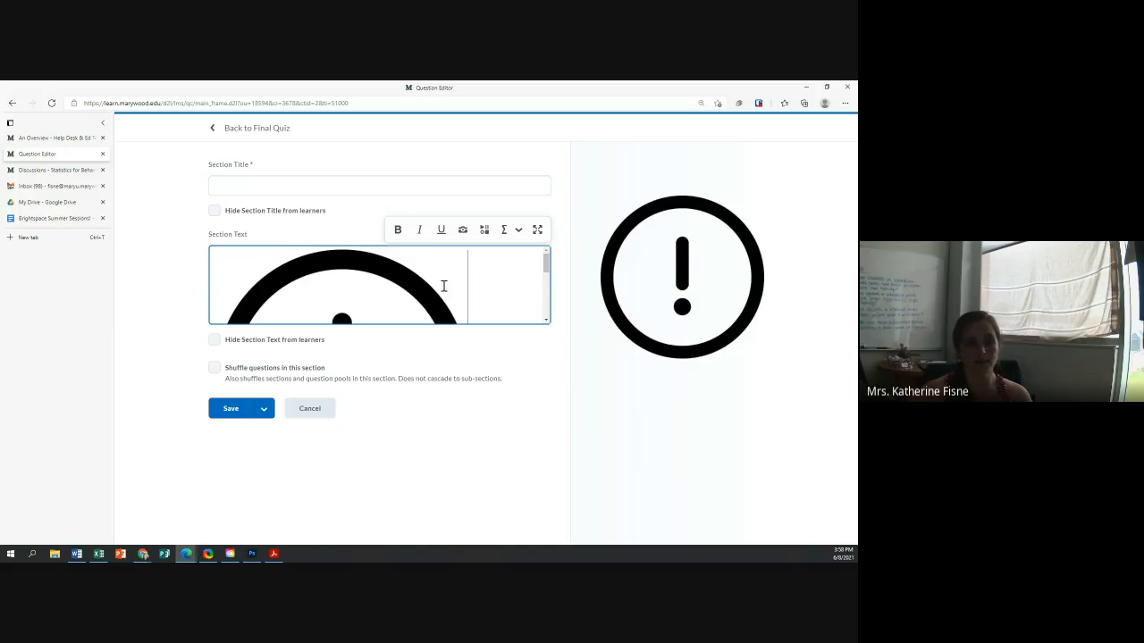
key("BackSpace")
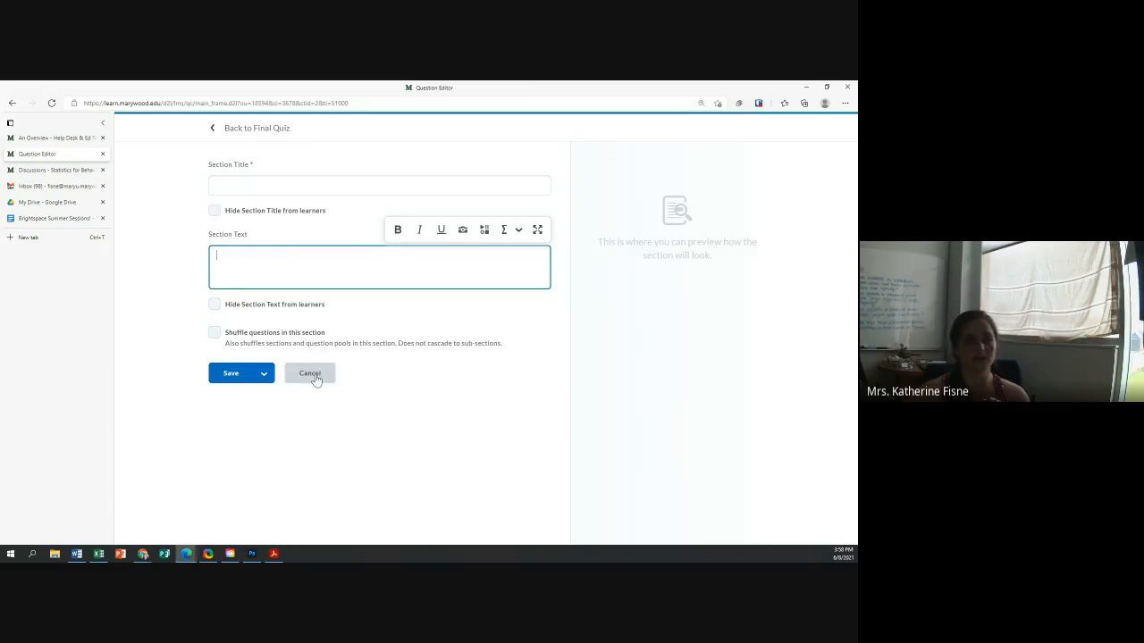
Examine the insert and equation options in the expanded section text editor, then cancel the section
left_click(536, 231)
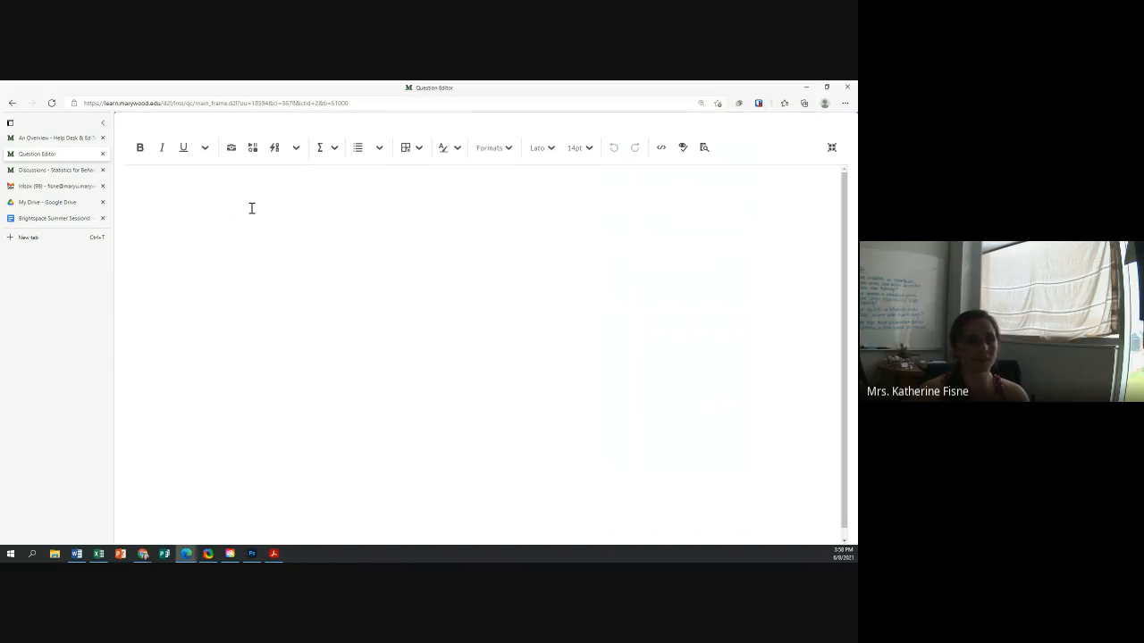
left_click(294, 149)
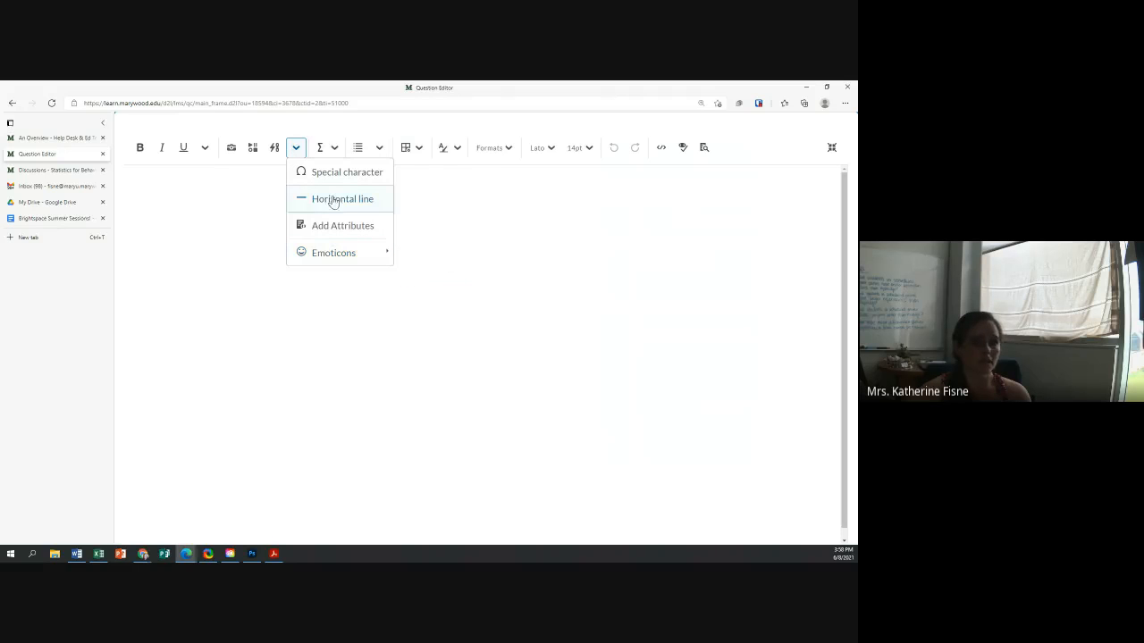
left_click(334, 147)
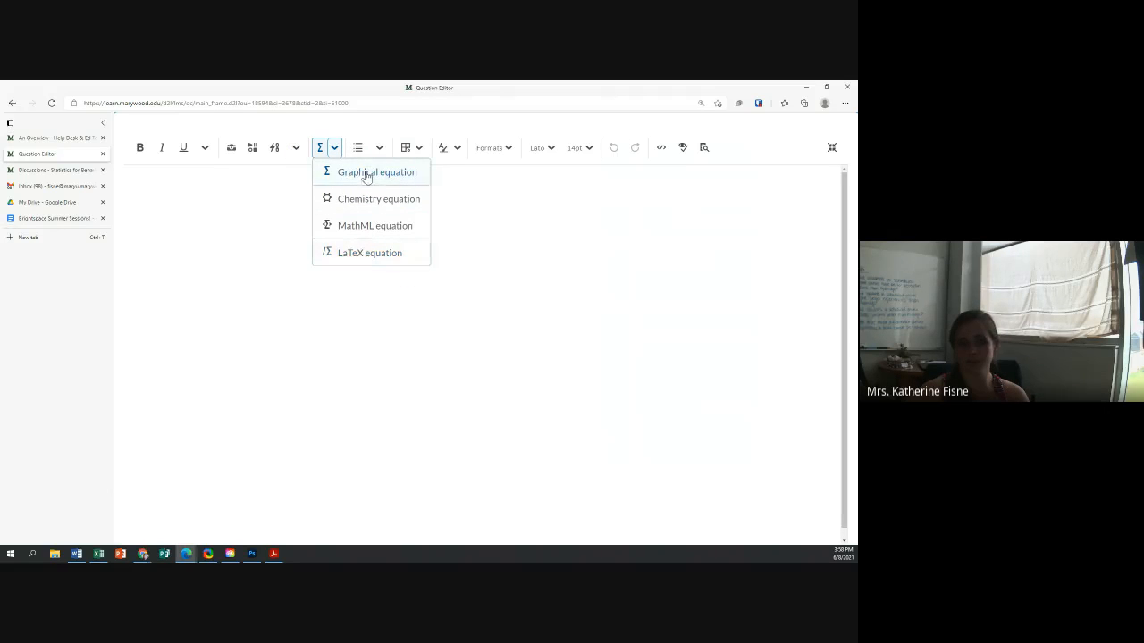
left_click(831, 147)
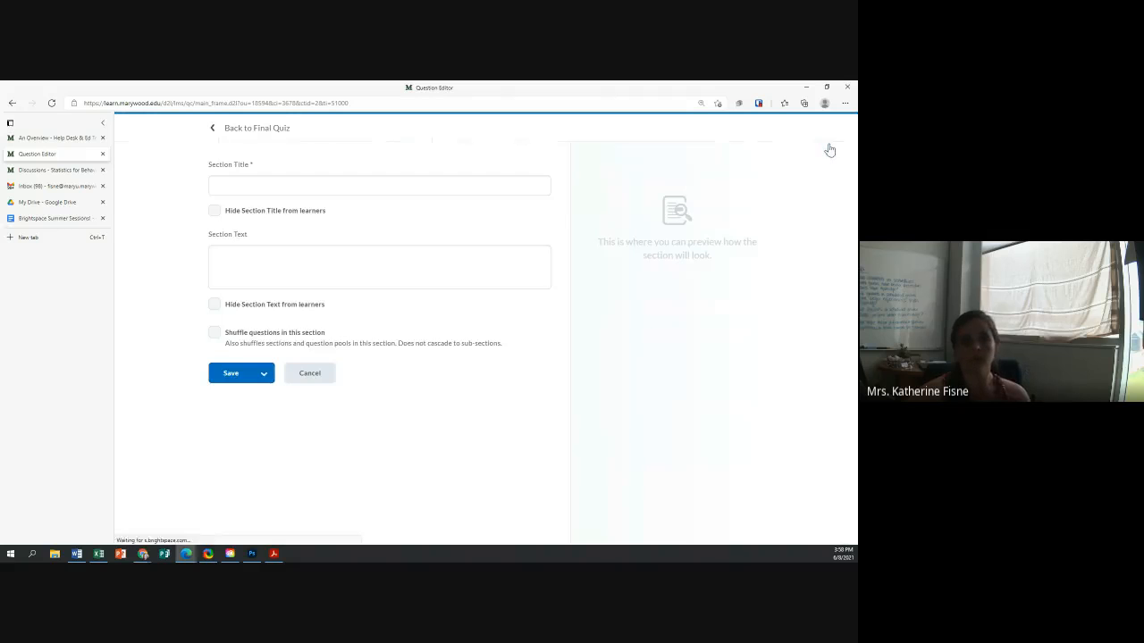
left_click(300, 375)
Review the new question types and create a multi-short answer question titled "Sample"
left_click(386, 374)
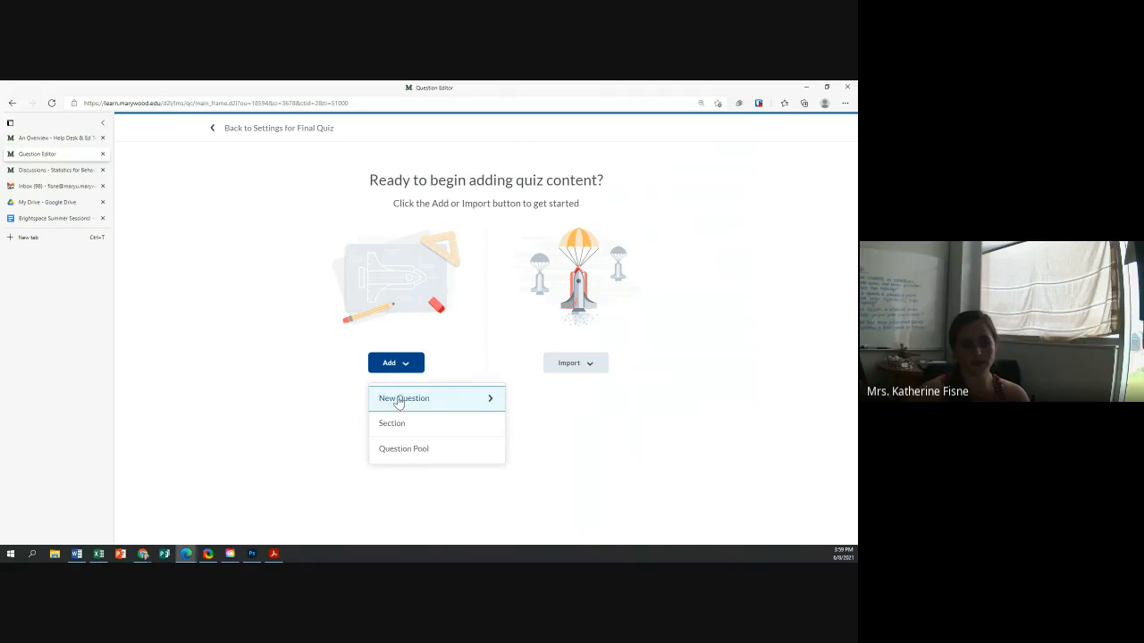
left_click(398, 398)
scroll(400, 407, "down", 4)
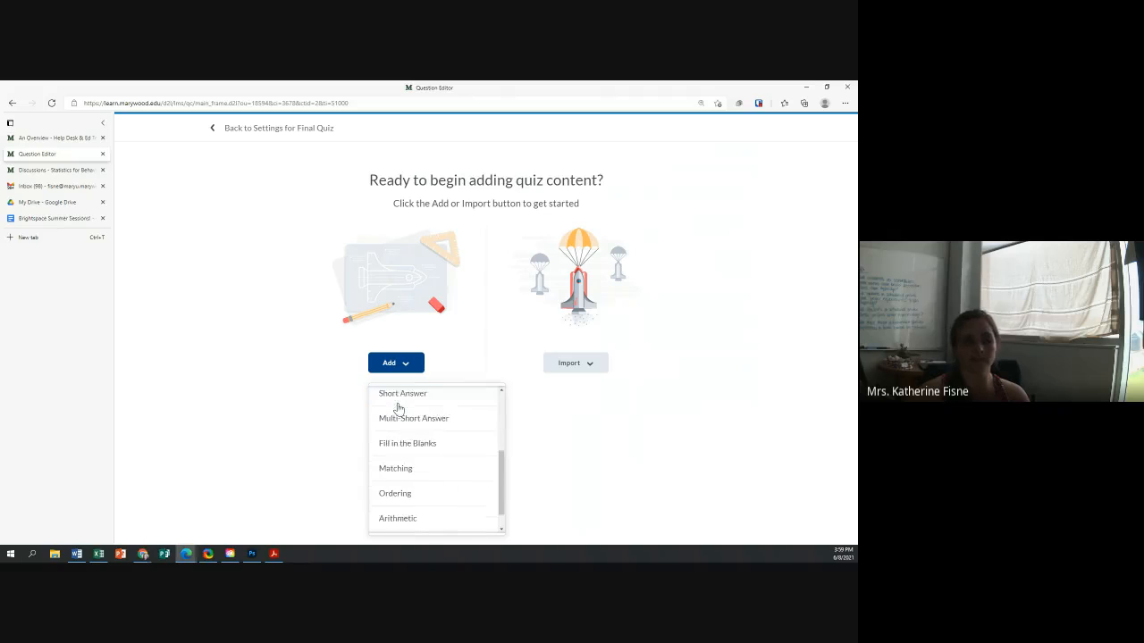
scroll(398, 415, "up", 3)
scroll(398, 416, "up", 1)
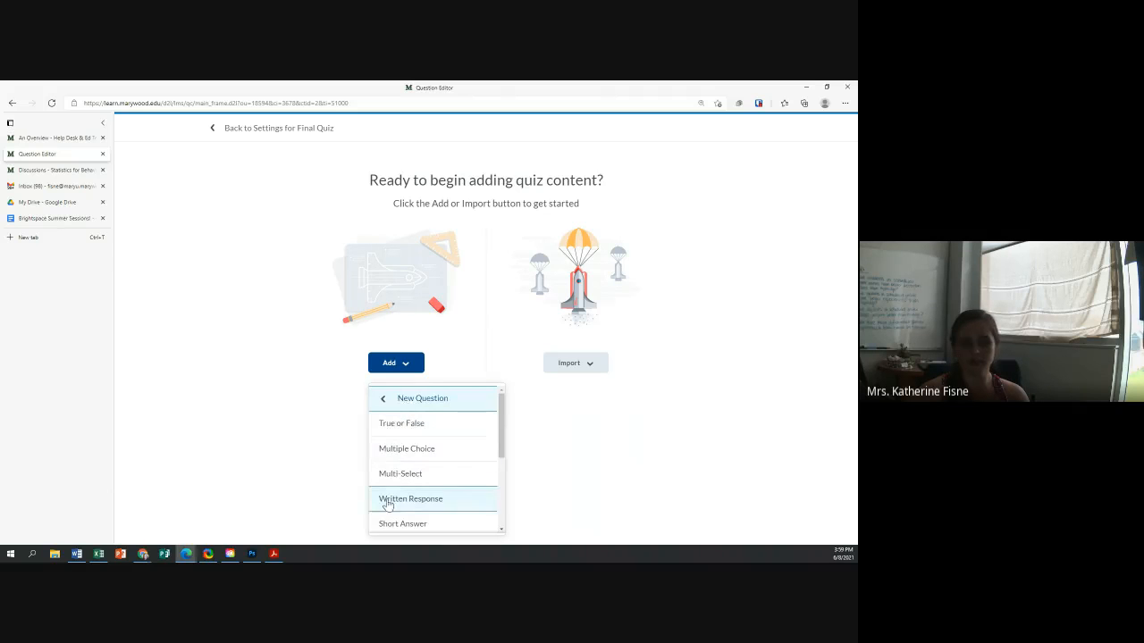
scroll(386, 502, "down", 5)
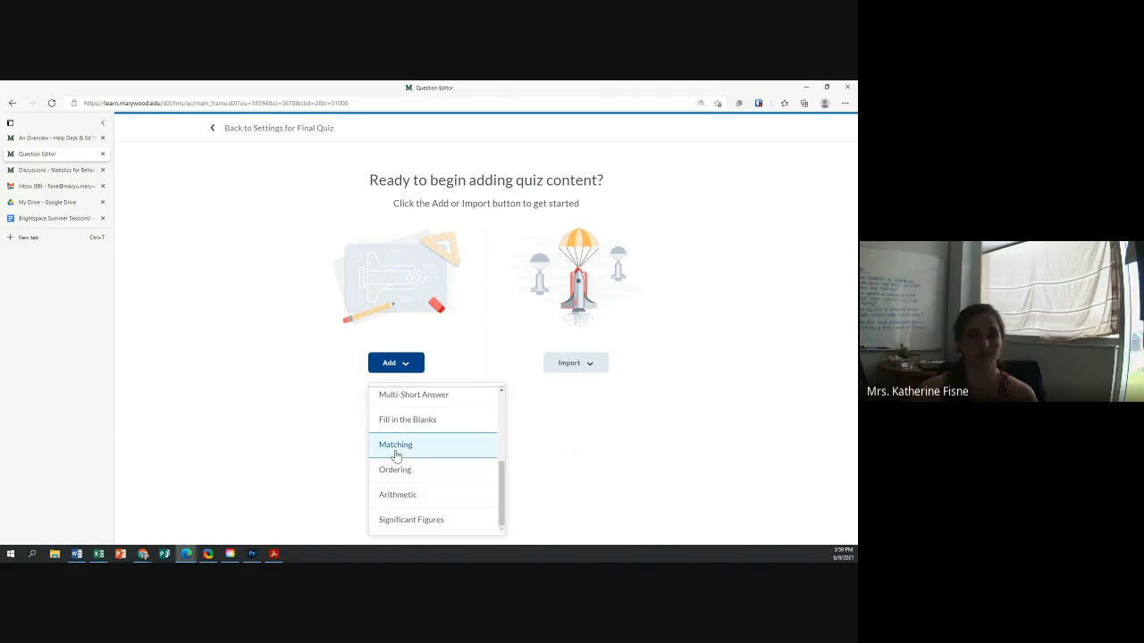
scroll(403, 441, "up", 3)
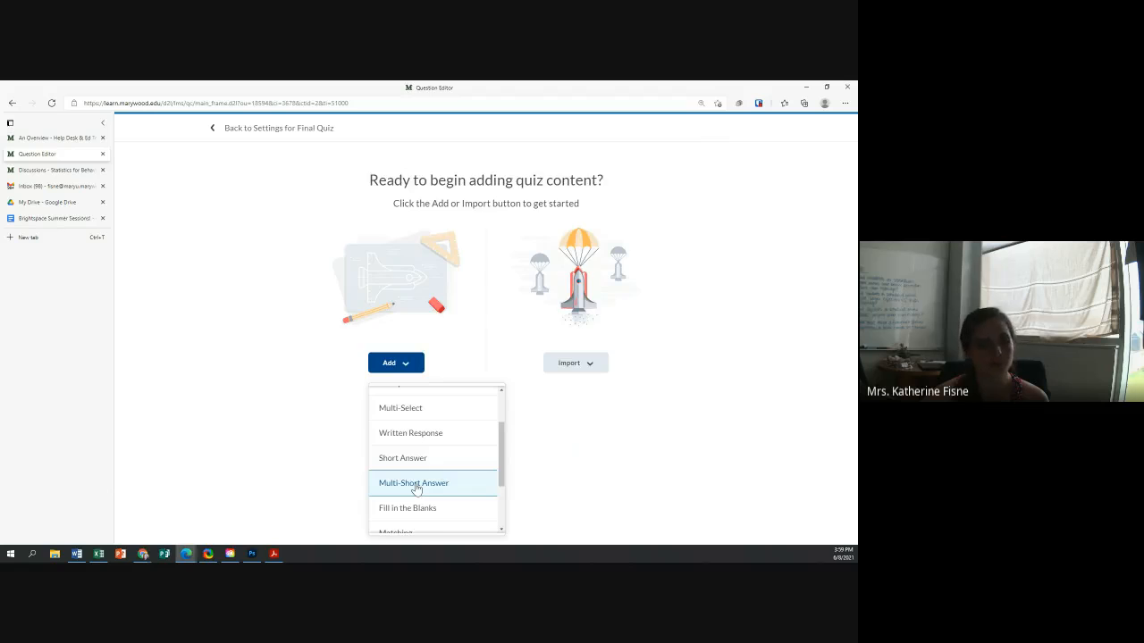
left_click(415, 483)
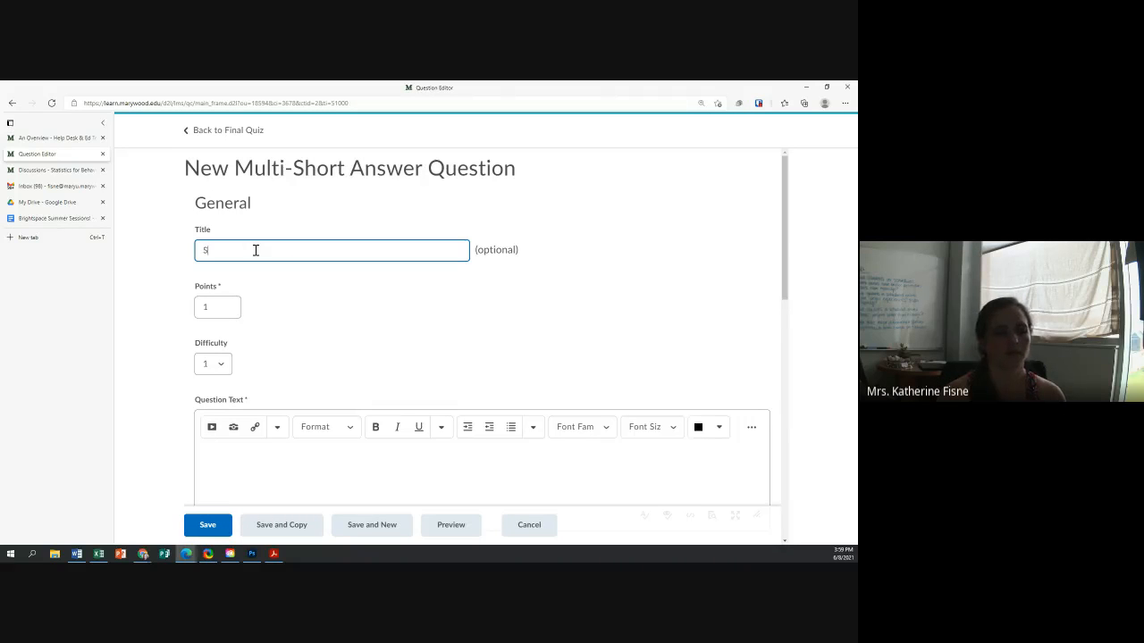
type("Sample")
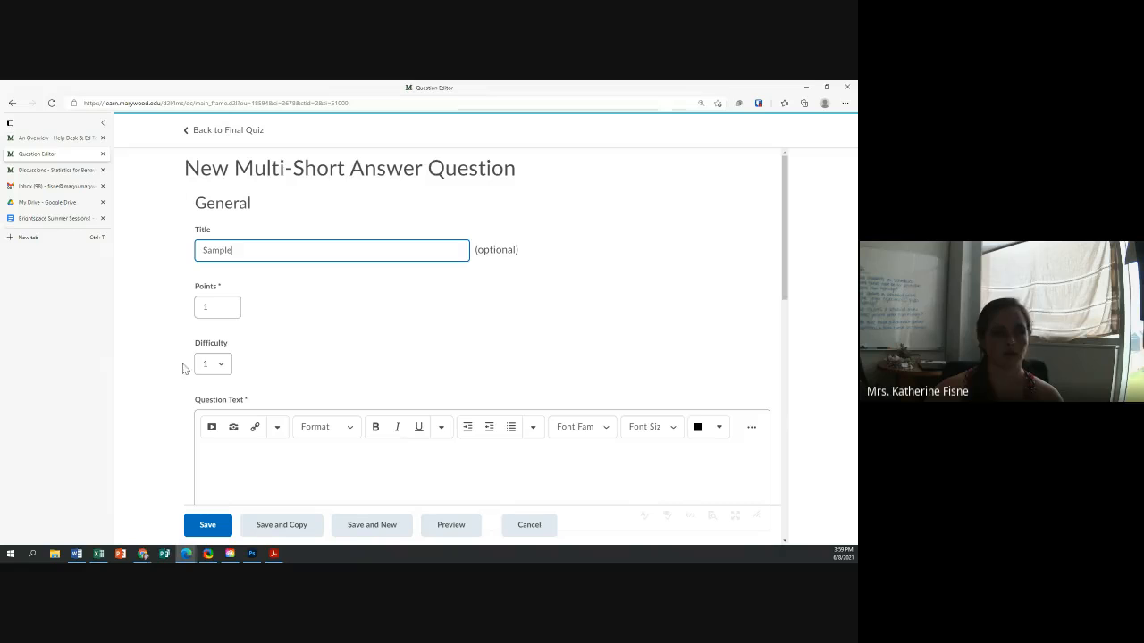
Enter "Complete the problem." as the question text
left_click(322, 486)
type("Comple")
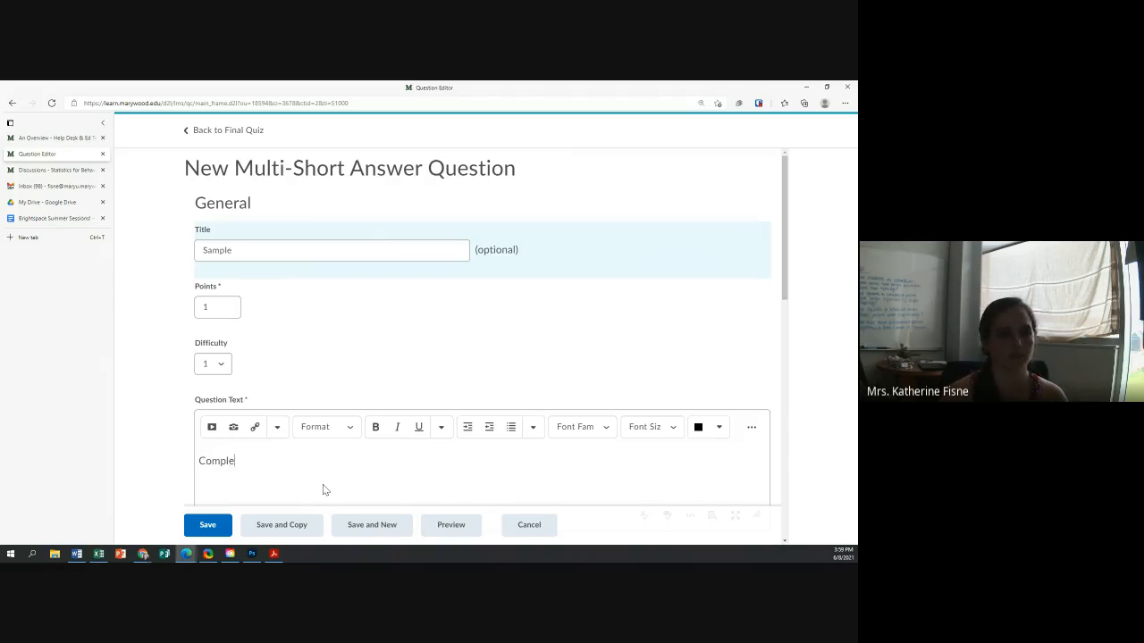
type("te the prob")
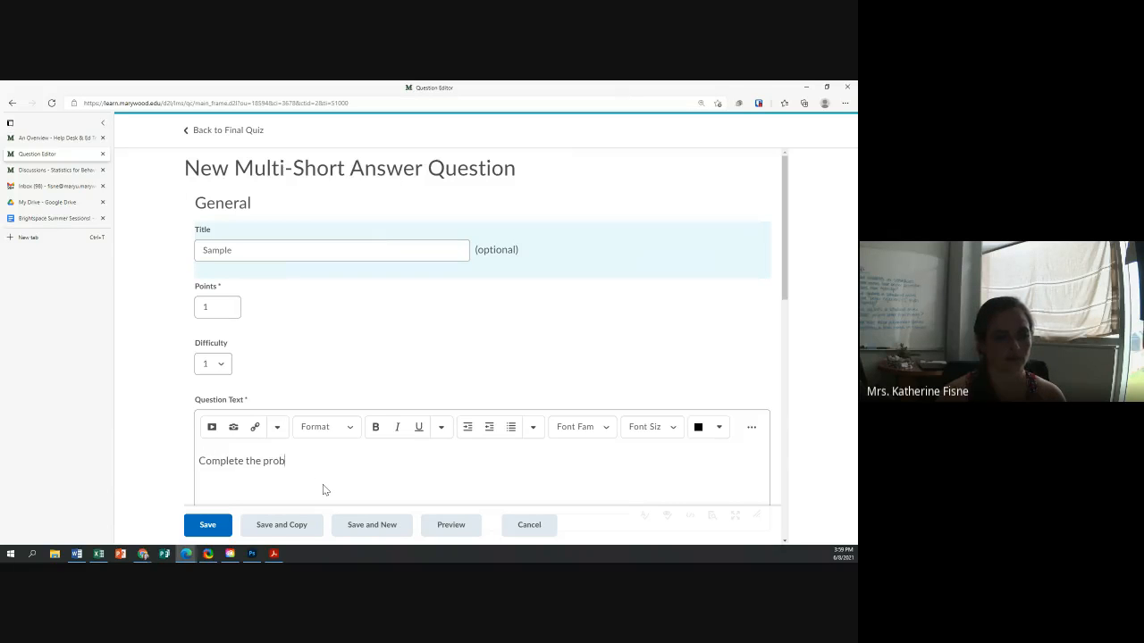
type("lem.")
Examine the question's image, input box, answer weight, evaluation, hint and feedback options
scroll(323, 339, "down", 5)
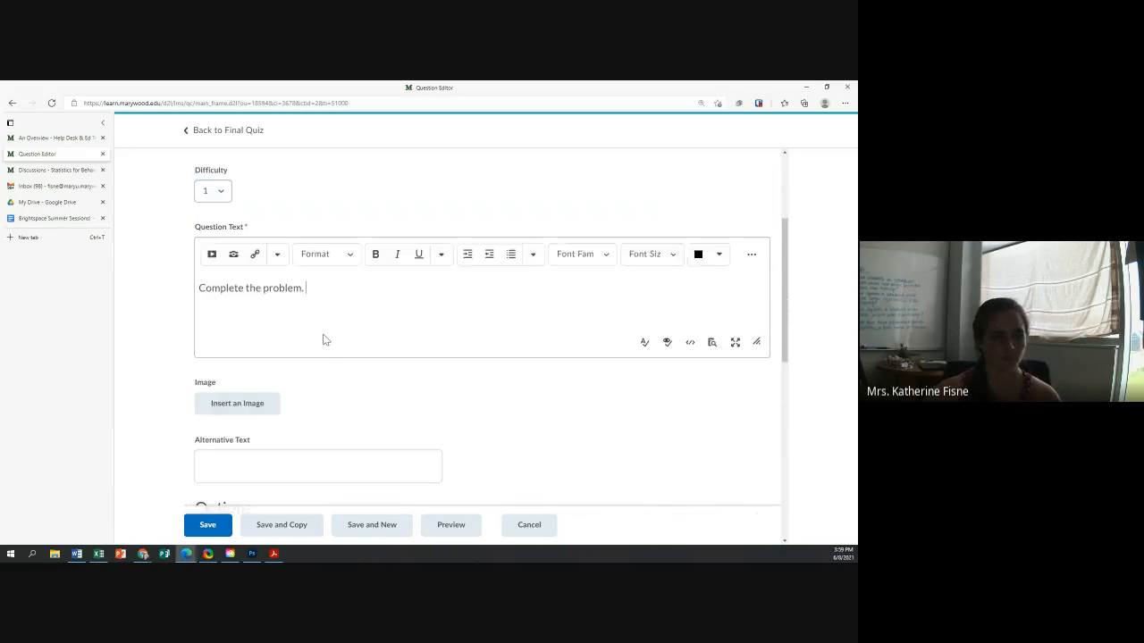
scroll(217, 194, "up", 3)
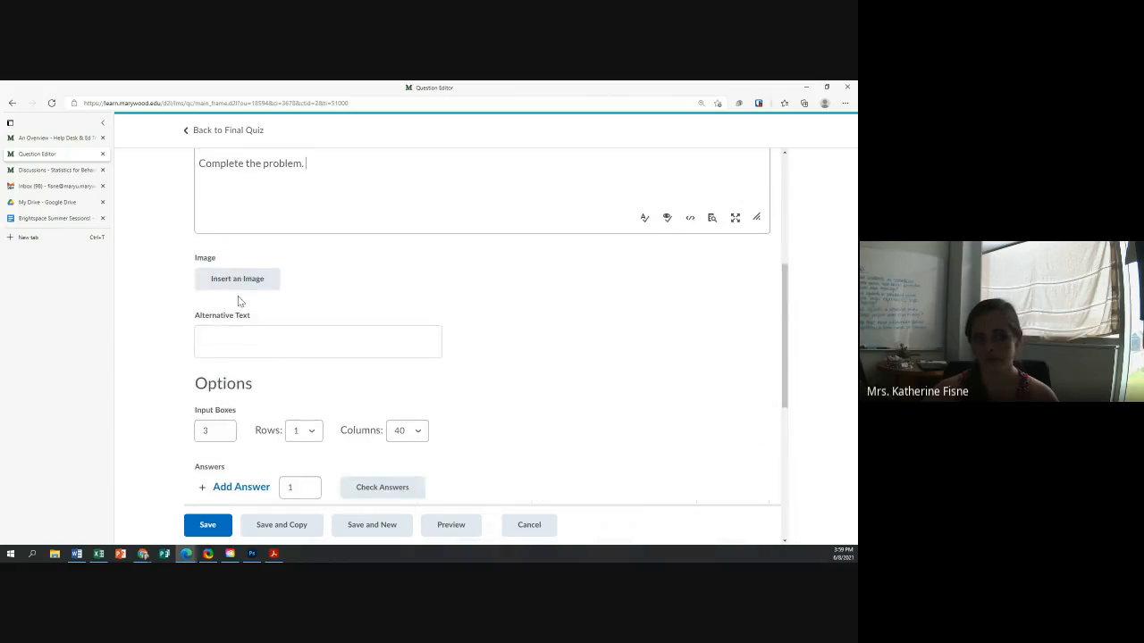
scroll(243, 287, "down", 1)
scroll(504, 221, "up", 1)
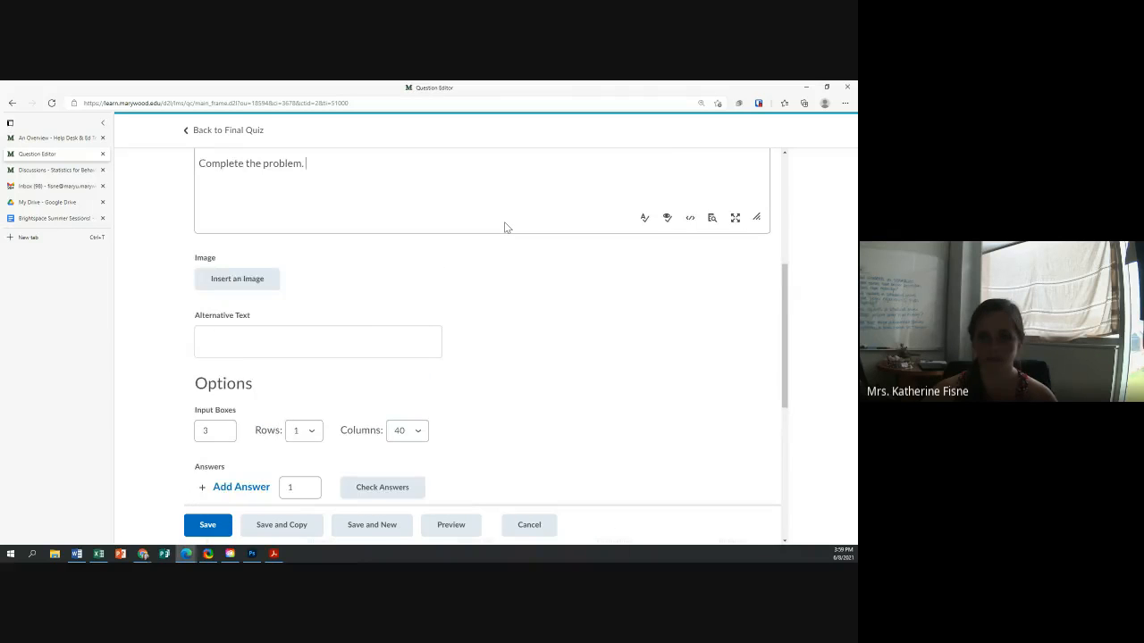
scroll(504, 222, "down", 3)
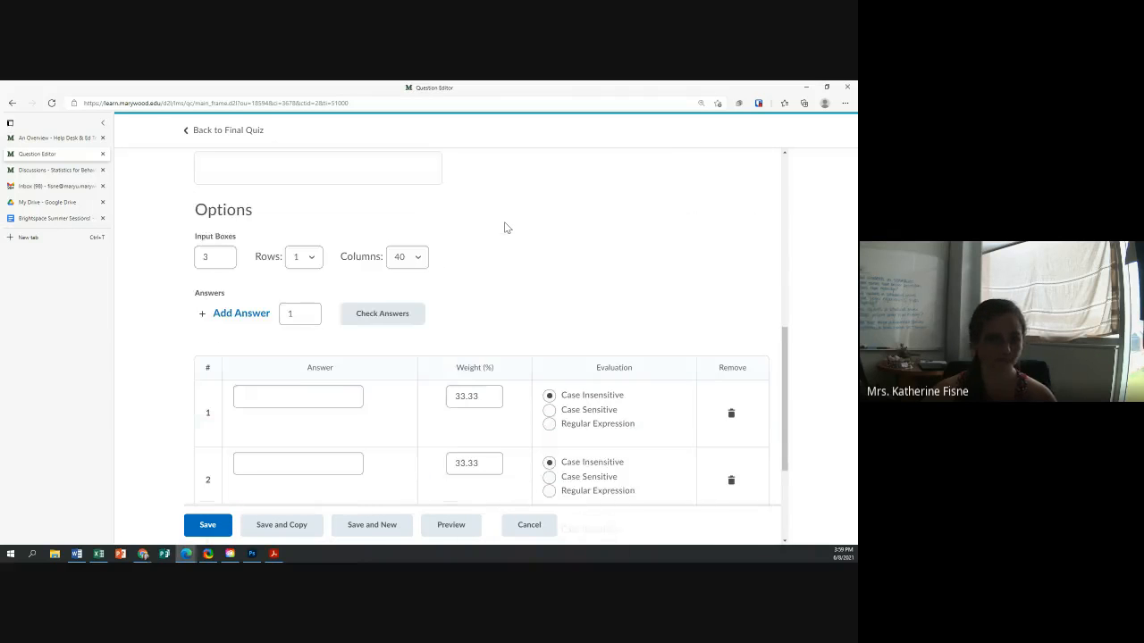
double_click(194, 252)
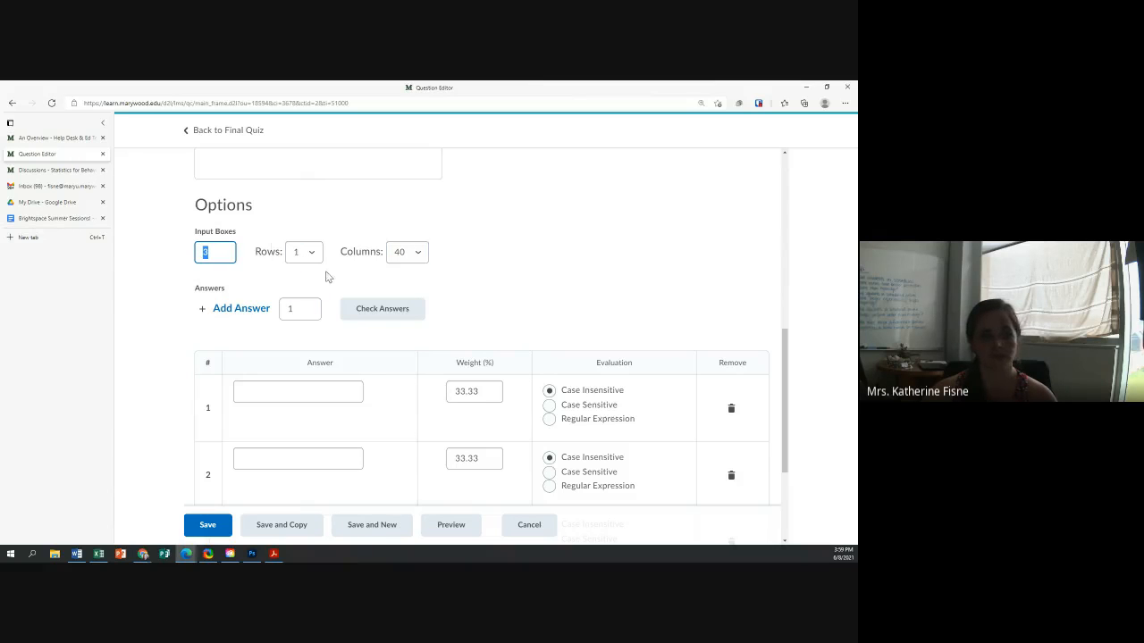
left_click(288, 391)
scroll(375, 417, "down", 3)
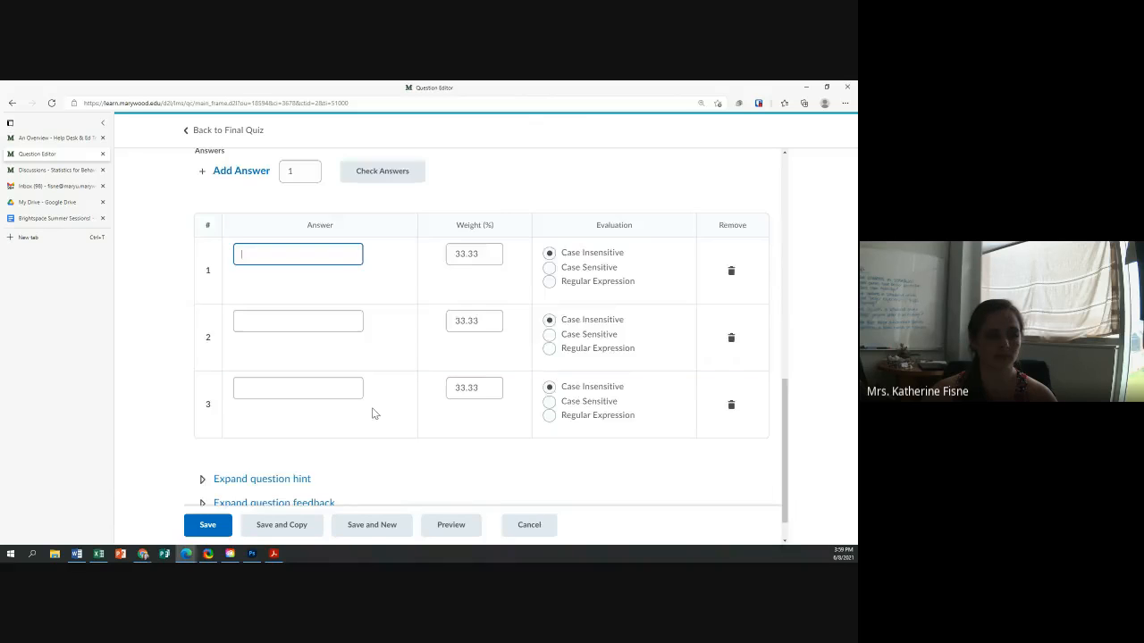
left_click(268, 347)
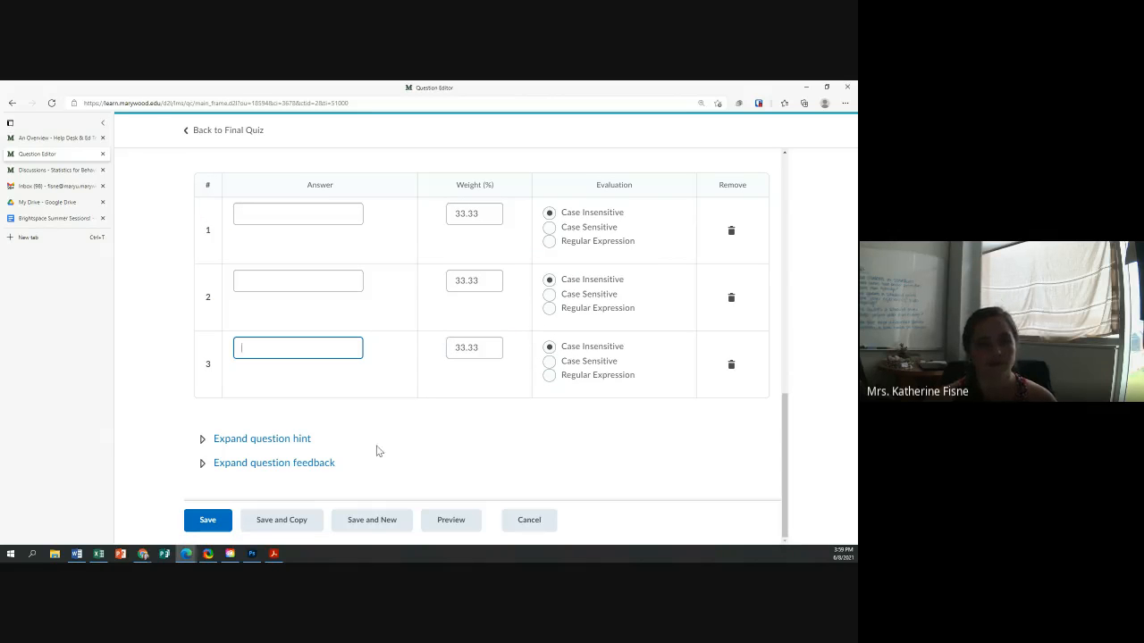
Enter "This", "Is" and "Cool" as the three answers of the multi-short answer question
scroll(260, 242, "up", 2)
left_click(267, 330)
type("T")
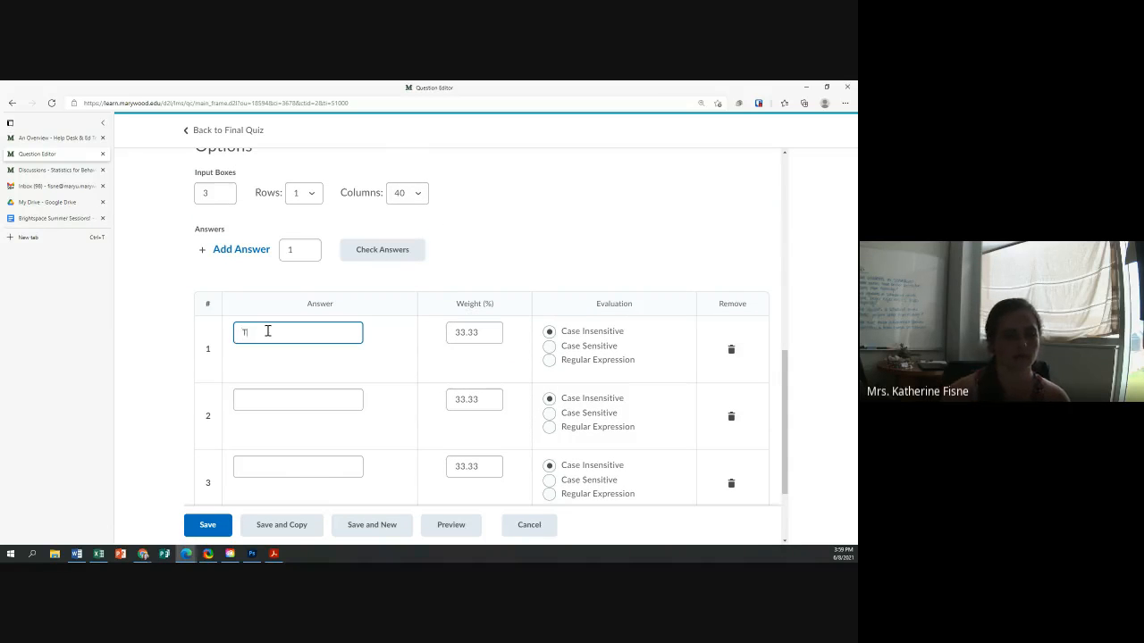
type("his")
left_click(268, 398)
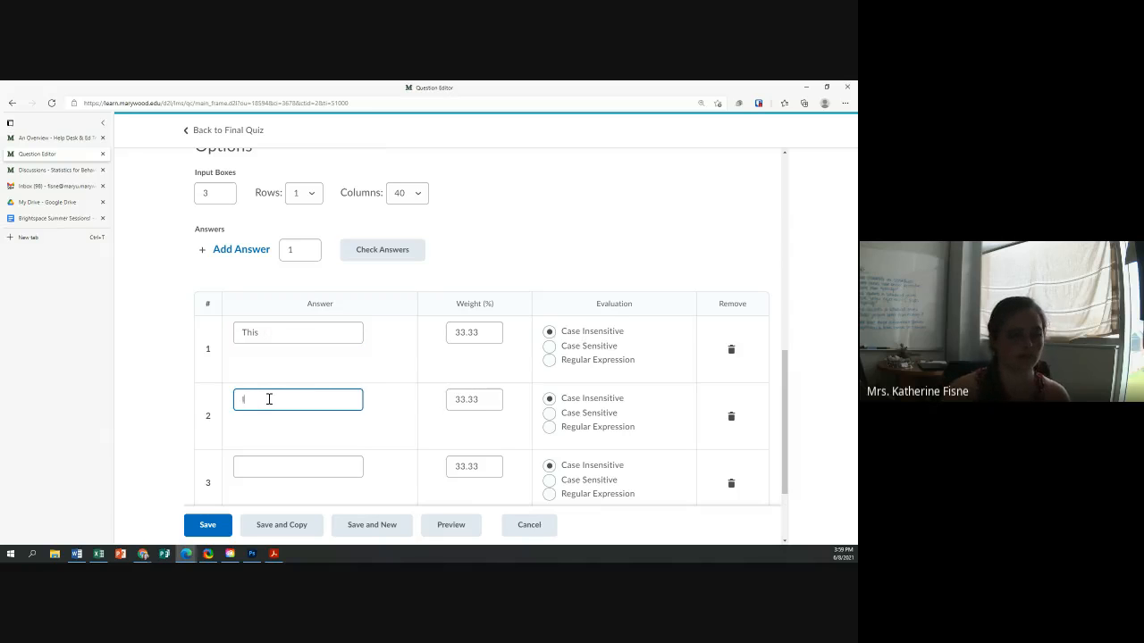
left_click(276, 469)
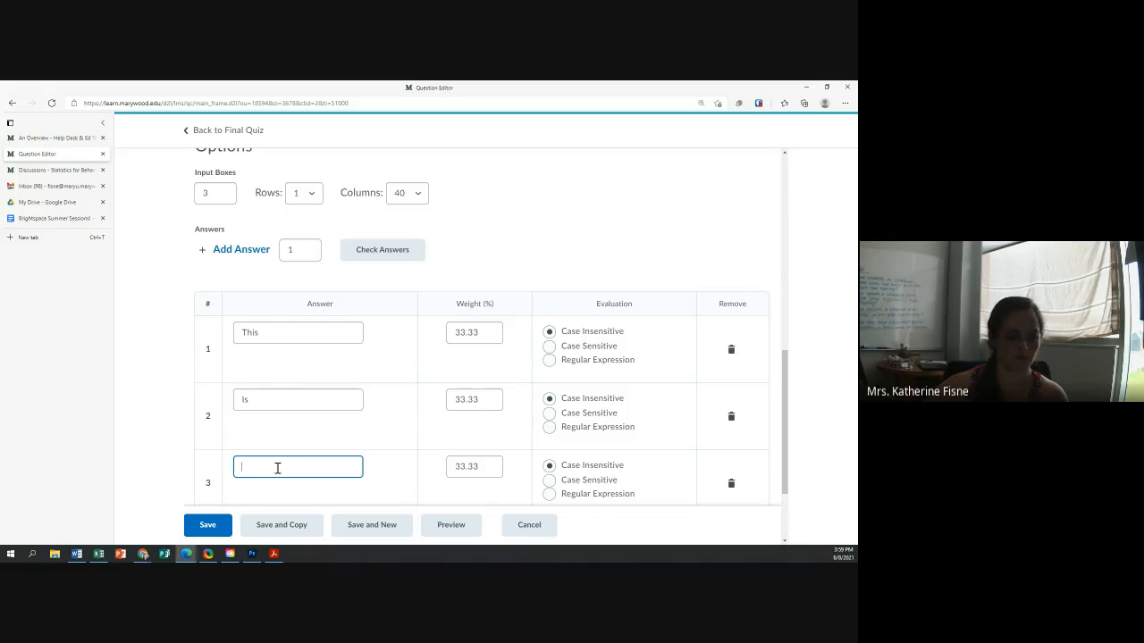
type("Cool")
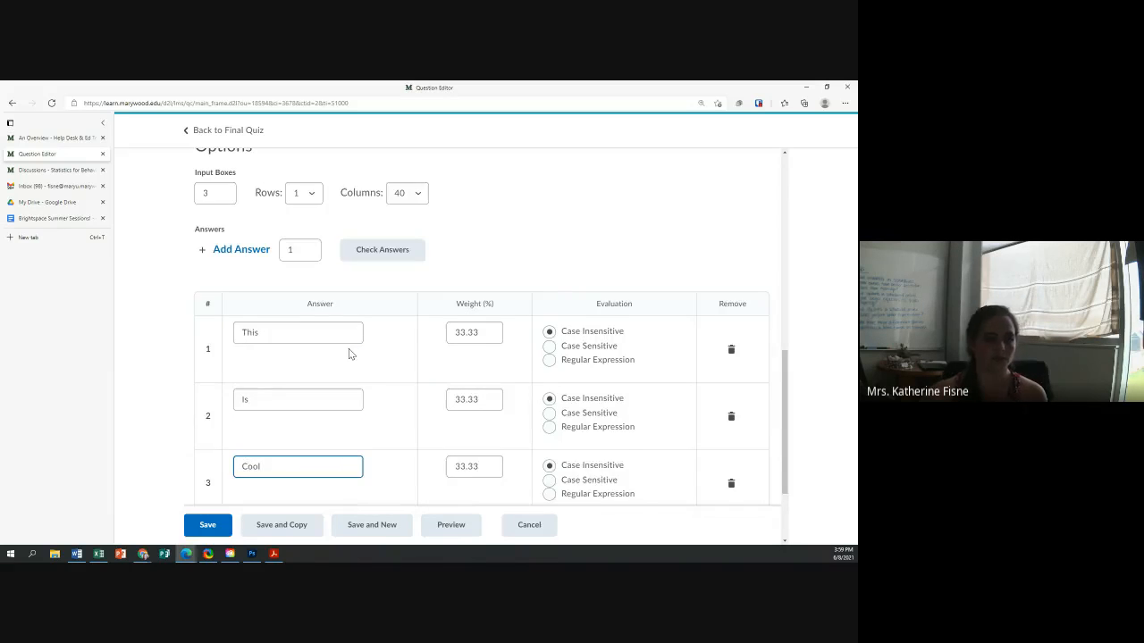
Preview the question and test its boxes with "This", "is" and "cool", then with "coll" in the first box, and close the preview
scroll(349, 355, "down", 2)
left_click(457, 527)
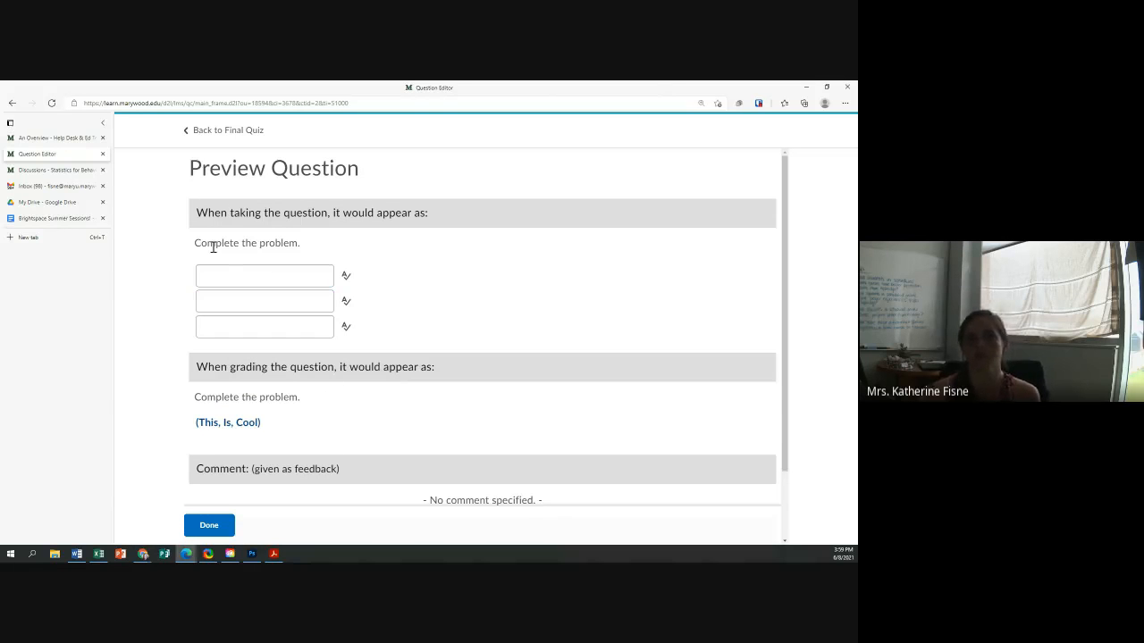
left_click(235, 283)
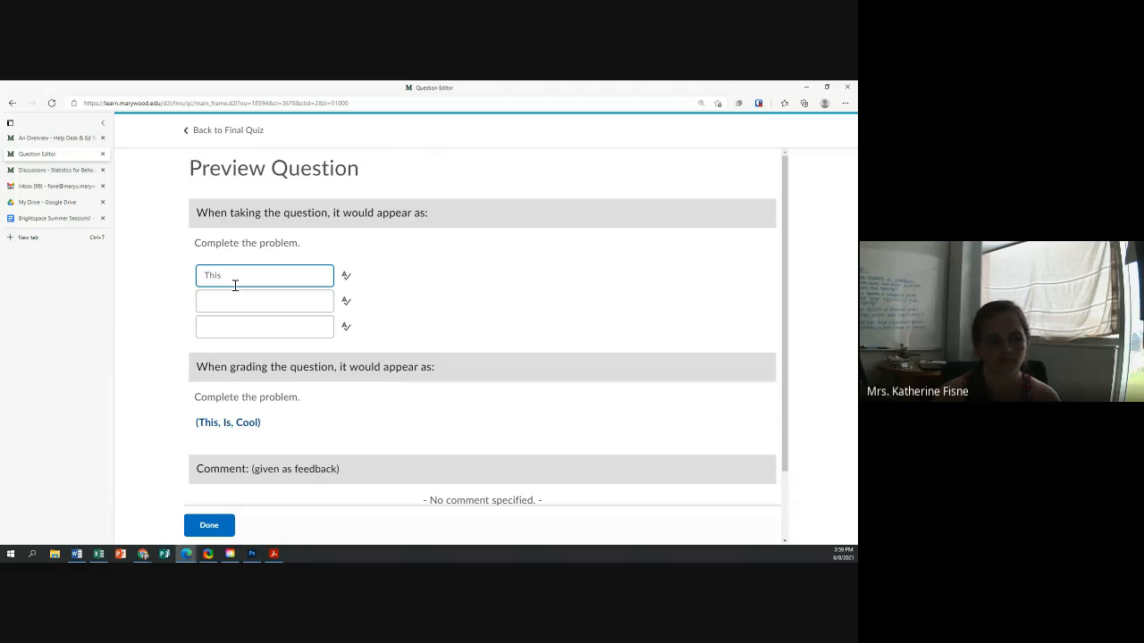
key("Tab")
left_click(228, 302)
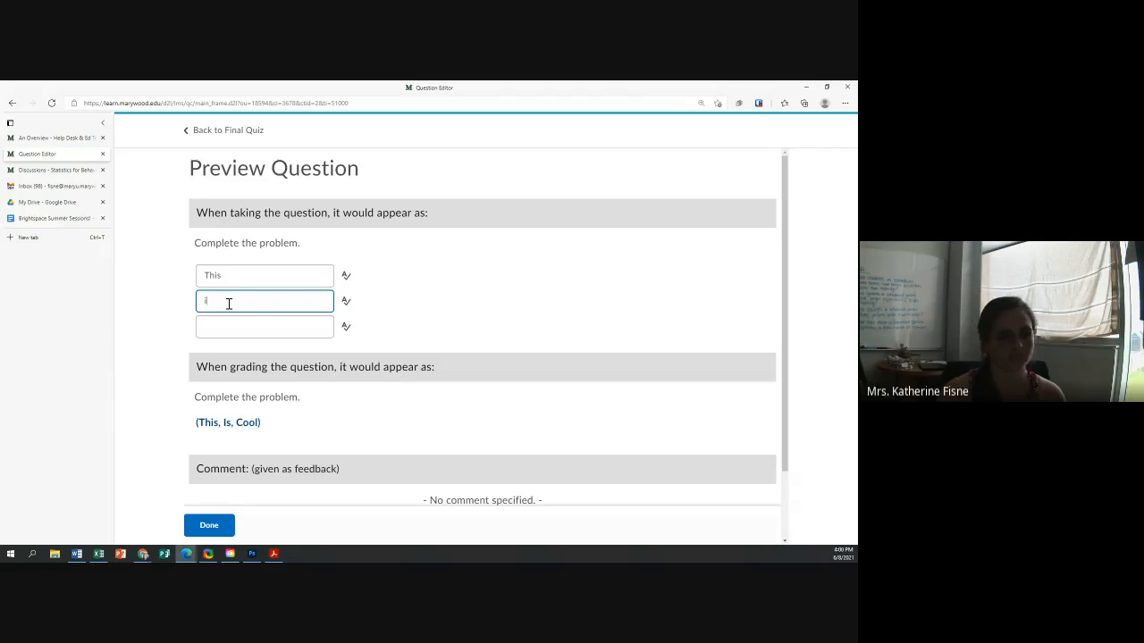
left_click(230, 326)
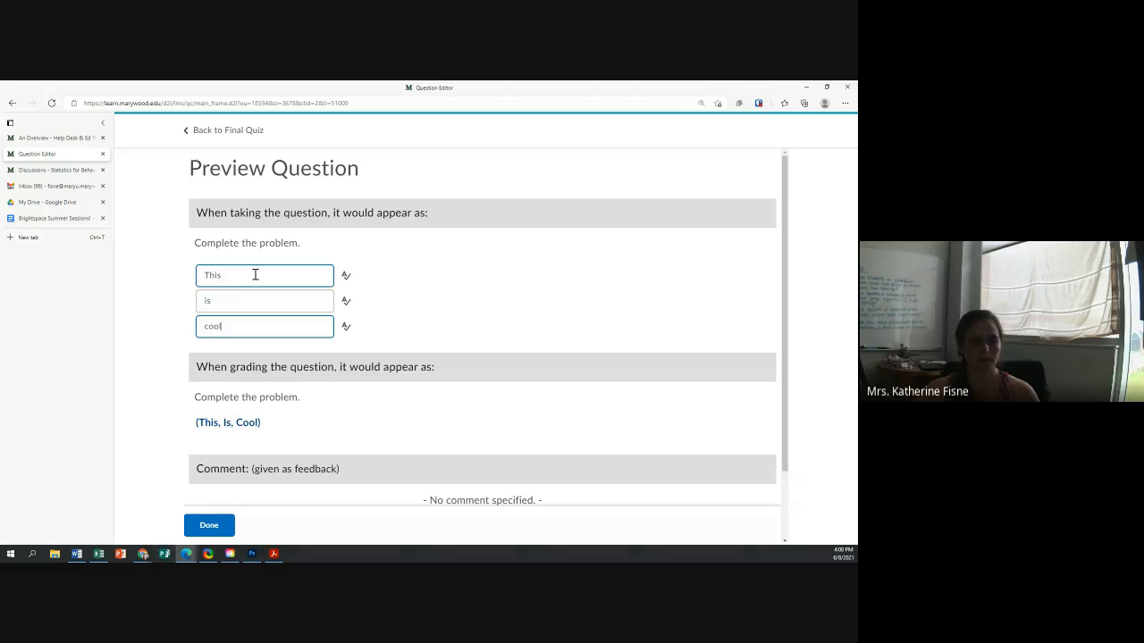
left_click_drag(254, 275, 183, 277)
type("coll")
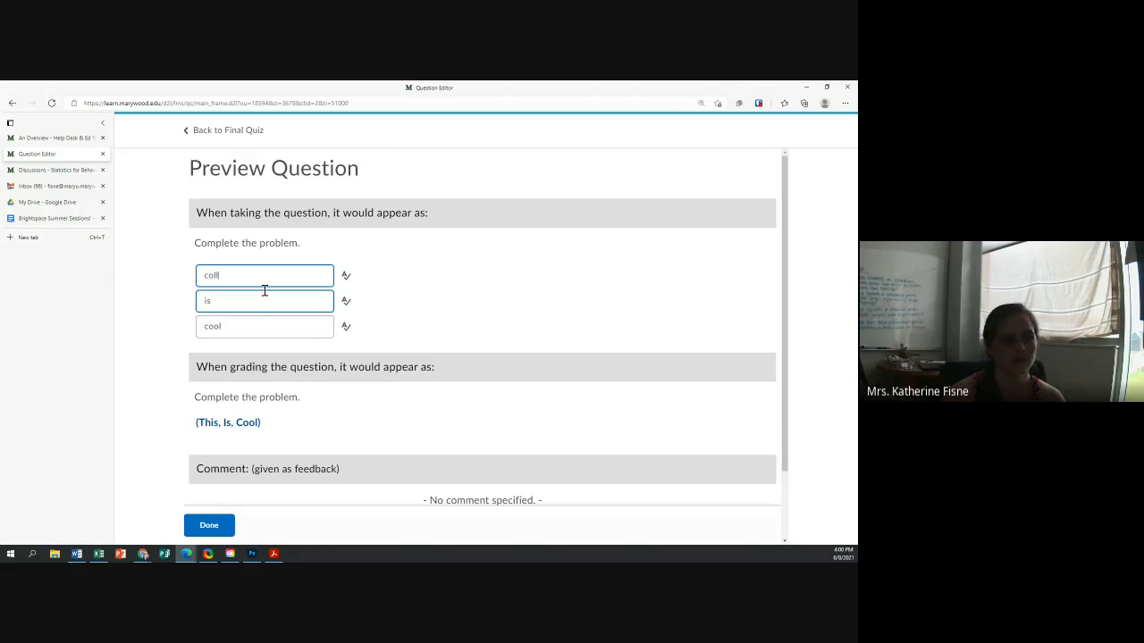
left_click(208, 526)
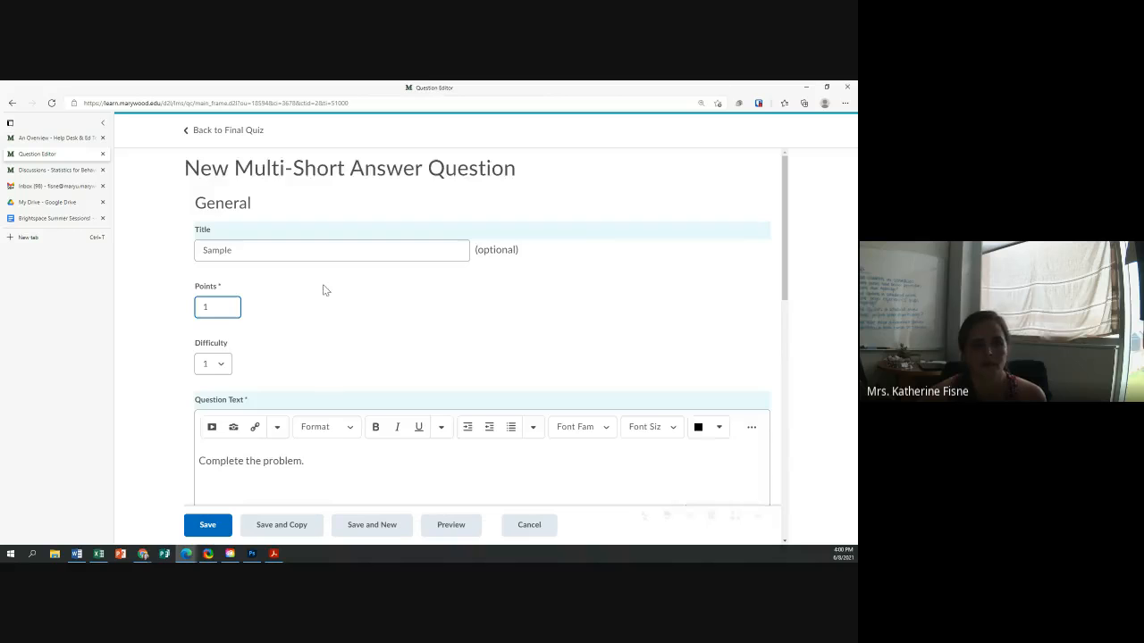
Try case-sensitive evaluation for the first answer, "This", and return it to case insensitive
scroll(324, 291, "down", 2)
scroll(319, 308, "down", 5)
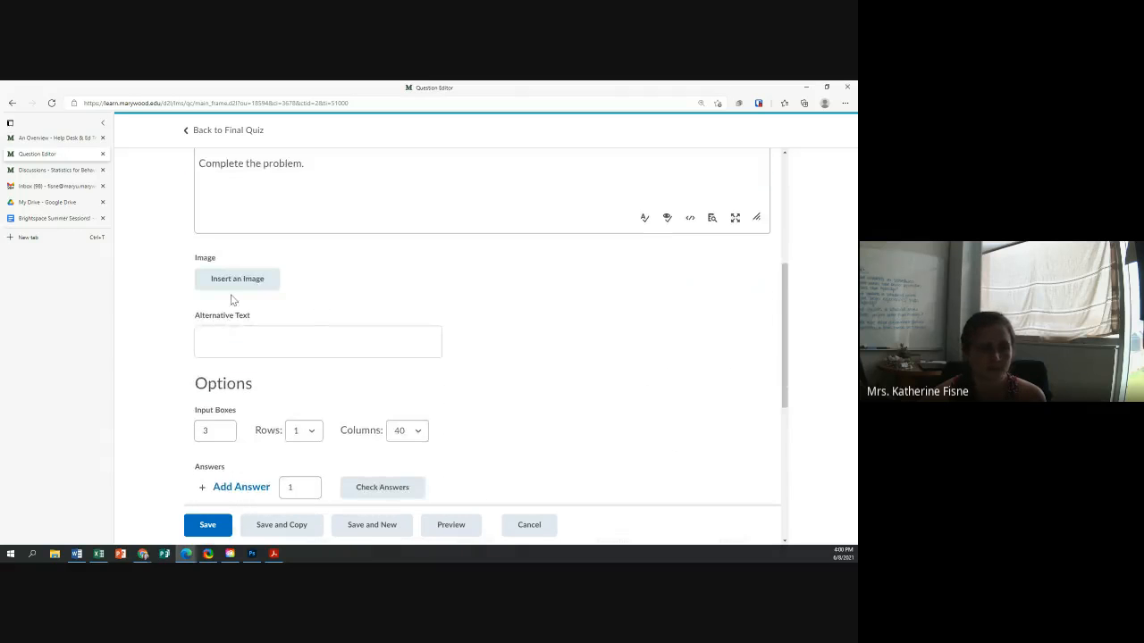
scroll(230, 299, "down", 3)
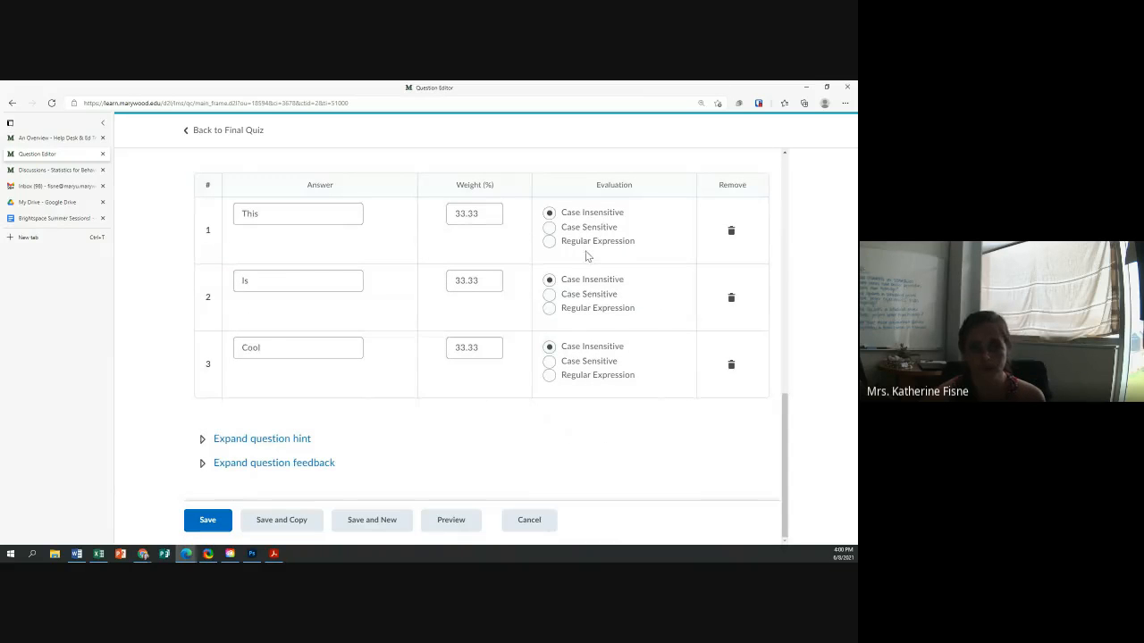
left_click(582, 229)
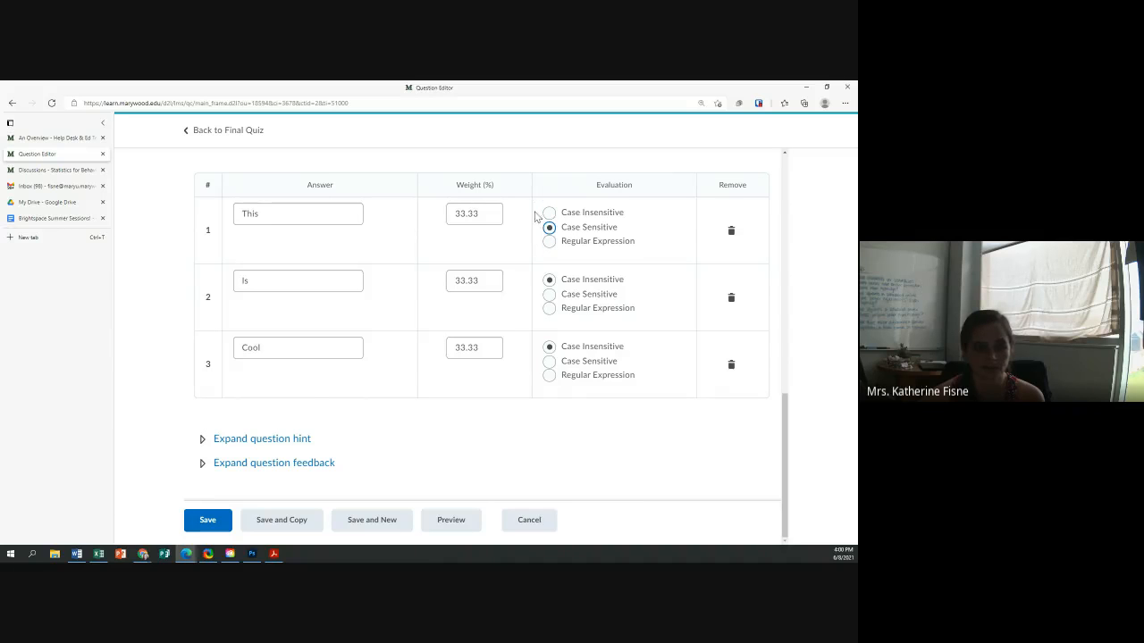
left_click(549, 212)
Replace the question text with "List all the things" and save the question
scroll(371, 446, "up", 3)
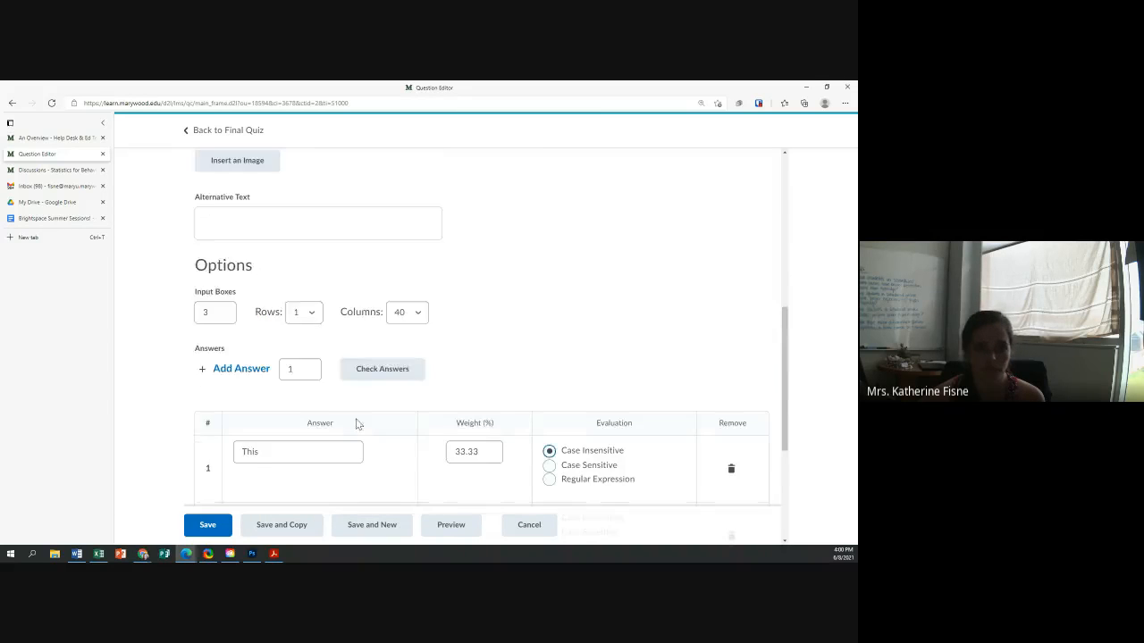
scroll(356, 424, "up", 10)
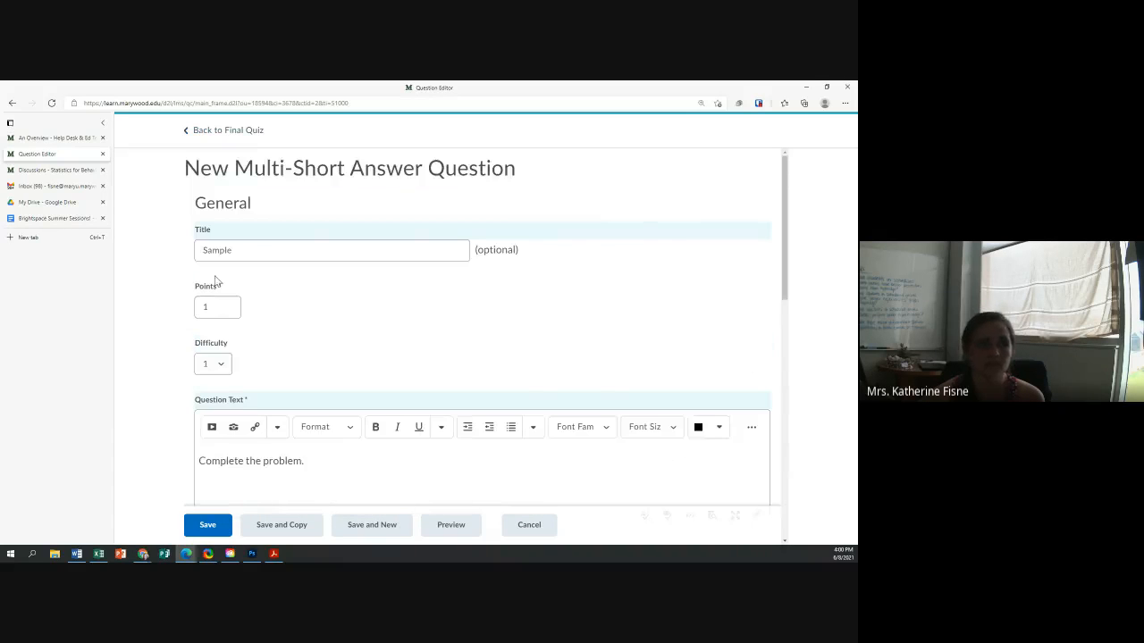
scroll(281, 398, "down", 2)
left_click_drag(310, 342, 172, 344)
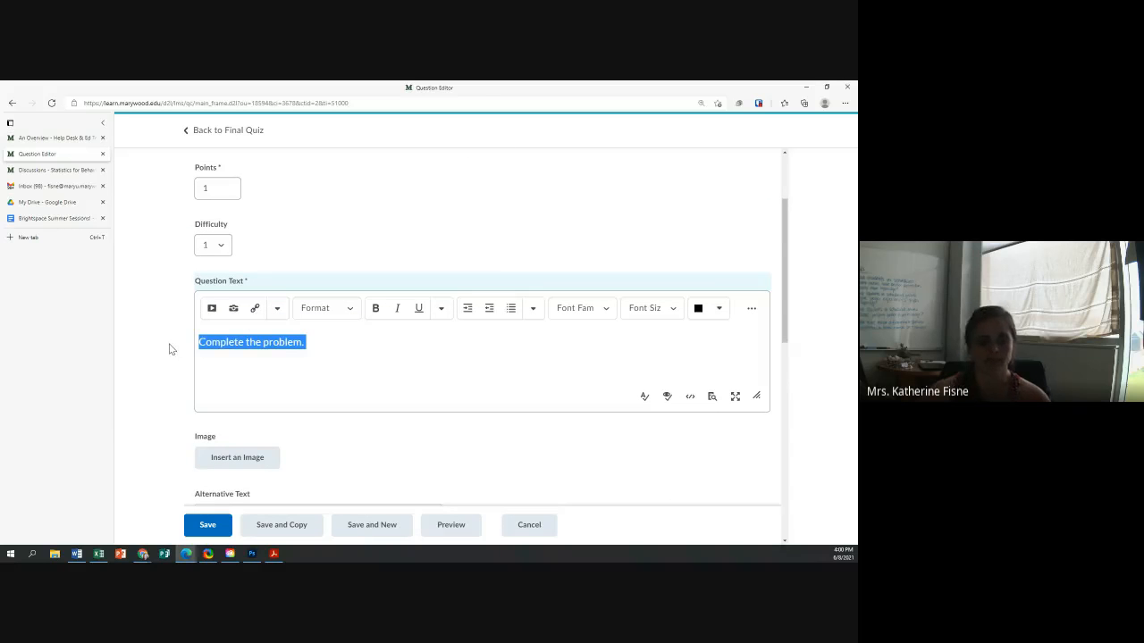
type("List all the things")
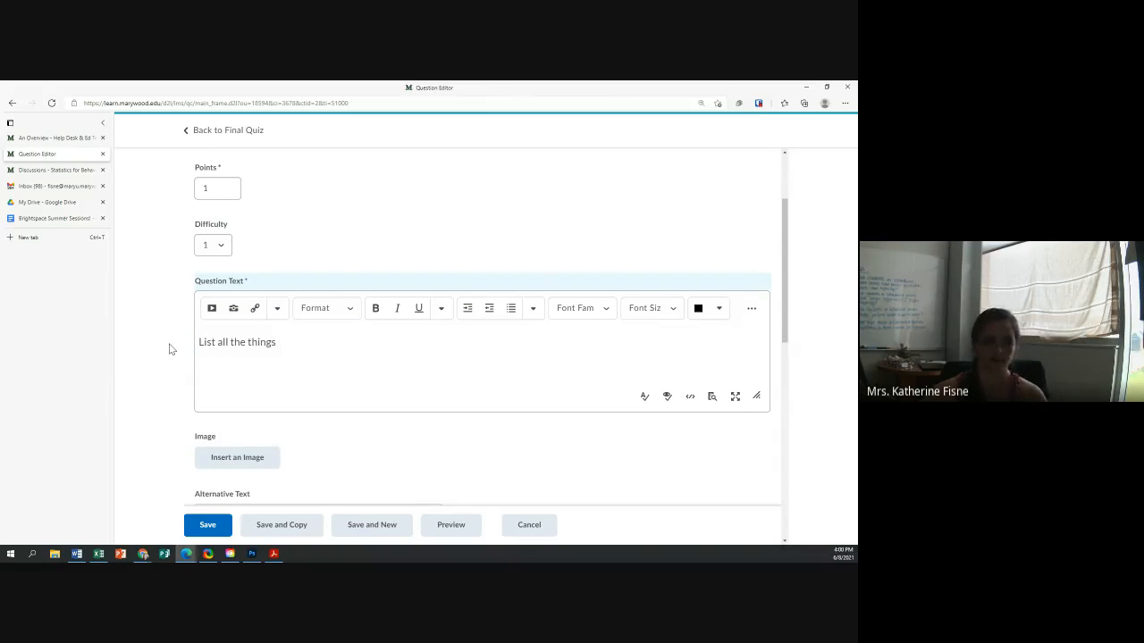
scroll(237, 259, "down", 6)
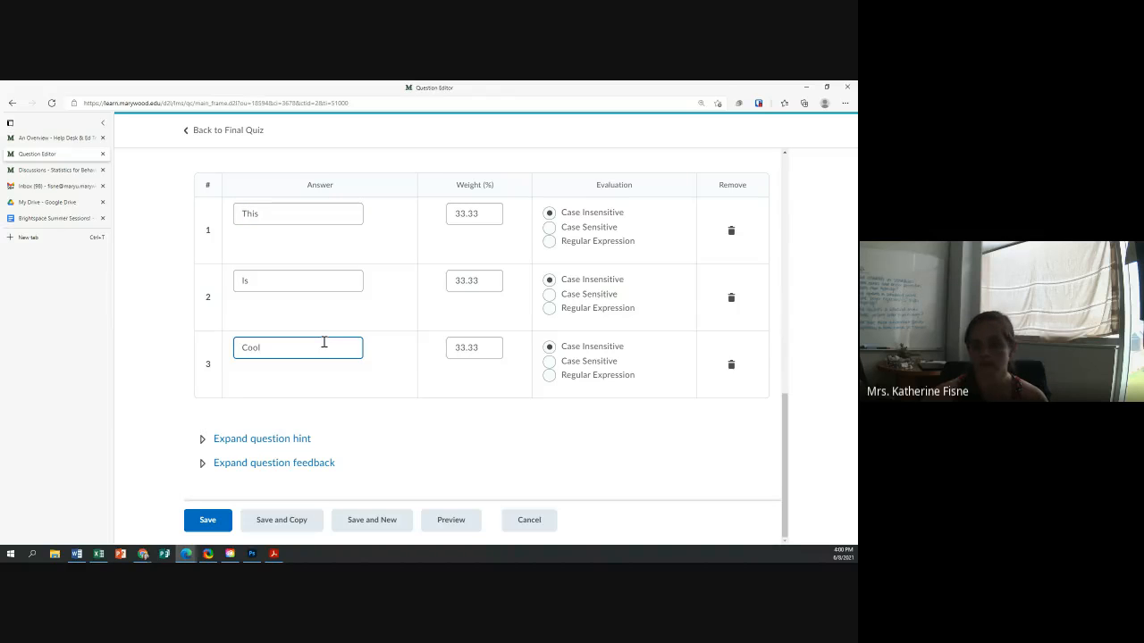
left_click(218, 522)
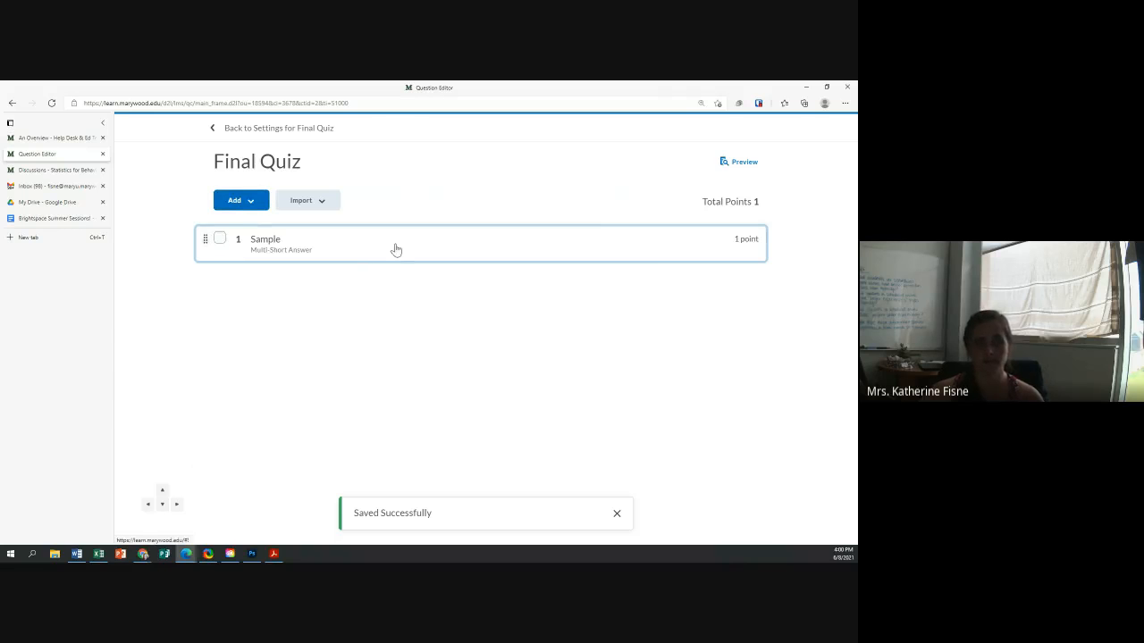
Reopen the Sample question to review its input boxes and answers, and cancel without editing
left_click(742, 247)
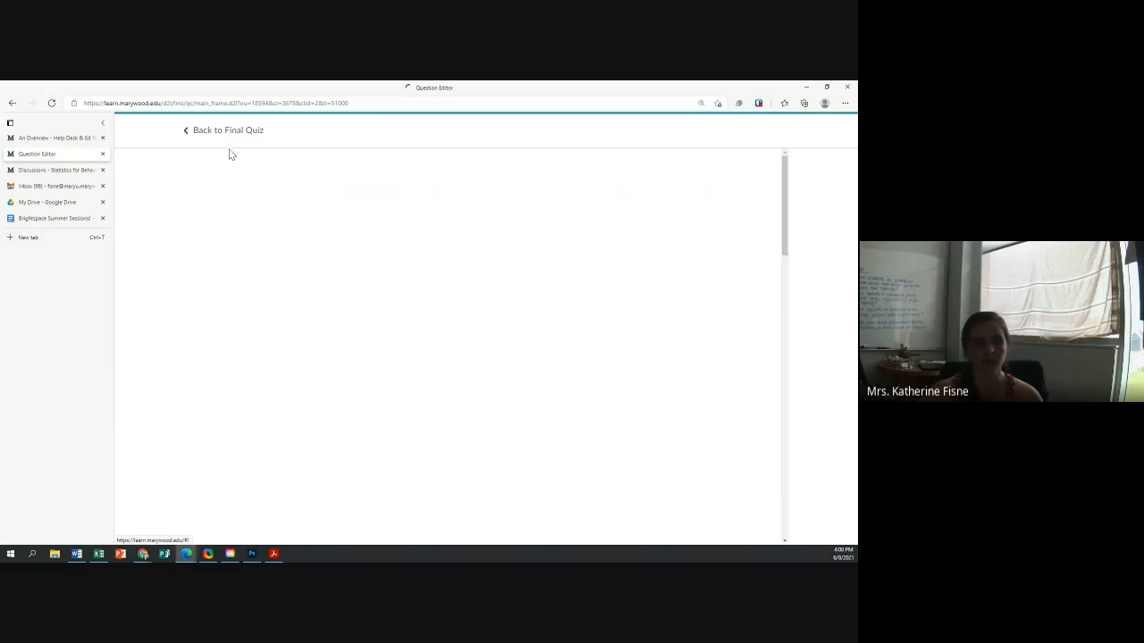
scroll(216, 360, "down", 5)
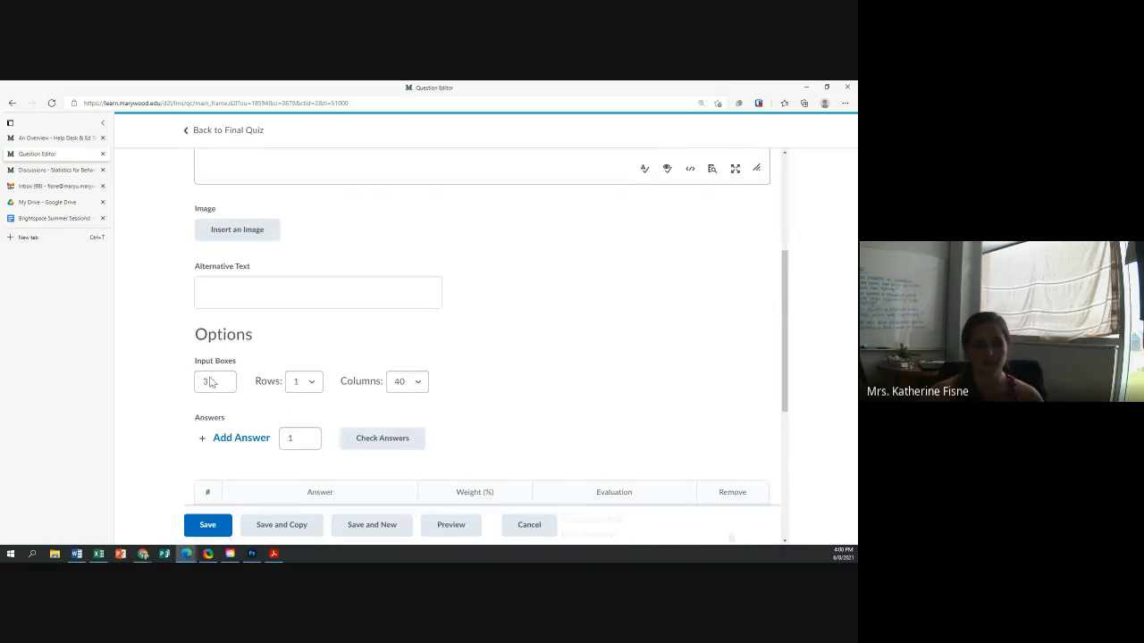
scroll(328, 313, "down", 2)
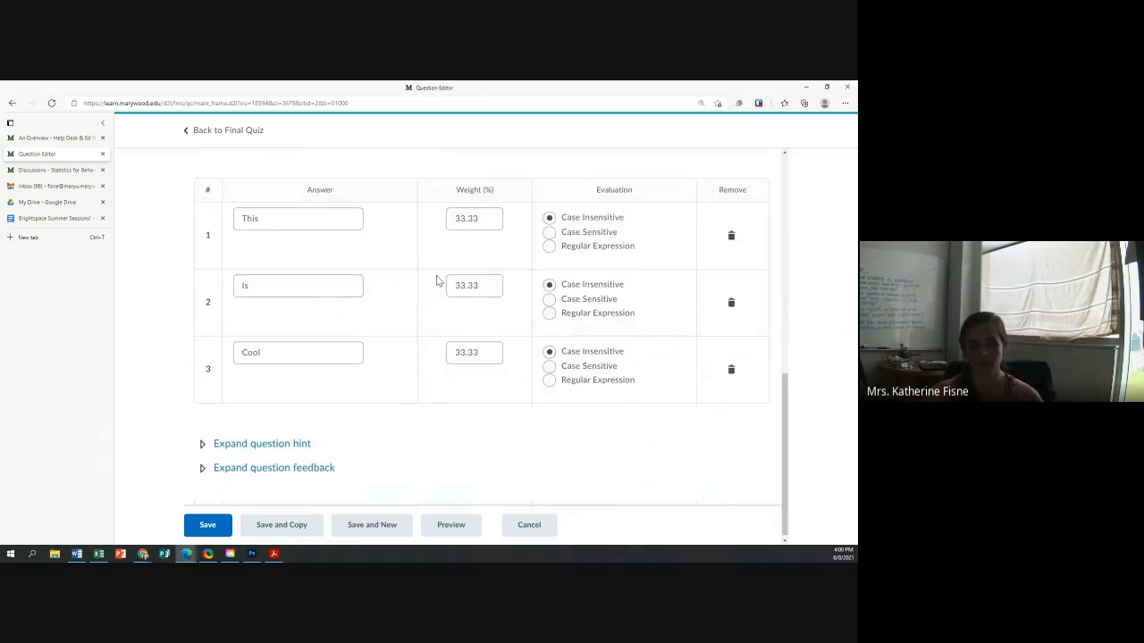
left_click(528, 525)
Add a new multiple choice question to the quiz with the text "What is your favorite color?"
left_click(242, 202)
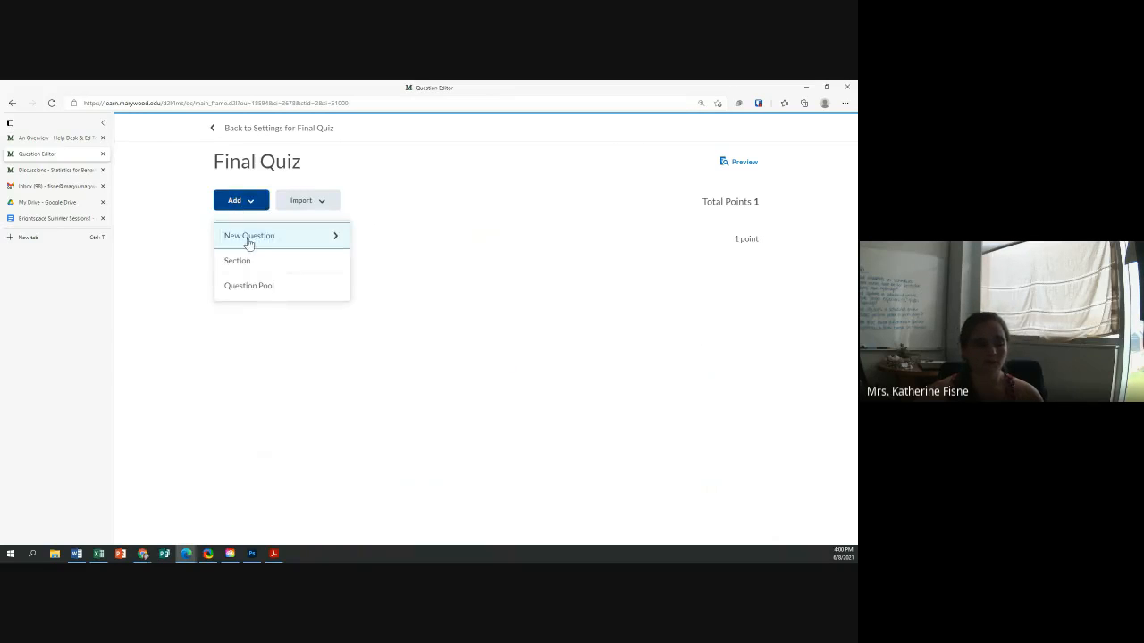
left_click(335, 236)
left_click(265, 292)
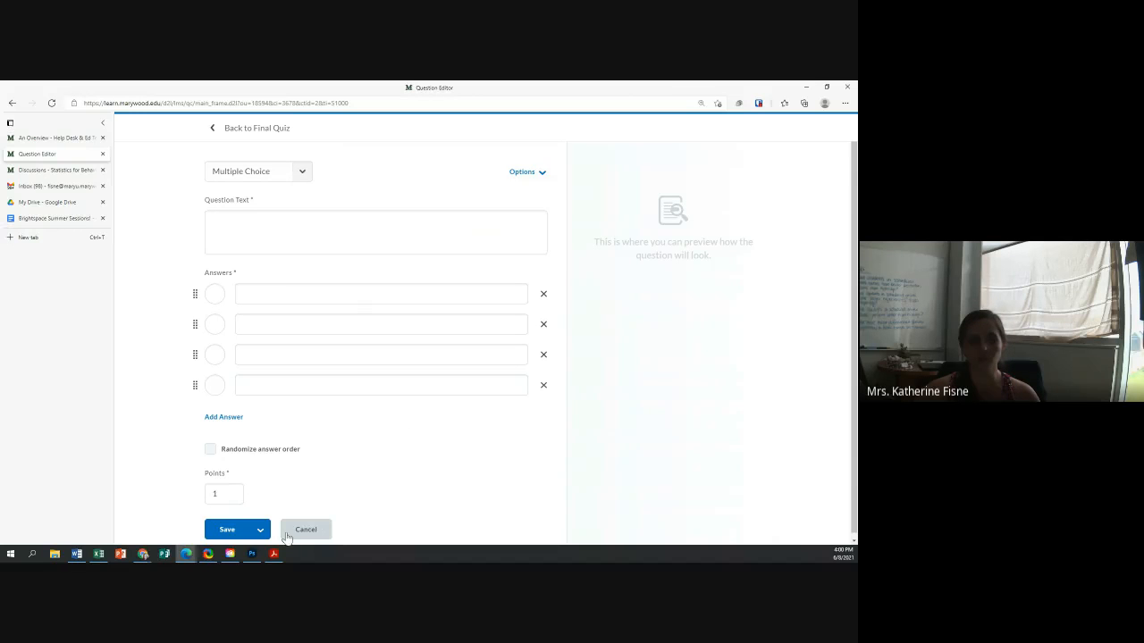
triple_click(706, 238)
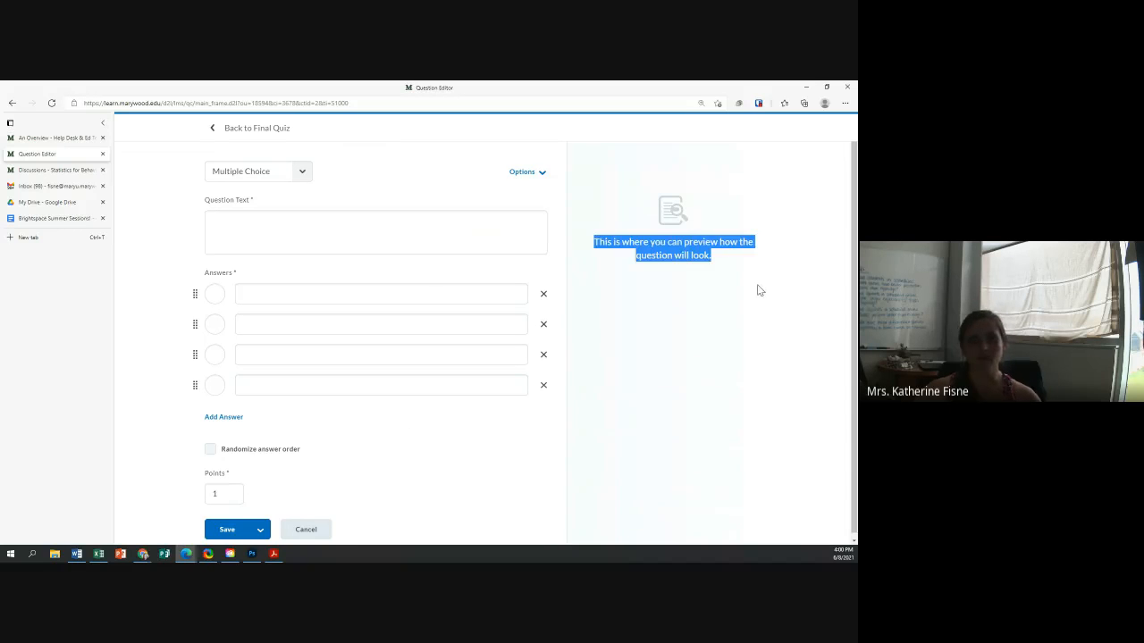
left_click(268, 228)
type("What is your favorite color?")
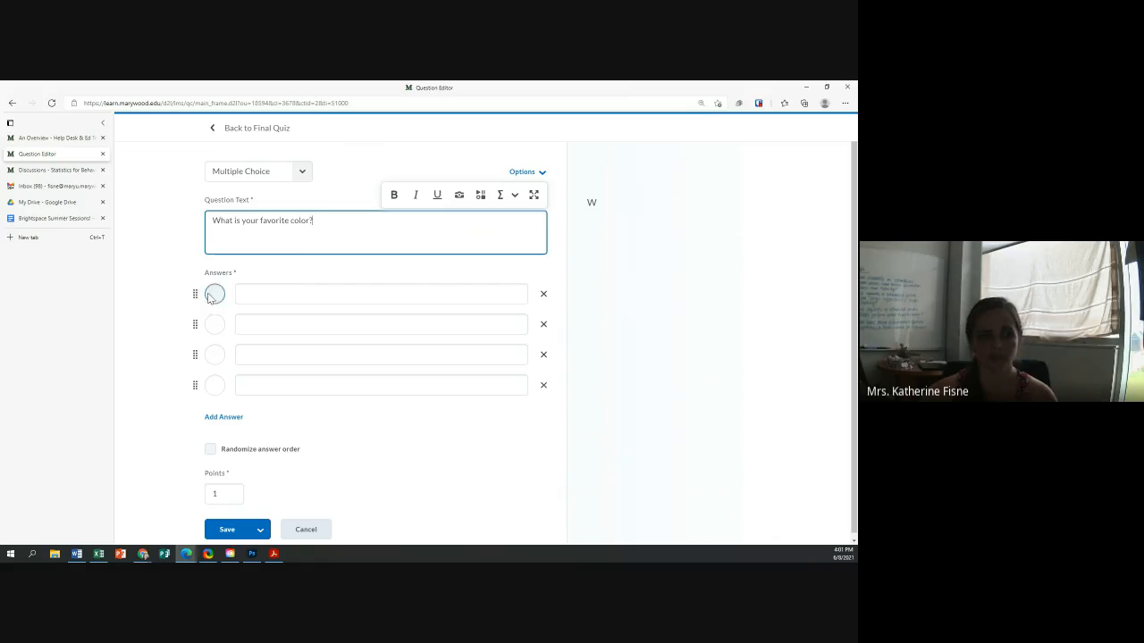
Enter "pink", "red" and "blue" as the answers and remove the empty fourth answer
left_click(265, 295)
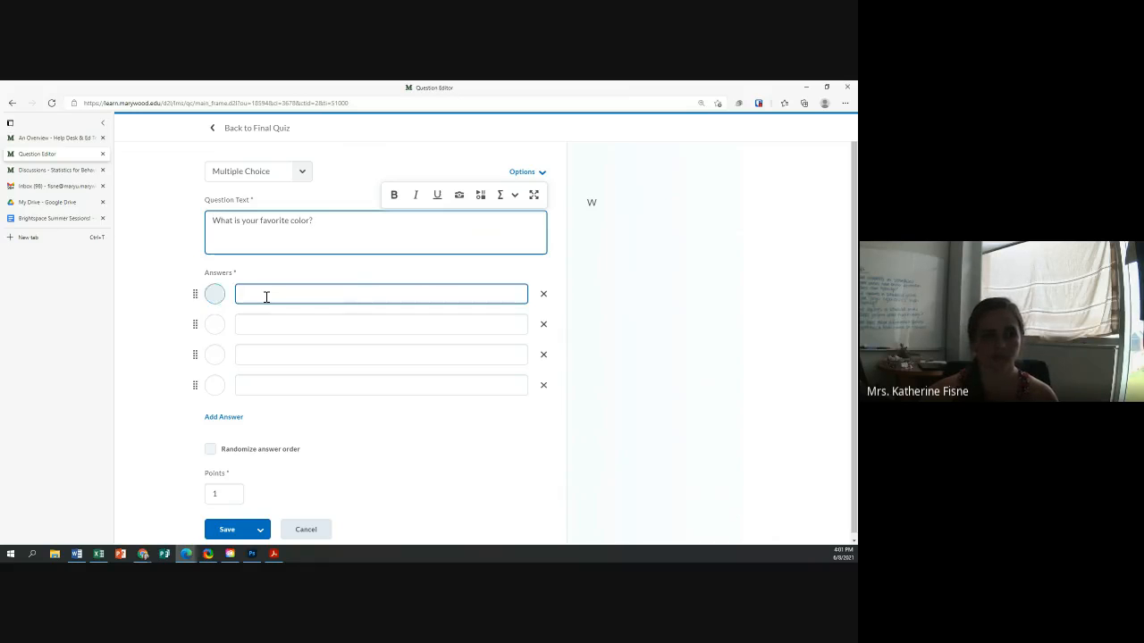
type("pink")
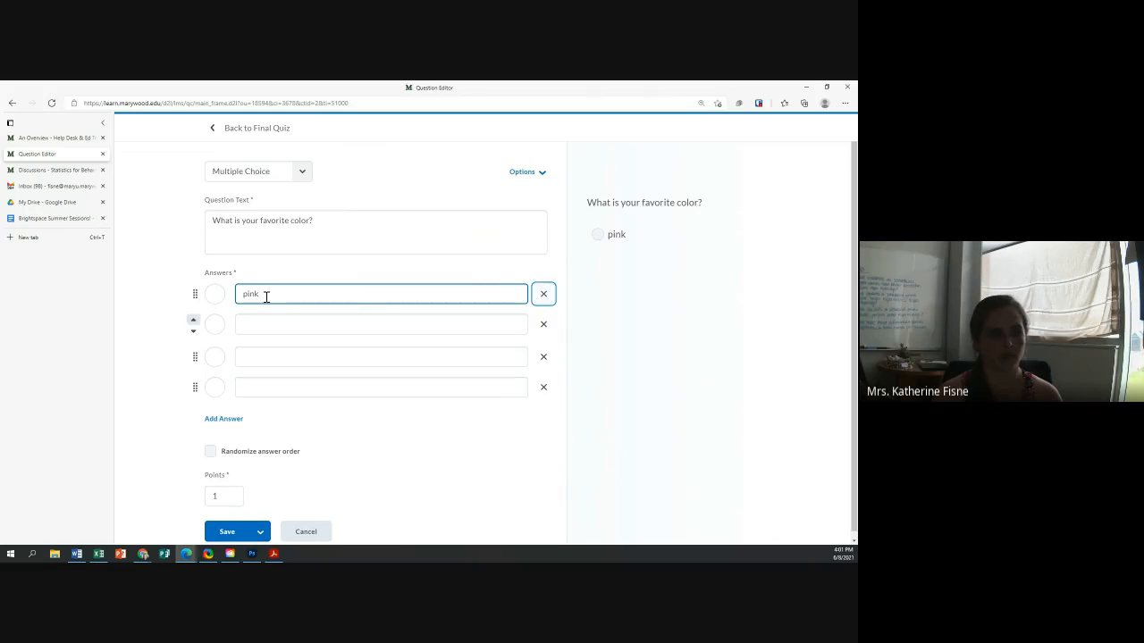
left_click(250, 323)
type("res")
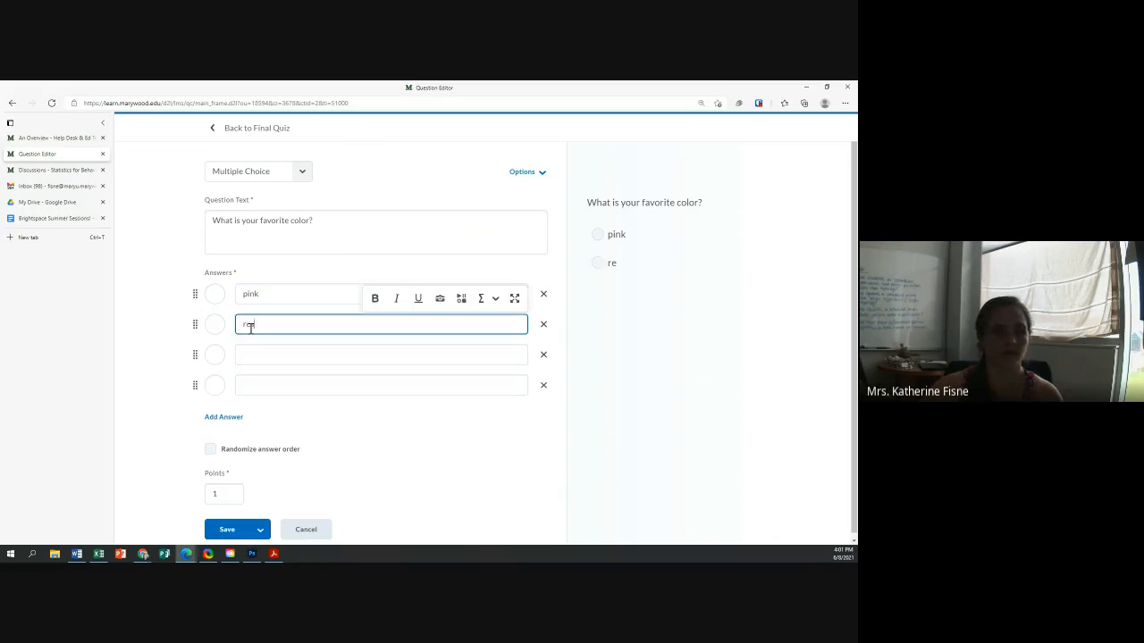
left_click(261, 355)
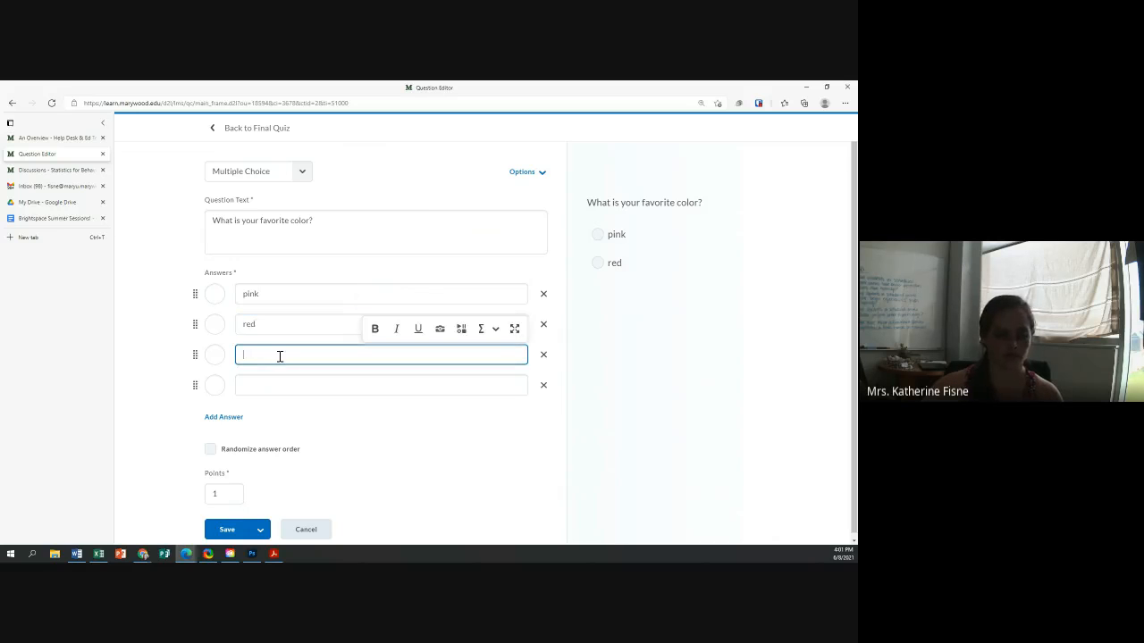
type("blue")
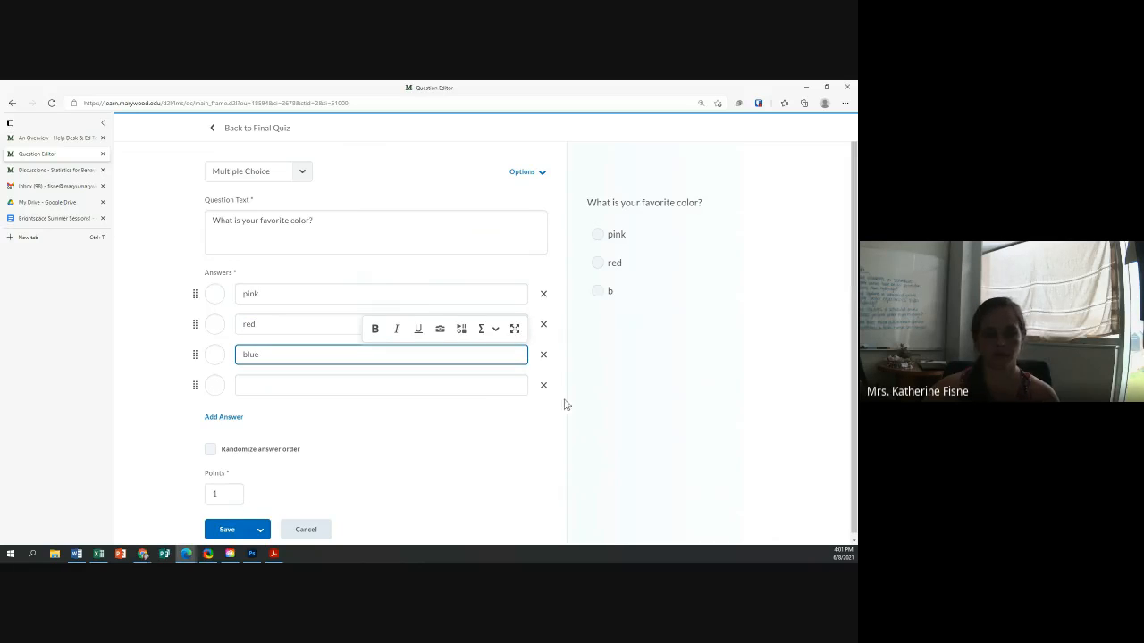
left_click(542, 384)
left_click(274, 359)
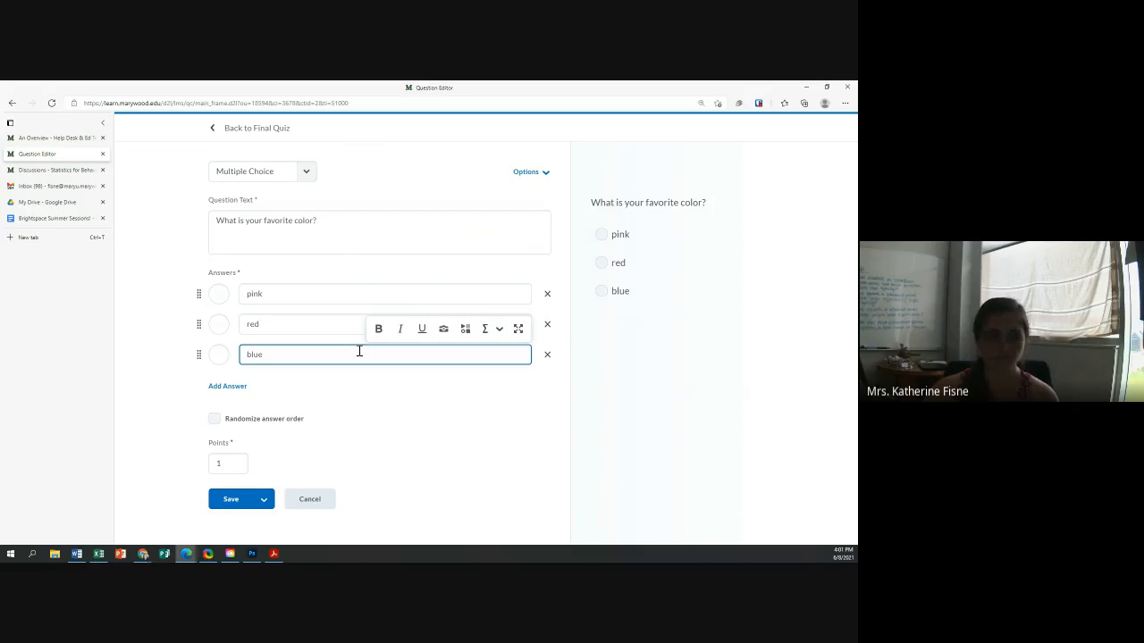
Mark "pink" as the correct answer, and switch answer order randomization on and back off
left_click(218, 293)
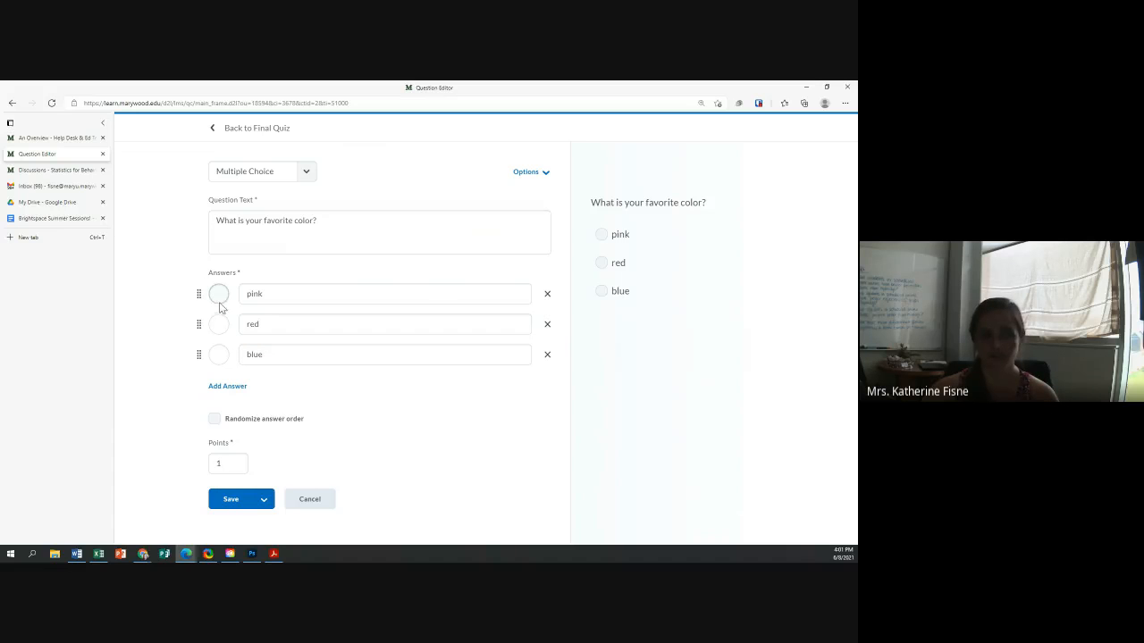
left_click(220, 421)
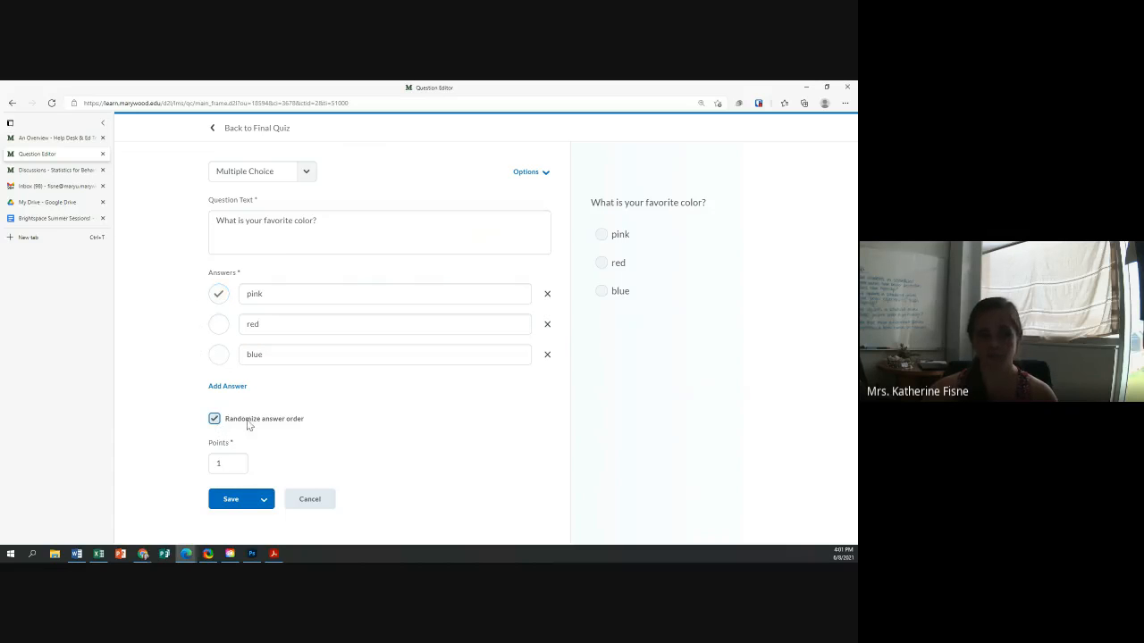
left_click(215, 419)
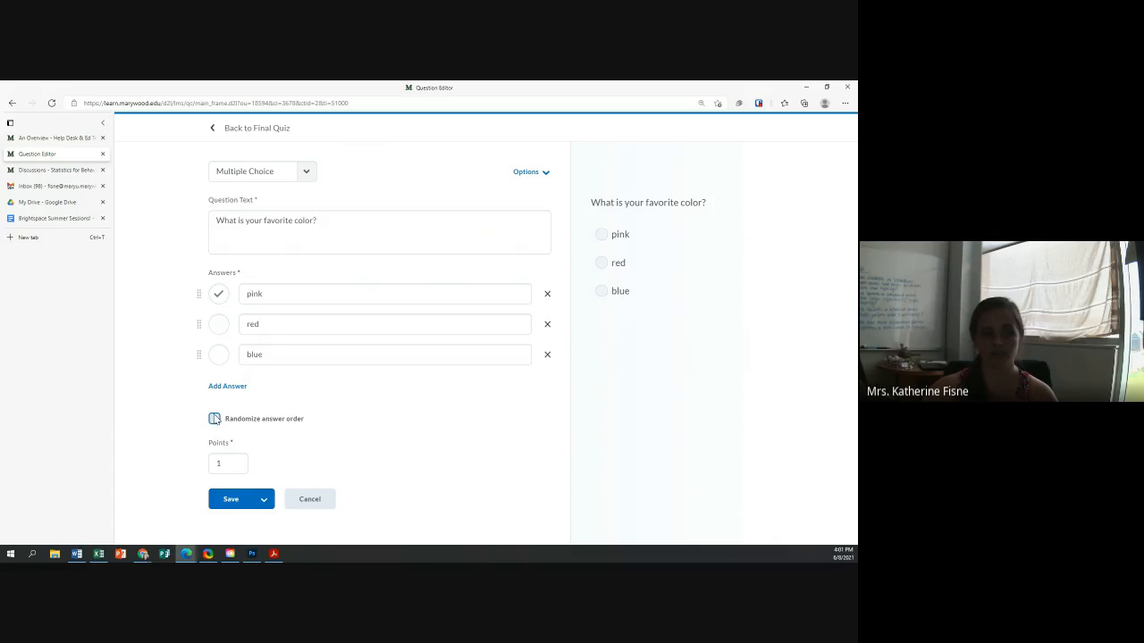
Turn on answer order randomization and add custom weights, giving "red" 70% and "blue" 0%
left_click_drag(198, 354, 199, 291)
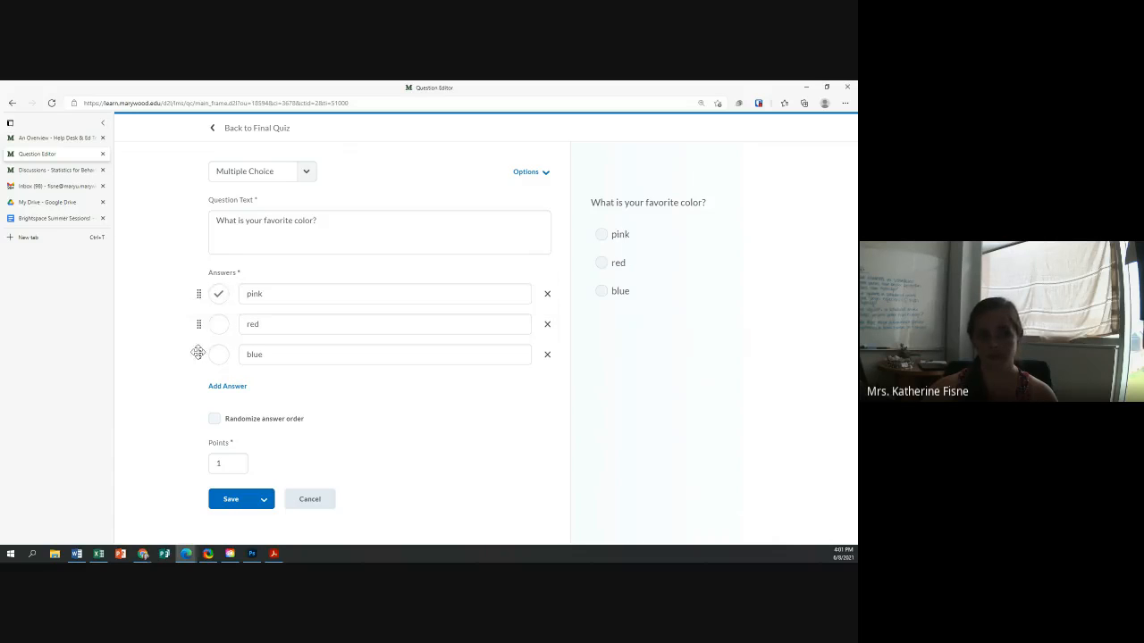
left_click(213, 419)
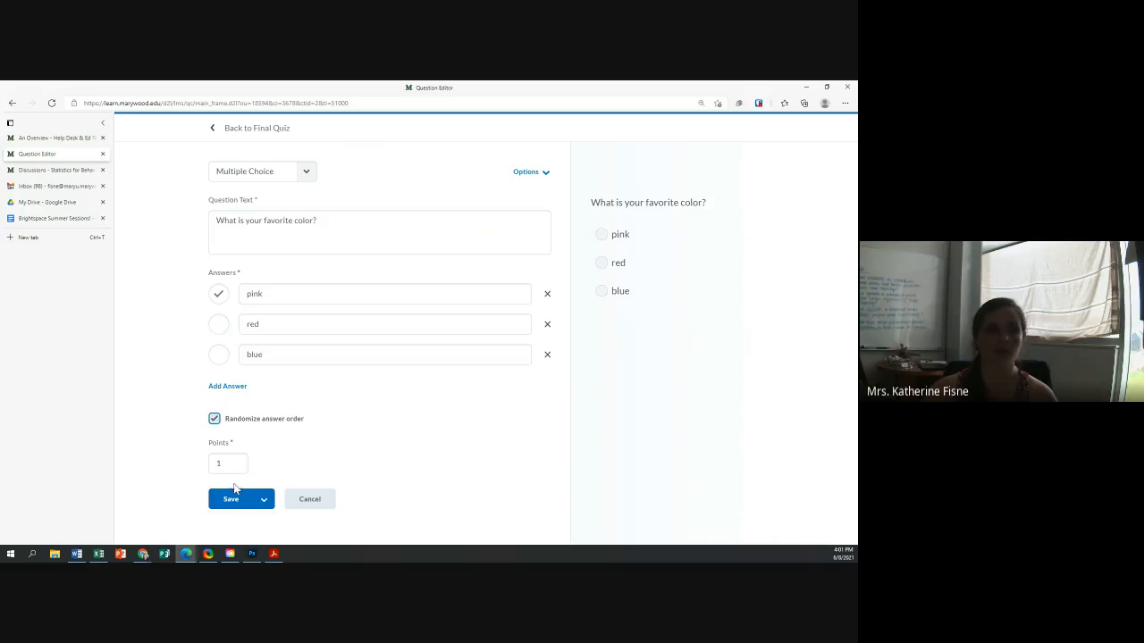
left_click(531, 171)
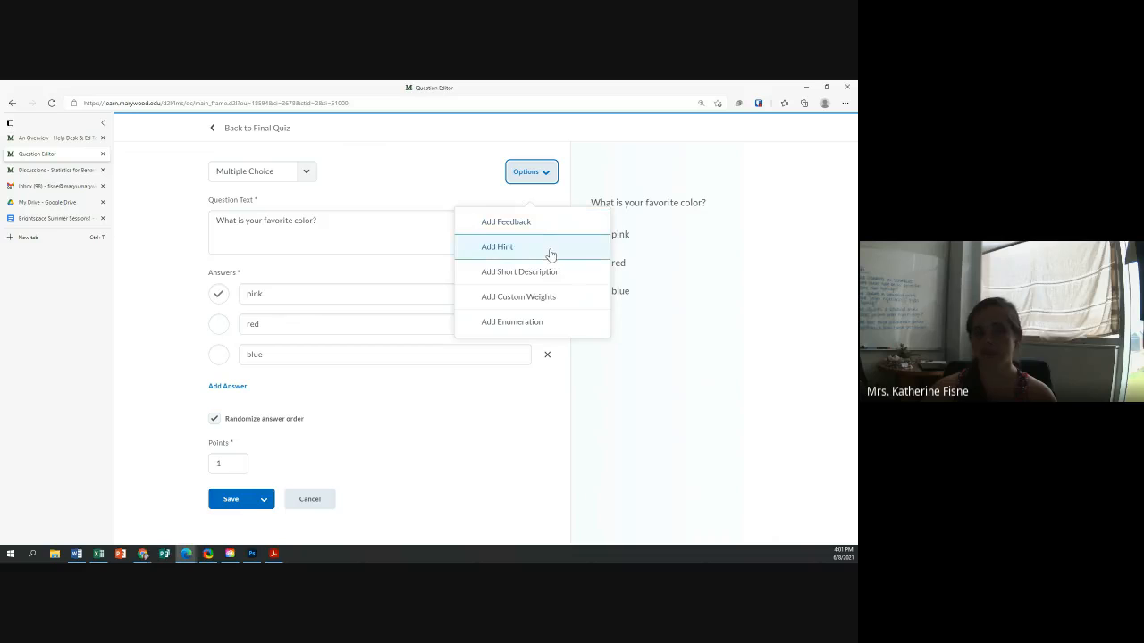
left_click(528, 300)
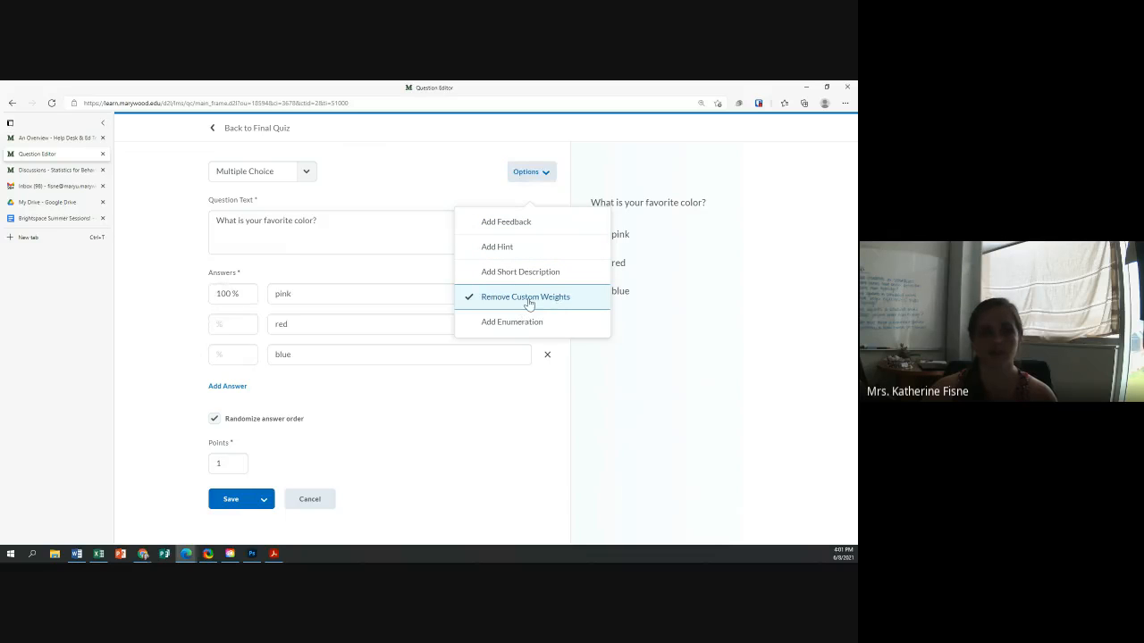
left_click(250, 297)
left_click_drag(248, 295, 195, 287)
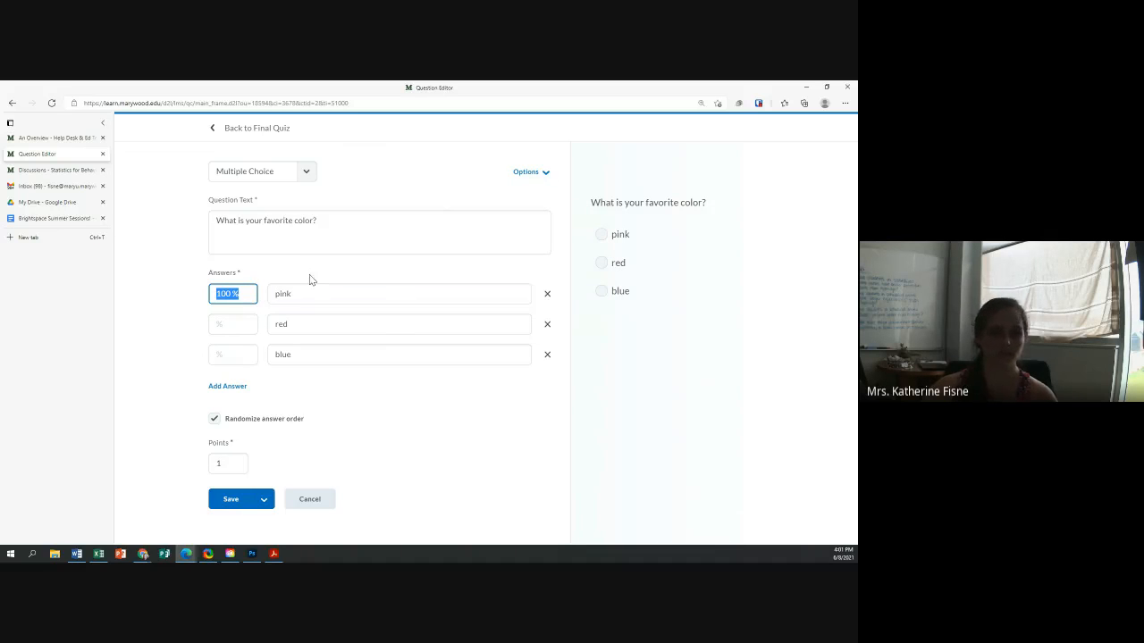
left_click(230, 328)
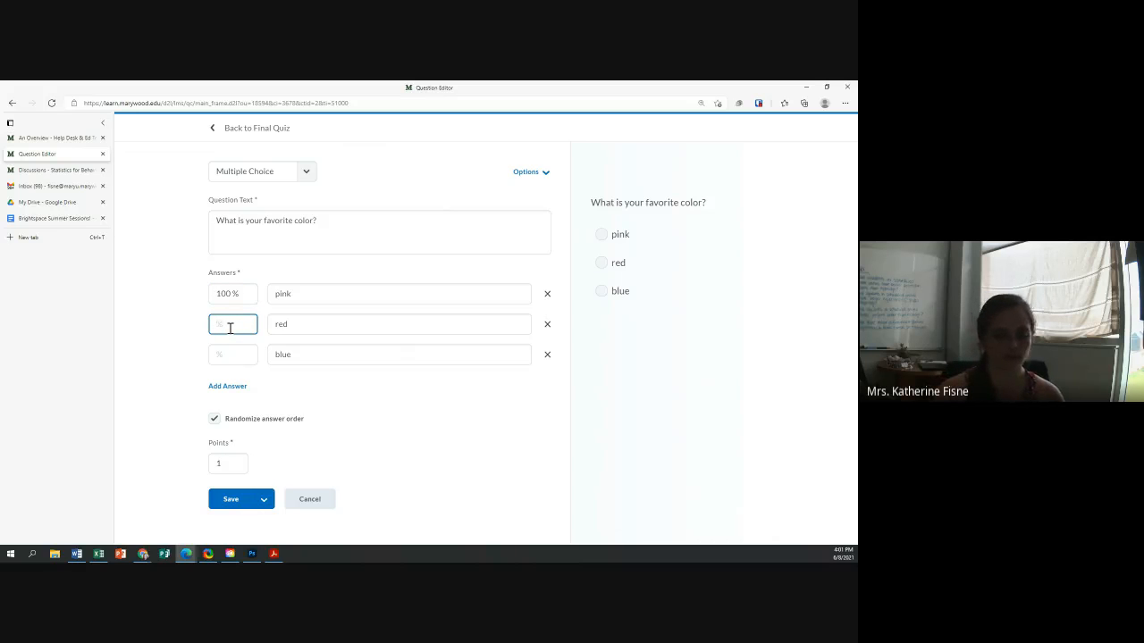
type("70")
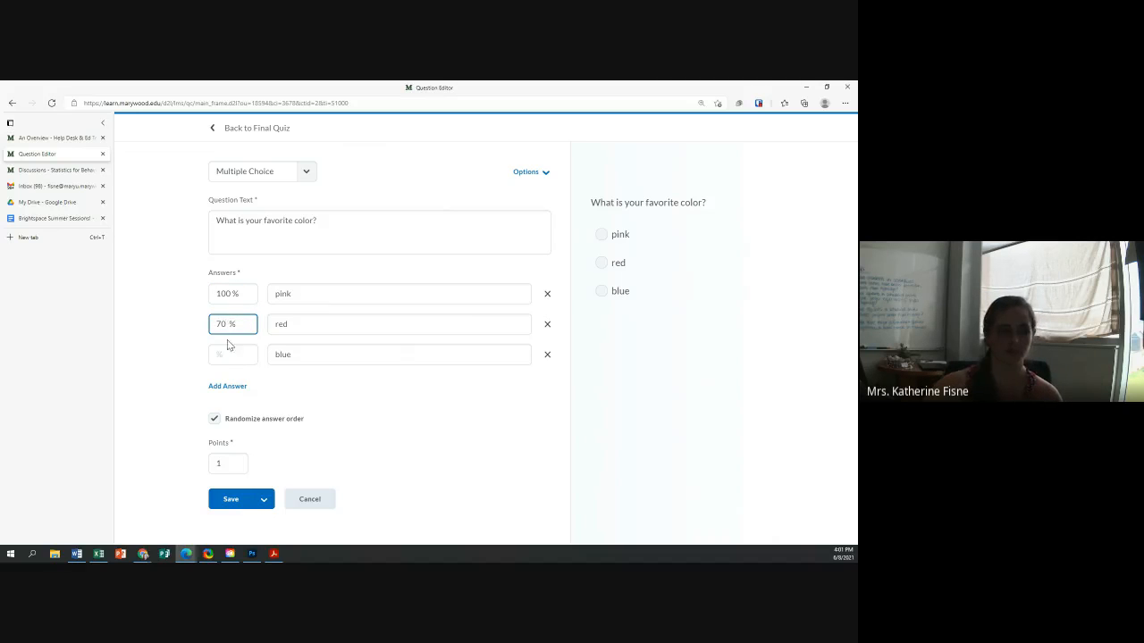
left_click(225, 356)
type("0")
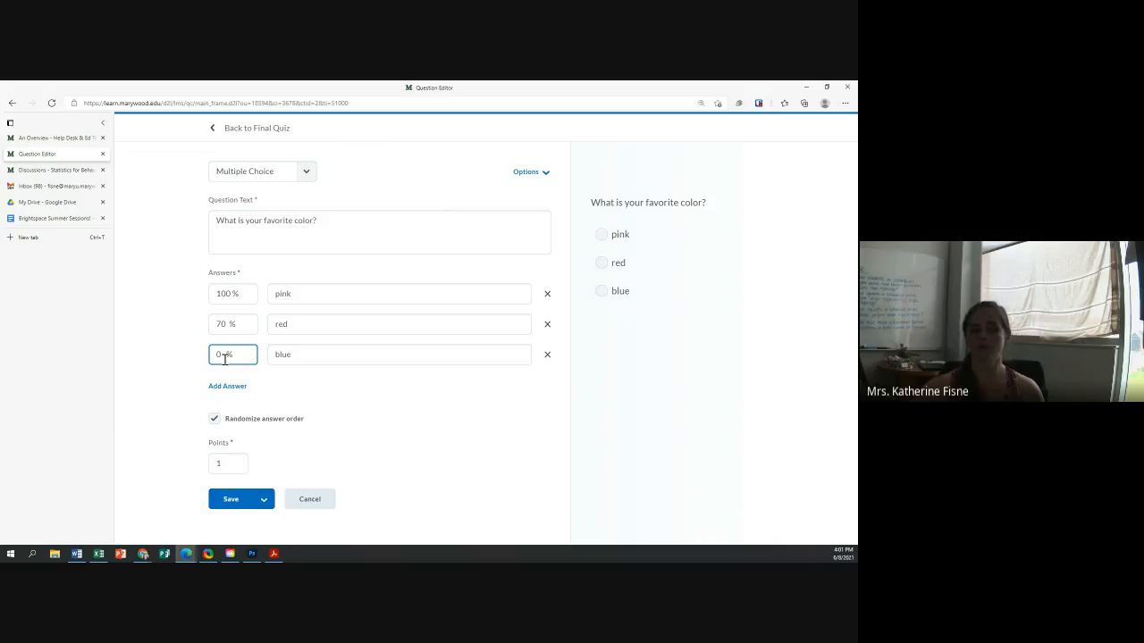
Add enumeration to the answers in the i, ii, iii, iv, v style and save the multiple choice question
left_click(528, 171)
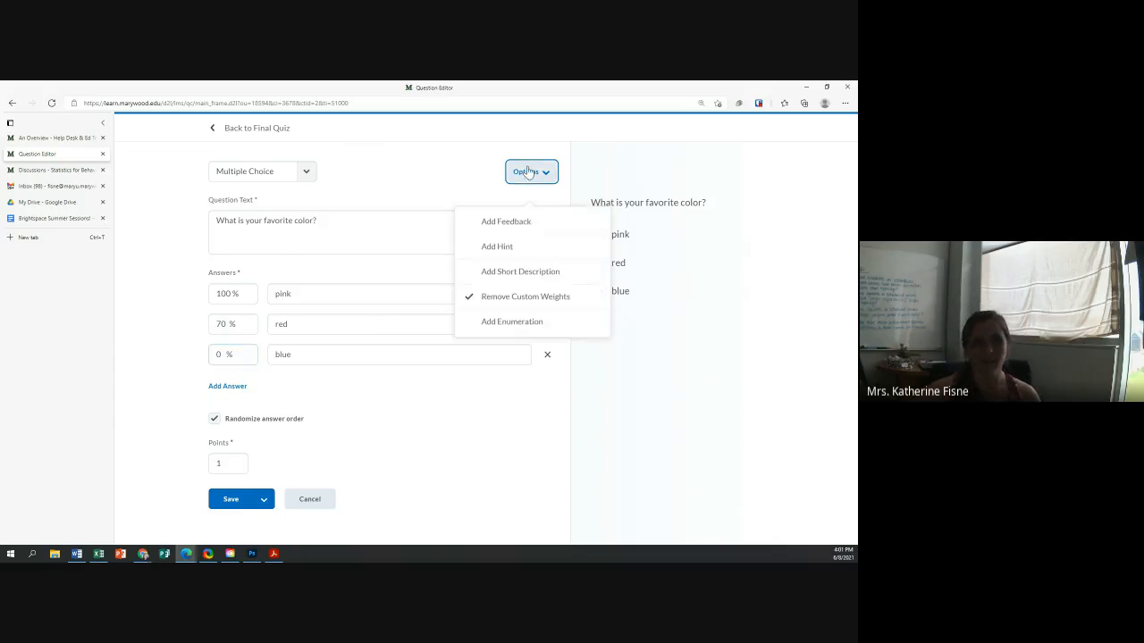
left_click(523, 322)
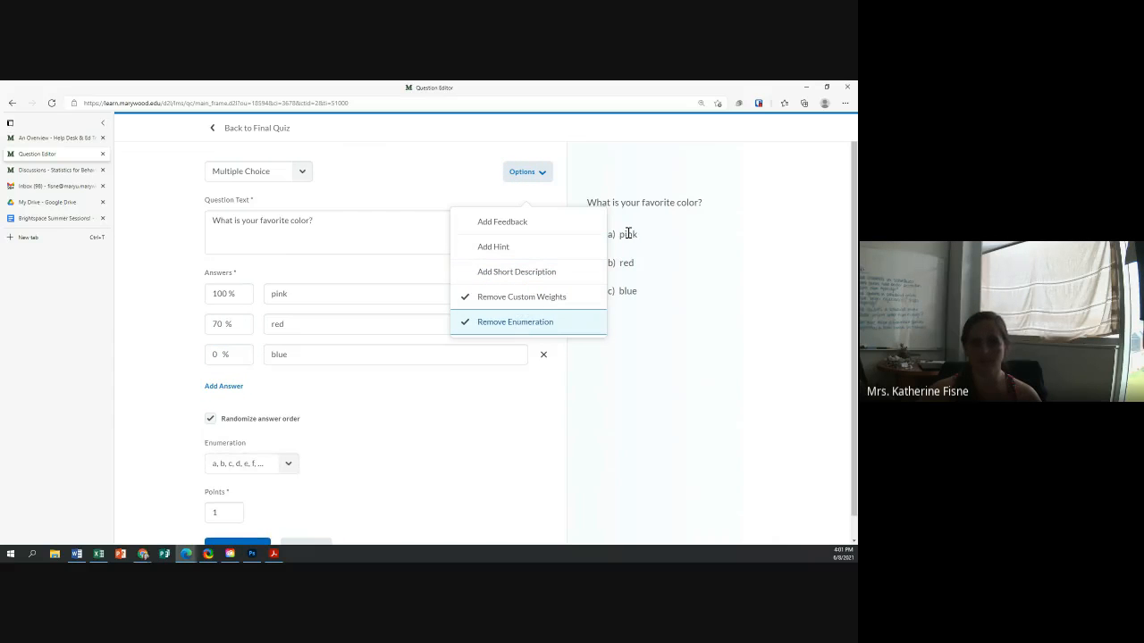
scroll(284, 437, "down", 1)
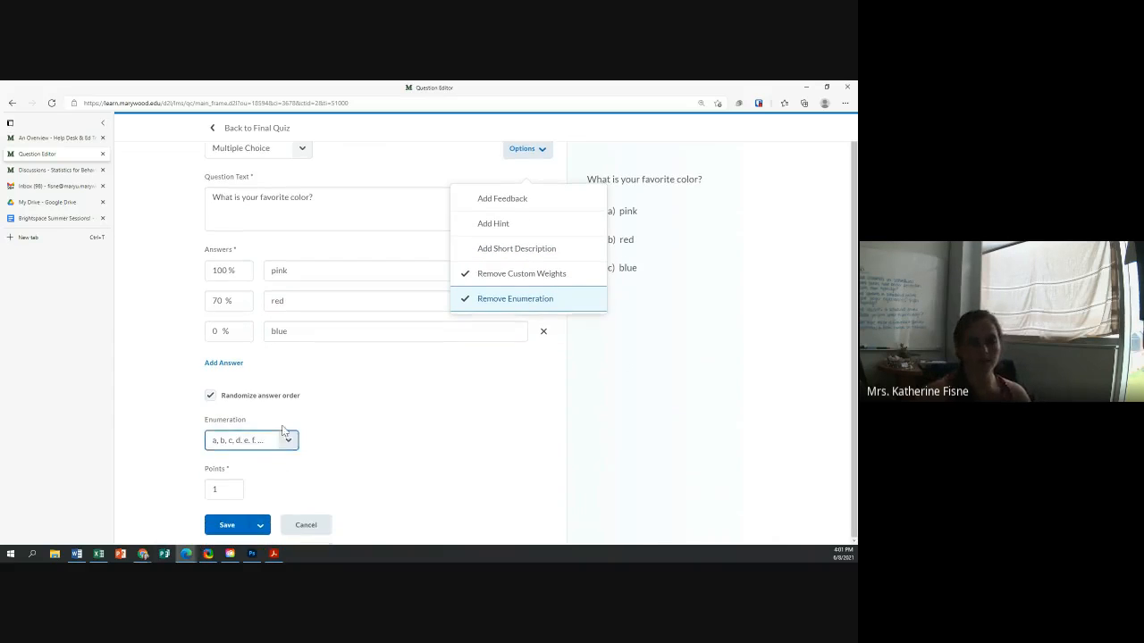
left_click(264, 442)
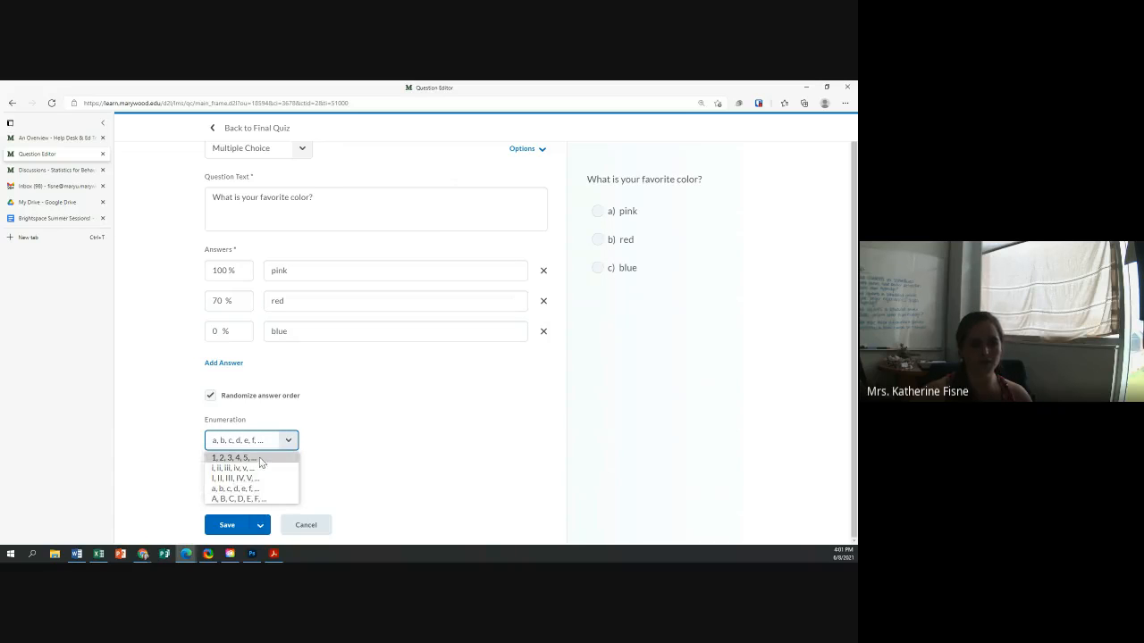
left_click(265, 457)
left_click(266, 472)
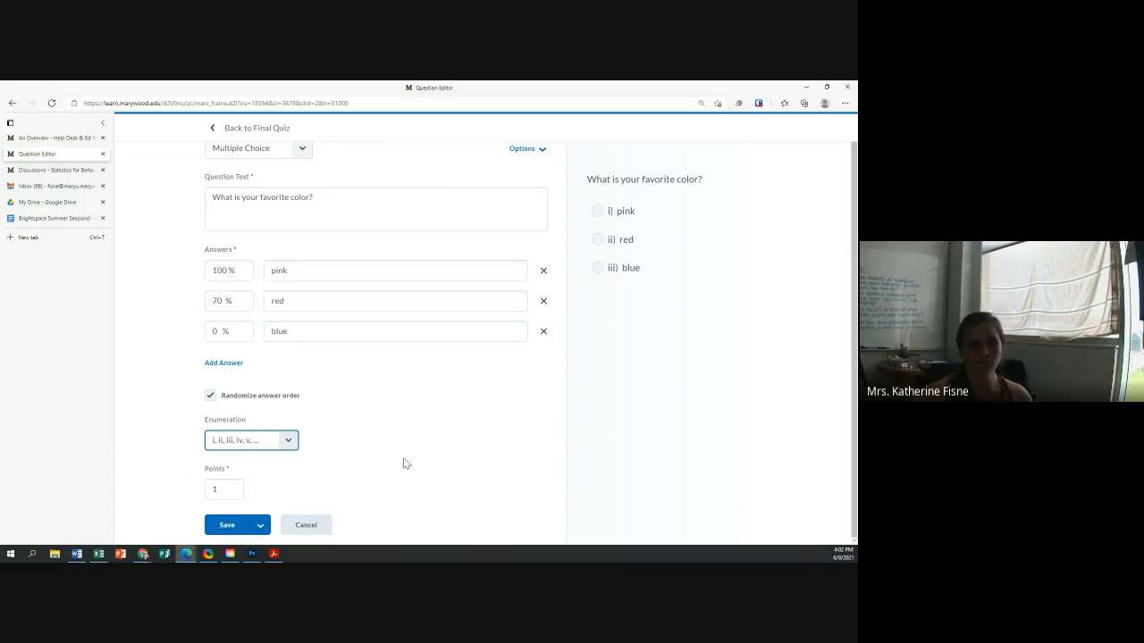
scroll(398, 378, "up", 1)
scroll(342, 355, "down", 1)
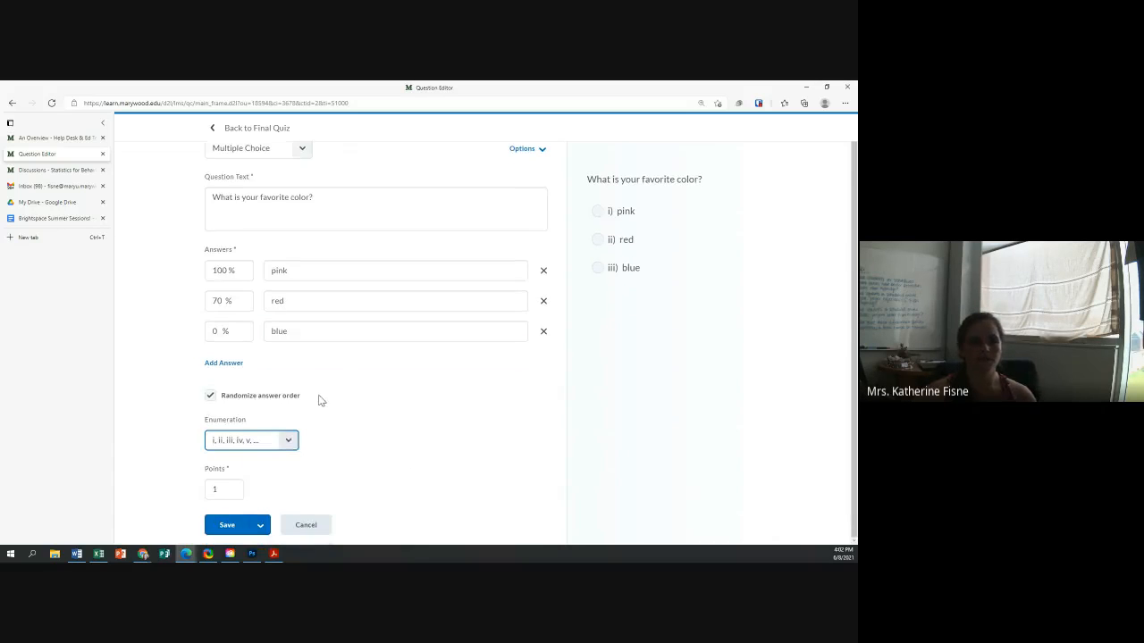
left_click(233, 525)
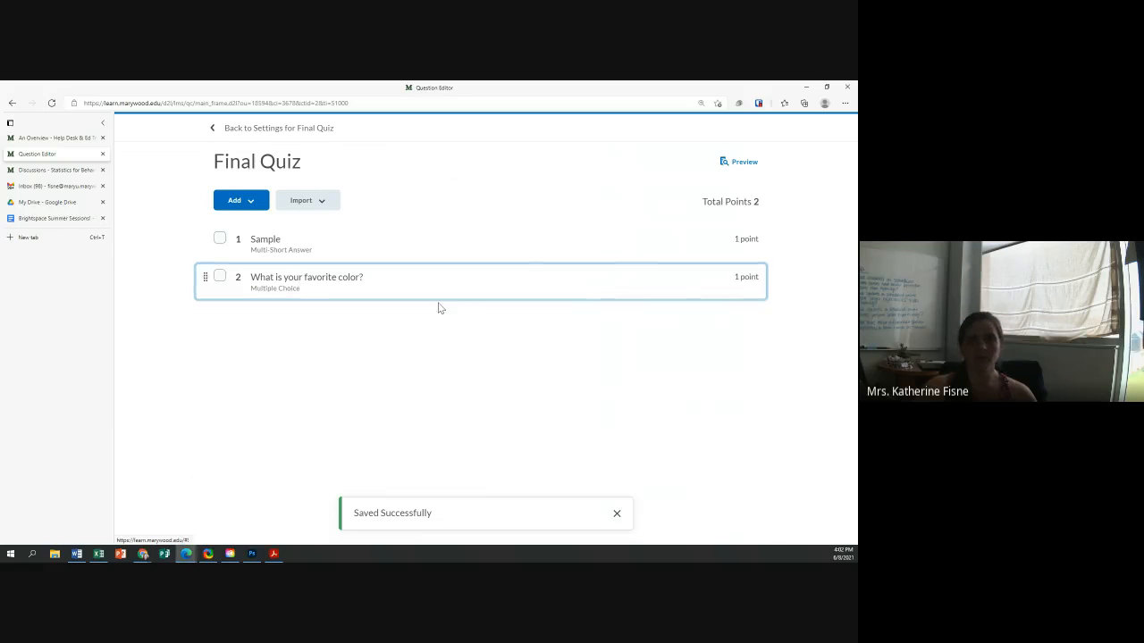
Open the Final Quiz preview and examine its time allowed, attempts and instructions
left_click_drag(205, 277, 209, 234)
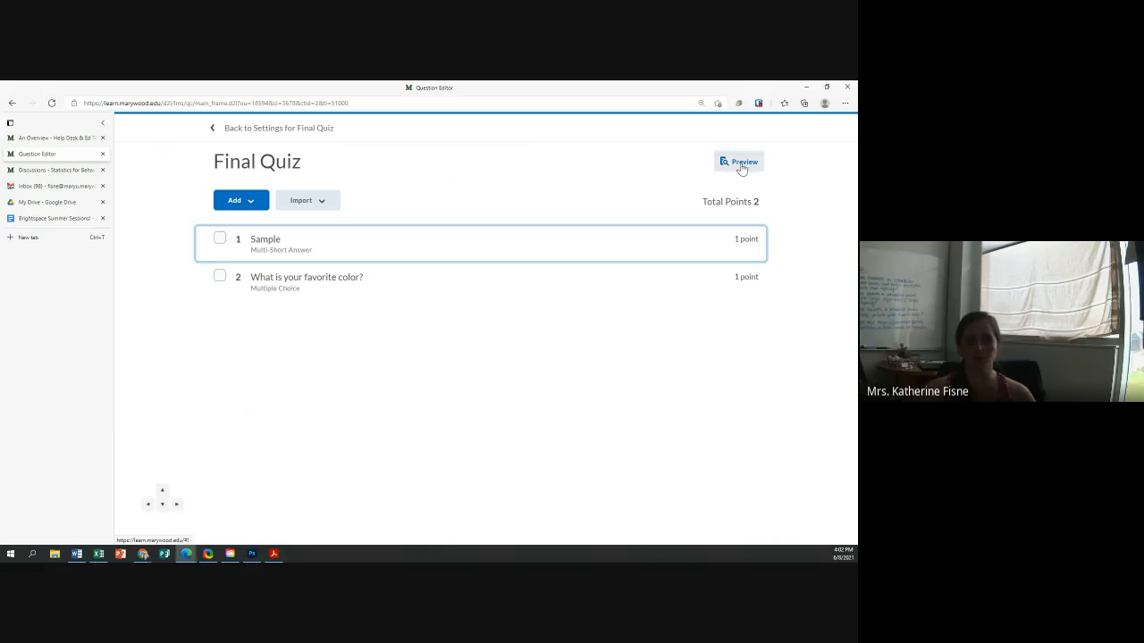
left_click(741, 164)
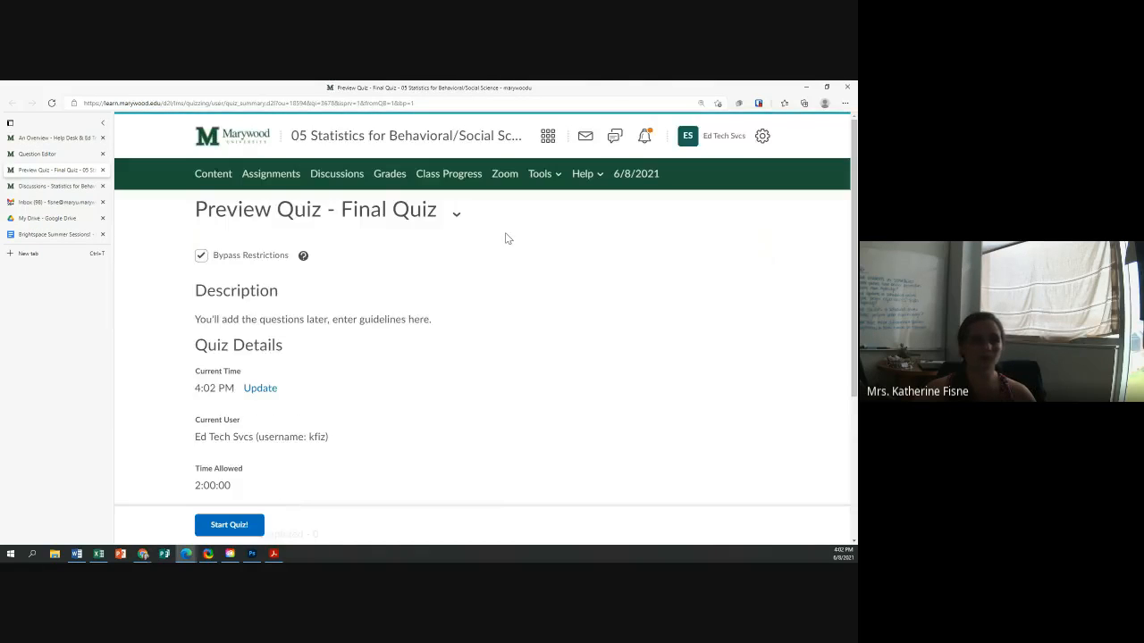
scroll(357, 268, "down", 1)
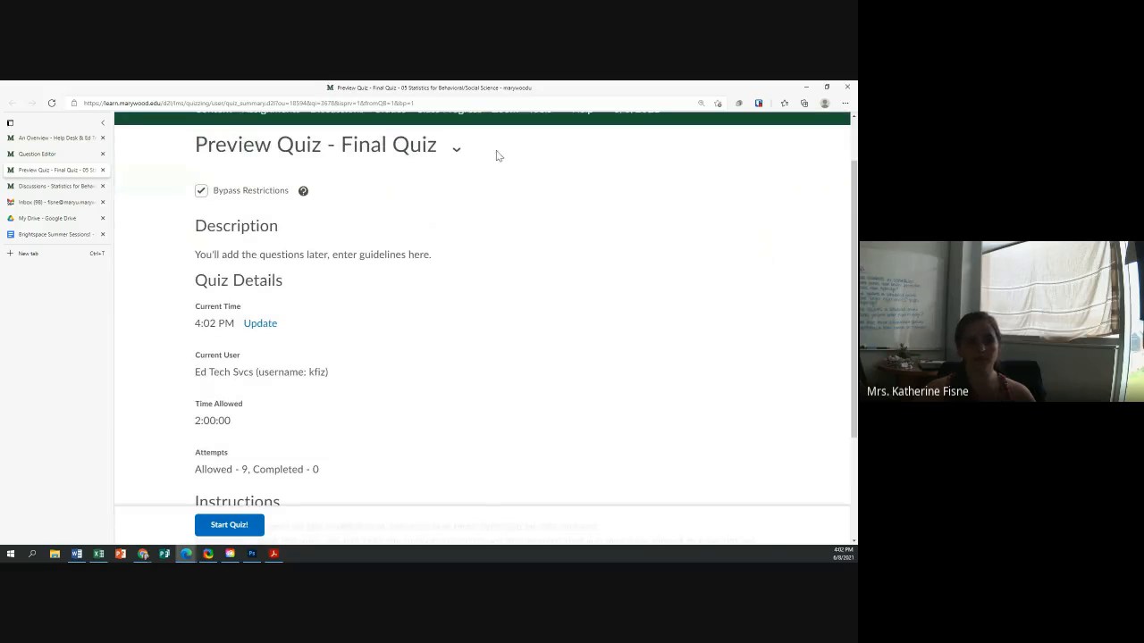
scroll(275, 207, "down", 2)
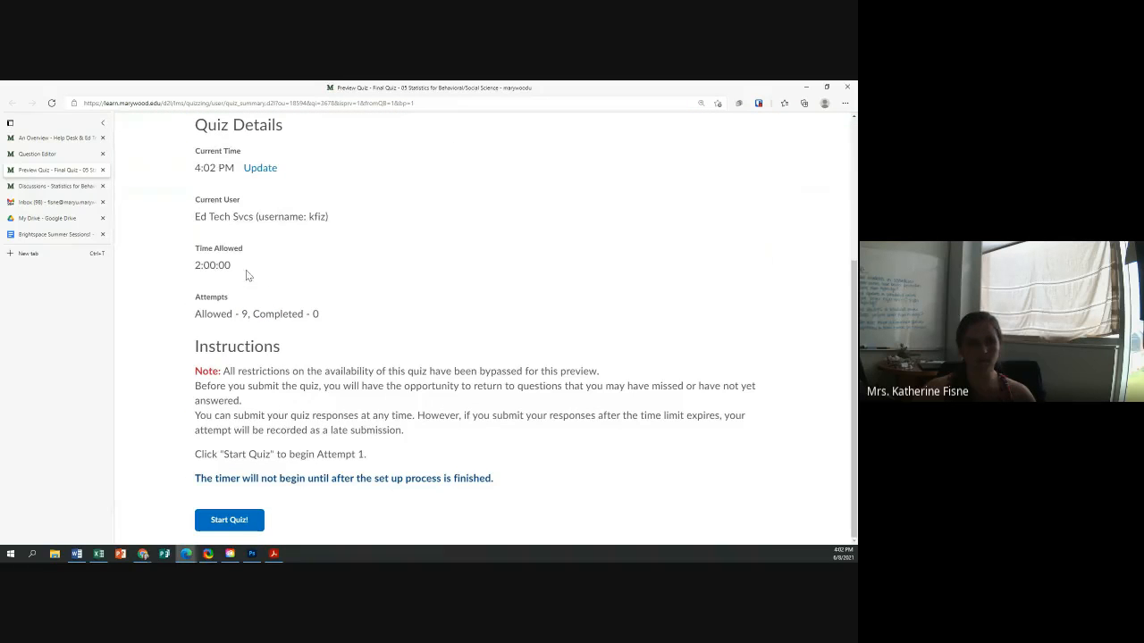
left_click_drag(247, 275, 159, 271)
left_click(242, 316)
left_click_drag(342, 319, 199, 313)
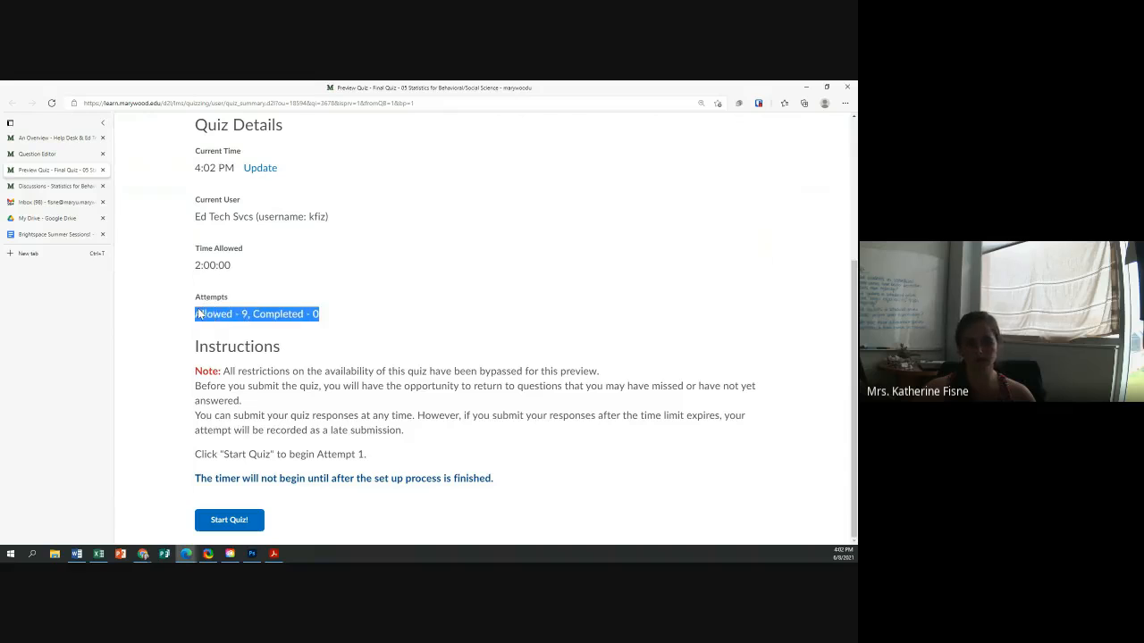
left_click(324, 364)
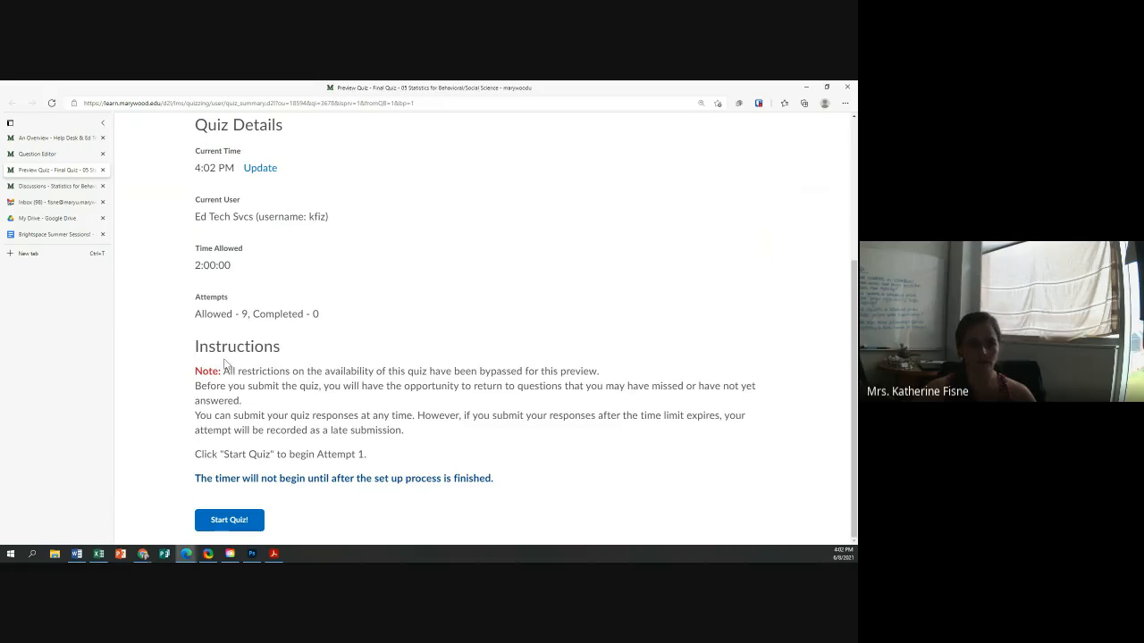
left_click_drag(201, 378, 615, 380)
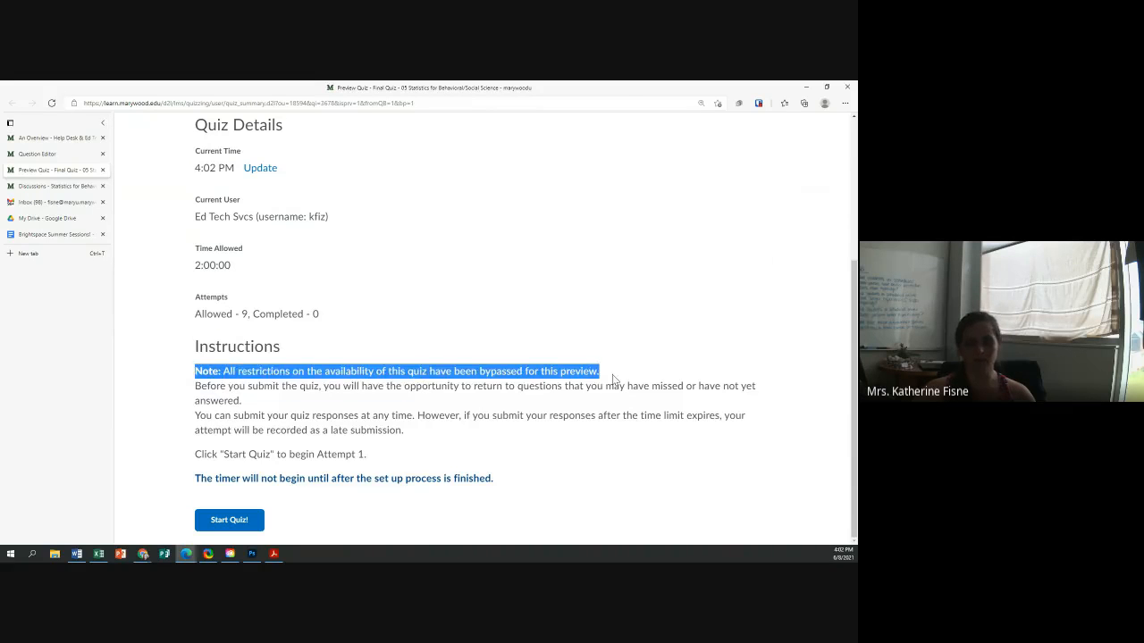
left_click(248, 416)
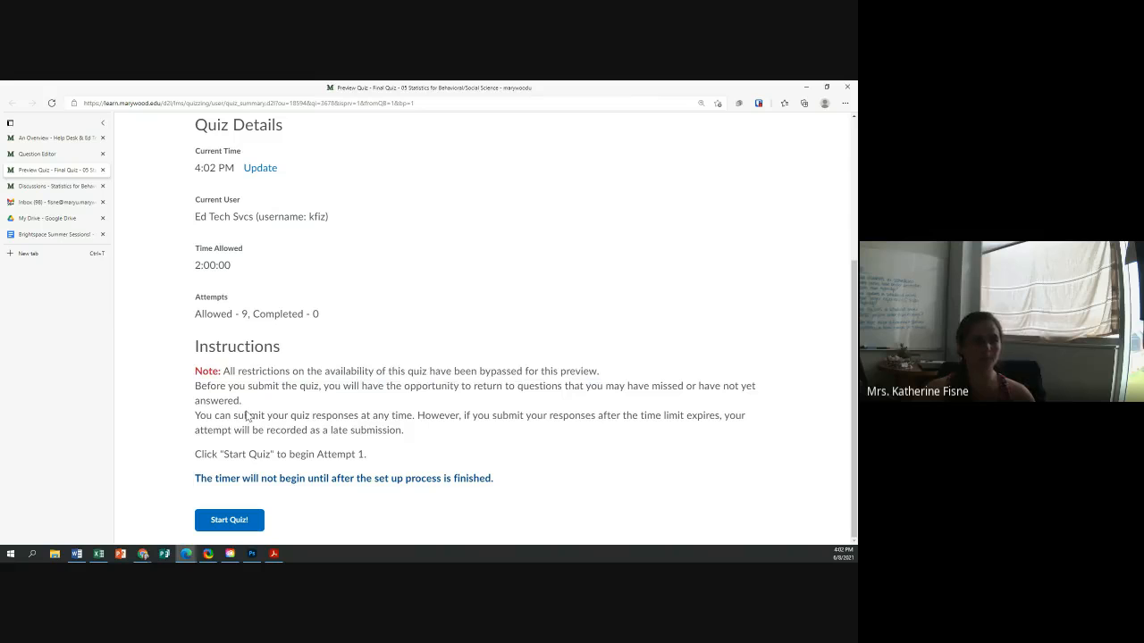
Start the preview attempt, check the time limit, time left and attempt number, and jump to question 2
left_click(230, 523)
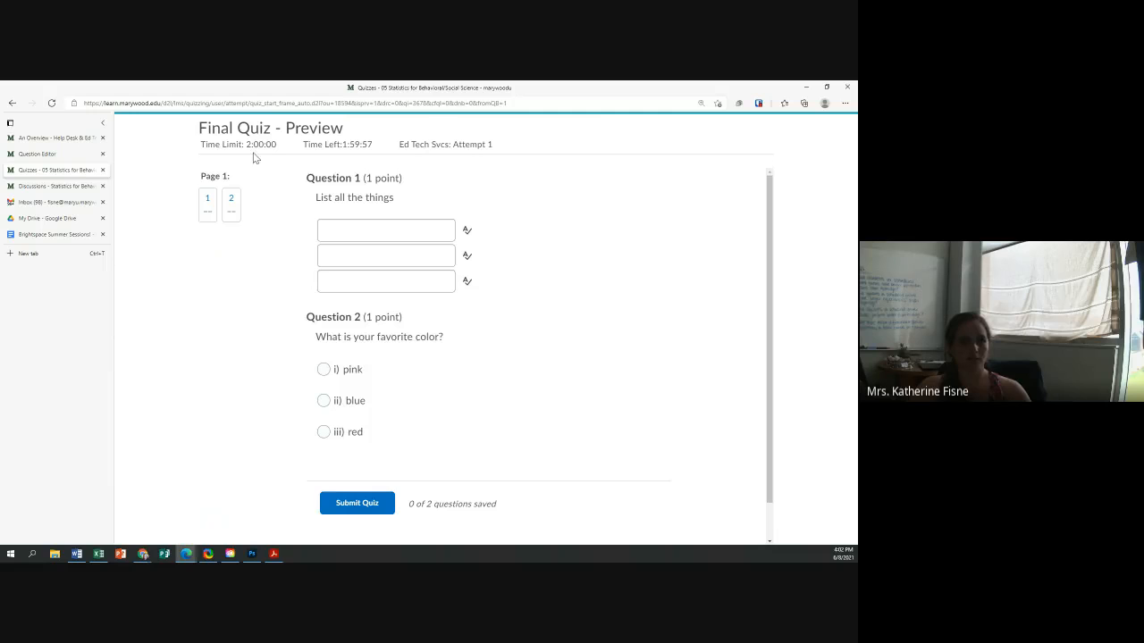
left_click_drag(246, 145, 385, 146)
left_click_drag(454, 145, 495, 147)
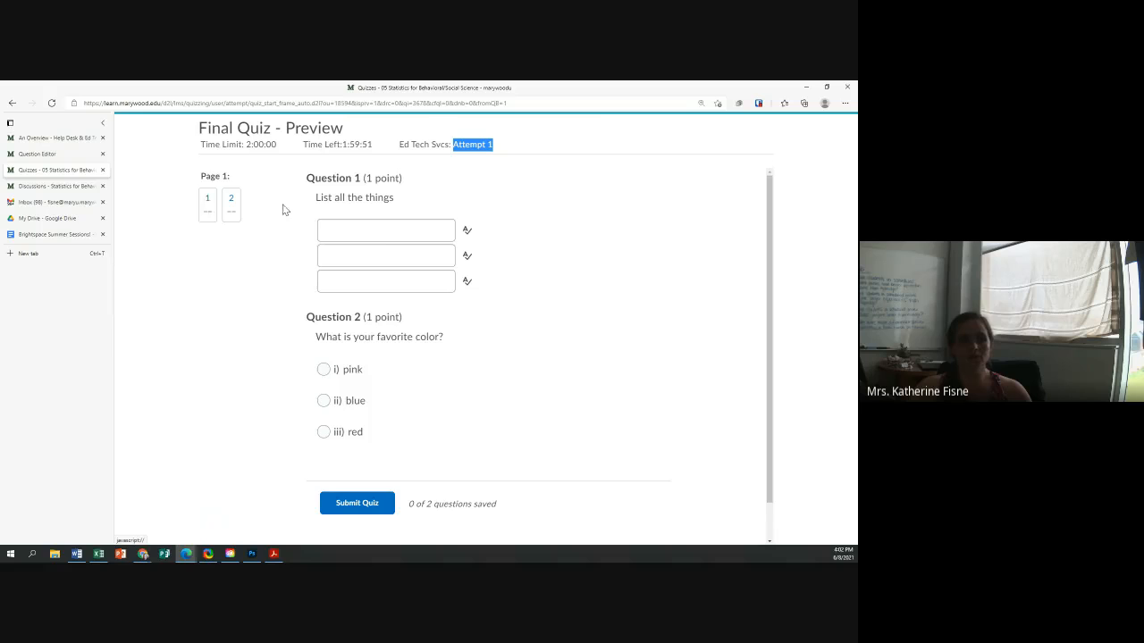
left_click(231, 218)
Answer question 1 with "cool", "this" and "is", and choose "red" for question 2
left_click(379, 193)
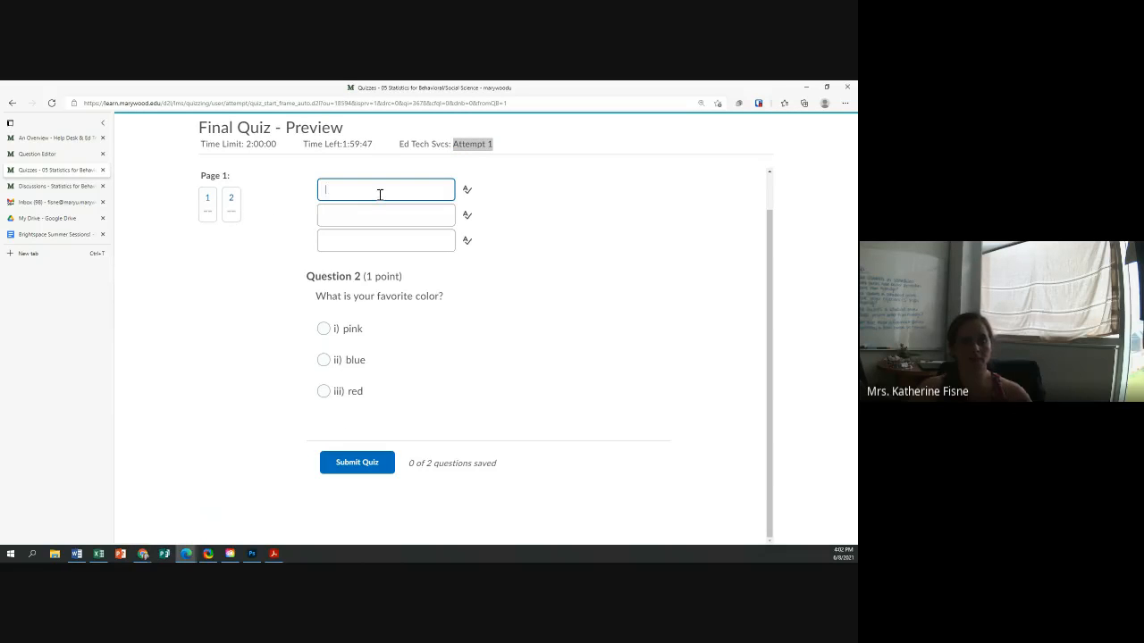
type("cool")
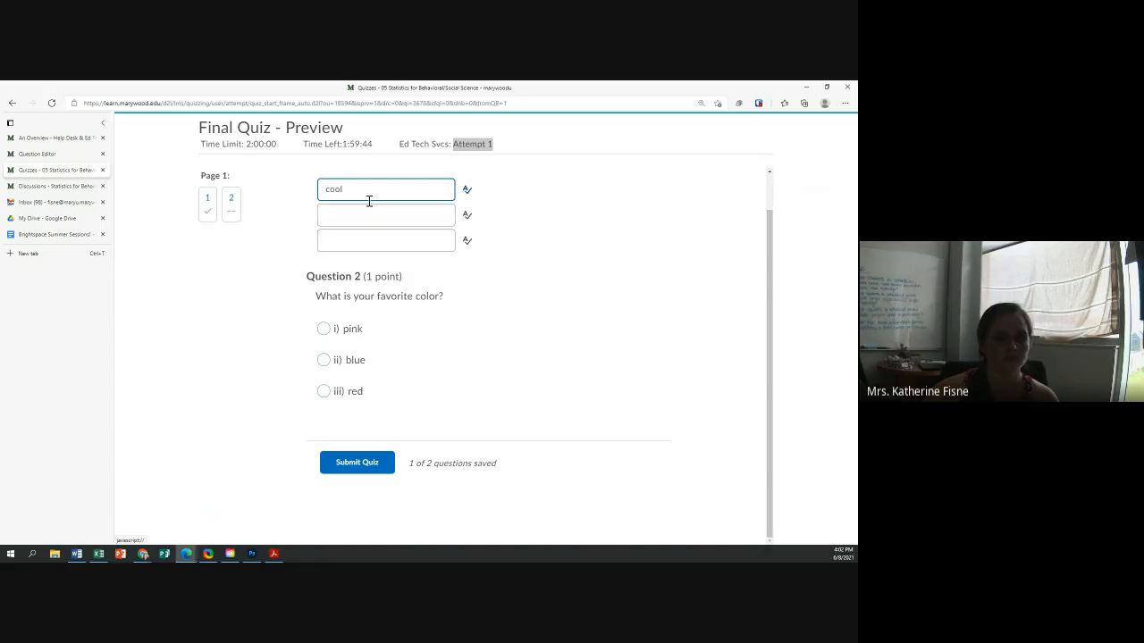
left_click(364, 211)
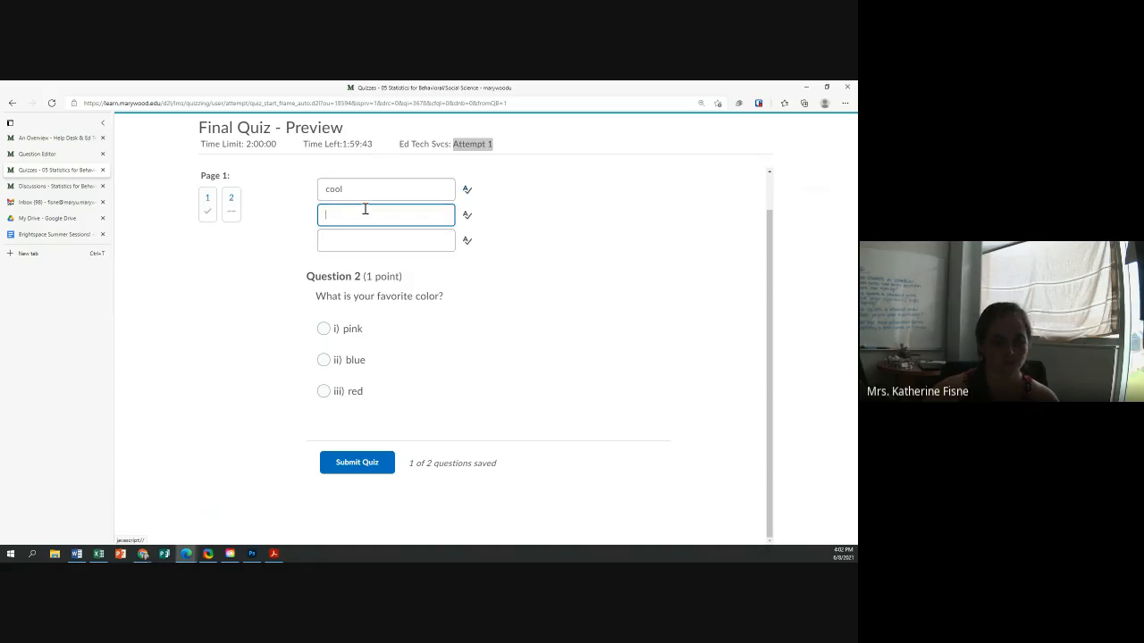
type("this")
left_click(360, 241)
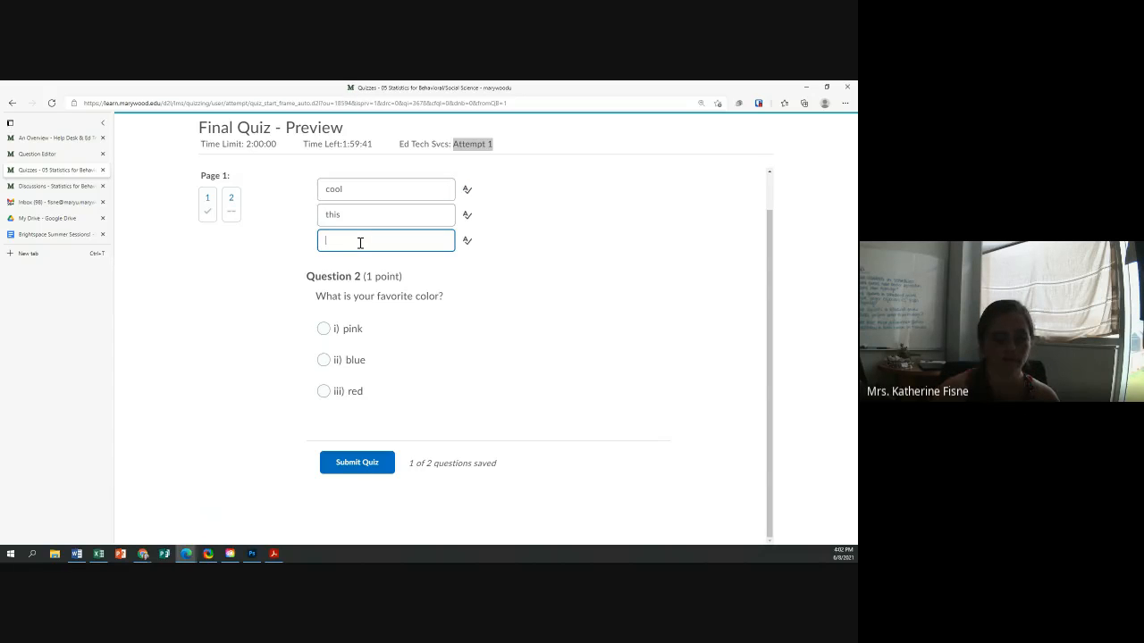
type("is")
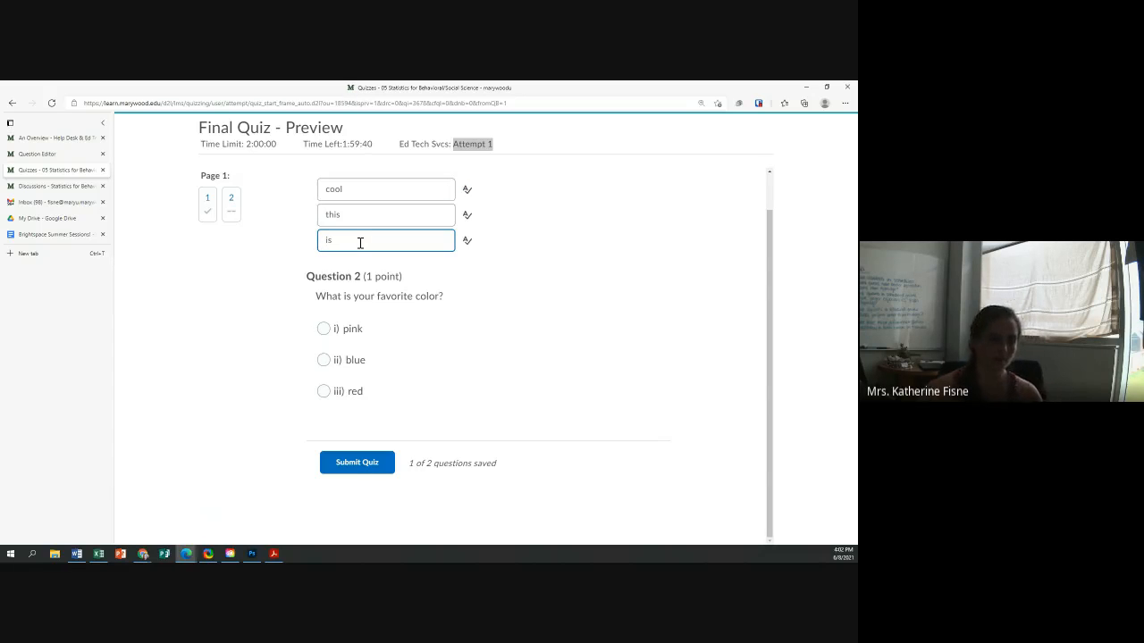
left_click(324, 392)
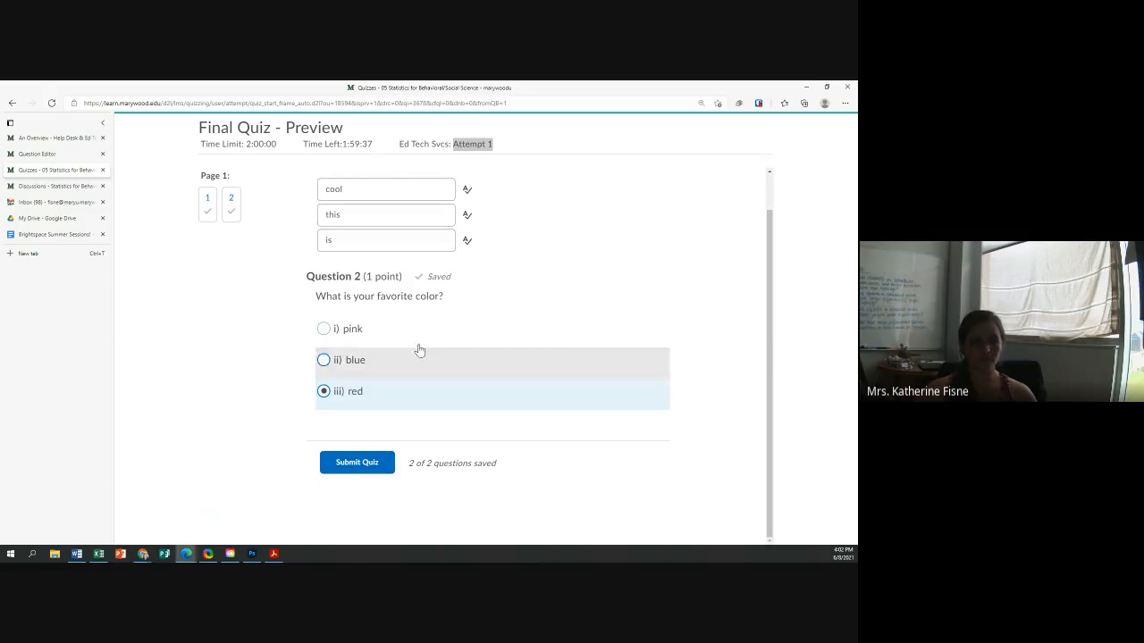
Revisit both questions, allow the preview attempt to be graded in the Grade Quiz area, and submit the quiz
left_click(208, 217)
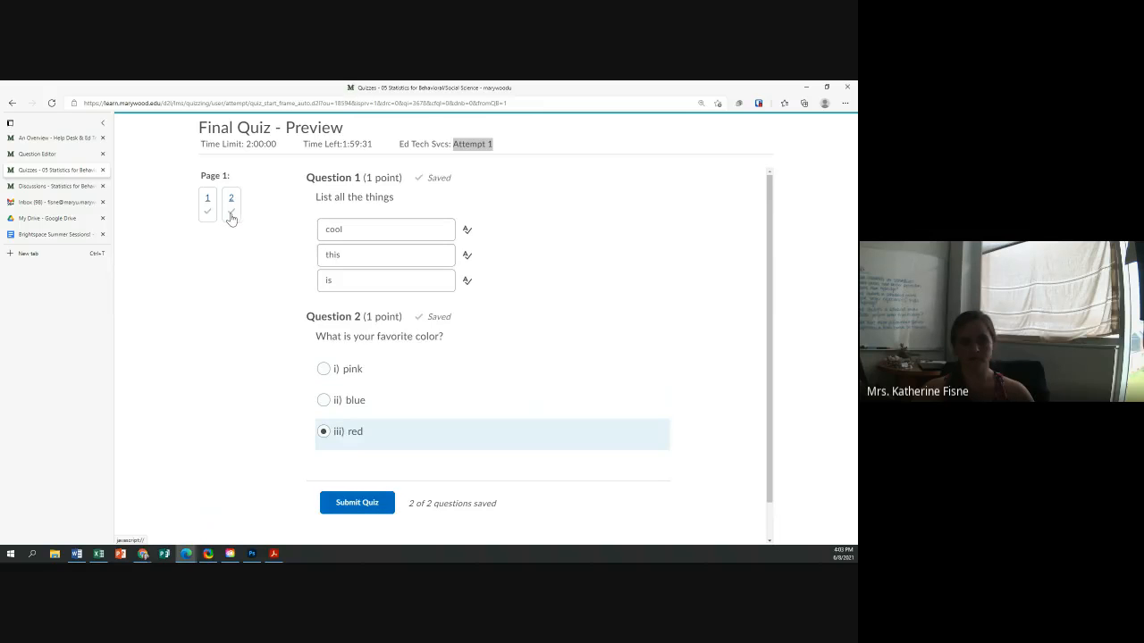
left_click(231, 218)
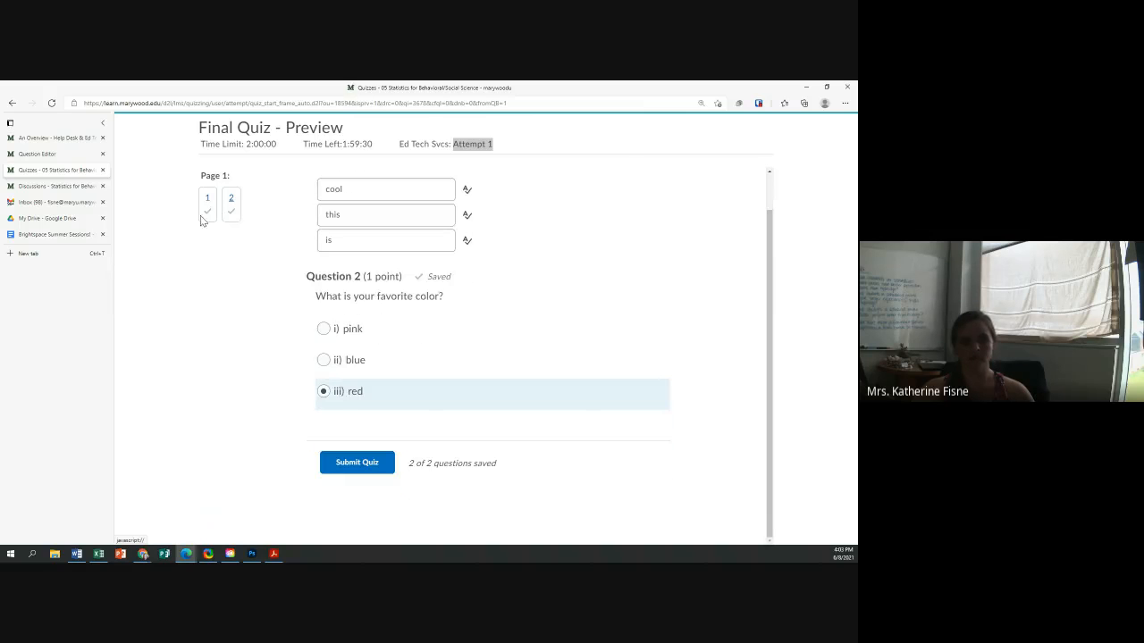
left_click(337, 466)
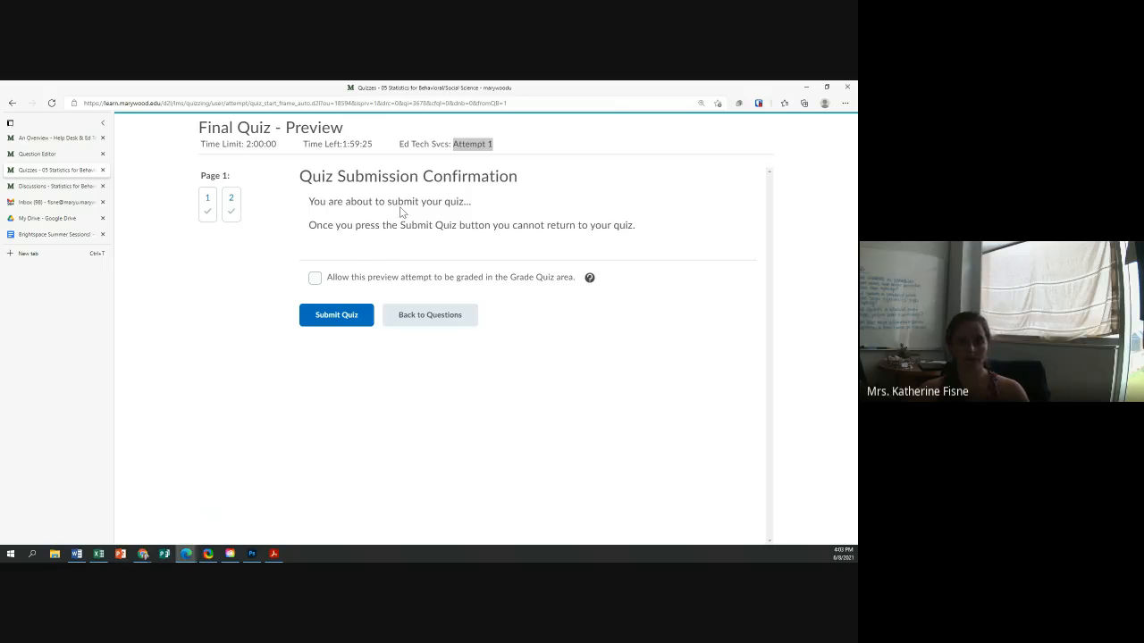
left_click(314, 278)
left_click(325, 327)
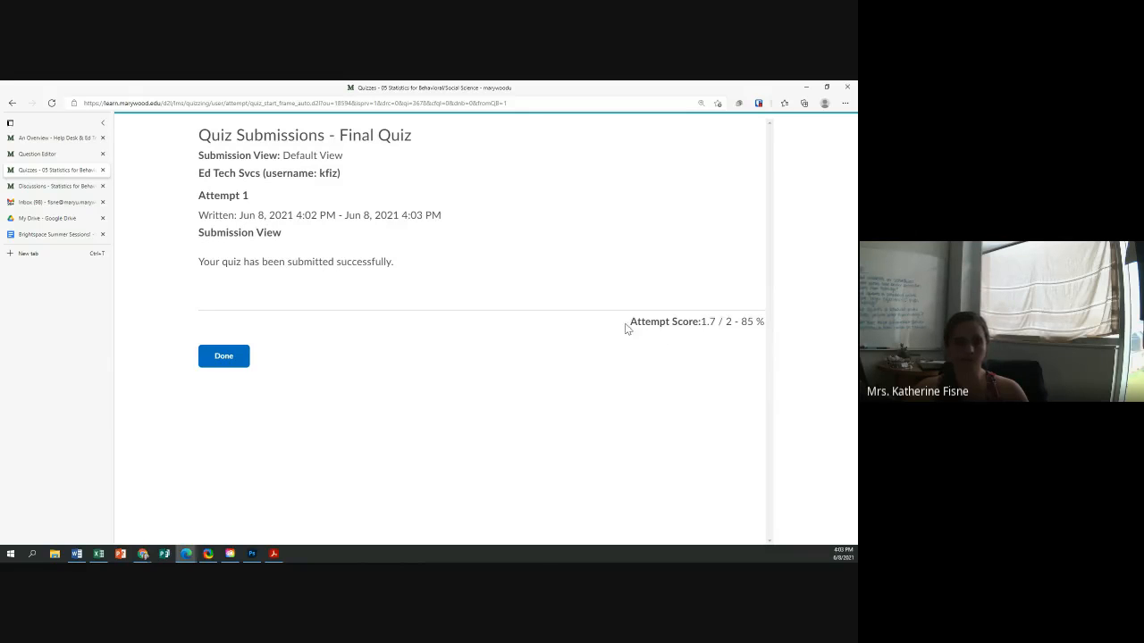
Check the submitted Final Quiz attempt's score, and reopen Attempt 1 from the submissions list to review it
left_click_drag(625, 328, 765, 328)
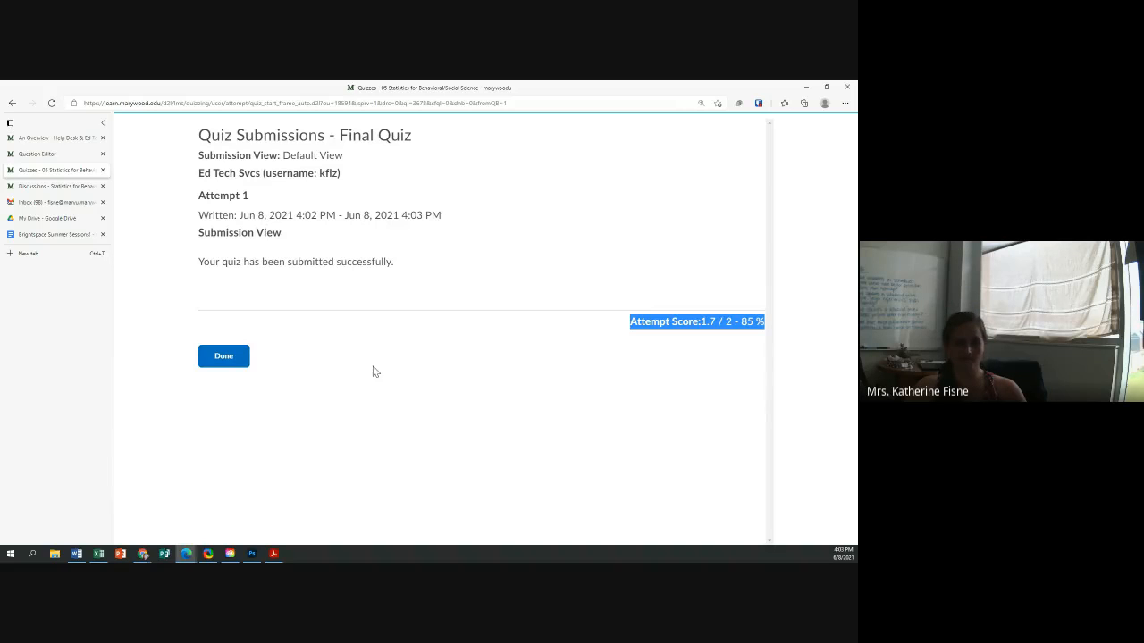
left_click(226, 364)
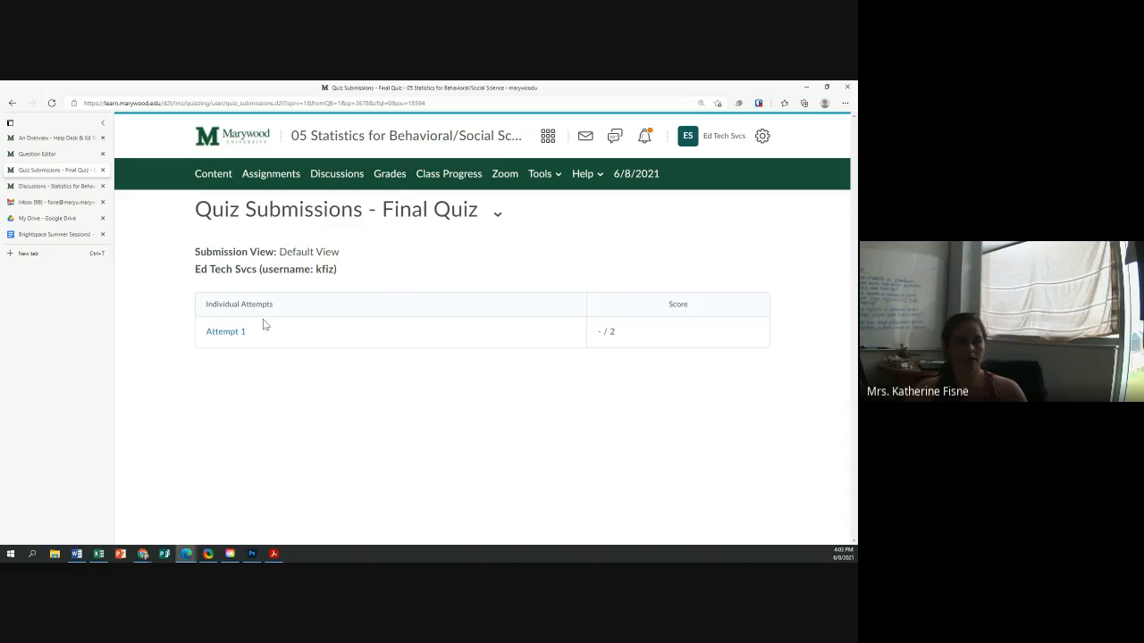
left_click(230, 332)
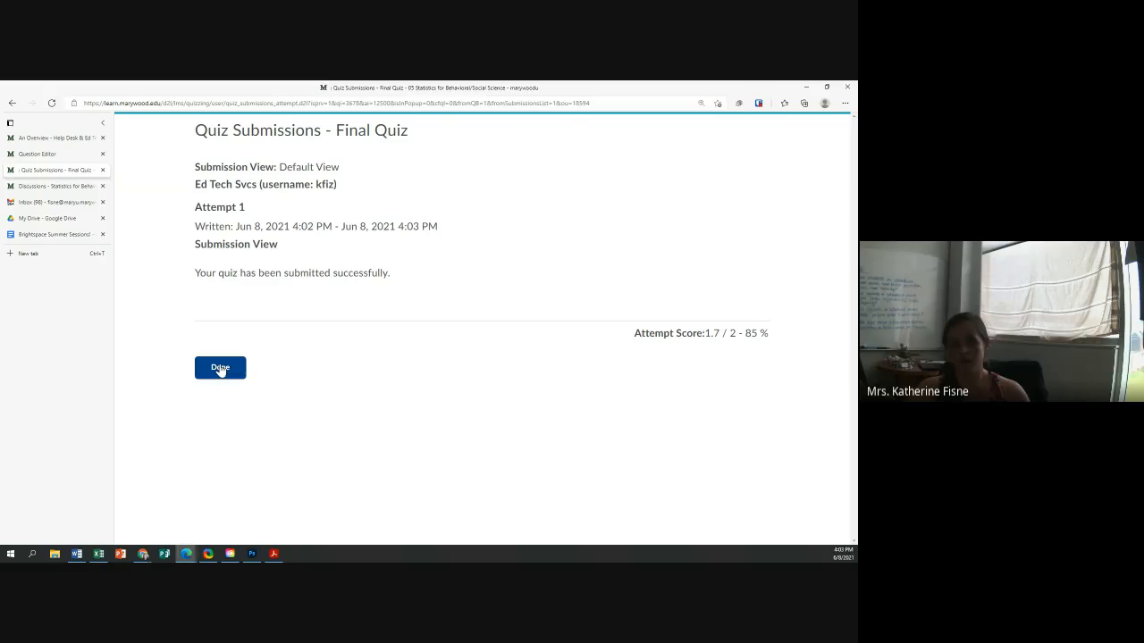
left_click(220, 368)
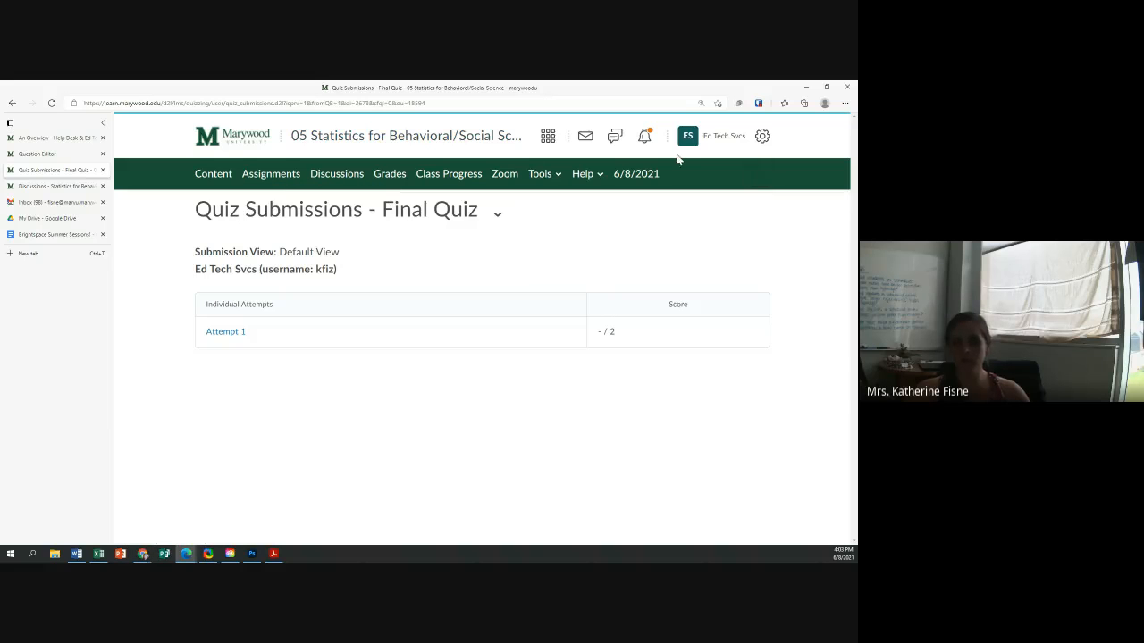
Open the Question Library from the course's quizzes area and view its import options
left_click(546, 179)
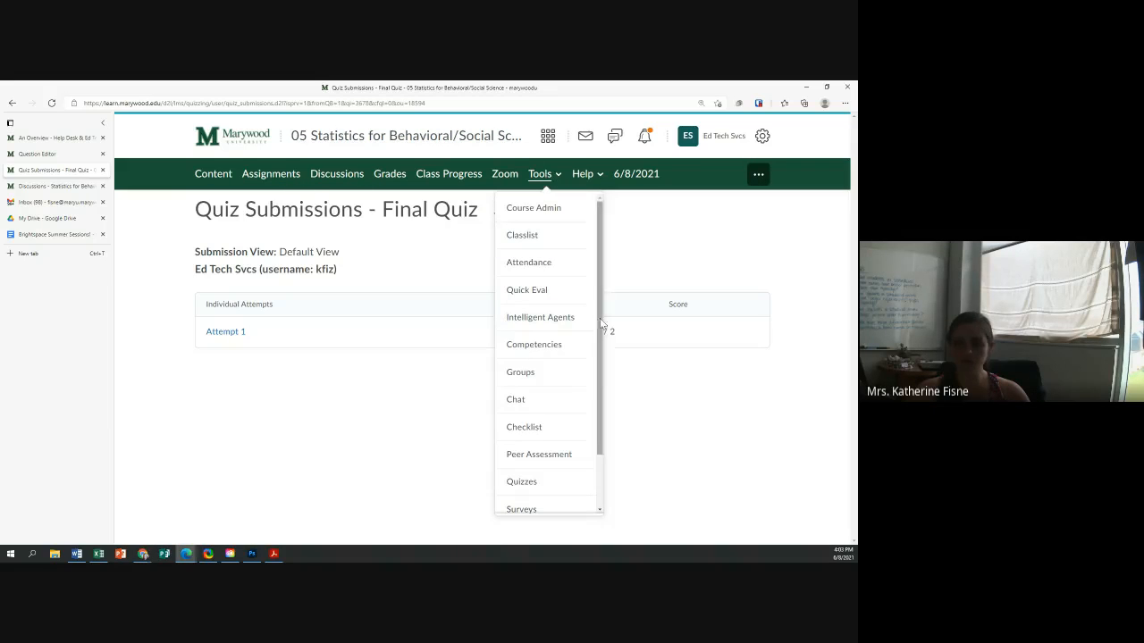
left_click(525, 483)
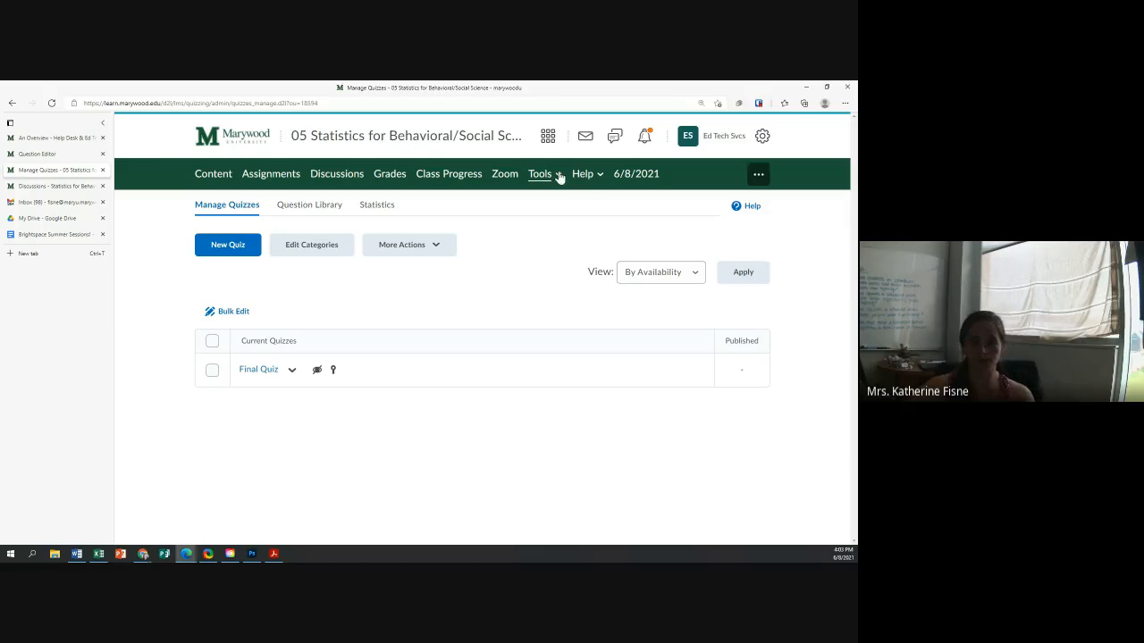
left_click(309, 207)
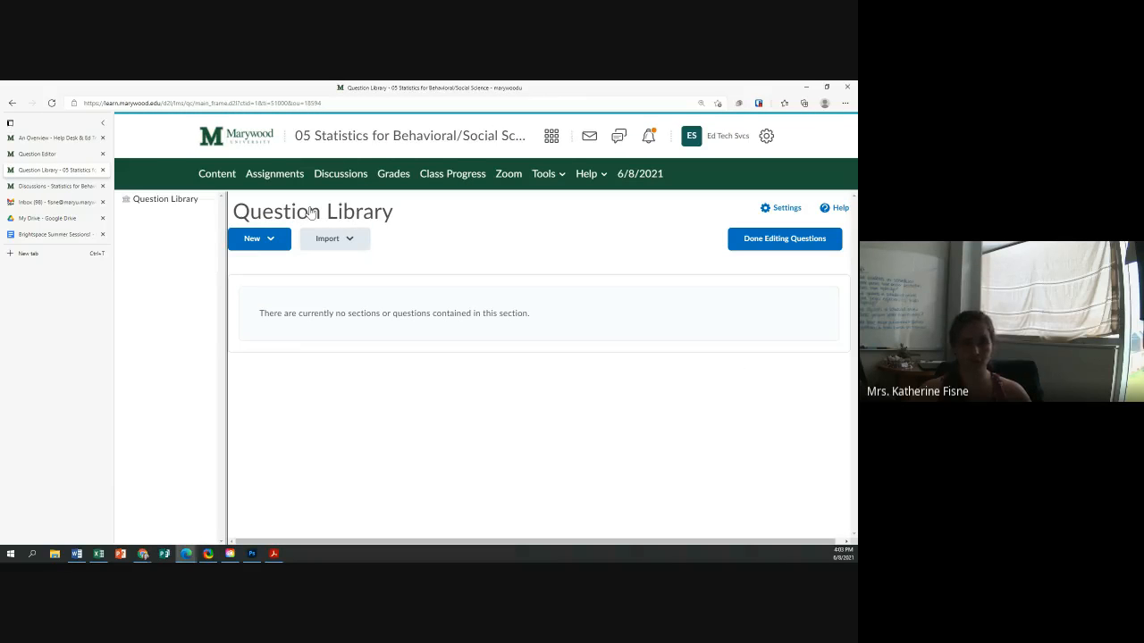
left_click(332, 239)
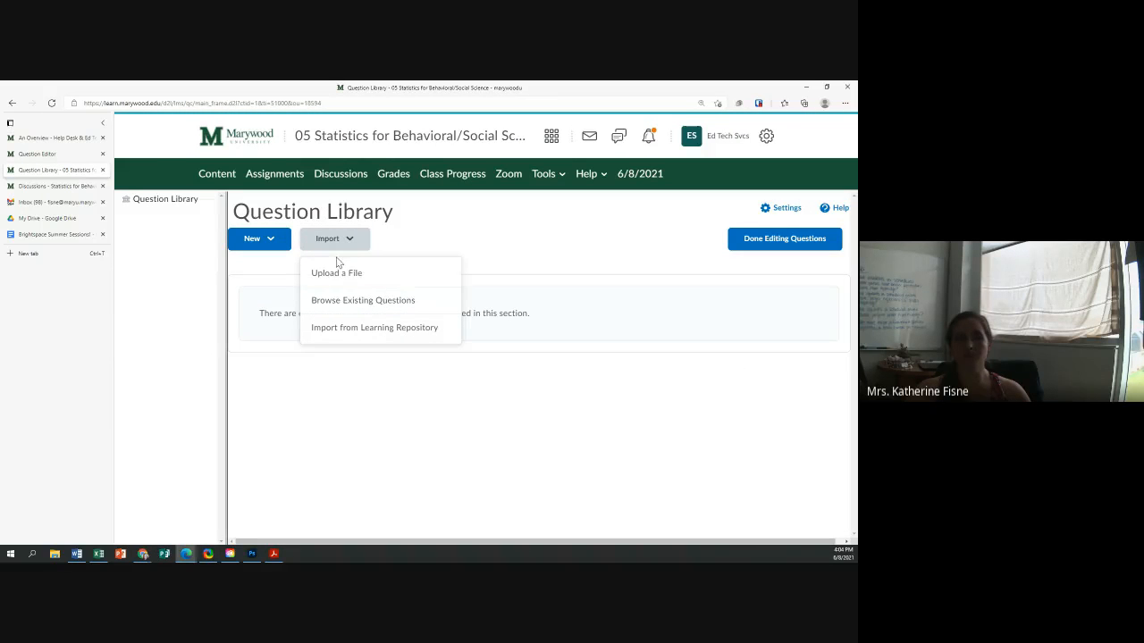
Create a library section titled "Chapter 1 Questions" with title and text hidden from learners and its questions shuffled
left_click(266, 241)
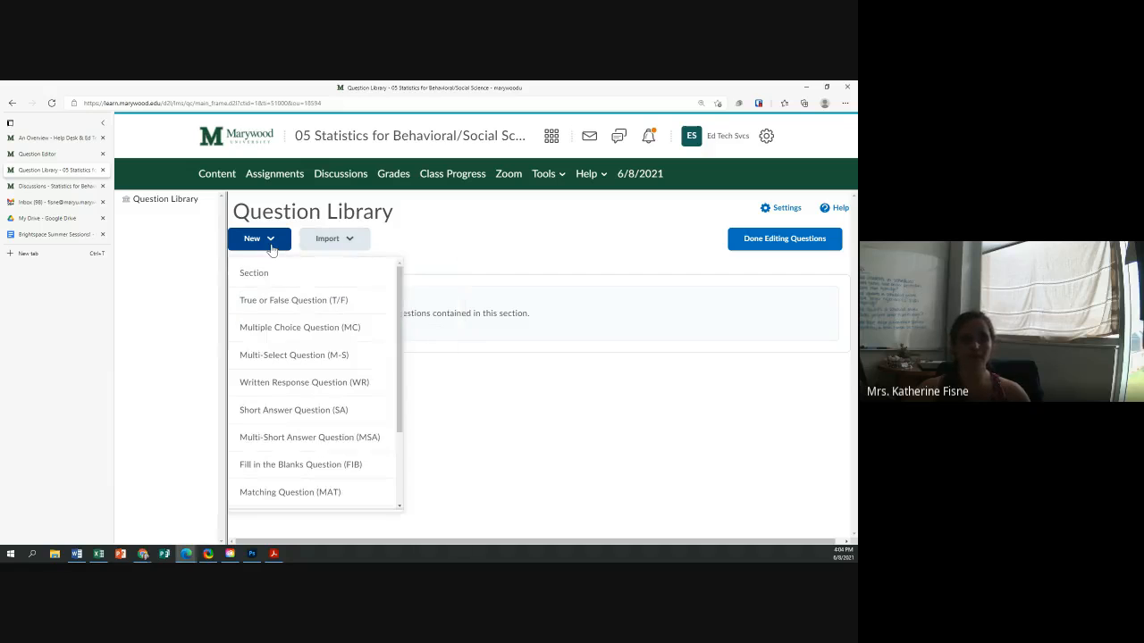
left_click(259, 275)
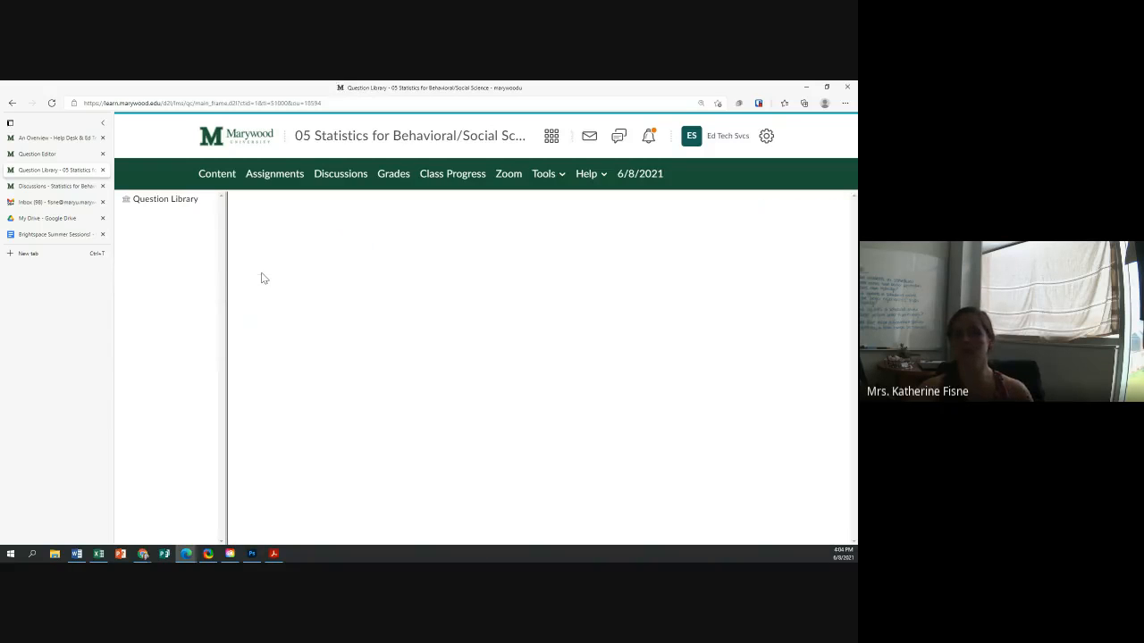
left_click(272, 186)
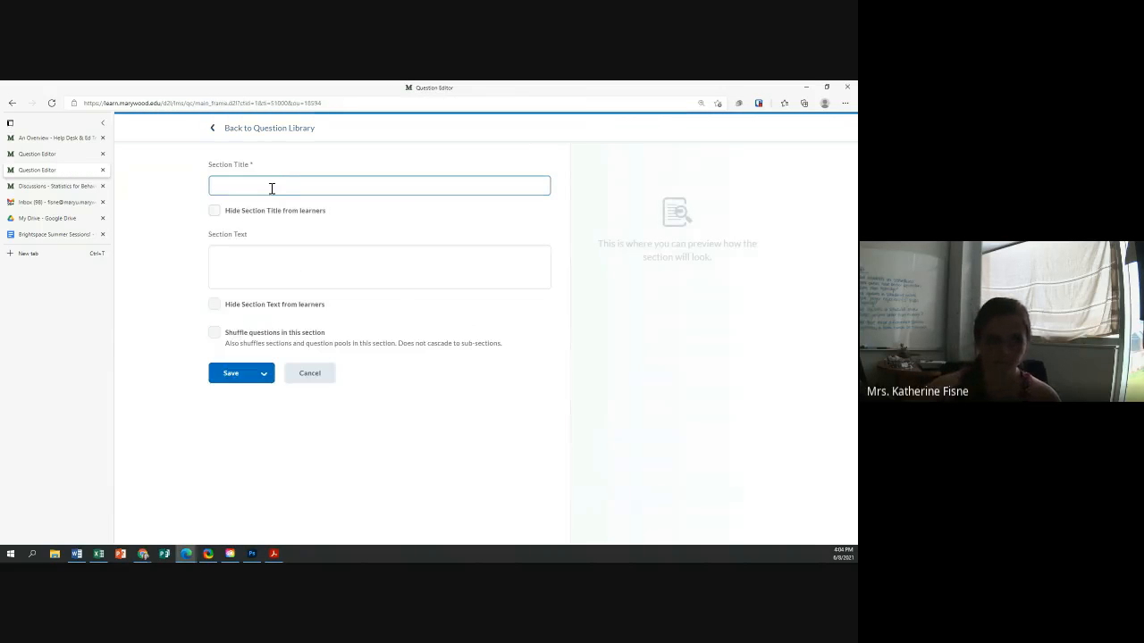
type("Chapter 1 Questions")
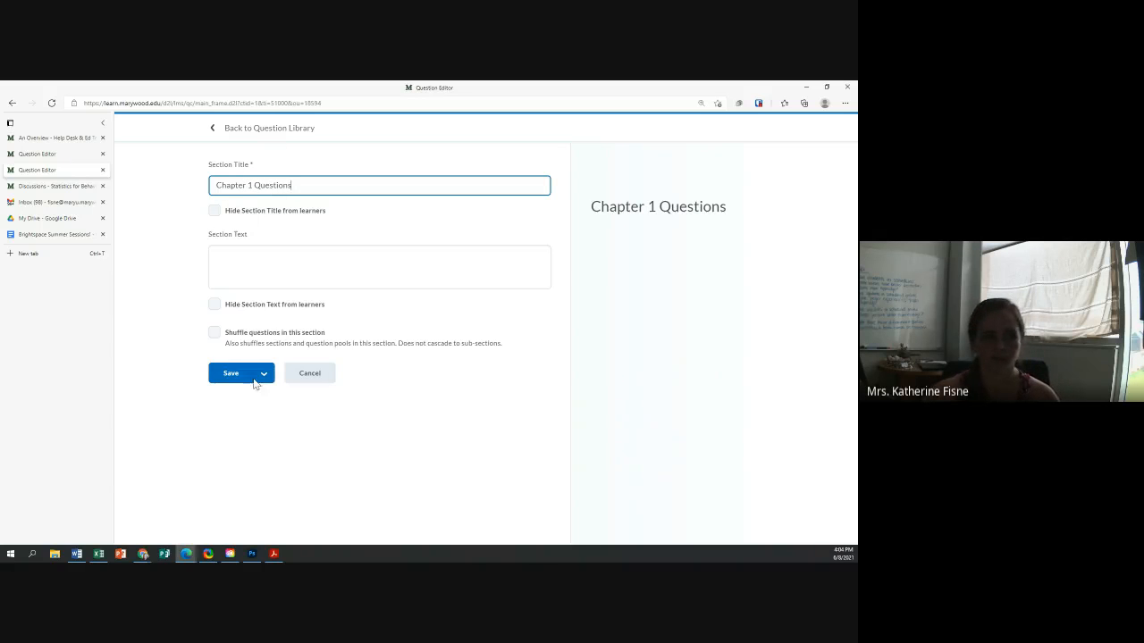
left_click(215, 210)
left_click(213, 305)
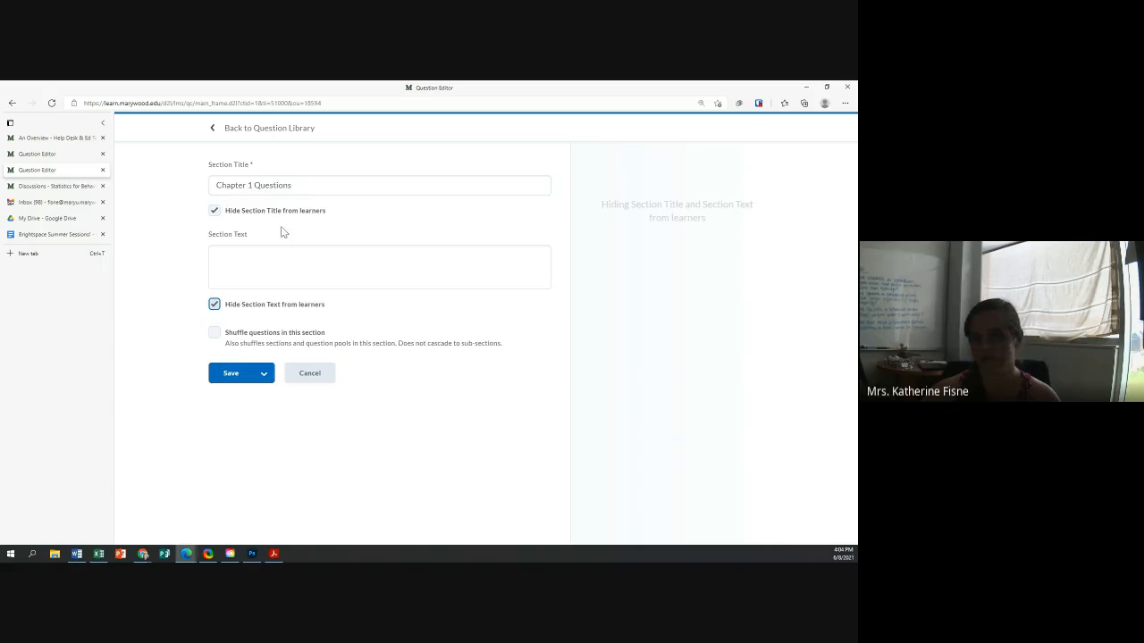
left_click(214, 332)
left_click(234, 373)
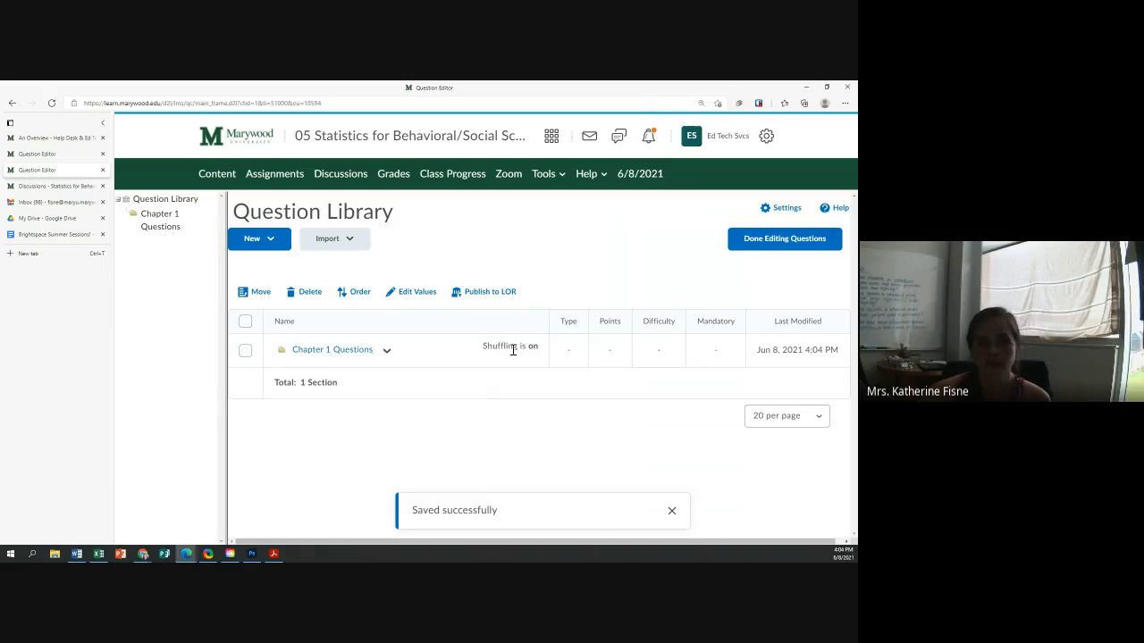
Add a true or false question "T/r" to the Chapter 1 Questions section with True as the correct answer
left_click(302, 349)
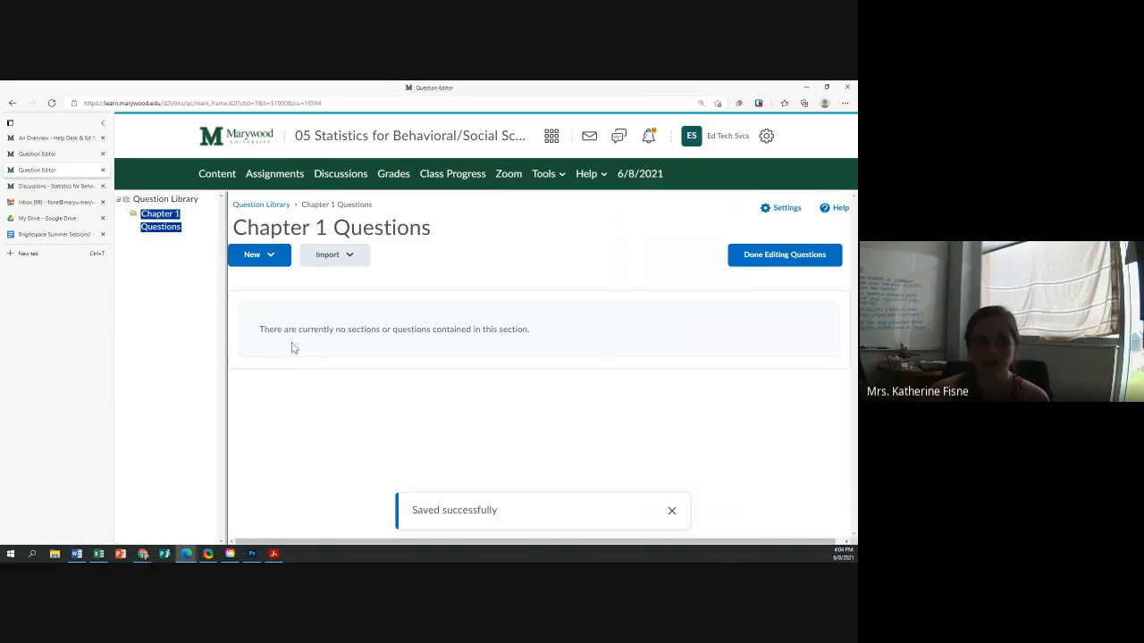
left_click(274, 255)
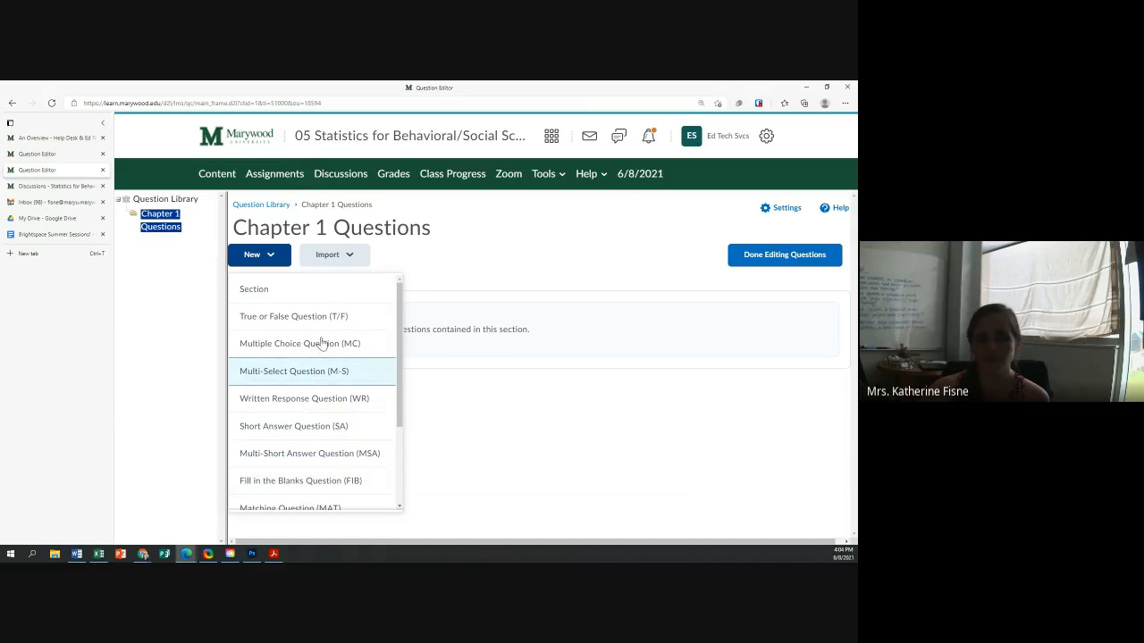
left_click(301, 317)
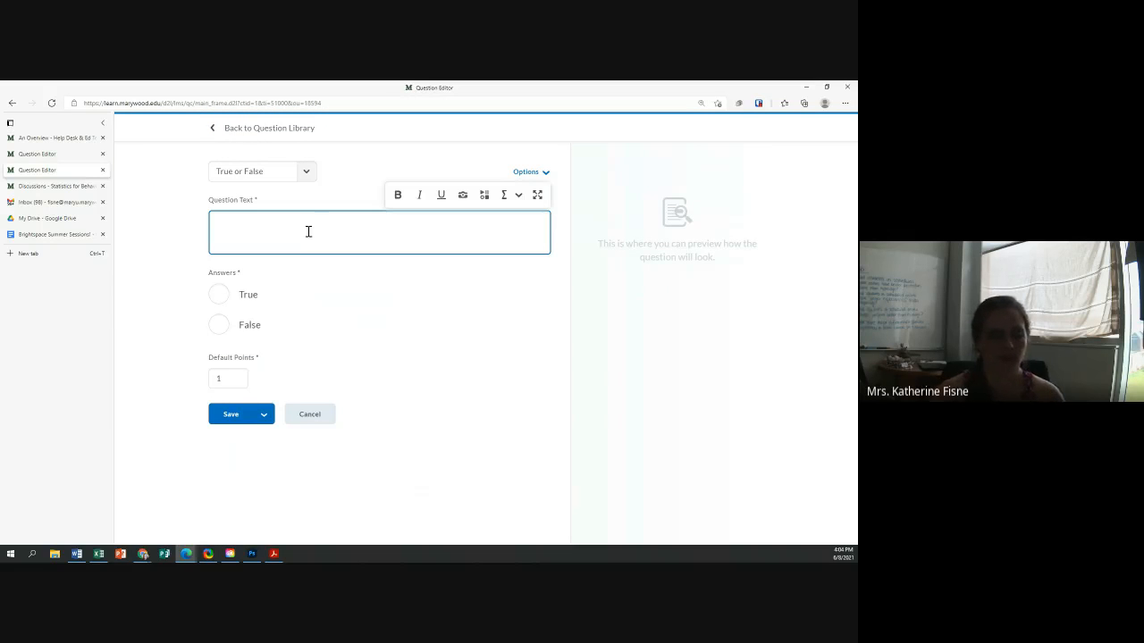
type("T/r")
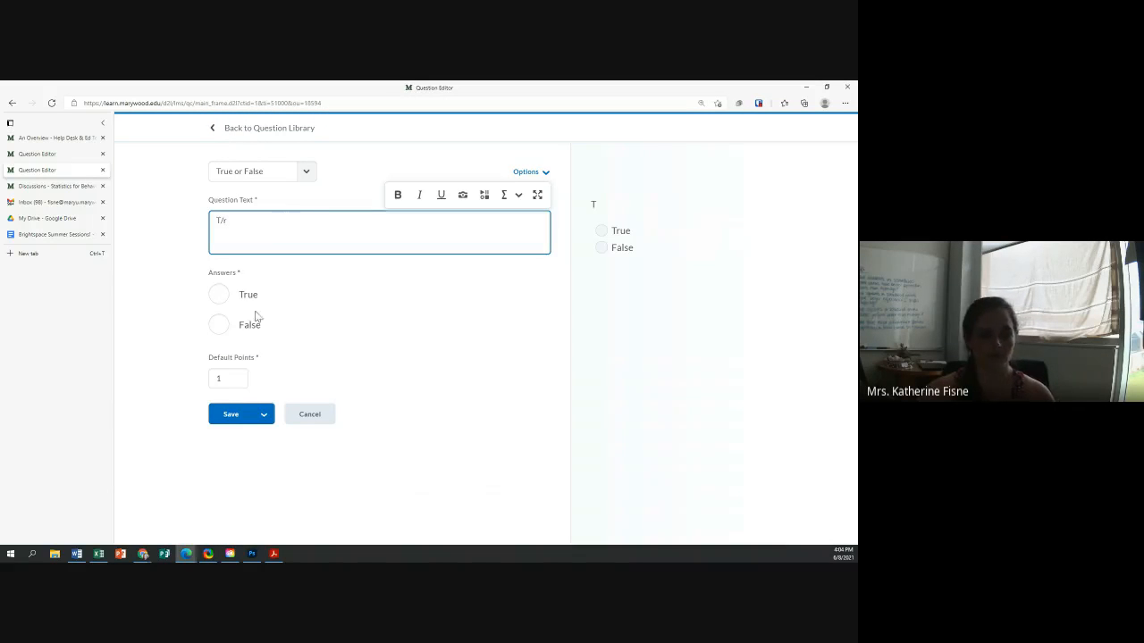
left_click(219, 295)
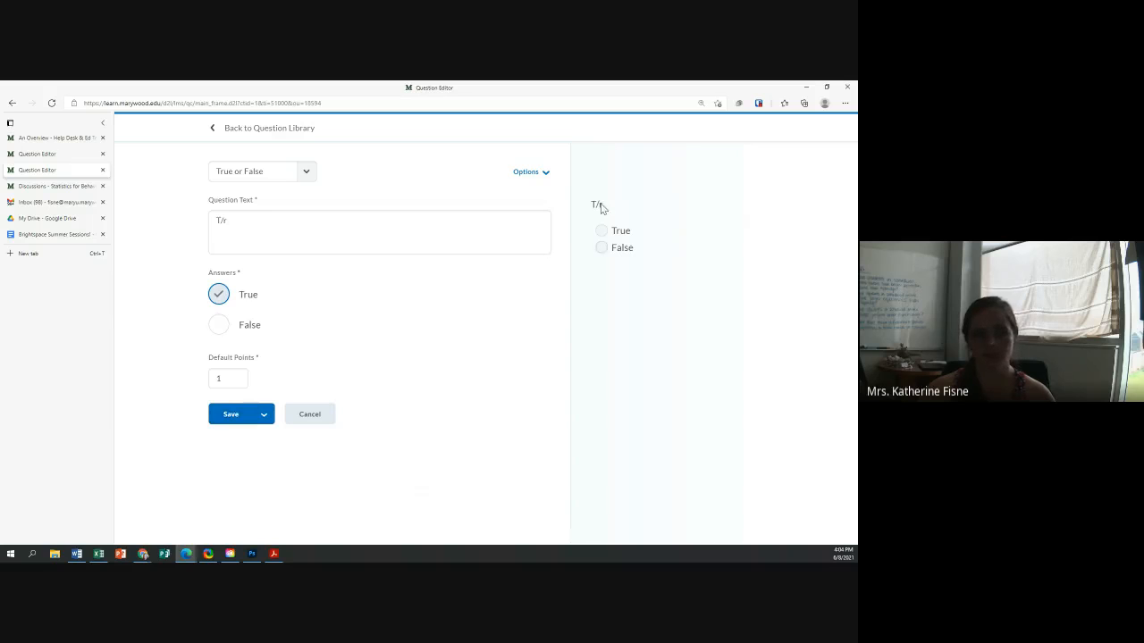
left_click(215, 413)
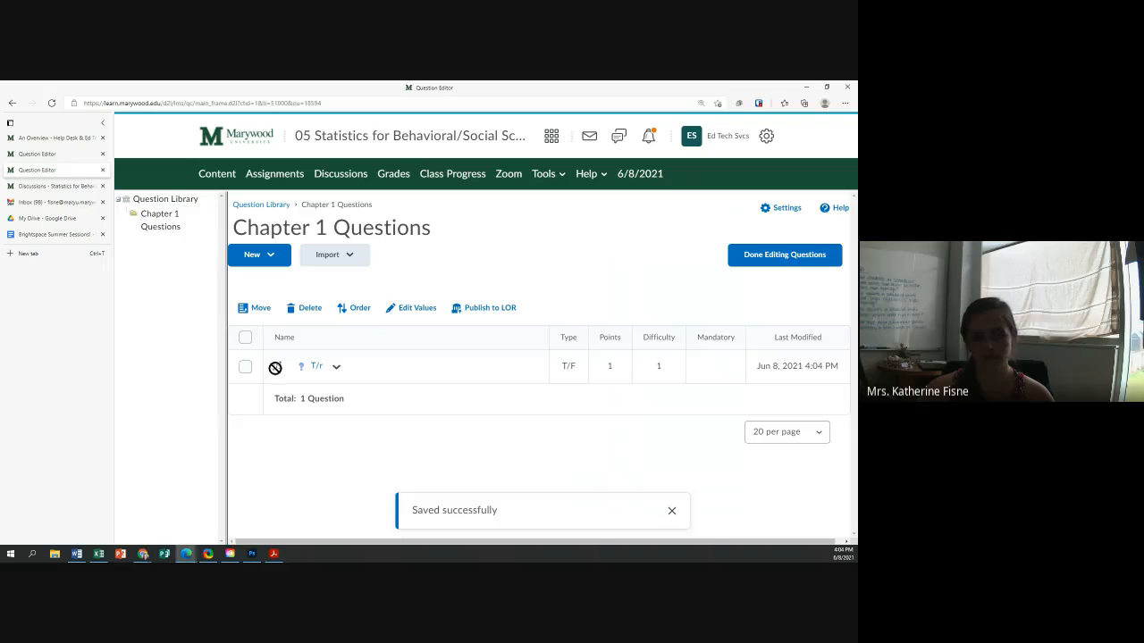
Start a multiple choice question with the text "Things" in the section and remove its custom weights and enumeration
left_click(257, 257)
left_click(277, 344)
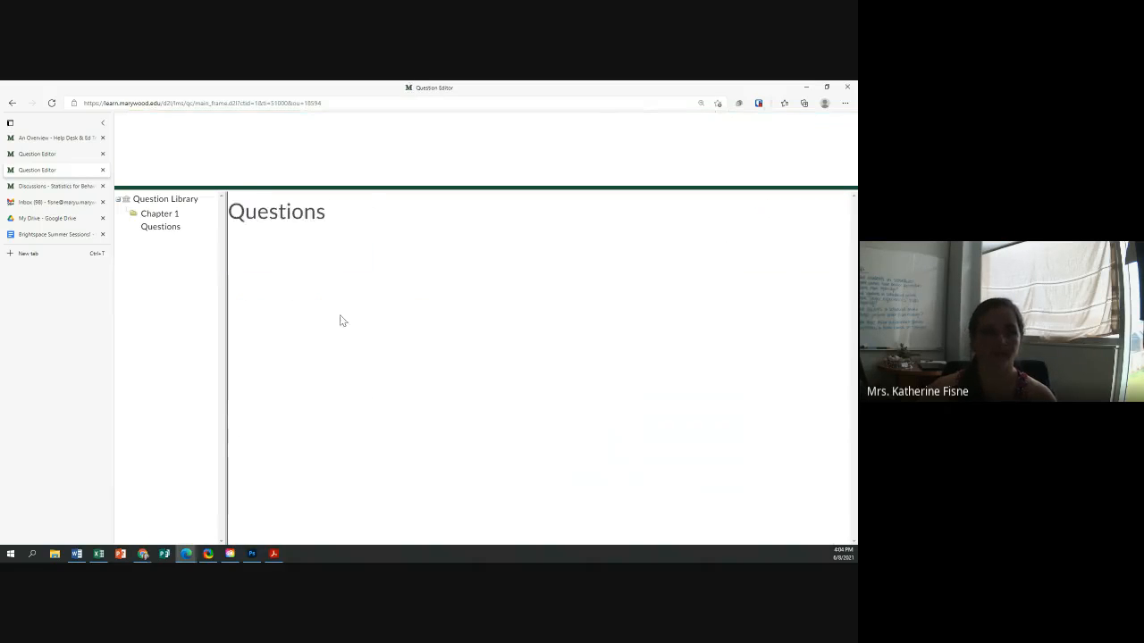
left_click(286, 237)
type("Things")
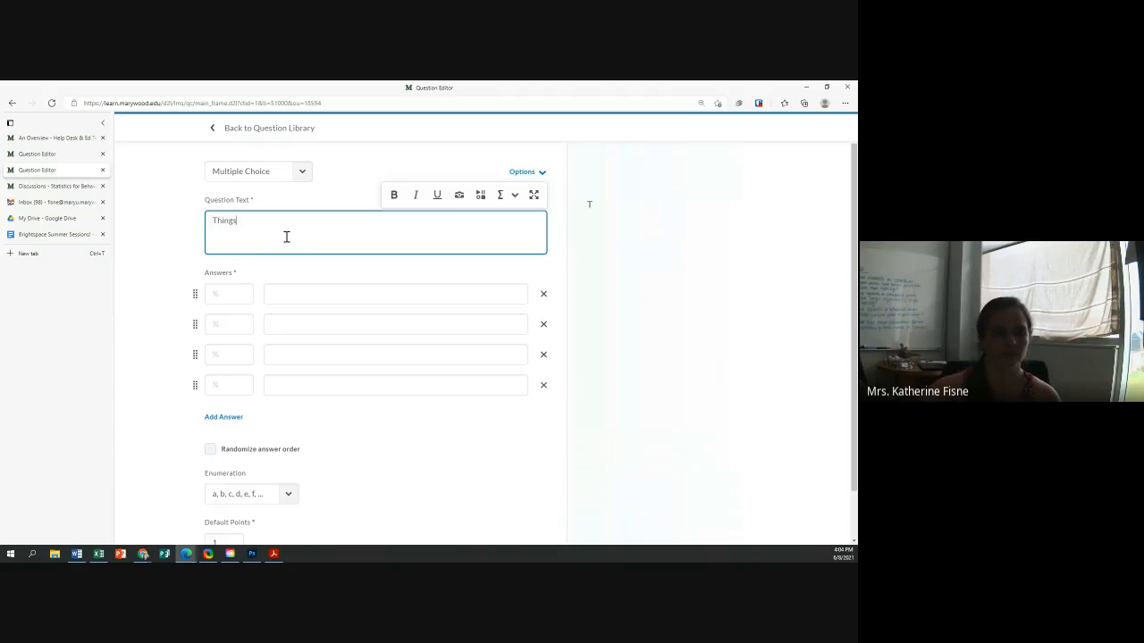
left_click(314, 293)
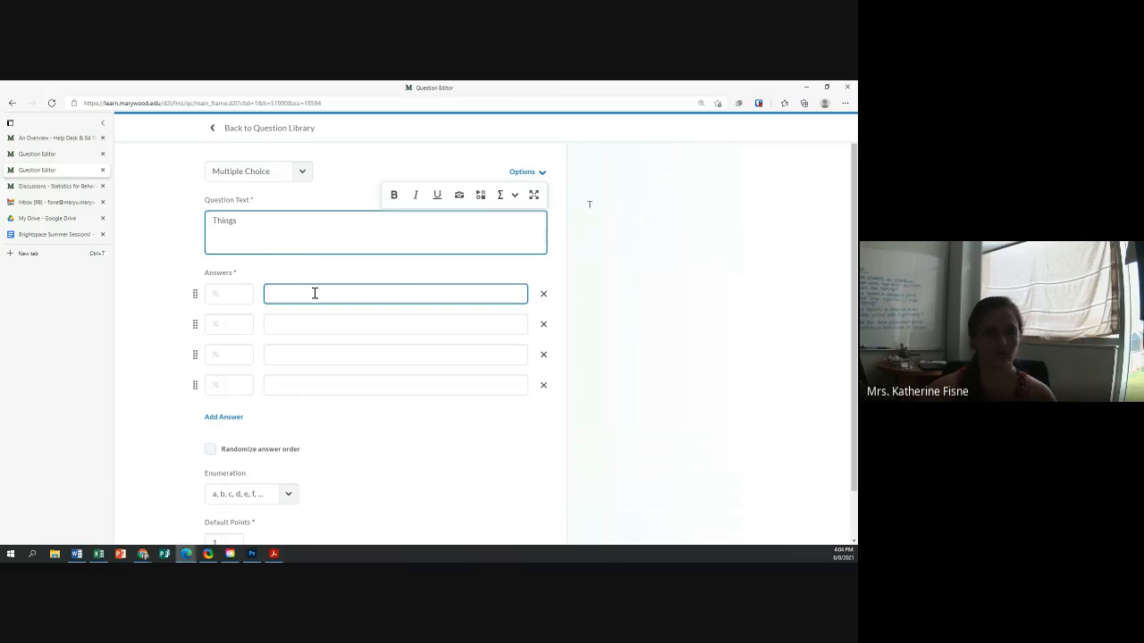
left_click(539, 172)
left_click(218, 295)
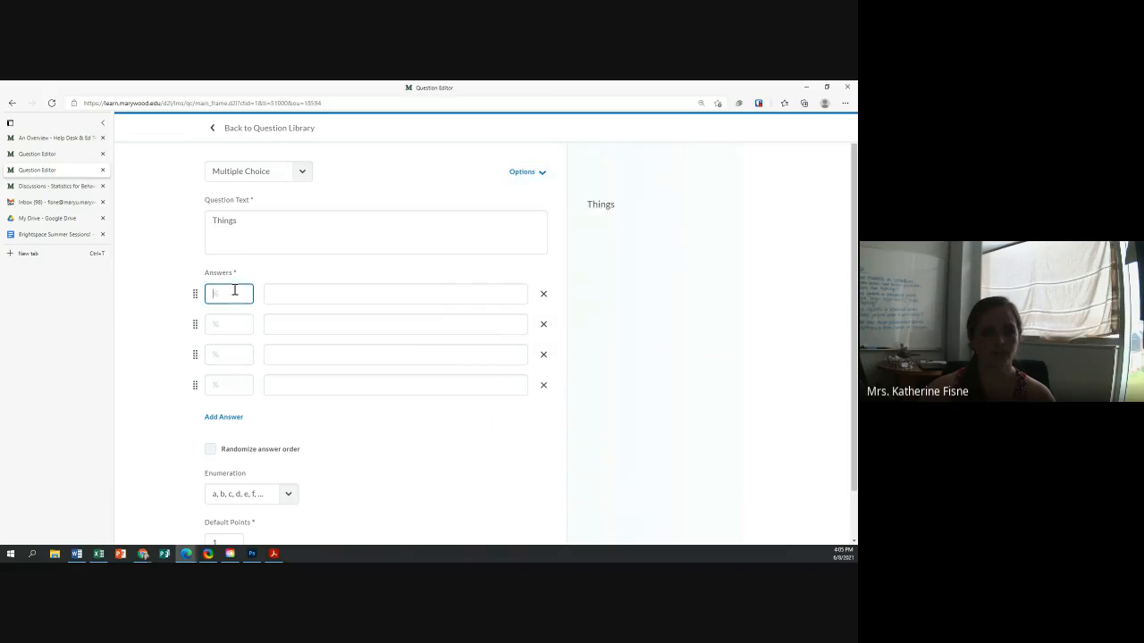
left_click(534, 171)
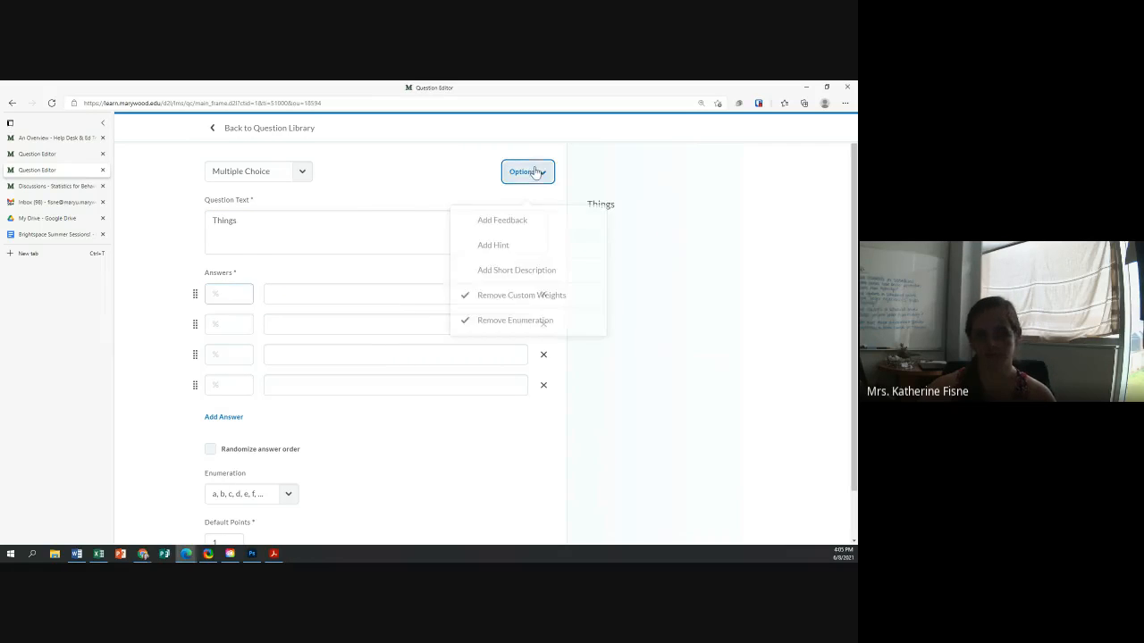
left_click(478, 296)
left_click(470, 323)
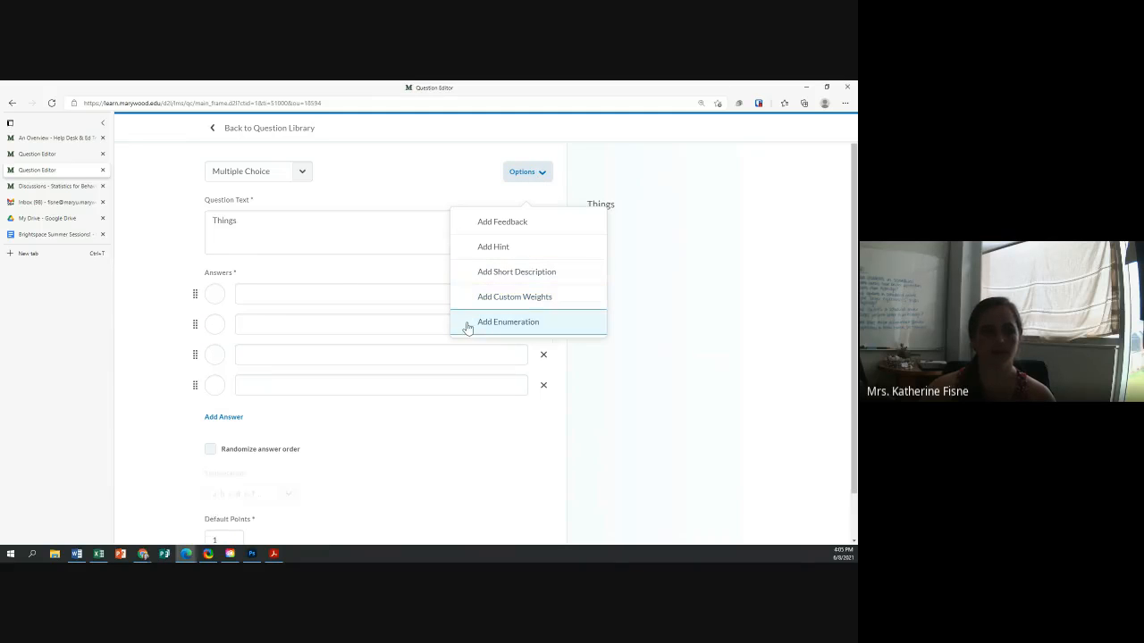
Enter answers 1, 2, 3 and 4 for "Things", mark 2 as correct, randomize the answer order and save the question
left_click(261, 295)
type("1")
left_click(250, 324)
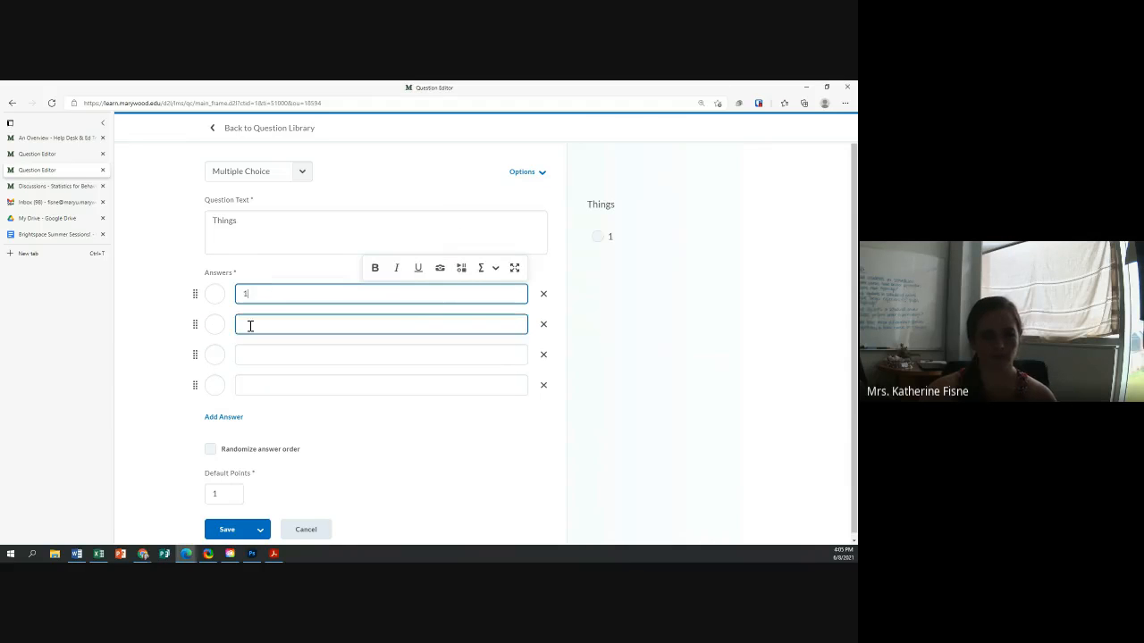
type("2")
left_click(265, 361)
type("3")
left_click(267, 382)
type("4")
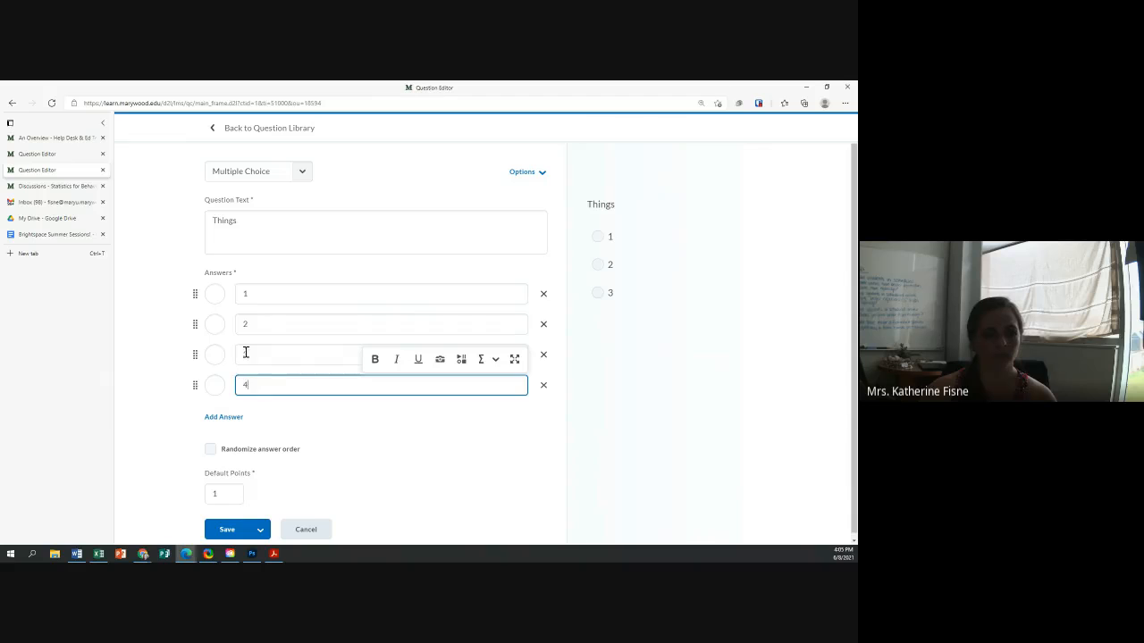
left_click(215, 323)
left_click(208, 444)
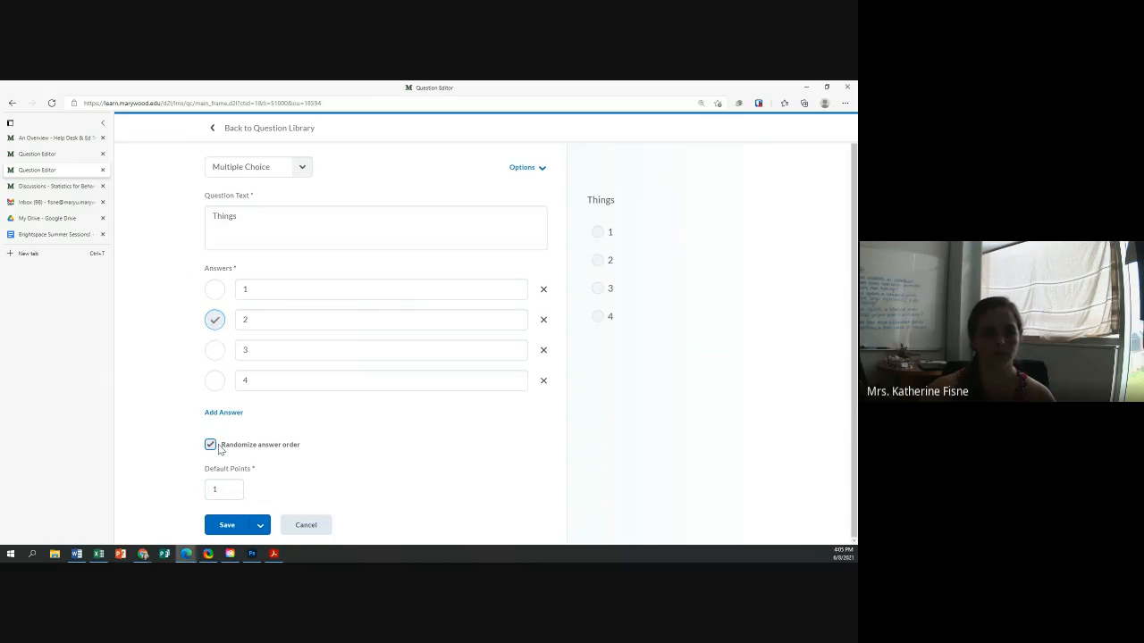
left_click(225, 528)
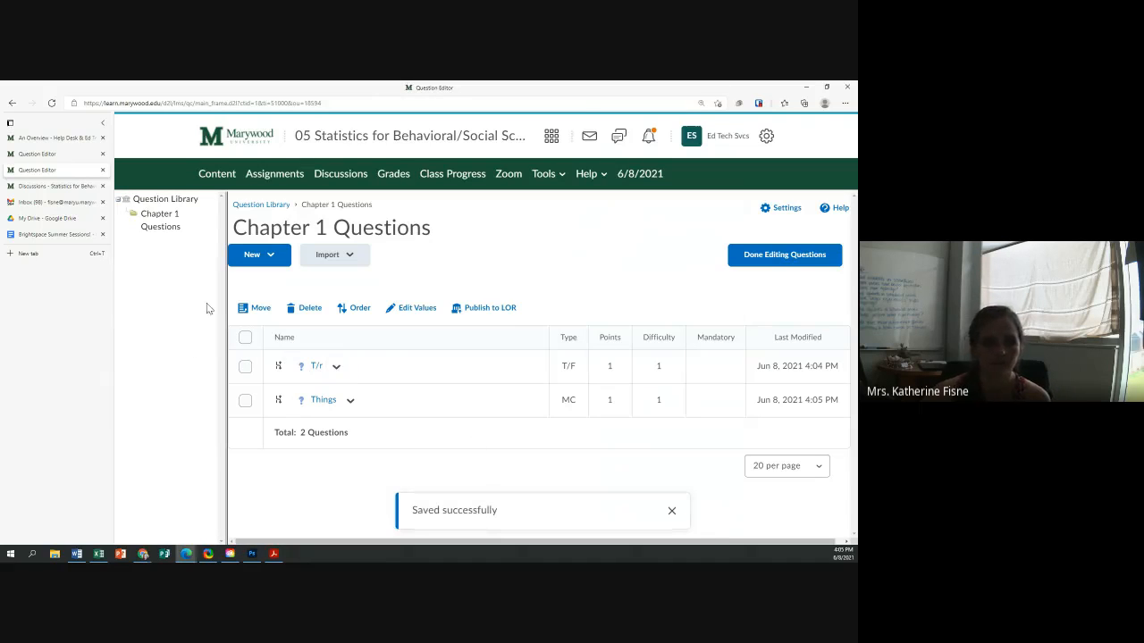
Start a multi-select question with the text "Choose stuff" in the Chapter 1 Questions section
left_click(262, 255)
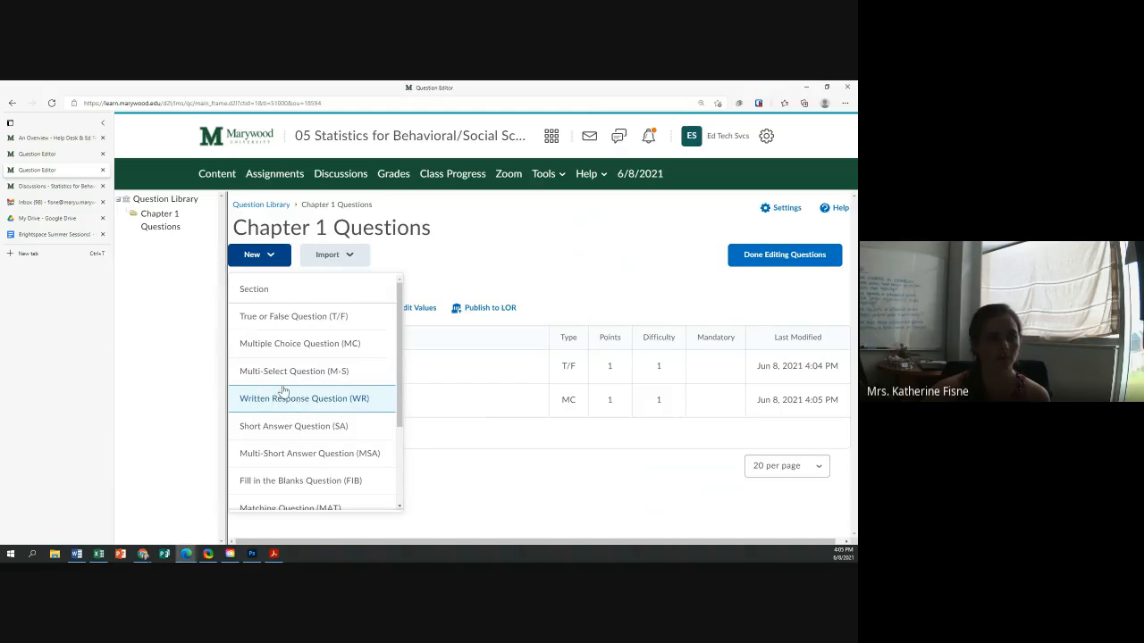
left_click(282, 377)
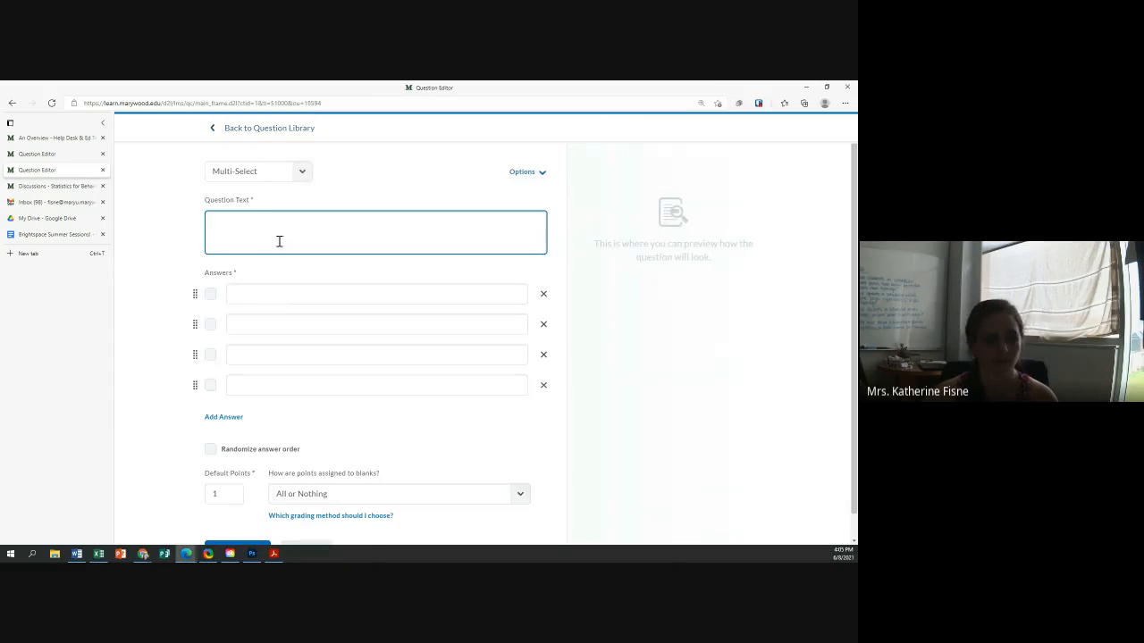
type("Cho")
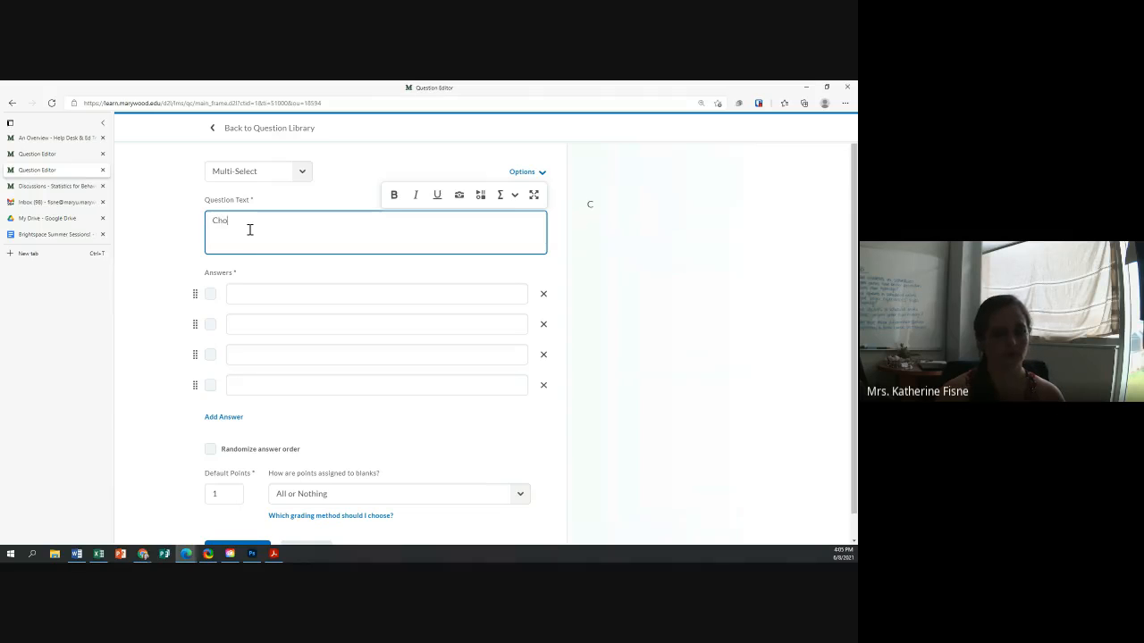
type("ose stuff")
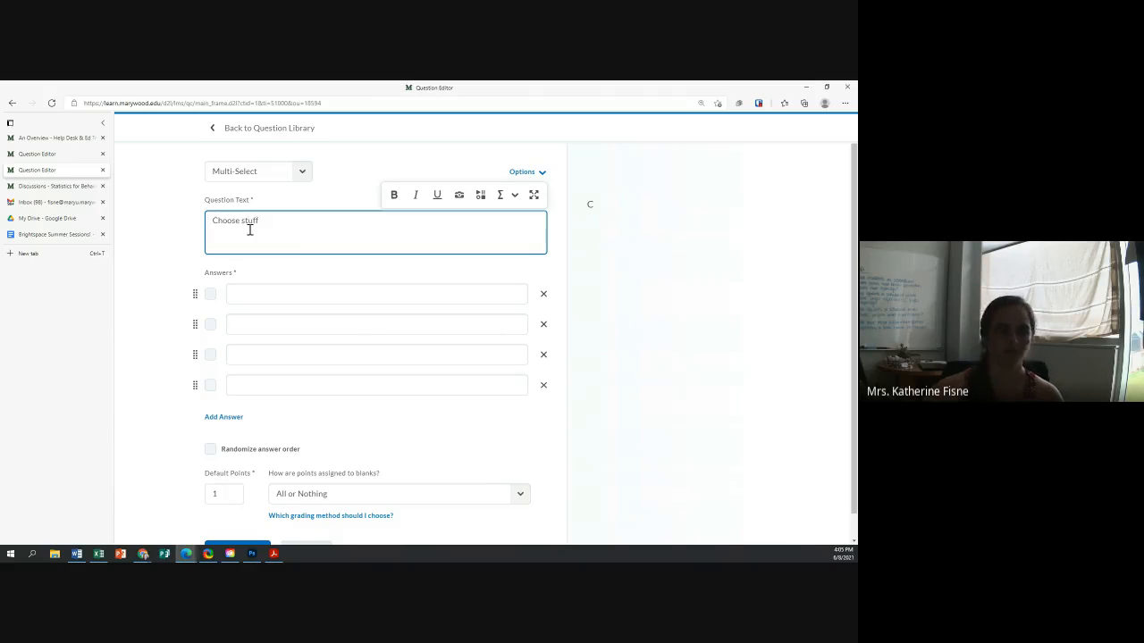
left_click(642, 213)
Enter answers 1, 2, 3 and 45 for "Choose stuff", mark 3 and 45 as correct and randomize the answer order
left_click(279, 302)
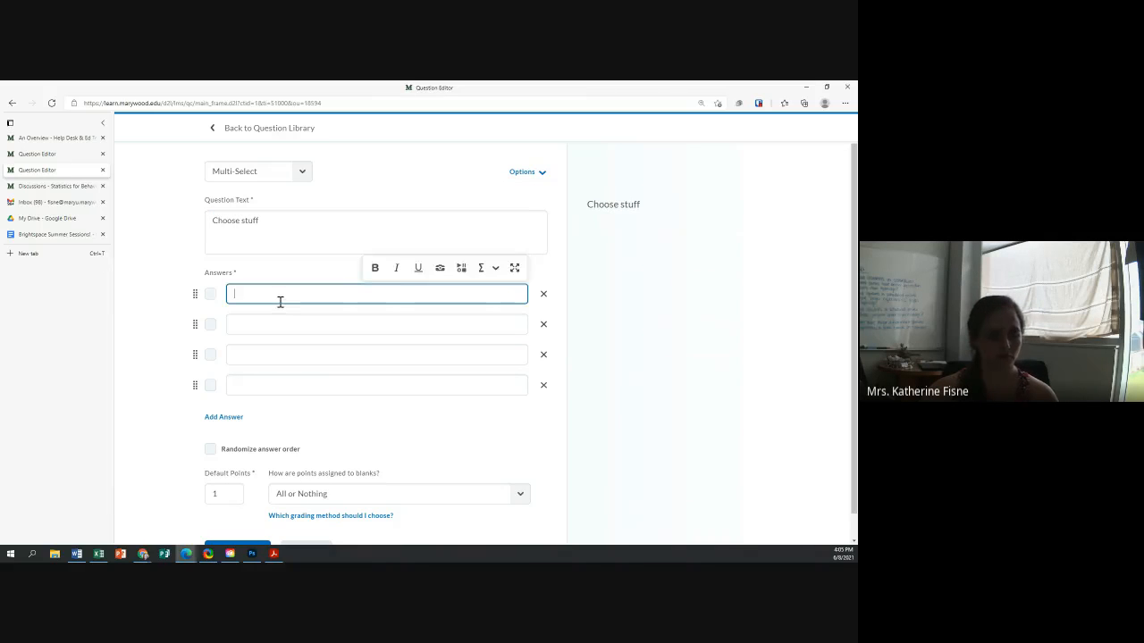
type("1")
left_click(277, 324)
type("2")
left_click(273, 352)
type("3")
left_click(273, 380)
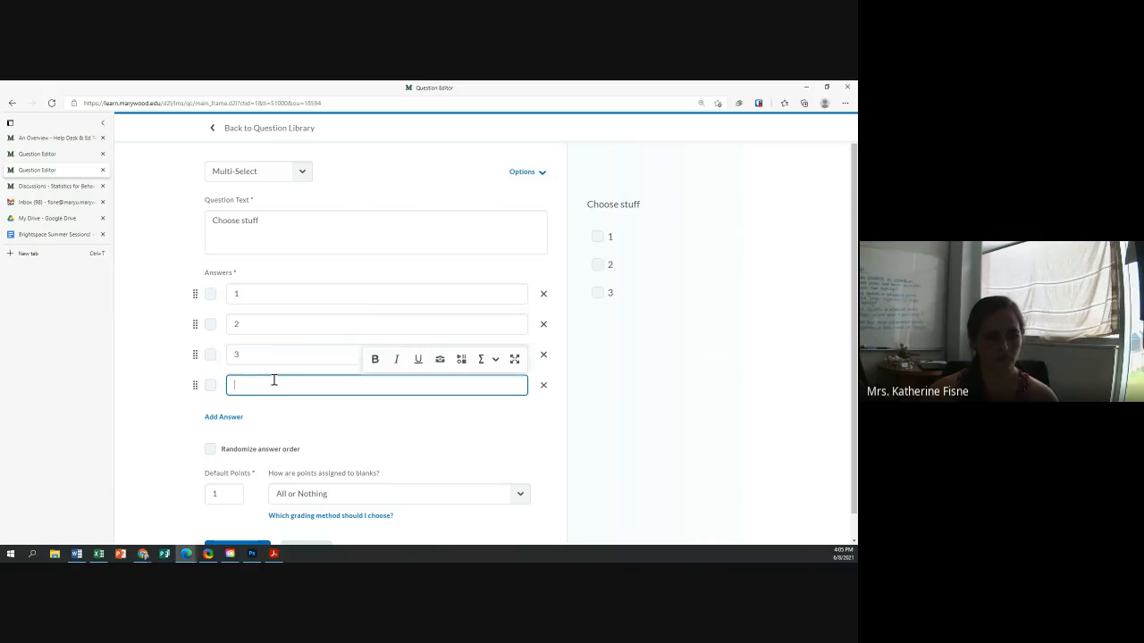
type("45")
left_click(211, 385)
left_click(210, 354)
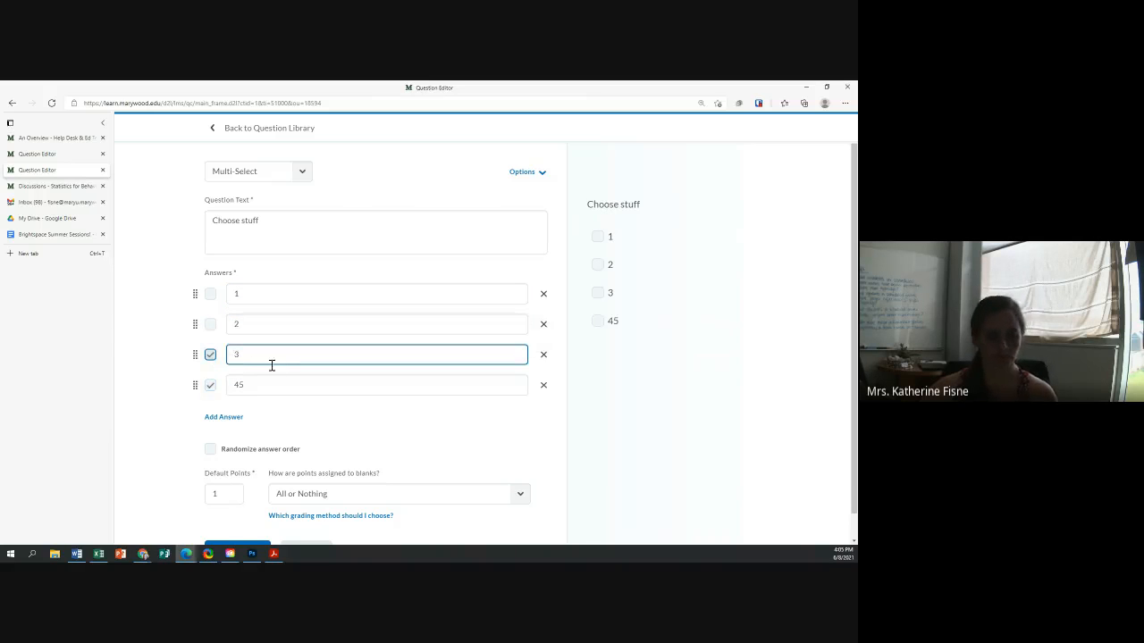
left_click(210, 449)
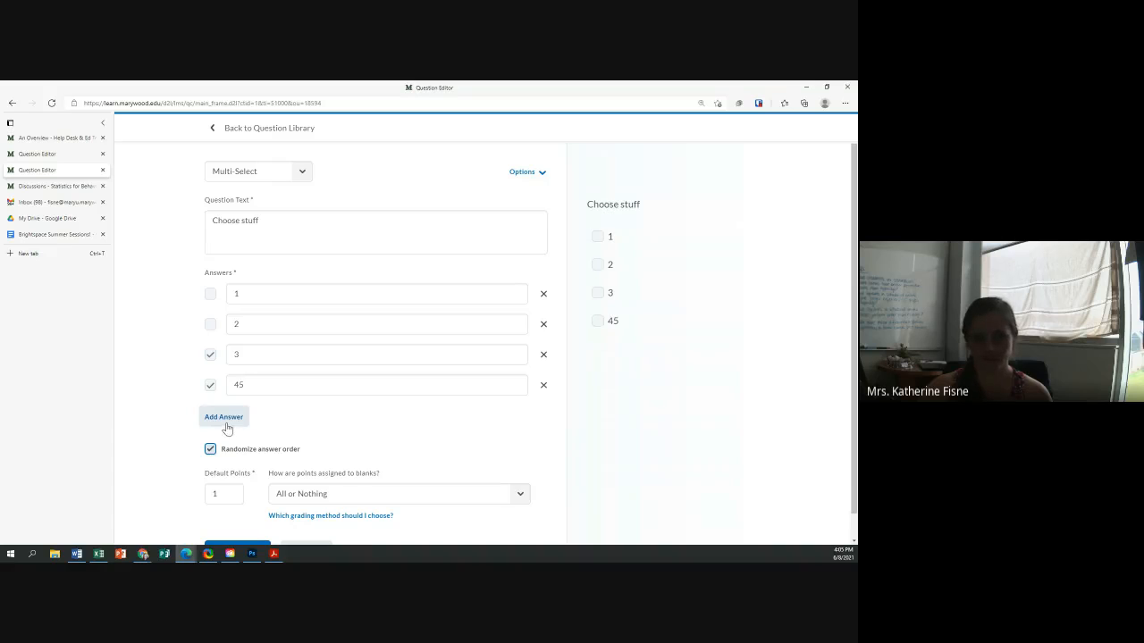
Try the Correct Answers, Limited Selections and the Right Minus Wrong Selections grading methods on the "Choose stuff" question
scroll(226, 432, "down", 1)
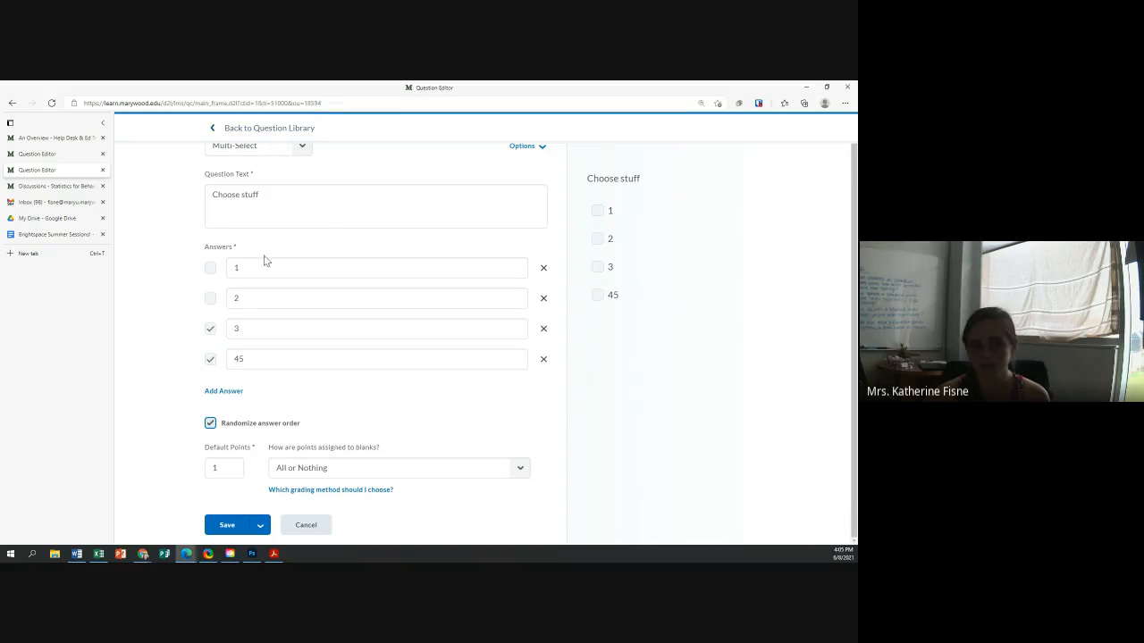
left_click(354, 469)
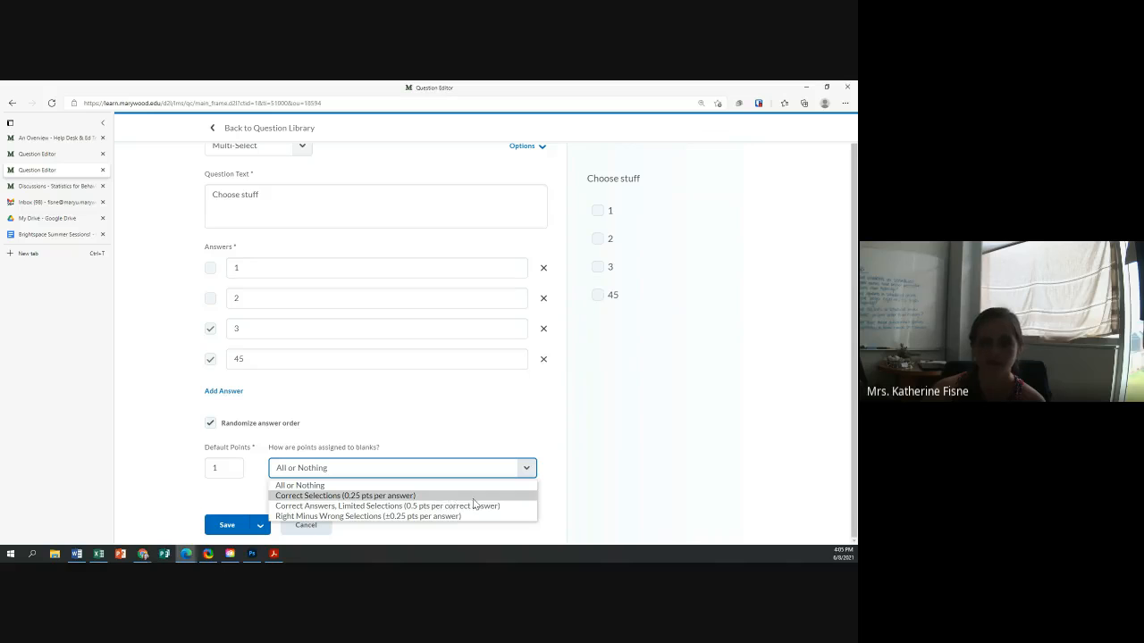
left_click(361, 507)
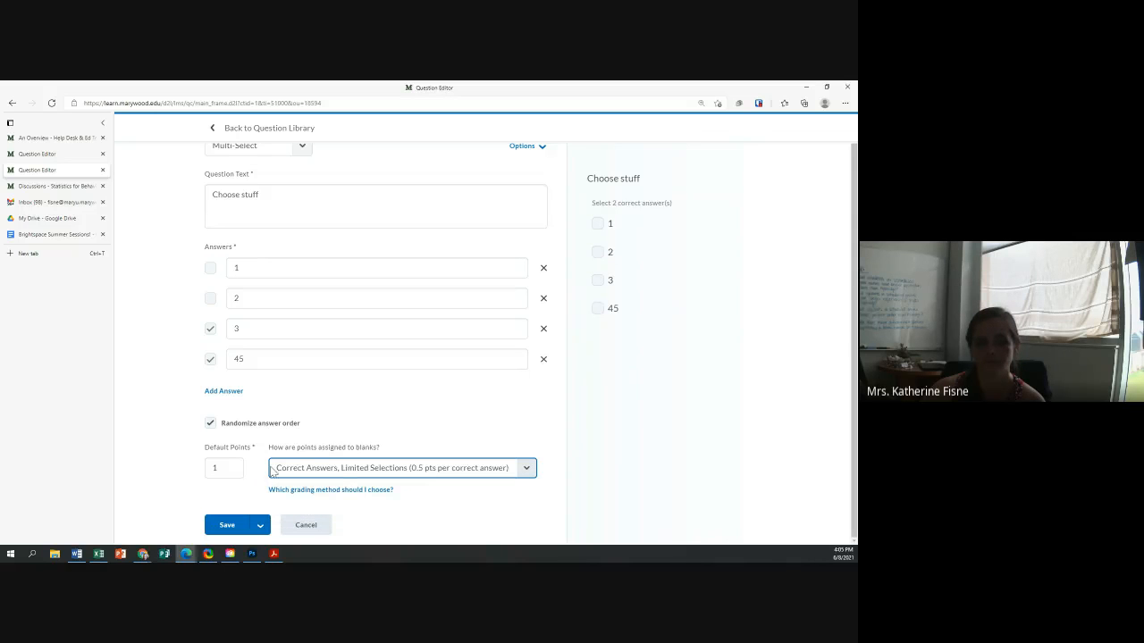
left_click(336, 473)
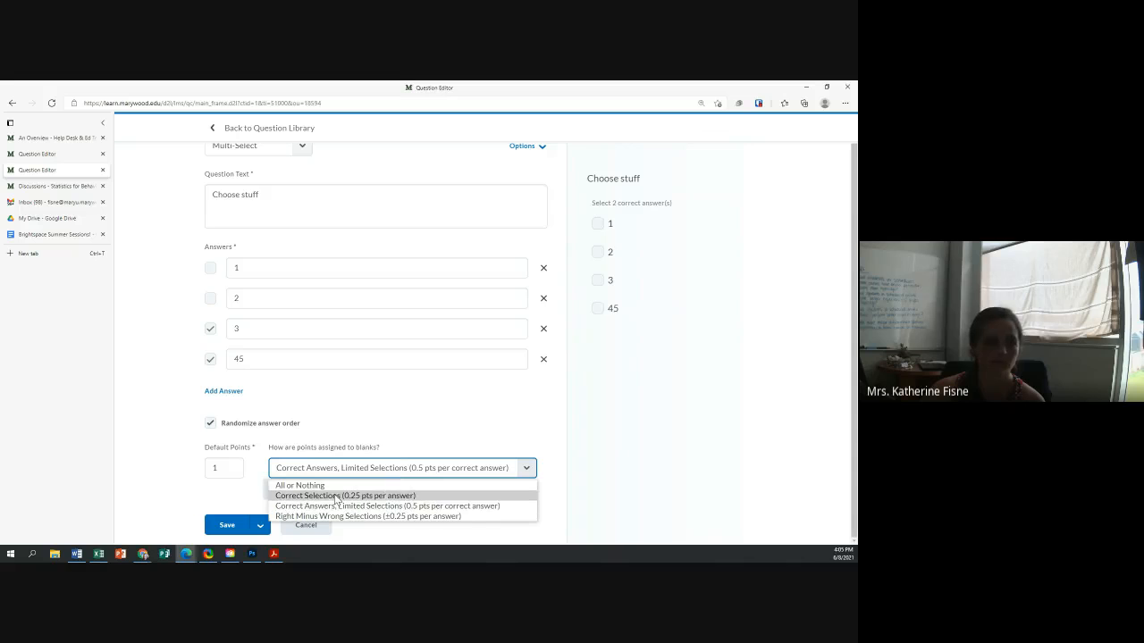
left_click(334, 516)
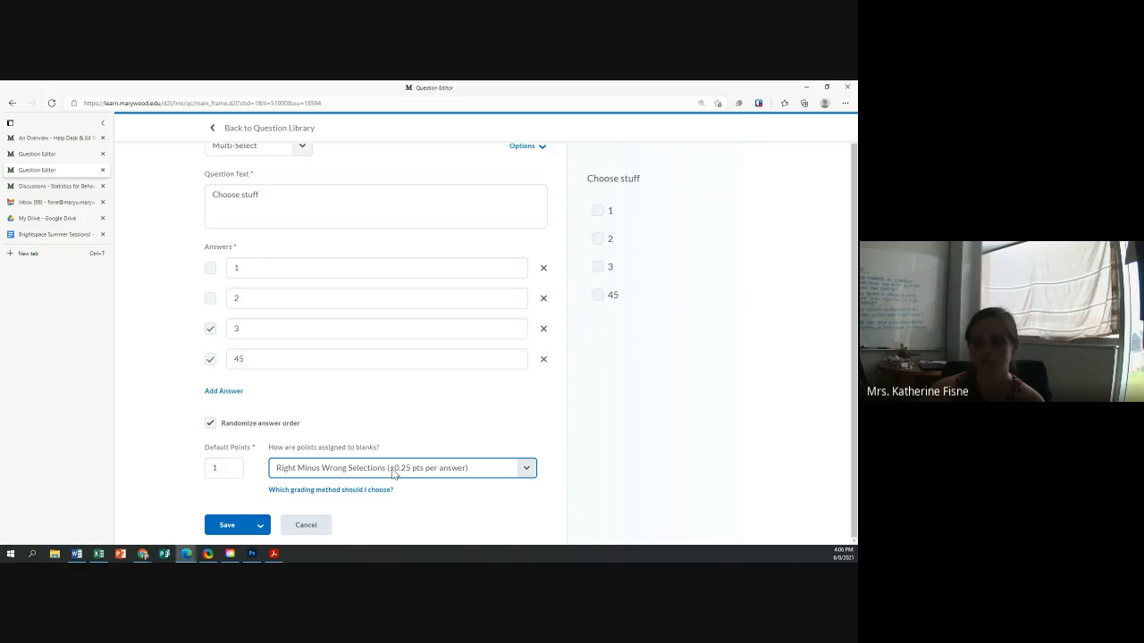
Set the question's point assignment to Correct Answers, Limited Selections and save the question
left_click(393, 474)
left_click(363, 508)
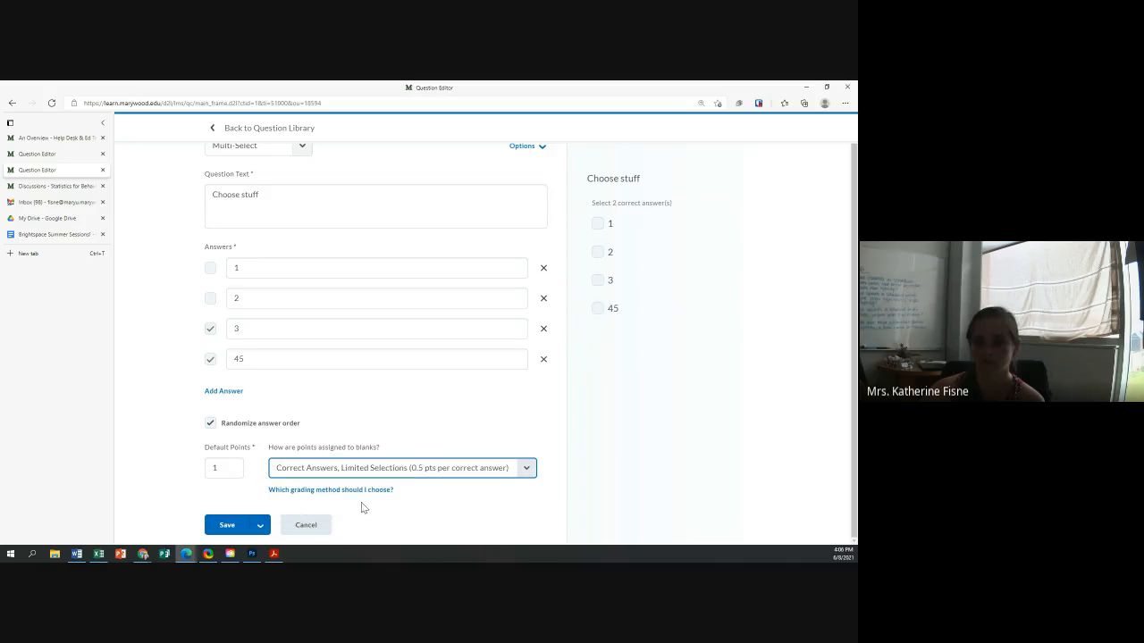
left_click(225, 526)
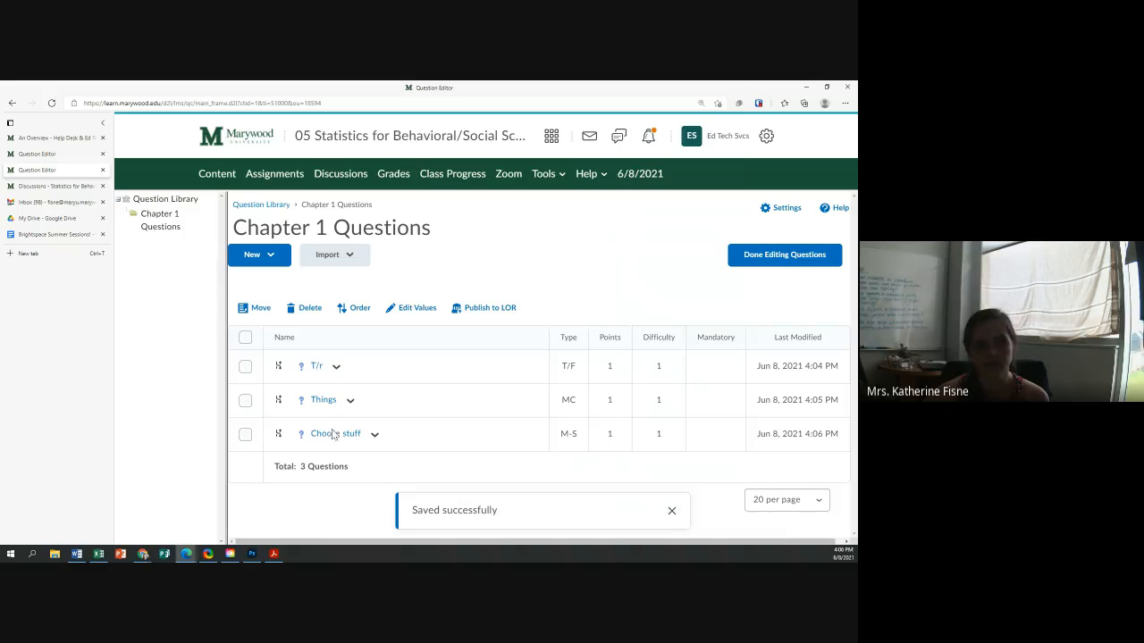
Finish editing the Question Library and open the Final Quiz's question list for editing
left_click(261, 204)
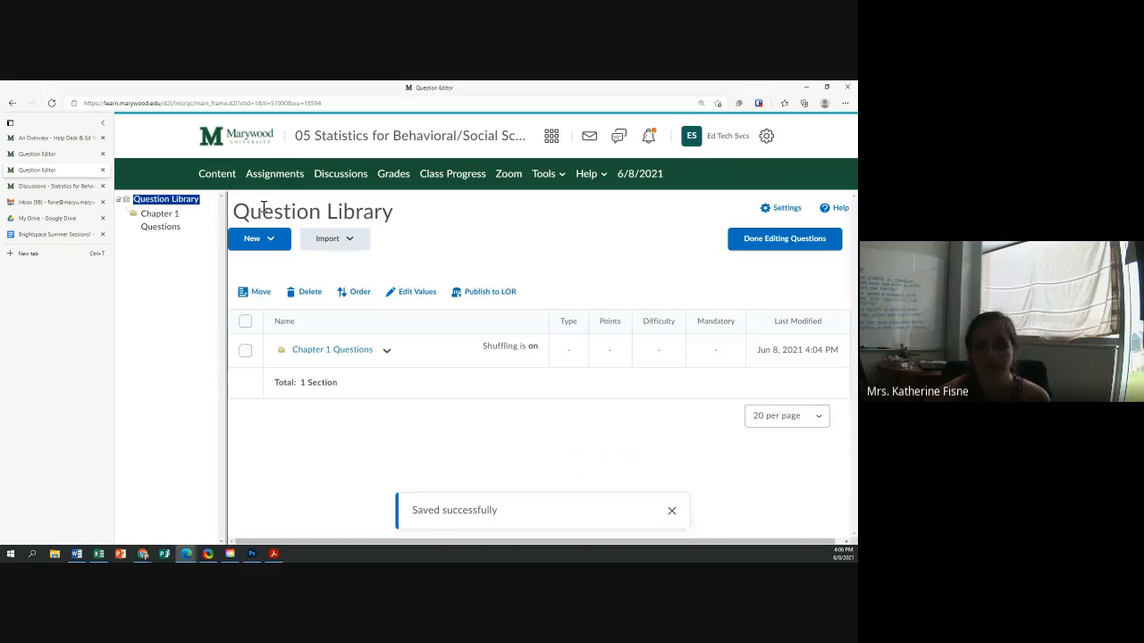
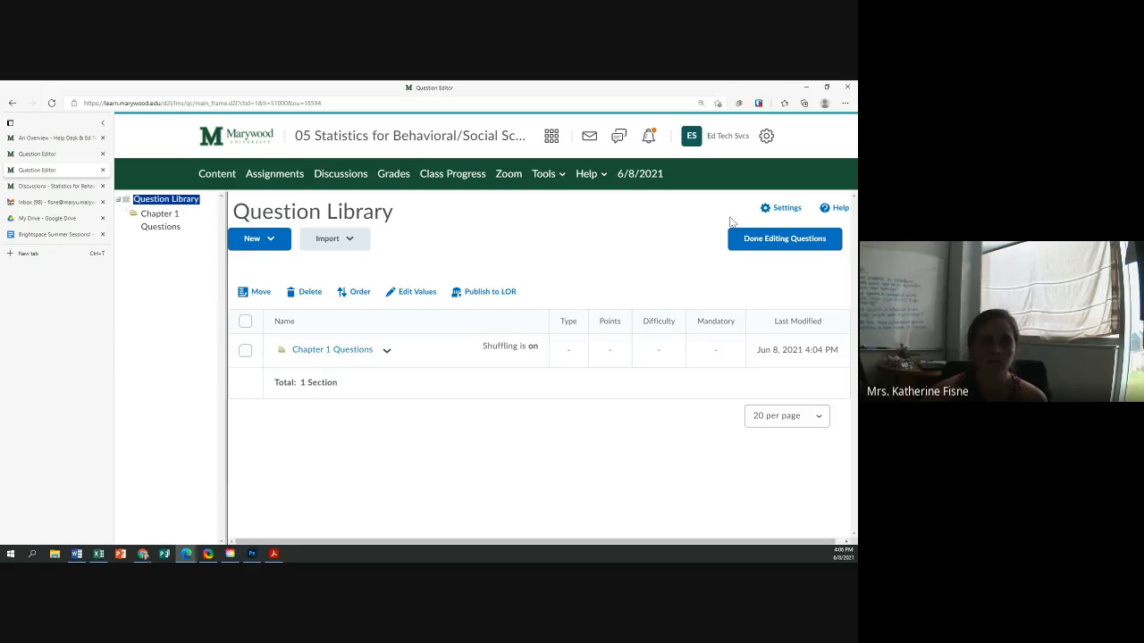
left_click(778, 239)
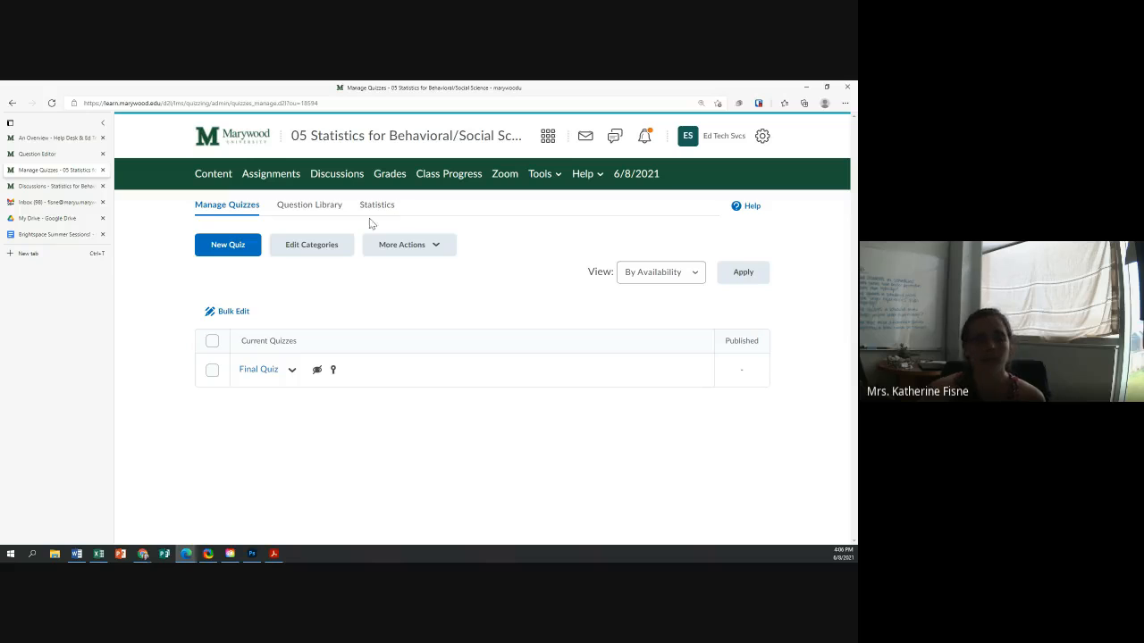
left_click(292, 370)
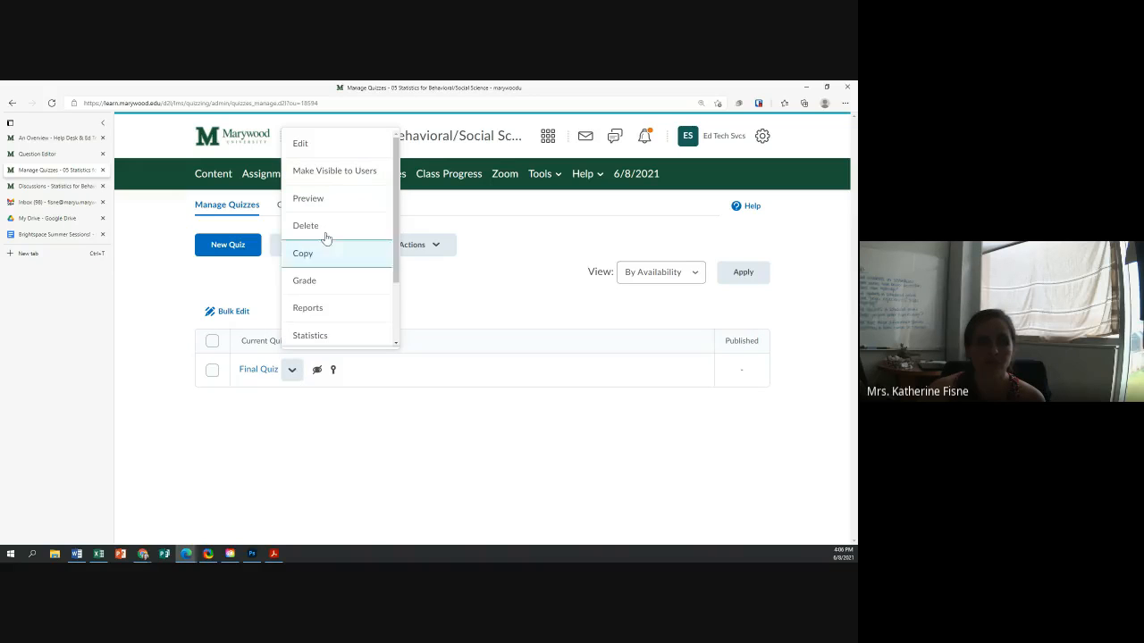
scroll(327, 225, "down", 1)
left_click(330, 457)
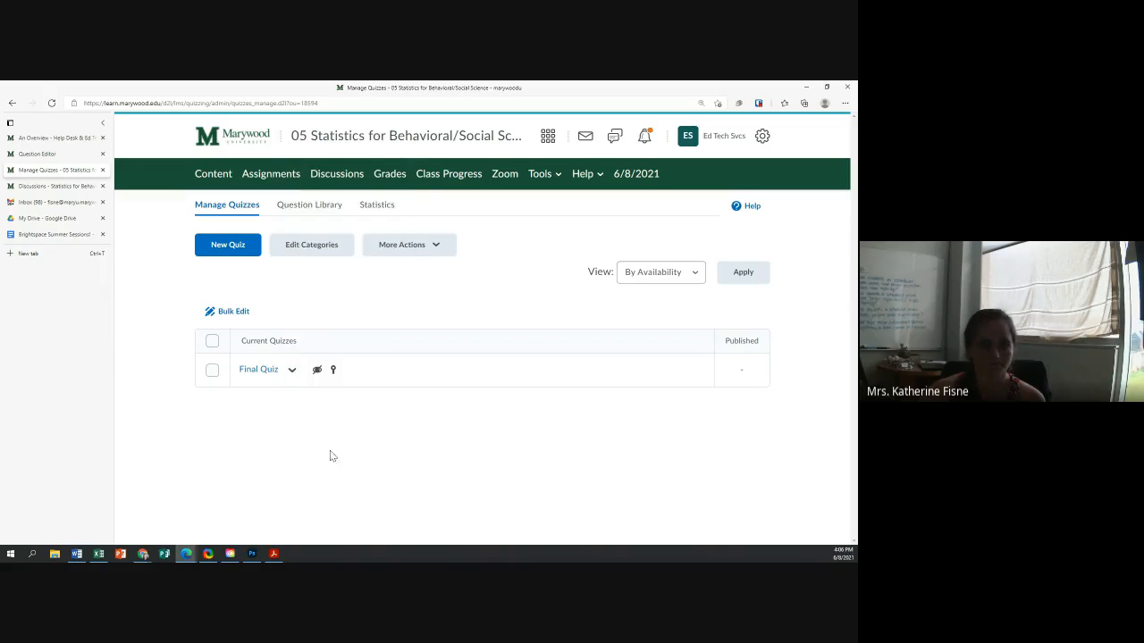
left_click(269, 370)
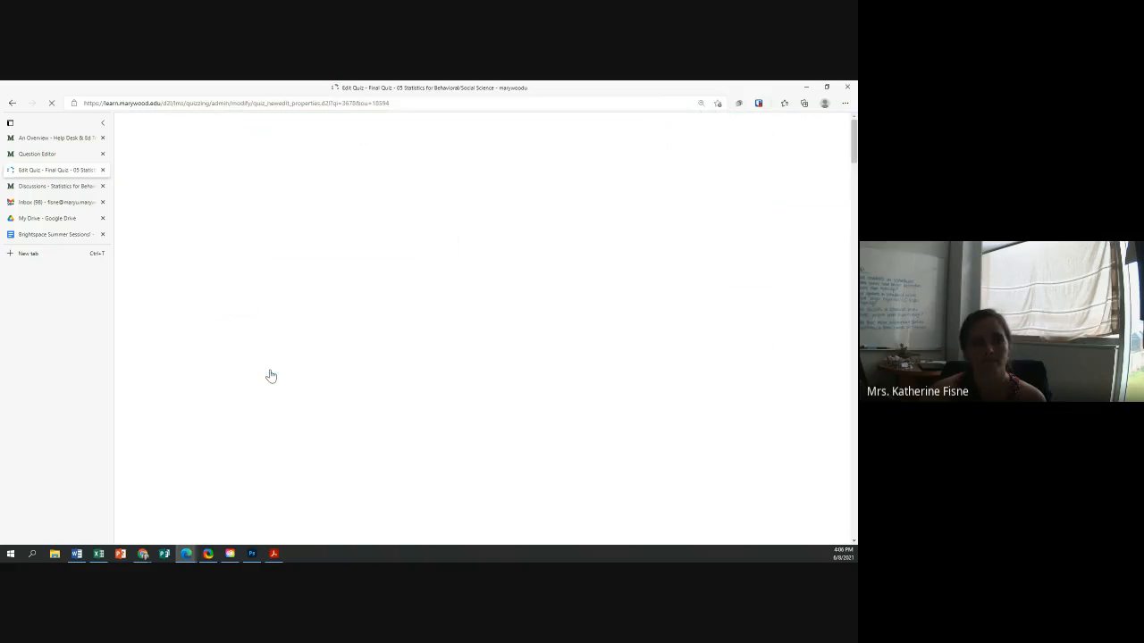
scroll(304, 314, "down", 2)
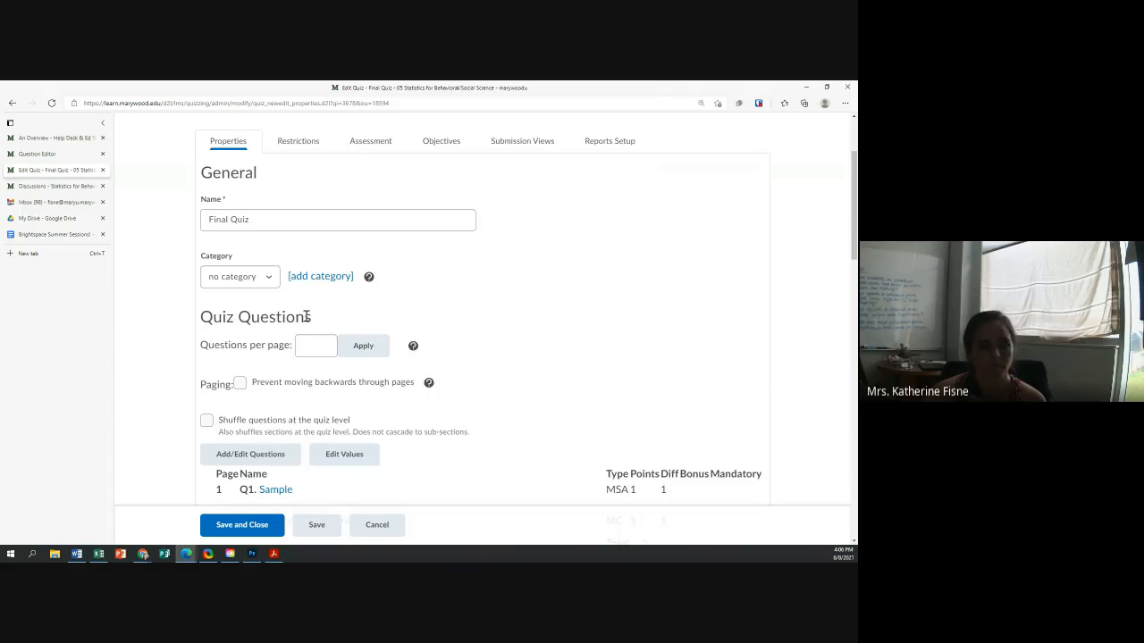
left_click(257, 392)
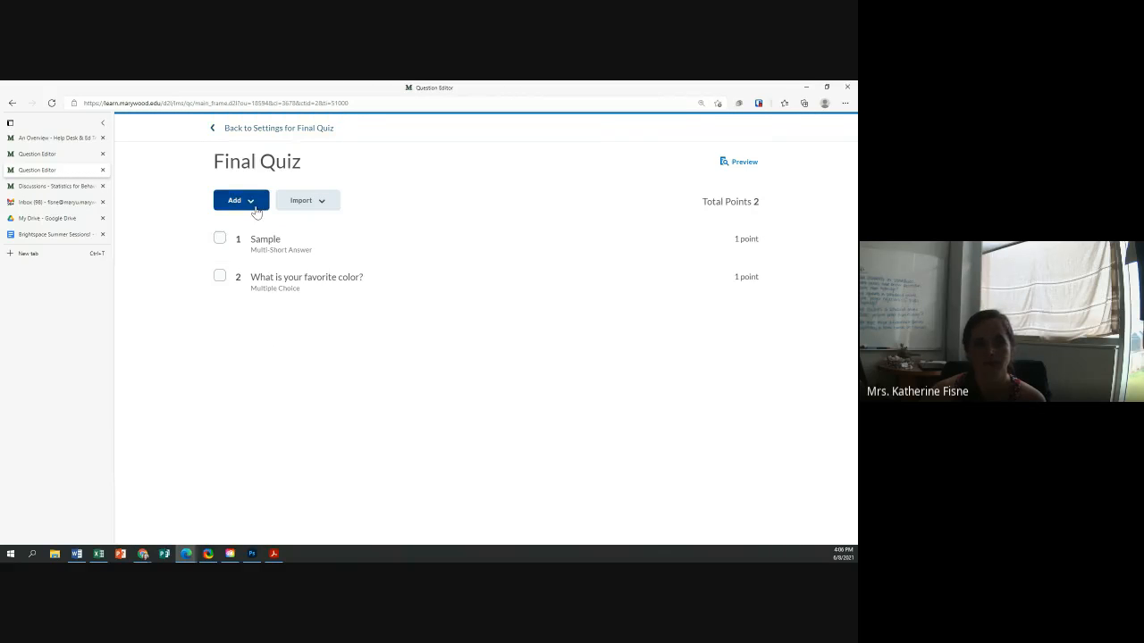
Start a question pool in the Final Quiz, import the Chapter 1 Questions section into it and remove the "T/r" question
left_click(255, 209)
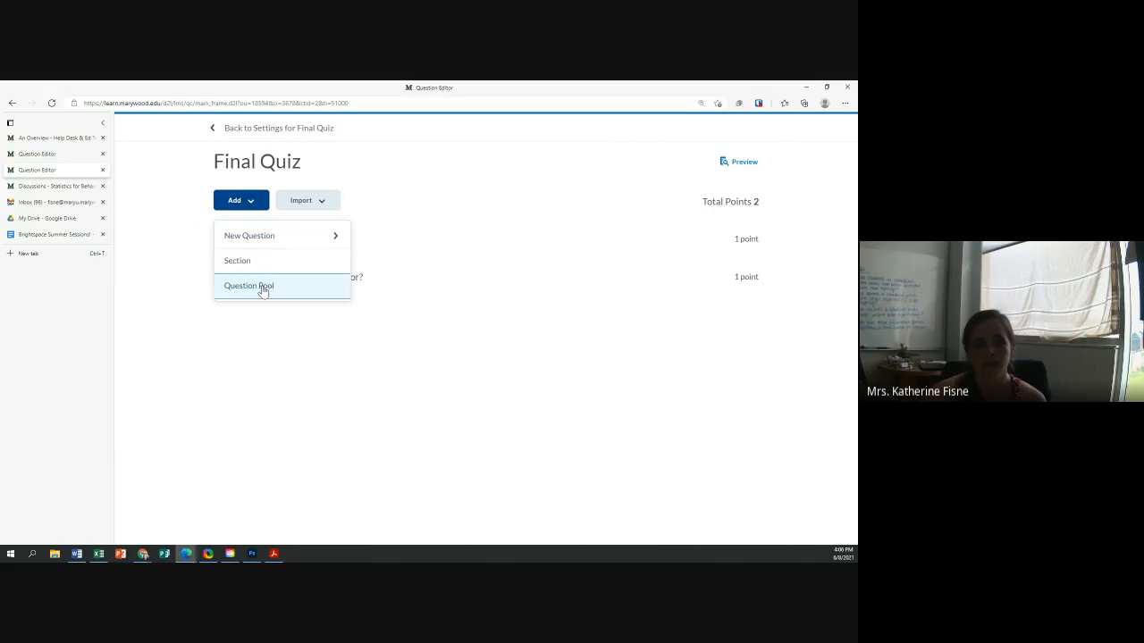
left_click(263, 288)
left_click(257, 187)
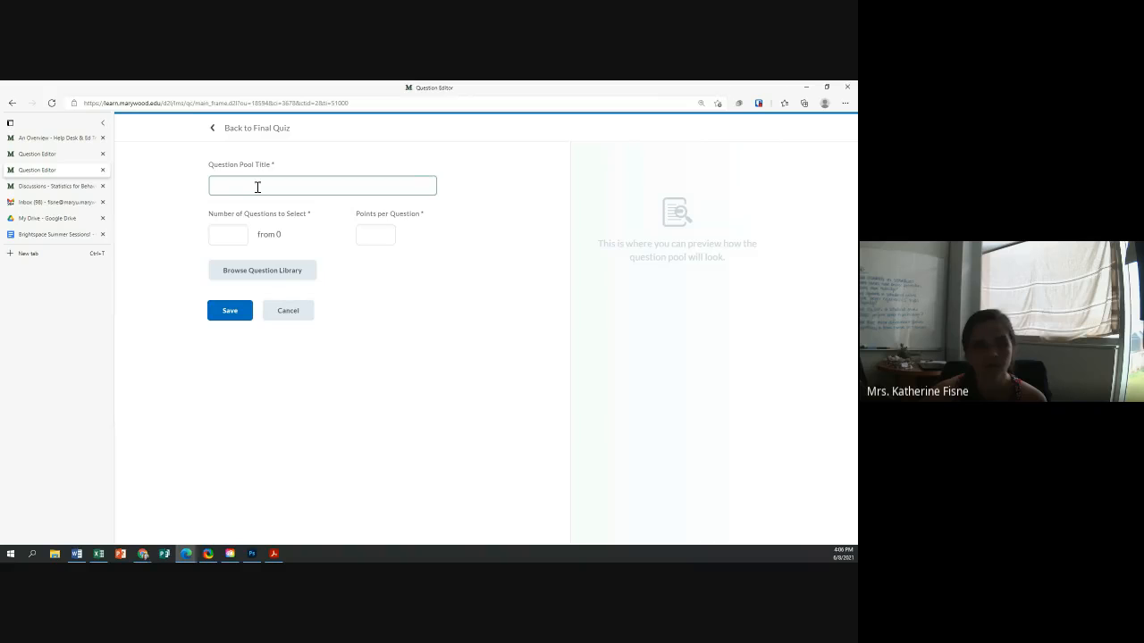
left_click(236, 266)
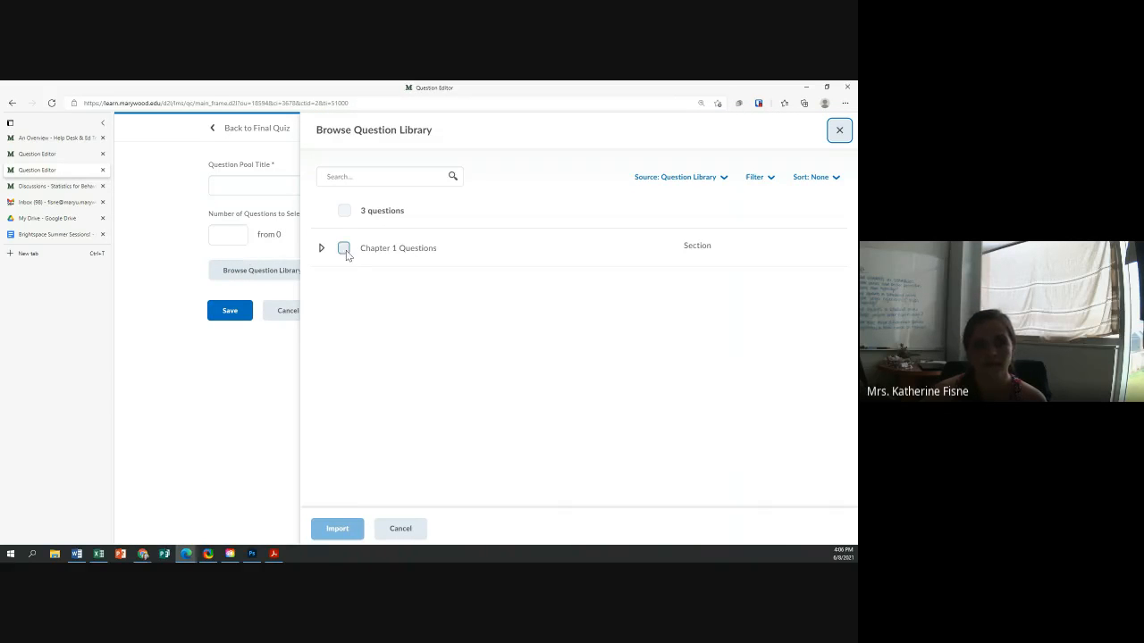
left_click(344, 249)
left_click(335, 530)
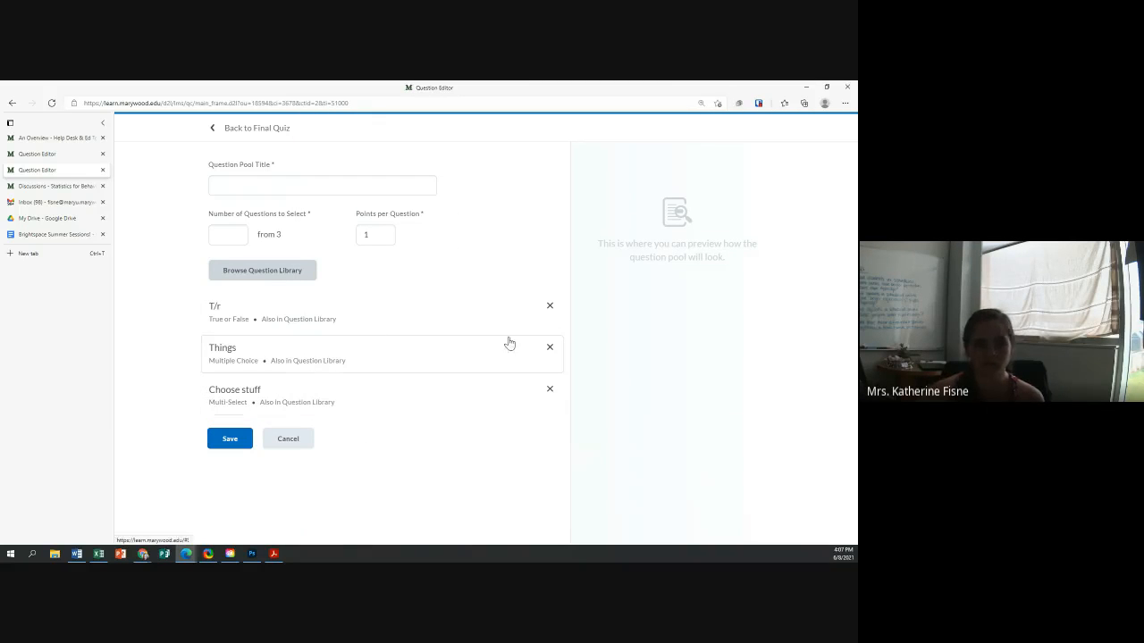
left_click(546, 307)
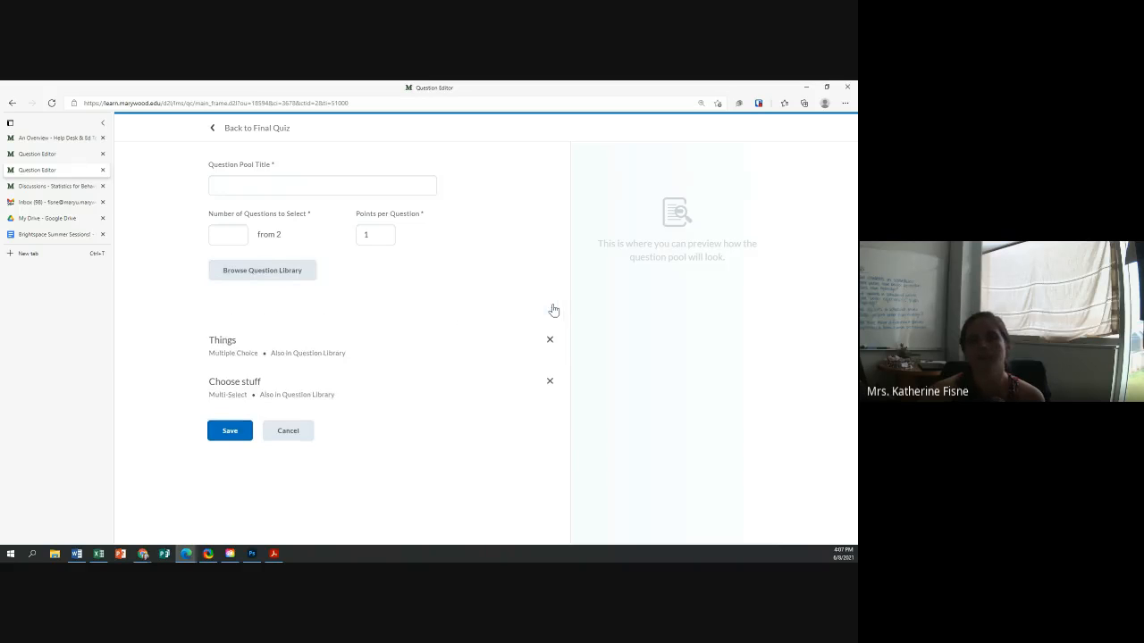
Set the pool to select 1 question, title it "Chapter 1 random" and save it
left_click(229, 235)
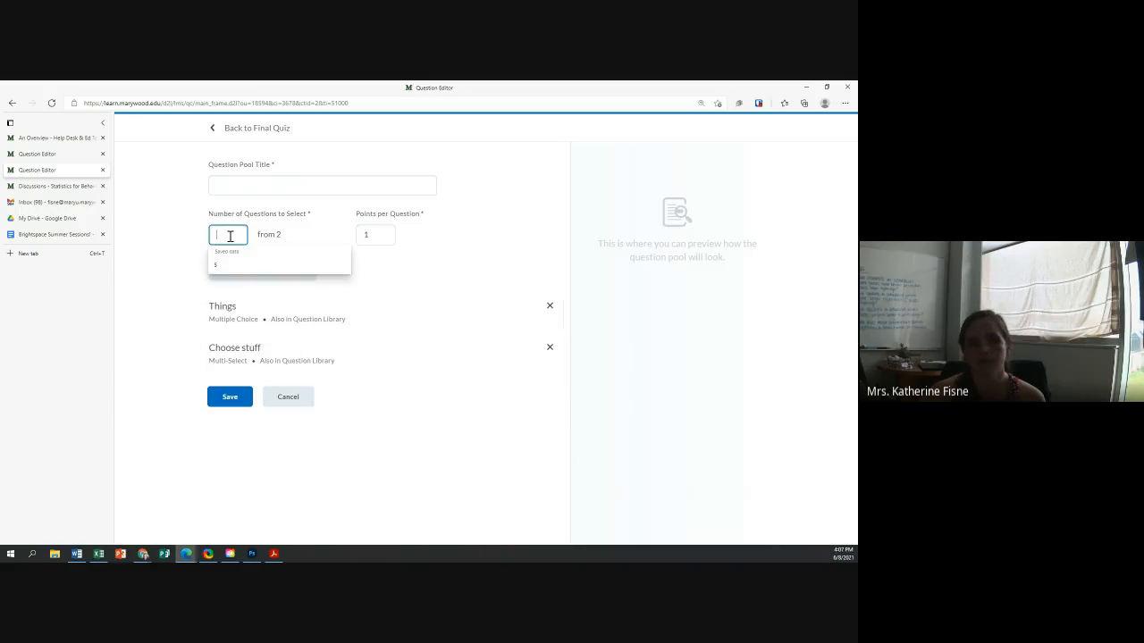
type("1")
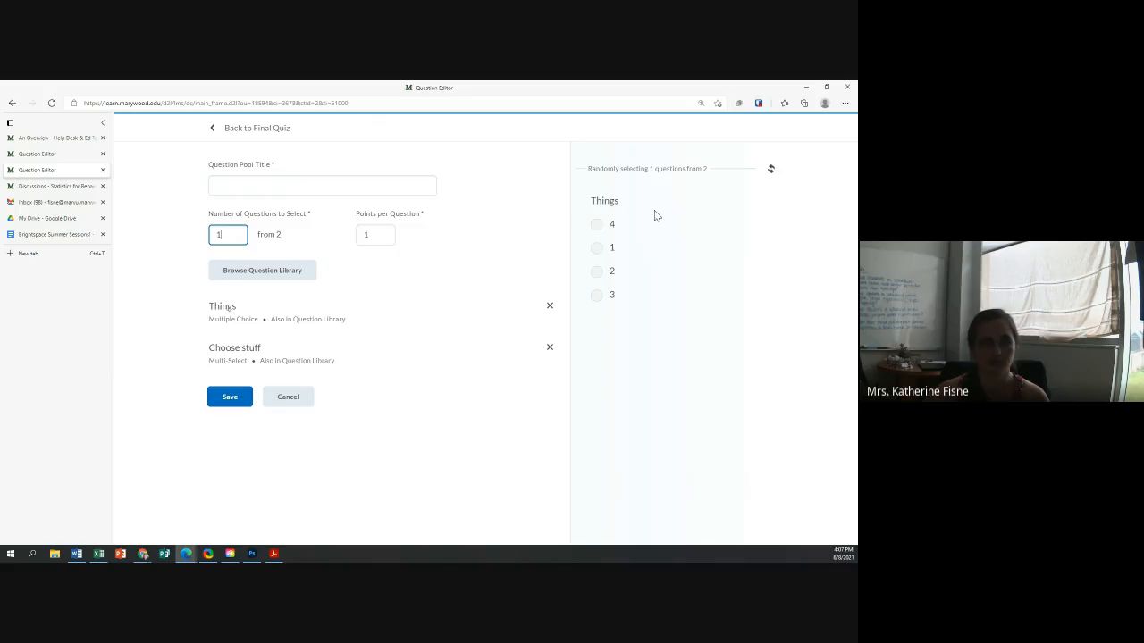
left_click(349, 185)
type("Chap")
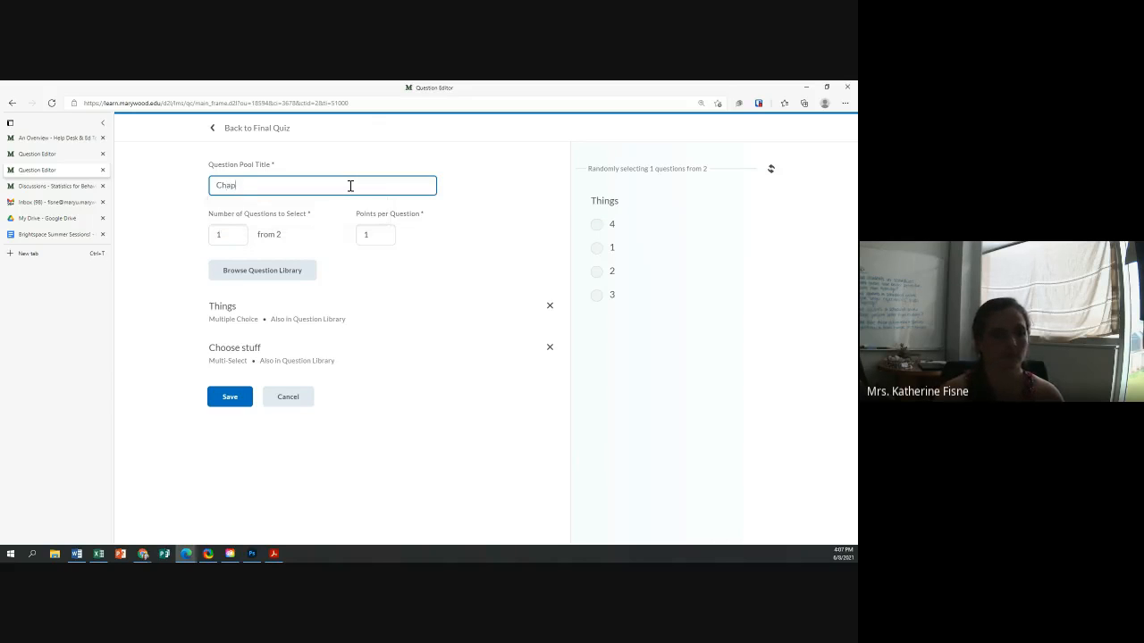
type("ter 1 randomn")
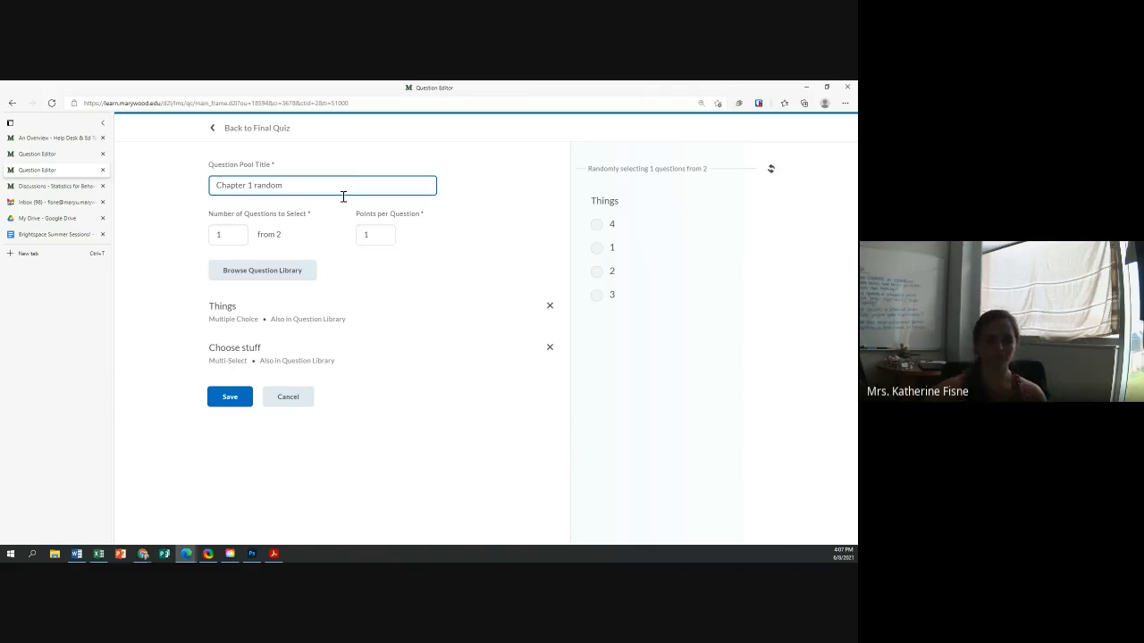
left_click(230, 397)
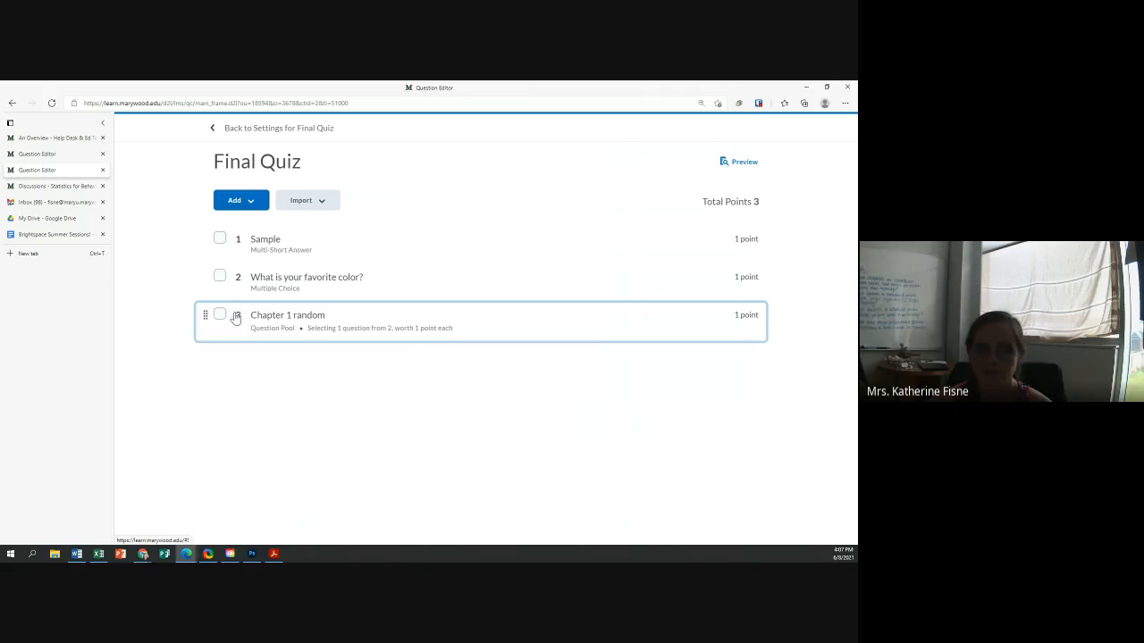
Import the whole Chapter 1 Questions section from the Question Library directly into the Final Quiz
left_click(325, 209)
left_click(325, 209)
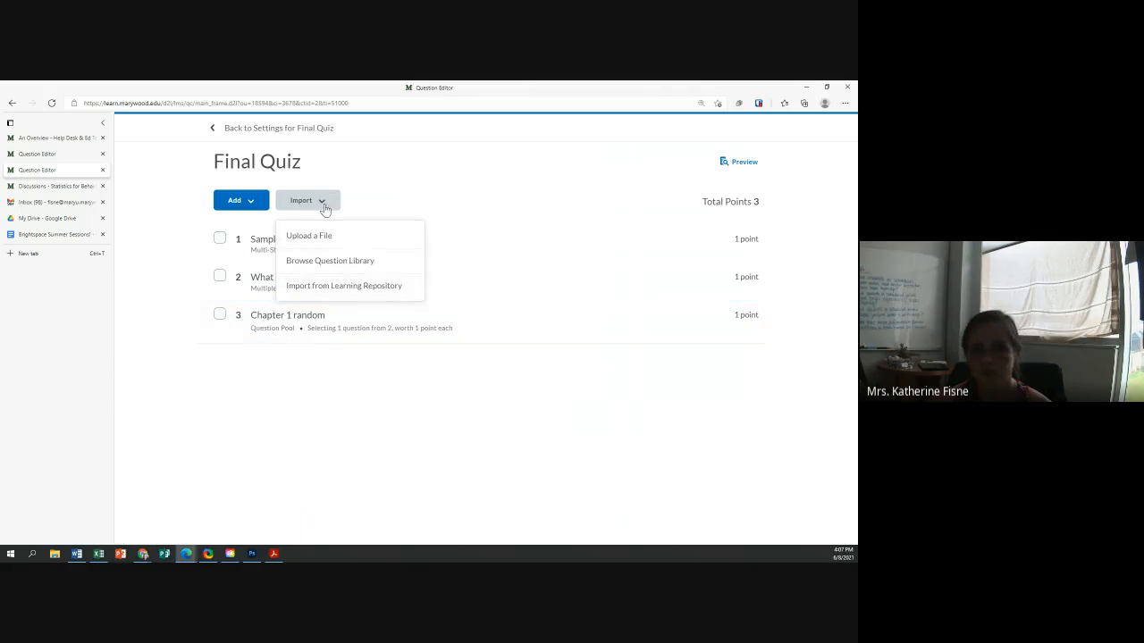
left_click(325, 260)
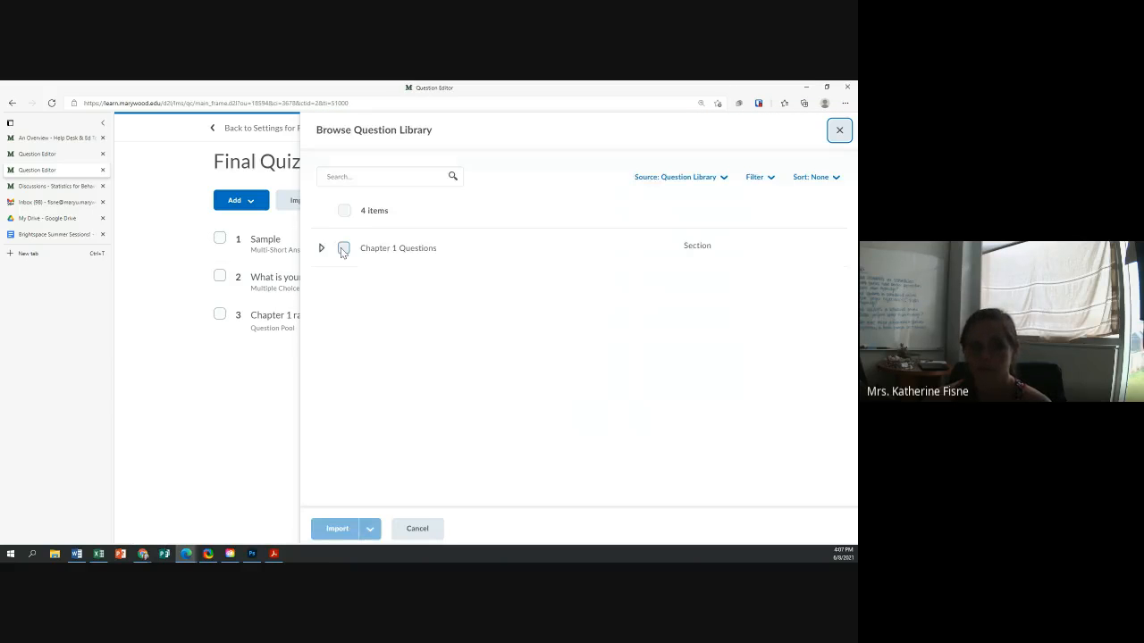
left_click(343, 249)
left_click(336, 528)
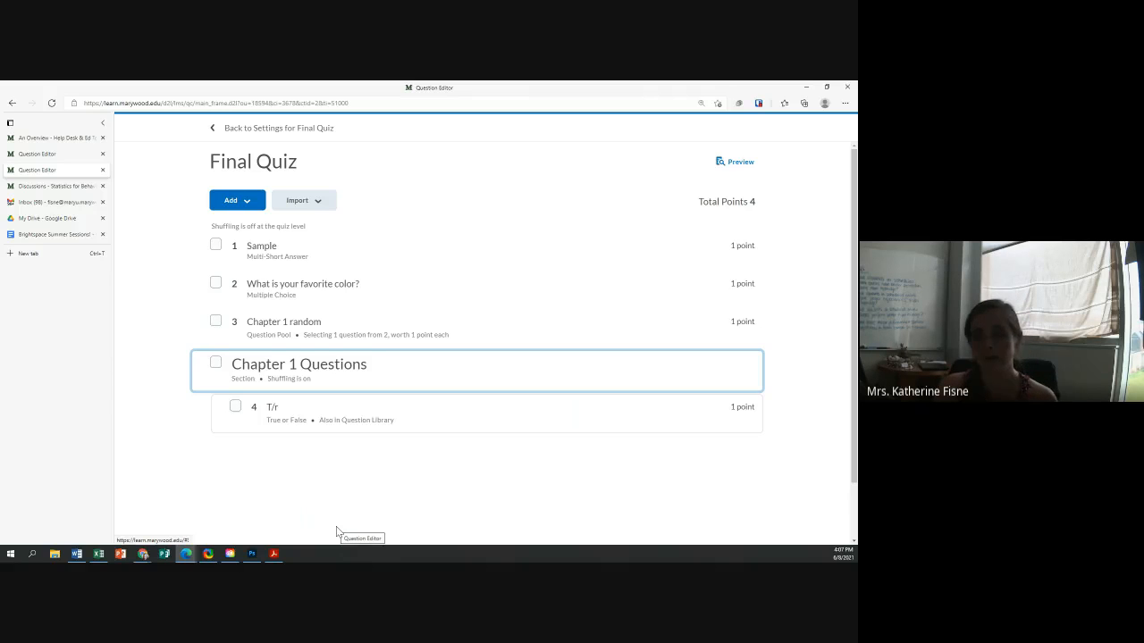
Return to the Final Quiz settings, review its question list and description, and save and close the quiz
left_click(236, 130)
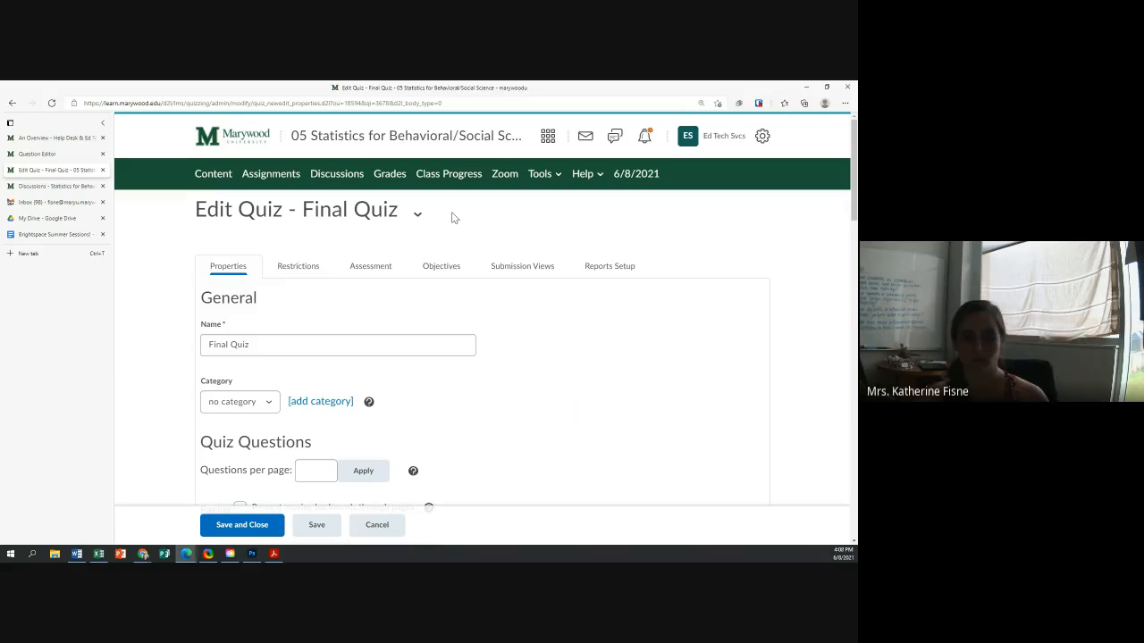
scroll(438, 234, "down", 3)
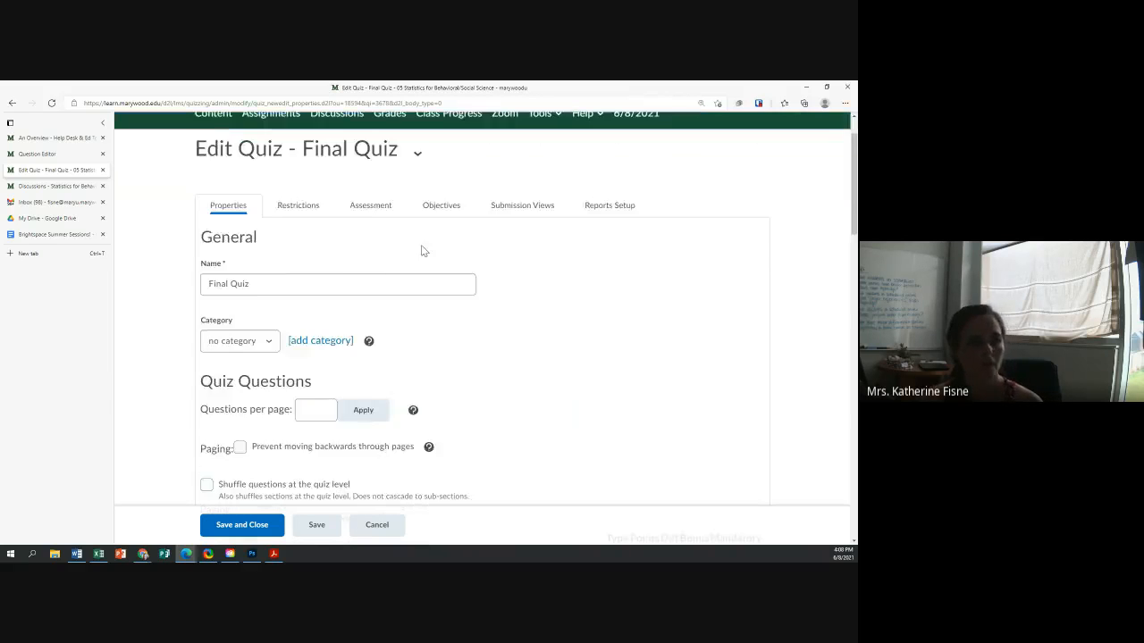
scroll(253, 265, "down", 6)
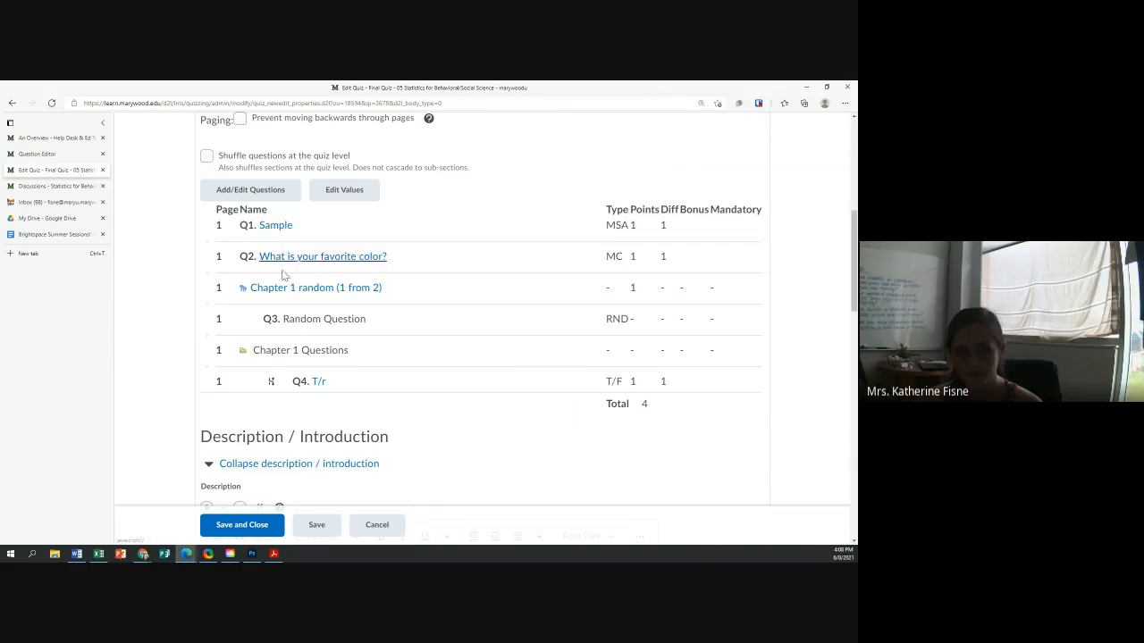
scroll(299, 364, "down", 2)
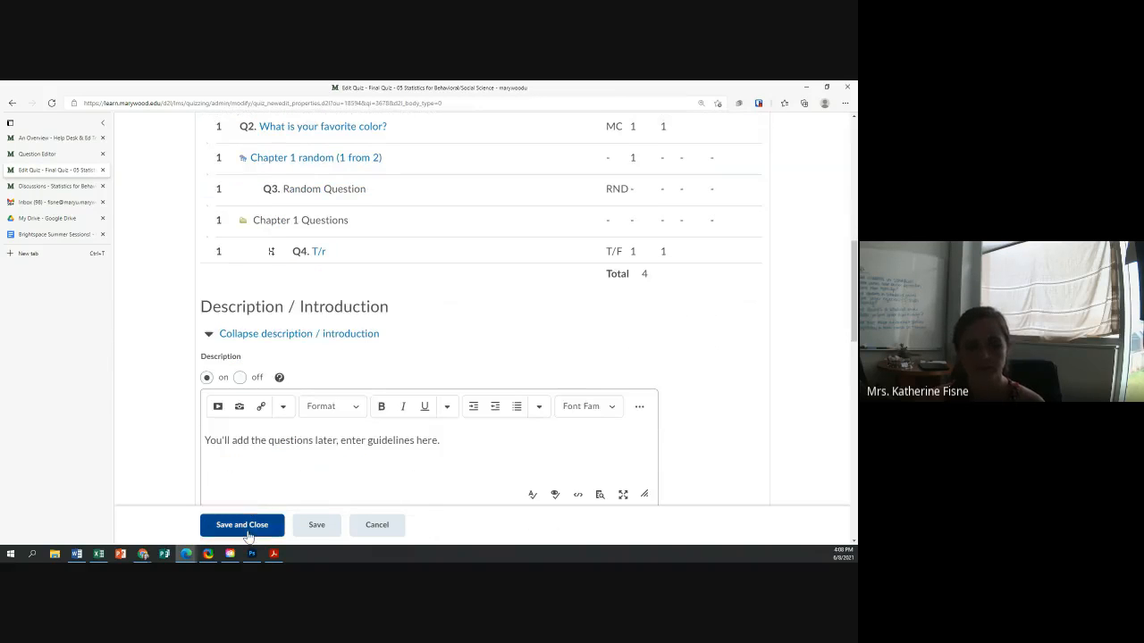
left_click(246, 529)
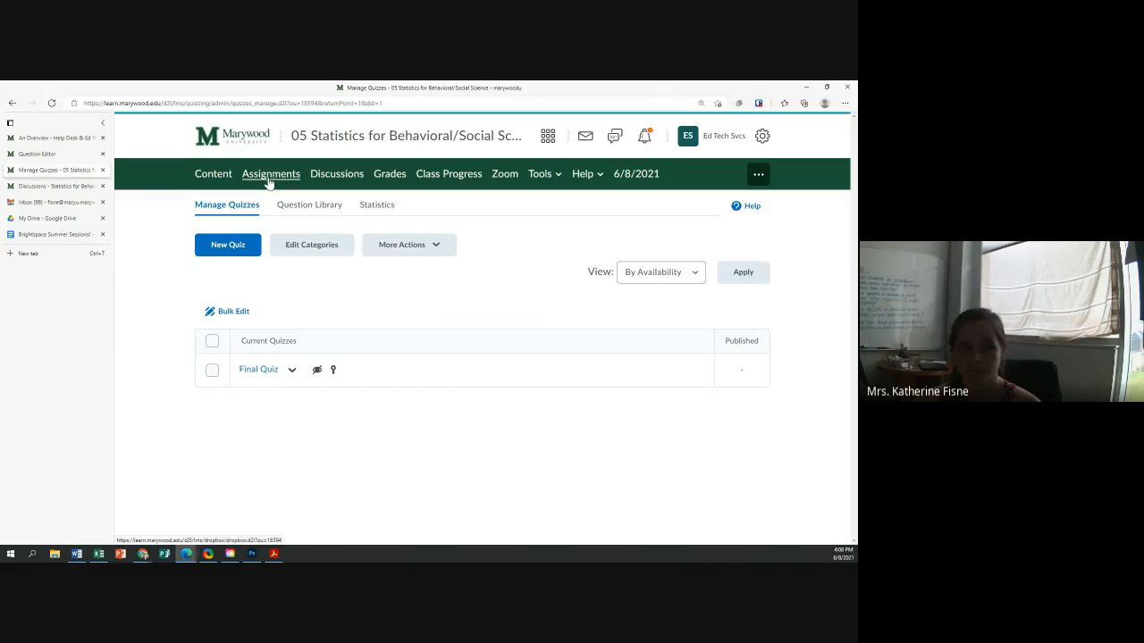
Go to the Final module in the course content and look through the existing activity types available for it
left_click(542, 179)
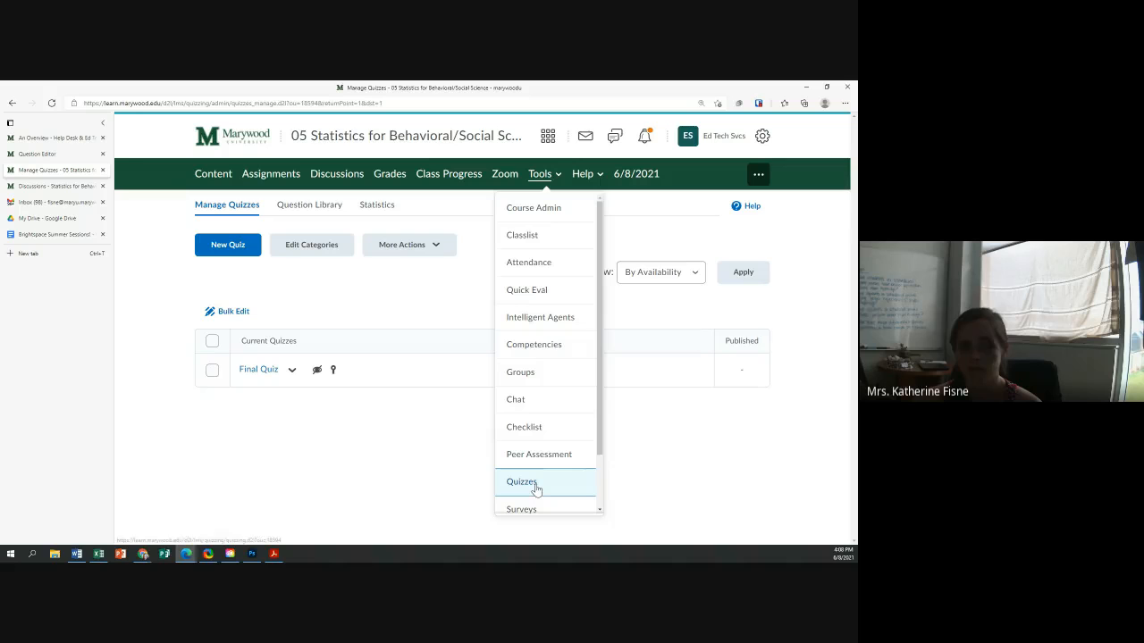
left_click(202, 176)
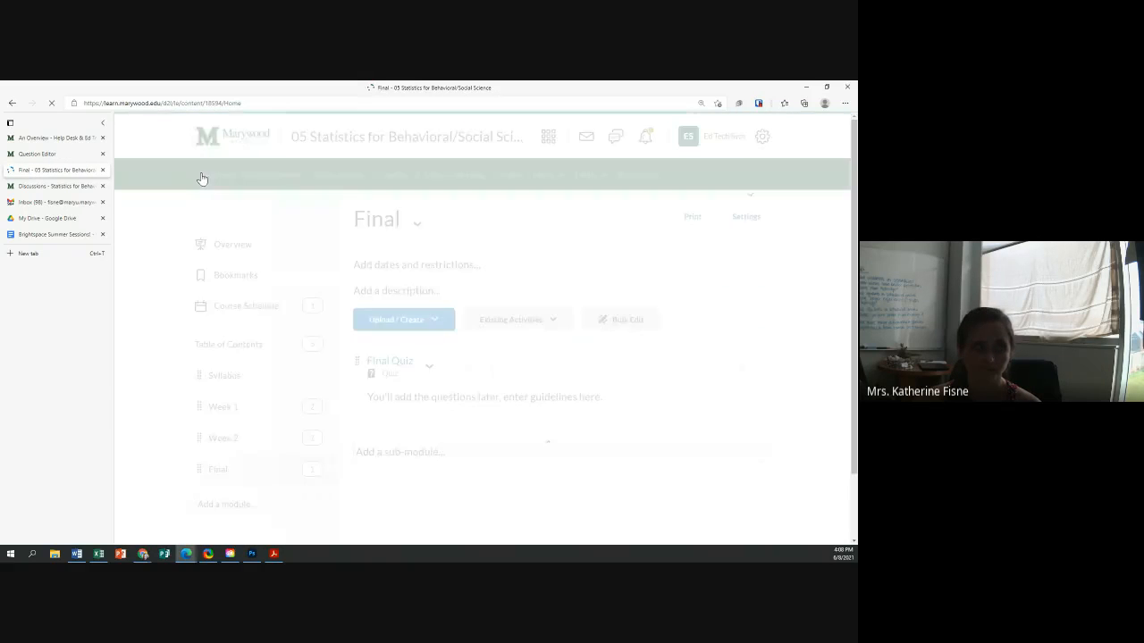
left_click(486, 327)
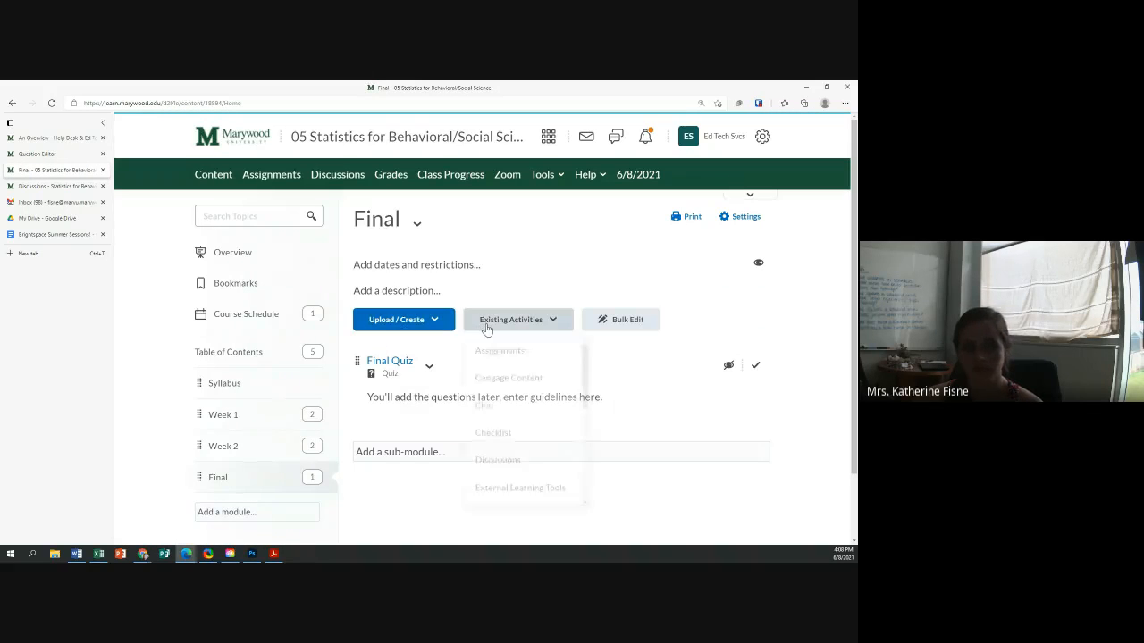
scroll(497, 485, "down", 3)
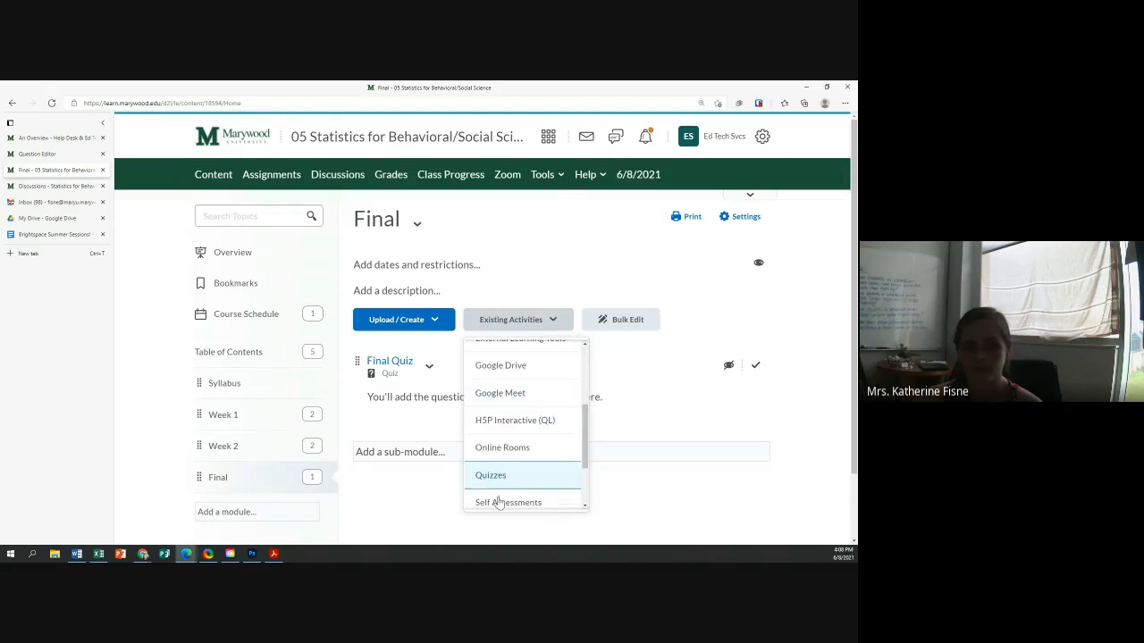
scroll(506, 414, "up", 3)
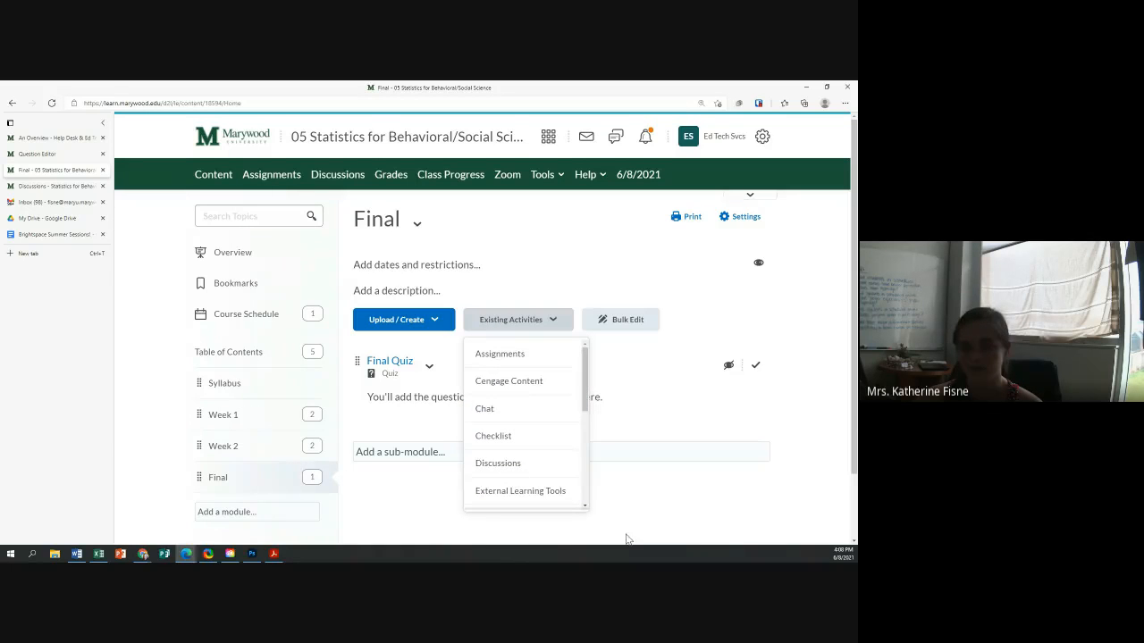
left_click(673, 520)
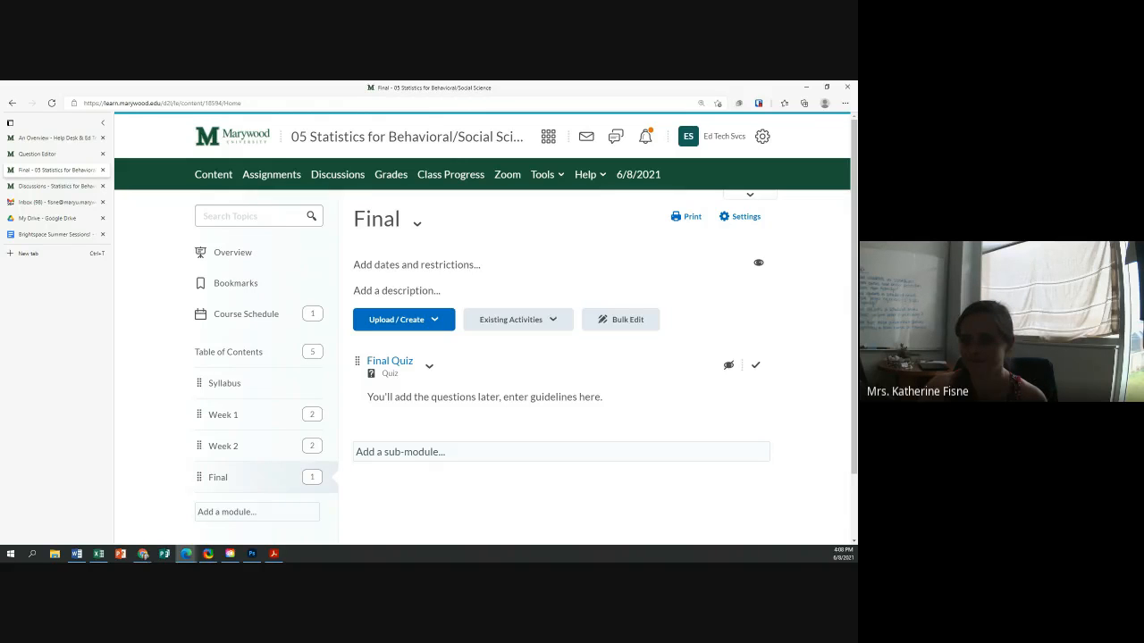
key("alt+Tab")
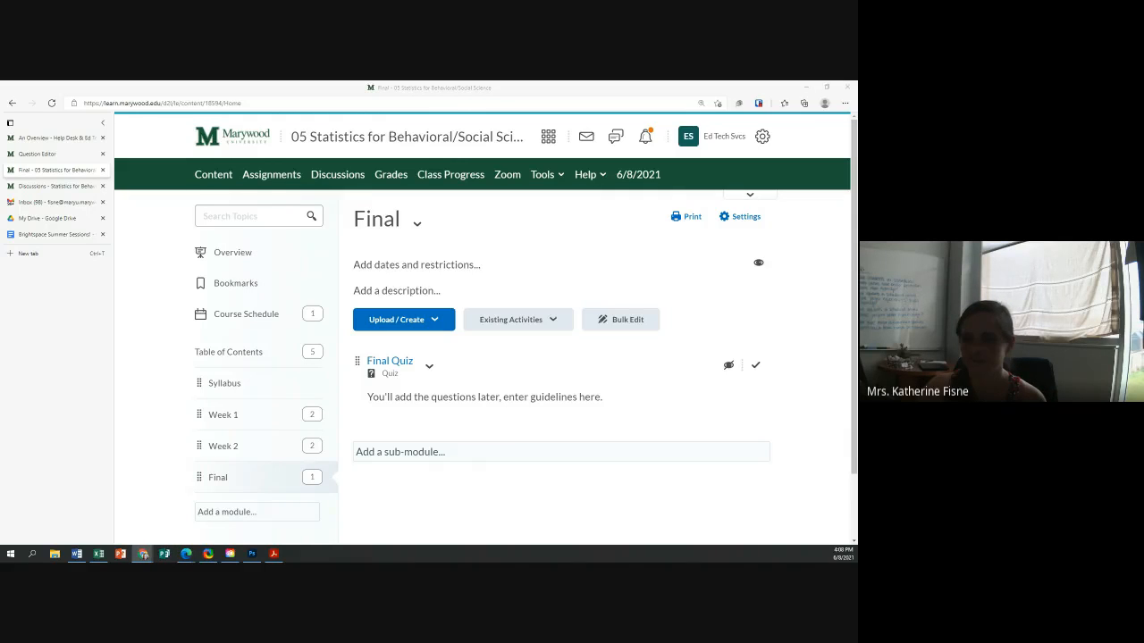